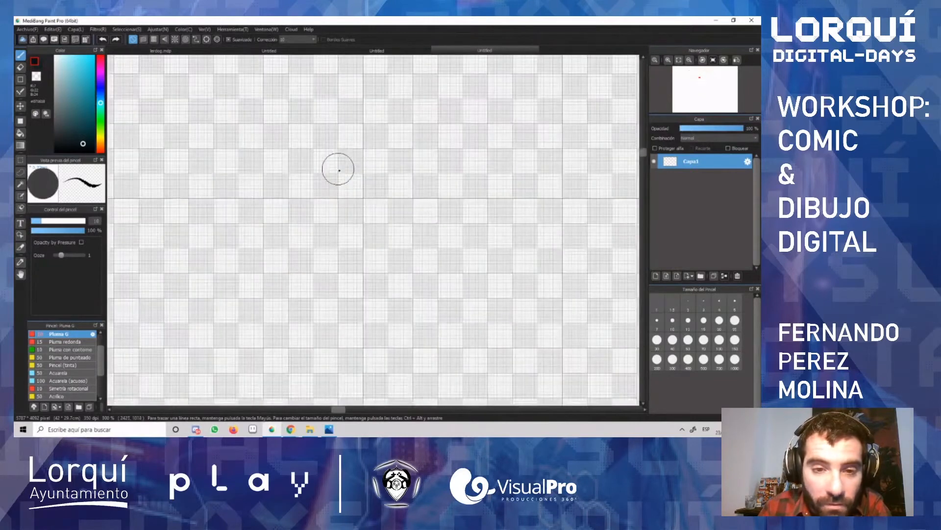
Step: Reduce the G pen's size to its minimum and draw two tiny test strokes on the empty layer
{"action": "scroll", "coordinate": [342, 164], "scroll_direction": "up", "scroll_amount": 5}
{"action": "scroll", "coordinate": [339, 170], "scroll_direction": "up", "scroll_amount": 3}
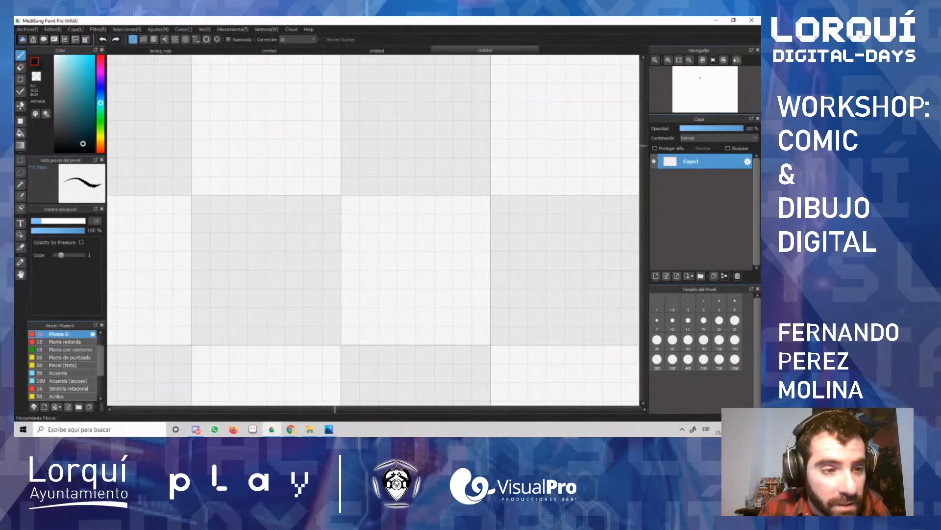
{"action": "key", "text": "alt"}
{"action": "left_click_drag", "start_coordinate": [47, 218], "coordinate": [30, 221]}
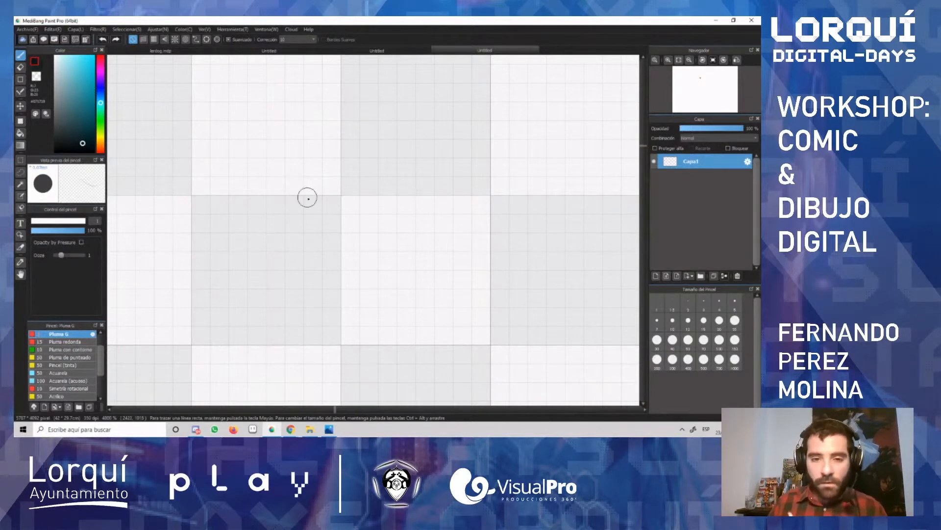
{"action": "mouse_move", "coordinate": [418, 158]}
{"action": "left_mouse_down"}
{"action": "mouse_move", "coordinate": [432, 191]}
{"action": "mouse_move", "coordinate": [481, 187]}
{"action": "left_mouse_up"}
{"action": "mouse_move", "coordinate": [294, 167]}
{"action": "left_mouse_down"}
{"action": "mouse_move", "coordinate": [324, 284]}
{"action": "mouse_move", "coordinate": [387, 278]}
{"action": "left_mouse_up"}
{"action": "scroll", "coordinate": [235, 148], "scroll_direction": "down", "scroll_amount": 8}
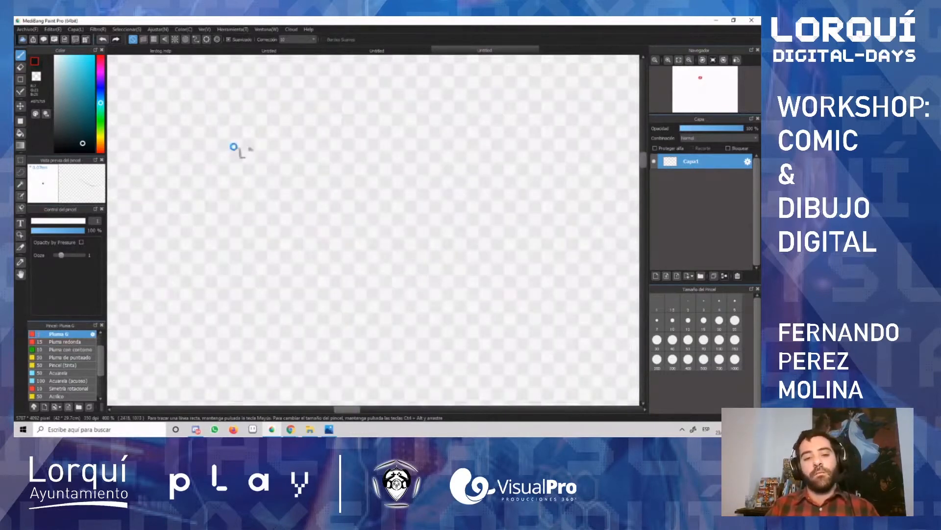
{"action": "scroll", "coordinate": [245, 237], "scroll_direction": "down", "scroll_amount": 5}
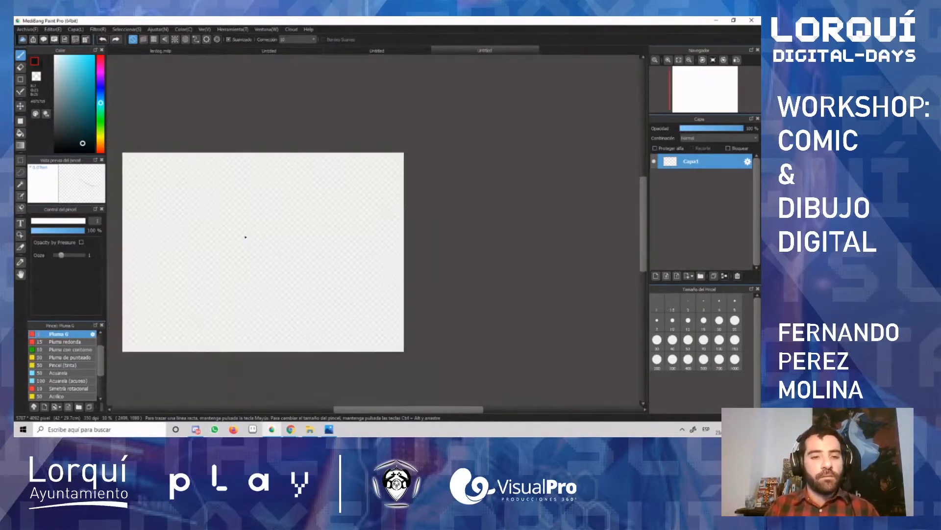
{"action": "left_click_drag", "start_coordinate": [385, 412], "coordinate": [369, 412]}
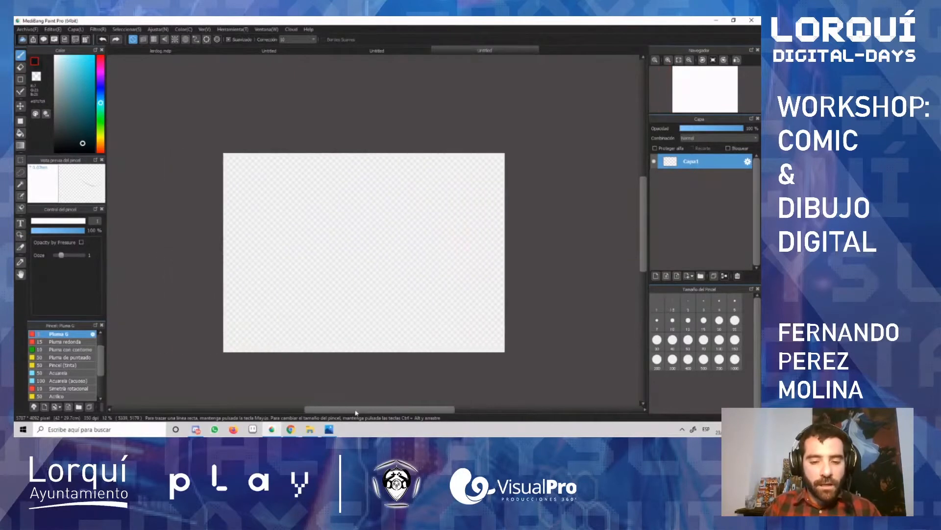
Step: Set the G pen's size to about 13.6 px, draw a test stroke and undo it
{"action": "scroll", "coordinate": [314, 289], "scroll_direction": "up", "scroll_amount": 3}
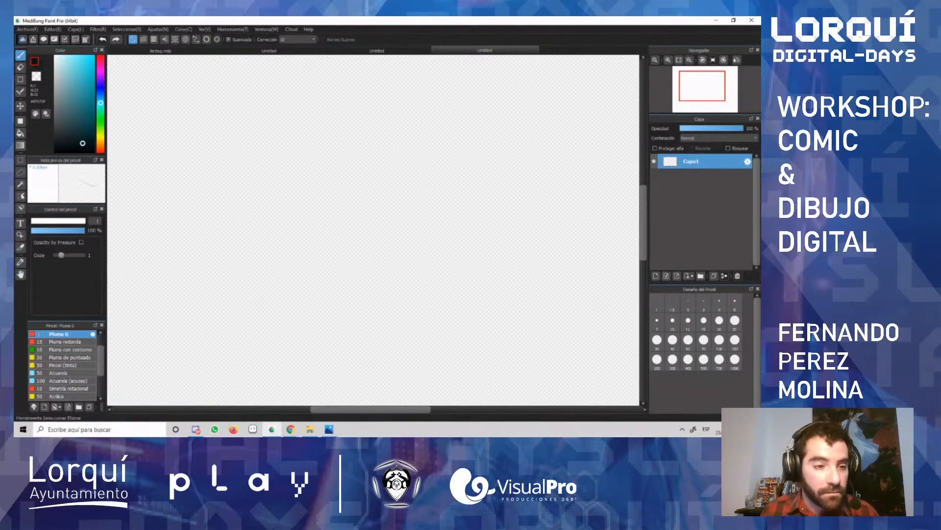
{"action": "left_click_drag", "start_coordinate": [37, 220], "coordinate": [46, 221]}
{"action": "mouse_move", "coordinate": [316, 180]}
{"action": "left_mouse_down"}
{"action": "mouse_move", "coordinate": [337, 203]}
{"action": "mouse_move", "coordinate": [463, 140]}
{"action": "left_mouse_up"}
{"action": "key", "text": "ctrl+z"}
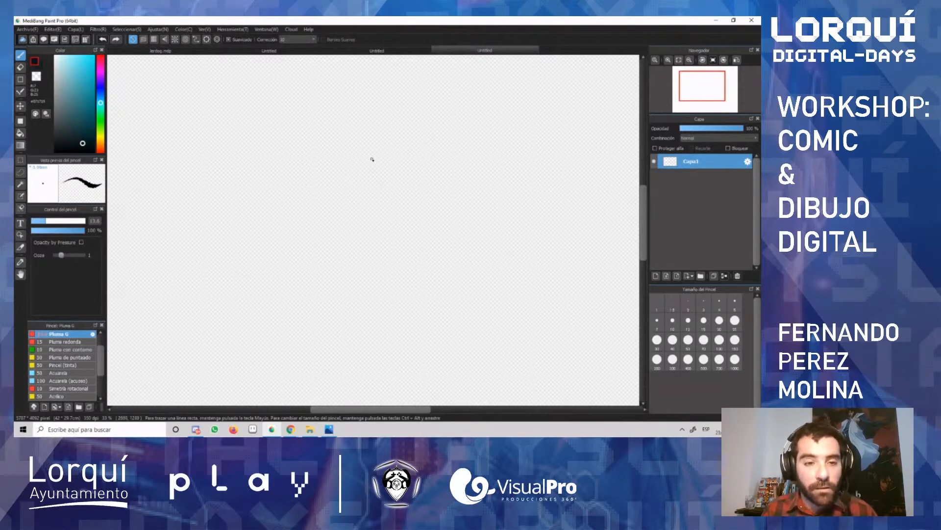
Step: Draw a looping freehand stroke, undo it, redo it and undo it again
{"action": "mouse_move", "coordinate": [328, 171]}
{"action": "left_mouse_down"}
{"action": "mouse_move", "coordinate": [299, 220]}
{"action": "mouse_move", "coordinate": [399, 220]}
{"action": "left_mouse_up"}
{"action": "key", "text": "ctrl+z"}
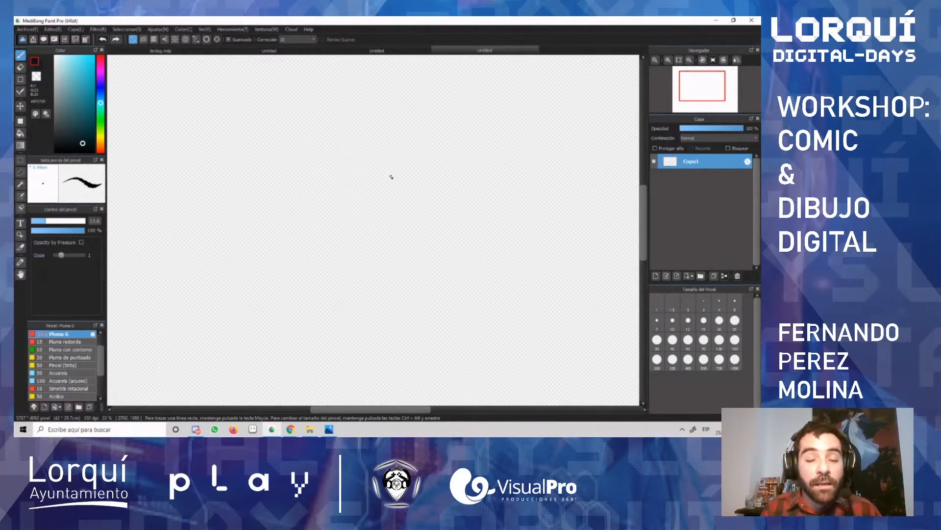
{"action": "key", "text": "ctrl+y"}
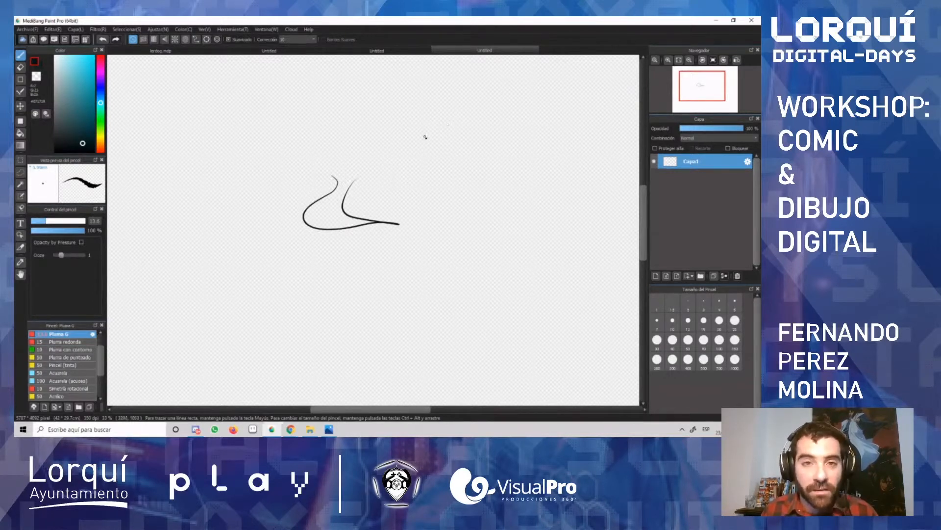
{"action": "key", "text": "ctrl+z"}
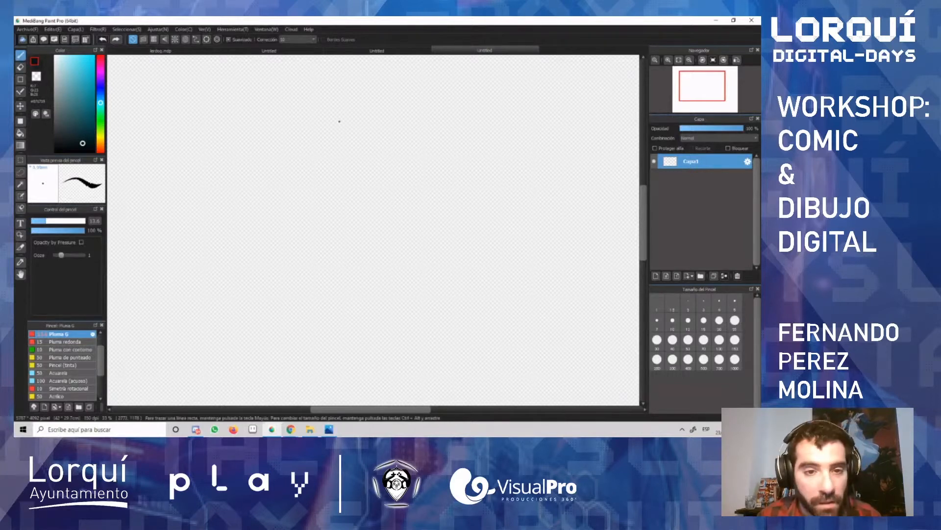
Step: Draw two curved freehand strokes side by side and undo both
{"action": "mouse_move", "coordinate": [316, 131]}
{"action": "left_mouse_down"}
{"action": "mouse_move", "coordinate": [308, 189]}
{"action": "mouse_move", "coordinate": [256, 192]}
{"action": "left_mouse_up"}
{"action": "mouse_move", "coordinate": [378, 133]}
{"action": "left_mouse_down"}
{"action": "mouse_move", "coordinate": [381, 194]}
{"action": "mouse_move", "coordinate": [420, 129]}
{"action": "left_mouse_up"}
{"action": "key", "text": "ctrl+z"}
{"action": "key", "text": "ctrl+z"}
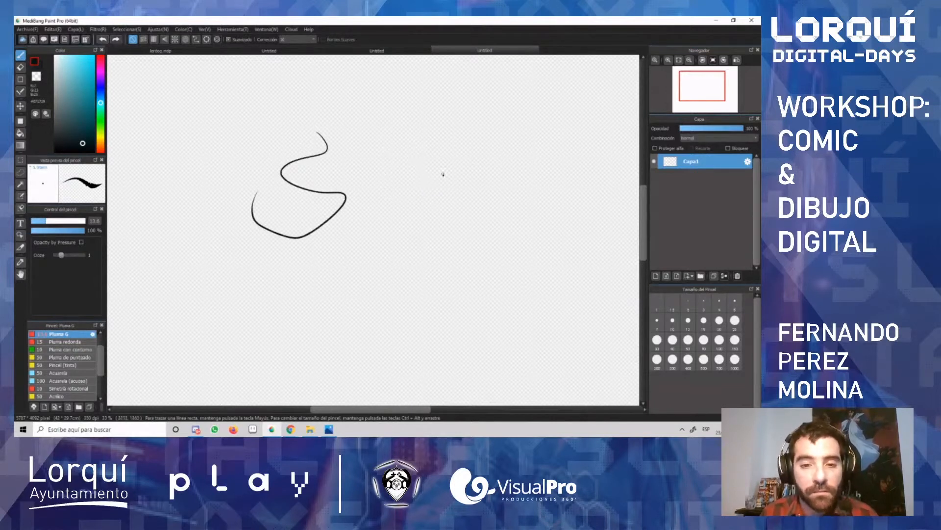
Step: Draw a simple cartoon face freehand with a chin line, an ear, a nose, a mouth and two dot eyes
{"action": "mouse_move", "coordinate": [311, 138]}
{"action": "left_mouse_down"}
{"action": "mouse_move", "coordinate": [292, 208]}
{"action": "mouse_move", "coordinate": [480, 197]}
{"action": "mouse_move", "coordinate": [514, 139]}
{"action": "left_mouse_up"}
{"action": "left_click_drag", "start_coordinate": [489, 147], "coordinate": [472, 174]}
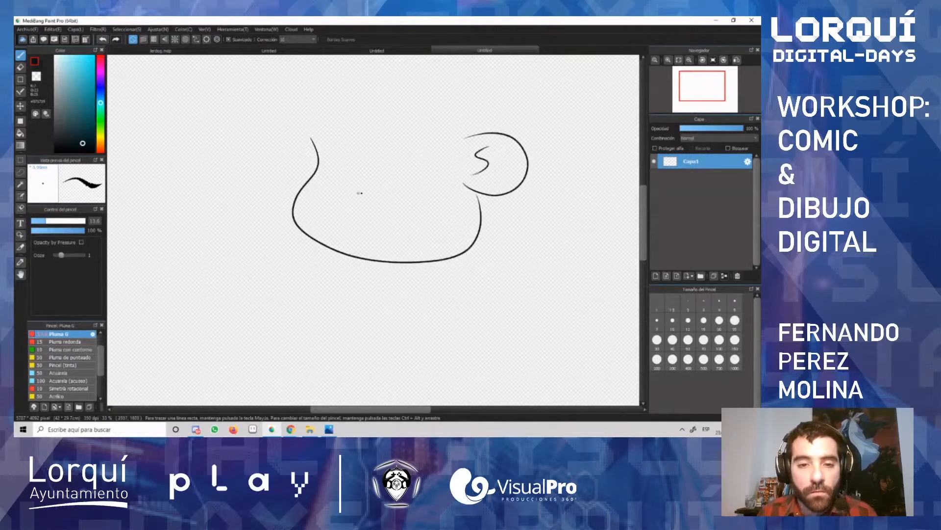
{"action": "mouse_move", "coordinate": [343, 166]}
{"action": "left_mouse_down"}
{"action": "mouse_move", "coordinate": [385, 169]}
{"action": "mouse_move", "coordinate": [393, 180]}
{"action": "left_mouse_up"}
{"action": "left_click_drag", "start_coordinate": [325, 201], "coordinate": [421, 177]}
{"action": "left_click_drag", "start_coordinate": [345, 138], "coordinate": [348, 141]}
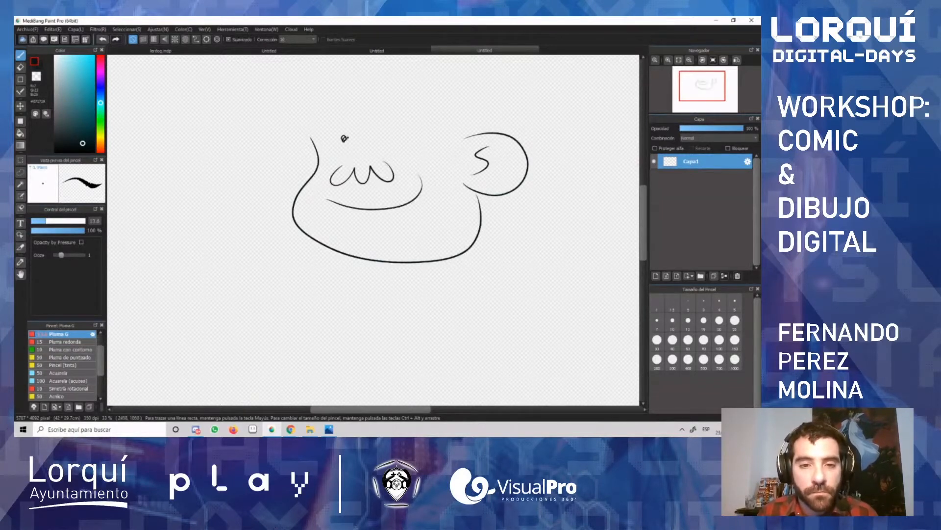
{"action": "left_click_drag", "start_coordinate": [406, 142], "coordinate": [409, 139]}
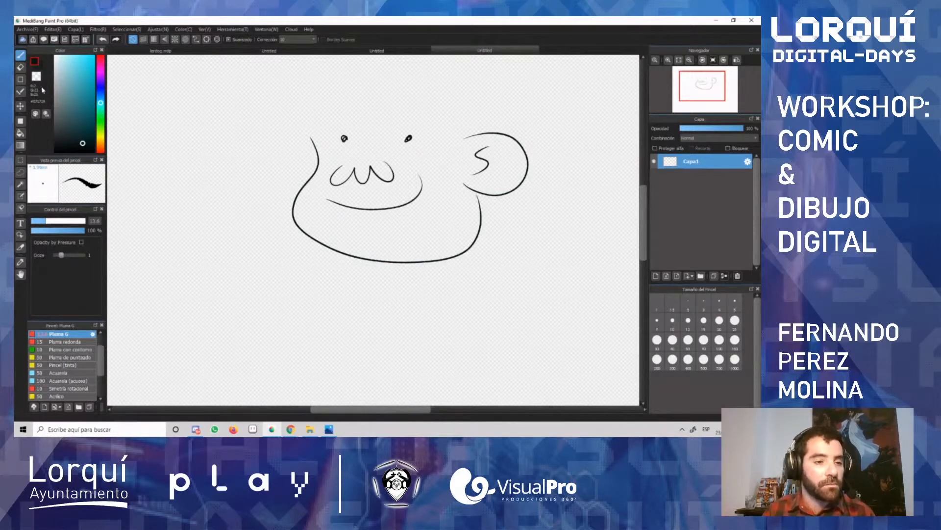
Step: Undo every stroke of the cartoon face until the canvas is blank
{"action": "key", "text": "ctrl+z"}
{"action": "key", "text": "ctrl+z"}
{"action": "key", "text": "ctrl+z"}
{"action": "key", "text": "ctrl+z"}
{"action": "key", "text": "ctrl+z"}
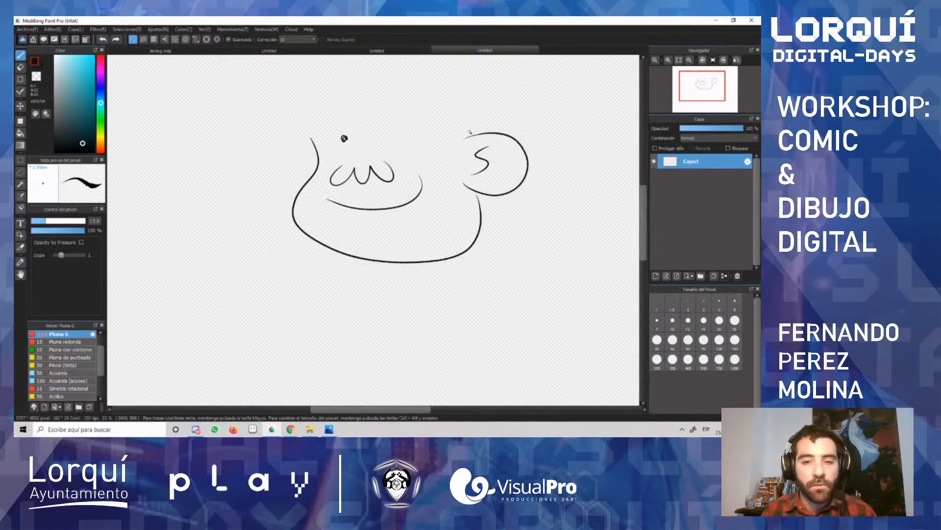
{"action": "key", "text": "ctrl+z"}
{"action": "key", "text": "ctrl+z"}
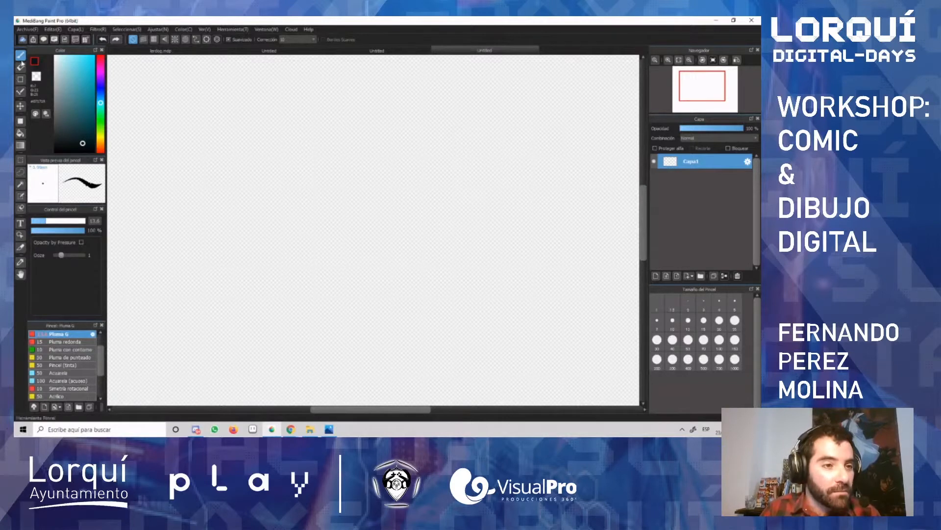
Step: Alternate between the Brush and Eraser tools, drawing one test stroke and undoing it
{"action": "left_click", "coordinate": [20, 66]}
{"action": "key", "text": "b"}
{"action": "mouse_move", "coordinate": [343, 147]}
{"action": "left_mouse_down"}
{"action": "mouse_move", "coordinate": [338, 167]}
{"action": "mouse_move", "coordinate": [279, 205]}
{"action": "mouse_move", "coordinate": [366, 174]}
{"action": "mouse_move", "coordinate": [313, 180]}
{"action": "mouse_move", "coordinate": [305, 172]}
{"action": "mouse_move", "coordinate": [316, 198]}
{"action": "left_mouse_up"}
{"action": "key", "text": "e"}
{"action": "key", "text": "ctrl+z"}
{"action": "key", "text": "ctrl+z"}
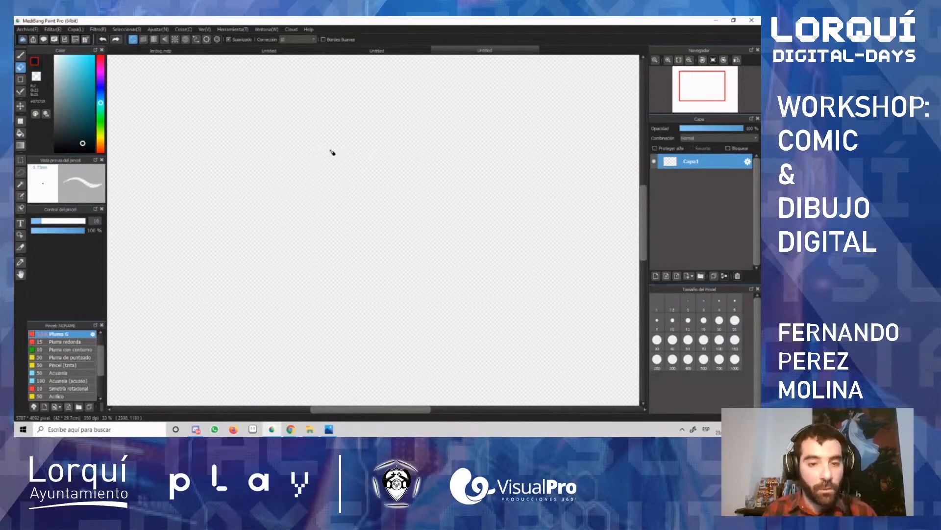
{"action": "key", "text": "b"}
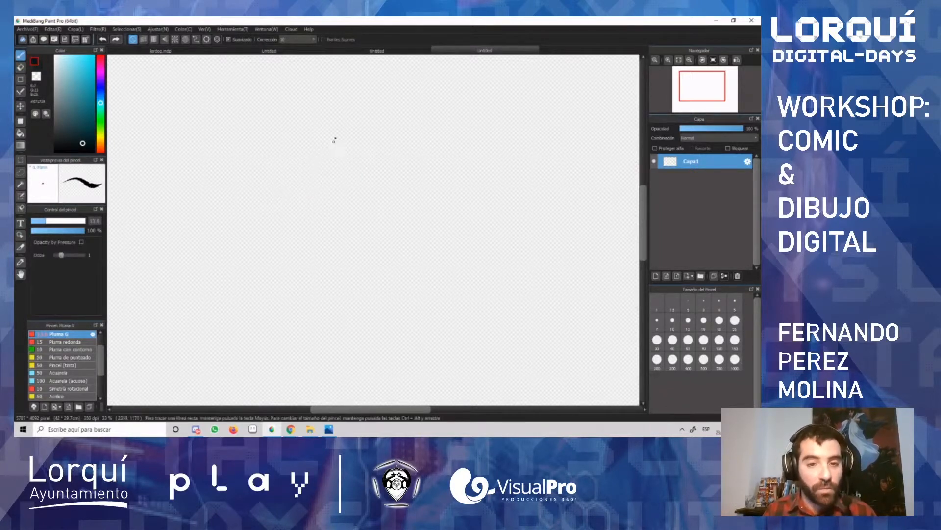
{"action": "left_click", "coordinate": [20, 67]}
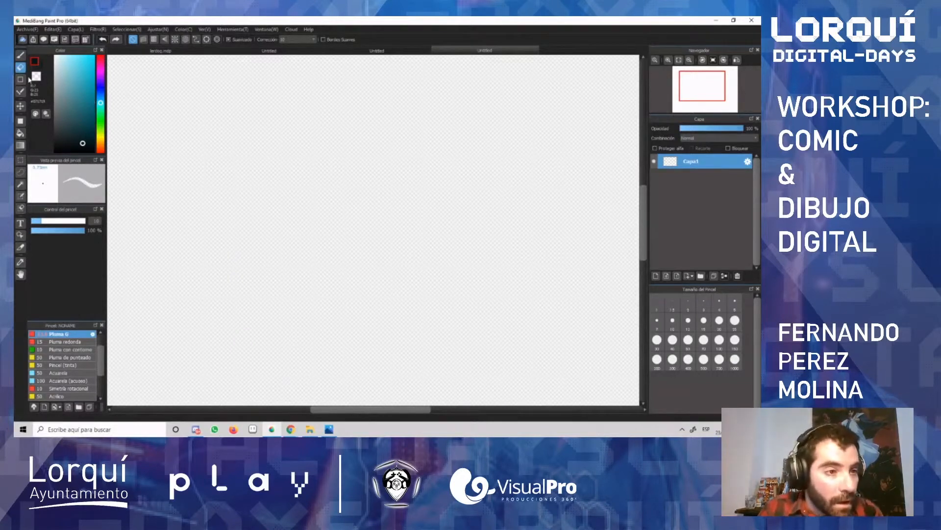
Step: Draw a closed four-sided outline with the Shape Brush's polygon option in the upper-left part of the canvas
{"action": "left_click", "coordinate": [21, 80]}
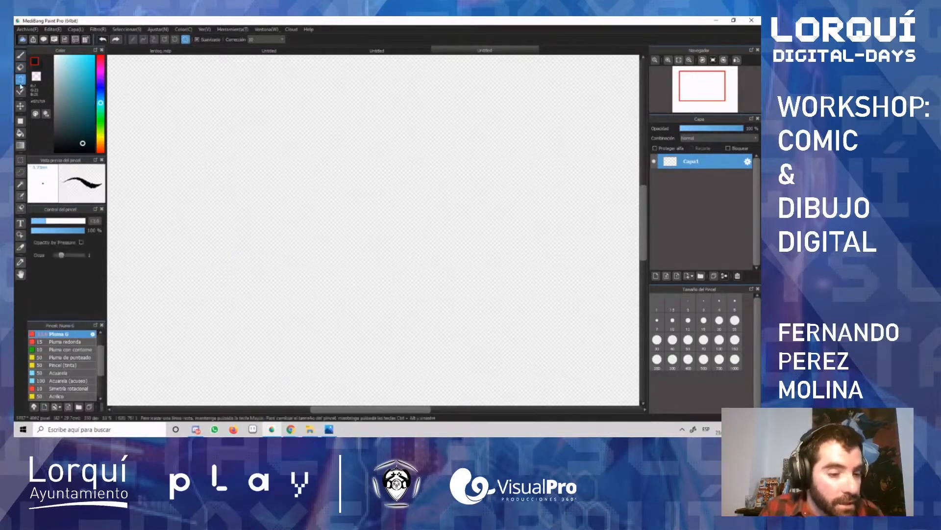
{"action": "left_click_drag", "start_coordinate": [205, 127], "coordinate": [303, 169]}
{"action": "left_click", "coordinate": [376, 124]}
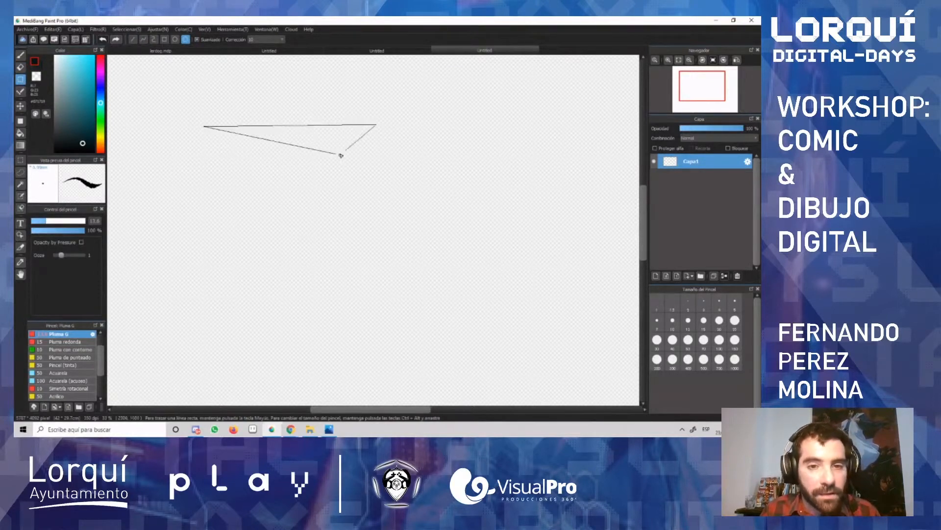
{"action": "left_click", "coordinate": [340, 166]}
{"action": "double_click", "coordinate": [212, 178]}
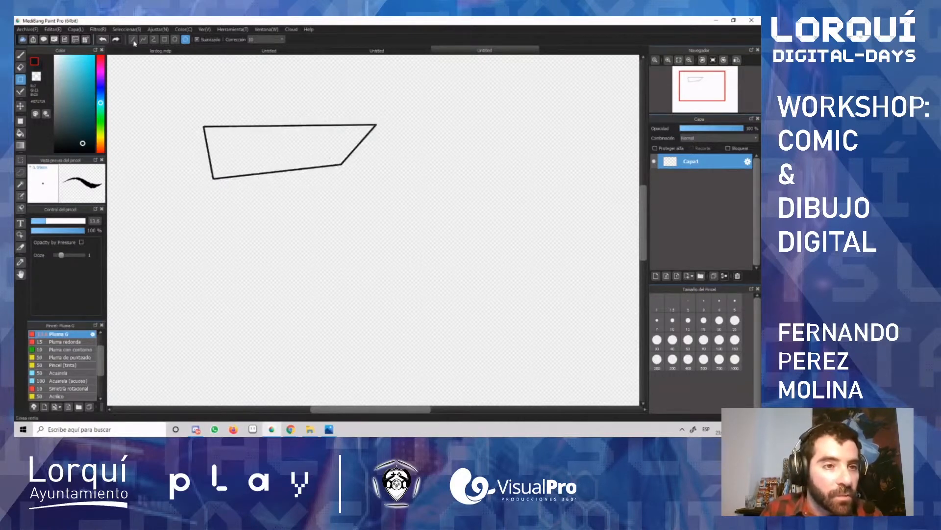
Step: Draw two long straight lines with the Shape Brush, one above and one below the four-sided outline
{"action": "left_click", "coordinate": [132, 40]}
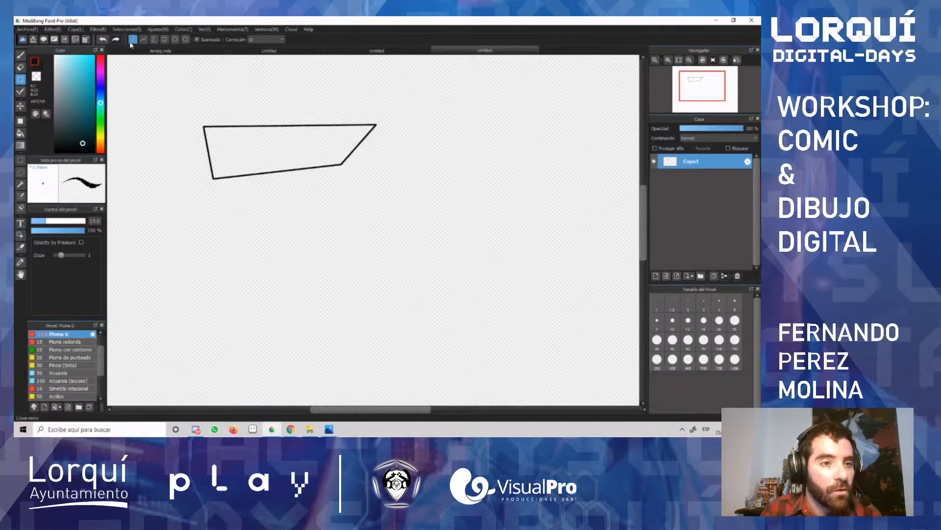
{"action": "left_click_drag", "start_coordinate": [204, 88], "coordinate": [533, 82]}
{"action": "left_click_drag", "start_coordinate": [253, 229], "coordinate": [482, 216]}
Step: Draw a closed lightning-bolt outline with the Shape Brush's polyline option beneath the lower straight line
{"action": "left_click", "coordinate": [143, 39]}
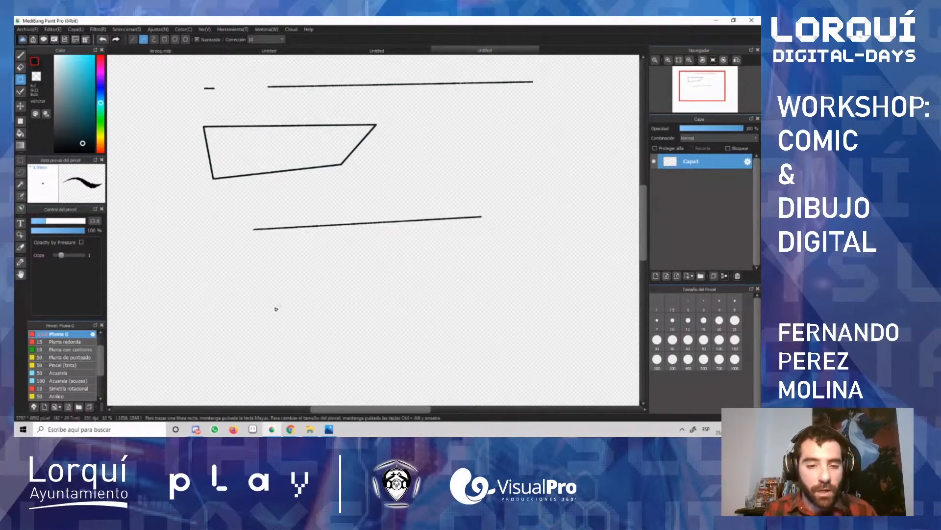
{"action": "left_click", "coordinate": [223, 328]}
{"action": "left_click", "coordinate": [367, 263]}
{"action": "left_click", "coordinate": [340, 327]}
{"action": "left_click", "coordinate": [536, 237]}
{"action": "left_click", "coordinate": [282, 370]}
{"action": "left_click", "coordinate": [328, 295]}
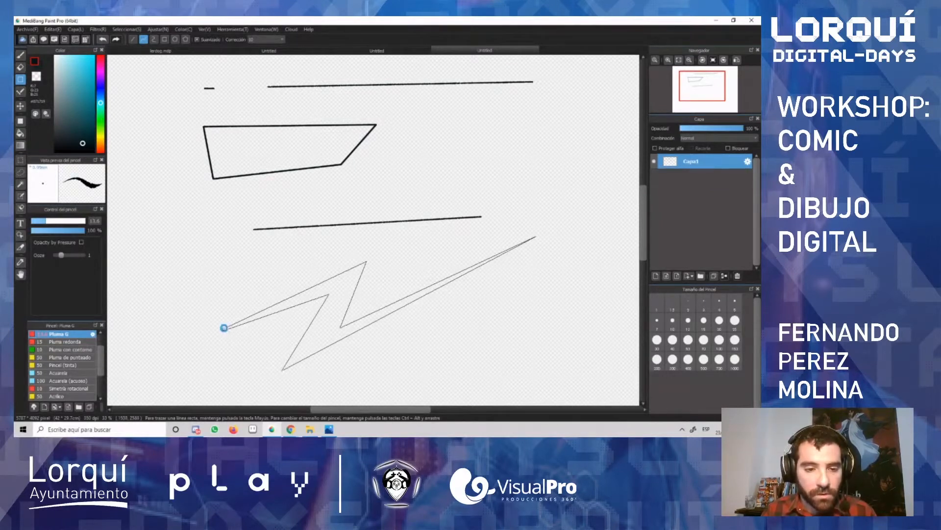
{"action": "left_click", "coordinate": [224, 328]}
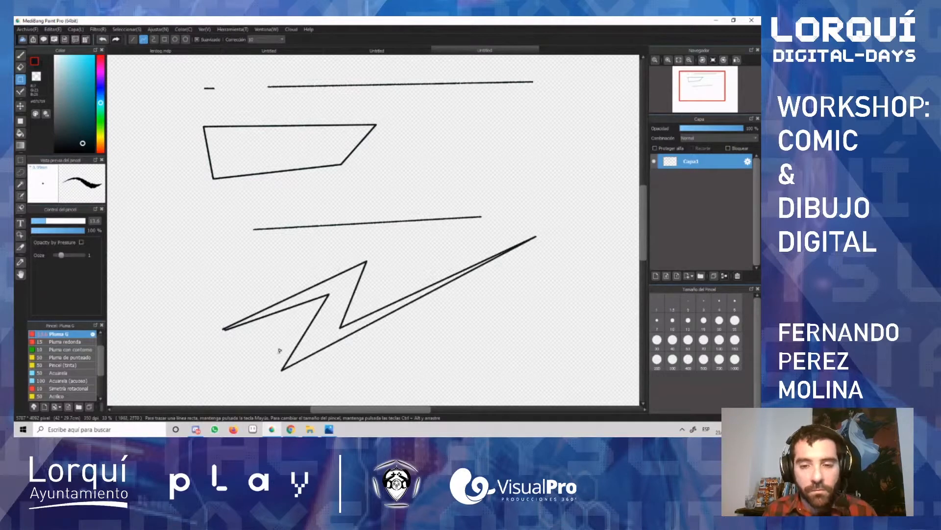
Step: Draw a closed rounded outline with the Shape Brush's curve option beside the four-sided outline
{"action": "left_click", "coordinate": [154, 39]}
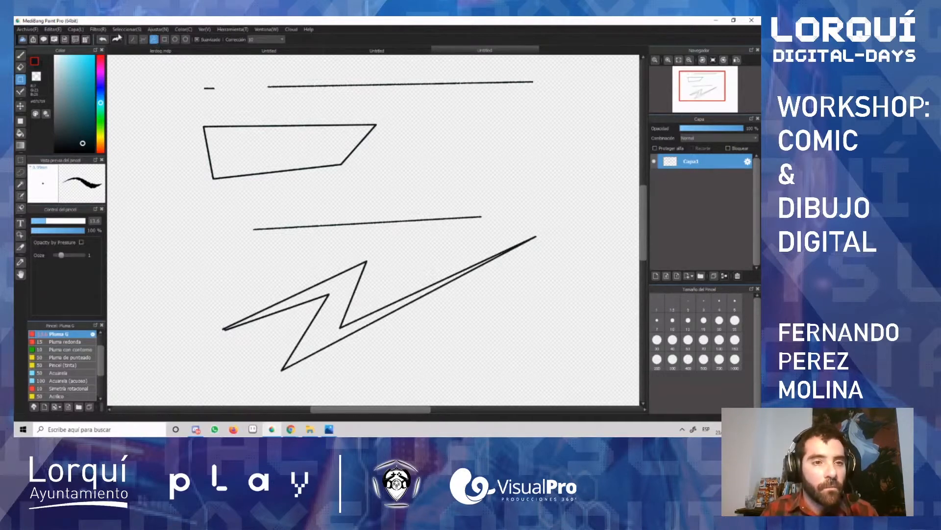
{"action": "left_click", "coordinate": [486, 119]}
{"action": "left_click", "coordinate": [420, 109]}
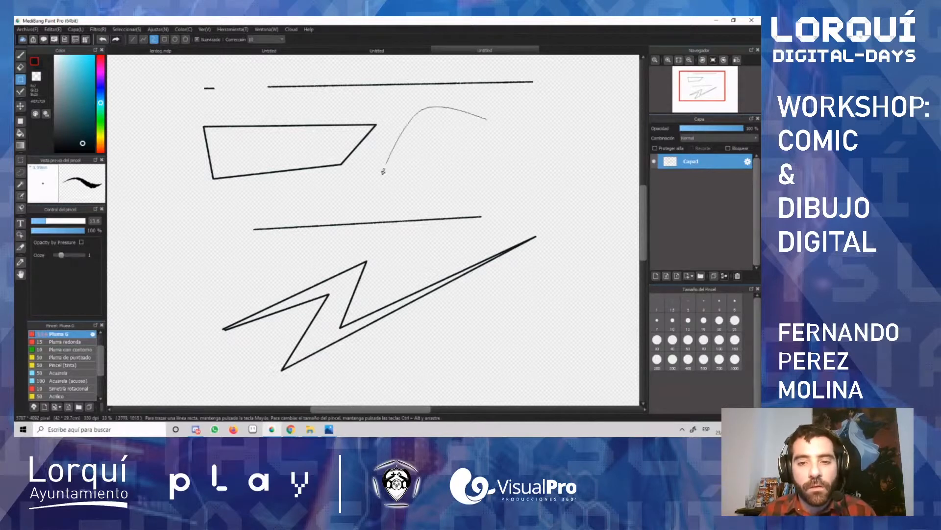
{"action": "left_click", "coordinate": [386, 188]}
{"action": "left_click", "coordinate": [514, 182]}
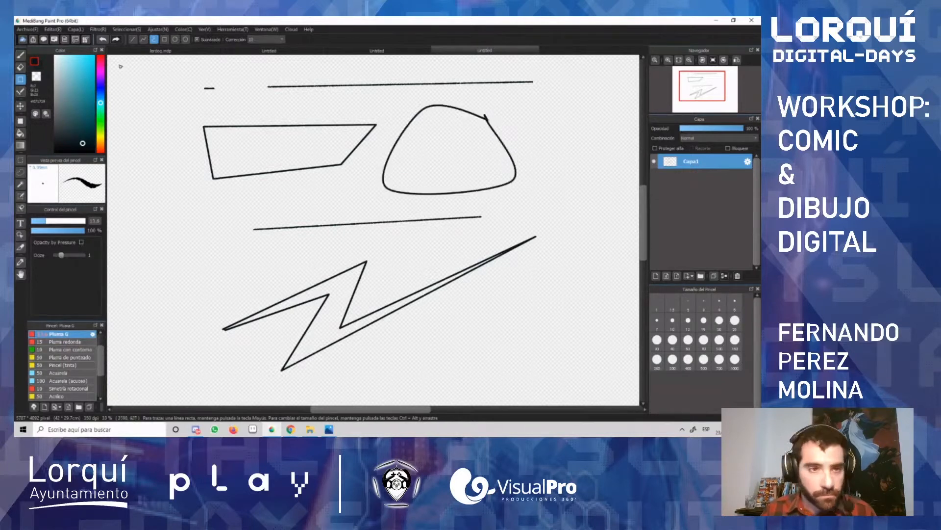
Step: Draw a rectangle over the lower line's left end and undo it along with the rounded outline, the lightning bolt and that line
{"action": "left_click", "coordinate": [165, 39]}
{"action": "mouse_move", "coordinate": [156, 222]}
{"action": "left_mouse_down"}
{"action": "mouse_move", "coordinate": [200, 305]}
{"action": "mouse_move", "coordinate": [287, 310]}
{"action": "left_mouse_up"}
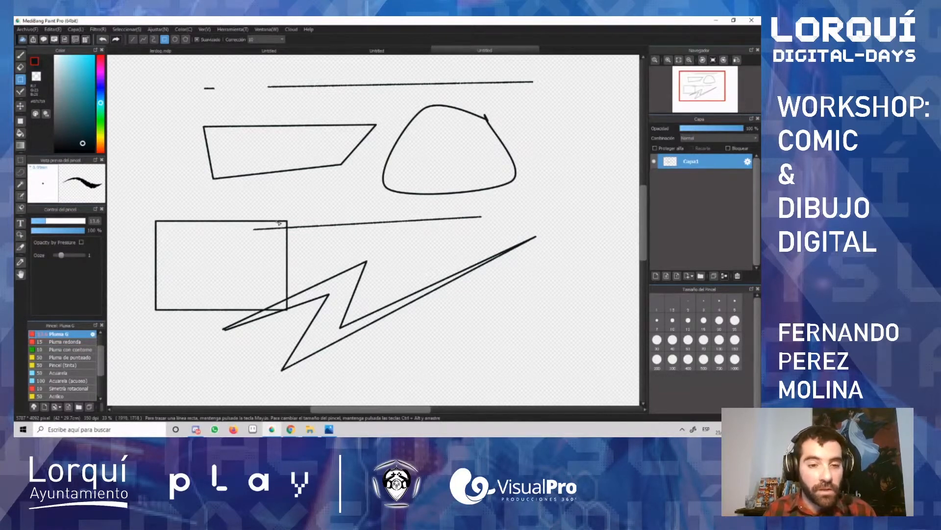
{"action": "key", "text": "ctrl+z"}
{"action": "key", "text": "ctrl+z"}
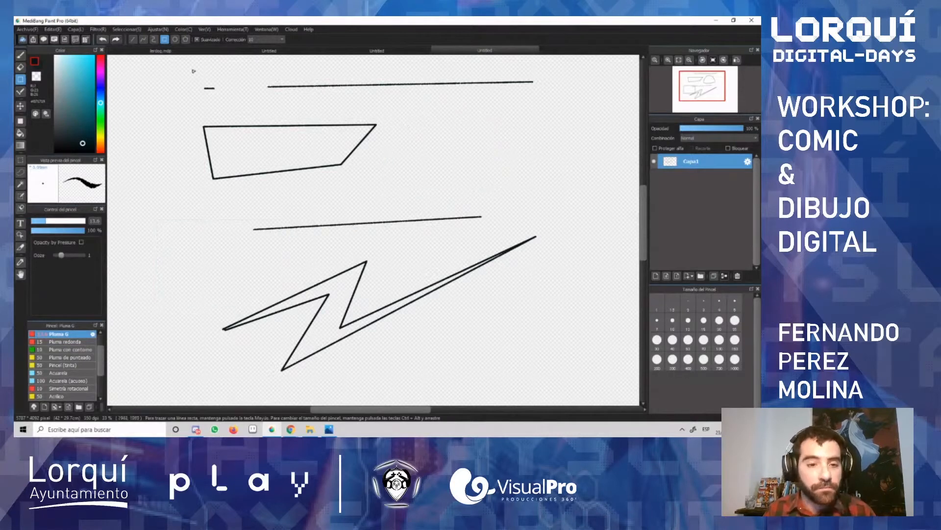
{"action": "key", "text": "ctrl+z"}
{"action": "key", "text": "ctrl+z"}
Step: Draw a large ellipse in the lower-right part of the canvas and undo it
{"action": "left_click", "coordinate": [175, 39]}
{"action": "left_click_drag", "start_coordinate": [396, 175], "coordinate": [573, 337]}
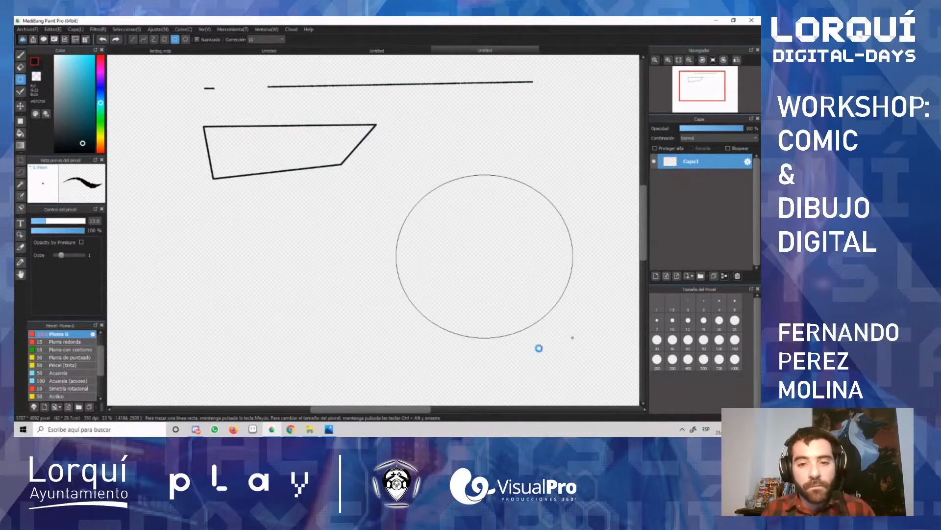
{"action": "left_click", "coordinate": [531, 288]}
{"action": "key", "text": "ctrl+z"}
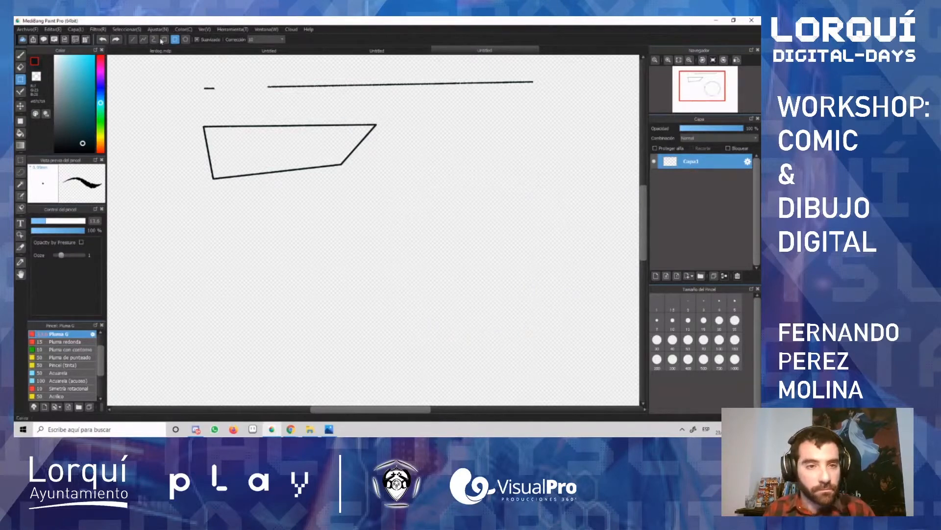
Step: Draw a large irregular polygon near the canvas centre and undo it together with the straight line above the four-sided outline
{"action": "left_click", "coordinate": [186, 39]}
{"action": "left_click", "coordinate": [342, 233]}
{"action": "left_click", "coordinate": [431, 146]}
{"action": "left_click", "coordinate": [569, 219]}
{"action": "left_click", "coordinate": [488, 308]}
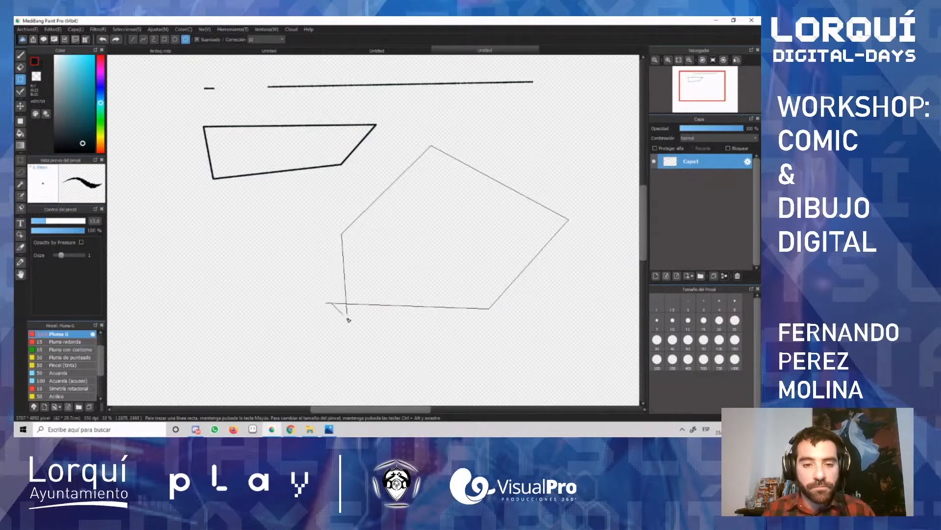
{"action": "double_click", "coordinate": [350, 306]}
{"action": "key", "text": "ctrl+z"}
{"action": "key", "text": "ctrl+z"}
{"action": "key", "text": "ctrl+z"}
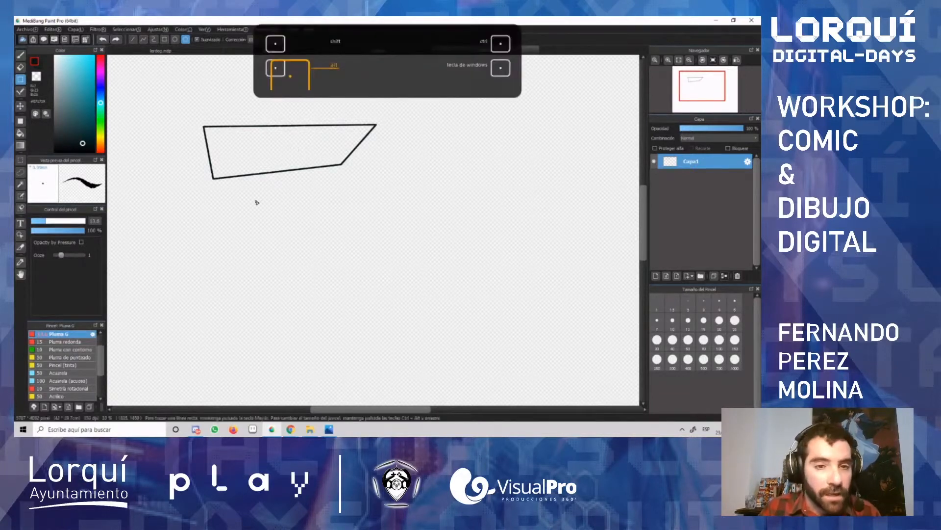
Step: Move the four-sided outline slightly down and to the right on the canvas with the Move tool
{"action": "scroll", "coordinate": [265, 208], "scroll_direction": "down", "scroll_amount": 3}
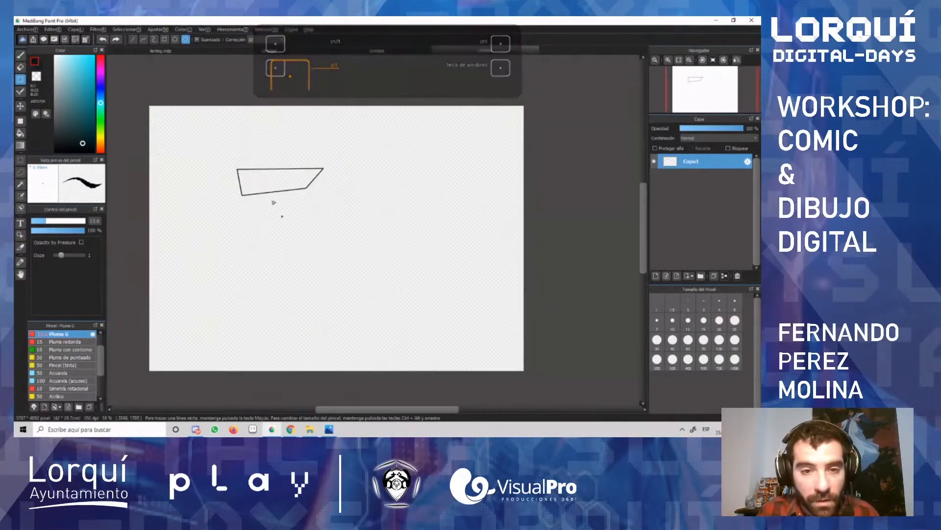
{"action": "scroll", "coordinate": [248, 168], "scroll_direction": "up", "scroll_amount": 2}
{"action": "scroll", "coordinate": [247, 168], "scroll_direction": "up", "scroll_amount": 3}
{"action": "scroll", "coordinate": [247, 171], "scroll_direction": "down", "scroll_amount": 3}
{"action": "scroll", "coordinate": [248, 171], "scroll_direction": "up", "scroll_amount": 1}
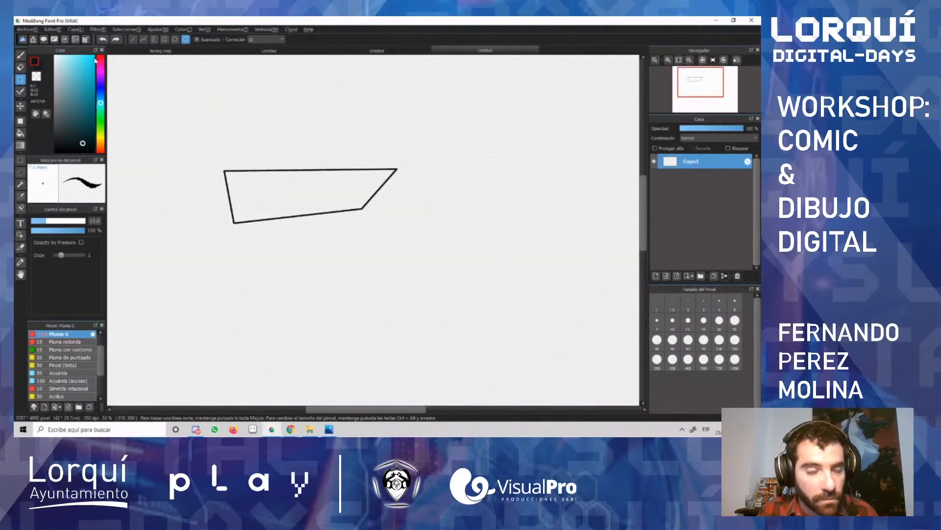
{"action": "left_click", "coordinate": [18, 109]}
{"action": "mouse_move", "coordinate": [269, 183]}
{"action": "left_mouse_down"}
{"action": "mouse_move", "coordinate": [296, 172]}
{"action": "mouse_move", "coordinate": [561, 252]}
{"action": "mouse_move", "coordinate": [365, 203]}
{"action": "mouse_move", "coordinate": [326, 222]}
{"action": "mouse_move", "coordinate": [376, 237]}
{"action": "mouse_move", "coordinate": [370, 204]}
{"action": "mouse_move", "coordinate": [260, 190]}
{"action": "mouse_move", "coordinate": [311, 164]}
{"action": "mouse_move", "coordinate": [310, 219]}
{"action": "left_mouse_up"}
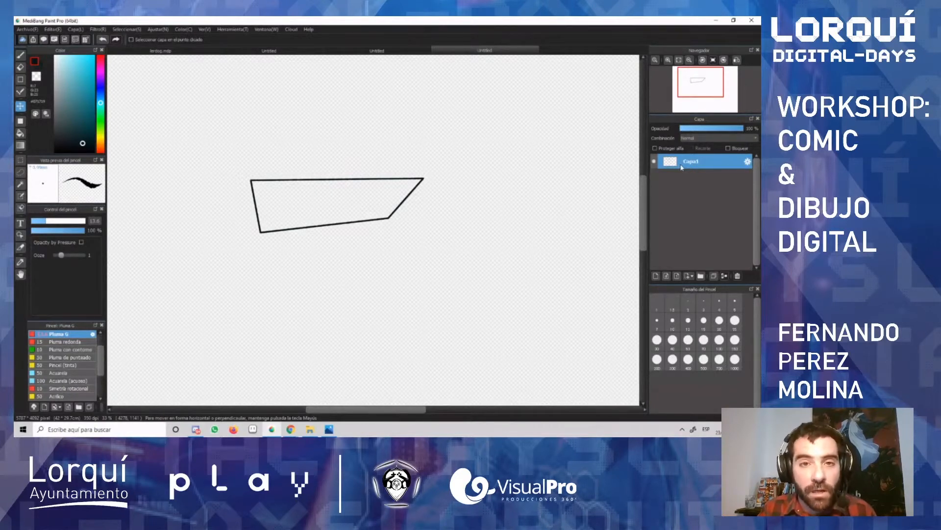
Step: Draw a filled wide ellipse above the four-sided outline and a filled upright rectangle to its right
{"action": "left_click", "coordinate": [20, 122]}
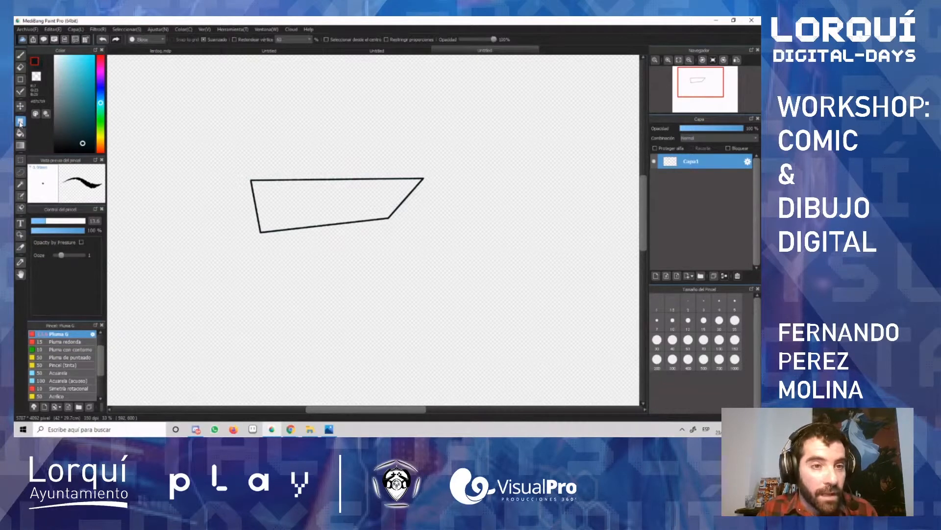
{"action": "left_click_drag", "start_coordinate": [163, 88], "coordinate": [386, 156]}
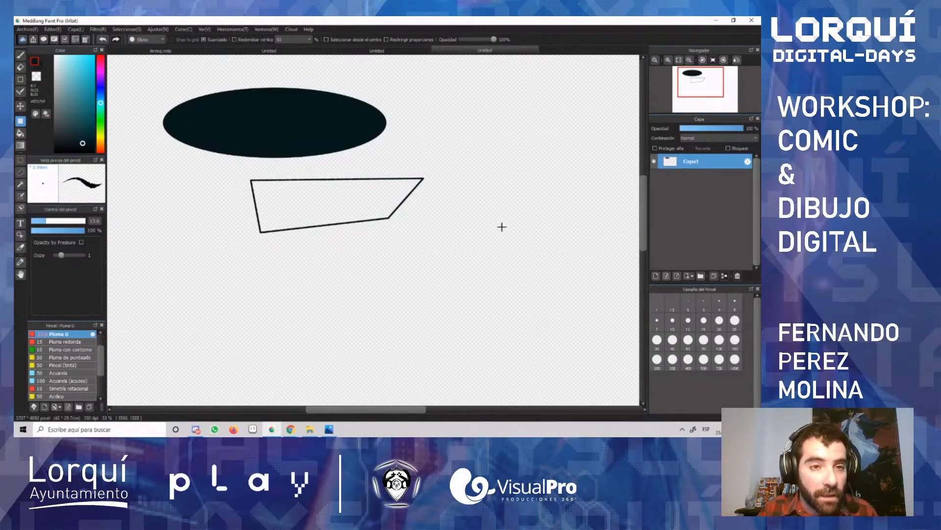
{"action": "left_click", "coordinate": [152, 40]}
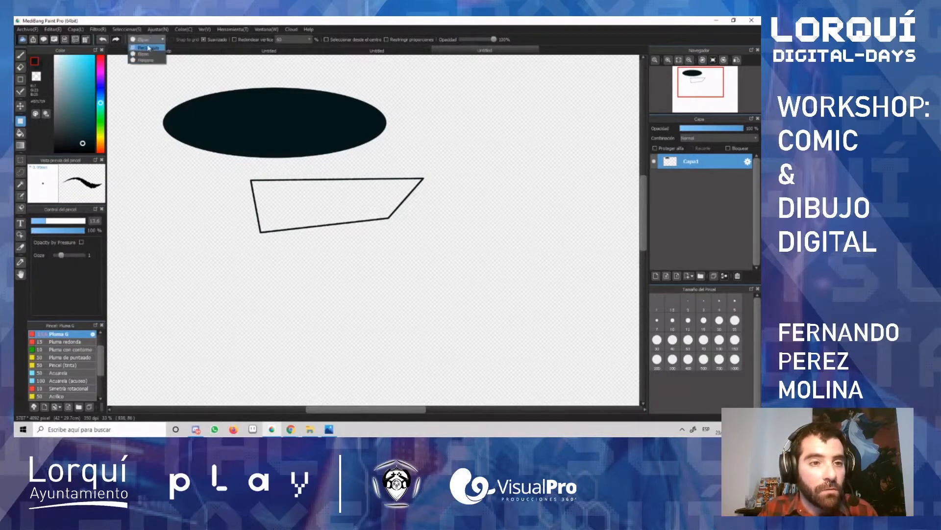
{"action": "left_click", "coordinate": [149, 47]}
{"action": "left_click_drag", "start_coordinate": [456, 112], "coordinate": [552, 264]}
Step: Draw a filled irregular polygon below and to the left of the four-sided outline
{"action": "left_click", "coordinate": [152, 40]}
{"action": "left_click", "coordinate": [147, 56]}
{"action": "left_click", "coordinate": [201, 284]}
{"action": "left_click", "coordinate": [256, 332]}
{"action": "left_click", "coordinate": [139, 348]}
{"action": "left_click", "coordinate": [162, 306]}
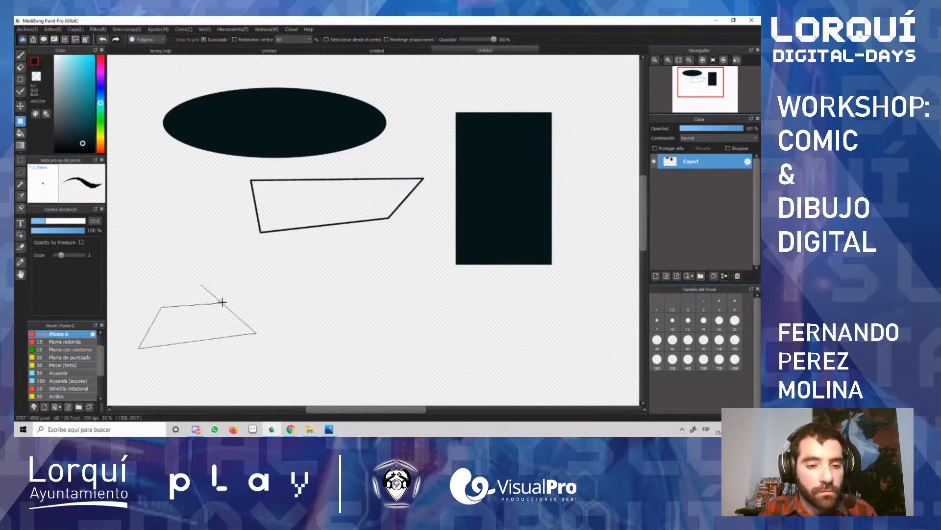
{"action": "double_click", "coordinate": [220, 303]}
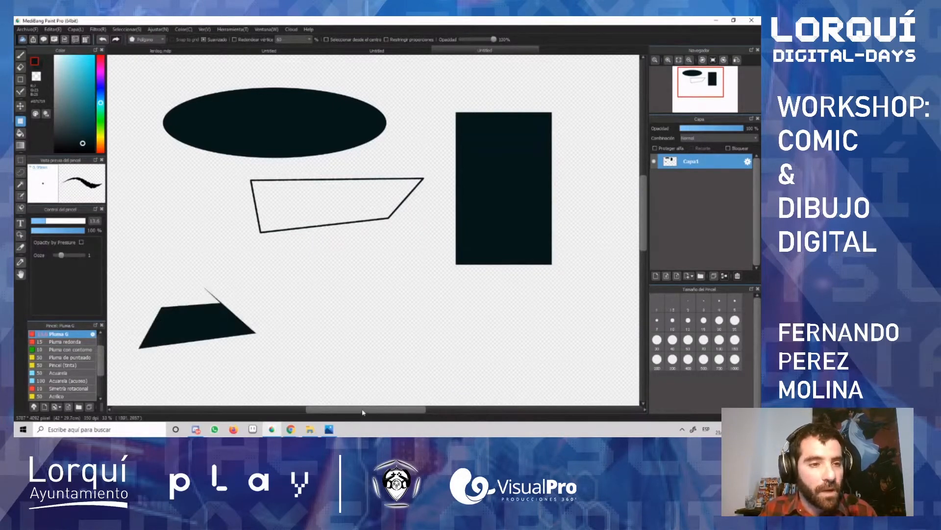
Step: Undo the three filled shapes along with the moved four-sided outline until the canvas is empty
{"action": "key", "text": "ctrl+z"}
{"action": "key", "text": "ctrl+z"}
{"action": "key", "text": "ctrl+z"}
{"action": "key", "text": "ctrl+z"}
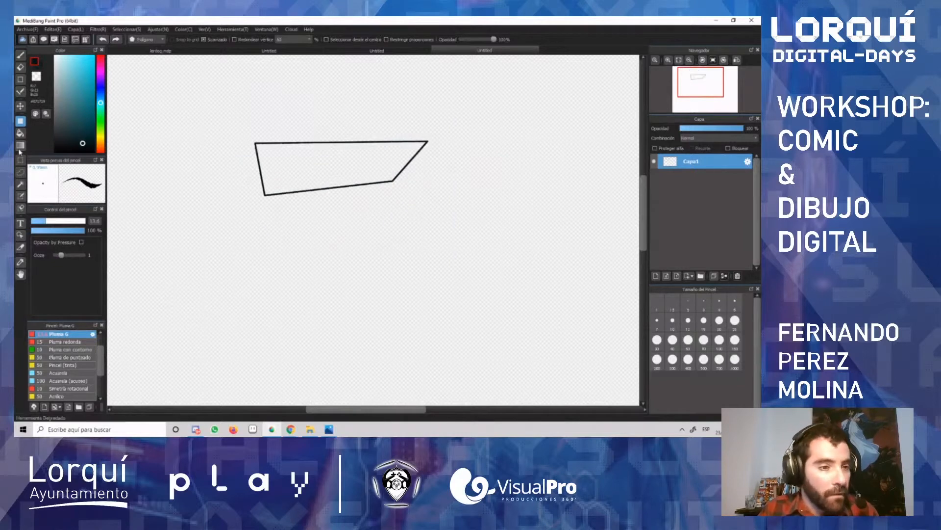
{"action": "key", "text": "ctrl+z"}
{"action": "key", "text": "ctrl+z"}
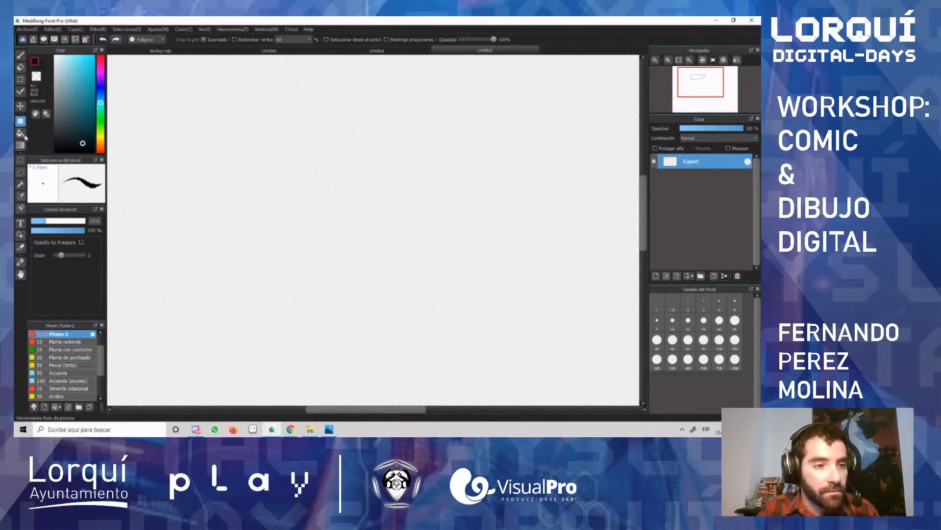
Step: Fill the whole empty canvas with the dark colour using the Bucket tool and undo the fill
{"action": "left_click", "coordinate": [22, 133]}
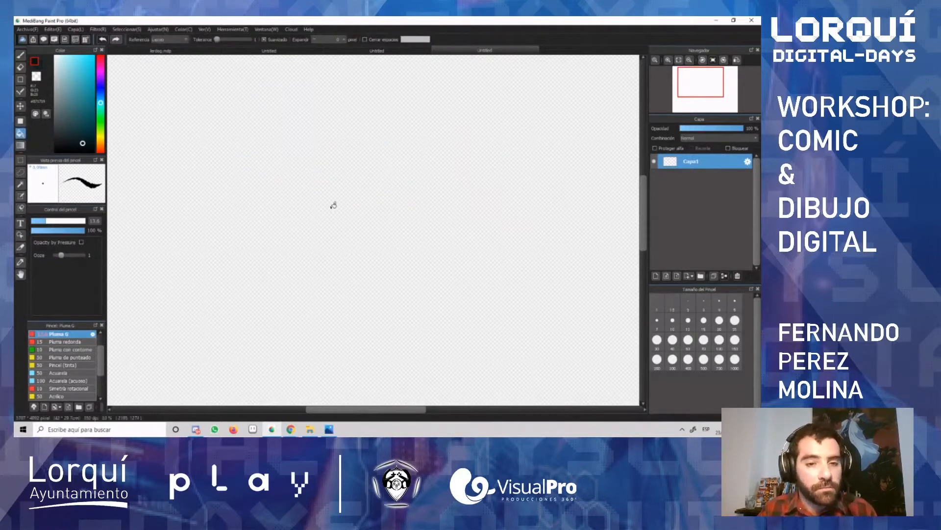
{"action": "scroll", "coordinate": [332, 205], "scroll_direction": "down", "scroll_amount": 3}
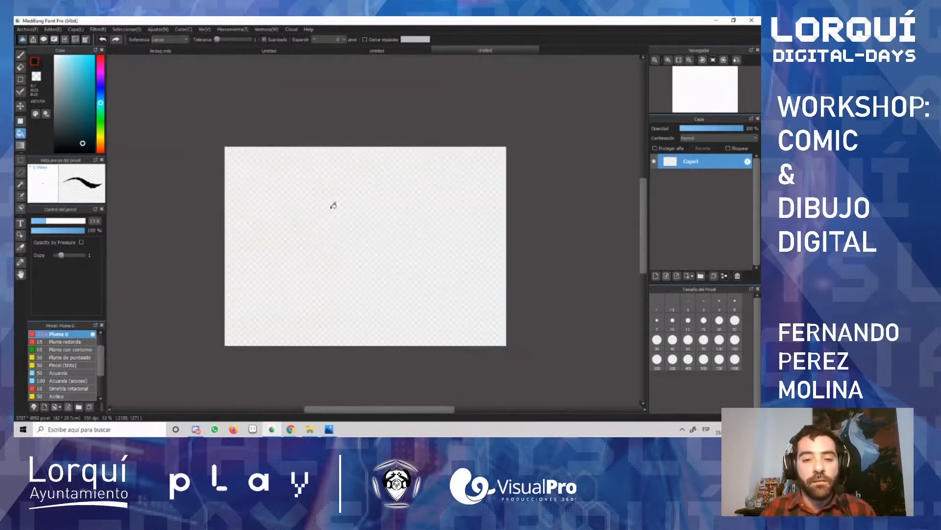
{"action": "left_click", "coordinate": [345, 210]}
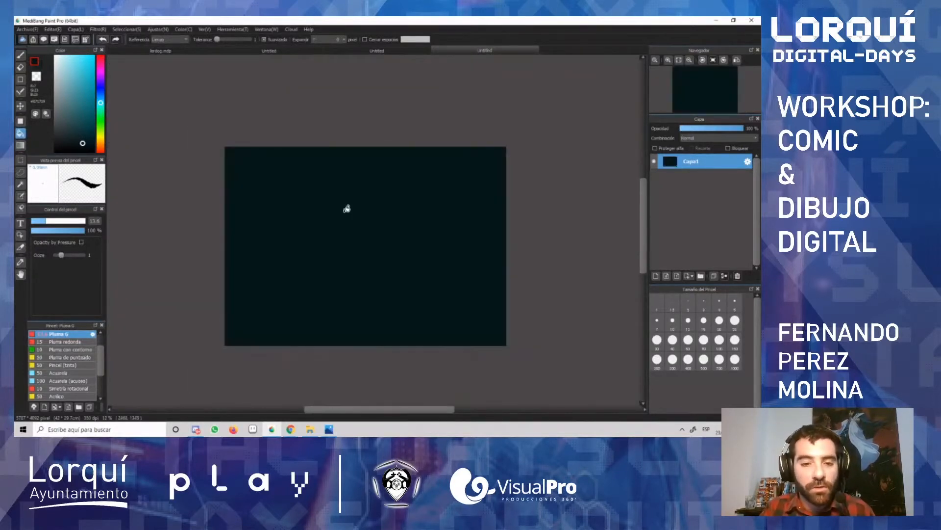
{"action": "key", "text": "ctrl+z"}
Step: Draw a closed oval outline freehand in the upper part of the canvas and fill its inside with the dark colour
{"action": "scroll", "coordinate": [342, 229], "scroll_direction": "up", "scroll_amount": 1}
{"action": "scroll", "coordinate": [342, 228], "scroll_direction": "up", "scroll_amount": 2}
{"action": "key", "text": "b"}
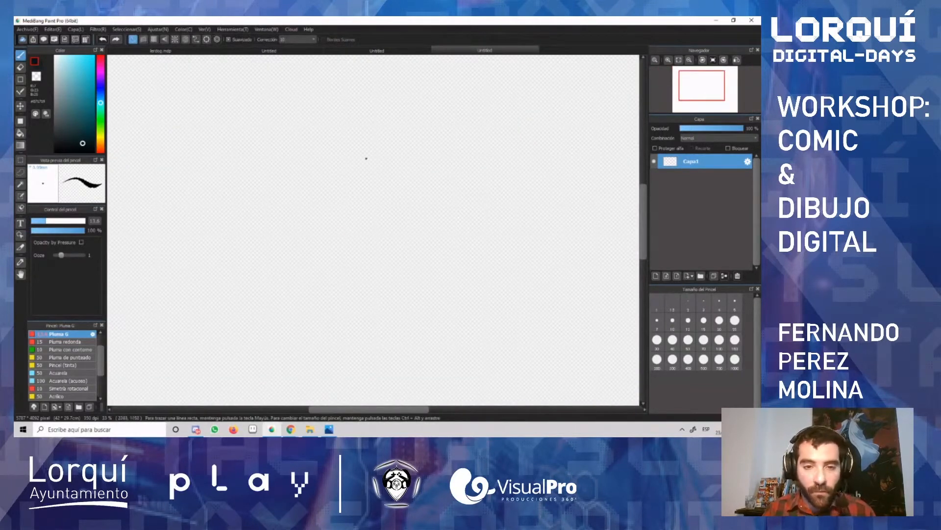
{"action": "mouse_move", "coordinate": [329, 154]}
{"action": "left_mouse_down"}
{"action": "mouse_move", "coordinate": [268, 217]}
{"action": "mouse_move", "coordinate": [306, 254]}
{"action": "left_mouse_up"}
{"action": "key", "text": "ctrl+z"}
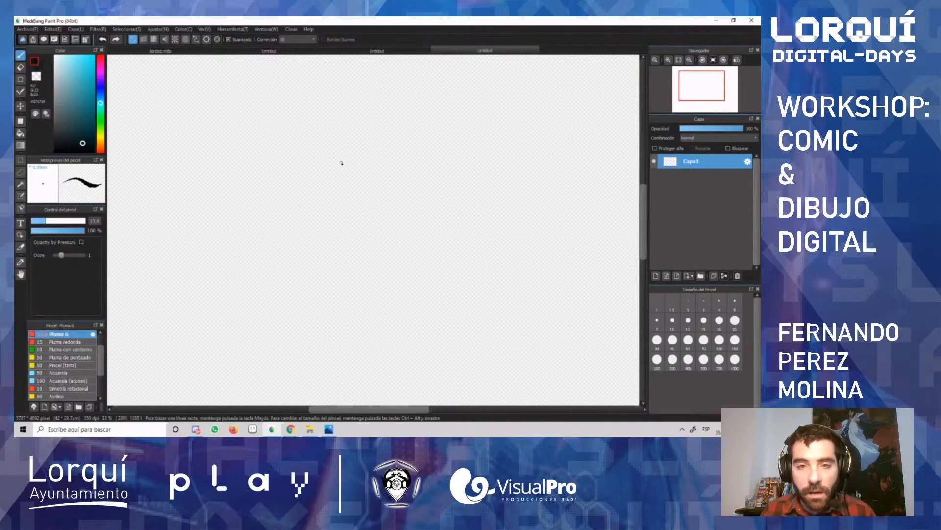
{"action": "mouse_move", "coordinate": [309, 135]}
{"action": "left_mouse_down"}
{"action": "mouse_move", "coordinate": [265, 191]}
{"action": "mouse_move", "coordinate": [383, 216]}
{"action": "mouse_move", "coordinate": [376, 147]}
{"action": "mouse_move", "coordinate": [287, 148]}
{"action": "left_mouse_up"}
{"action": "key", "text": "g"}
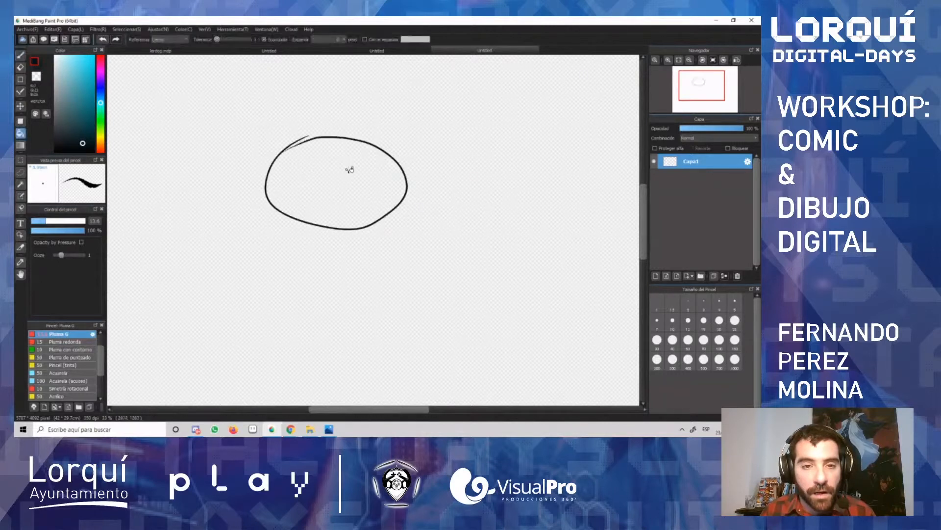
{"action": "left_click", "coordinate": [332, 184]}
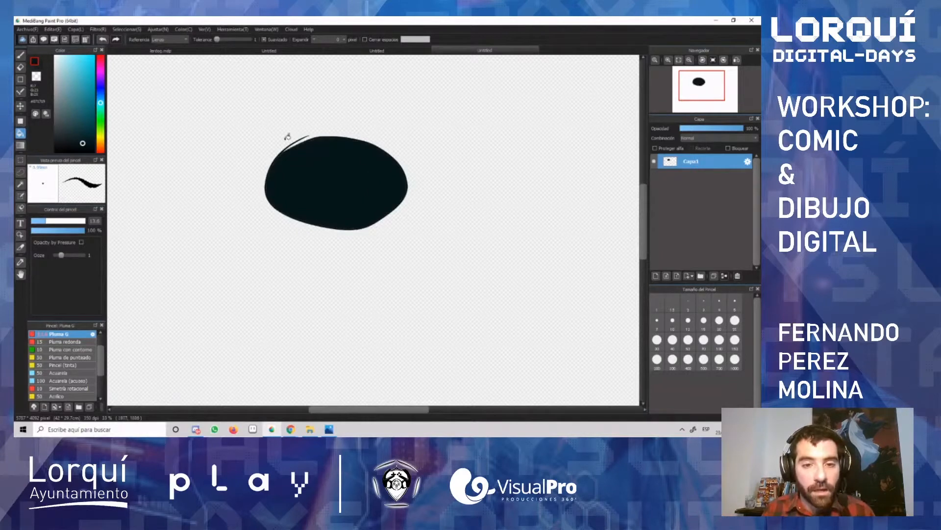
Step: Undo the filled oval and draw a smaller freehand oval outline with a gap at its top
{"action": "key", "text": "ctrl+z"}
{"action": "key", "text": "ctrl+z"}
{"action": "key", "text": "b"}
{"action": "mouse_move", "coordinate": [345, 132]}
{"action": "left_mouse_down"}
{"action": "mouse_move", "coordinate": [282, 184]}
{"action": "mouse_move", "coordinate": [414, 168]}
{"action": "mouse_move", "coordinate": [349, 131]}
{"action": "mouse_move", "coordinate": [410, 210]}
{"action": "mouse_move", "coordinate": [401, 156]}
{"action": "left_mouse_up"}
{"action": "key", "text": "ctrl+z"}
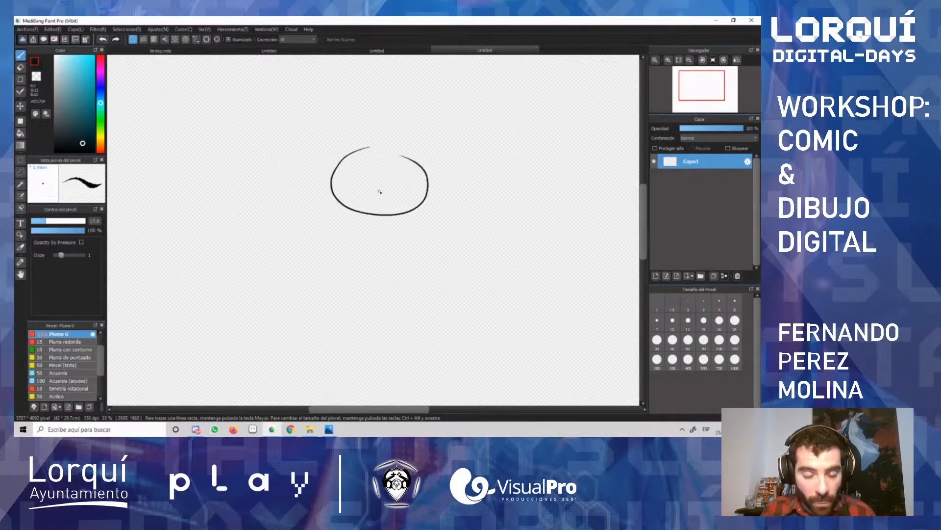
Step: Bucket-fill inside the gapped oval with the dark colour and clear the layer
{"action": "key", "text": "g"}
{"action": "left_click", "coordinate": [388, 215]}
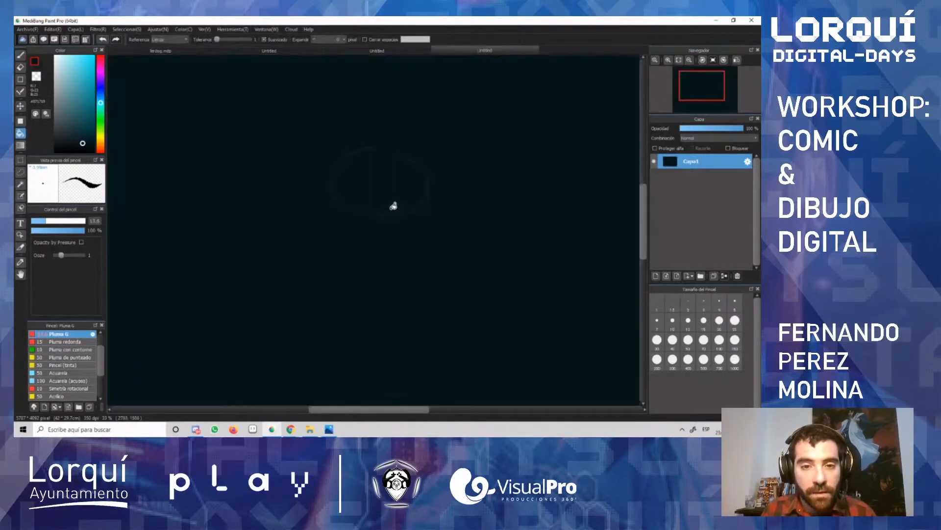
{"action": "key", "text": "Delete"}
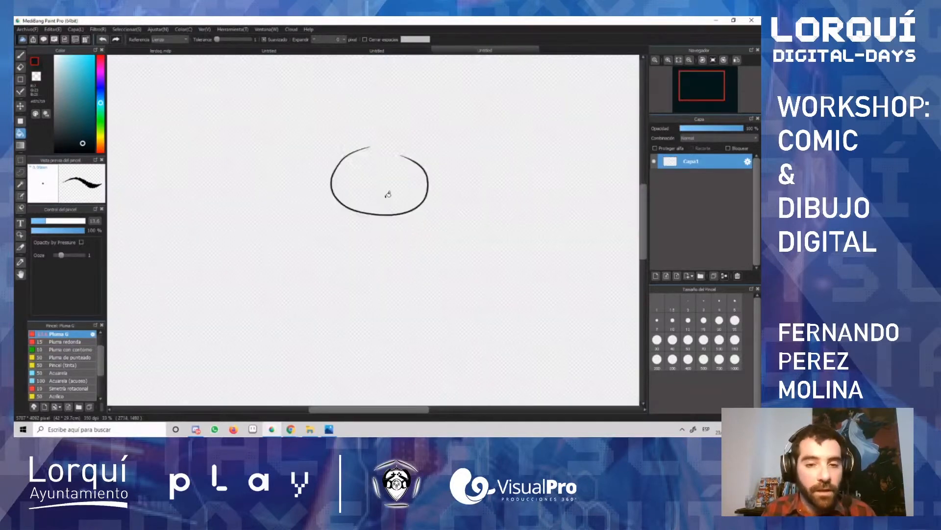
Step: Choose the Gradient tool and set the foreground colour to a medium teal and the background colour to a dark teal
{"action": "left_click", "coordinate": [21, 146]}
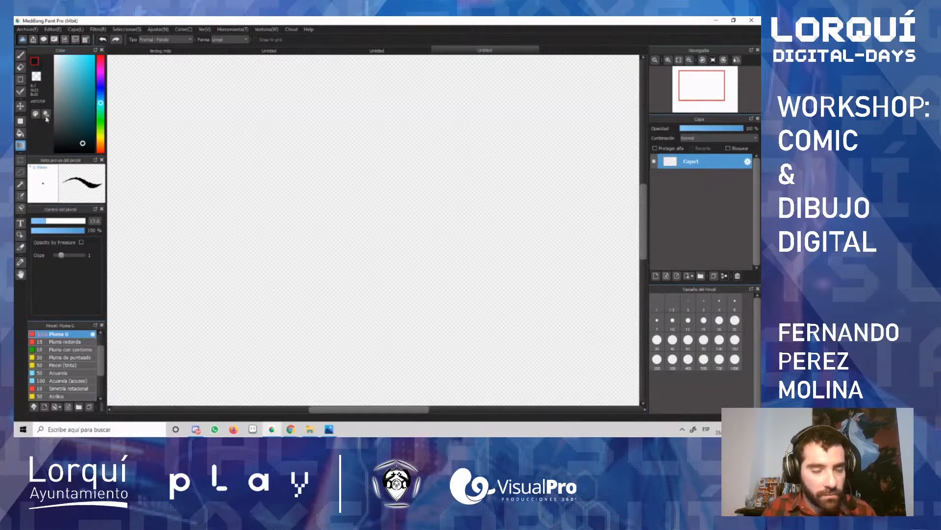
{"action": "left_click", "coordinate": [71, 138]}
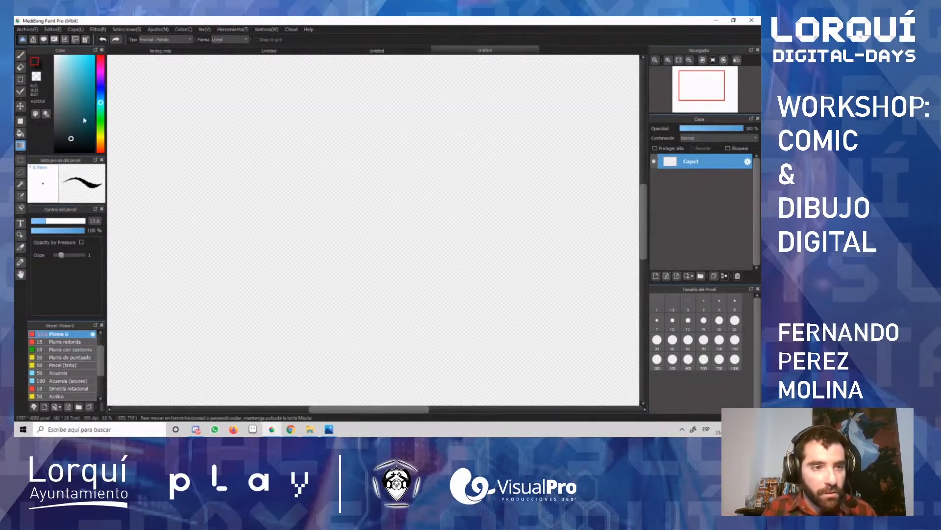
{"action": "left_click", "coordinate": [75, 91]}
{"action": "left_click", "coordinate": [41, 66]}
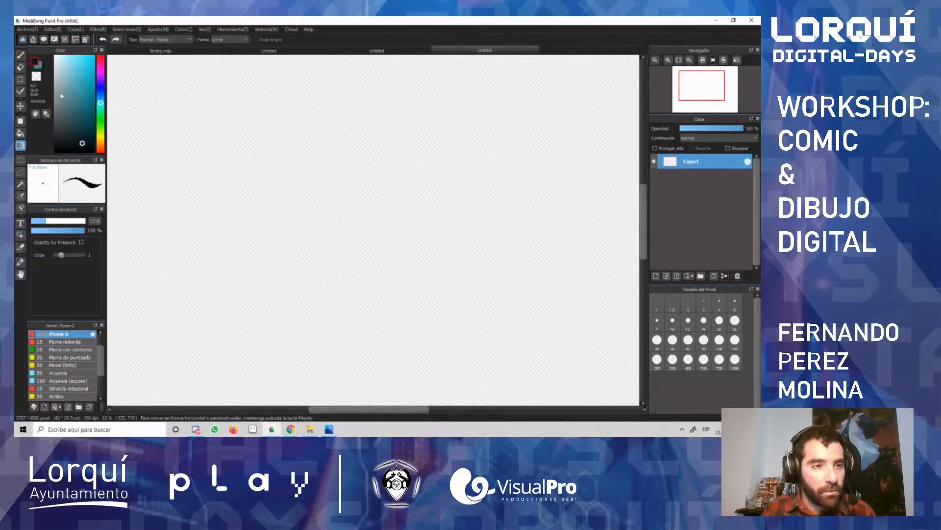
{"action": "left_click", "coordinate": [89, 135]}
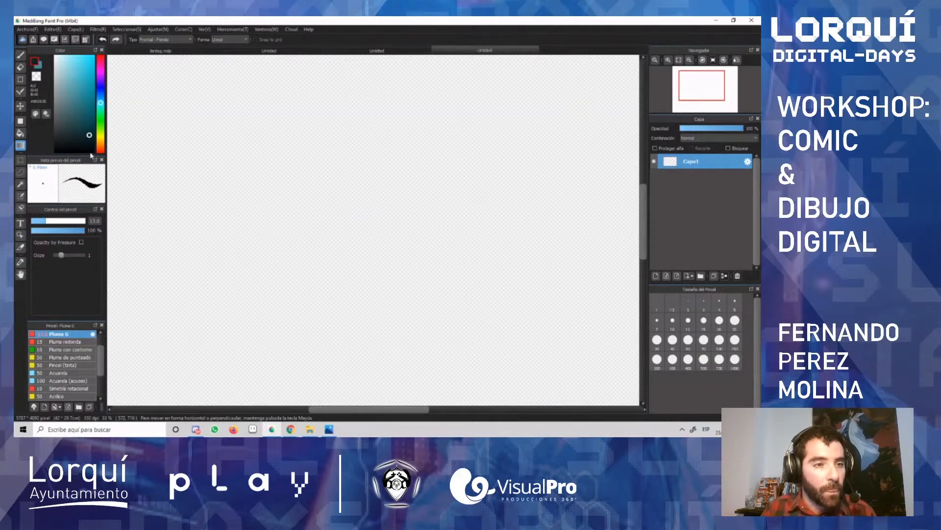
{"action": "left_click", "coordinate": [40, 66]}
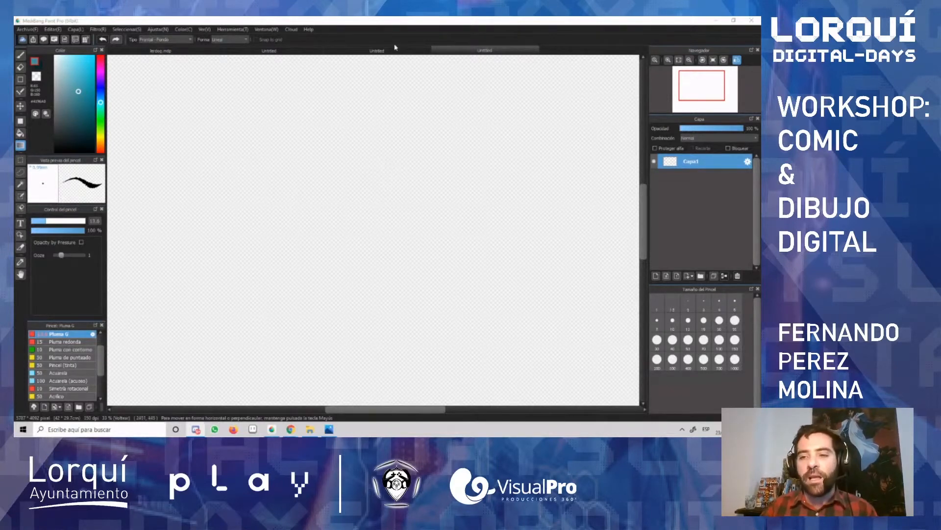
{"action": "scroll", "coordinate": [328, 182], "scroll_direction": "down", "scroll_amount": 3}
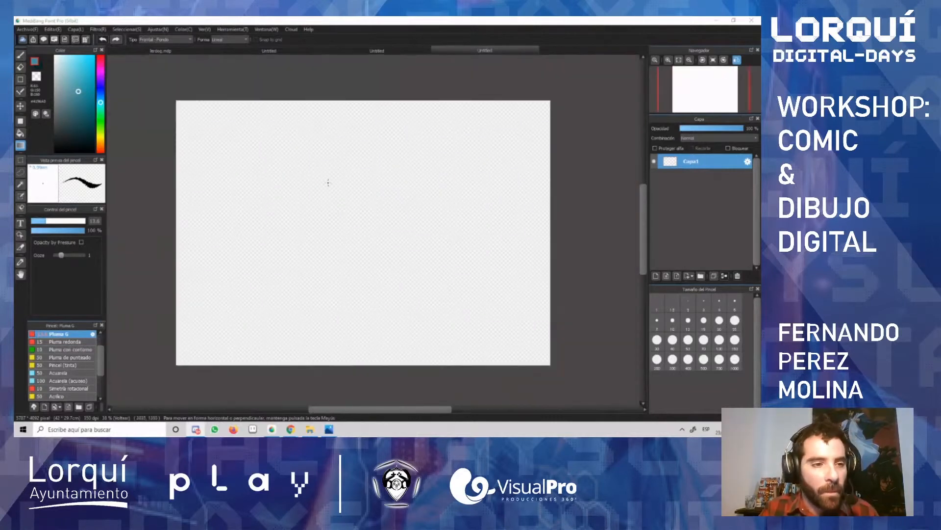
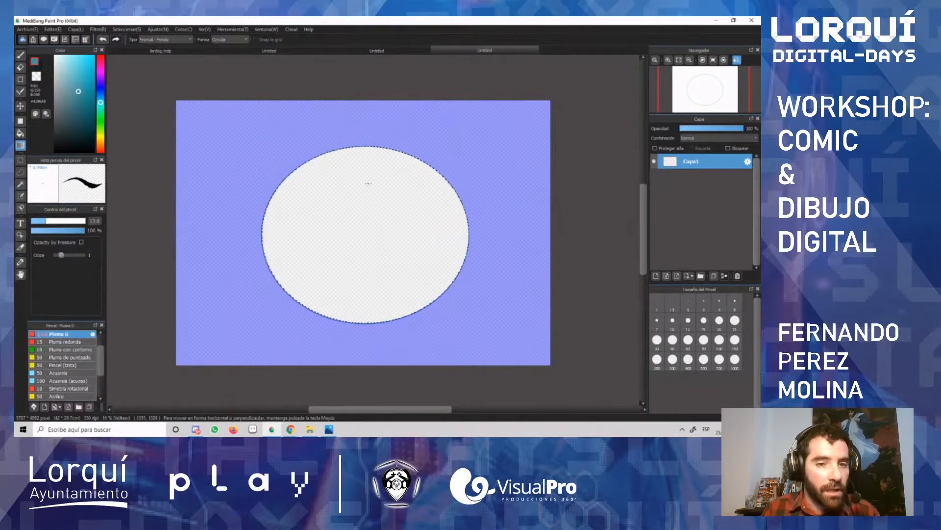
Step: Fill the oval selection with a circular teal gradient running toward its lower right, deselect, and undo back to an empty canvas
{"action": "left_click_drag", "start_coordinate": [314, 184], "coordinate": [414, 289]}
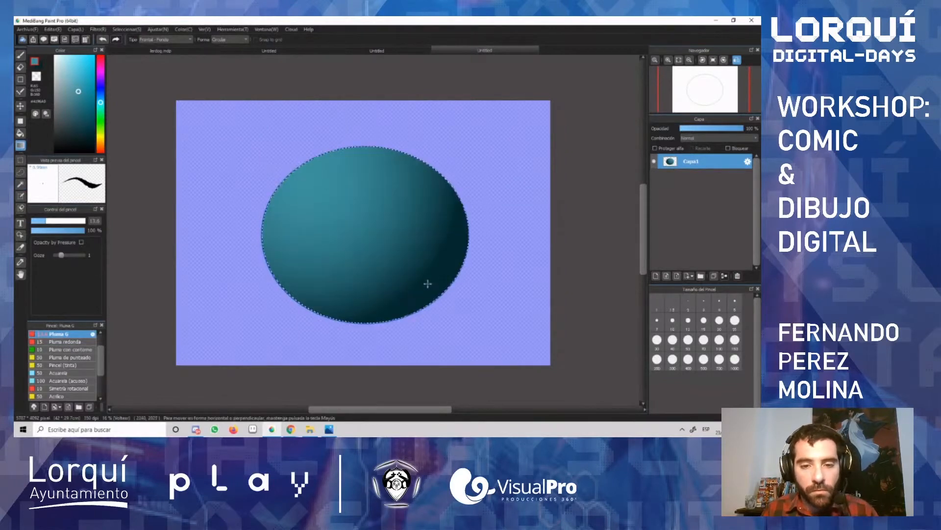
{"action": "key", "text": "ctrl+d"}
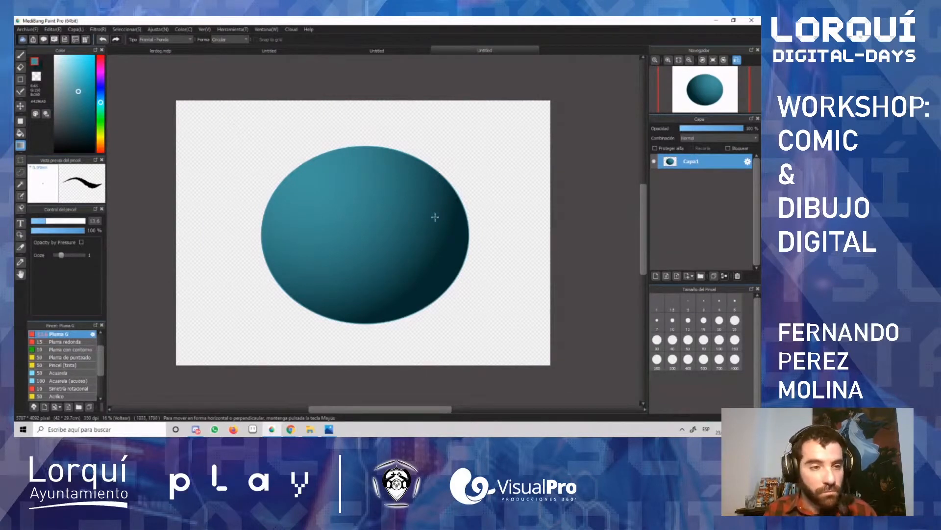
{"action": "key", "text": "ctrl+z"}
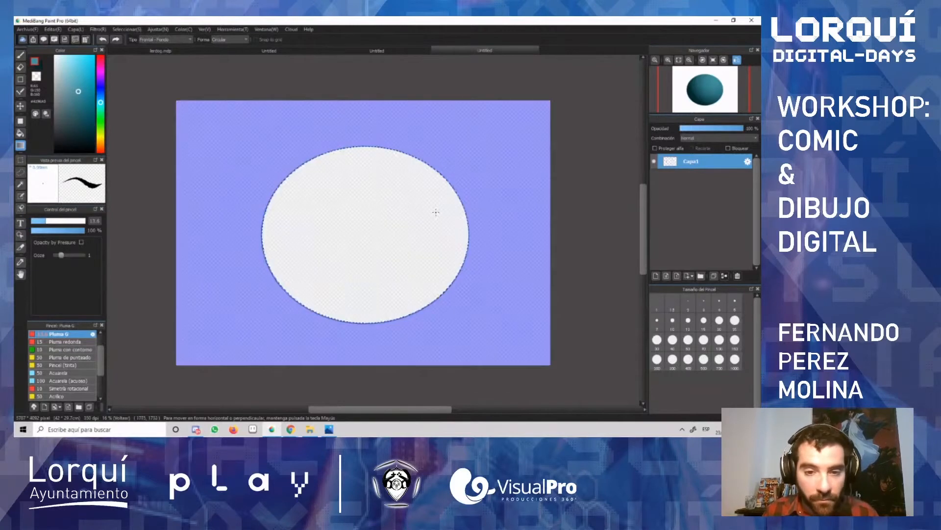
{"action": "key", "text": "ctrl+z"}
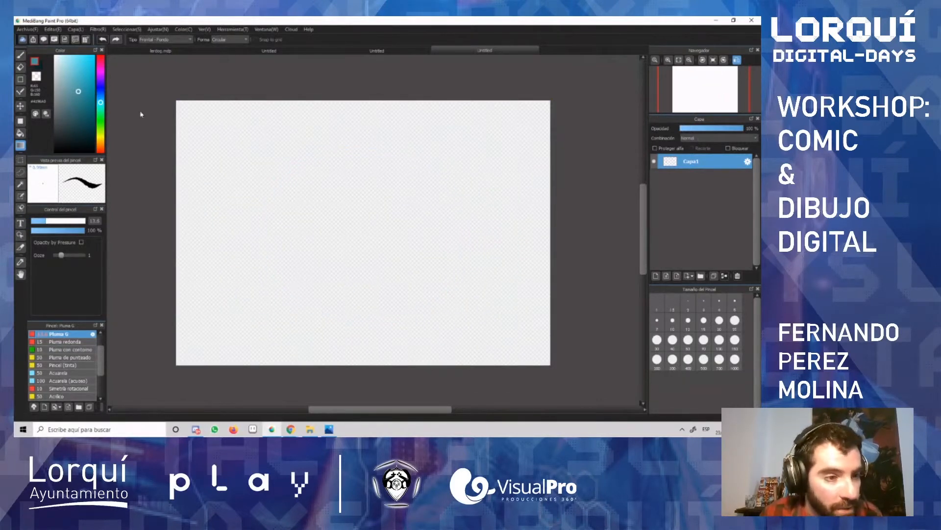
Step: Choose the selection tool and set its shape to Rectangle
{"action": "left_click", "coordinate": [20, 160]}
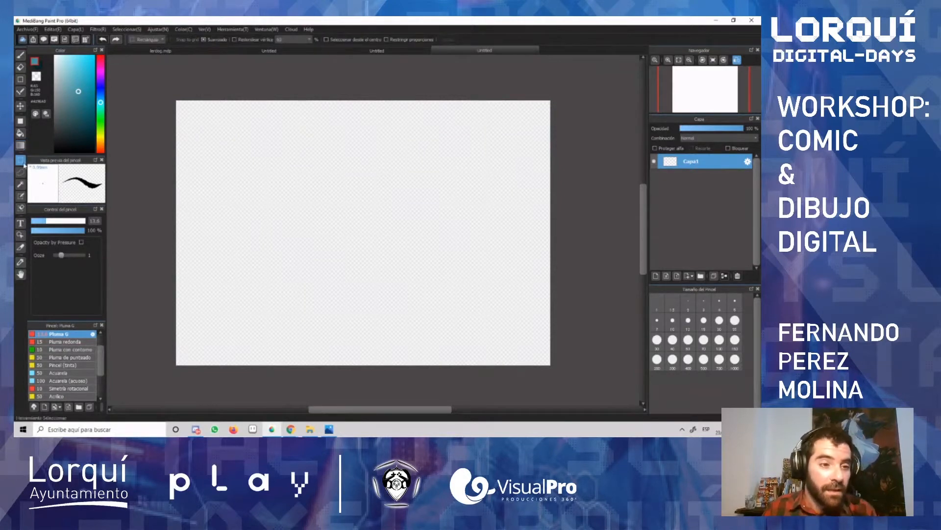
{"action": "left_click", "coordinate": [147, 39]}
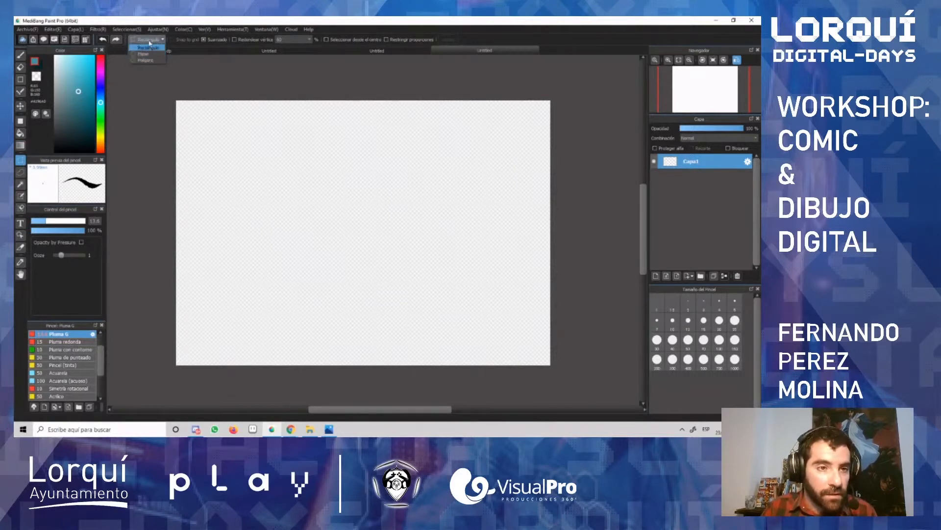
{"action": "left_click", "coordinate": [148, 47]}
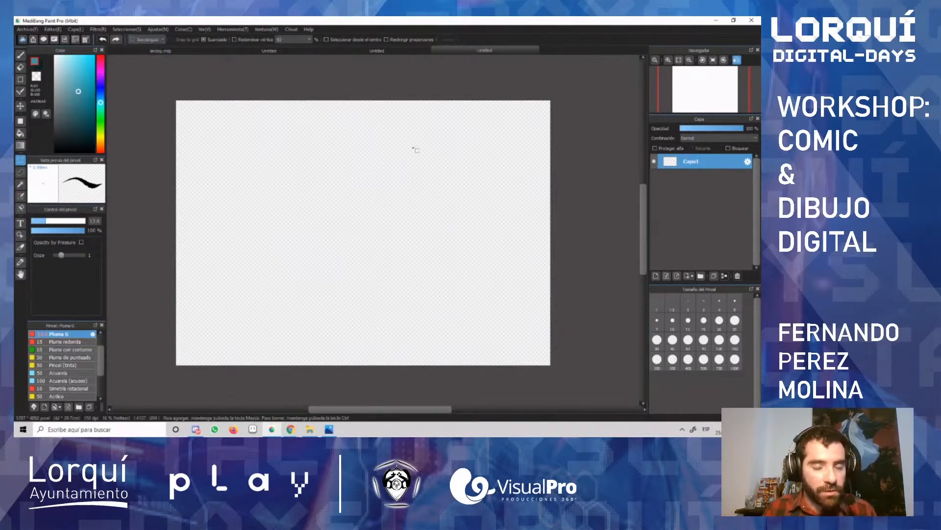
{"action": "left_click", "coordinate": [20, 163]}
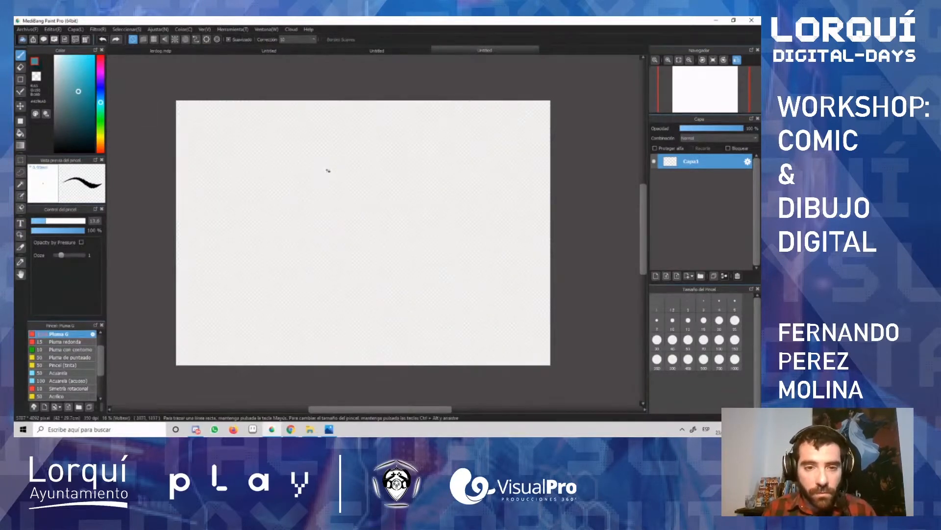
Step: Draw three overlapping freehand ovals with the teal brush around the middle of the canvas
{"action": "mouse_move", "coordinate": [328, 162]}
{"action": "left_mouse_down"}
{"action": "mouse_move", "coordinate": [286, 215]}
{"action": "mouse_move", "coordinate": [391, 189]}
{"action": "mouse_move", "coordinate": [310, 160]}
{"action": "left_mouse_up"}
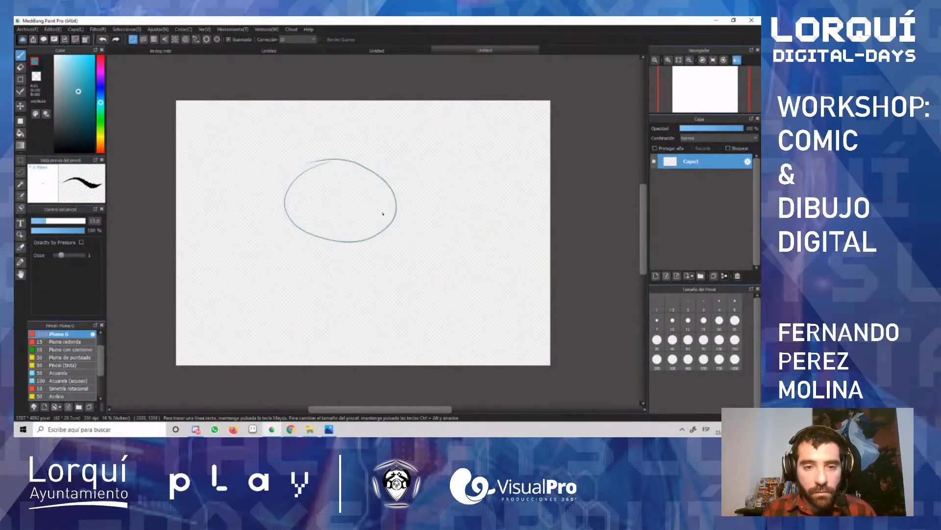
{"action": "mouse_move", "coordinate": [413, 194]}
{"action": "left_mouse_down"}
{"action": "mouse_move", "coordinate": [400, 256]}
{"action": "mouse_move", "coordinate": [416, 203]}
{"action": "left_mouse_up"}
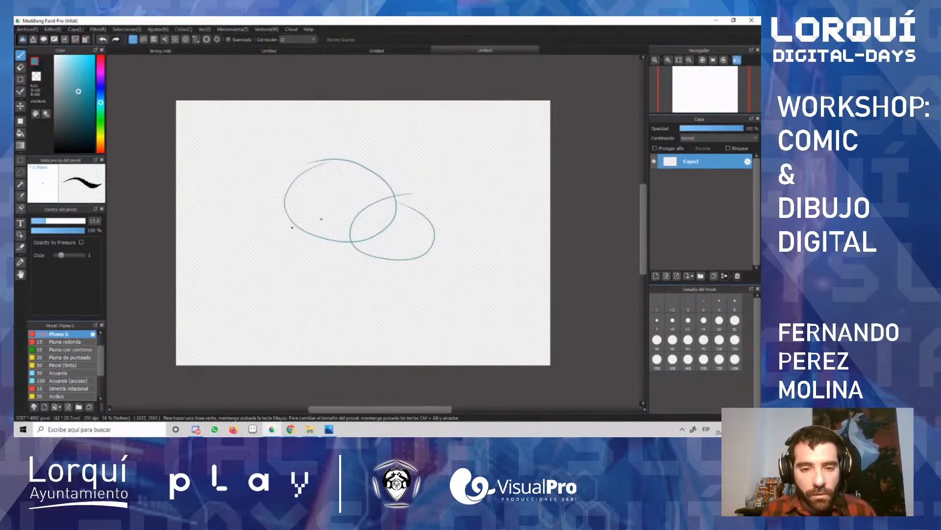
{"action": "left_click_drag", "start_coordinate": [322, 219], "coordinate": [343, 237]}
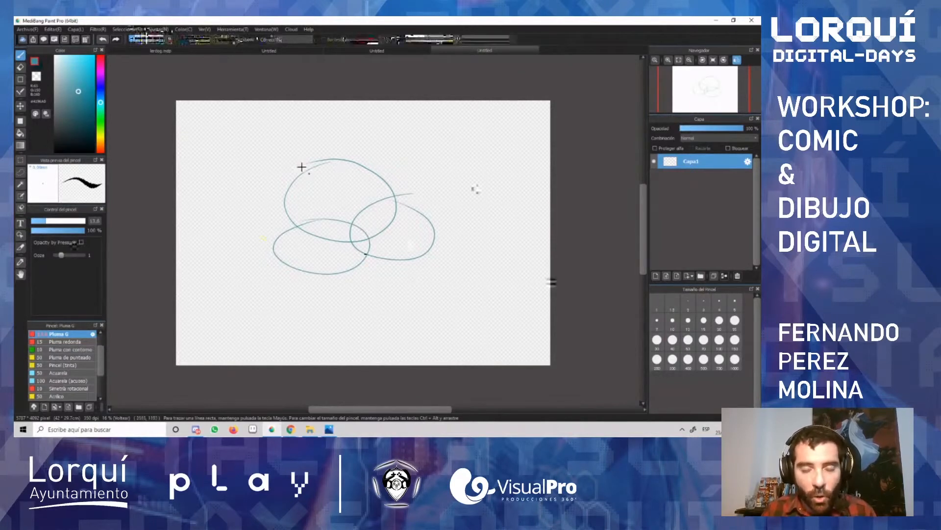
{"action": "left_click", "coordinate": [296, 144]}
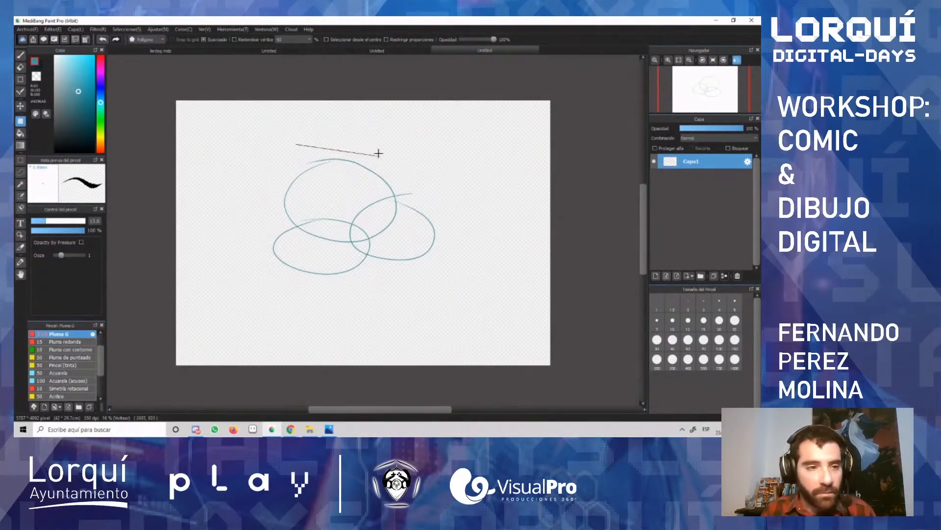
{"action": "left_click", "coordinate": [378, 145]}
{"action": "left_click", "coordinate": [371, 195]}
{"action": "left_click", "coordinate": [296, 195]}
{"action": "left_click", "coordinate": [296, 145]}
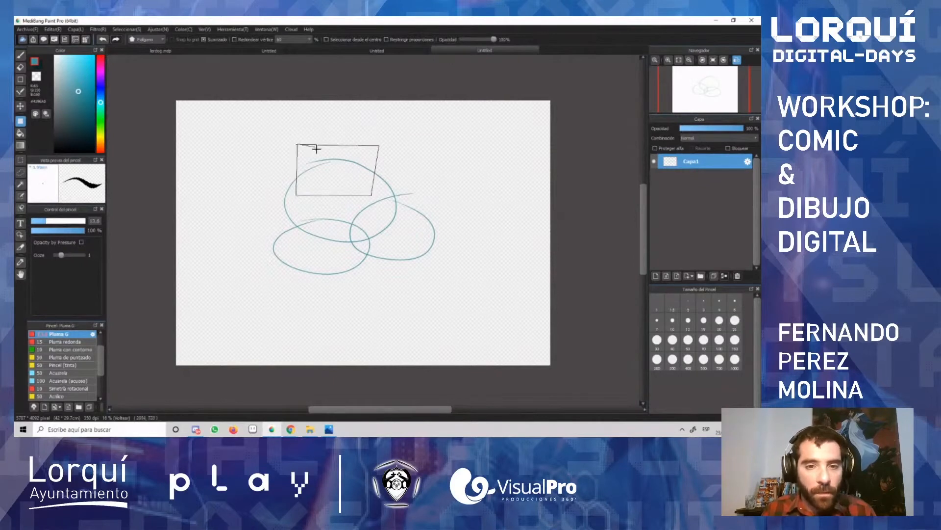
{"action": "double_click", "coordinate": [352, 146]}
{"action": "key", "text": "ctrl+z"}
Step: Make a rectangular selection around the upper-left part of the largest oval
{"action": "left_click", "coordinate": [21, 162]}
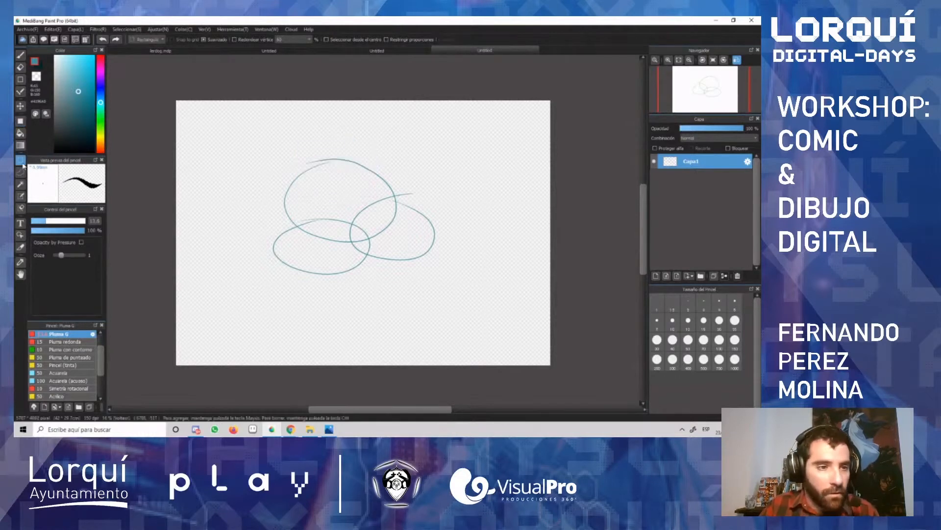
{"action": "left_click", "coordinate": [273, 157], "text": "alt"}
{"action": "left_click_drag", "start_coordinate": [270, 155], "coordinate": [296, 190]}
{"action": "left_click", "coordinate": [275, 156]}
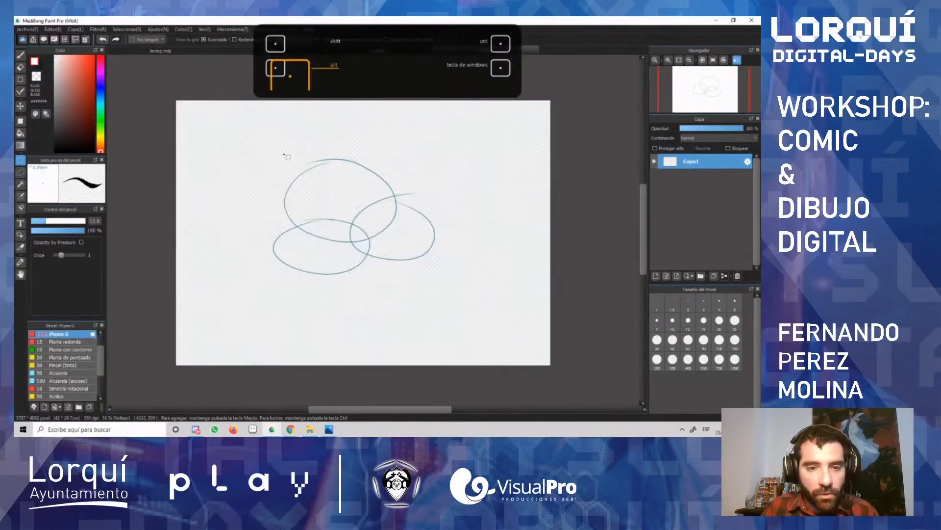
{"action": "left_click_drag", "start_coordinate": [283, 153], "coordinate": [352, 202]}
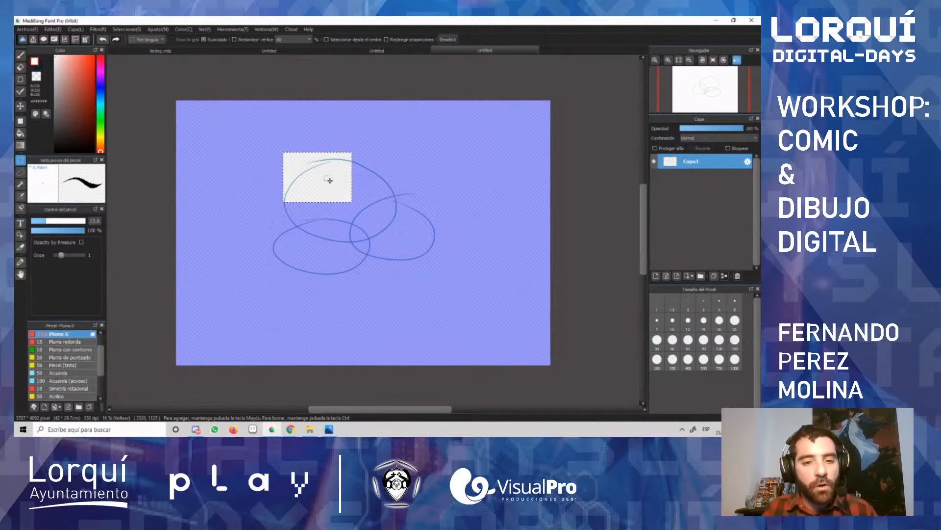
Step: Move the selected piece of the oval to the canvas's lower-left area, deselect, and undo the move
{"action": "left_click", "coordinate": [21, 106]}
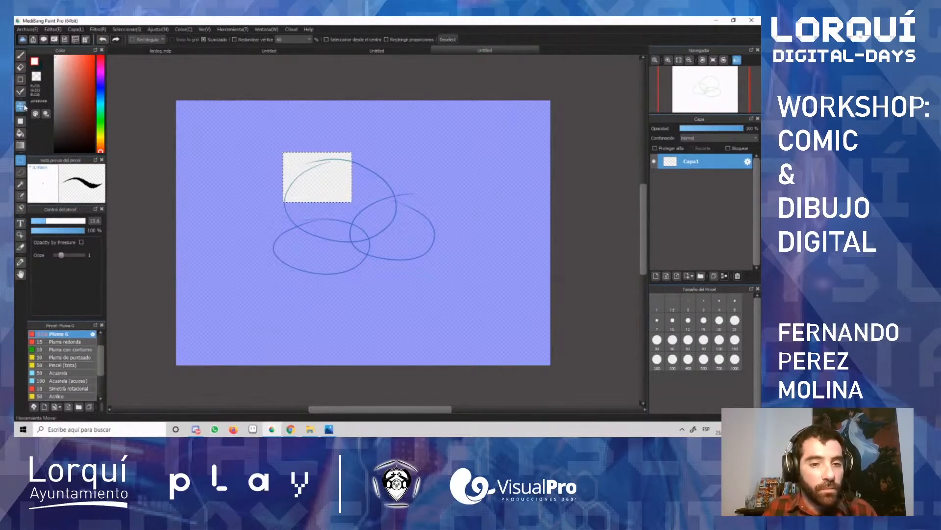
{"action": "left_click_drag", "start_coordinate": [326, 172], "coordinate": [241, 280]}
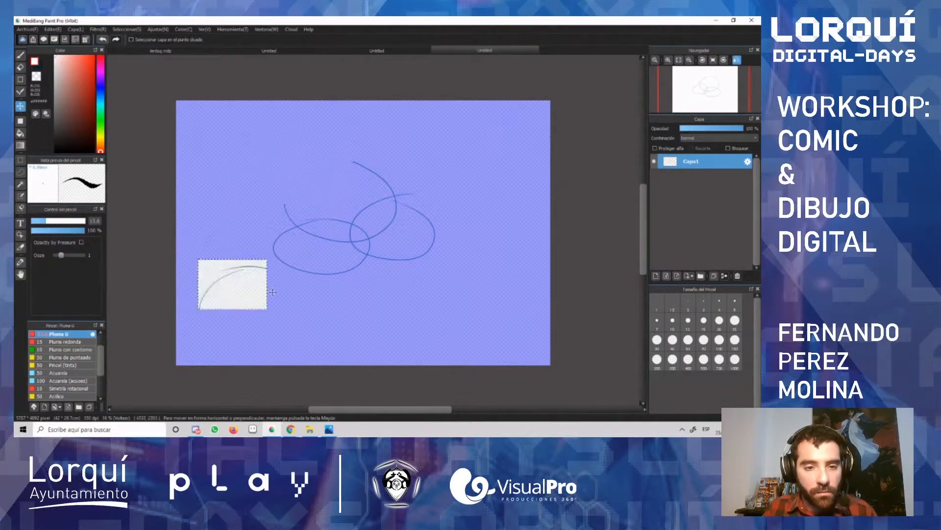
{"action": "key", "text": "ctrl+d"}
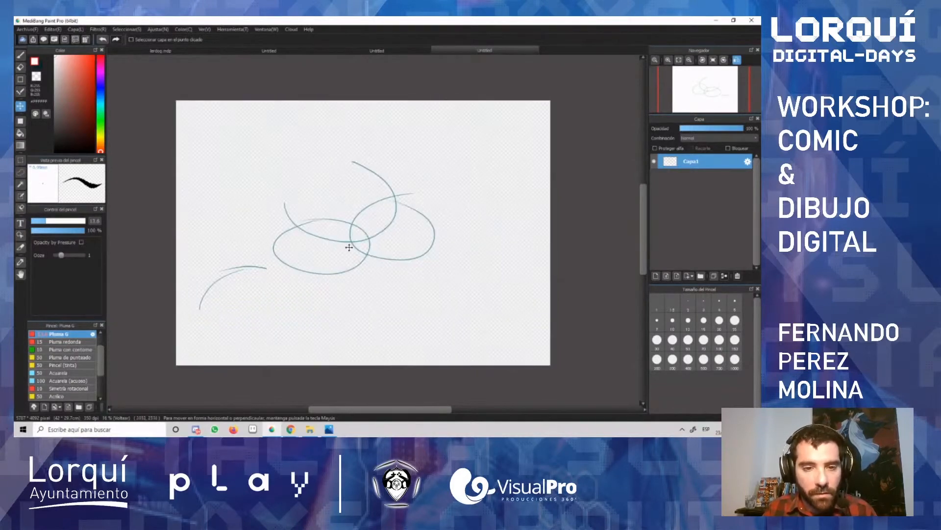
{"action": "key", "text": "ctrl+z"}
{"action": "key", "text": "ctrl+z"}
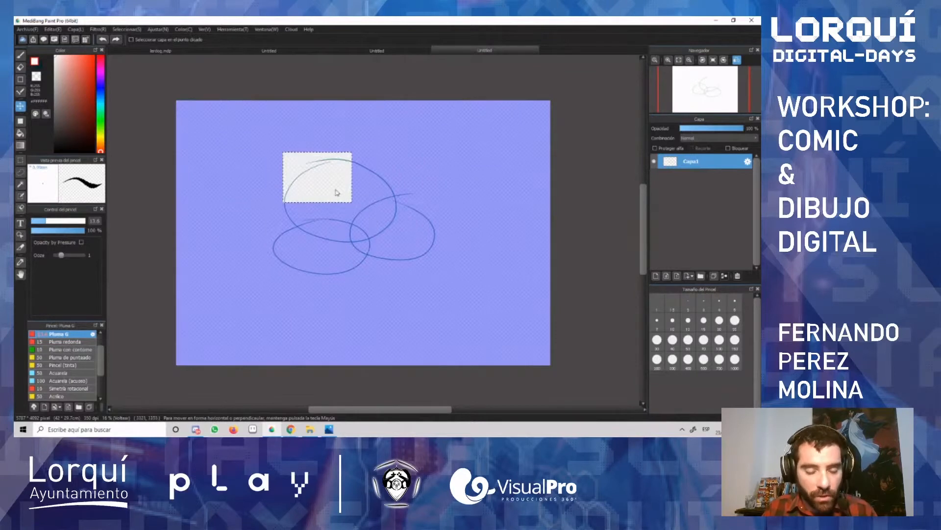
Step: Paste a copy of the selected oval piece, move it to the canvas's upper-right area and deselect
{"action": "key", "text": "ctrl+v"}
{"action": "left_click_drag", "start_coordinate": [338, 175], "coordinate": [471, 157]}
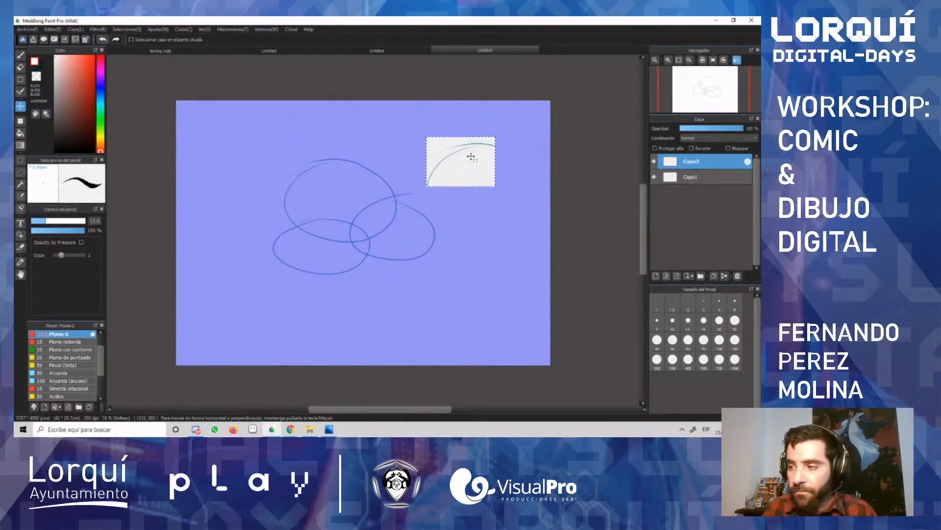
{"action": "key", "text": "ctrl+d"}
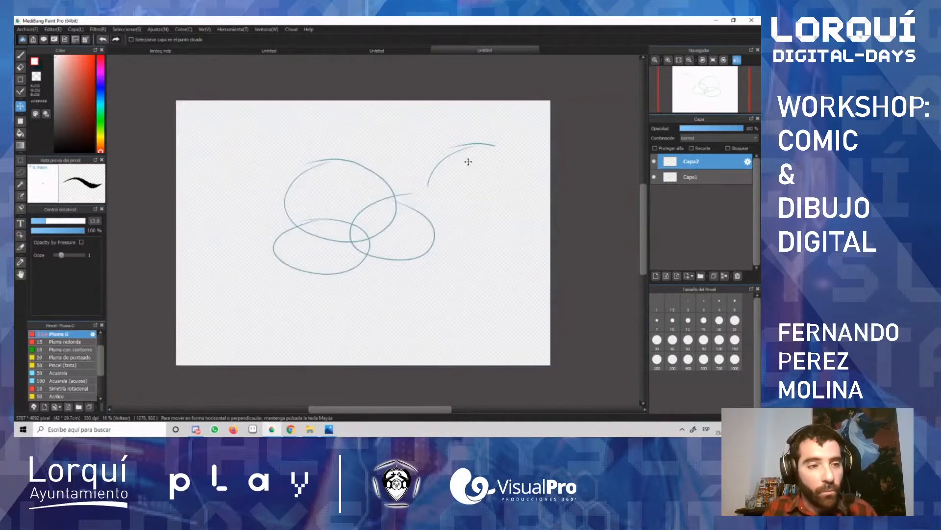
Step: Undo the pasted copy, the rectangular selection and the three ovals until the canvas is empty
{"action": "key", "text": "ctrl+z"}
{"action": "key", "text": "ctrl+z"}
{"action": "key", "text": "ctrl+z"}
{"action": "key", "text": "ctrl+z"}
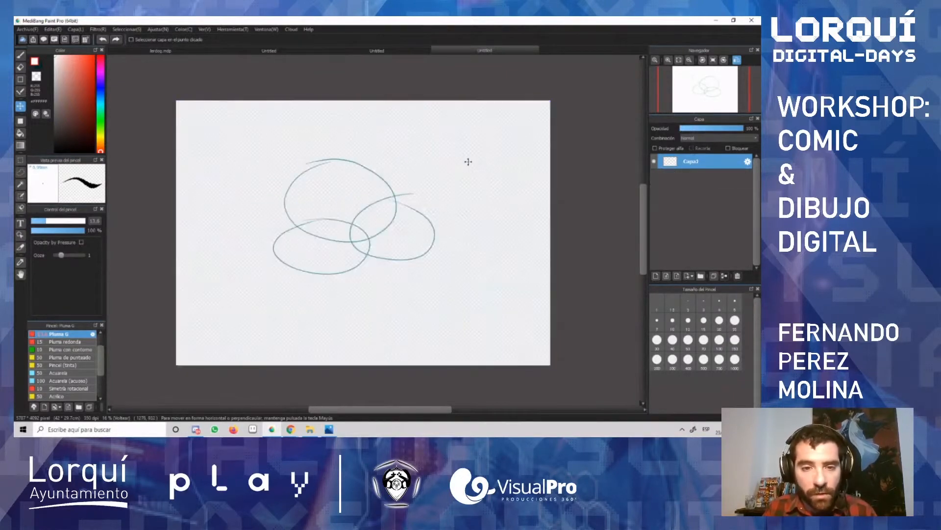
{"action": "key", "text": "ctrl+z"}
{"action": "key", "text": "ctrl+z"}
{"action": "key", "text": "ctrl+z"}
{"action": "key", "text": "ctrl+z"}
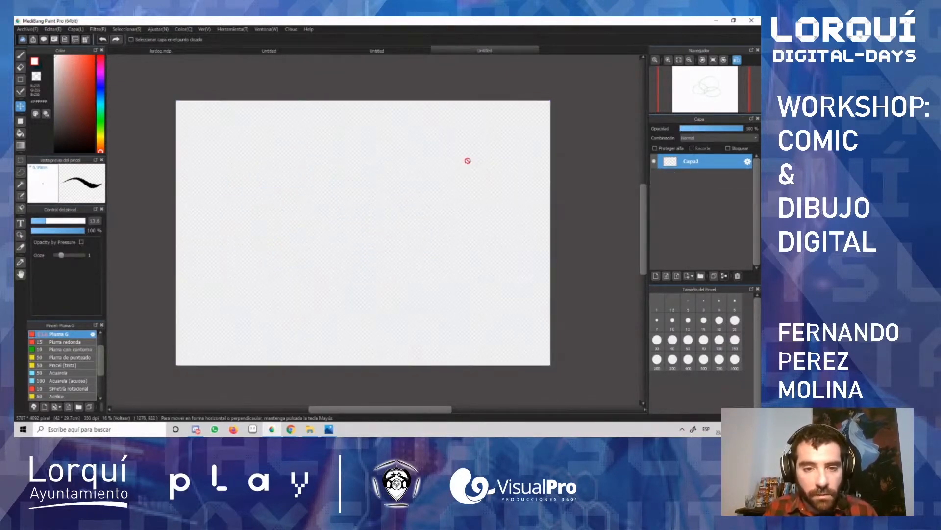
Step: Draw an irregular, wavy closed selection in the middle of the canvas with the Lasso tool
{"action": "left_click", "coordinate": [20, 173]}
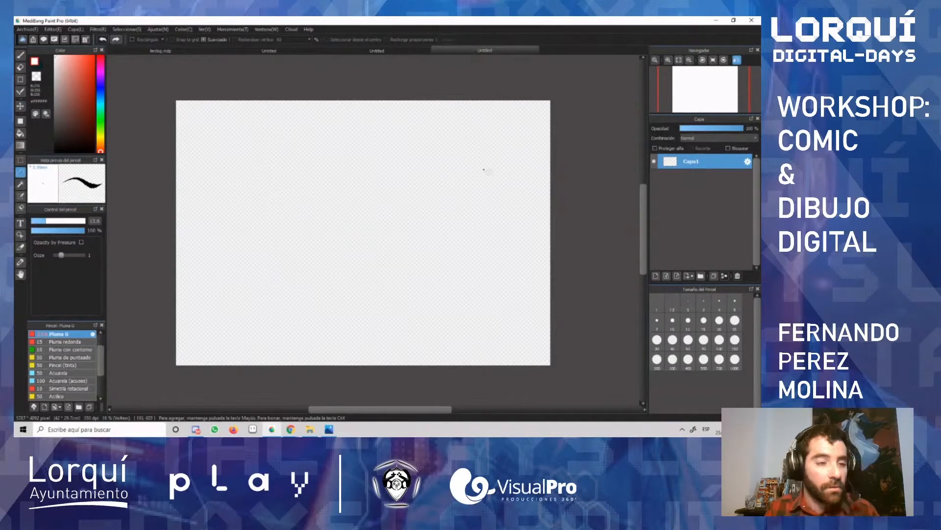
{"action": "mouse_move", "coordinate": [391, 149]}
{"action": "left_mouse_down"}
{"action": "mouse_move", "coordinate": [327, 185]}
{"action": "mouse_move", "coordinate": [391, 293]}
{"action": "left_mouse_up"}
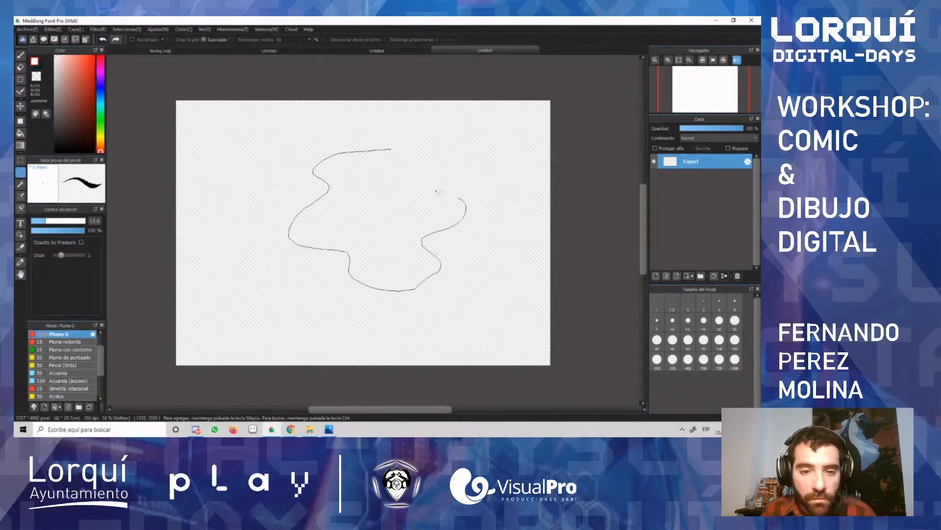
{"action": "mouse_move", "coordinate": [437, 192]}
{"action": "left_mouse_down"}
{"action": "mouse_move", "coordinate": [414, 158]}
{"action": "mouse_move", "coordinate": [395, 153]}
{"action": "left_mouse_up"}
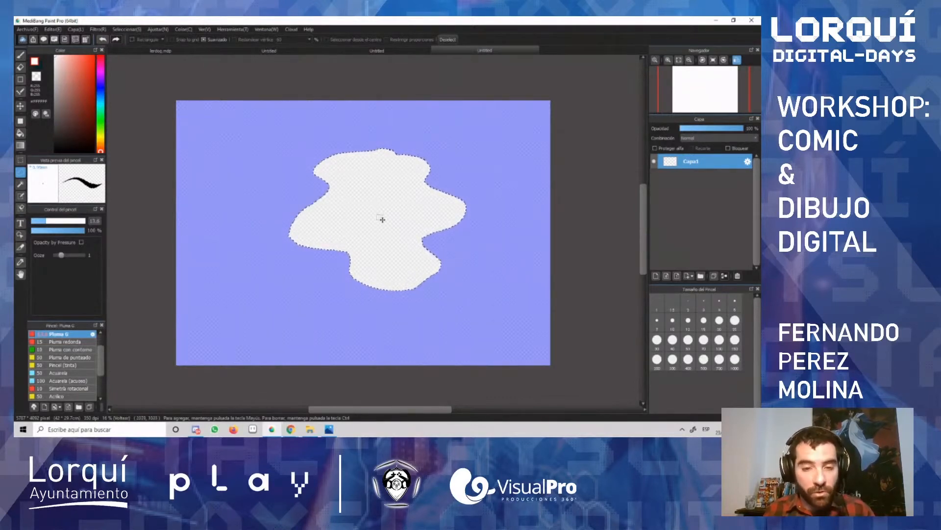
Step: Set the brush to a dark red and a larger size, and scribble diagonal strokes across the upper part of the lasso selection
{"action": "key", "text": "b"}
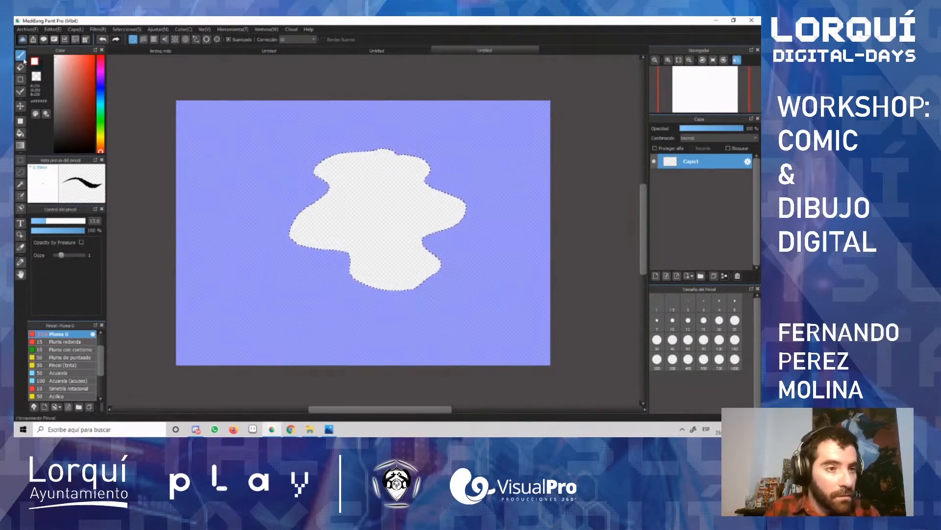
{"action": "left_click", "coordinate": [82, 99]}
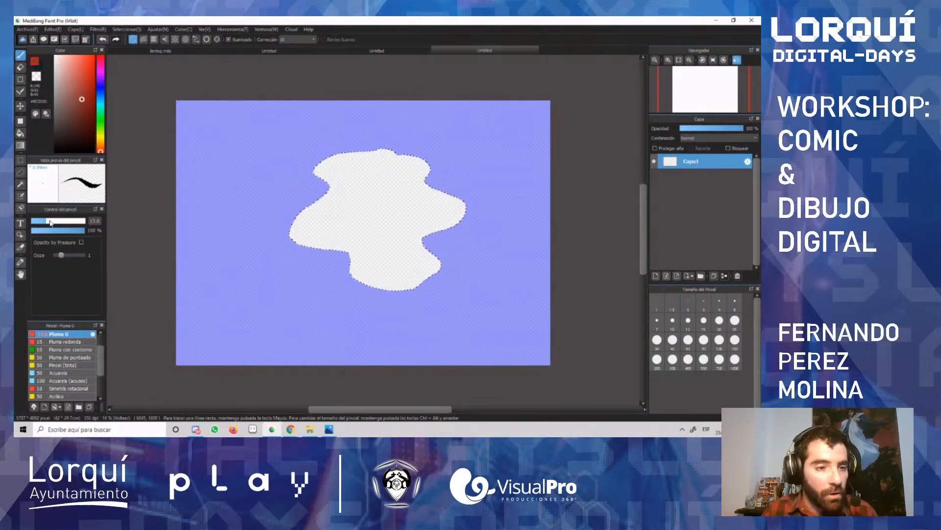
{"action": "left_click_drag", "start_coordinate": [51, 222], "coordinate": [72, 221]}
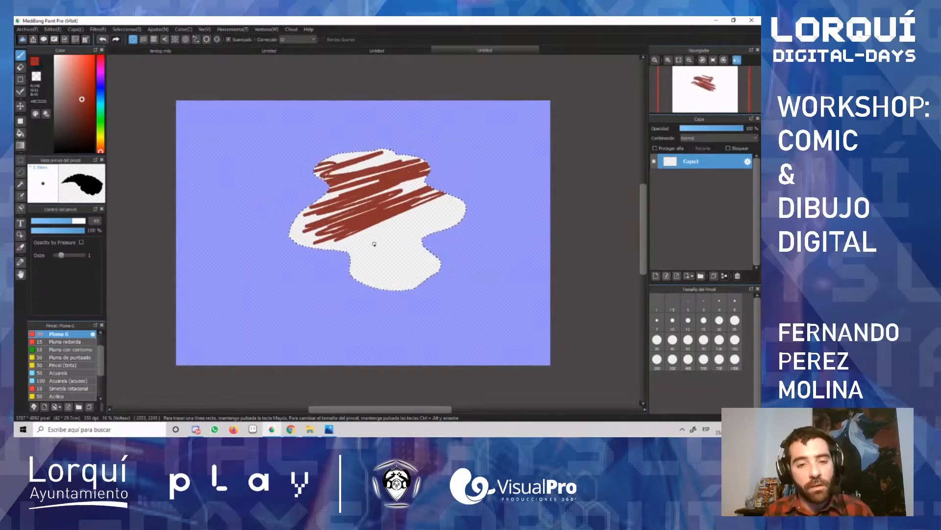
Step: Undo the red strokes and the lasso selection, and choose the Magic Wand tool
{"action": "key", "text": "ctrl+z"}
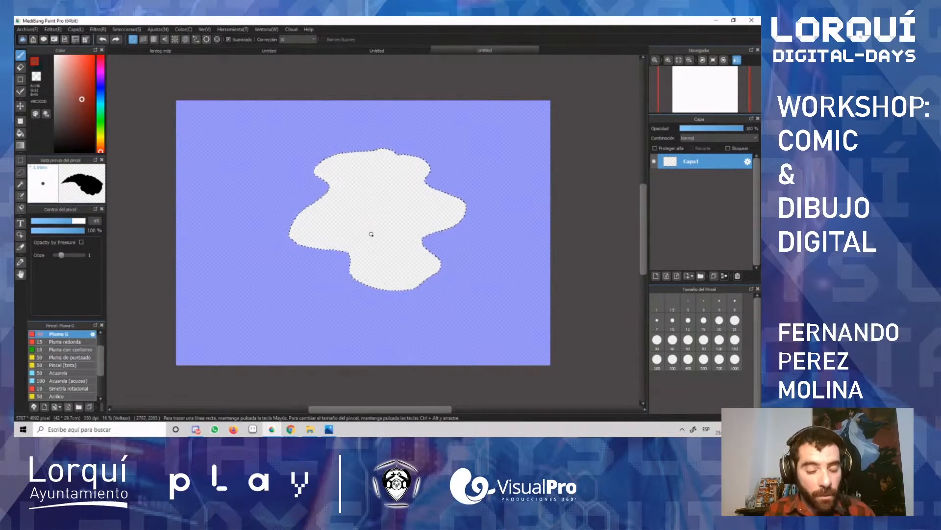
{"action": "key", "text": "ctrl+z"}
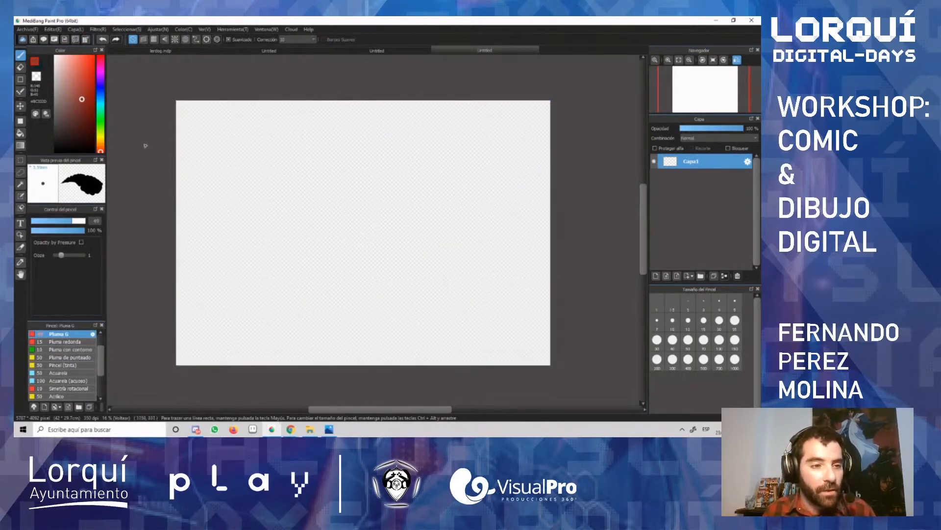
{"action": "left_click", "coordinate": [21, 185]}
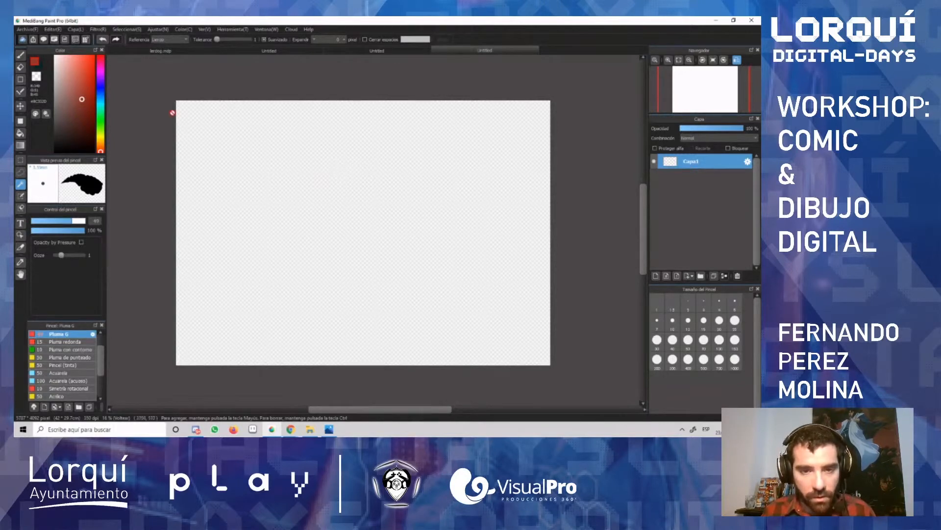
Step: Draw a filled dark red triangle in the left half of the canvas with the polygon shape
{"action": "left_click", "coordinate": [20, 122]}
{"action": "left_click", "coordinate": [265, 168]}
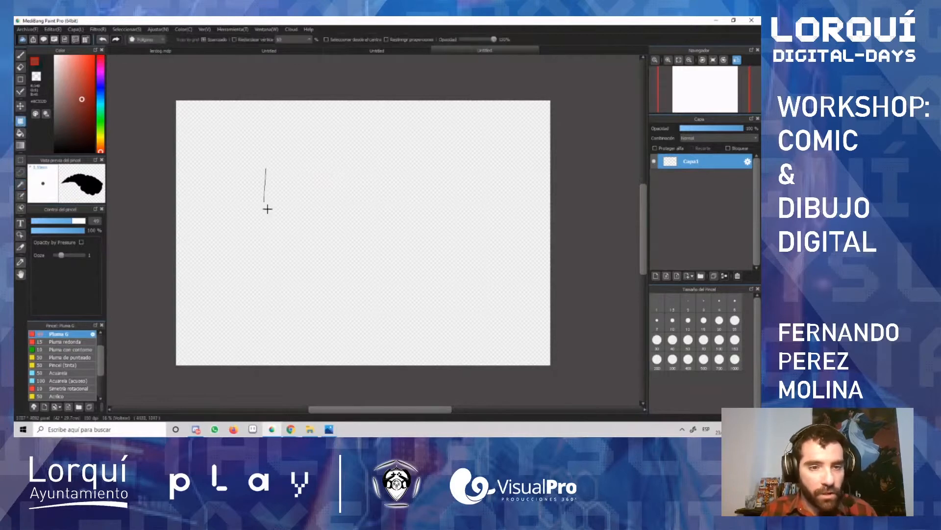
{"action": "left_click", "coordinate": [261, 269]}
{"action": "left_click", "coordinate": [347, 235]}
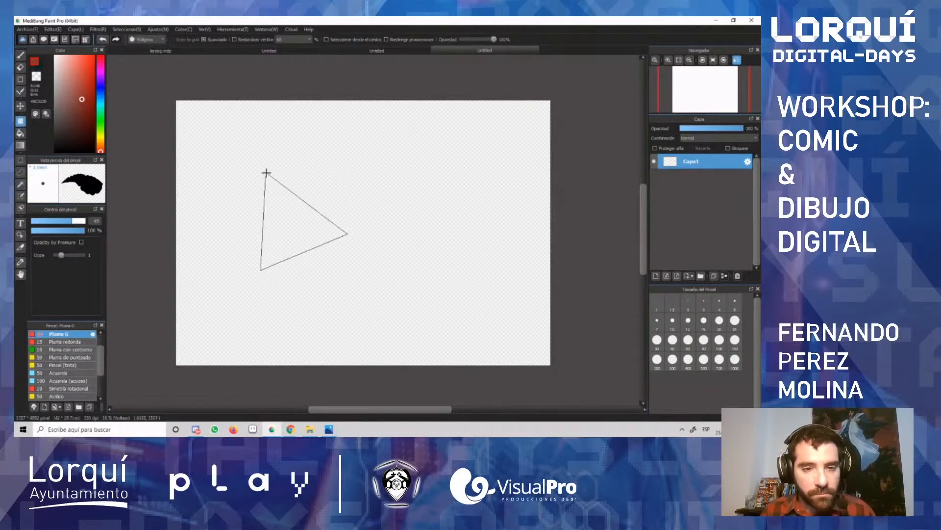
{"action": "left_click", "coordinate": [265, 171]}
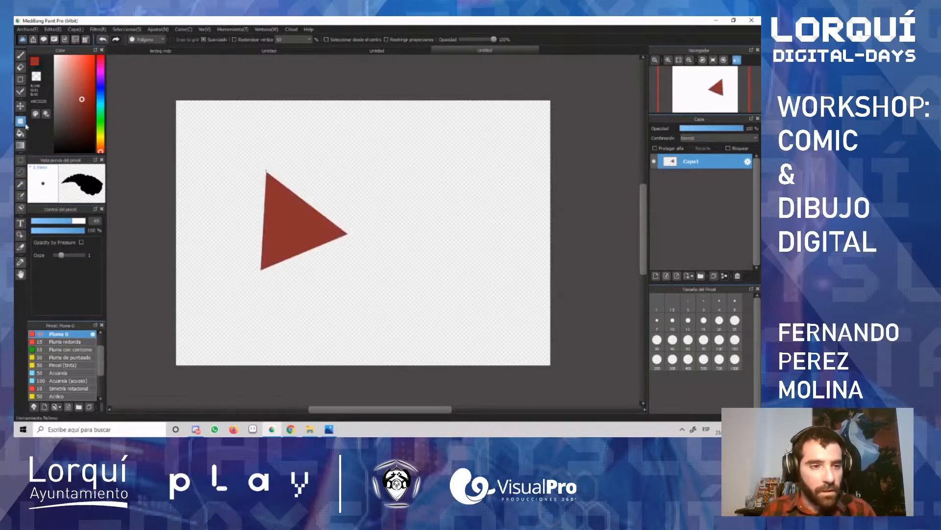
Step: Switch the shape to ellipse and draw a filled dark blue ellipse covering the right part of the red triangle
{"action": "left_click", "coordinate": [162, 40]}
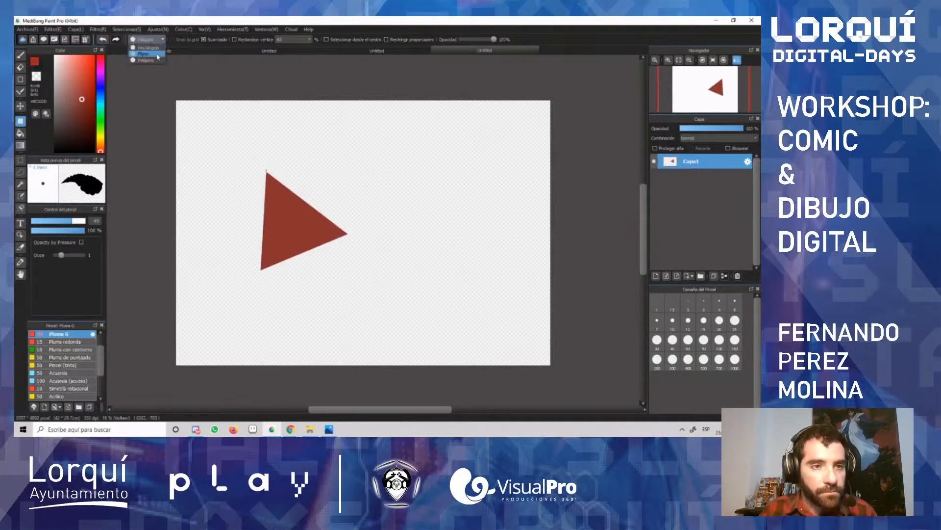
{"action": "left_click", "coordinate": [154, 58]}
{"action": "left_click_drag", "start_coordinate": [385, 163], "coordinate": [297, 261]}
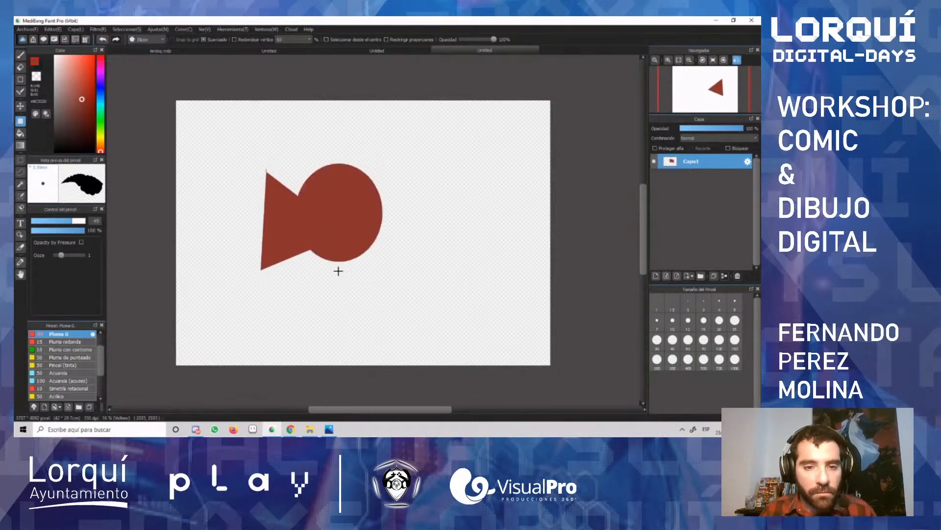
{"action": "key", "text": "ctrl+z"}
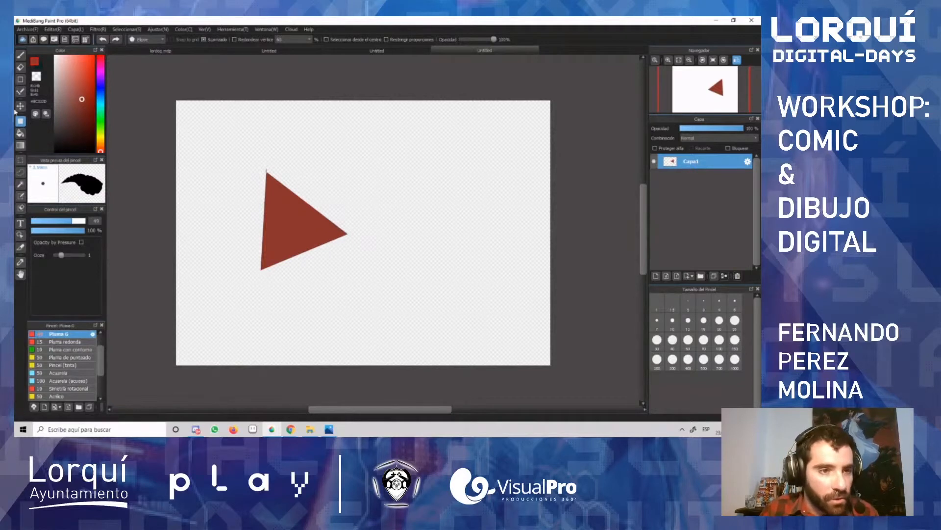
{"action": "left_click", "coordinate": [101, 89]}
{"action": "left_click_drag", "start_coordinate": [400, 173], "coordinate": [283, 272]}
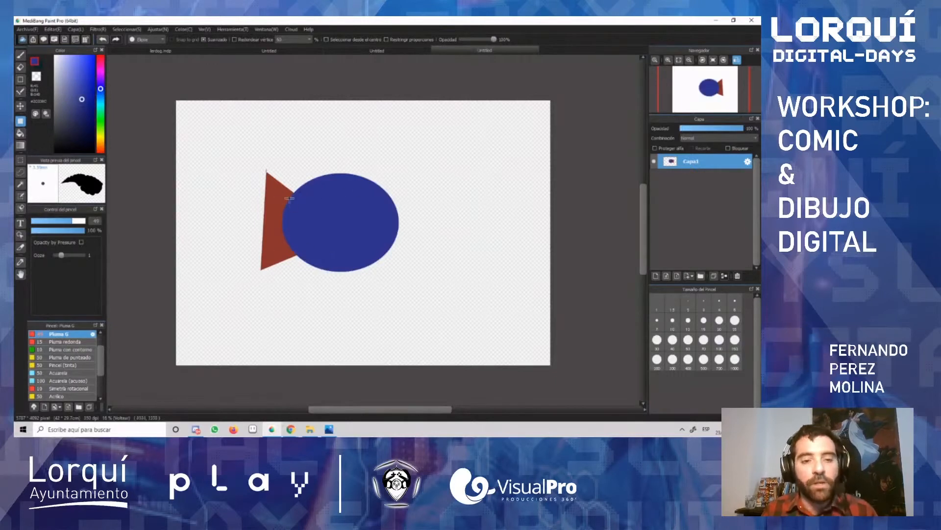
Step: Select the blue ellipse with the Magic Wand and move it to the upper right of the canvas
{"action": "key", "text": "w"}
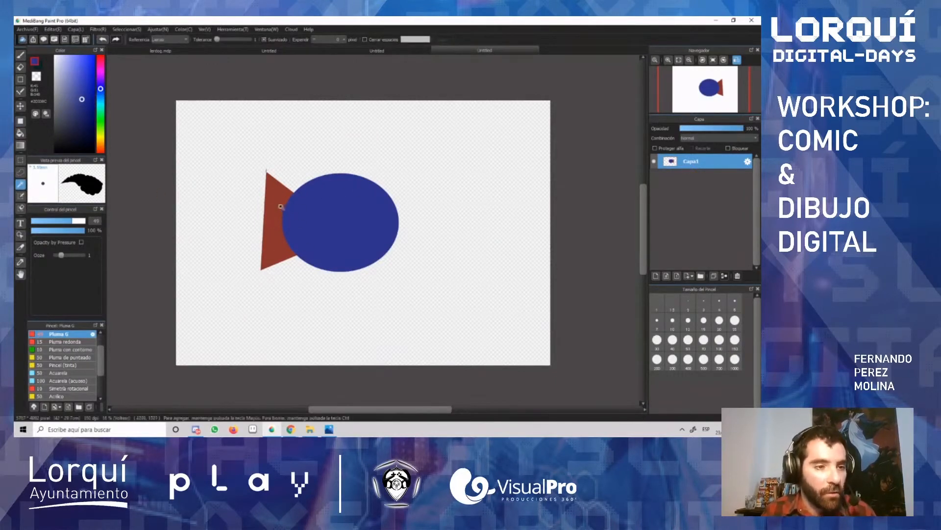
{"action": "left_click", "coordinate": [319, 280]}
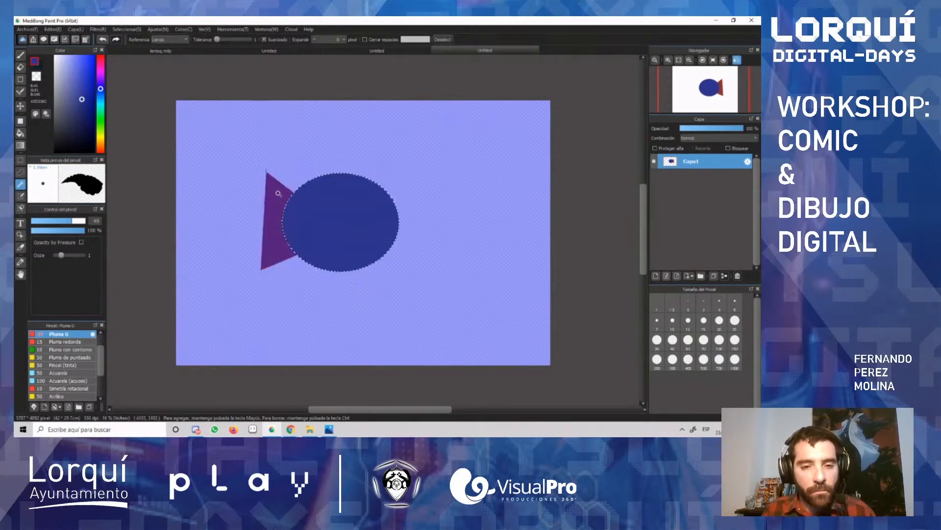
{"action": "left_click", "coordinate": [379, 191]}
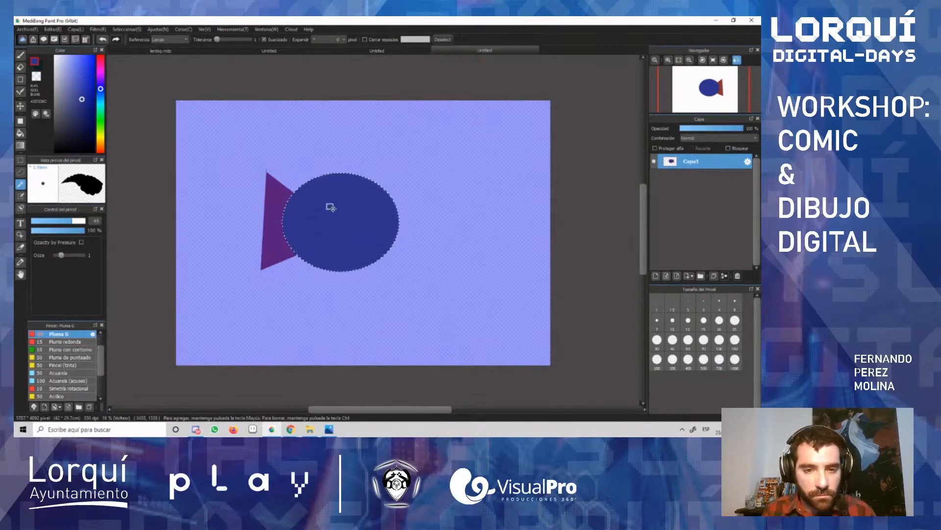
{"action": "key", "text": "v"}
{"action": "left_click_drag", "start_coordinate": [349, 218], "coordinate": [443, 183]}
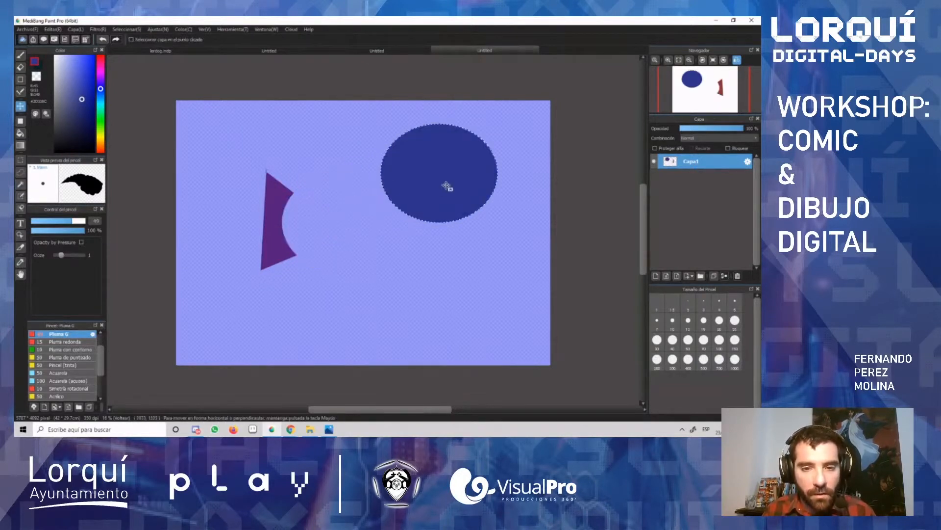
Step: Undo the ellipse's move, paste a copy of it, shift the copy up and to the right, and clear the selection
{"action": "key", "text": "ctrl+z"}
{"action": "key", "text": "ctrl+c"}
{"action": "key", "text": "ctrl+v"}
{"action": "left_click_drag", "start_coordinate": [347, 219], "coordinate": [421, 210]}
{"action": "key", "text": "ctrl+d"}
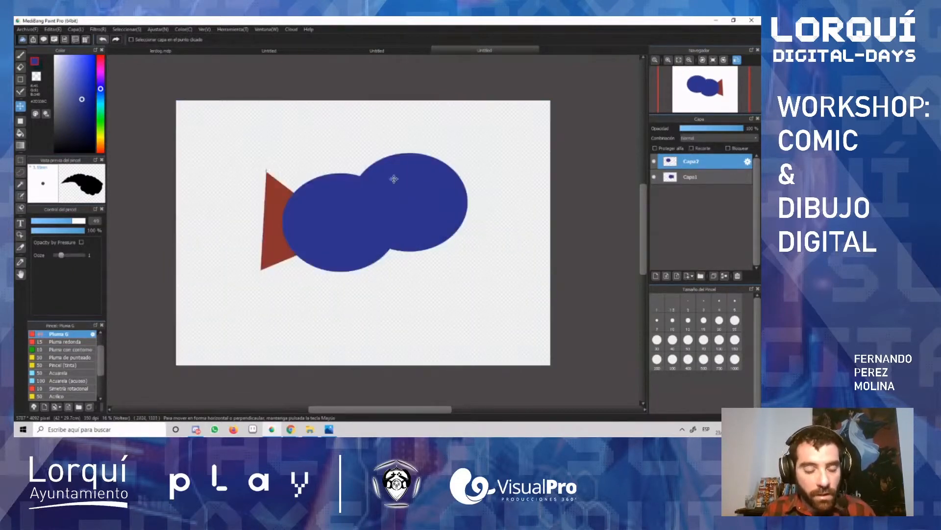
Step: Undo the pasted copy, the Magic Wand selection, the blue ellipse and the red triangle until the canvas is empty
{"action": "key", "text": "ctrl+z"}
{"action": "key", "text": "ctrl+z"}
{"action": "key", "text": "ctrl+z"}
{"action": "key", "text": "ctrl+z"}
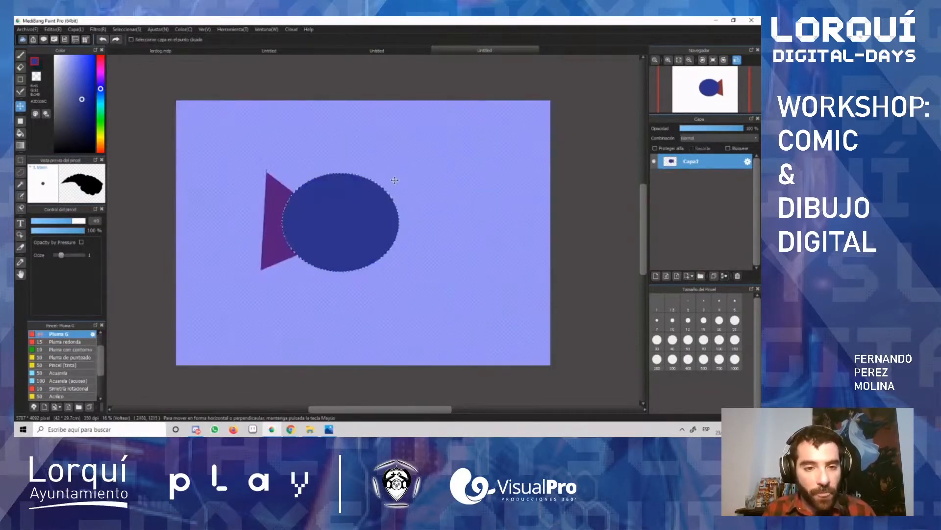
{"action": "key", "text": "ctrl+z"}
{"action": "key", "text": "ctrl+z"}
Step: Sketch an eye with a near-black blue brush: an oval outline, a horizontal lid line and a half-circle iris
{"action": "left_click", "coordinate": [20, 54]}
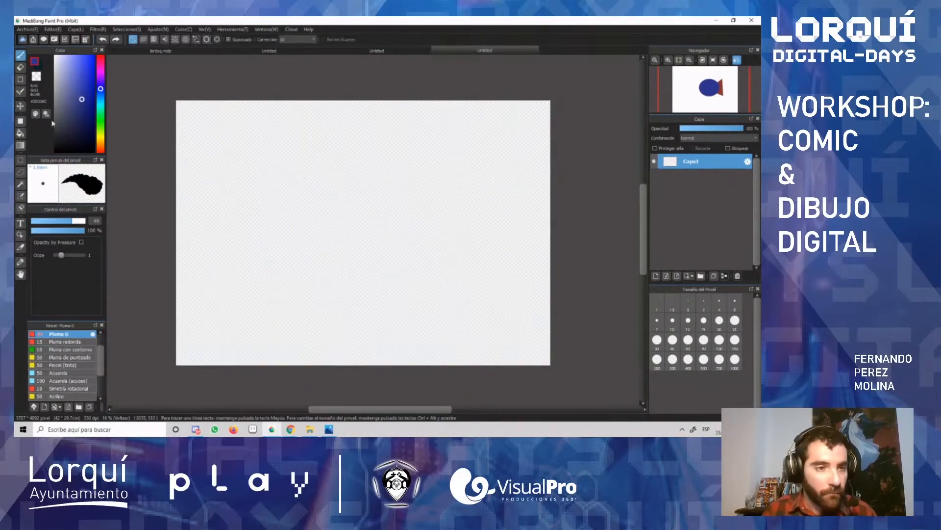
{"action": "left_click", "coordinate": [81, 134]}
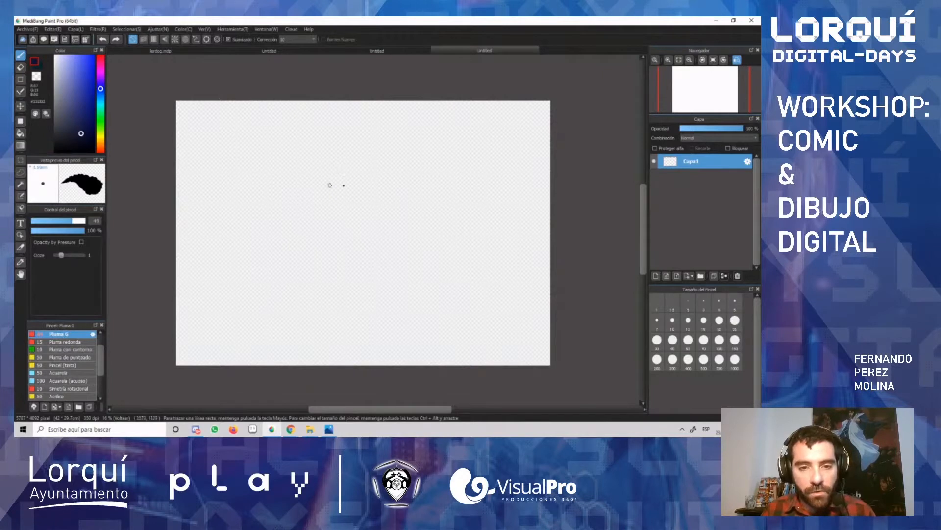
{"action": "mouse_move", "coordinate": [380, 166]}
{"action": "left_mouse_down"}
{"action": "mouse_move", "coordinate": [327, 165]}
{"action": "mouse_move", "coordinate": [280, 192]}
{"action": "mouse_move", "coordinate": [326, 221]}
{"action": "mouse_move", "coordinate": [390, 215]}
{"action": "mouse_move", "coordinate": [410, 185]}
{"action": "mouse_move", "coordinate": [387, 167]}
{"action": "left_mouse_up"}
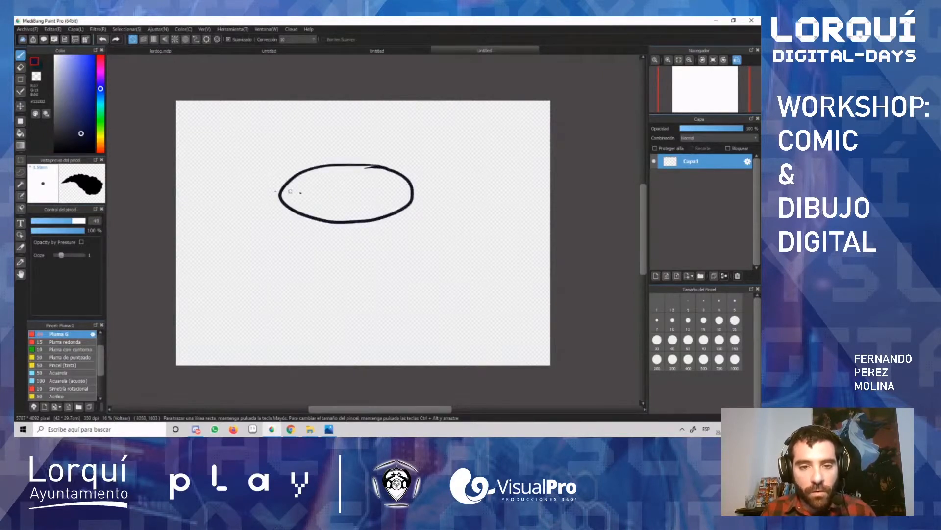
{"action": "left_click_drag", "start_coordinate": [277, 191], "coordinate": [416, 185]}
{"action": "left_click_drag", "start_coordinate": [327, 194], "coordinate": [373, 192]}
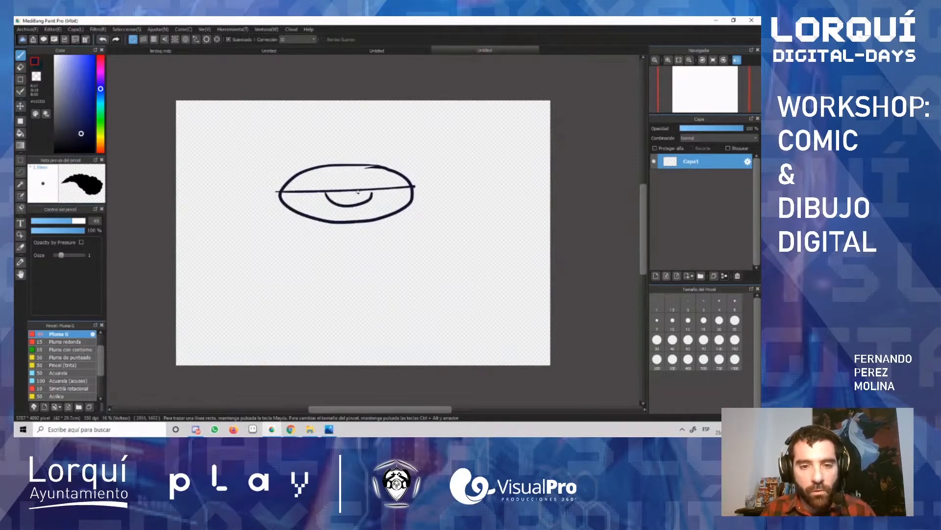
Step: Add a long eyebrow above the eye, a curved crease below its right corner and a filled pupil
{"action": "mouse_move", "coordinate": [228, 163]}
{"action": "left_mouse_down"}
{"action": "mouse_move", "coordinate": [325, 139]}
{"action": "mouse_move", "coordinate": [425, 147]}
{"action": "left_mouse_up"}
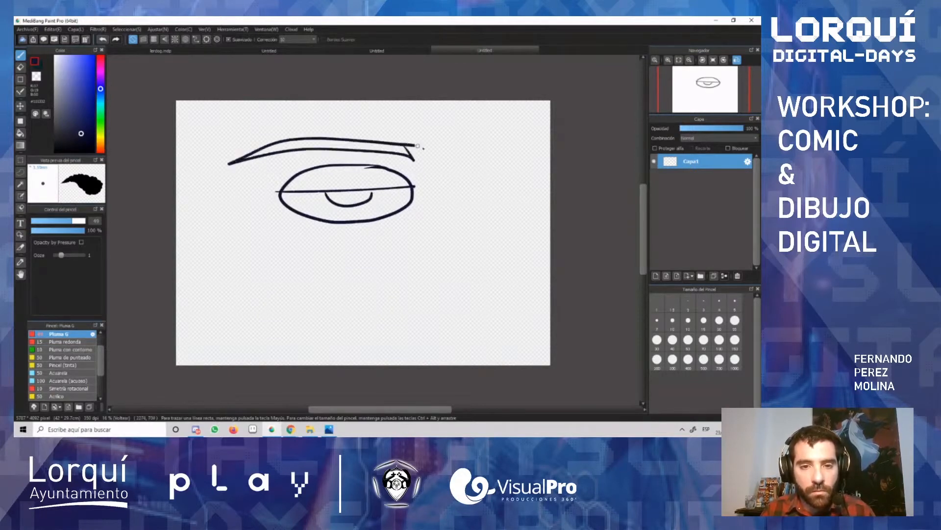
{"action": "left_click_drag", "start_coordinate": [411, 209], "coordinate": [361, 243]}
{"action": "left_click_drag", "start_coordinate": [353, 196], "coordinate": [349, 192]}
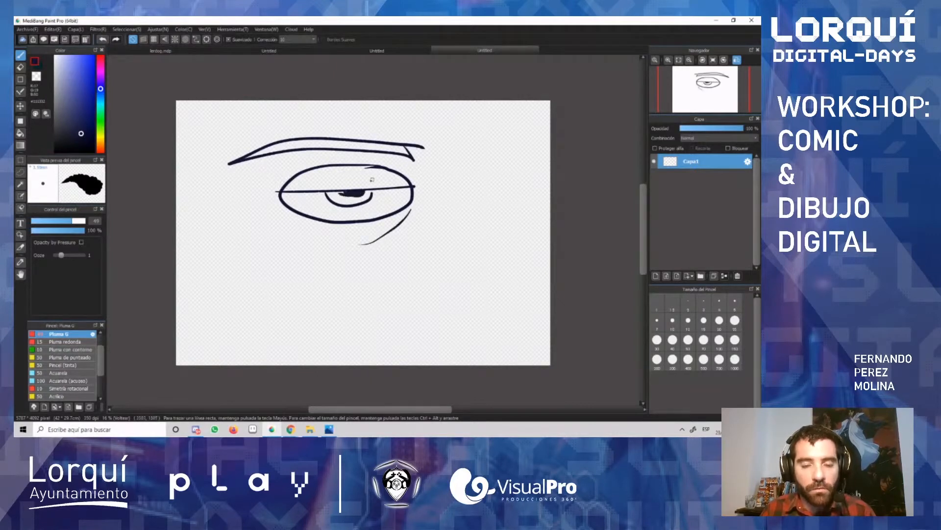
Step: Select the connected lines of the eye with the Magic Wand, delete them and clear the selection
{"action": "key", "text": "w"}
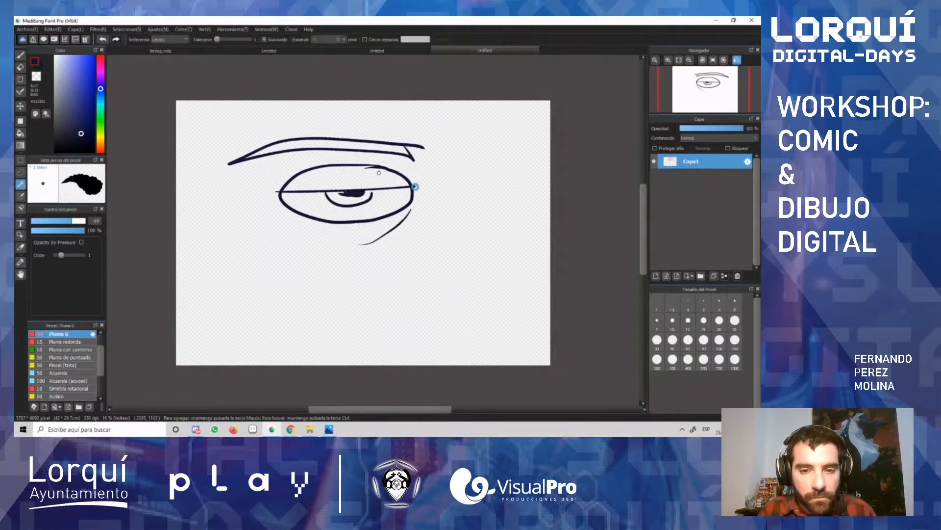
{"action": "left_click", "coordinate": [415, 187]}
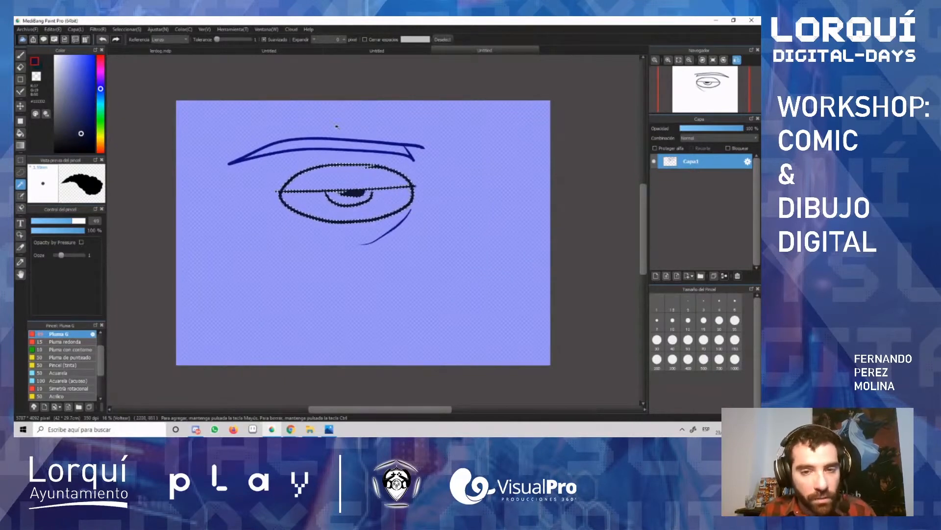
{"action": "key", "text": "Delete"}
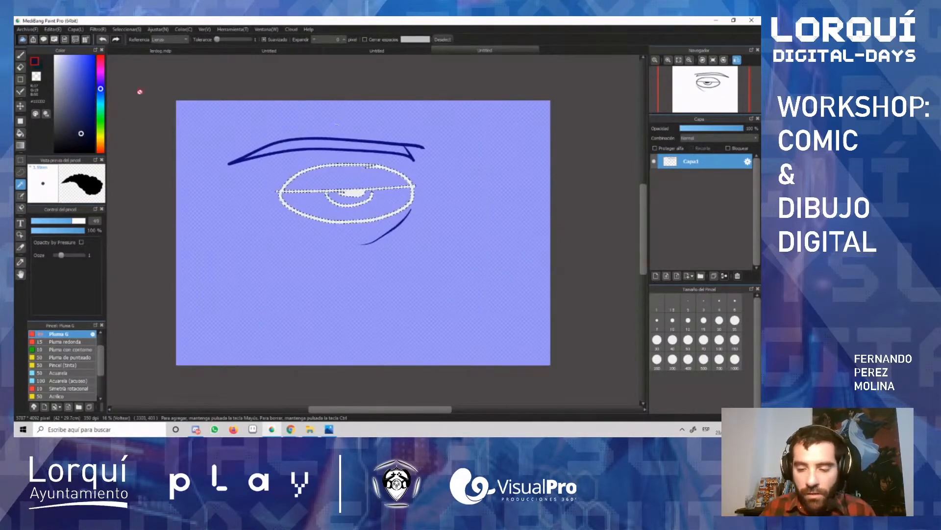
{"action": "key", "text": "ctrl+d"}
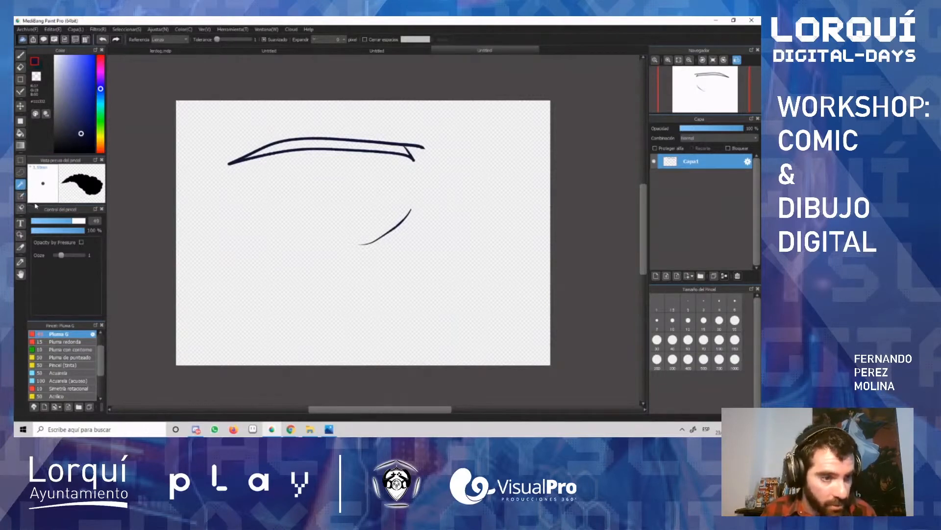
Step: Start a text with the Text tool below the eyebrow's left end and move the text editing dialog fully into view
{"action": "left_click", "coordinate": [21, 224]}
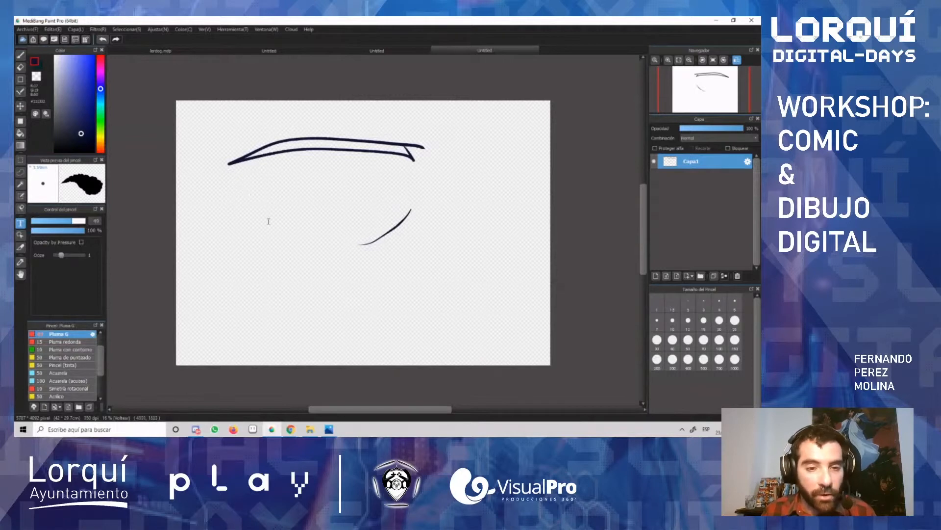
{"action": "left_click", "coordinate": [261, 207]}
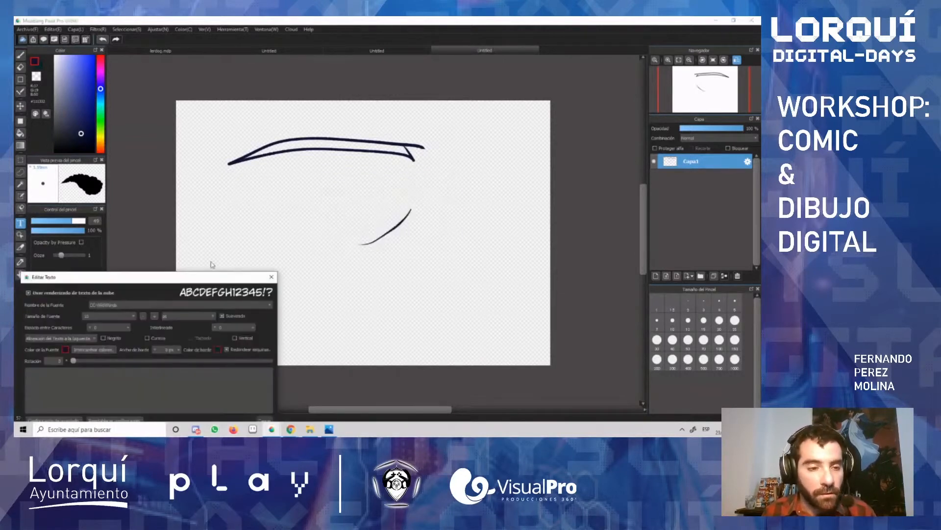
{"action": "left_click_drag", "start_coordinate": [174, 274], "coordinate": [227, 158]}
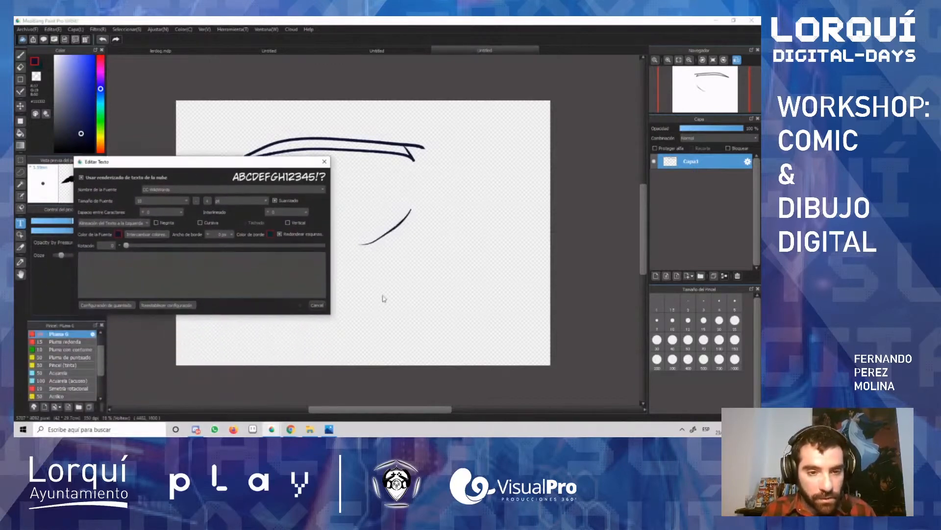
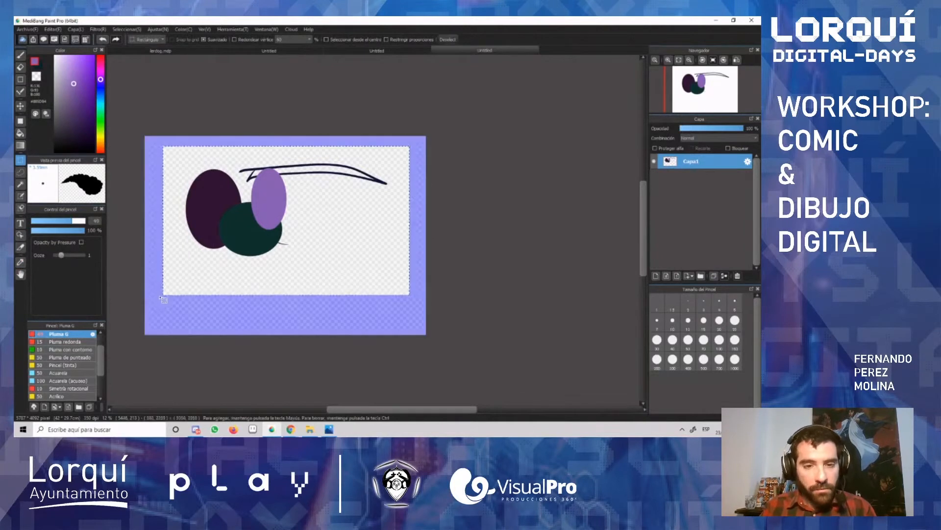
Step: Delete the ellipses and eyebrow lines inside the rectangular selection and clear the selection
{"action": "key", "text": "Delete"}
{"action": "key", "text": "ctrl+d"}
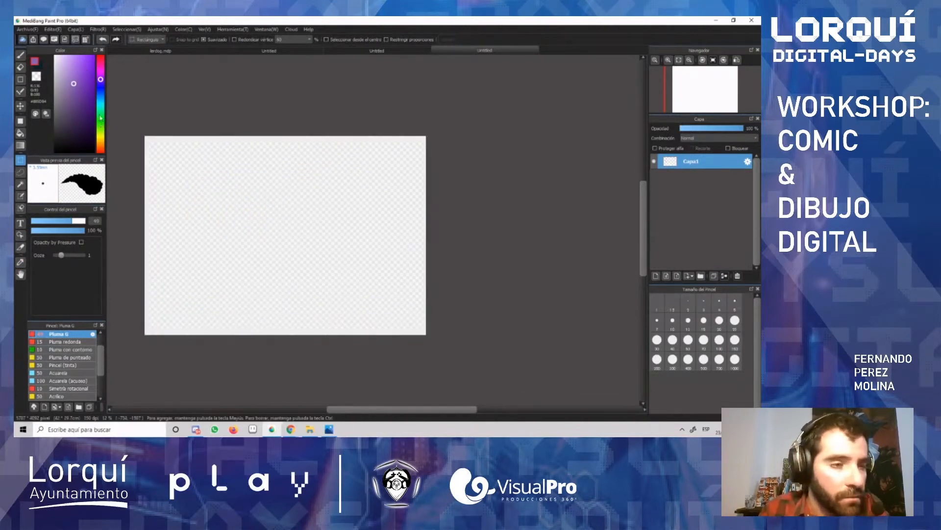
Step: Set the two drawing colours to magenta and light cyan, and switch between them, leaving cyan active
{"action": "mouse_move", "coordinate": [101, 81]}
{"action": "left_mouse_down"}
{"action": "mouse_move", "coordinate": [105, 155]}
{"action": "mouse_move", "coordinate": [101, 55]}
{"action": "left_mouse_up"}
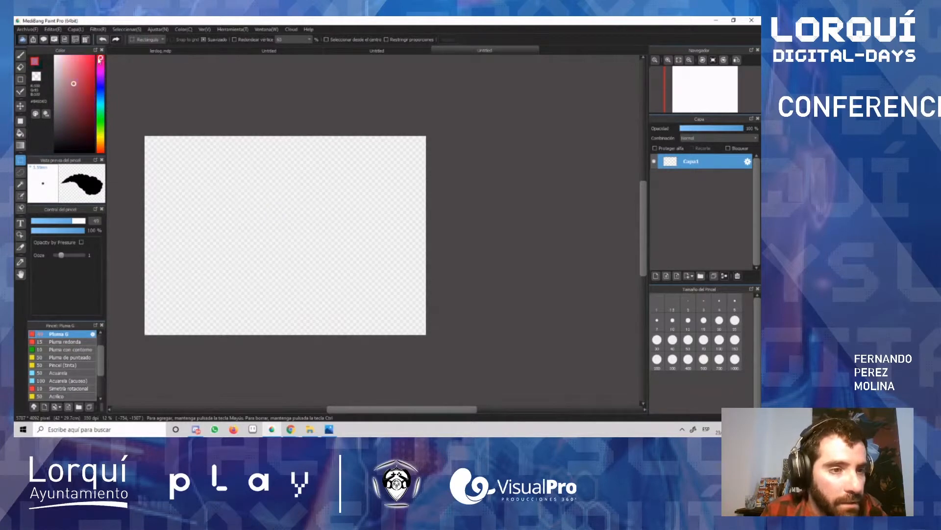
{"action": "left_click", "coordinate": [40, 68]}
{"action": "left_click", "coordinate": [40, 68]}
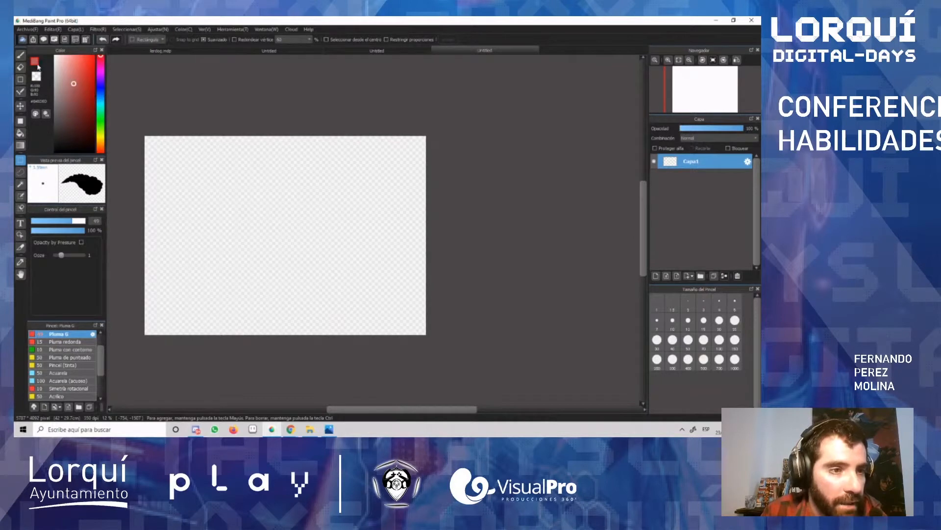
{"action": "left_click", "coordinate": [101, 69]}
{"action": "left_click", "coordinate": [81, 93]}
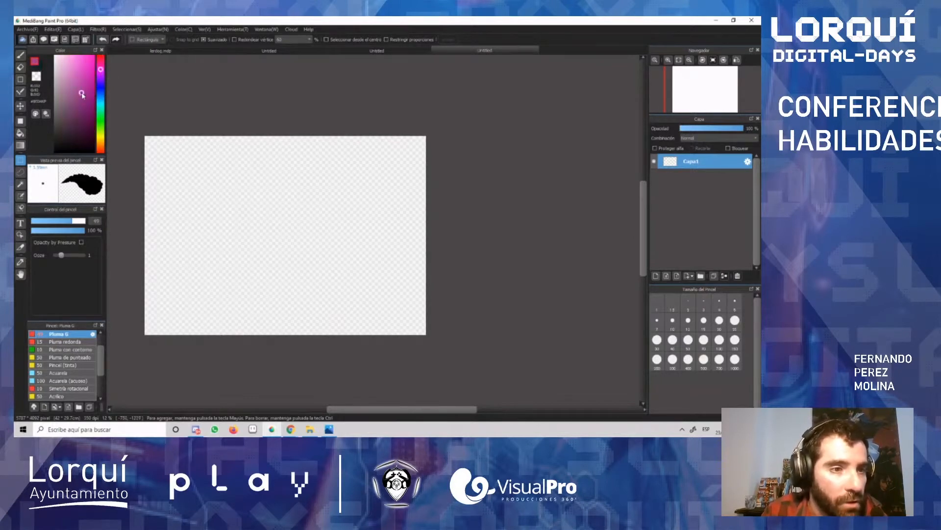
{"action": "left_click", "coordinate": [41, 70]}
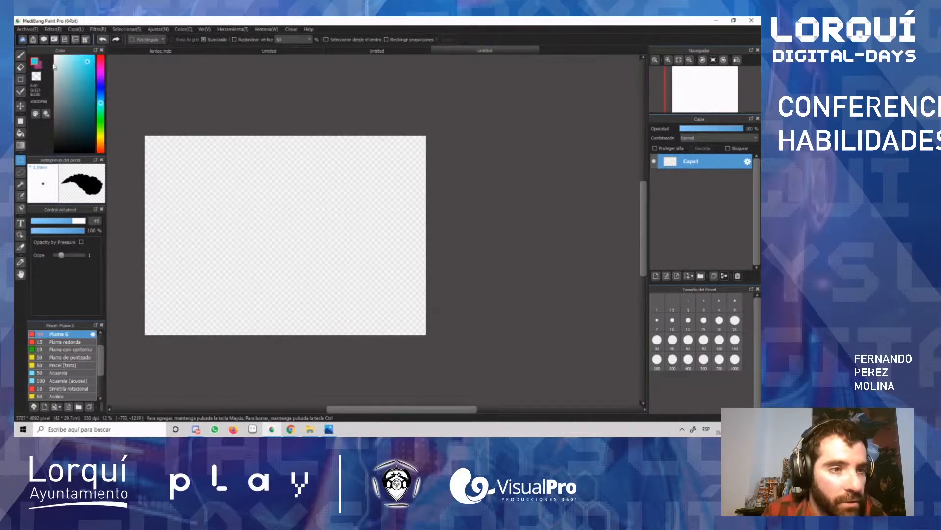
{"action": "left_click", "coordinate": [36, 64]}
{"action": "left_click", "coordinate": [37, 64]}
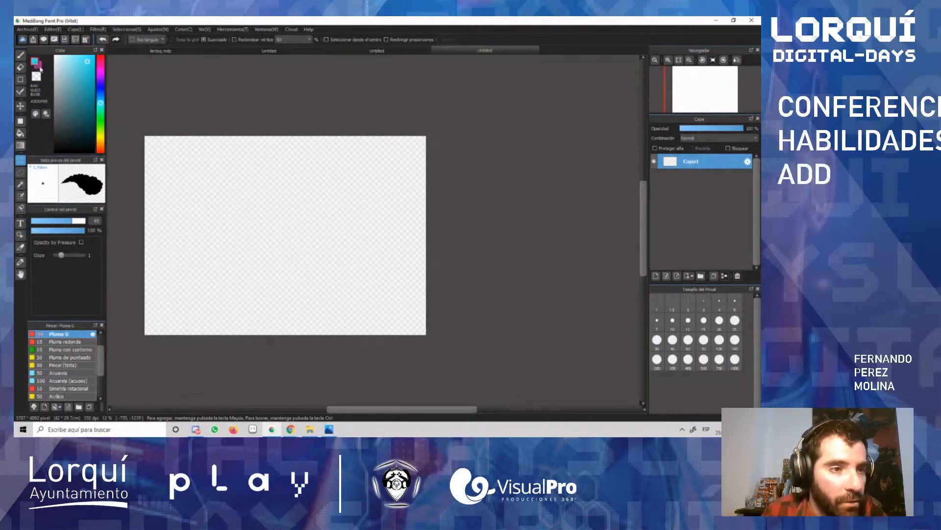
{"action": "left_click", "coordinate": [37, 65]}
{"action": "left_click", "coordinate": [37, 65]}
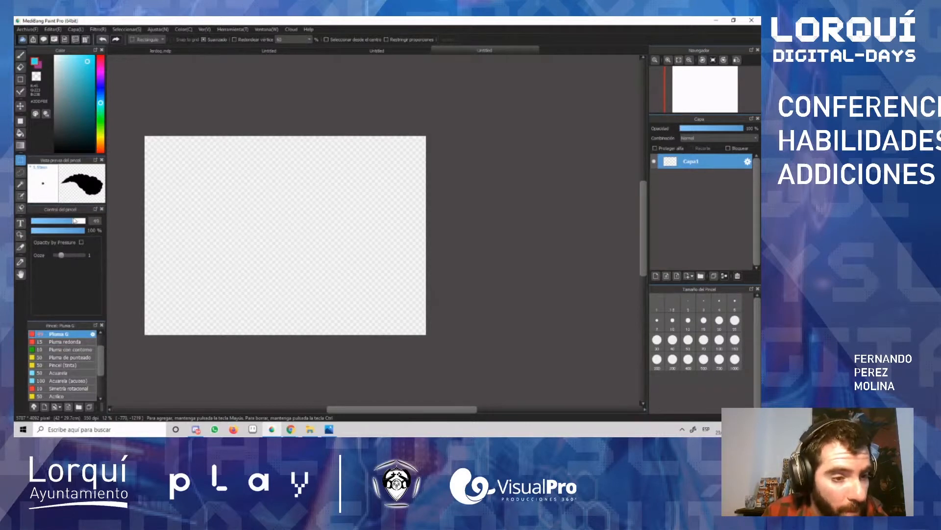
Step: Reduce the Pluma G brush width to under half and switch to the Brush tool
{"action": "left_click_drag", "start_coordinate": [73, 222], "coordinate": [49, 222]}
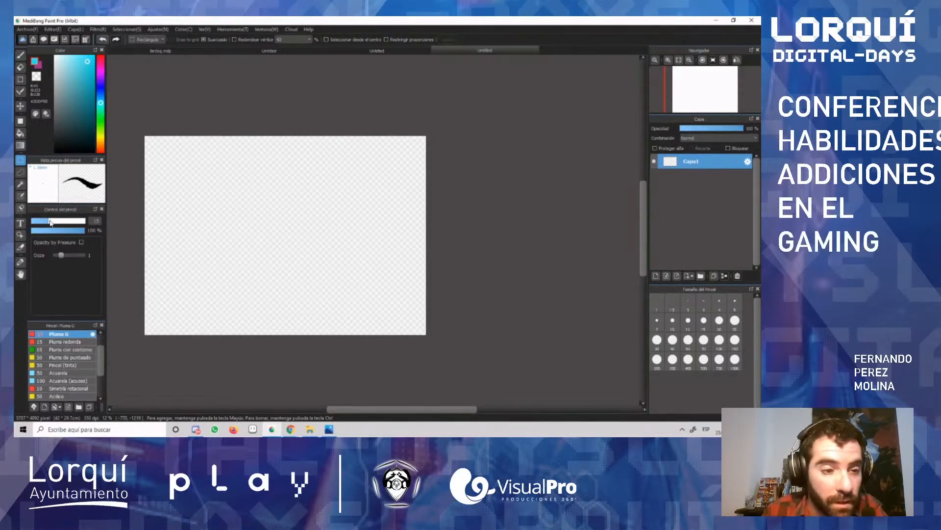
{"action": "left_click_drag", "start_coordinate": [51, 222], "coordinate": [57, 225]}
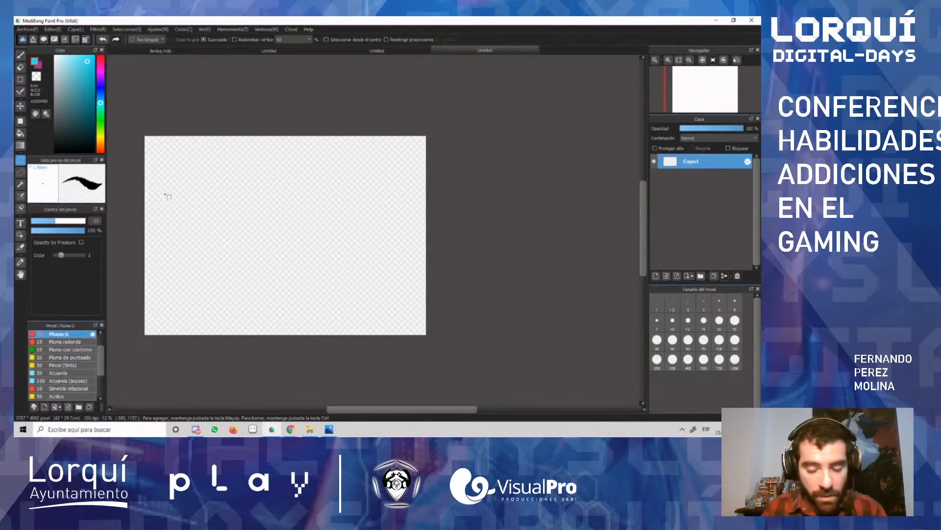
{"action": "key", "text": "b"}
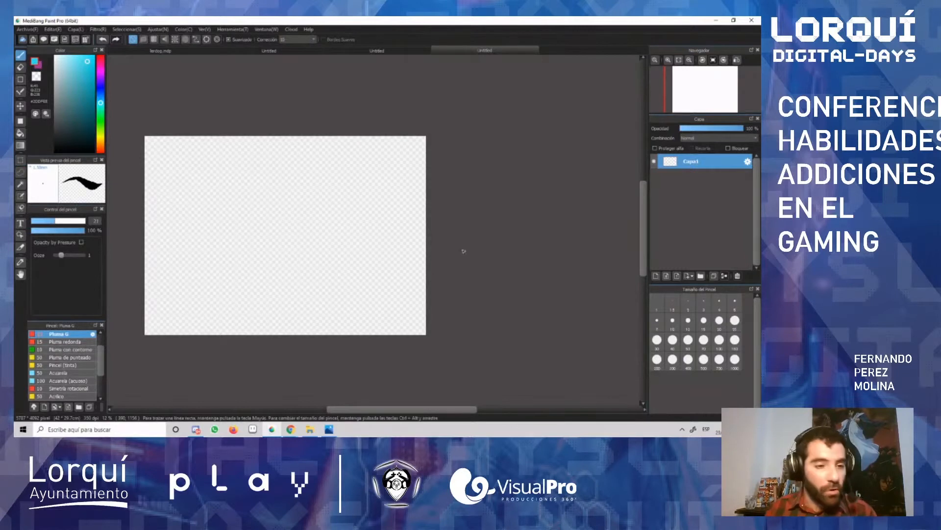
{"action": "scroll", "coordinate": [314, 163], "scroll_direction": "up", "scroll_amount": 2}
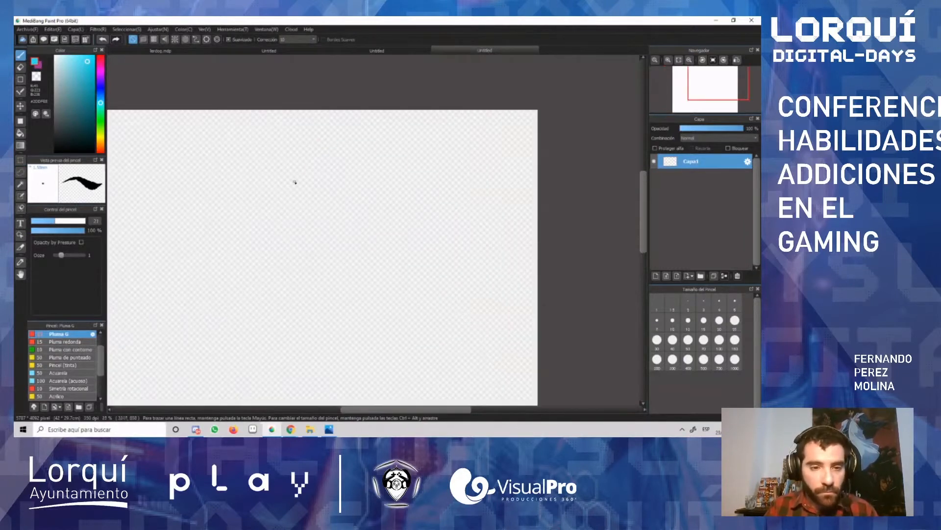
Step: Try two slanted cyan strokes across the upper part of the canvas and undo both
{"action": "left_click_drag", "start_coordinate": [168, 206], "coordinate": [330, 191]}
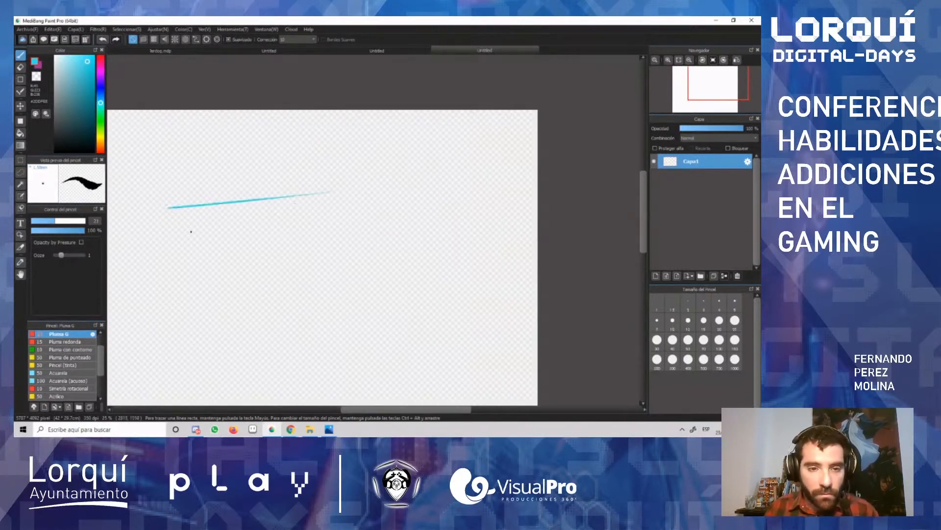
{"action": "left_click_drag", "start_coordinate": [176, 228], "coordinate": [330, 193]}
{"action": "key", "text": "ctrl+z"}
{"action": "key", "text": "ctrl+z"}
Step: Choose a near-black colour and paint four slanted, tapering strokes across the upper half of the canvas
{"action": "left_click", "coordinate": [65, 141]}
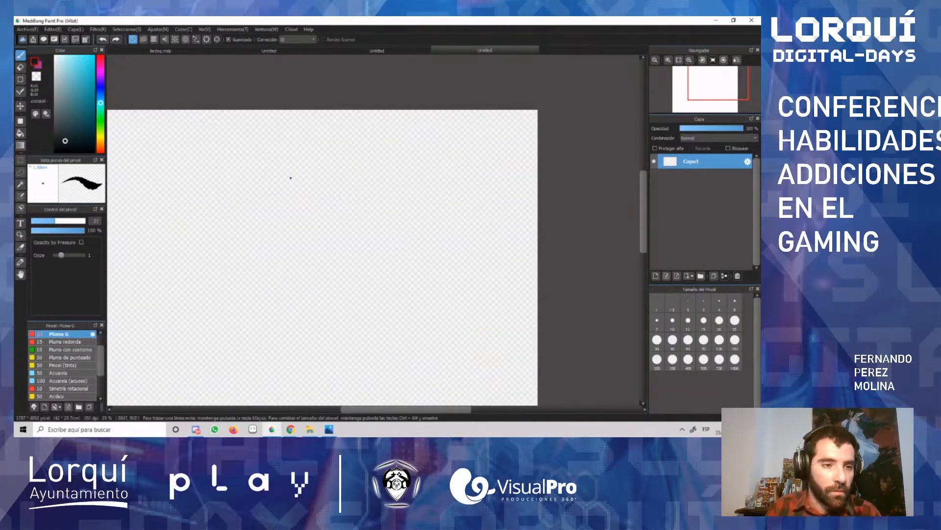
{"action": "left_click_drag", "start_coordinate": [185, 192], "coordinate": [392, 159]}
{"action": "left_click_drag", "start_coordinate": [189, 215], "coordinate": [309, 190]}
{"action": "left_click_drag", "start_coordinate": [376, 171], "coordinate": [374, 173]}
{"action": "left_click_drag", "start_coordinate": [192, 232], "coordinate": [383, 193]}
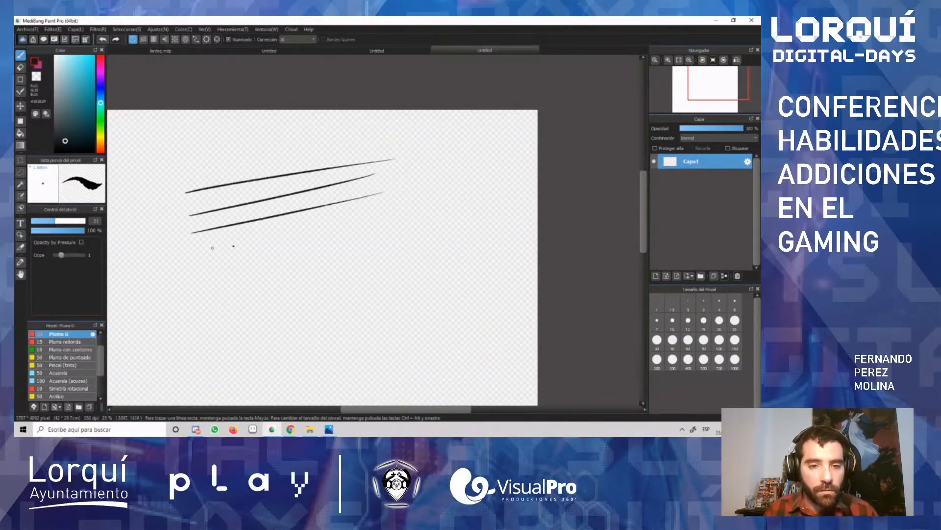
{"action": "left_click_drag", "start_coordinate": [213, 247], "coordinate": [369, 213]}
Step: Widen the Pluma G brush considerably and paint four thicker slanted strokes below the thin ones
{"action": "left_click_drag", "start_coordinate": [52, 225], "coordinate": [75, 222]}
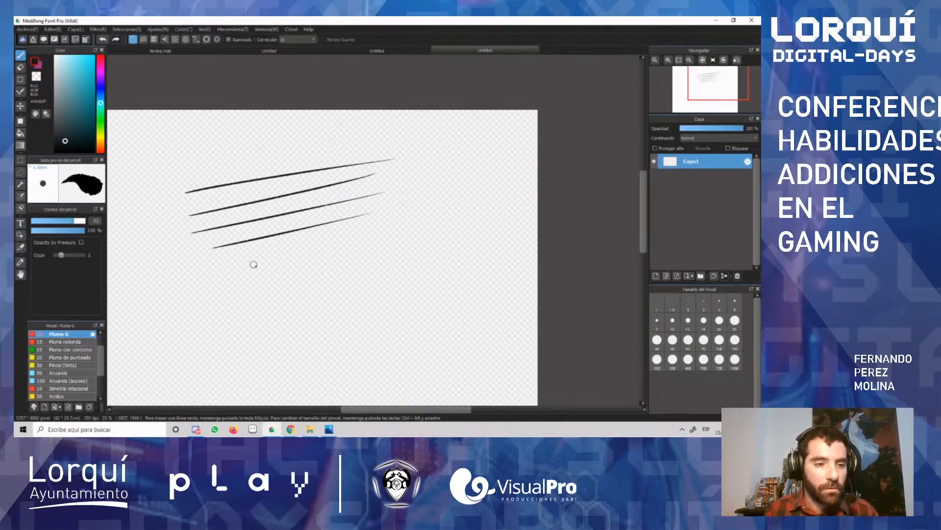
{"action": "left_click_drag", "start_coordinate": [185, 280], "coordinate": [350, 243]}
{"action": "left_click_drag", "start_coordinate": [201, 298], "coordinate": [241, 287]}
{"action": "left_click_drag", "start_coordinate": [335, 265], "coordinate": [382, 253]}
{"action": "left_click_drag", "start_coordinate": [209, 312], "coordinate": [368, 273]}
{"action": "left_click_drag", "start_coordinate": [227, 324], "coordinate": [426, 284]}
Step: Shrink the Pluma G brush to a very fine width and draw light cross-hatching above the slanted strokes
{"action": "left_click_drag", "start_coordinate": [32, 221], "coordinate": [36, 222]}
{"action": "left_click_drag", "start_coordinate": [270, 162], "coordinate": [189, 172]}
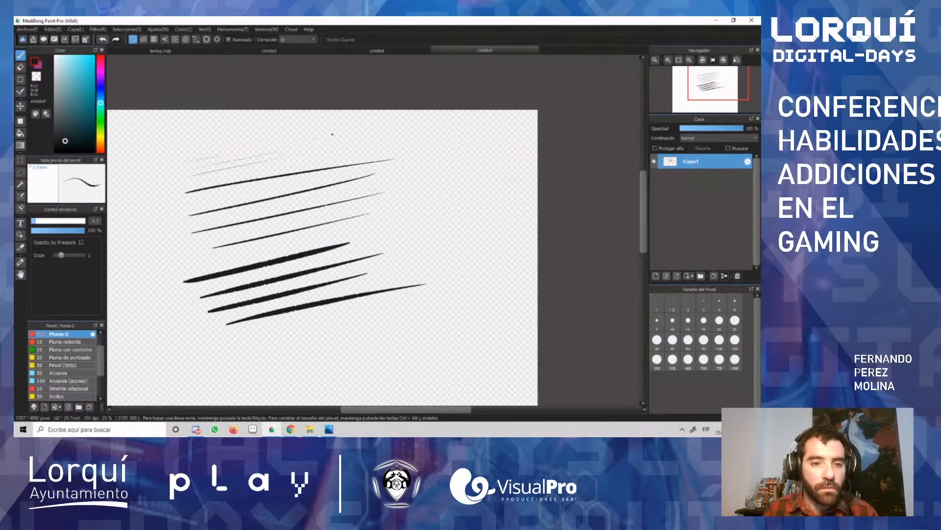
{"action": "left_click_drag", "start_coordinate": [267, 148], "coordinate": [190, 160]}
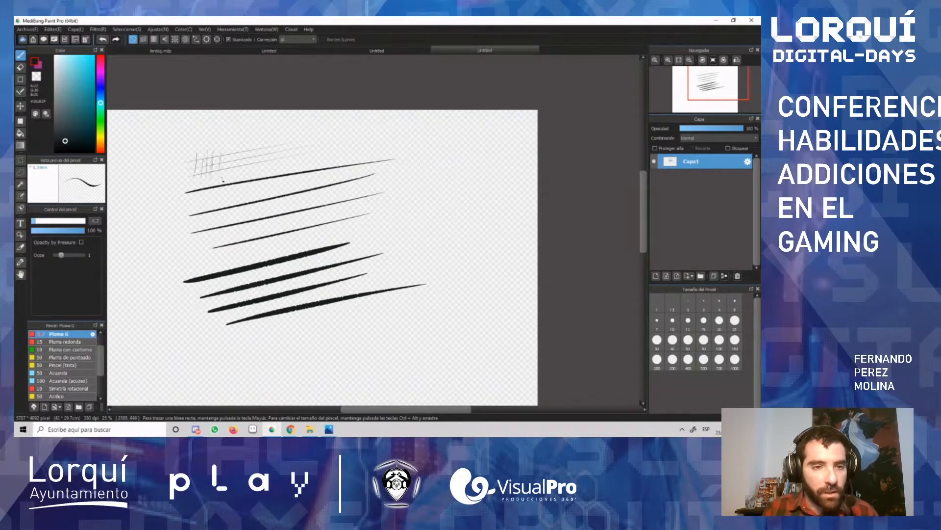
{"action": "left_click_drag", "start_coordinate": [225, 155], "coordinate": [223, 174]}
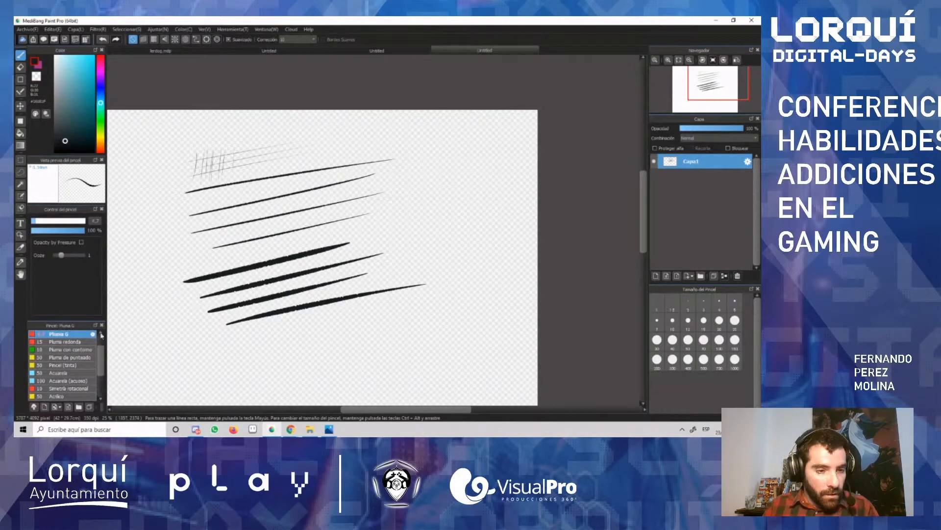
Step: Undo all the cross-hatching and slanted strokes until the canvas is blank
{"action": "scroll", "coordinate": [101, 335], "scroll_direction": "up", "scroll_amount": 1}
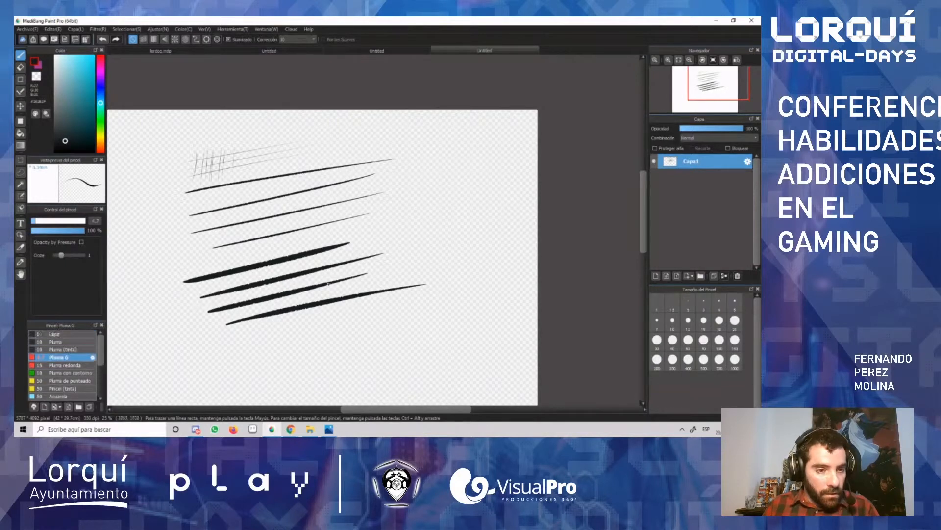
{"action": "key", "text": "ctrl+z"}
{"action": "key", "text": "ctrl+z"}
{"action": "key", "text": "ctrl+z"}
{"action": "key", "text": "ctrl+z"}
{"action": "key", "text": "ctrl+z"}
{"action": "key", "text": "ctrl+z"}
{"action": "key", "text": "ctrl+z"}
{"action": "key", "text": "ctrl+z"}
{"action": "key", "text": "ctrl+z"}
{"action": "key", "text": "ctrl+z"}
{"action": "key", "text": "ctrl+z"}
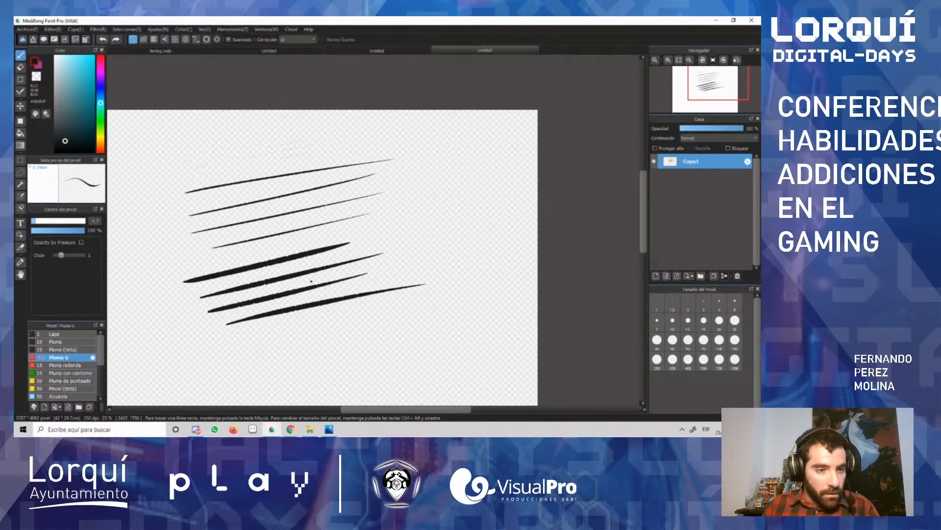
{"action": "key", "text": "ctrl+z"}
{"action": "key", "text": "ctrl+z"}
{"action": "key", "text": "ctrl+z"}
{"action": "key", "text": "ctrl+z"}
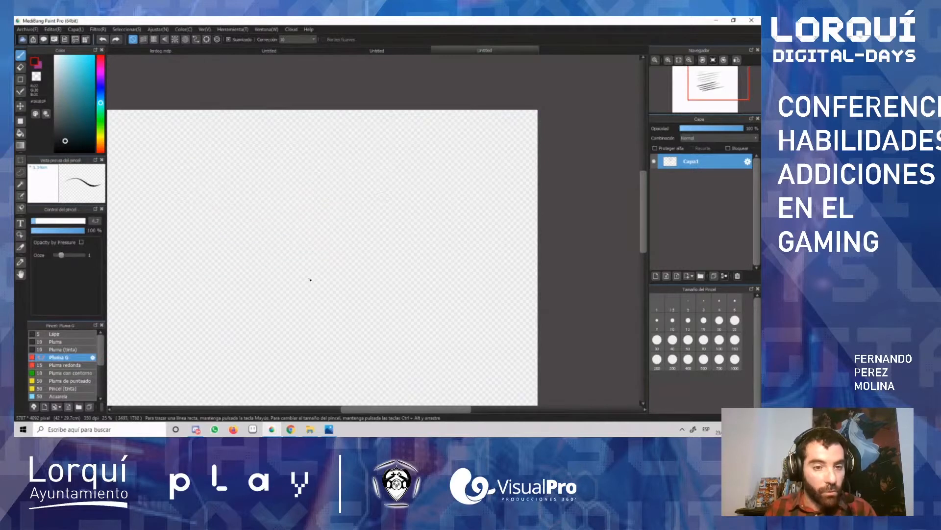
Step: Draw three wavy strokes on the upper canvas with the Lápiz brush, widened to about 17
{"action": "left_click", "coordinate": [58, 334]}
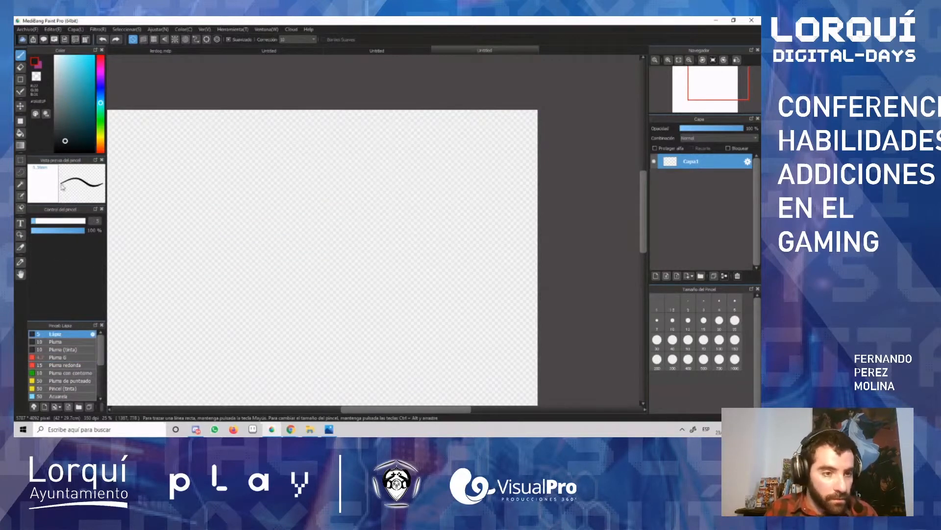
{"action": "mouse_move", "coordinate": [221, 221]}
{"action": "left_mouse_down"}
{"action": "mouse_move", "coordinate": [261, 221]}
{"action": "mouse_move", "coordinate": [290, 193]}
{"action": "left_mouse_up"}
{"action": "key", "text": "ctrl+z"}
{"action": "left_click_drag", "start_coordinate": [34, 221], "coordinate": [53, 222]}
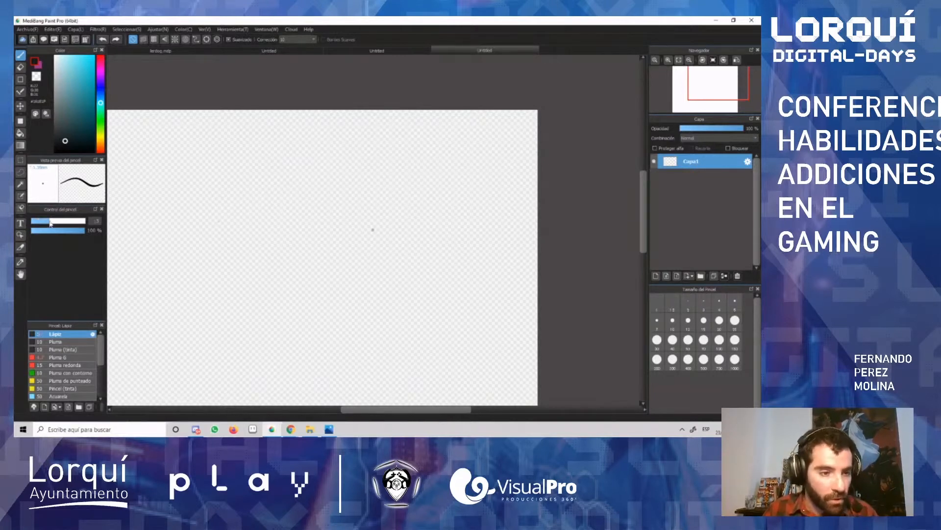
{"action": "mouse_move", "coordinate": [213, 212]}
{"action": "left_mouse_down"}
{"action": "mouse_move", "coordinate": [258, 184]}
{"action": "mouse_move", "coordinate": [319, 178]}
{"action": "left_mouse_up"}
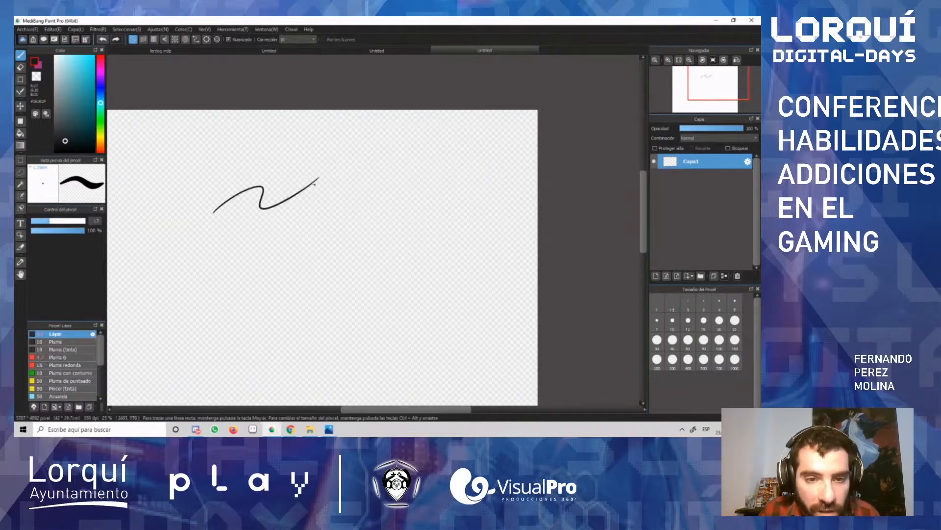
{"action": "mouse_move", "coordinate": [279, 157]}
{"action": "left_mouse_down"}
{"action": "mouse_move", "coordinate": [360, 141]}
{"action": "mouse_move", "coordinate": [382, 157]}
{"action": "mouse_move", "coordinate": [414, 153]}
{"action": "left_mouse_up"}
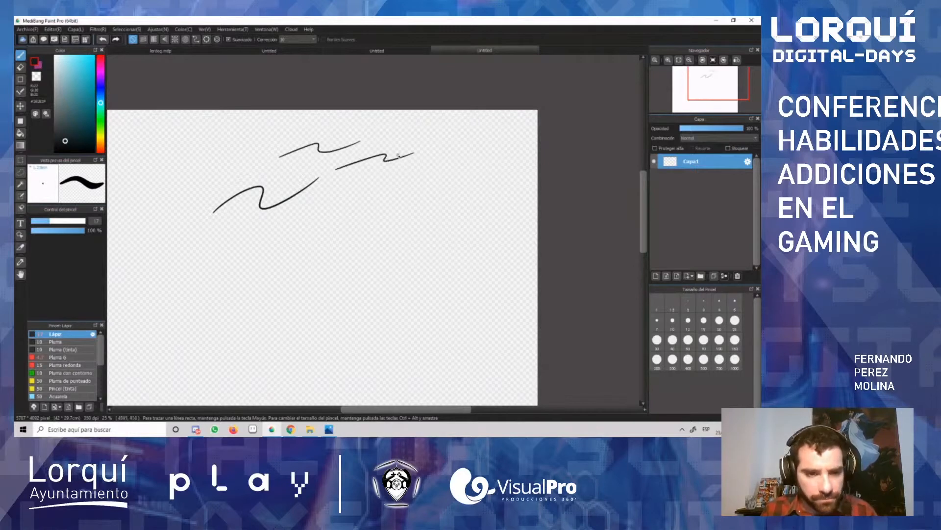
Step: Draw a series of parallel slanted lines with the Pluma brush, and two more below them with Pluma (tinta)
{"action": "left_click", "coordinate": [72, 343]}
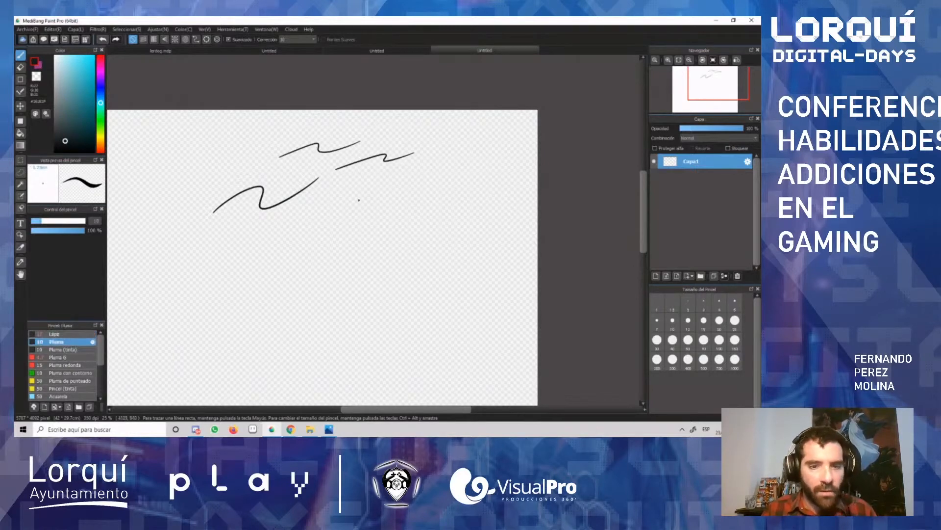
{"action": "left_click_drag", "start_coordinate": [334, 196], "coordinate": [471, 172]}
{"action": "left_click_drag", "start_coordinate": [334, 214], "coordinate": [484, 177]}
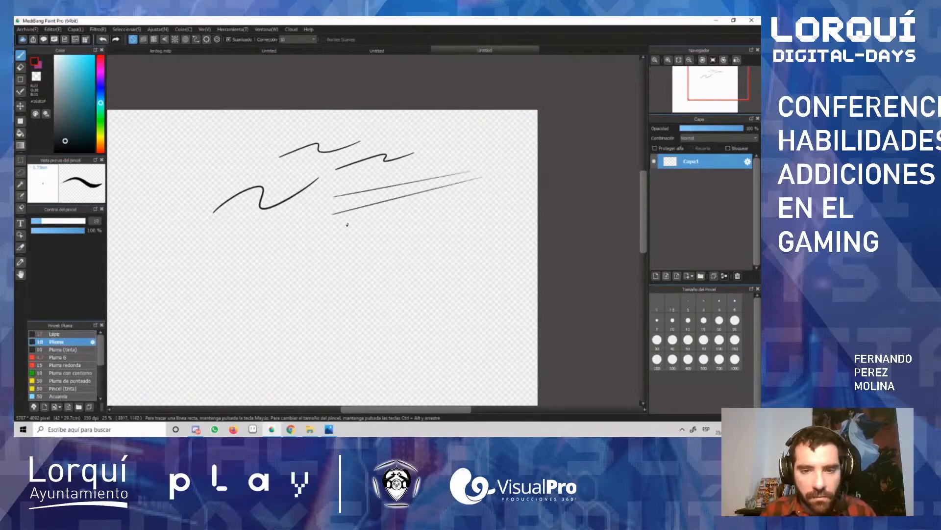
{"action": "mouse_move", "coordinate": [339, 225]}
{"action": "left_mouse_down"}
{"action": "mouse_move", "coordinate": [502, 181]}
{"action": "mouse_move", "coordinate": [499, 194]}
{"action": "left_mouse_up"}
{"action": "mouse_move", "coordinate": [346, 240]}
{"action": "left_mouse_down"}
{"action": "mouse_move", "coordinate": [506, 197]}
{"action": "mouse_move", "coordinate": [525, 204]}
{"action": "left_mouse_up"}
{"action": "left_click_drag", "start_coordinate": [386, 252], "coordinate": [502, 222]}
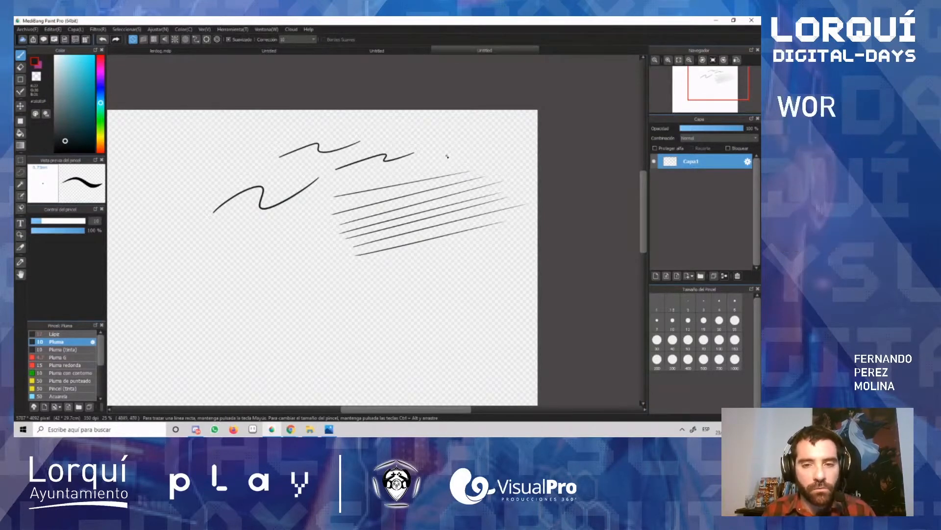
{"action": "left_click", "coordinate": [86, 350]}
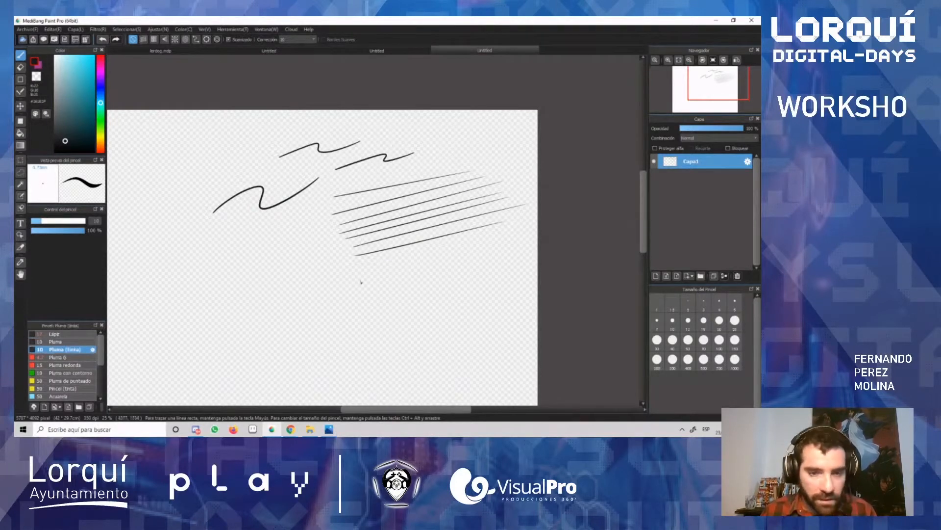
{"action": "mouse_move", "coordinate": [357, 280]}
{"action": "left_mouse_down"}
{"action": "mouse_move", "coordinate": [488, 252]}
{"action": "mouse_move", "coordinate": [388, 287]}
{"action": "left_mouse_up"}
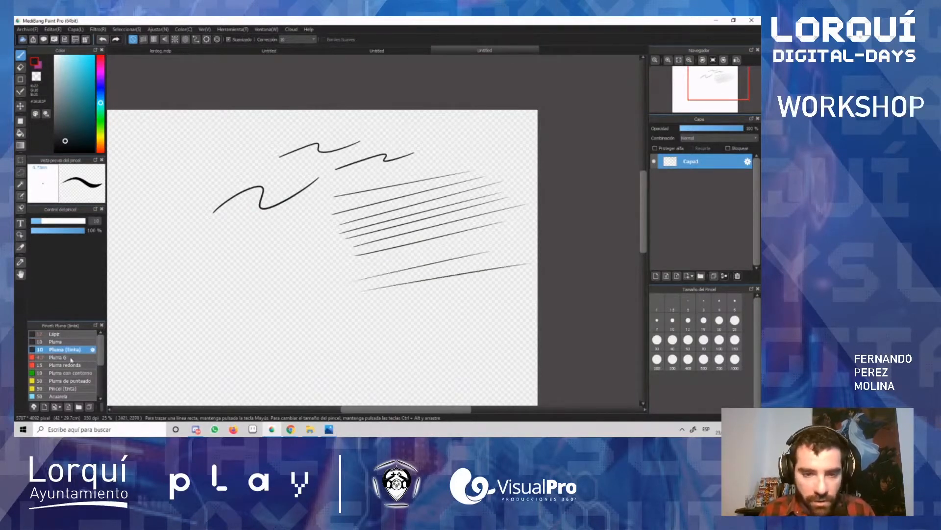
Step: Draw a faint curve at the canvas's upper left with Pluma G, and two bolder curves lower down with a wider brush
{"action": "scroll", "coordinate": [98, 351], "scroll_direction": "down", "scroll_amount": 1}
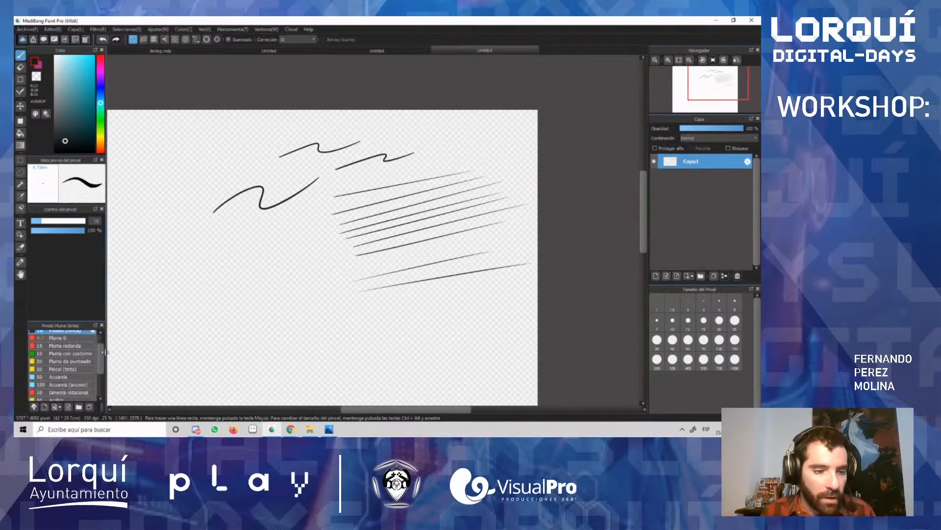
{"action": "scroll", "coordinate": [103, 350], "scroll_direction": "up", "scroll_amount": 1}
{"action": "left_click", "coordinate": [76, 352]}
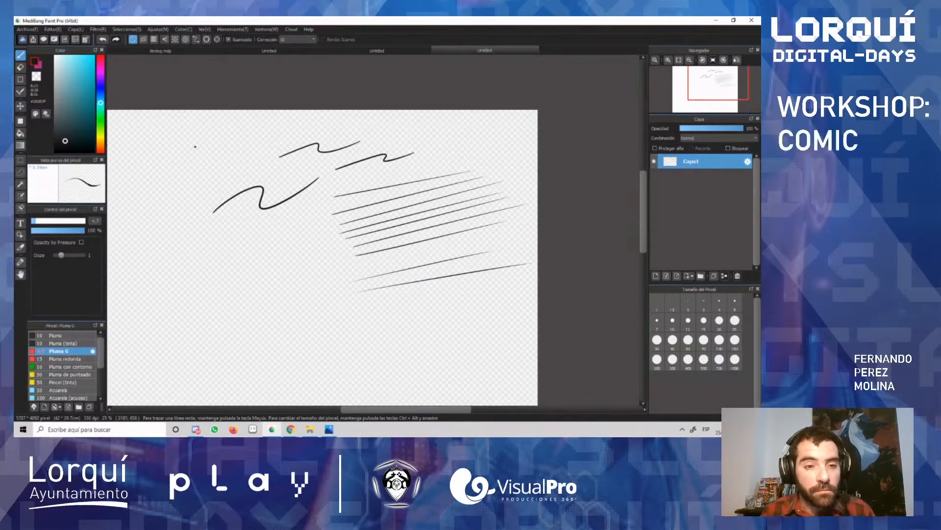
{"action": "left_click_drag", "start_coordinate": [200, 147], "coordinate": [180, 181]}
{"action": "left_click_drag", "start_coordinate": [36, 221], "coordinate": [58, 221]}
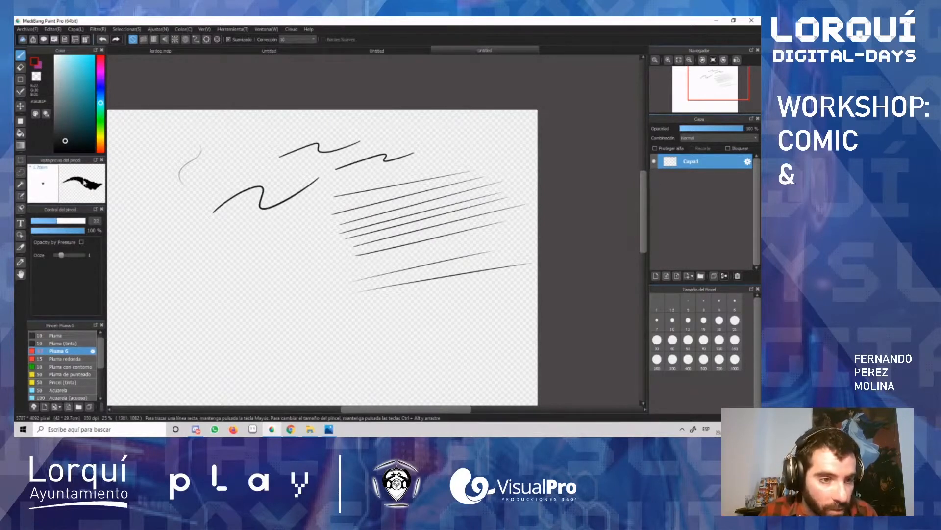
{"action": "mouse_move", "coordinate": [204, 281]}
{"action": "left_mouse_down"}
{"action": "mouse_move", "coordinate": [232, 265]}
{"action": "mouse_move", "coordinate": [262, 269]}
{"action": "mouse_move", "coordinate": [336, 349]}
{"action": "left_mouse_up"}
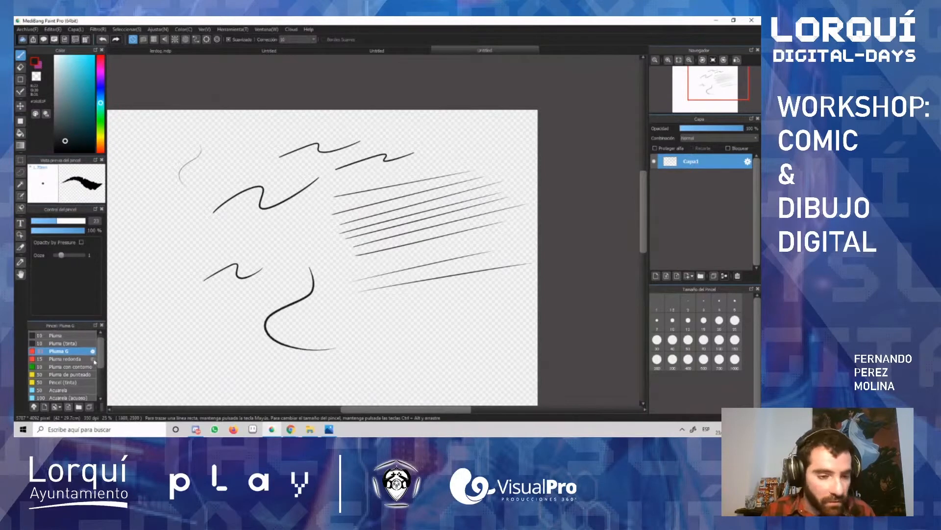
{"action": "scroll", "coordinate": [98, 352], "scroll_direction": "down", "scroll_amount": 2}
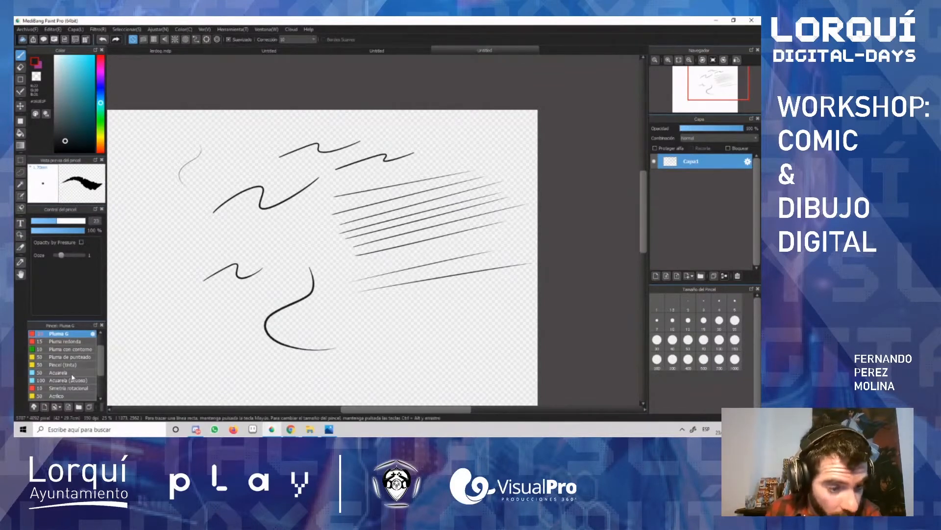
Step: Paint a teal patch on the canvas's left half with the Acuarela brush and overlap its right edge with purple scribbles
{"action": "left_click", "coordinate": [72, 372]}
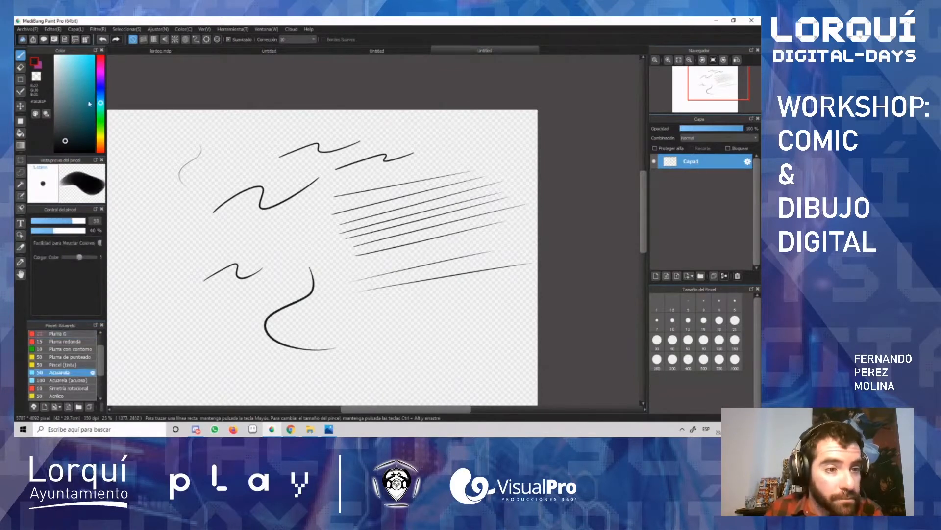
{"action": "left_click", "coordinate": [70, 80]}
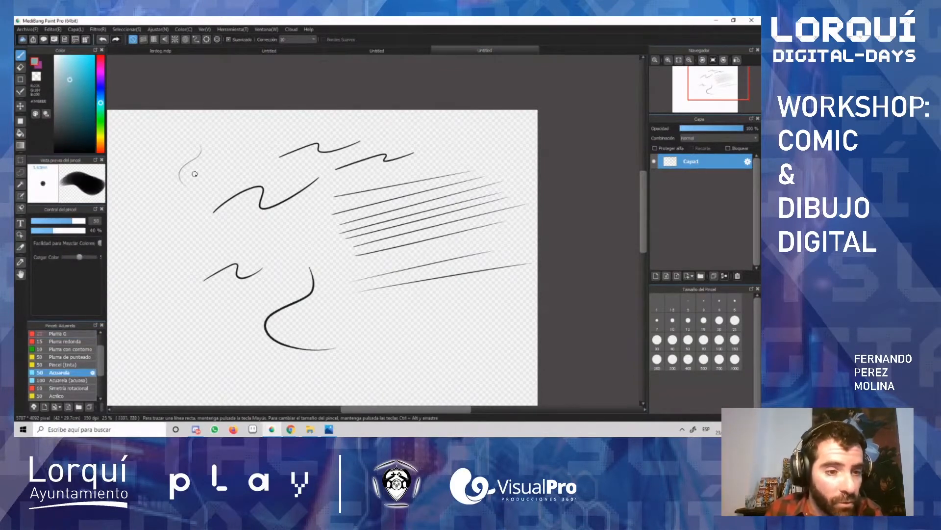
{"action": "mouse_move", "coordinate": [193, 216]}
{"action": "left_mouse_down"}
{"action": "mouse_move", "coordinate": [161, 255]}
{"action": "mouse_move", "coordinate": [194, 217]}
{"action": "mouse_move", "coordinate": [176, 259]}
{"action": "mouse_move", "coordinate": [211, 221]}
{"action": "mouse_move", "coordinate": [152, 263]}
{"action": "mouse_move", "coordinate": [185, 223]}
{"action": "mouse_move", "coordinate": [221, 228]}
{"action": "mouse_move", "coordinate": [185, 264]}
{"action": "left_mouse_up"}
{"action": "left_click", "coordinate": [101, 74]}
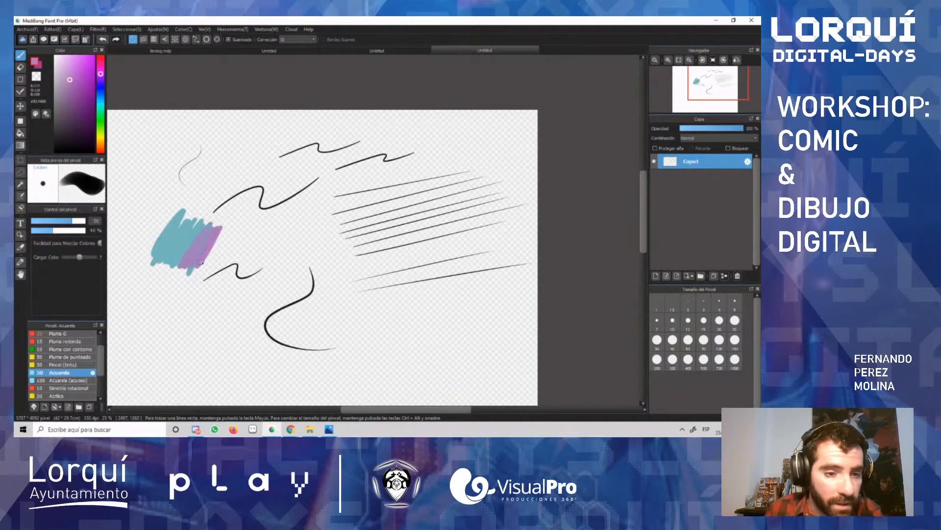
Step: Scribble a purple patch below with Acuarela (acuoso), and add purple strokes over the teal patch's left edge with Acrílico
{"action": "scroll", "coordinate": [103, 373], "scroll_direction": "down", "scroll_amount": 1}
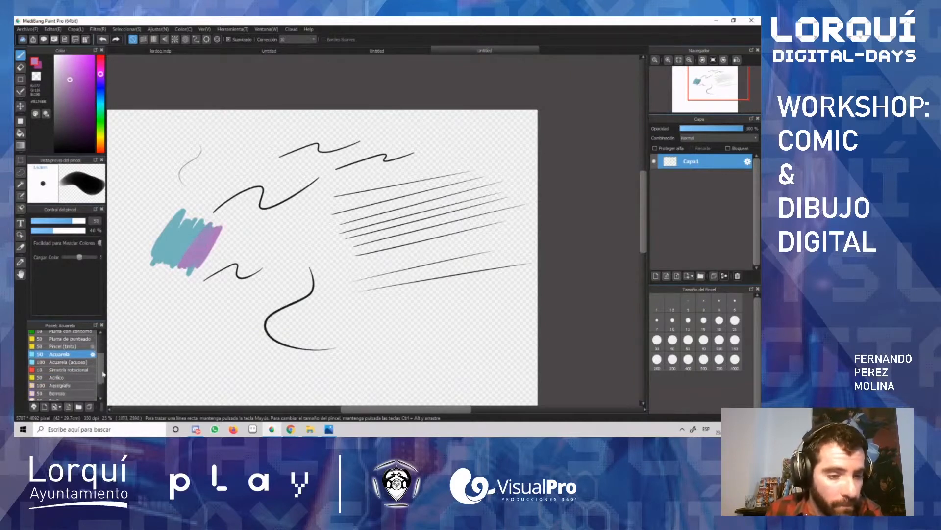
{"action": "scroll", "coordinate": [103, 374], "scroll_direction": "down", "scroll_amount": 1}
{"action": "left_click", "coordinate": [63, 354]}
{"action": "mouse_move", "coordinate": [194, 285]}
{"action": "left_mouse_down"}
{"action": "mouse_move", "coordinate": [206, 262]}
{"action": "mouse_move", "coordinate": [171, 294]}
{"action": "mouse_move", "coordinate": [221, 275]}
{"action": "mouse_move", "coordinate": [233, 289]}
{"action": "mouse_move", "coordinate": [211, 302]}
{"action": "left_mouse_up"}
{"action": "left_click", "coordinate": [58, 370]}
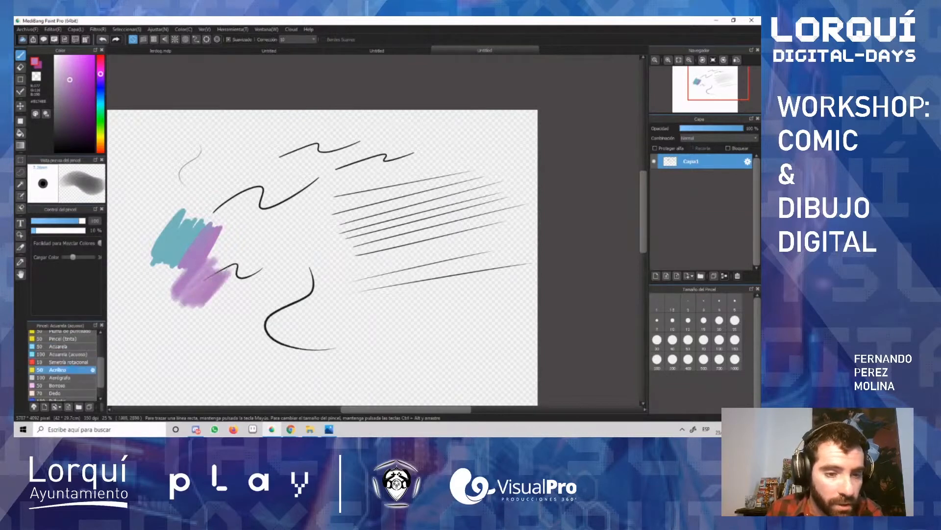
{"action": "mouse_move", "coordinate": [145, 265]}
{"action": "left_mouse_down"}
{"action": "mouse_move", "coordinate": [169, 215]}
{"action": "mouse_move", "coordinate": [177, 223]}
{"action": "left_mouse_up"}
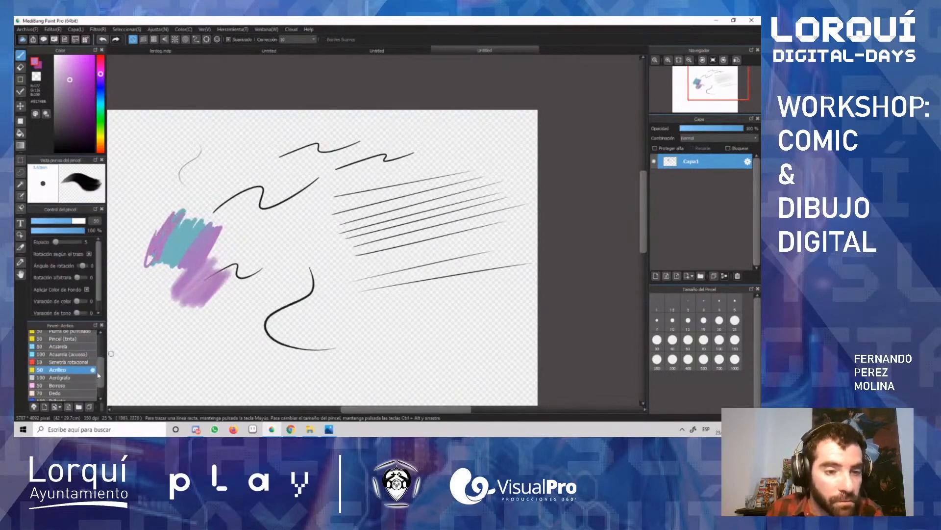
Step: Draw soft purple strokes above the coloured patches with the Aerógrafo brush
{"action": "left_click", "coordinate": [59, 377]}
{"action": "mouse_move", "coordinate": [123, 178]}
{"action": "left_mouse_down"}
{"action": "mouse_move", "coordinate": [206, 150]}
{"action": "mouse_move", "coordinate": [153, 191]}
{"action": "mouse_move", "coordinate": [237, 156]}
{"action": "mouse_move", "coordinate": [158, 200]}
{"action": "mouse_move", "coordinate": [230, 161]}
{"action": "mouse_move", "coordinate": [186, 159]}
{"action": "left_mouse_up"}
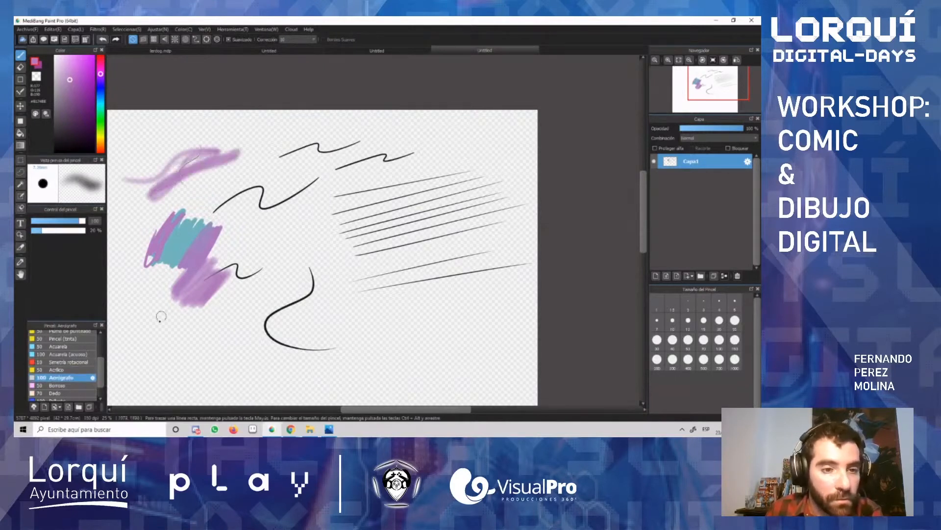
{"action": "scroll", "coordinate": [104, 366], "scroll_direction": "down", "scroll_amount": 1}
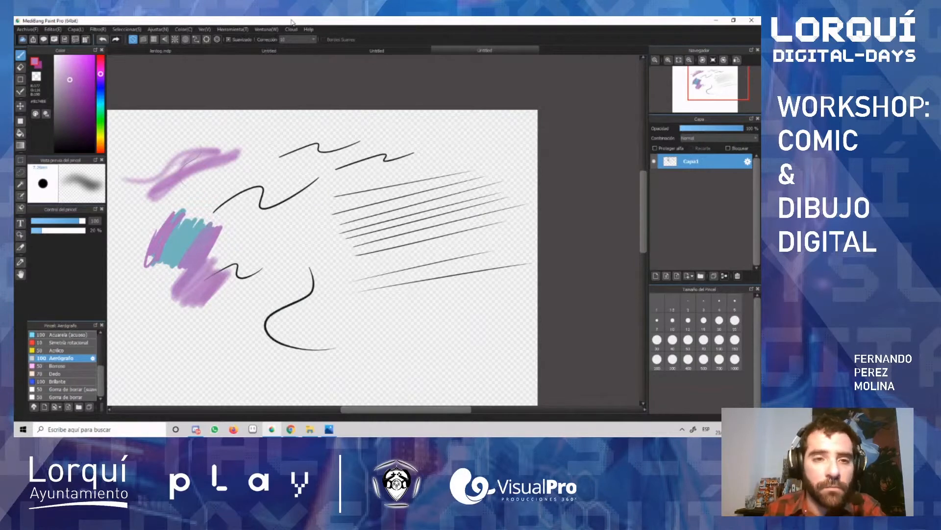
Step: Lower the stroke stabilisation (Corrección) to a value at the low end of its range
{"action": "left_click", "coordinate": [314, 41]}
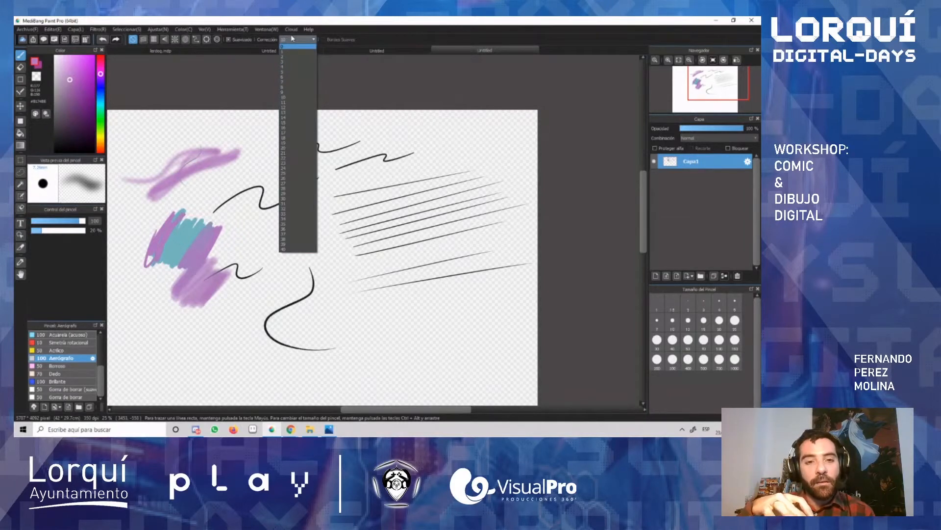
{"action": "left_click", "coordinate": [296, 51]}
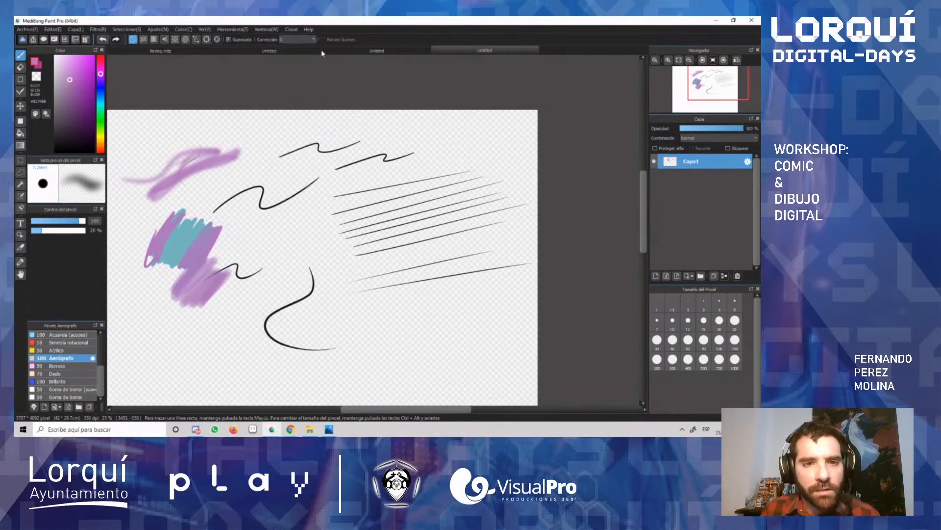
{"action": "scroll", "coordinate": [351, 237], "scroll_direction": "up", "scroll_amount": 2}
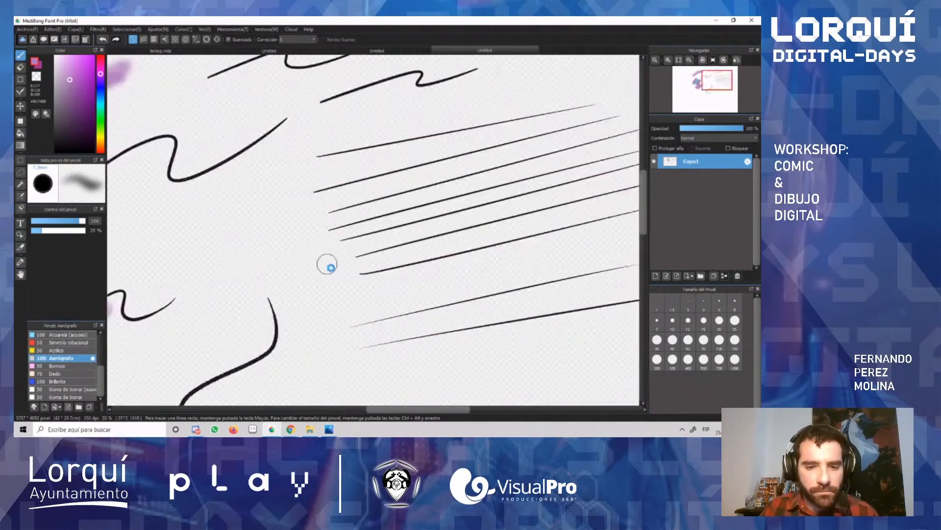
{"action": "scroll", "coordinate": [327, 265], "scroll_direction": "down", "scroll_amount": 3}
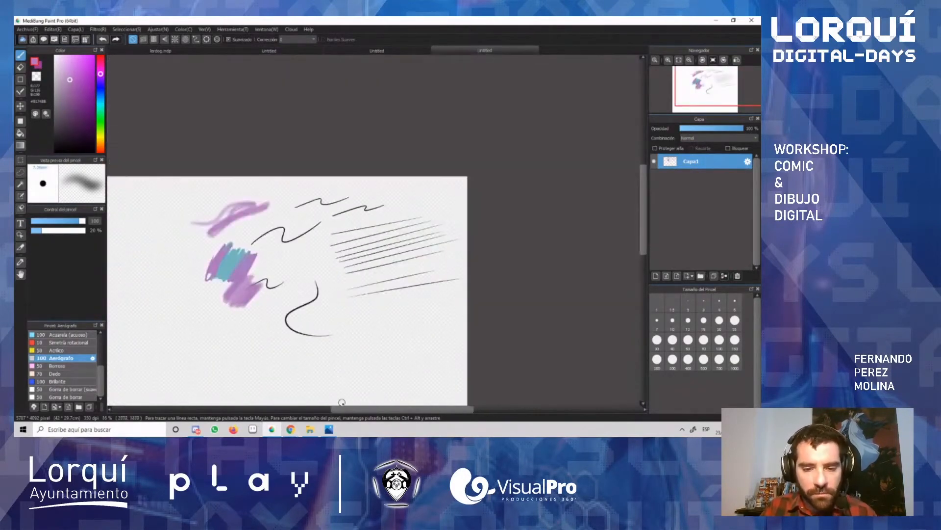
Step: Undo all the coloured patches, curves and slanted lines until the canvas is blank
{"action": "key", "text": "ctrl+z"}
{"action": "key", "text": "ctrl+z"}
{"action": "key", "text": "ctrl+z"}
{"action": "key", "text": "ctrl+z"}
{"action": "key", "text": "ctrl+z"}
{"action": "key", "text": "ctrl+z"}
{"action": "key", "text": "ctrl+z"}
{"action": "key", "text": "ctrl+z"}
{"action": "key", "text": "ctrl+z"}
{"action": "key", "text": "ctrl+z"}
{"action": "key", "text": "ctrl+z"}
{"action": "key", "text": "ctrl+z"}
{"action": "key", "text": "ctrl+z"}
{"action": "key", "text": "ctrl+z"}
{"action": "key", "text": "ctrl+z"}
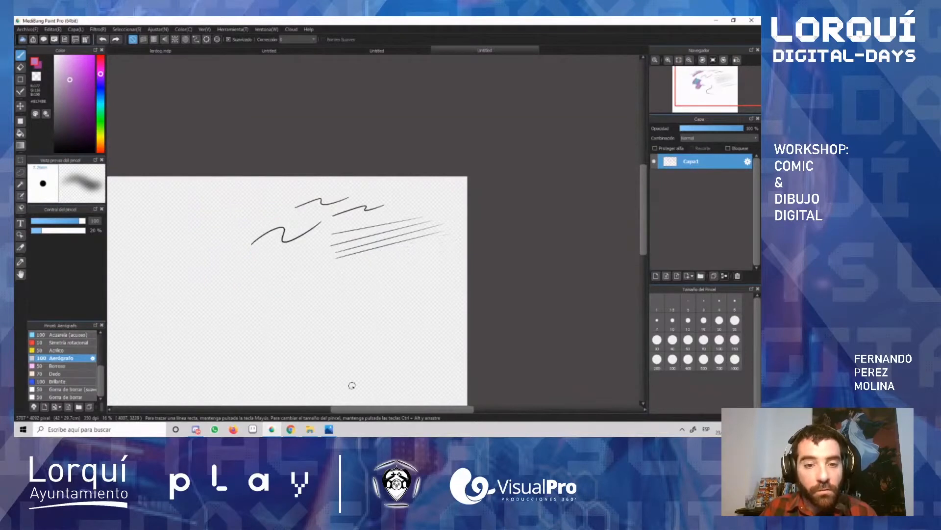
{"action": "key", "text": "ctrl+z"}
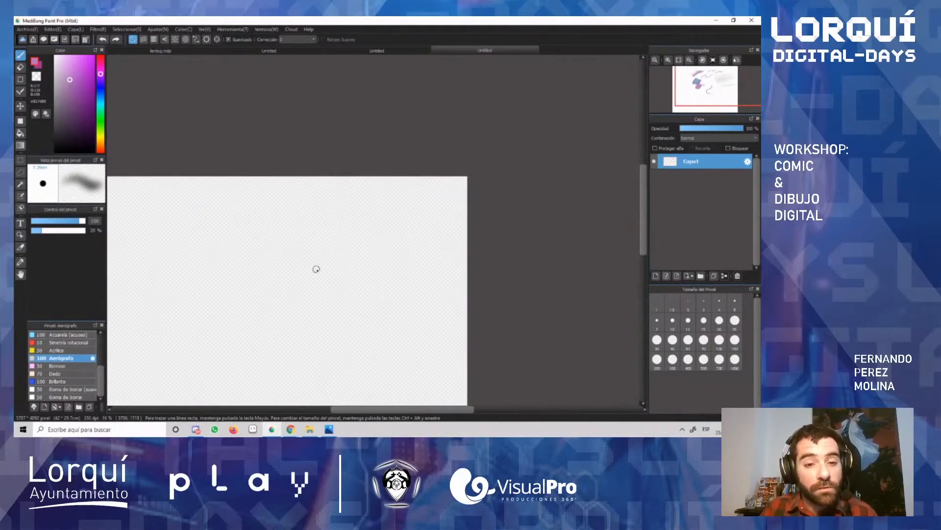
Step: Draw a near-black oval on the upper canvas with the Lápiz brush, undoing the unwanted attempts
{"action": "scroll", "coordinate": [316, 270], "scroll_direction": "up", "scroll_amount": 3}
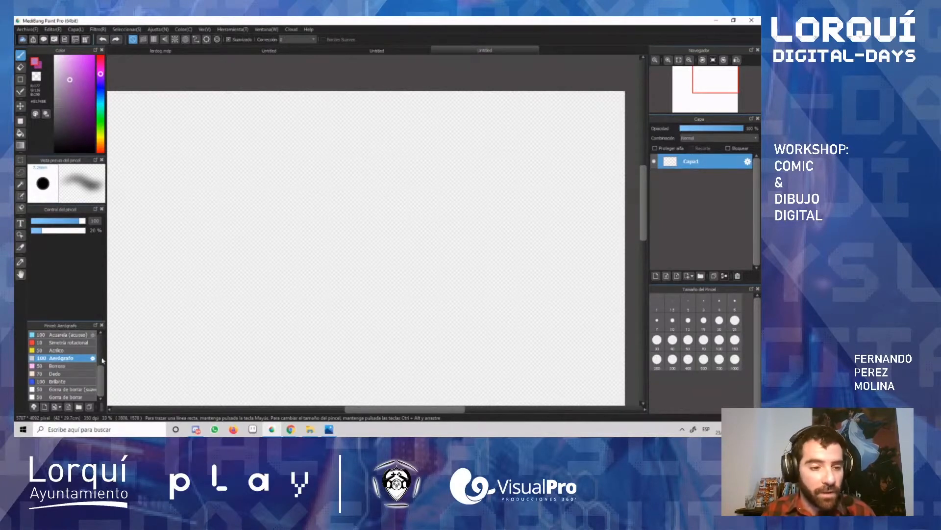
{"action": "scroll", "coordinate": [64, 339], "scroll_direction": "up", "scroll_amount": 4}
{"action": "left_click", "coordinate": [63, 335]}
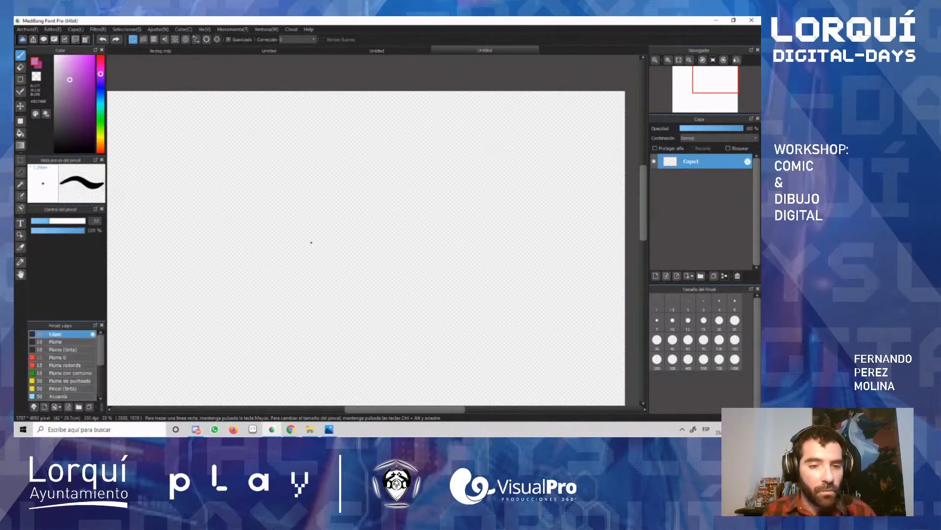
{"action": "mouse_move", "coordinate": [369, 166]}
{"action": "left_mouse_down"}
{"action": "mouse_move", "coordinate": [431, 204]}
{"action": "mouse_move", "coordinate": [346, 167]}
{"action": "left_mouse_up"}
{"action": "key", "text": "ctrl+z"}
{"action": "left_click_drag", "start_coordinate": [73, 143], "coordinate": [60, 141]}
{"action": "mouse_move", "coordinate": [347, 156]}
{"action": "left_mouse_down"}
{"action": "mouse_move", "coordinate": [312, 208]}
{"action": "mouse_move", "coordinate": [331, 167]}
{"action": "mouse_move", "coordinate": [349, 233]}
{"action": "mouse_move", "coordinate": [345, 166]}
{"action": "left_mouse_up"}
{"action": "key", "text": "ctrl+z"}
{"action": "key", "text": "ctrl+z"}
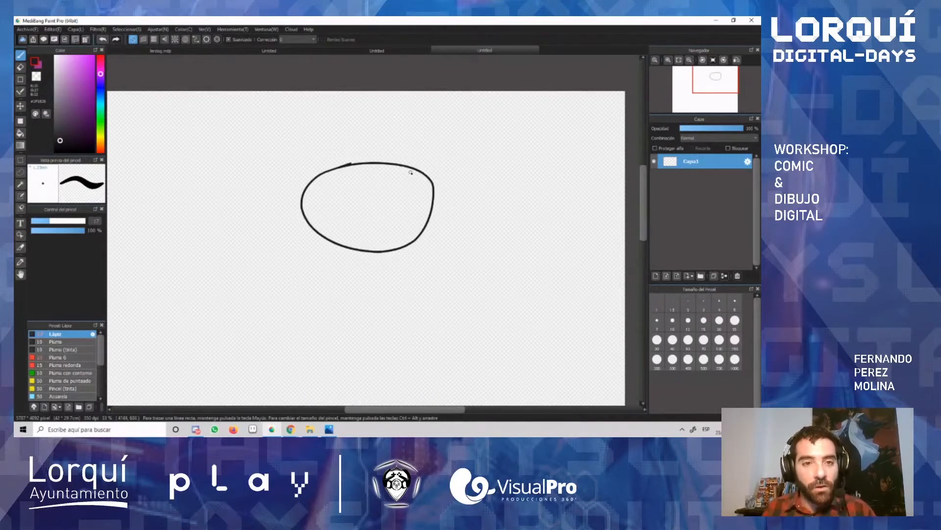
Step: Raise the Corrección to a high value and draw a large circle beside the oval, two small ones above and one below
{"action": "left_click", "coordinate": [314, 40]}
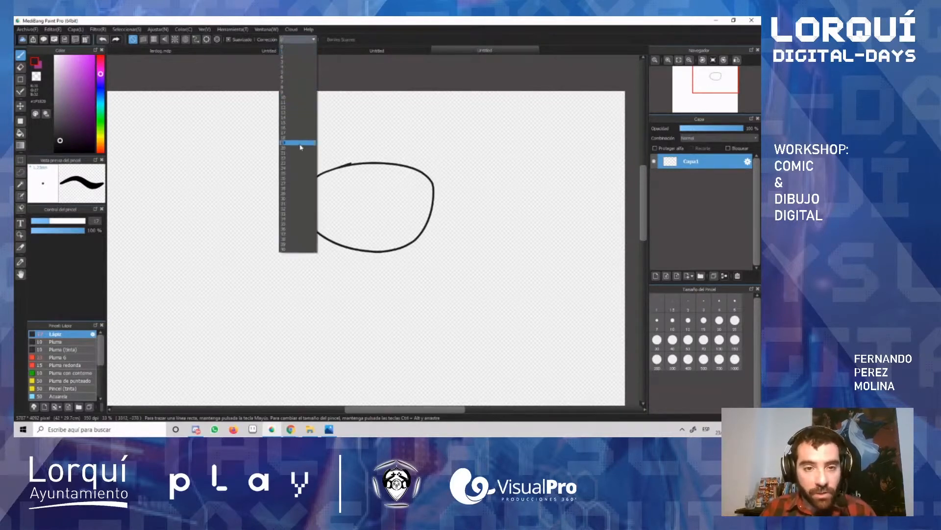
{"action": "left_click", "coordinate": [300, 199]}
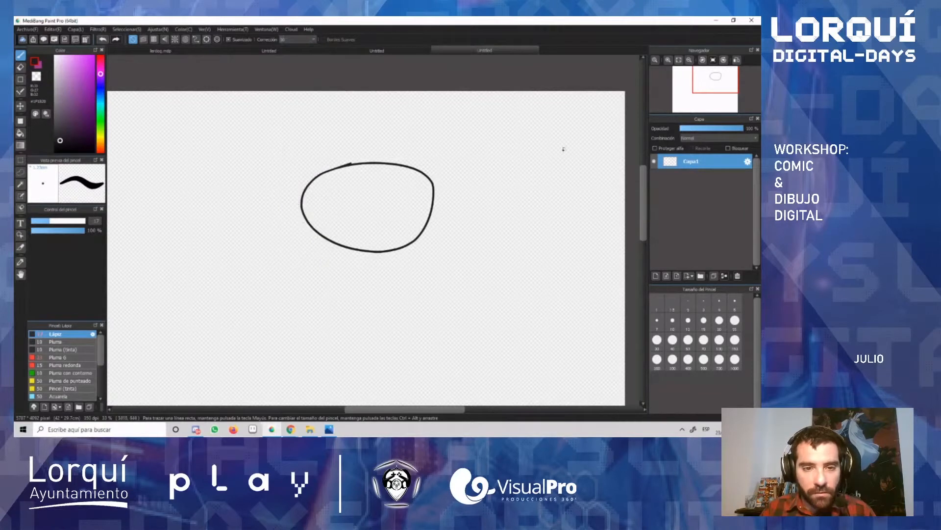
{"action": "mouse_move", "coordinate": [513, 161]}
{"action": "left_mouse_down"}
{"action": "mouse_move", "coordinate": [469, 219]}
{"action": "mouse_move", "coordinate": [521, 257]}
{"action": "mouse_move", "coordinate": [584, 216]}
{"action": "mouse_move", "coordinate": [565, 169]}
{"action": "mouse_move", "coordinate": [504, 161]}
{"action": "left_mouse_up"}
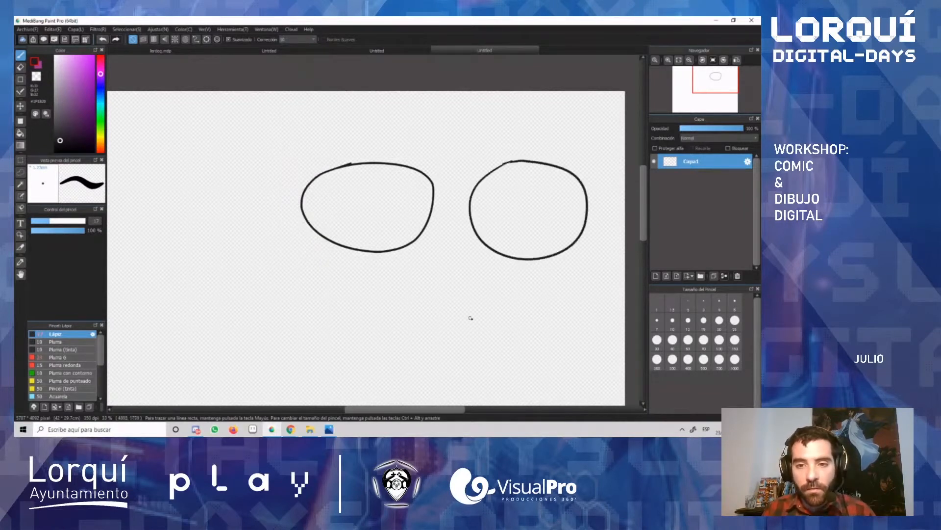
{"action": "mouse_move", "coordinate": [461, 114]}
{"action": "left_mouse_down"}
{"action": "mouse_move", "coordinate": [452, 141]}
{"action": "mouse_move", "coordinate": [481, 142]}
{"action": "mouse_move", "coordinate": [488, 118]}
{"action": "mouse_move", "coordinate": [461, 113]}
{"action": "left_mouse_up"}
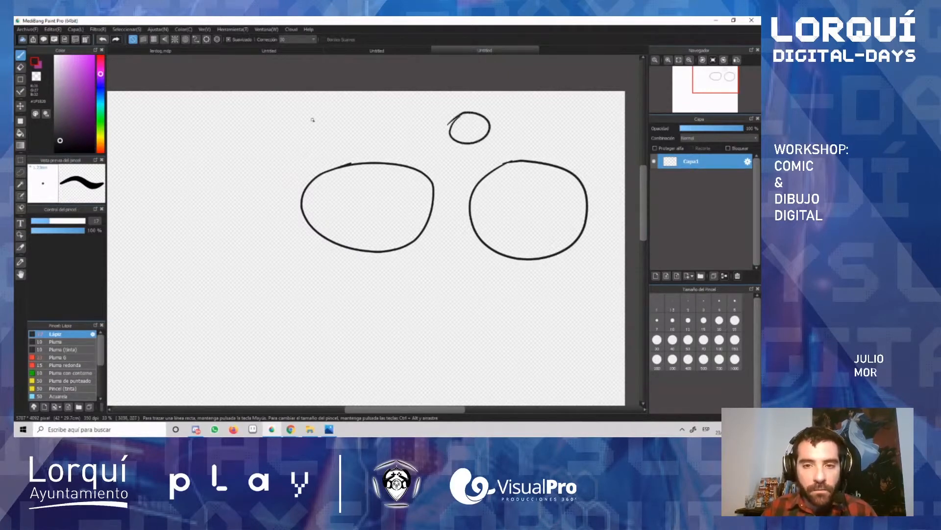
{"action": "mouse_move", "coordinate": [316, 114]}
{"action": "left_mouse_down"}
{"action": "mouse_move", "coordinate": [317, 145]}
{"action": "mouse_move", "coordinate": [338, 145]}
{"action": "mouse_move", "coordinate": [346, 124]}
{"action": "mouse_move", "coordinate": [316, 113]}
{"action": "left_mouse_up"}
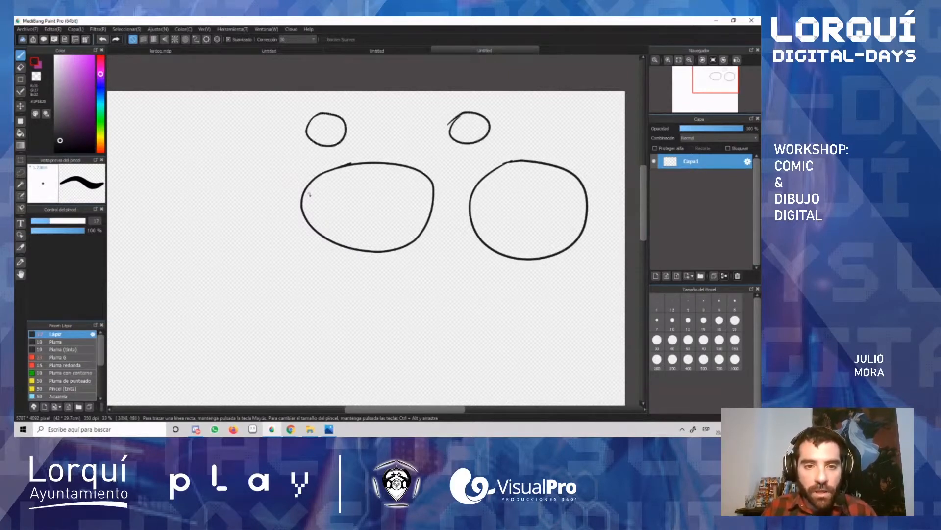
{"action": "mouse_move", "coordinate": [445, 265]}
{"action": "left_mouse_down"}
{"action": "mouse_move", "coordinate": [423, 291]}
{"action": "mouse_move", "coordinate": [455, 310]}
{"action": "mouse_move", "coordinate": [492, 297]}
{"action": "mouse_move", "coordinate": [478, 268]}
{"action": "mouse_move", "coordinate": [434, 273]}
{"action": "left_mouse_up"}
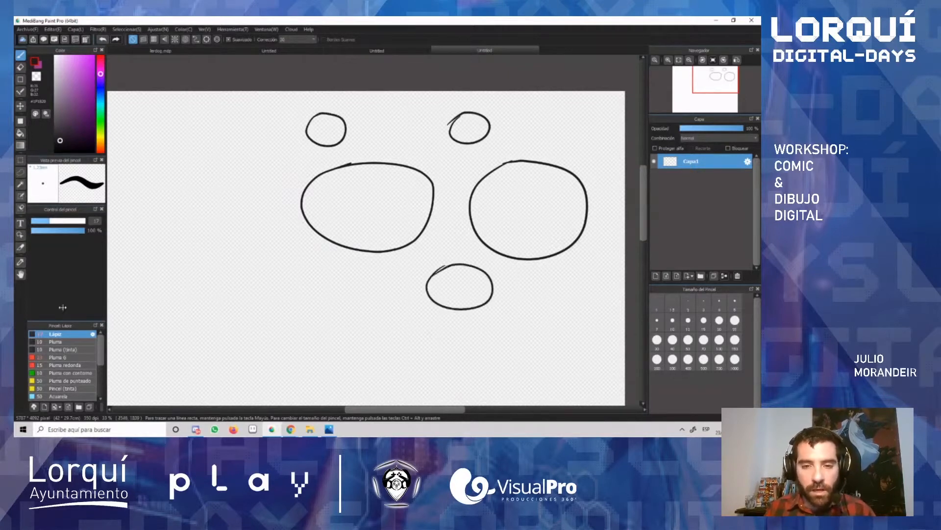
Step: Reduce the Corrección to a low value, handwrite a first name below the large oval, and undo it
{"action": "left_click", "coordinate": [312, 39]}
{"action": "left_click", "coordinate": [292, 51]}
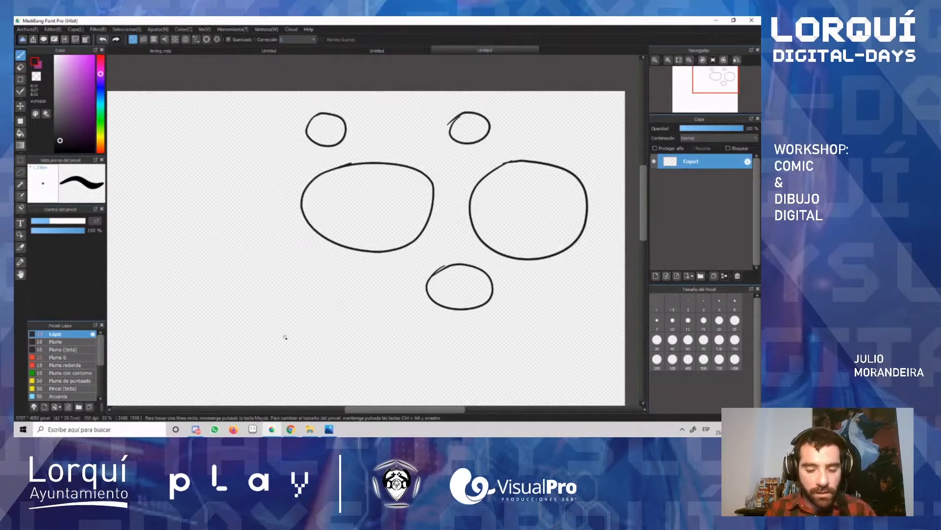
{"action": "mouse_move", "coordinate": [284, 337]}
{"action": "left_mouse_down"}
{"action": "mouse_move", "coordinate": [288, 372]}
{"action": "mouse_move", "coordinate": [300, 309]}
{"action": "mouse_move", "coordinate": [334, 335]}
{"action": "mouse_move", "coordinate": [387, 320]}
{"action": "mouse_move", "coordinate": [406, 336]}
{"action": "mouse_move", "coordinate": [426, 334]}
{"action": "mouse_move", "coordinate": [445, 314]}
{"action": "mouse_move", "coordinate": [497, 318]}
{"action": "left_mouse_up"}
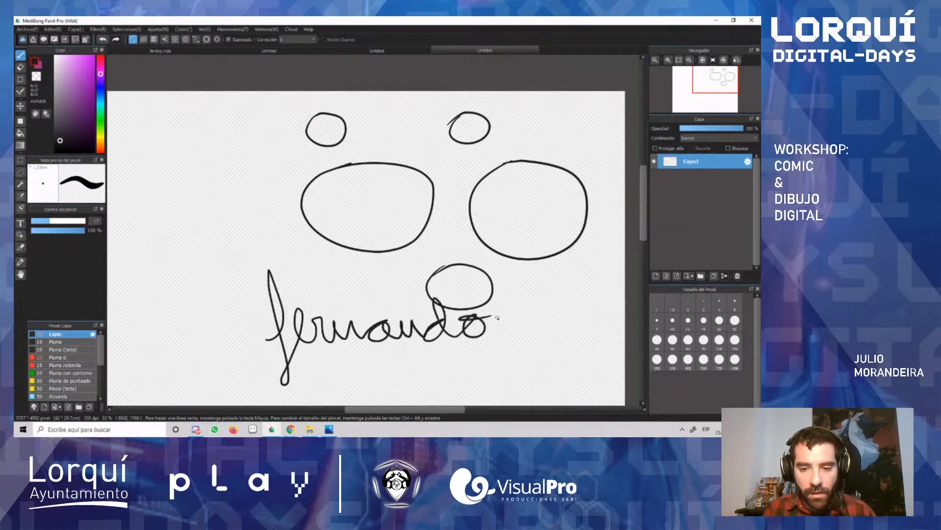
{"action": "key", "text": "ctrl+z"}
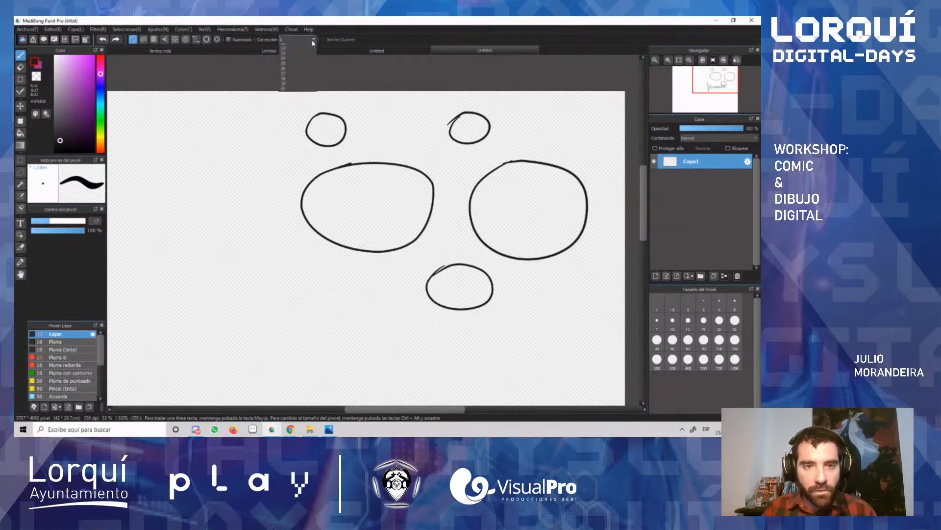
Step: Set the Corrección back to a high value, handwrite part of the same first name, and undo it
{"action": "left_click", "coordinate": [313, 40]}
{"action": "left_click", "coordinate": [296, 201]}
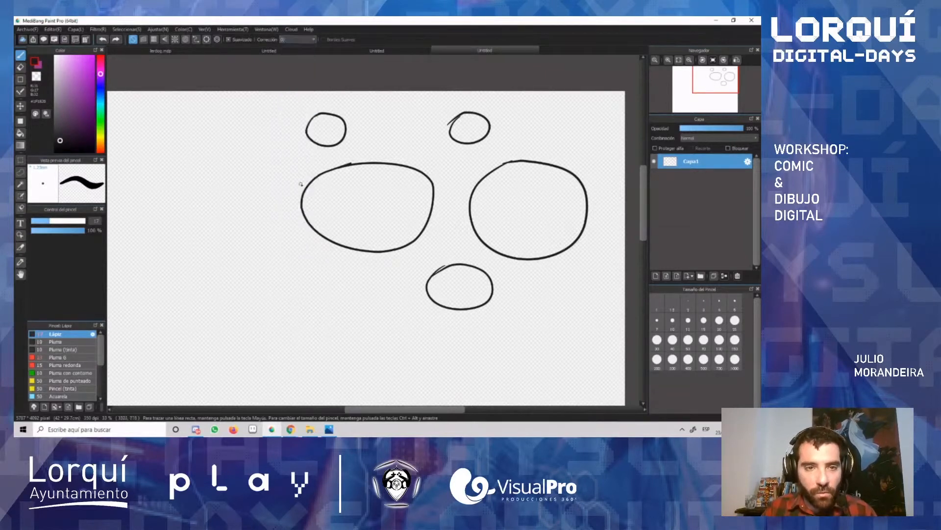
{"action": "mouse_move", "coordinate": [212, 325]}
{"action": "left_mouse_down"}
{"action": "mouse_move", "coordinate": [258, 287]}
{"action": "mouse_move", "coordinate": [256, 352]}
{"action": "mouse_move", "coordinate": [229, 348]}
{"action": "mouse_move", "coordinate": [275, 313]}
{"action": "mouse_move", "coordinate": [261, 306]}
{"action": "mouse_move", "coordinate": [324, 308]}
{"action": "mouse_move", "coordinate": [333, 318]}
{"action": "mouse_move", "coordinate": [363, 307]}
{"action": "mouse_move", "coordinate": [372, 322]}
{"action": "mouse_move", "coordinate": [378, 305]}
{"action": "mouse_move", "coordinate": [401, 310]}
{"action": "left_mouse_up"}
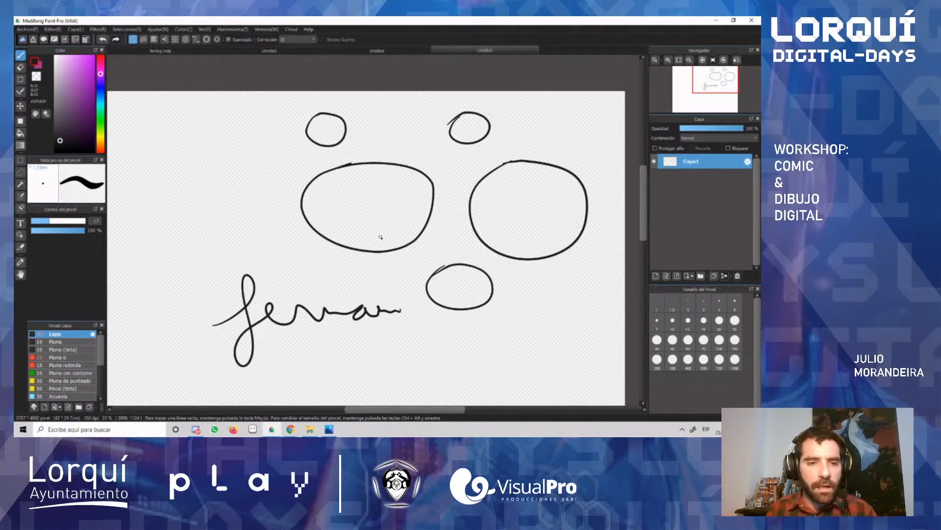
{"action": "key", "text": "ctrl+z"}
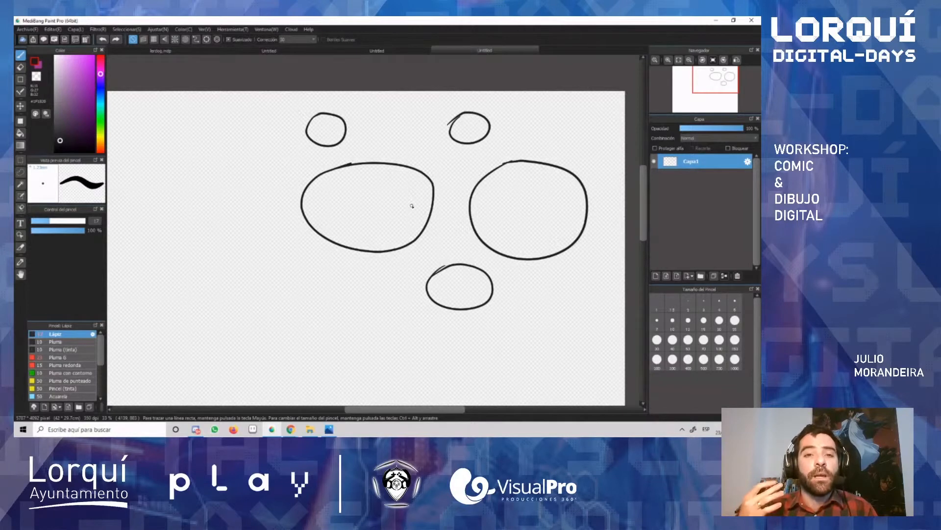
Step: Undo all the ovals and circles until the canvas is blank
{"action": "key", "text": "ctrl+z"}
{"action": "key", "text": "ctrl+z"}
{"action": "key", "text": "ctrl+z"}
{"action": "key", "text": "ctrl+z"}
{"action": "key", "text": "ctrl+z"}
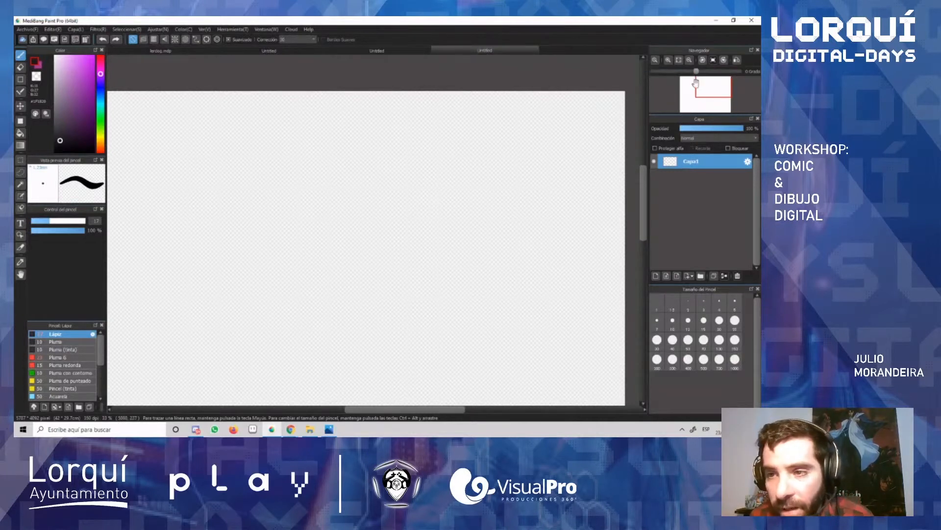
Step: Draw a large looping curve with the Lápiz brush and return the Corrección to a low value
{"action": "mouse_move", "coordinate": [390, 170]}
{"action": "left_mouse_down"}
{"action": "mouse_move", "coordinate": [377, 205]}
{"action": "mouse_move", "coordinate": [439, 293]}
{"action": "mouse_move", "coordinate": [404, 178]}
{"action": "left_mouse_up"}
{"action": "left_click", "coordinate": [315, 42]}
{"action": "left_click", "coordinate": [306, 54]}
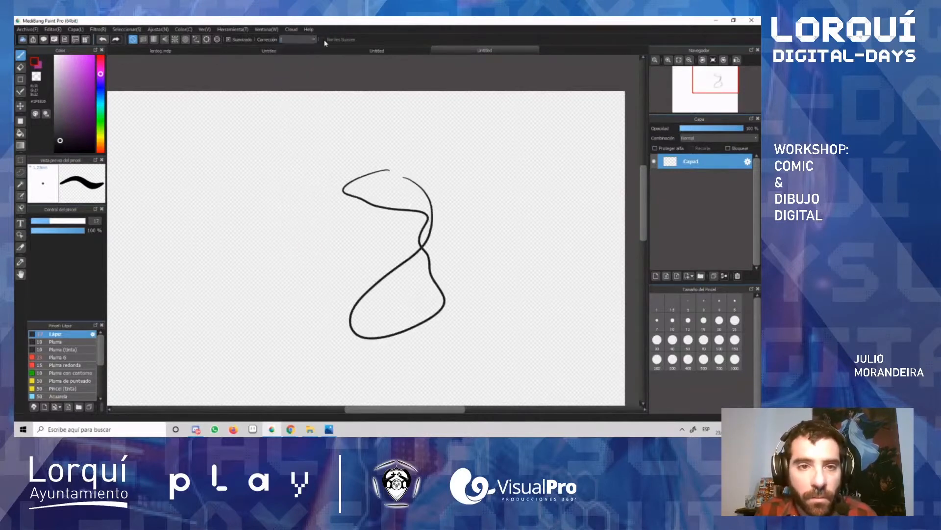
Step: Pan around the canvas using the navigator preview and fit the whole canvas to the window
{"action": "mouse_move", "coordinate": [709, 92]}
{"action": "left_mouse_down"}
{"action": "mouse_move", "coordinate": [698, 101]}
{"action": "mouse_move", "coordinate": [708, 91]}
{"action": "left_mouse_up"}
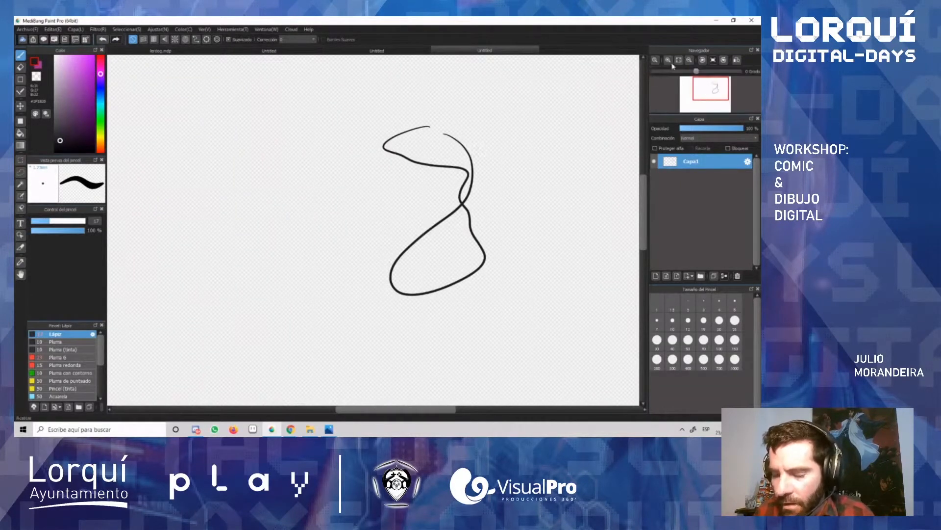
{"action": "left_click", "coordinate": [680, 61]}
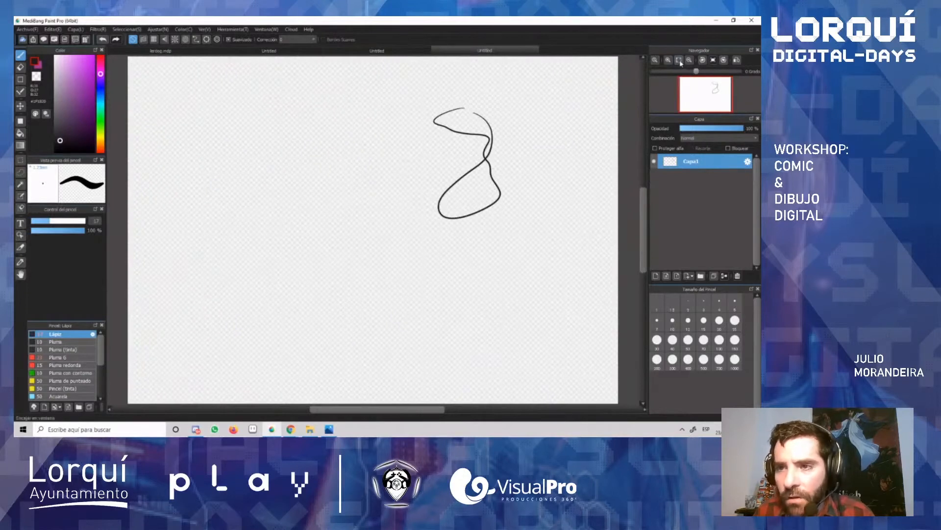
{"action": "left_click_drag", "start_coordinate": [729, 85], "coordinate": [669, 98]}
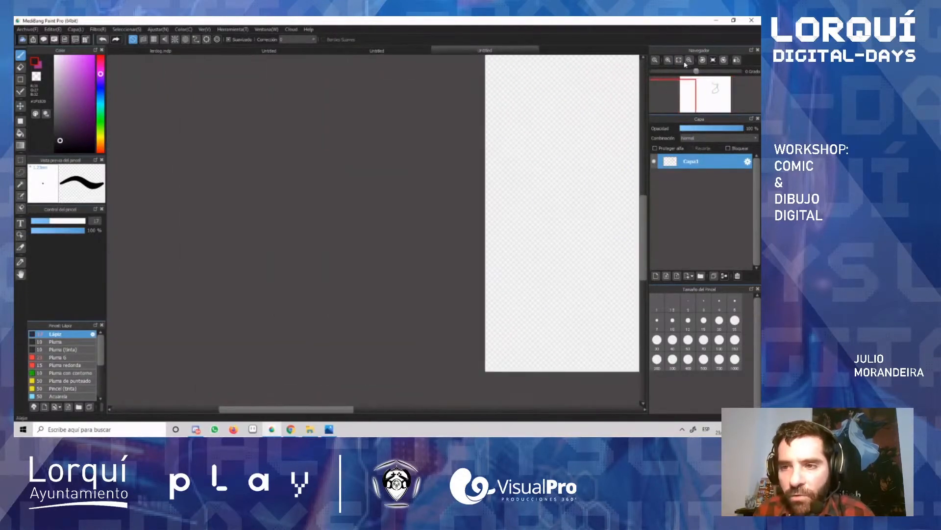
{"action": "left_click", "coordinate": [679, 62]}
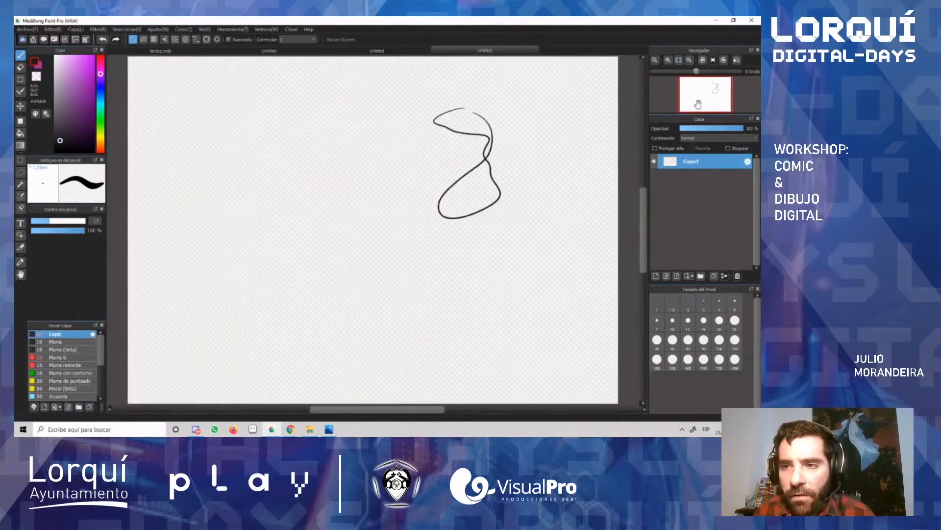
Step: Rotate the canvas view to the left in increments, going through 180 degrees and beyond
{"action": "left_click", "coordinate": [703, 60]}
{"action": "left_click", "coordinate": [703, 61]}
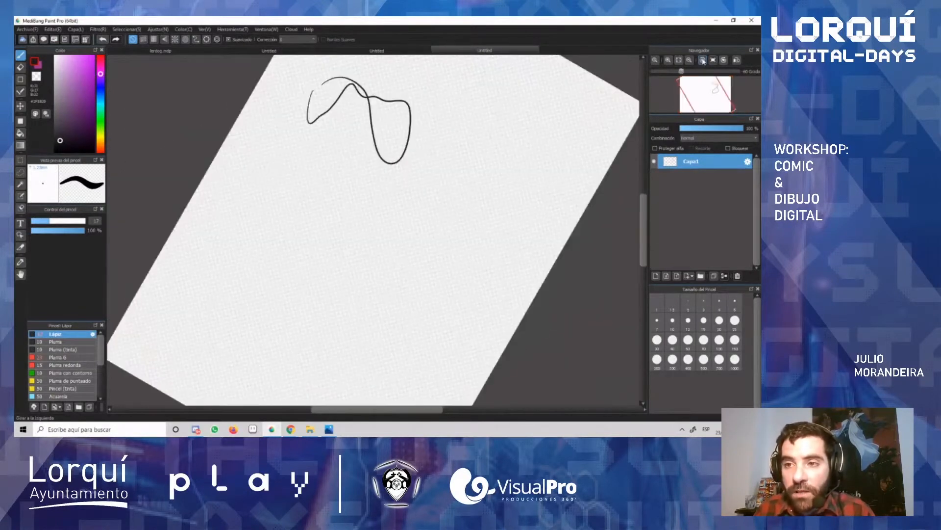
{"action": "left_click", "coordinate": [703, 60]}
{"action": "left_click", "coordinate": [703, 61]}
{"action": "left_click", "coordinate": [703, 61]}
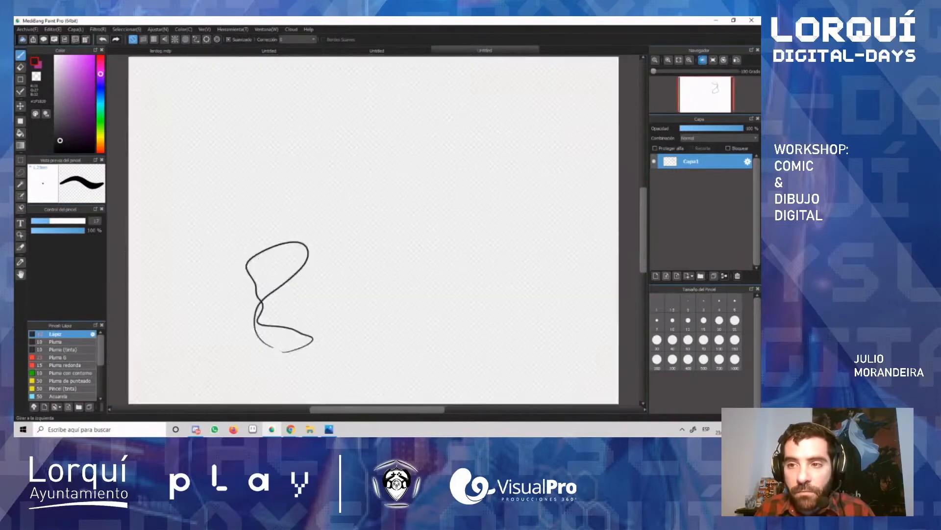
{"action": "left_click", "coordinate": [703, 61]}
{"action": "left_click", "coordinate": [703, 61]}
{"action": "left_click", "coordinate": [703, 61]}
{"action": "left_click", "coordinate": [703, 61]}
Step: Rotate the view to the right back to 180 degrees, and bring the canvas upright with left rotations
{"action": "left_click", "coordinate": [723, 62]}
{"action": "left_click", "coordinate": [723, 61]}
{"action": "left_click", "coordinate": [723, 61]}
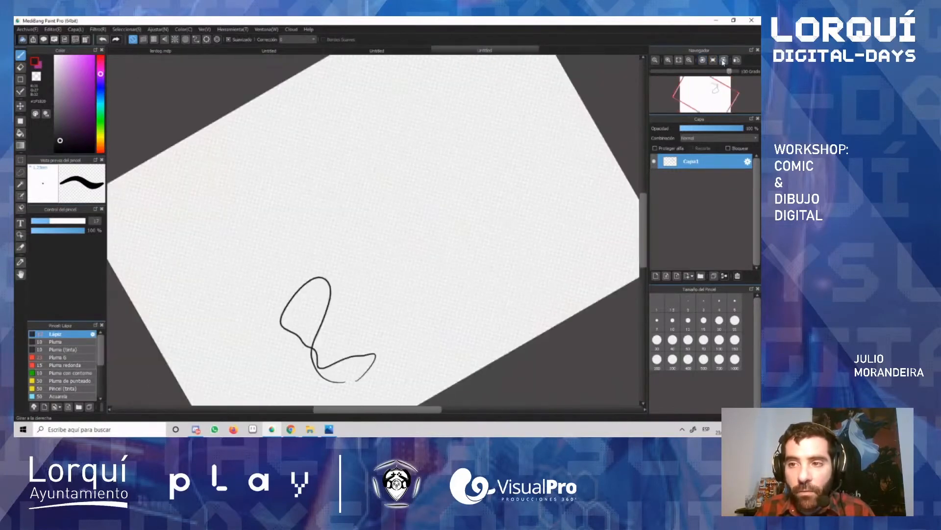
{"action": "left_click", "coordinate": [724, 61]}
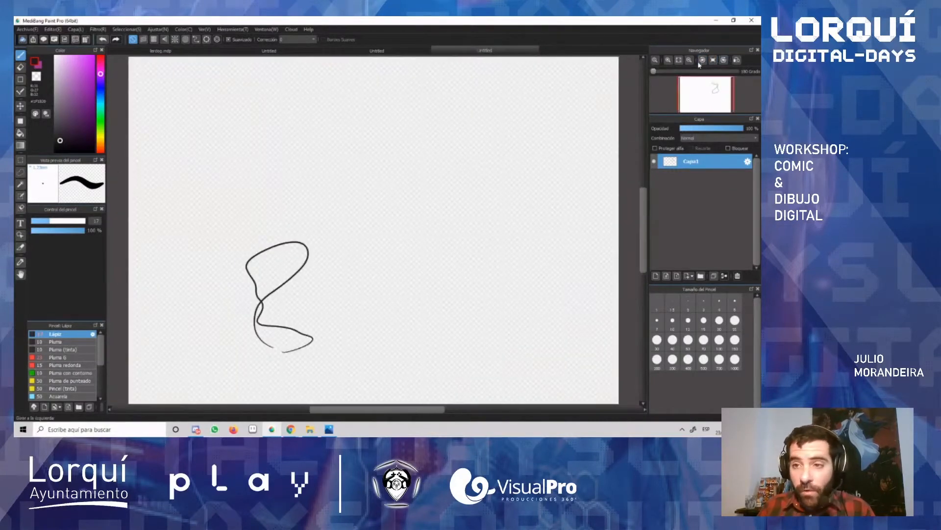
{"action": "left_click", "coordinate": [703, 61]}
{"action": "left_click", "coordinate": [703, 61]}
{"action": "left_click", "coordinate": [703, 61]}
{"action": "left_click", "coordinate": [703, 61]}
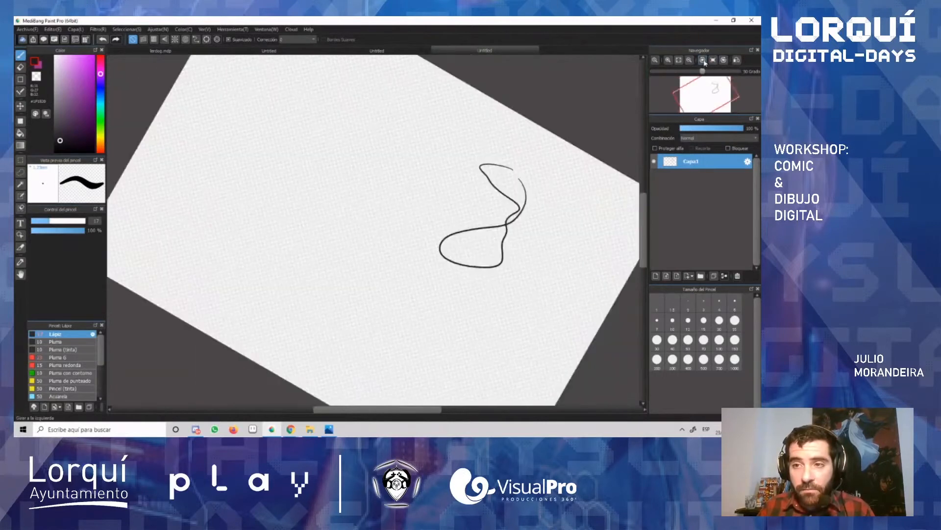
{"action": "left_click", "coordinate": [703, 61]}
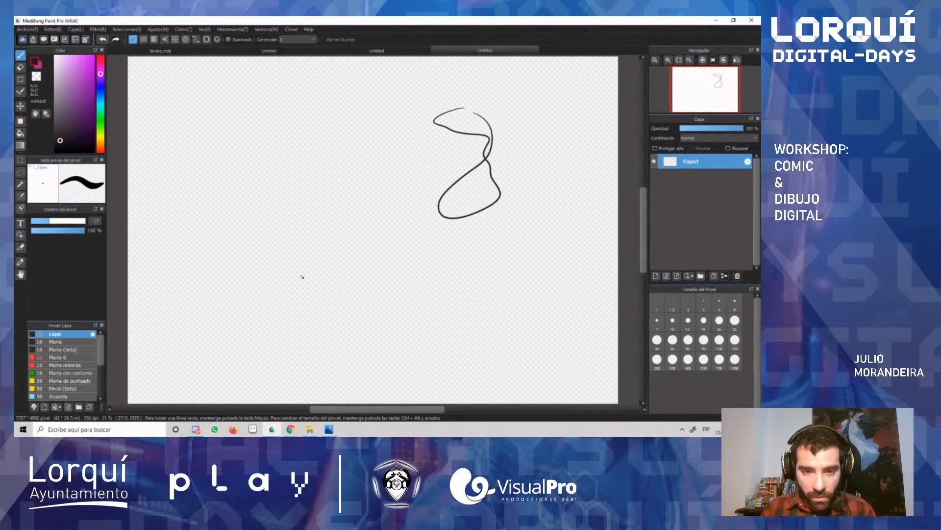
Step: Draw two parallel slanted strokes near the canvas centre and try rotating the view right and back to 0 degrees
{"action": "mouse_move", "coordinate": [302, 277]}
{"action": "left_mouse_down"}
{"action": "mouse_move", "coordinate": [350, 213]}
{"action": "mouse_move", "coordinate": [368, 251]}
{"action": "mouse_move", "coordinate": [351, 289]}
{"action": "left_mouse_up"}
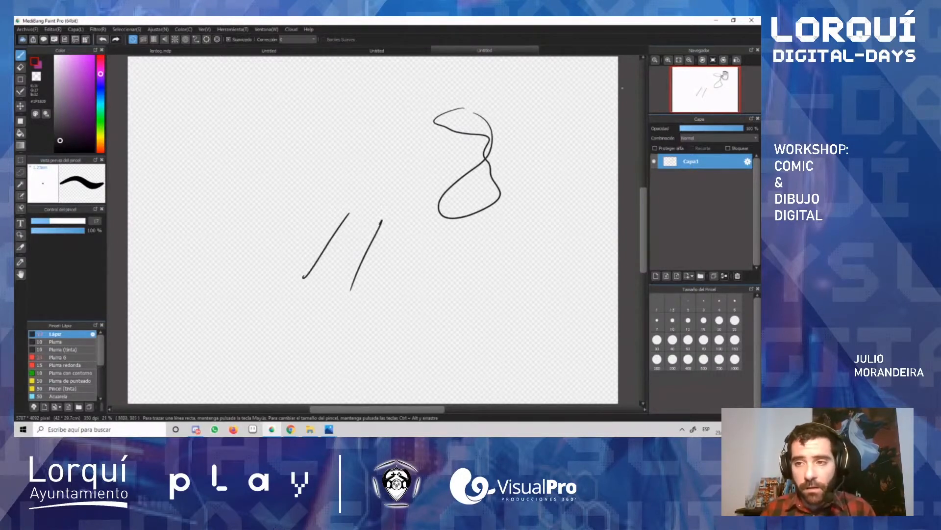
{"action": "left_click", "coordinate": [724, 60]}
{"action": "left_click", "coordinate": [724, 60]}
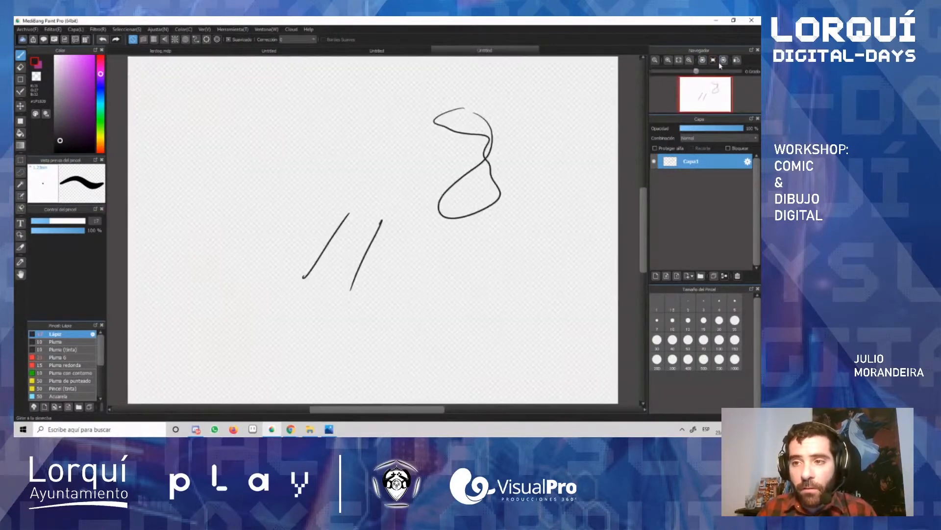
{"action": "left_click", "coordinate": [724, 62]}
{"action": "left_click", "coordinate": [703, 61]}
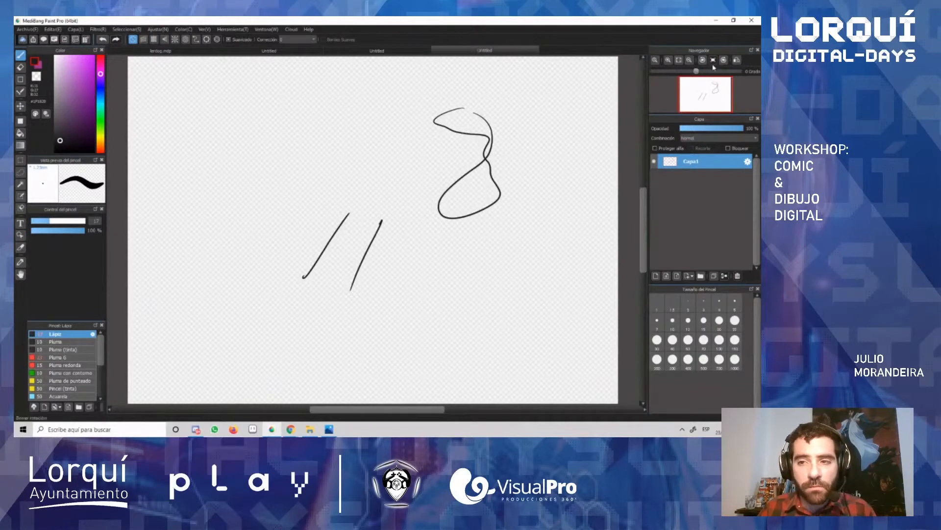
Step: Flip the canvas view horizontally several times to compare the mirrored drawing, ending in the original orientation
{"action": "left_click", "coordinate": [738, 60]}
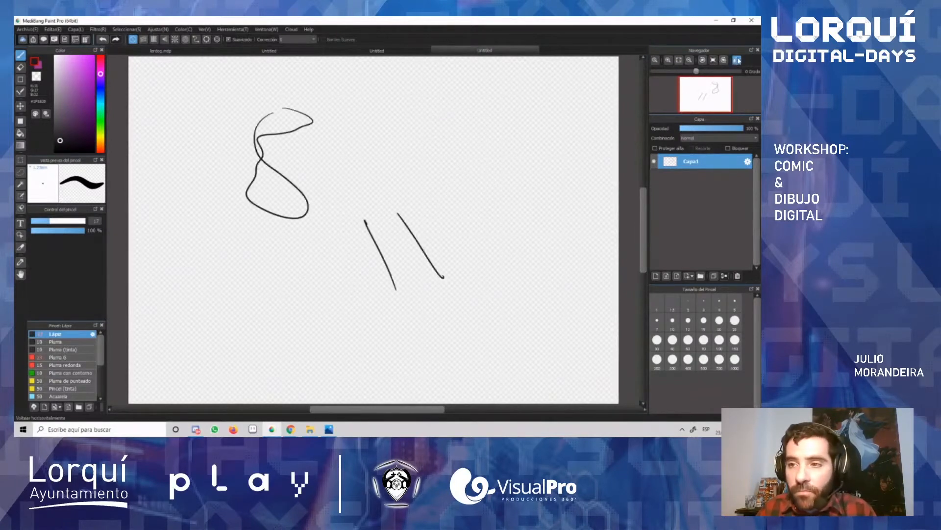
{"action": "left_click", "coordinate": [738, 60]}
{"action": "left_click", "coordinate": [738, 60]}
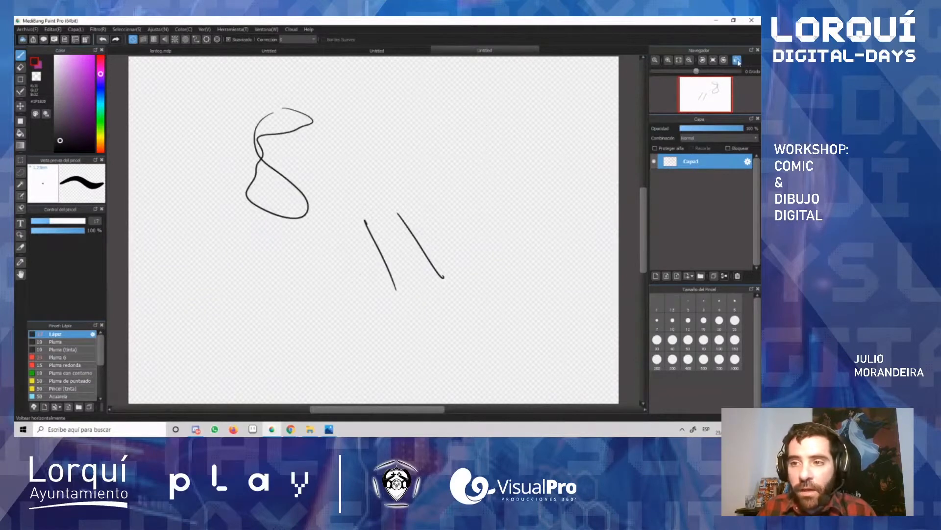
{"action": "left_click", "coordinate": [738, 60]}
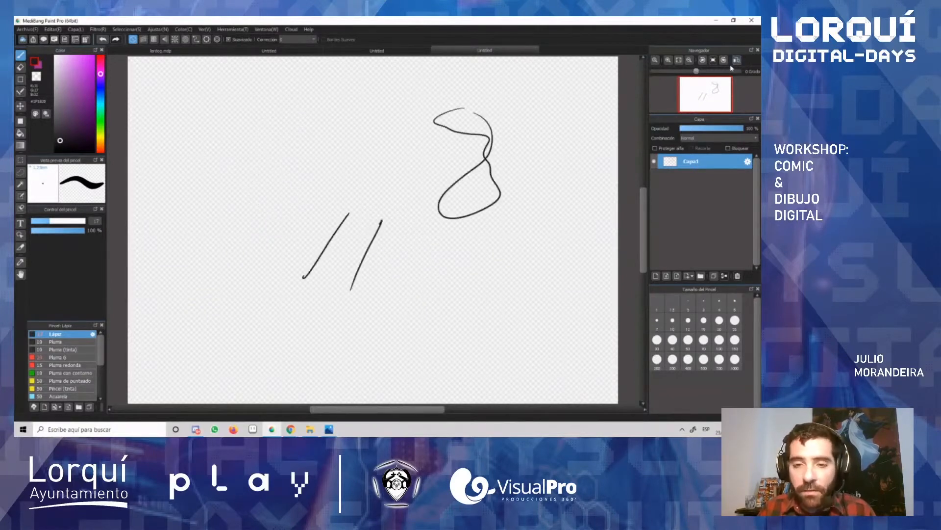
Step: Erase the looping curve and slanted strokes with a rectangular selection around them, and clear the selection
{"action": "key", "text": "m"}
{"action": "mouse_move", "coordinate": [540, 95]}
{"action": "left_mouse_down"}
{"action": "mouse_move", "coordinate": [388, 298]}
{"action": "mouse_move", "coordinate": [142, 336]}
{"action": "left_mouse_up"}
{"action": "key", "text": "Delete"}
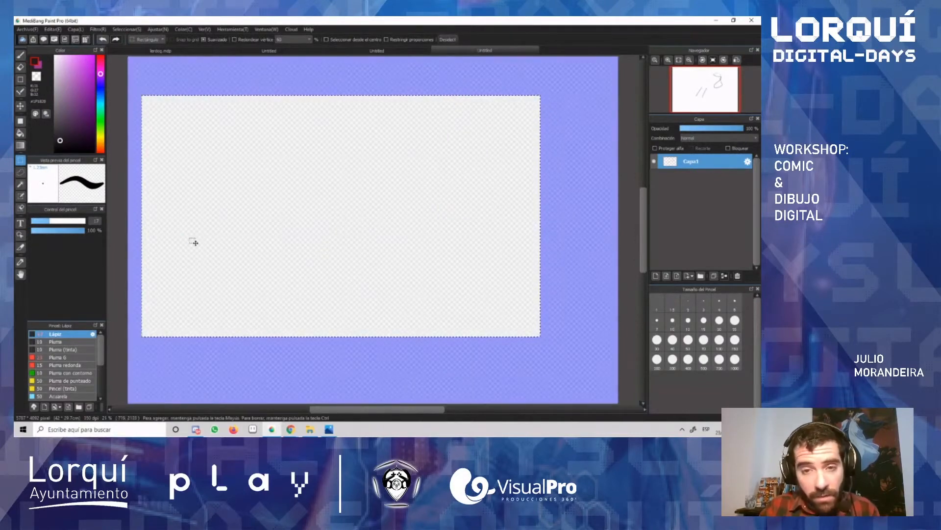
{"action": "key", "text": "ctrl+d"}
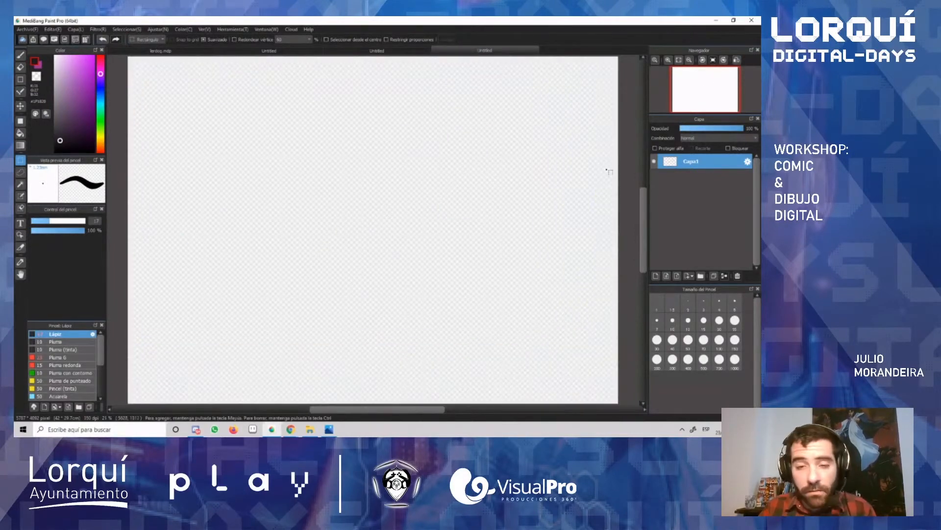
Step: Raise the brush's Corrección value and draw two round eyes and a pointed nose with the Lápiz brush
{"action": "scroll", "coordinate": [583, 212], "scroll_direction": "down", "scroll_amount": 1}
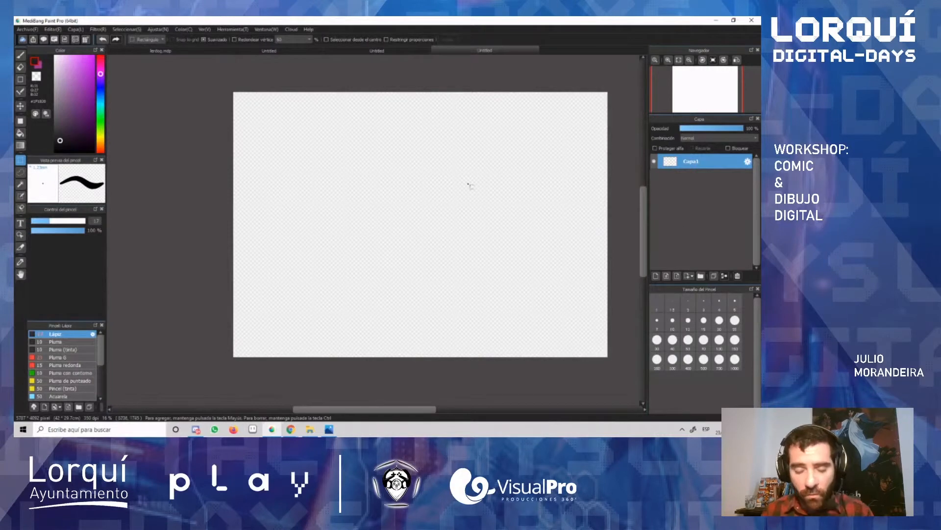
{"action": "key", "text": "b"}
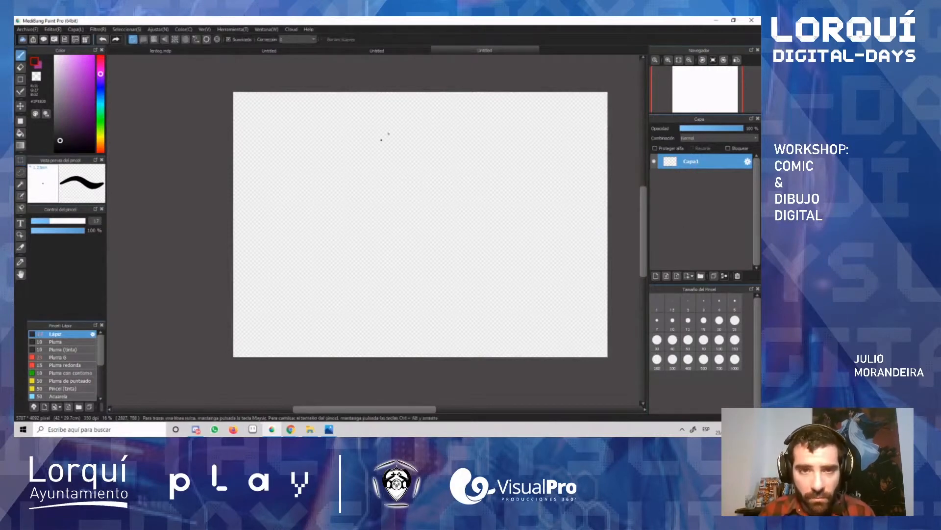
{"action": "left_click", "coordinate": [297, 39]}
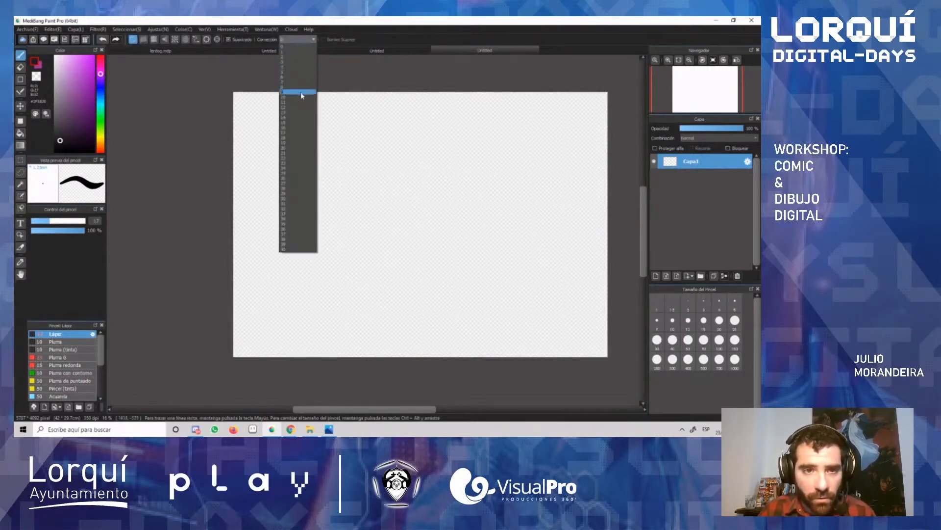
{"action": "left_click", "coordinate": [301, 94]}
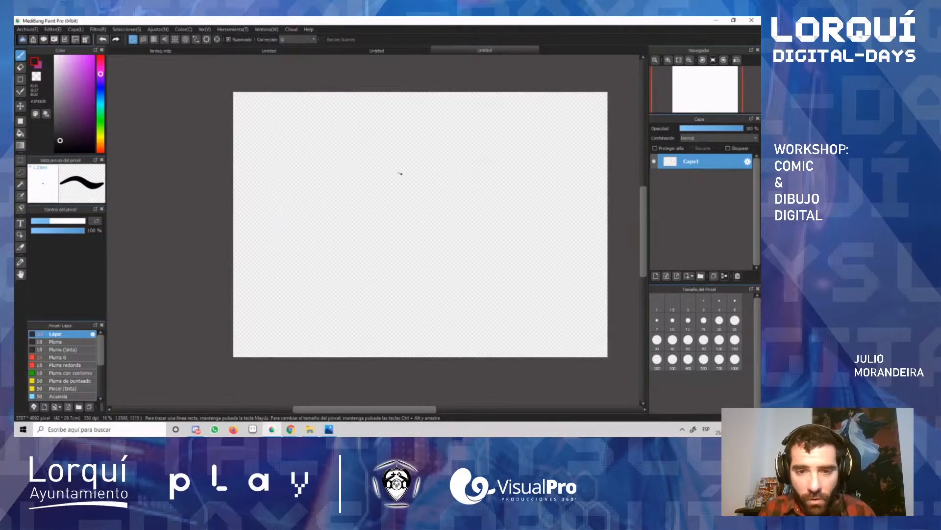
{"action": "mouse_move", "coordinate": [393, 165]}
{"action": "left_mouse_down"}
{"action": "mouse_move", "coordinate": [369, 185]}
{"action": "mouse_move", "coordinate": [404, 208]}
{"action": "mouse_move", "coordinate": [416, 173]}
{"action": "mouse_move", "coordinate": [375, 169]}
{"action": "mouse_move", "coordinate": [450, 205]}
{"action": "mouse_move", "coordinate": [447, 167]}
{"action": "left_mouse_up"}
{"action": "left_click_drag", "start_coordinate": [426, 205], "coordinate": [426, 220]}
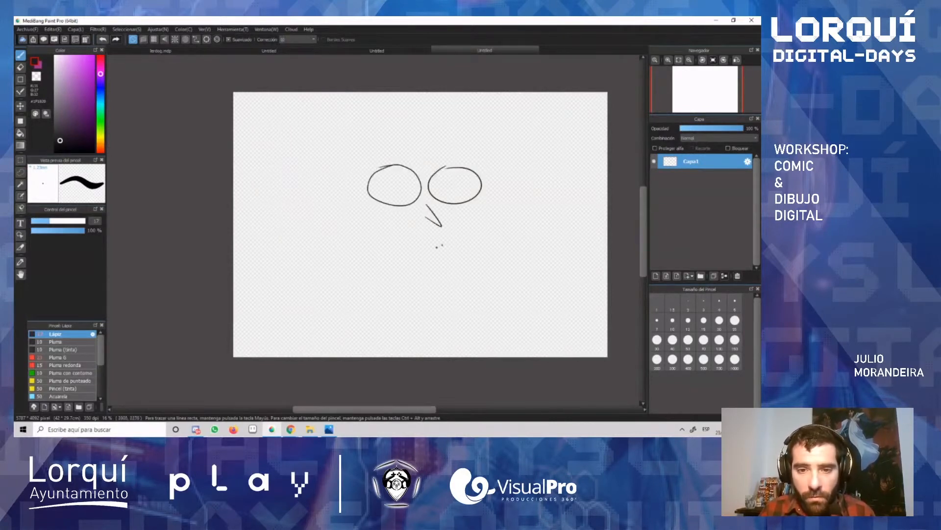
Step: Complete the cartoon face with a narrower redrawn jawline, an ear, a smiling mouth, pupils and eyebrows
{"action": "mouse_move", "coordinate": [485, 171]}
{"action": "left_mouse_down"}
{"action": "mouse_move", "coordinate": [491, 182]}
{"action": "mouse_move", "coordinate": [431, 290]}
{"action": "mouse_move", "coordinate": [299, 218]}
{"action": "left_mouse_up"}
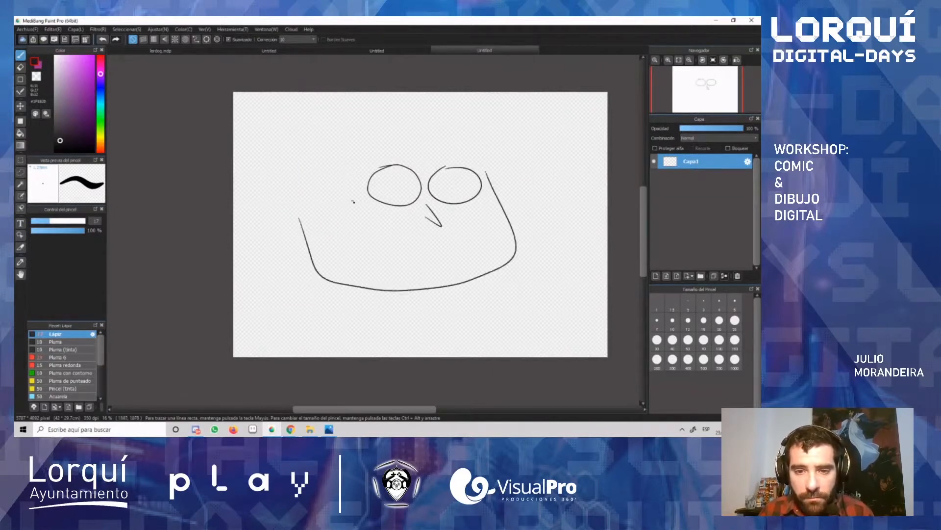
{"action": "key", "text": "ctrl+z"}
{"action": "mouse_move", "coordinate": [485, 171]}
{"action": "left_mouse_down"}
{"action": "mouse_move", "coordinate": [505, 241]}
{"action": "mouse_move", "coordinate": [326, 260]}
{"action": "mouse_move", "coordinate": [328, 224]}
{"action": "mouse_move", "coordinate": [326, 234]}
{"action": "mouse_move", "coordinate": [314, 210]}
{"action": "mouse_move", "coordinate": [322, 220]}
{"action": "left_mouse_up"}
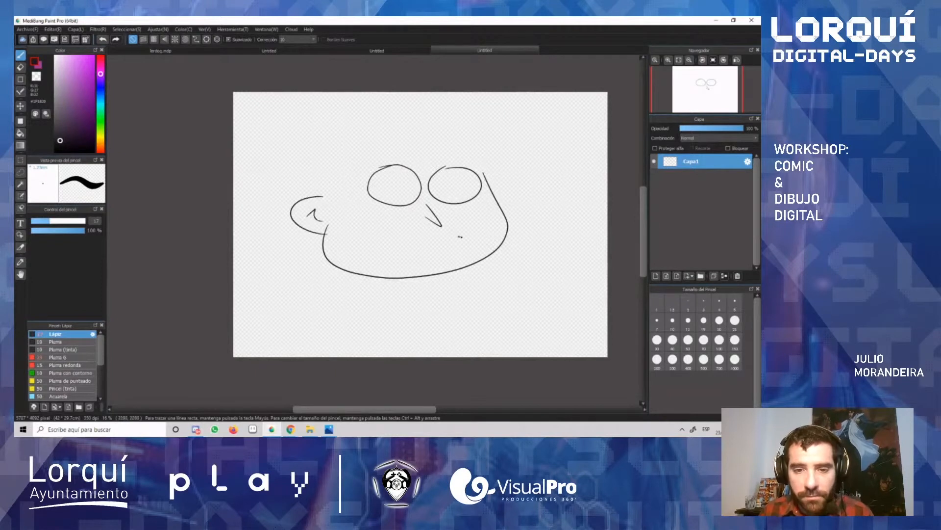
{"action": "left_click_drag", "start_coordinate": [381, 239], "coordinate": [466, 229]}
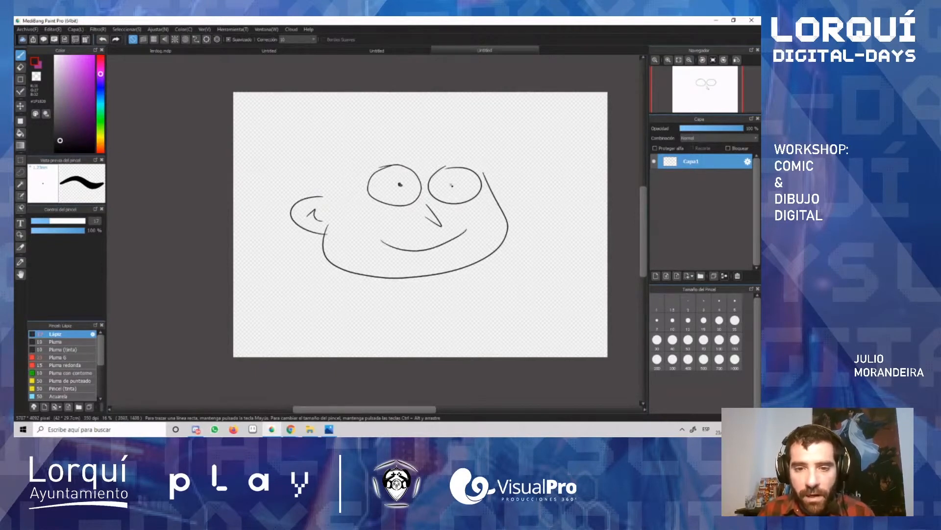
{"action": "left_click_drag", "start_coordinate": [364, 162], "coordinate": [468, 156]}
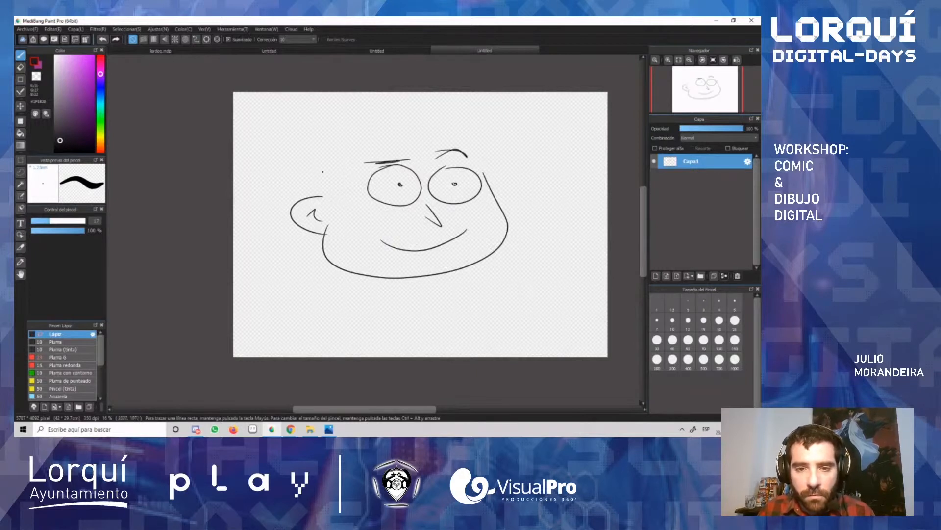
Step: Draw hair with a wavy fringe above the face and join it to the cheek with a short side line
{"action": "mouse_move", "coordinate": [333, 201]}
{"action": "left_mouse_down"}
{"action": "mouse_move", "coordinate": [336, 162]}
{"action": "mouse_move", "coordinate": [446, 137]}
{"action": "mouse_move", "coordinate": [300, 135]}
{"action": "mouse_move", "coordinate": [322, 194]}
{"action": "left_mouse_up"}
{"action": "left_click_drag", "start_coordinate": [478, 139], "coordinate": [496, 182]}
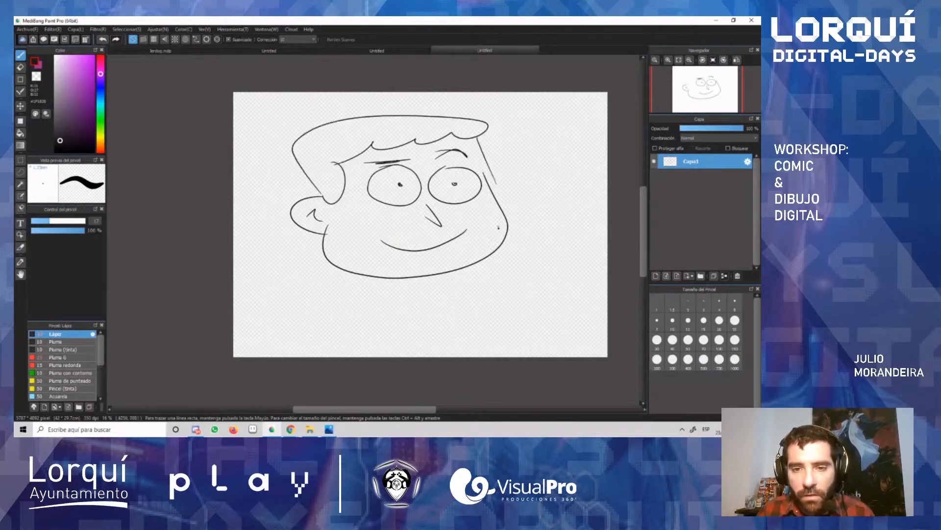
{"action": "key", "text": "ctrl+z"}
{"action": "left_click_drag", "start_coordinate": [475, 139], "coordinate": [484, 183]}
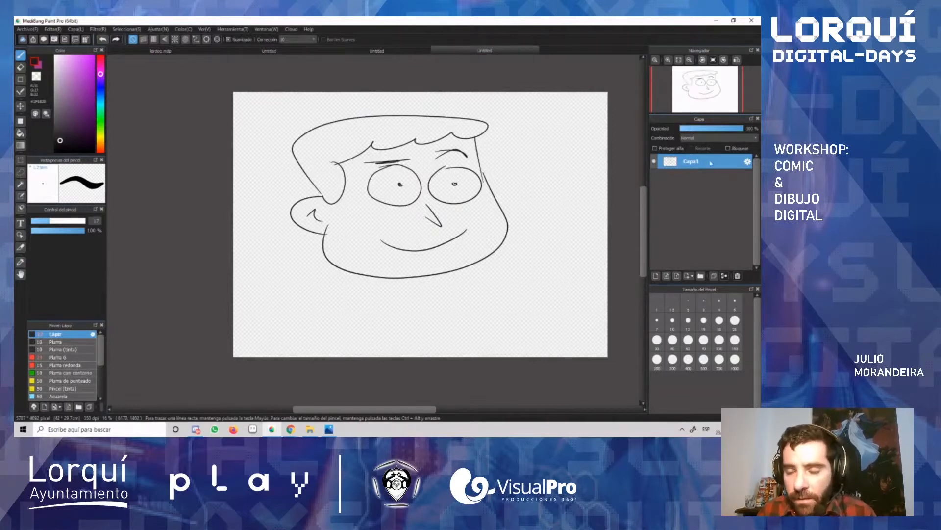
Step: Toggle the visibility of the Capa1 drawing layer off and on, and add a new layer above it
{"action": "left_click", "coordinate": [657, 165]}
{"action": "left_click", "coordinate": [655, 165]}
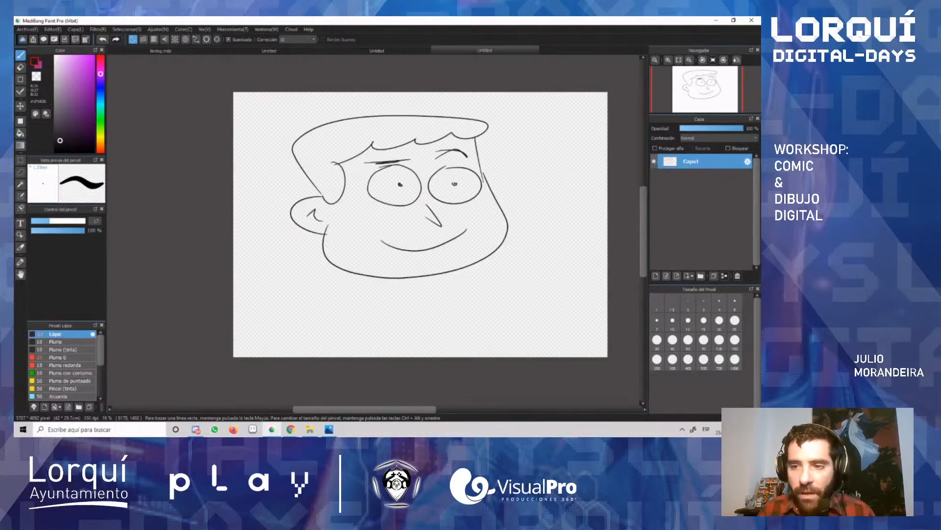
{"action": "left_click", "coordinate": [656, 276]}
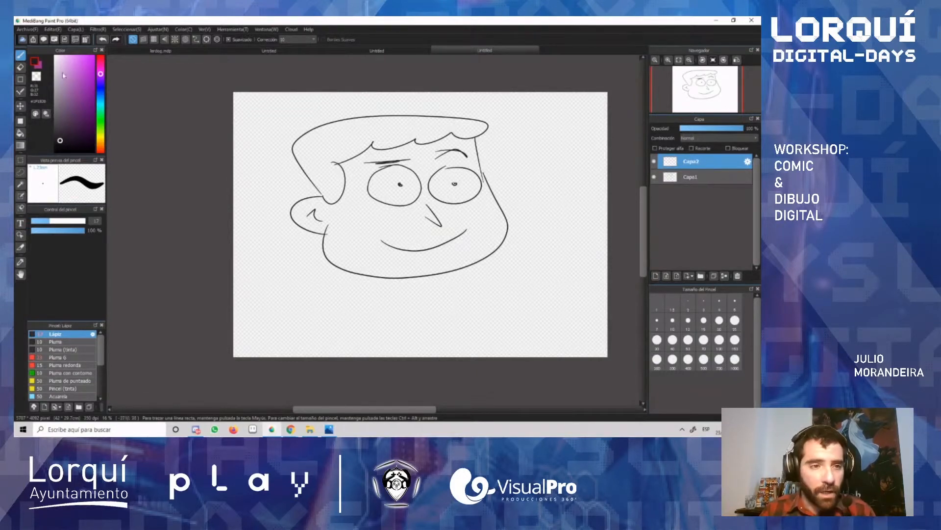
Step: Pick a medium purple, enlarge the brush and scribble over the right-hand eye and eyebrow on the new layer
{"action": "left_click", "coordinate": [78, 87]}
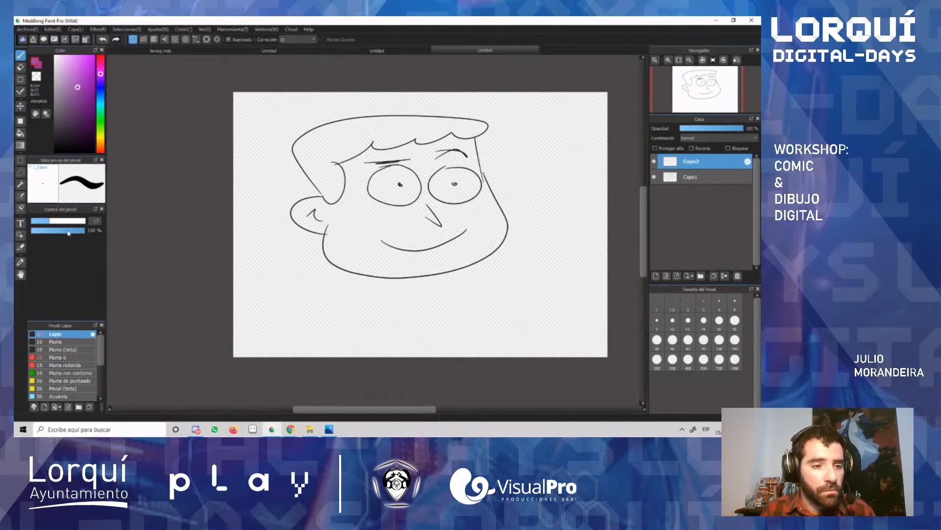
{"action": "left_click_drag", "start_coordinate": [59, 224], "coordinate": [67, 222]}
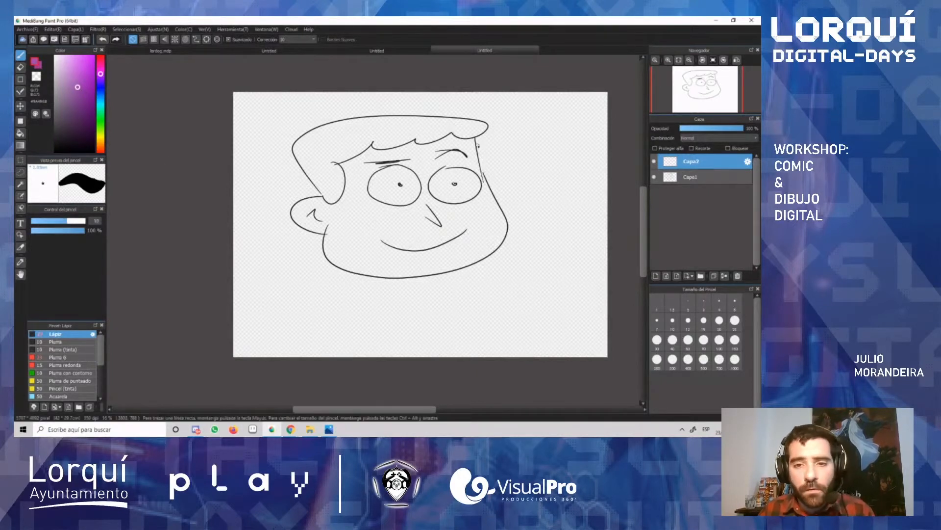
{"action": "mouse_move", "coordinate": [422, 189]}
{"action": "left_mouse_down"}
{"action": "mouse_move", "coordinate": [504, 136]}
{"action": "mouse_move", "coordinate": [456, 154]}
{"action": "mouse_move", "coordinate": [502, 149]}
{"action": "mouse_move", "coordinate": [445, 161]}
{"action": "mouse_move", "coordinate": [500, 156]}
{"action": "mouse_move", "coordinate": [483, 171]}
{"action": "left_mouse_up"}
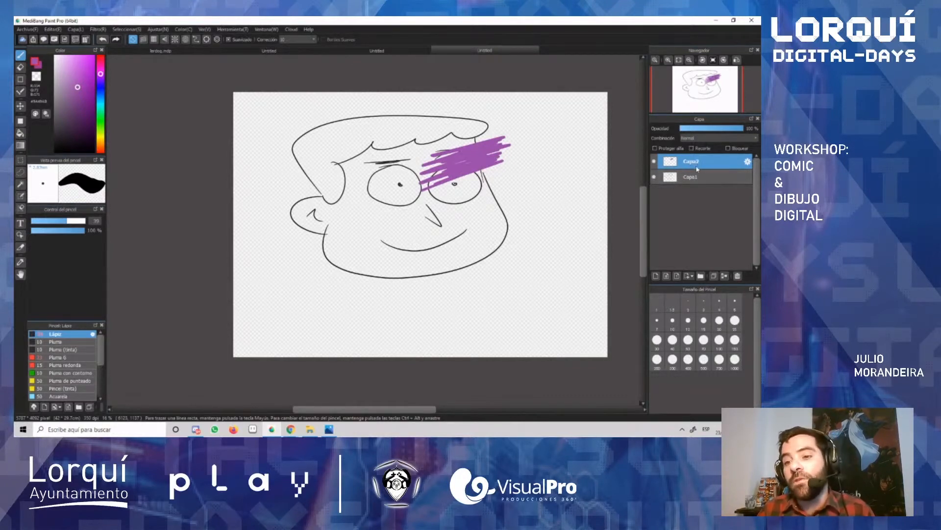
Step: Move the purple layer below the Capa1 line art, and toggle the visibility of Capa1 off and on
{"action": "left_click_drag", "start_coordinate": [704, 177], "coordinate": [708, 185]}
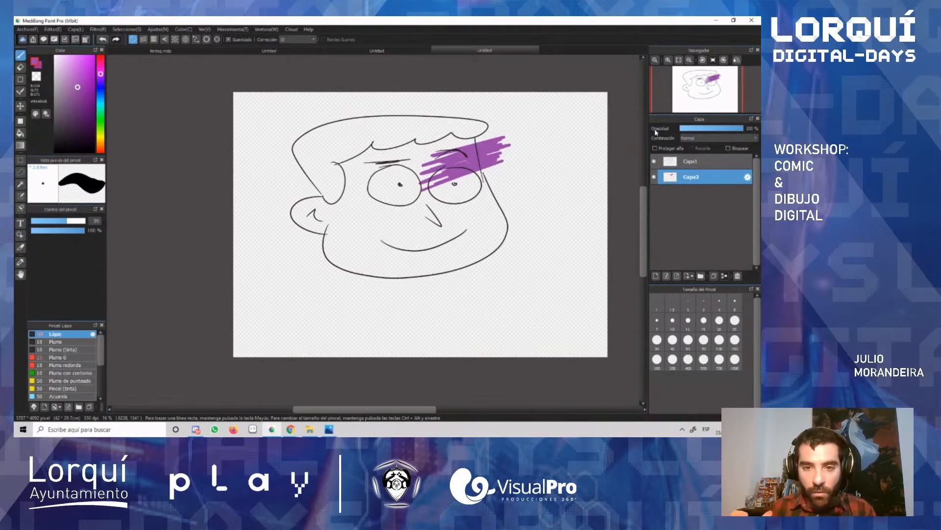
{"action": "left_click", "coordinate": [694, 164]}
{"action": "left_click", "coordinate": [654, 161]}
{"action": "left_click", "coordinate": [655, 161]}
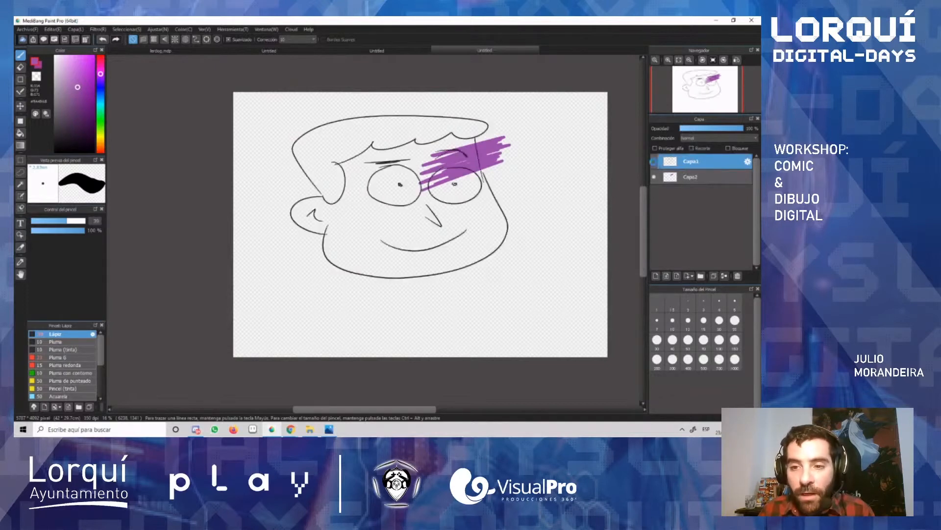
{"action": "left_click", "coordinate": [654, 162]}
{"action": "left_click", "coordinate": [654, 162]}
Step: Rename the Capa1 line-art layer as Cara
{"action": "left_click", "coordinate": [747, 162]}
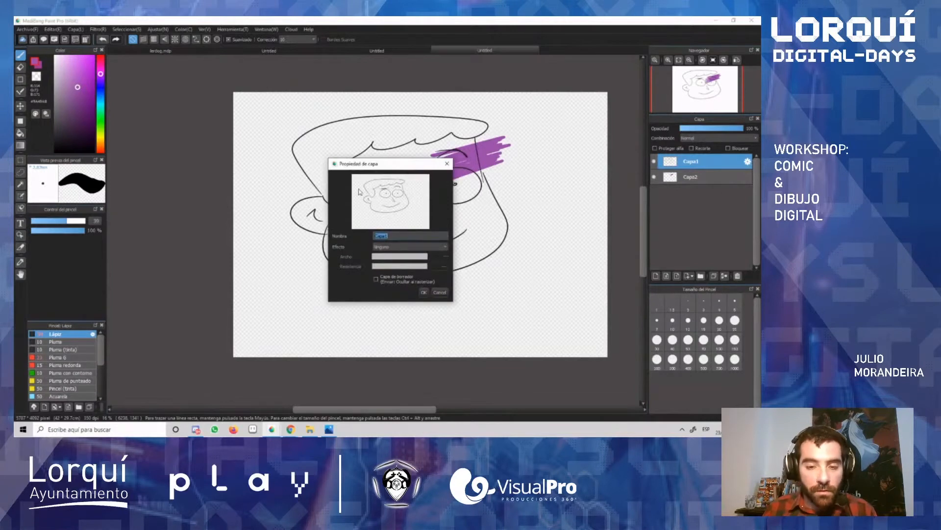
{"action": "type", "text": "L"}
{"action": "key", "text": "Return"}
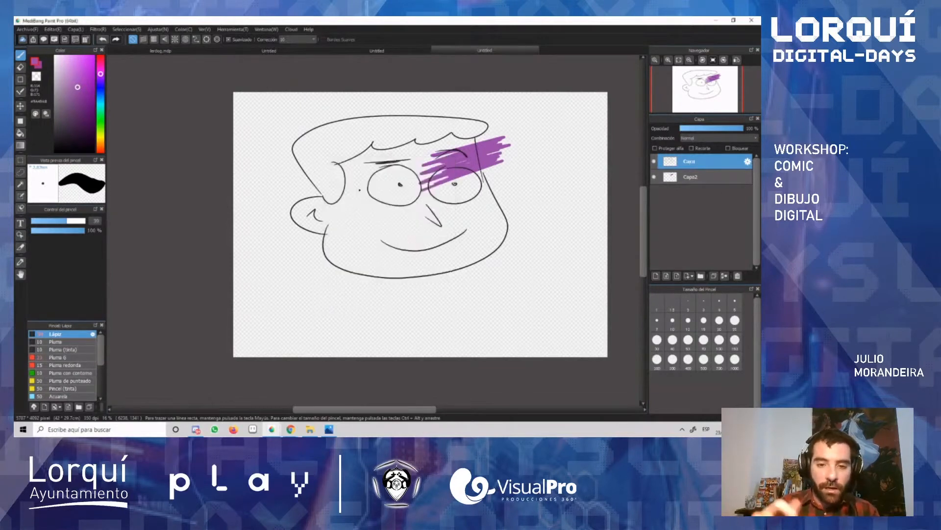
Step: Rename the purple scribble layer as color
{"action": "double_click", "coordinate": [692, 177]}
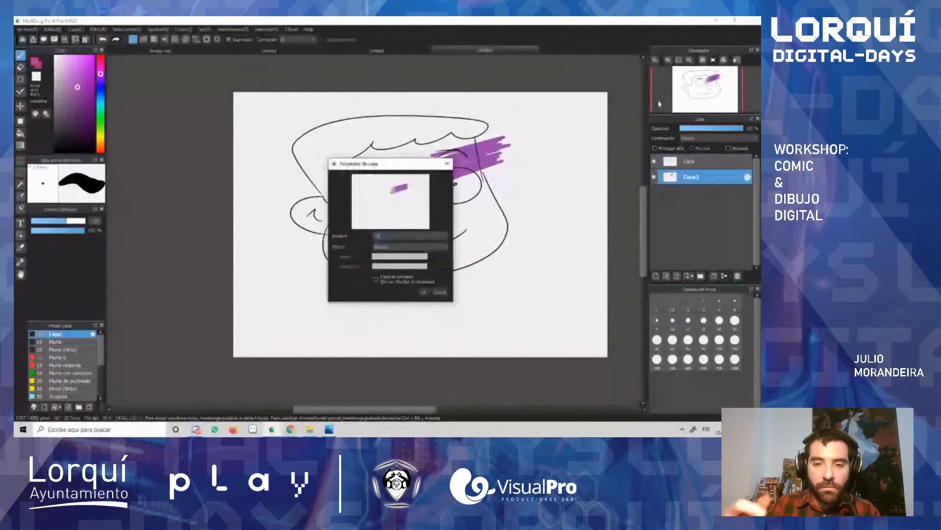
{"action": "type", "text": "color"}
{"action": "key", "text": "Return"}
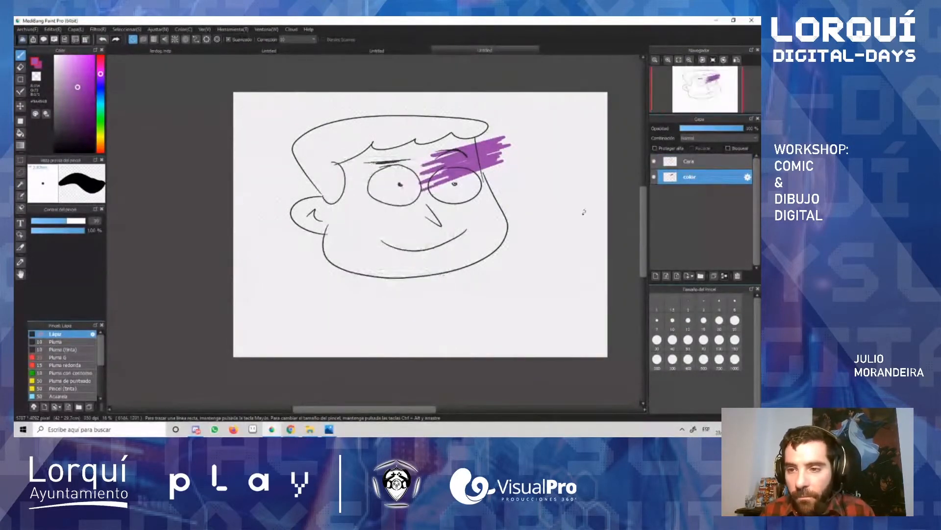
Step: Add two empty layers above the Cara layer, and undo both additions
{"action": "left_click", "coordinate": [706, 161]}
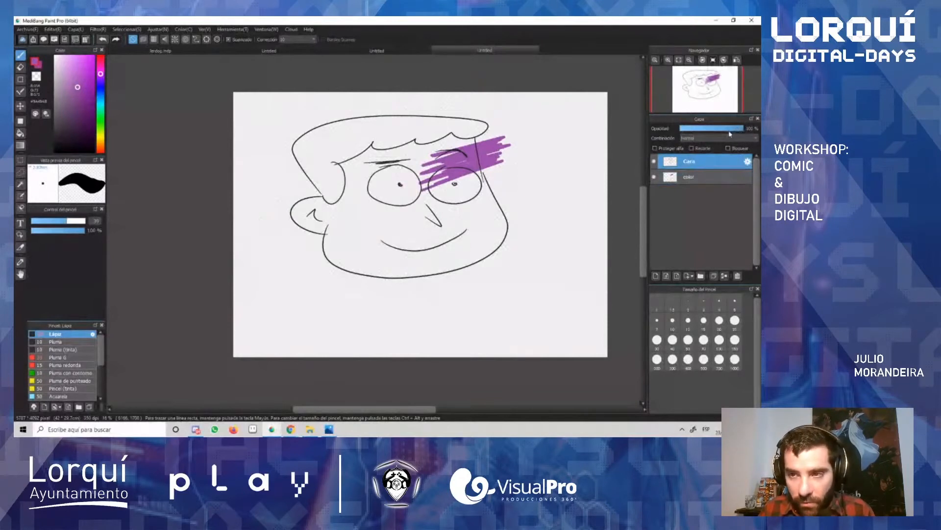
{"action": "mouse_move", "coordinate": [740, 130]}
{"action": "left_mouse_down"}
{"action": "mouse_move", "coordinate": [694, 130]}
{"action": "mouse_move", "coordinate": [747, 130]}
{"action": "left_mouse_up"}
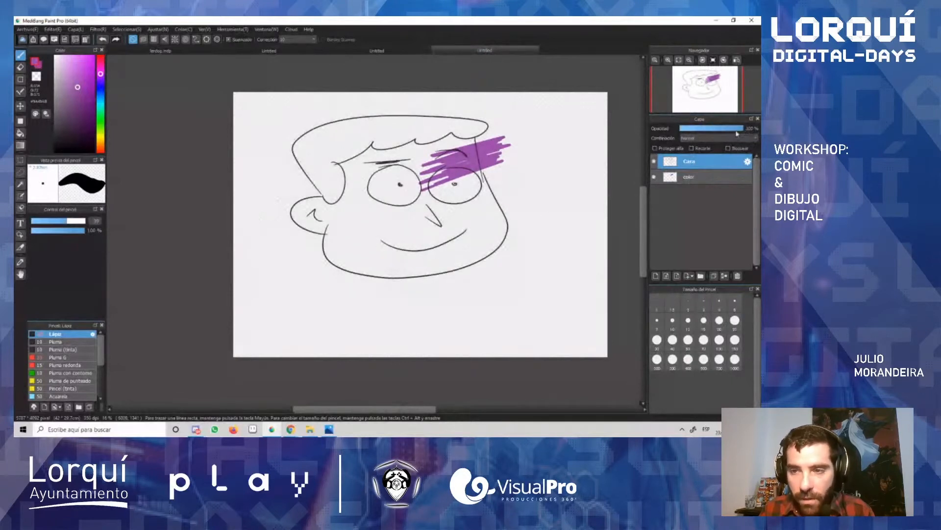
{"action": "left_click", "coordinate": [655, 278]}
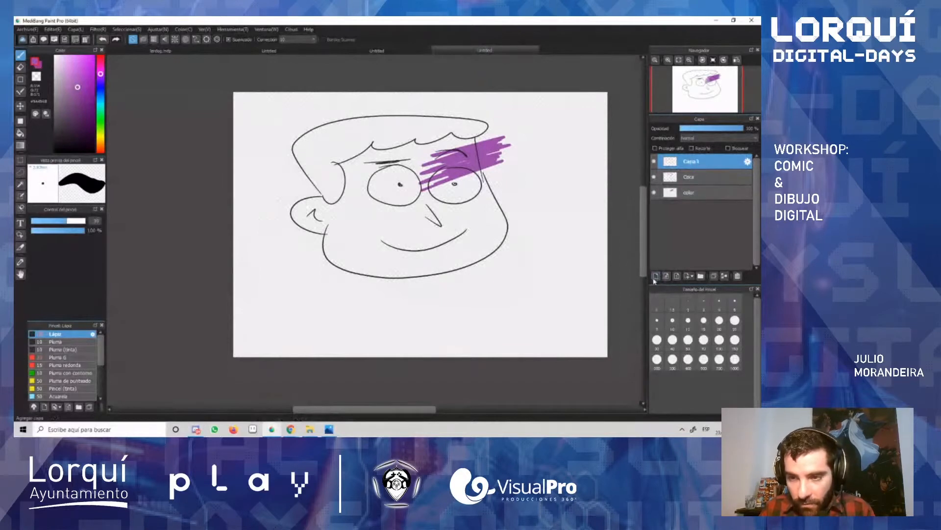
{"action": "left_click", "coordinate": [656, 278]}
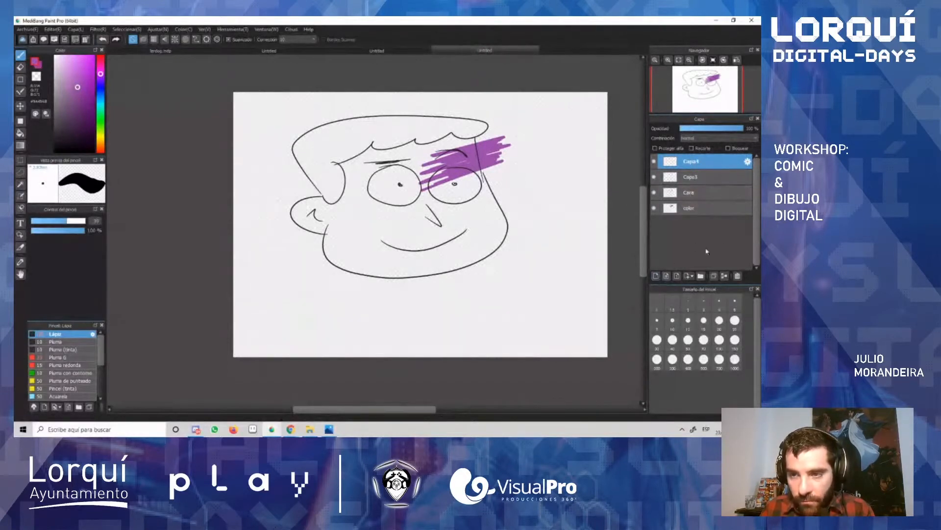
{"action": "key", "text": "ctrl+z"}
{"action": "key", "text": "ctrl+z"}
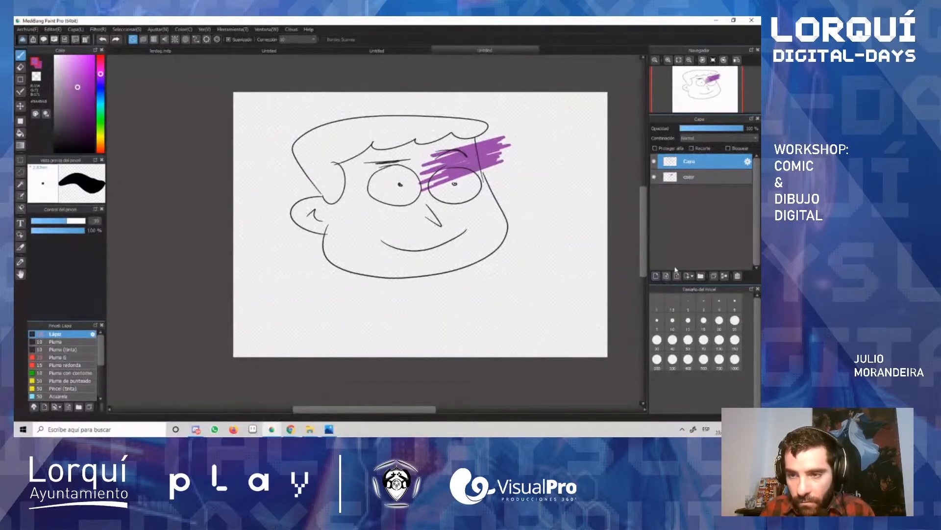
Step: Add a layer folder above the Cara layer, and switch the active layer between Cara and color
{"action": "left_click", "coordinate": [702, 276]}
{"action": "left_click", "coordinate": [701, 179]}
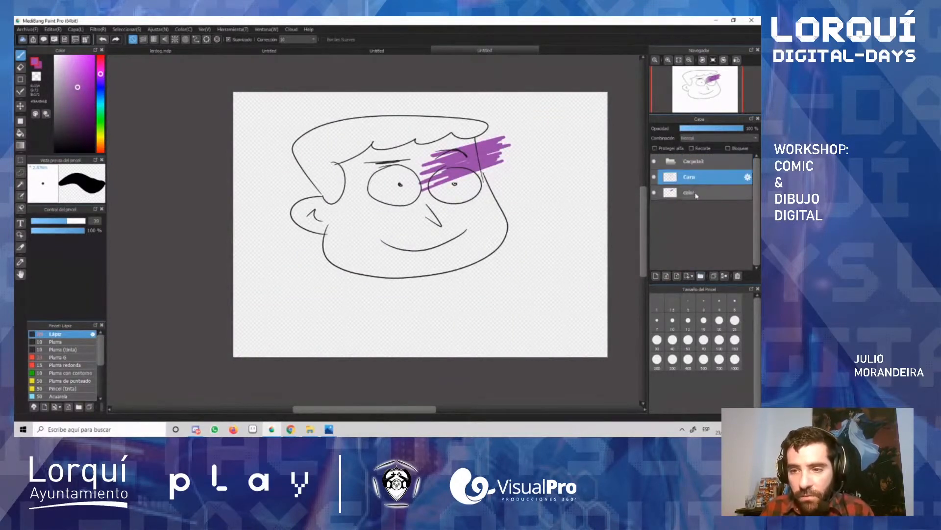
{"action": "left_click", "coordinate": [697, 194]}
{"action": "left_click", "coordinate": [693, 177]}
{"action": "left_click", "coordinate": [697, 194]}
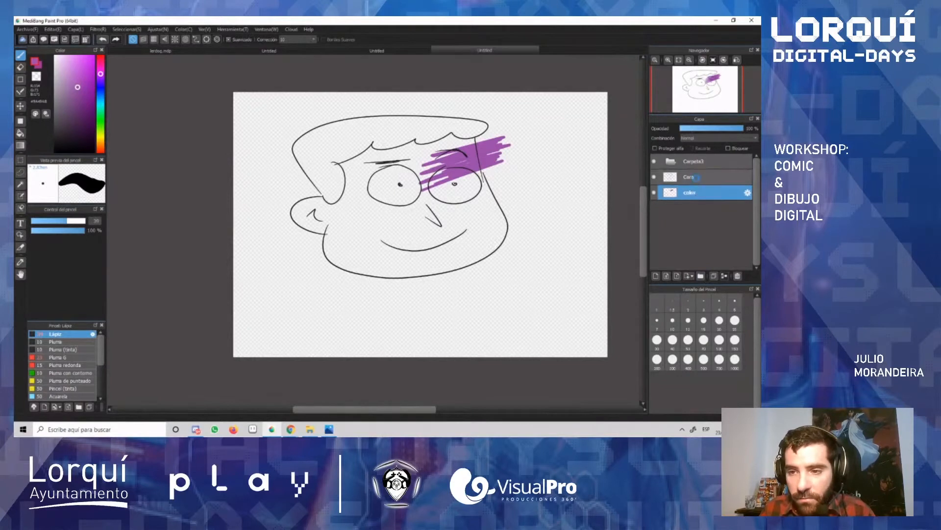
Step: Duplicate the Cara layer, try moving the copy, and delete the duplicate after undoing the move
{"action": "left_click", "coordinate": [707, 177]}
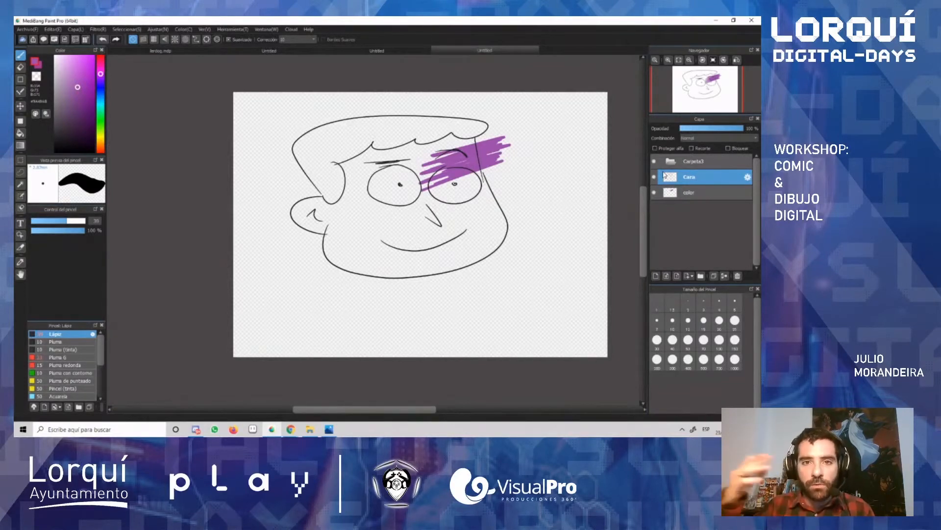
{"action": "left_click", "coordinate": [714, 277]}
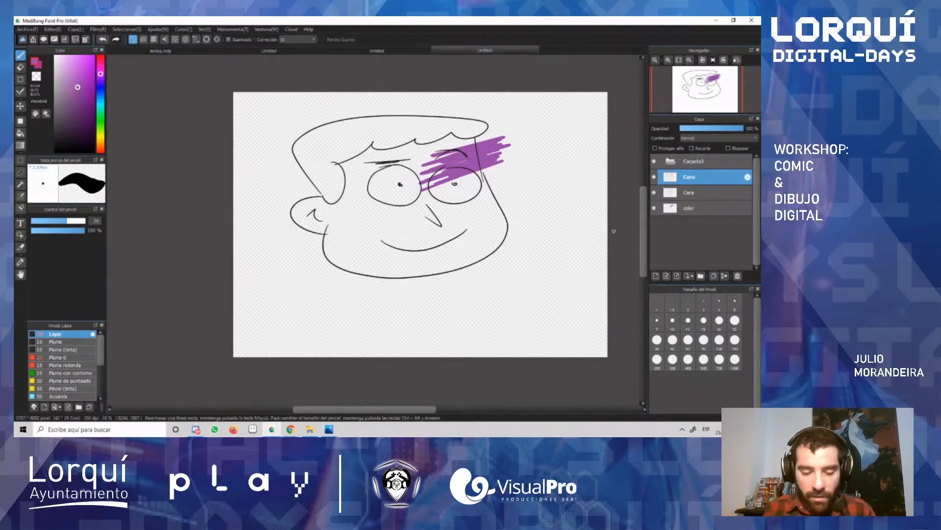
{"action": "key", "text": "v"}
{"action": "left_click_drag", "start_coordinate": [439, 230], "coordinate": [402, 298]}
{"action": "key", "text": "ctrl+z"}
{"action": "left_click", "coordinate": [738, 277]}
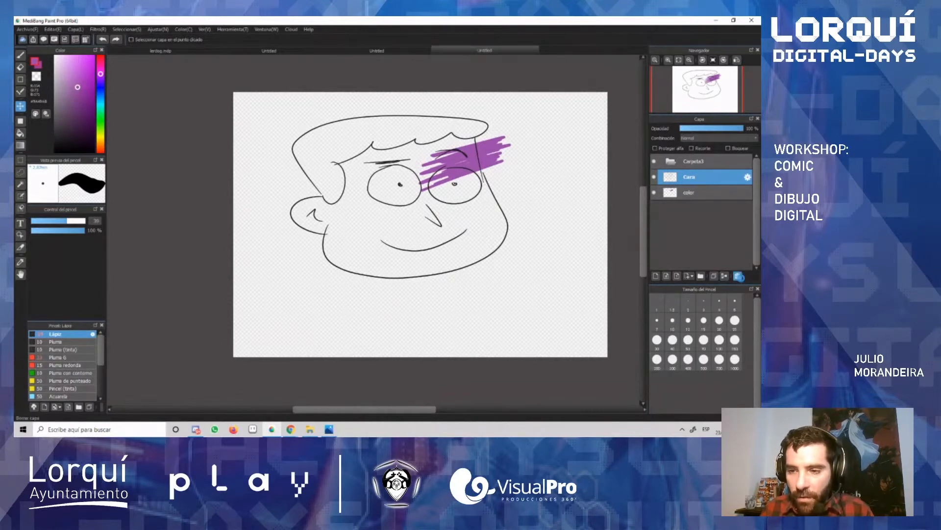
Step: Delete the Cara layer and the empty layer folder, and undo both deletions
{"action": "left_click", "coordinate": [739, 276]}
{"action": "left_click", "coordinate": [697, 180]}
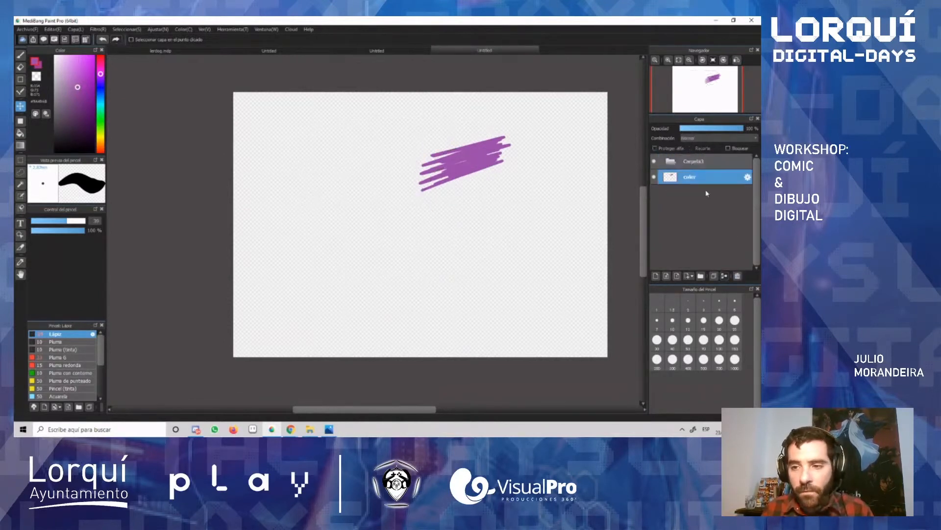
{"action": "left_click", "coordinate": [701, 162]}
{"action": "left_click", "coordinate": [739, 276]}
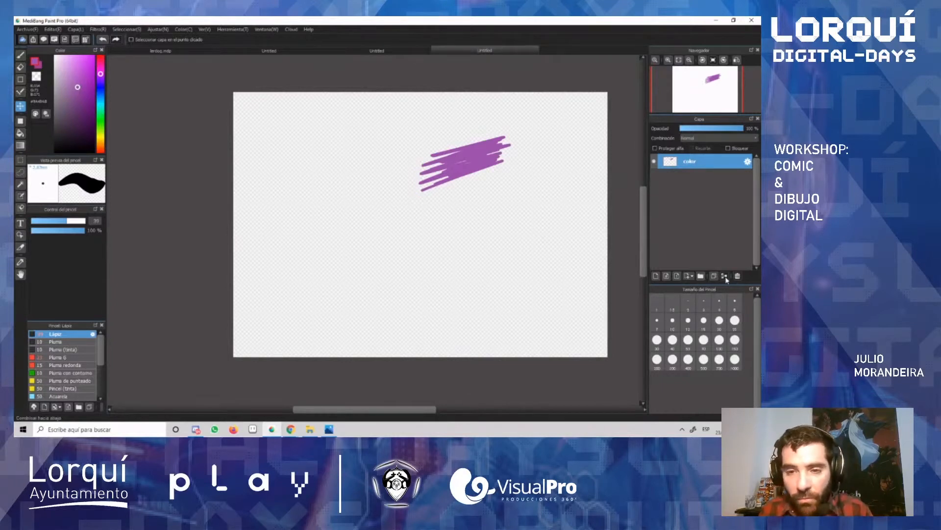
{"action": "key", "text": "ctrl+z"}
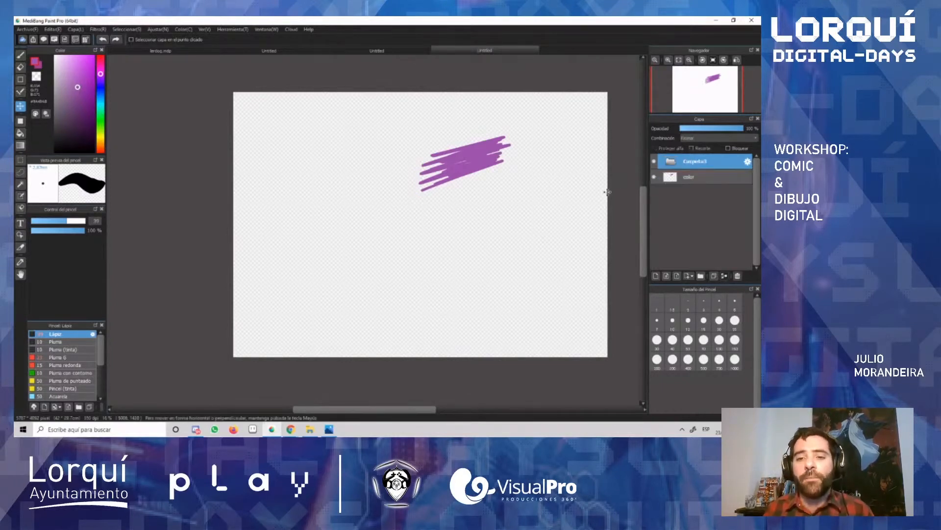
{"action": "key", "text": "ctrl+z"}
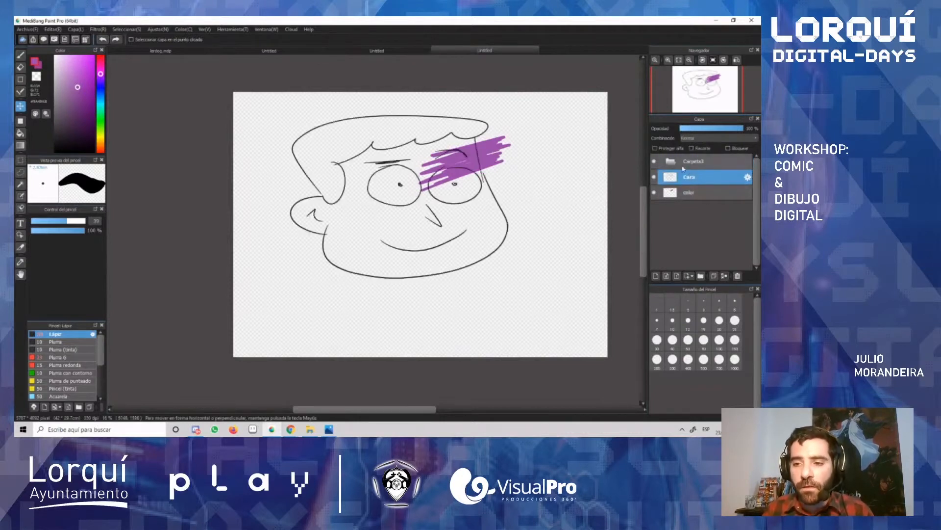
Step: Delete the empty layer folder and the purple color layer, keeping only Cara
{"action": "left_click", "coordinate": [699, 169]}
{"action": "left_click", "coordinate": [738, 276]}
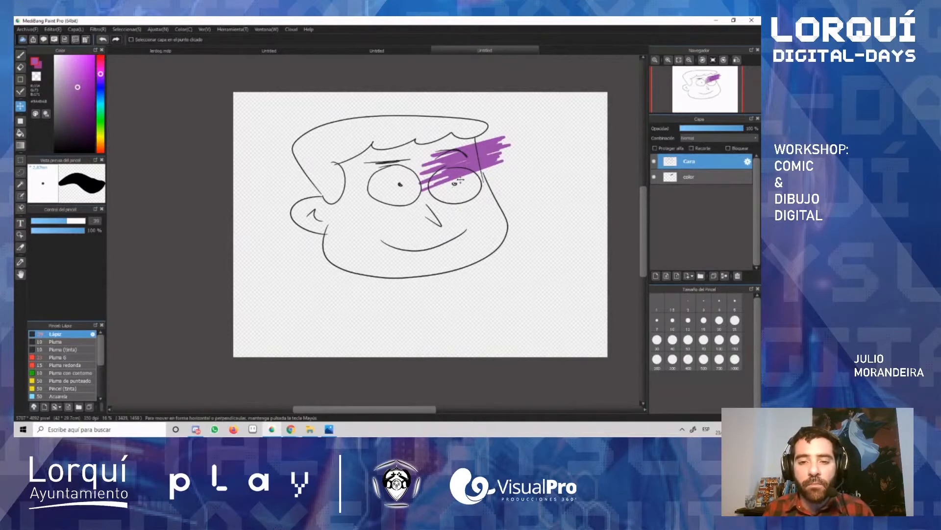
{"action": "left_click", "coordinate": [696, 177]}
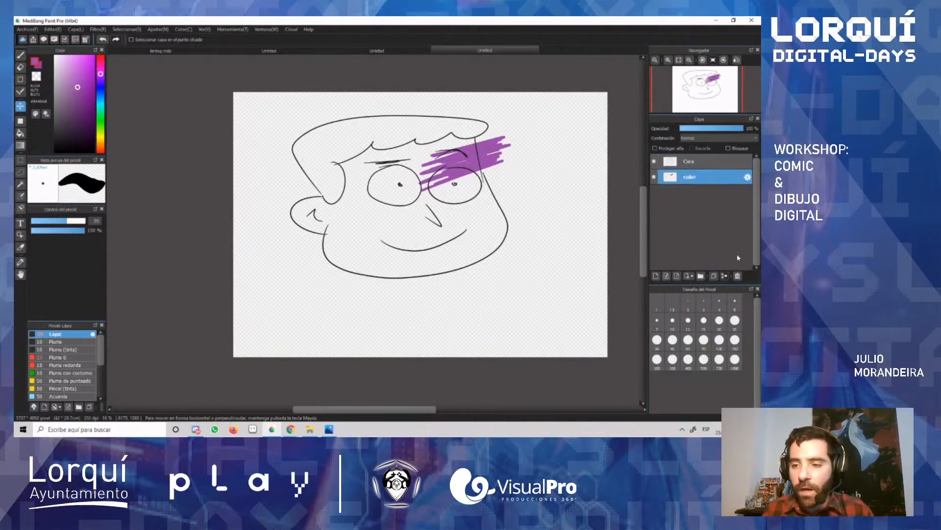
{"action": "left_click", "coordinate": [737, 275]}
Step: Lasso the eyes and eyebrows on the Cara layer, delete them and clear the selection
{"action": "left_click", "coordinate": [20, 171]}
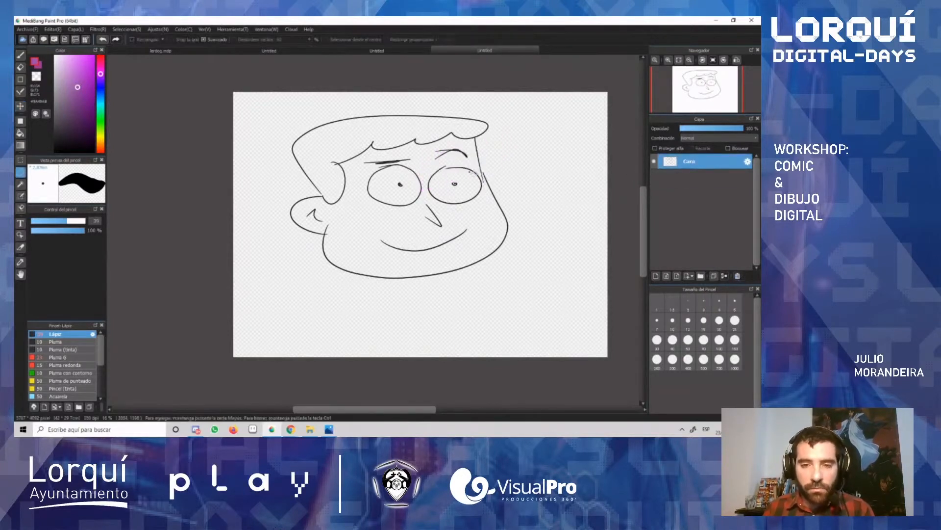
{"action": "mouse_move", "coordinate": [474, 163]}
{"action": "left_mouse_down"}
{"action": "mouse_move", "coordinate": [461, 145]}
{"action": "mouse_move", "coordinate": [358, 161]}
{"action": "mouse_move", "coordinate": [369, 204]}
{"action": "mouse_move", "coordinate": [433, 212]}
{"action": "mouse_move", "coordinate": [485, 210]}
{"action": "mouse_move", "coordinate": [473, 161]}
{"action": "left_mouse_up"}
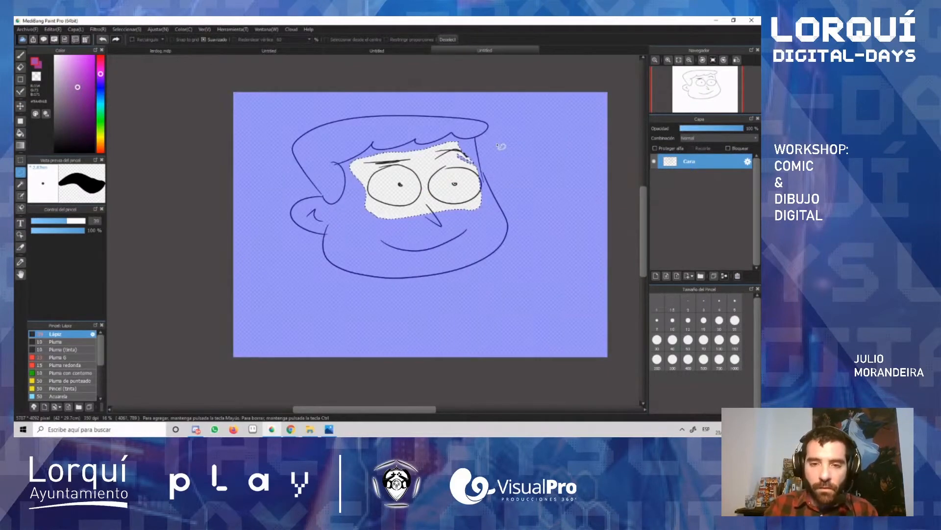
{"action": "key", "text": "Delete"}
{"action": "key", "text": "ctrl+d"}
Step: Erase the leftover eye and eyebrow fragments near the right edge of the face
{"action": "key", "text": "e"}
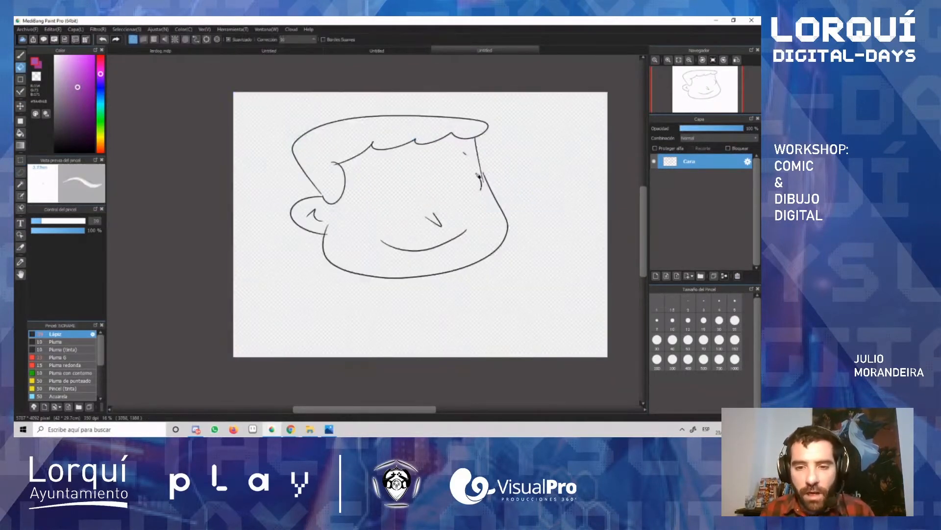
{"action": "left_click_drag", "start_coordinate": [479, 176], "coordinate": [479, 195]}
{"action": "mouse_move", "coordinate": [466, 162]}
{"action": "left_mouse_down"}
{"action": "mouse_move", "coordinate": [464, 150]}
{"action": "mouse_move", "coordinate": [484, 191]}
{"action": "left_mouse_up"}
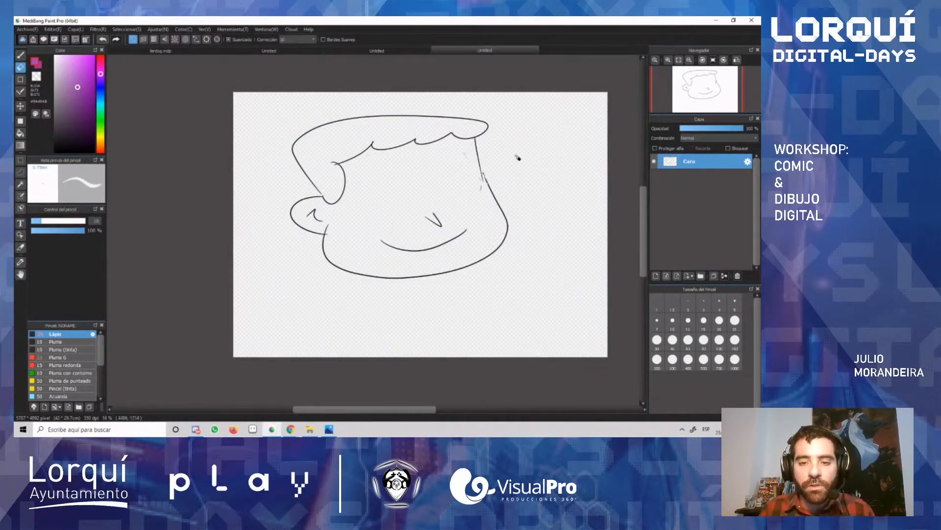
Step: Add a layer above Cara and draw two round purple eyes with pupils and one long, straight eyebrow
{"action": "left_click", "coordinate": [655, 275]}
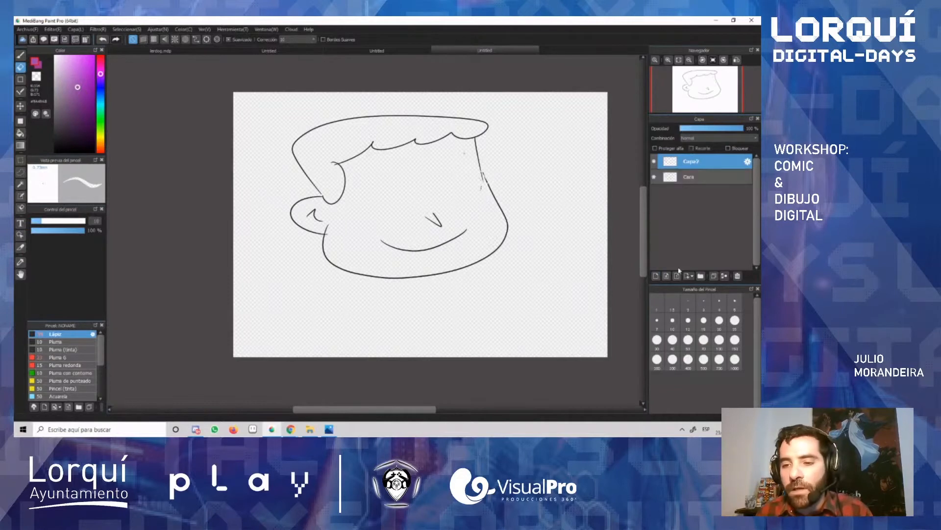
{"action": "key", "text": "b"}
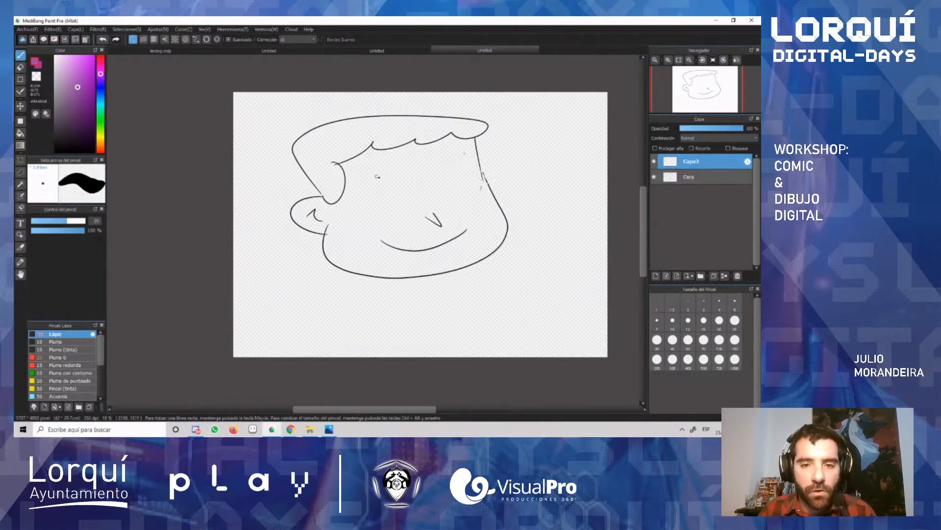
{"action": "mouse_move", "coordinate": [388, 173]}
{"action": "left_mouse_down"}
{"action": "mouse_move", "coordinate": [379, 175]}
{"action": "mouse_move", "coordinate": [406, 198]}
{"action": "mouse_move", "coordinate": [381, 175]}
{"action": "left_mouse_up"}
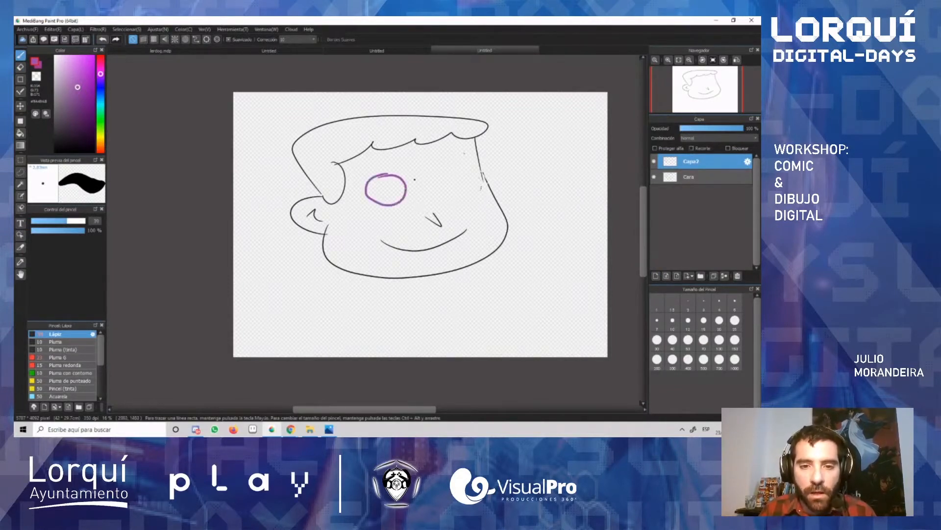
{"action": "mouse_move", "coordinate": [451, 167]}
{"action": "left_mouse_down"}
{"action": "mouse_move", "coordinate": [437, 193]}
{"action": "mouse_move", "coordinate": [471, 190]}
{"action": "mouse_move", "coordinate": [448, 169]}
{"action": "left_mouse_up"}
{"action": "left_click_drag", "start_coordinate": [362, 174], "coordinate": [469, 159]}
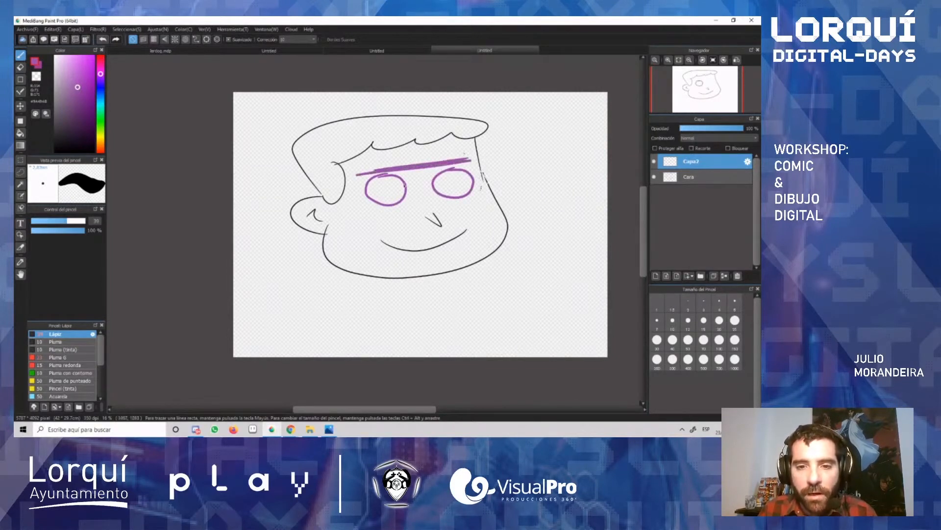
{"action": "left_click_drag", "start_coordinate": [389, 189], "coordinate": [390, 188]}
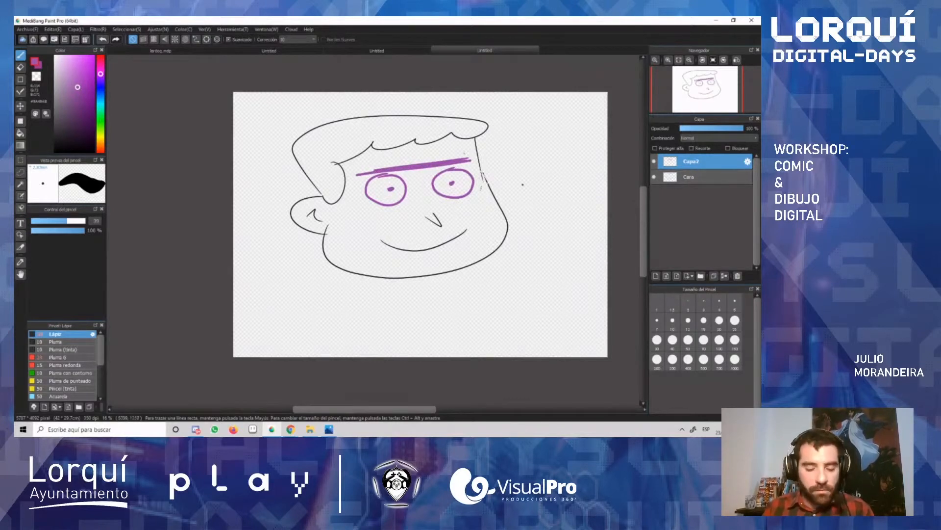
Step: Nudge the purple eyes and eyebrow slightly up and left, and merge their layer down into Cara
{"action": "key", "text": "v"}
{"action": "mouse_move", "coordinate": [469, 193]}
{"action": "left_mouse_down"}
{"action": "mouse_move", "coordinate": [483, 209]}
{"action": "mouse_move", "coordinate": [465, 205]}
{"action": "mouse_move", "coordinate": [447, 182]}
{"action": "mouse_move", "coordinate": [467, 189]}
{"action": "left_mouse_up"}
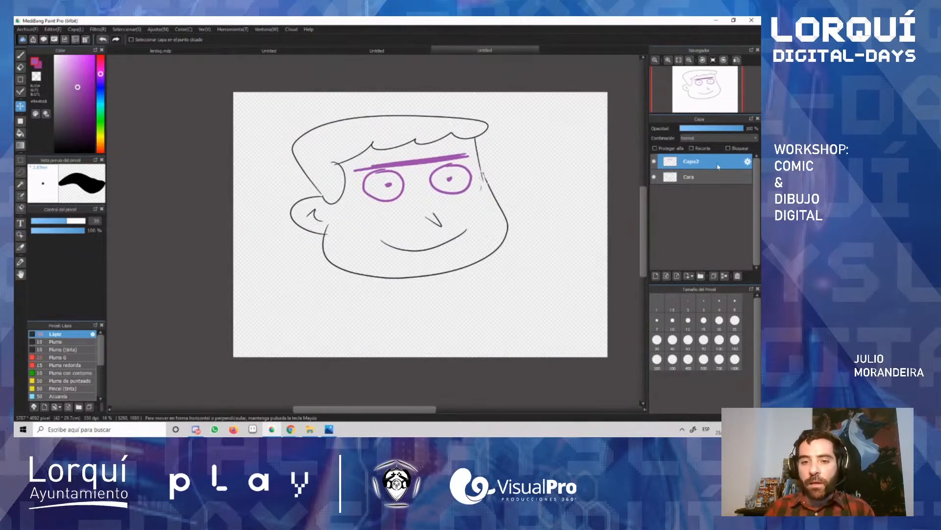
{"action": "left_click", "coordinate": [725, 276]}
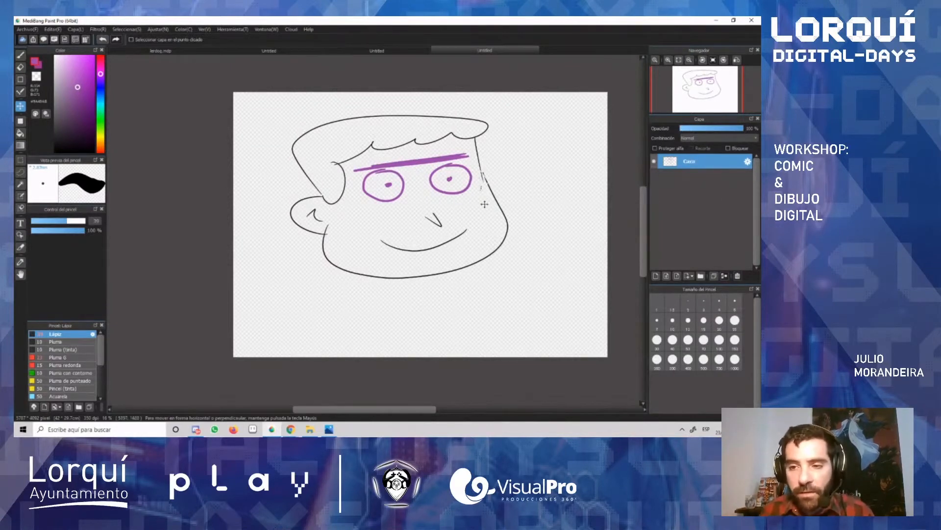
Step: Try moving the merged face down and to the right, and undo the move
{"action": "mouse_move", "coordinate": [485, 204]}
{"action": "left_mouse_down"}
{"action": "mouse_move", "coordinate": [506, 217]}
{"action": "mouse_move", "coordinate": [490, 272]}
{"action": "left_mouse_up"}
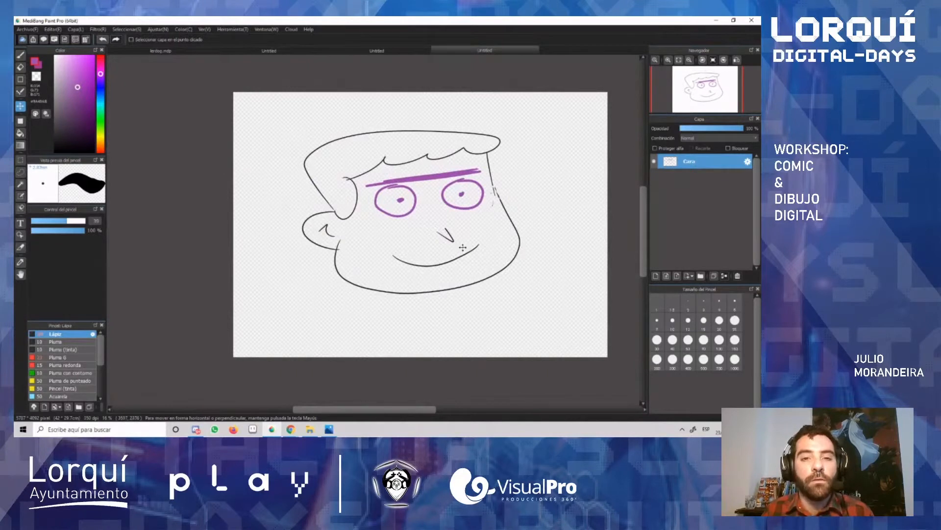
{"action": "key", "text": "ctrl+z"}
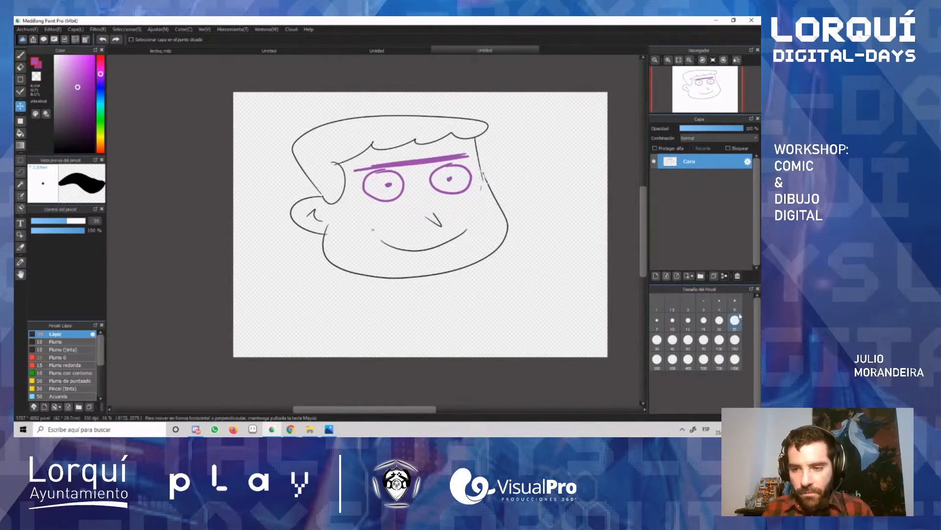
Step: Draw purple test lines to the right of the face with three increasing brush sizes, from 5 to 25
{"action": "left_click_drag", "start_coordinate": [67, 222], "coordinate": [51, 223]}
{"action": "left_click", "coordinate": [735, 303]}
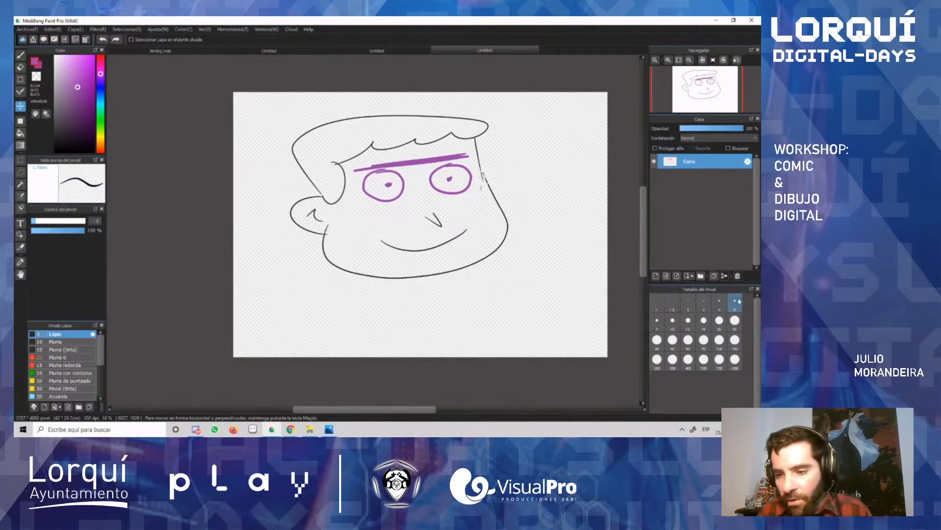
{"action": "key", "text": "b"}
{"action": "left_click_drag", "start_coordinate": [546, 199], "coordinate": [560, 272]}
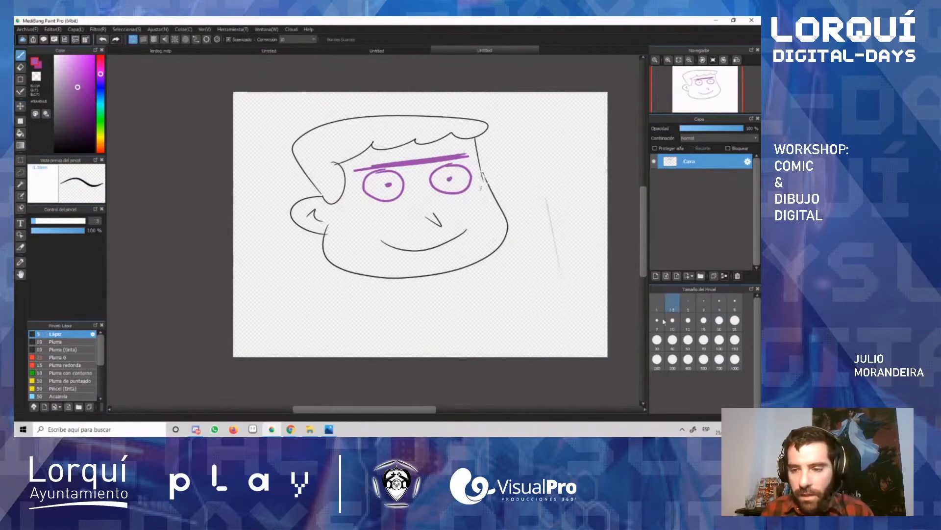
{"action": "left_click", "coordinate": [719, 320]}
{"action": "left_click_drag", "start_coordinate": [567, 195], "coordinate": [584, 284]}
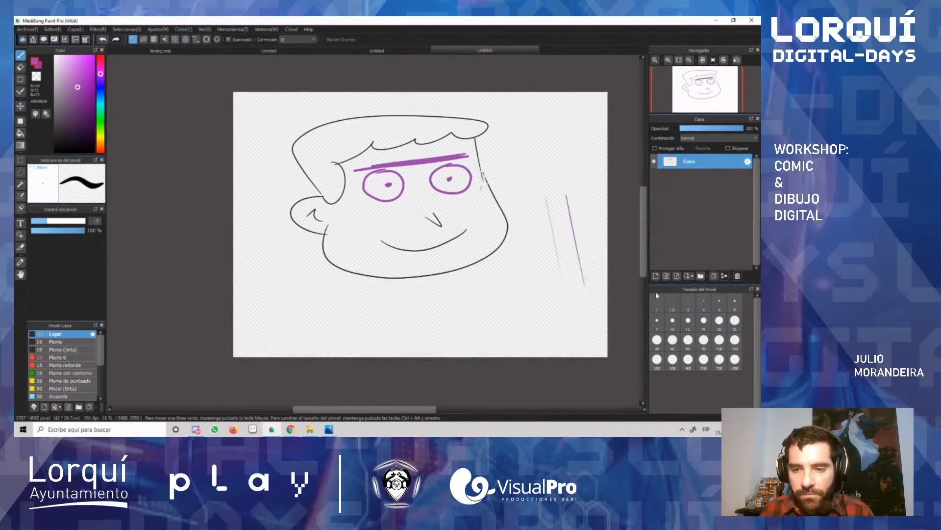
{"action": "left_click", "coordinate": [735, 320]}
{"action": "left_click_drag", "start_coordinate": [515, 199], "coordinate": [515, 206]}
{"action": "left_click_drag", "start_coordinate": [527, 299], "coordinate": [525, 317]}
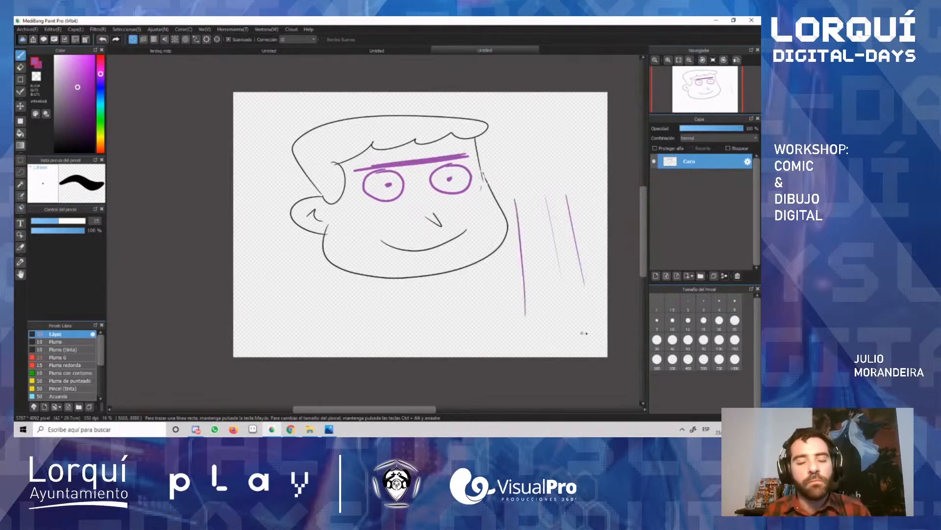
Step: Undo the purple test lines, the layer merge and the nudge of the eyes and eyebrow
{"action": "key", "text": "ctrl+z"}
{"action": "key", "text": "ctrl+z"}
{"action": "key", "text": "ctrl+z"}
{"action": "key", "text": "ctrl+z"}
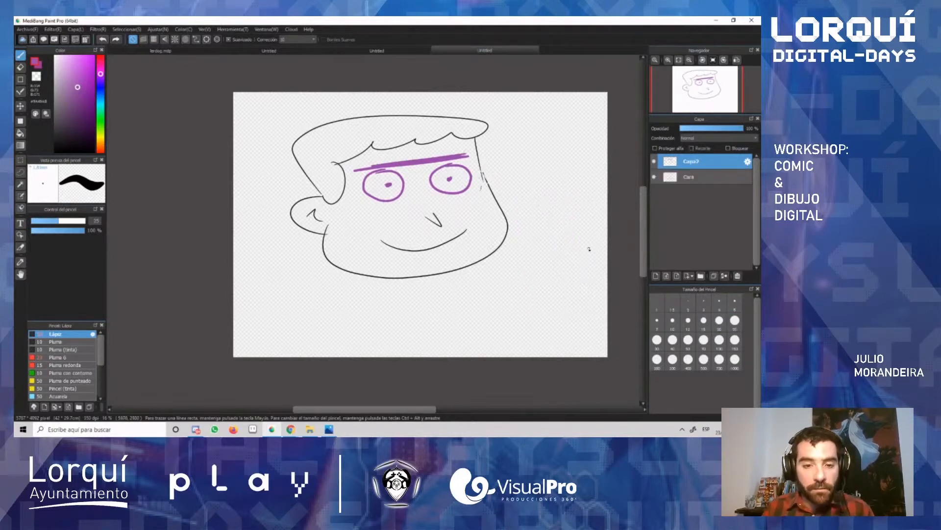
{"action": "key", "text": "ctrl+z"}
{"action": "key", "text": "ctrl+z"}
Step: Erase the purple eyes and eyebrow within a rectangular selection on the upper layer, deselect, and clear the face from the Cara layer
{"action": "key", "text": "m"}
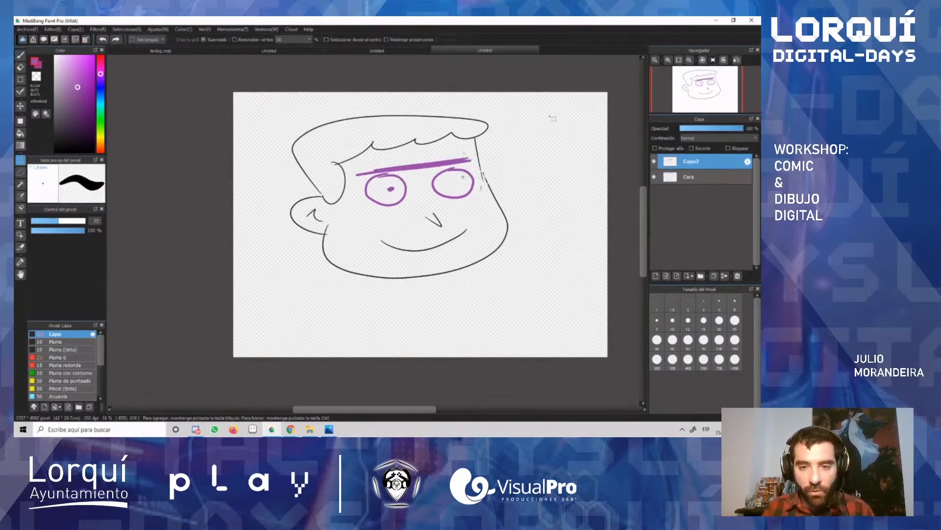
{"action": "mouse_move", "coordinate": [558, 106]}
{"action": "left_mouse_down"}
{"action": "mouse_move", "coordinate": [299, 308]}
{"action": "mouse_move", "coordinate": [234, 319]}
{"action": "left_mouse_up"}
{"action": "key", "text": "Delete"}
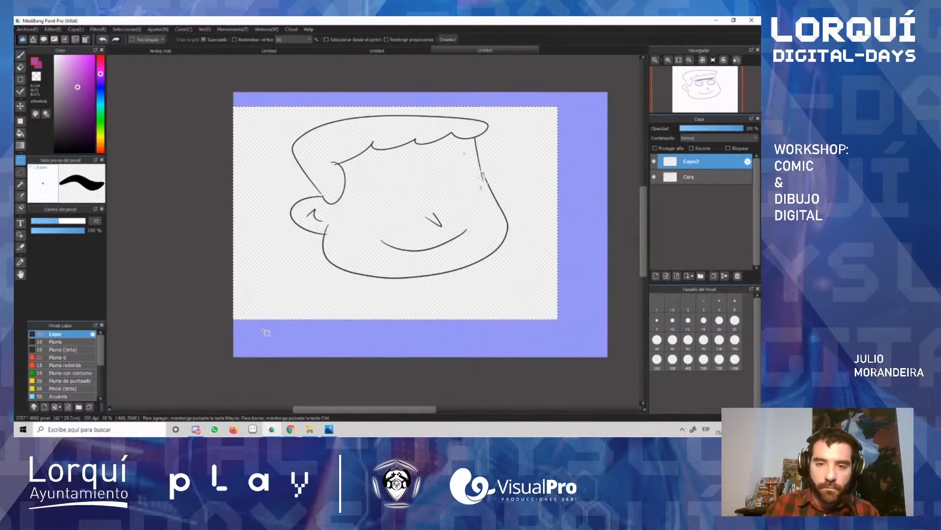
{"action": "key", "text": "ctrl+d"}
{"action": "left_click", "coordinate": [694, 177]}
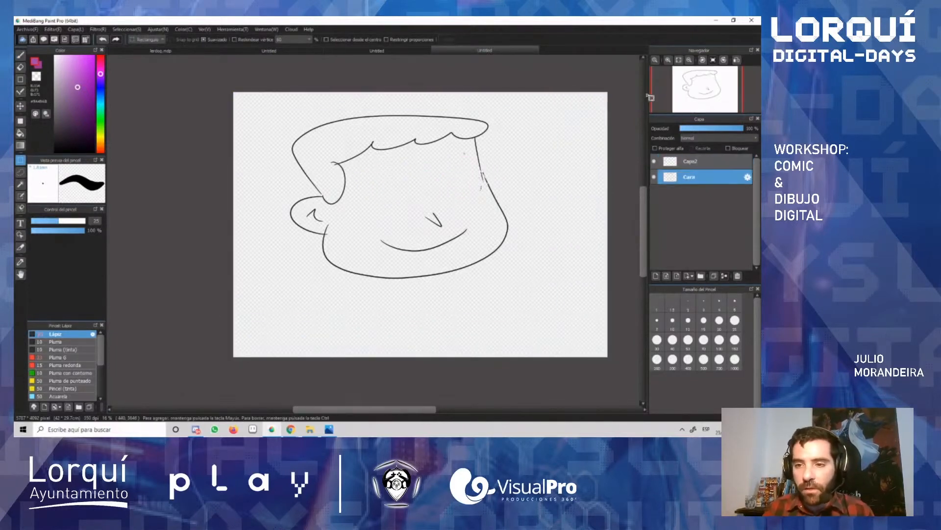
{"action": "key", "text": "Delete"}
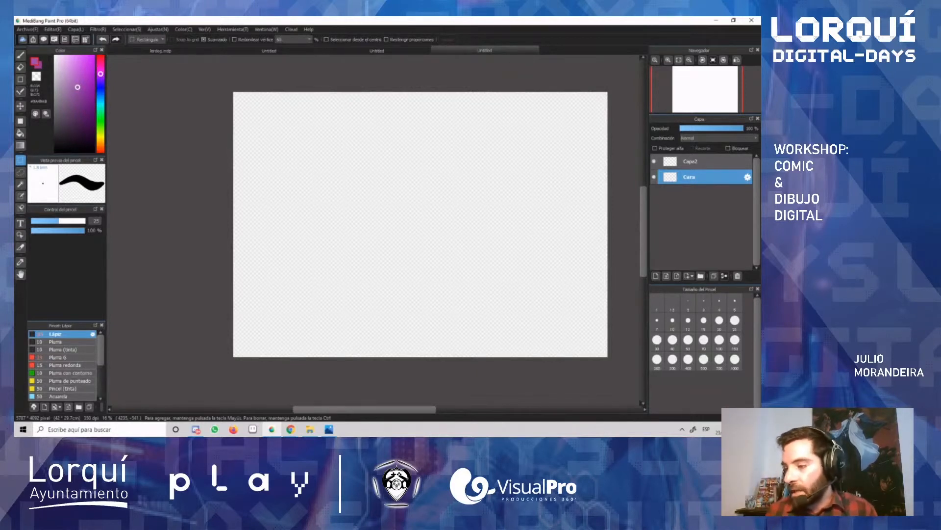
Step: Switch to the finished cartoon character document and briefly toggle the visibility of its Capa17 and Capa16 layers
{"action": "left_click", "coordinate": [176, 50]}
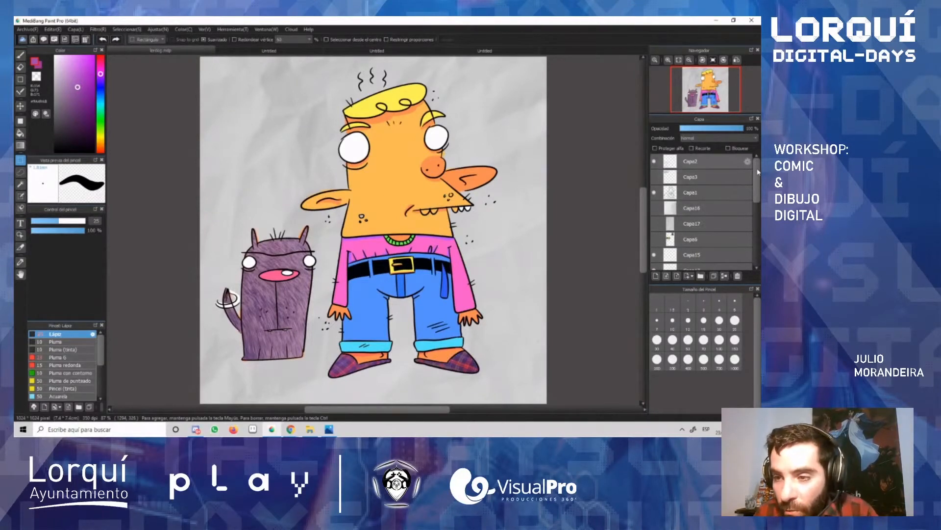
{"action": "left_click_drag", "start_coordinate": [758, 172], "coordinate": [752, 195]}
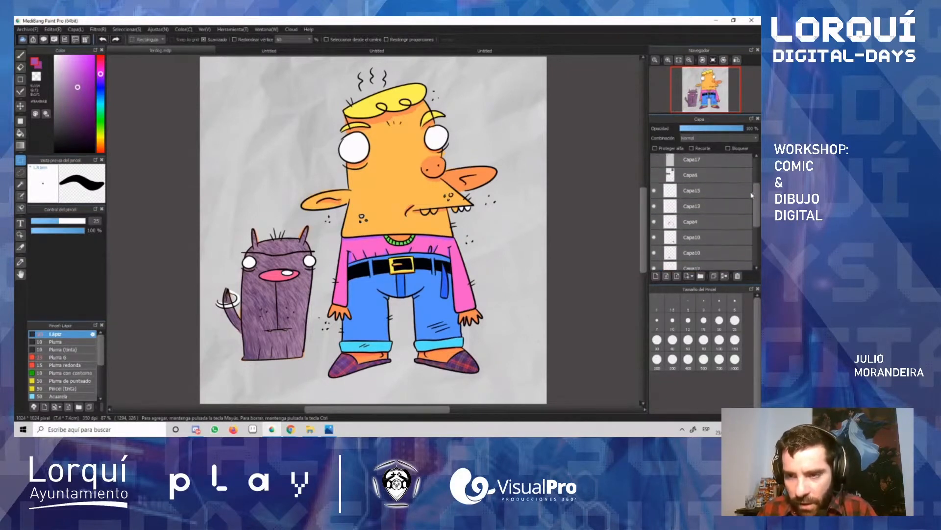
{"action": "scroll", "coordinate": [681, 205], "scroll_direction": "up", "scroll_amount": 4}
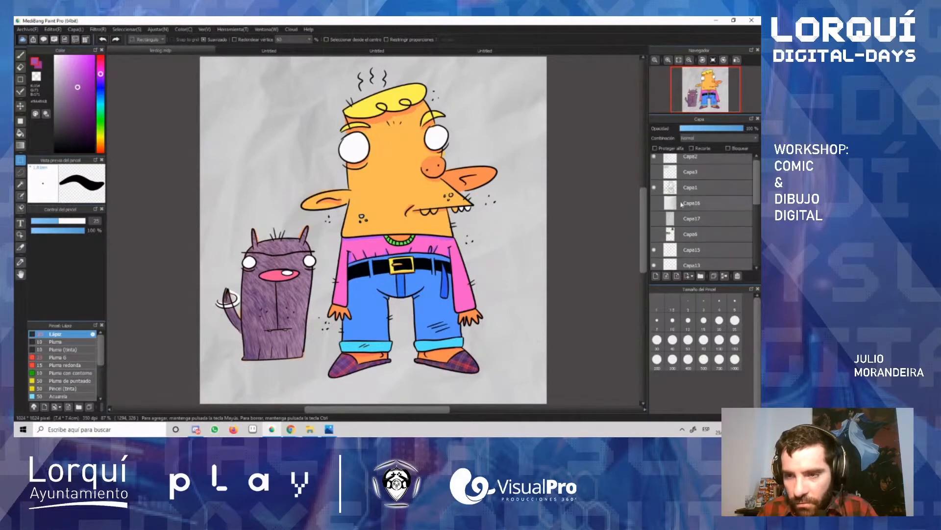
{"action": "left_click", "coordinate": [655, 218]}
{"action": "left_click", "coordinate": [654, 217]}
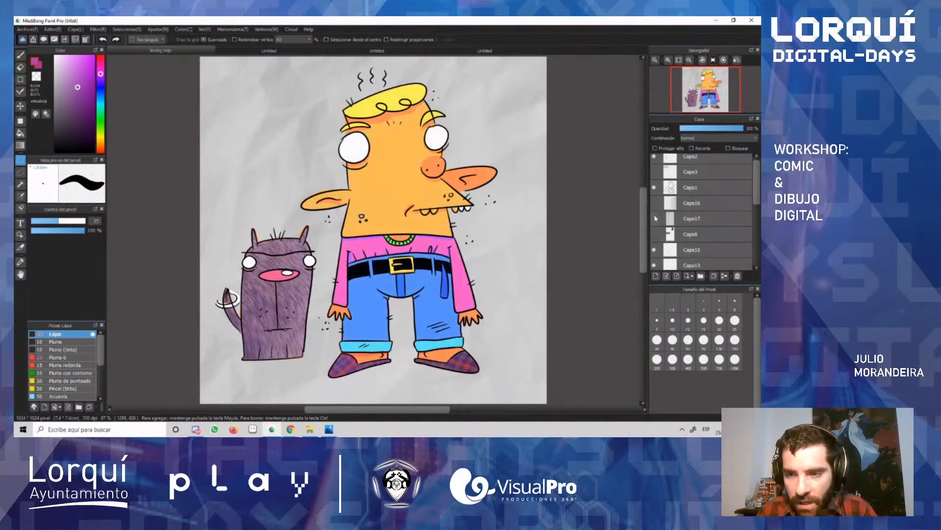
{"action": "left_click", "coordinate": [655, 206]}
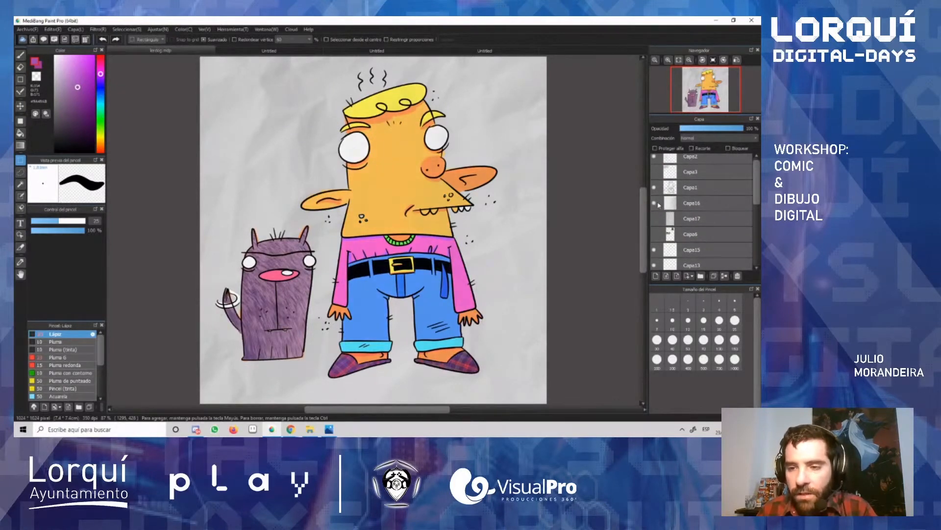
{"action": "left_click", "coordinate": [655, 202]}
{"action": "scroll", "coordinate": [758, 178], "scroll_direction": "up", "scroll_amount": 1}
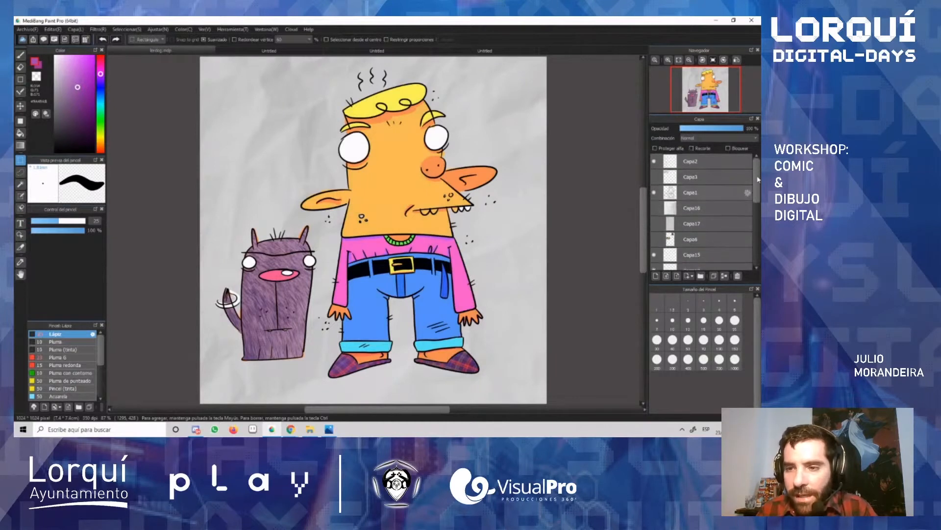
Step: Toggle the lower Capa8 and Capa9 layers off and back on to examine which colour areas each one holds
{"action": "scroll", "coordinate": [746, 246], "scroll_direction": "down", "scroll_amount": 5}
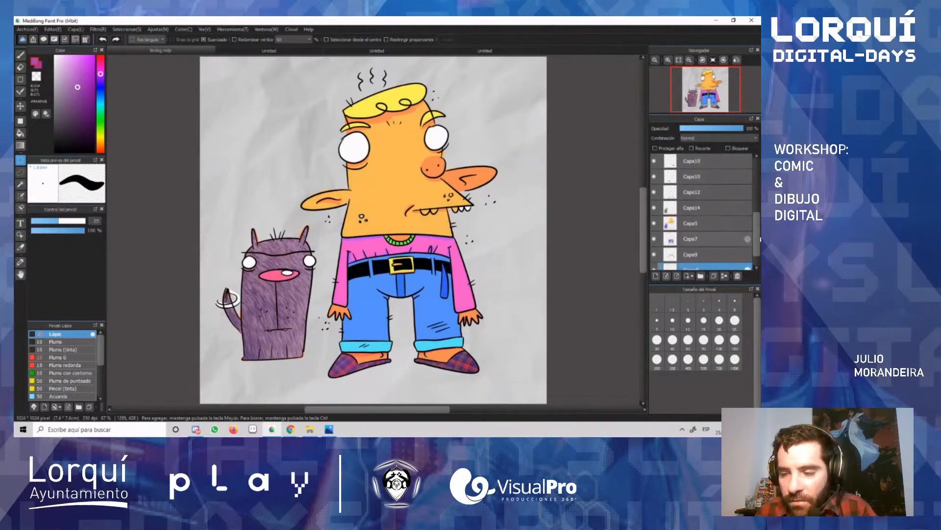
{"action": "scroll", "coordinate": [755, 236], "scroll_direction": "down", "scroll_amount": 2}
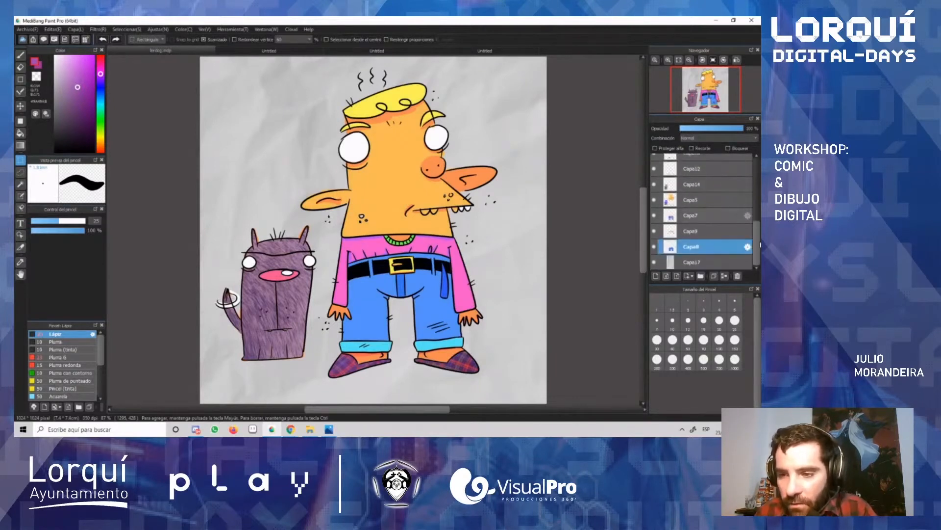
{"action": "left_click", "coordinate": [656, 247]}
{"action": "left_click", "coordinate": [655, 248]}
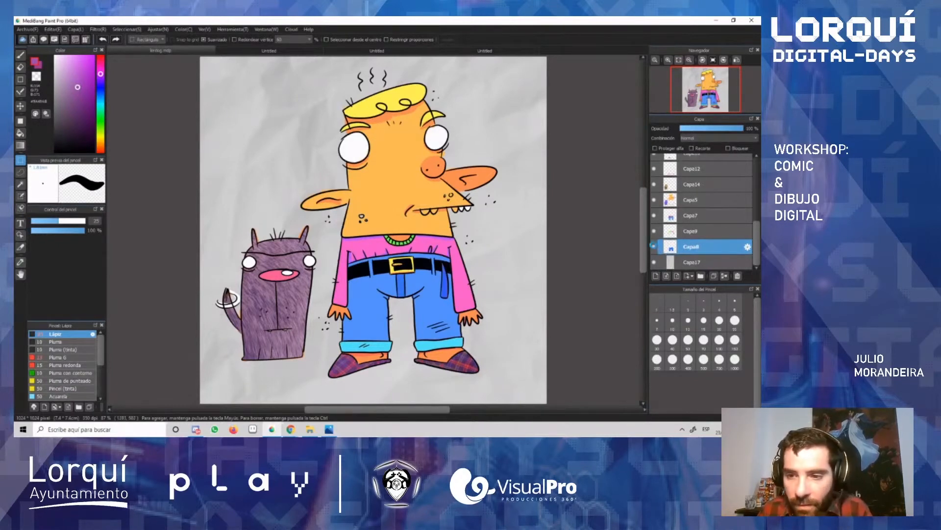
{"action": "left_click", "coordinate": [654, 248]}
{"action": "left_click", "coordinate": [655, 248]}
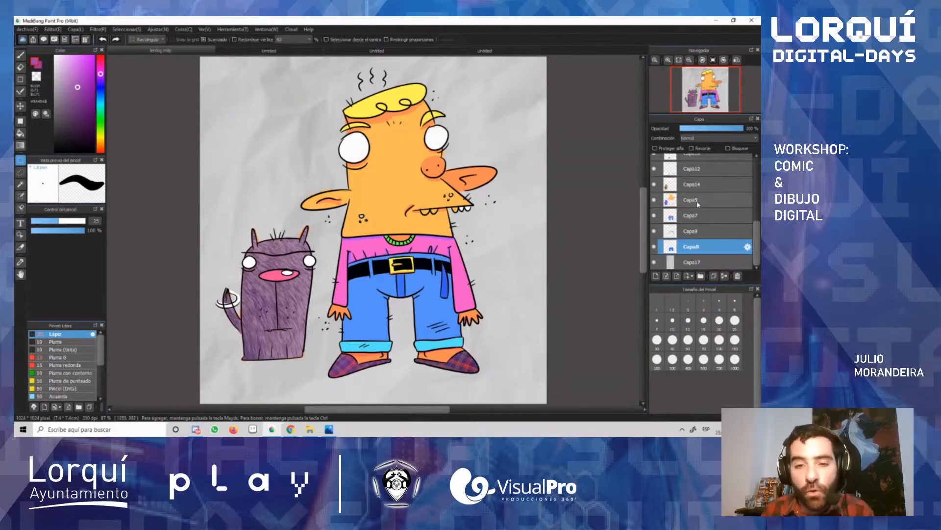
{"action": "left_click", "coordinate": [656, 232]}
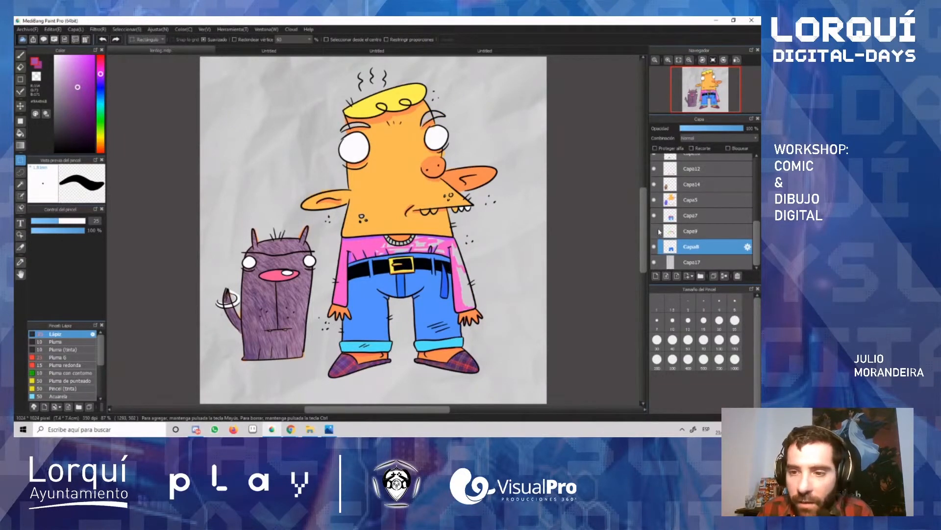
{"action": "left_click", "coordinate": [656, 231]}
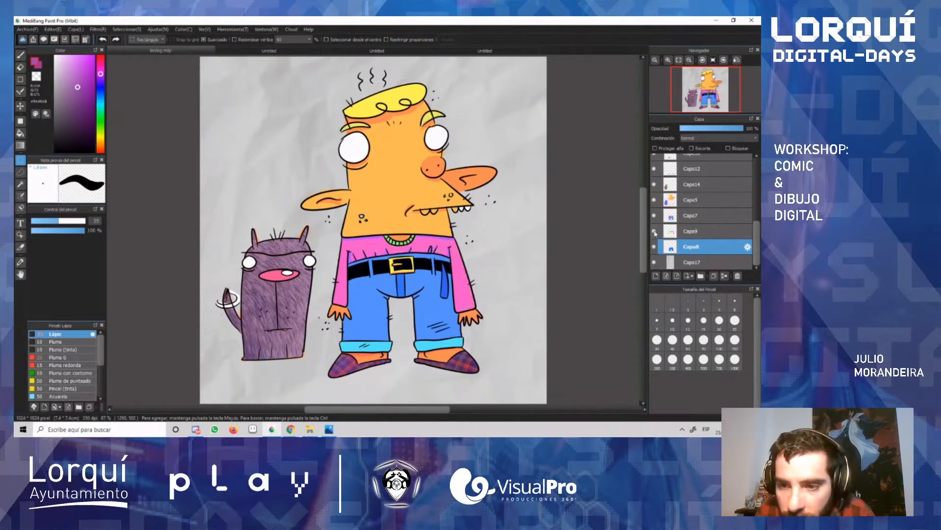
{"action": "left_click", "coordinate": [655, 232]}
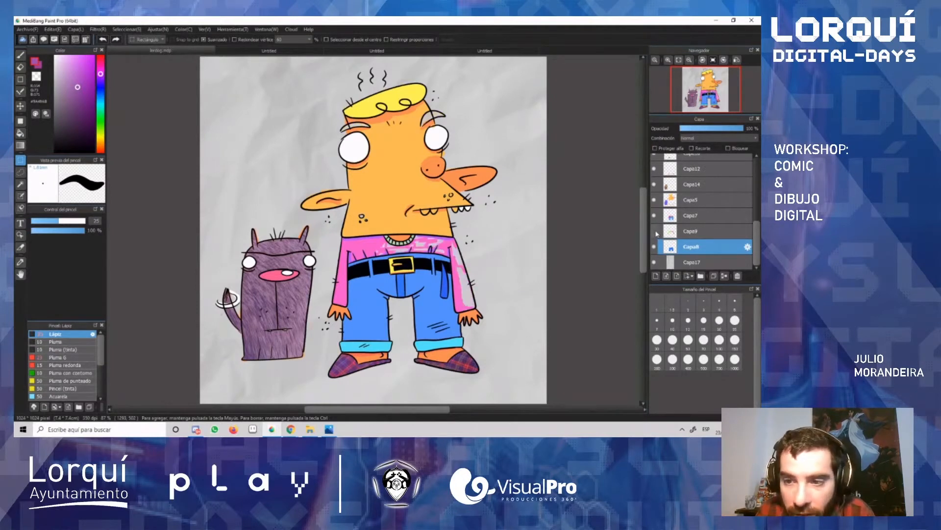
{"action": "left_click", "coordinate": [655, 232]}
Step: Hide and show the Capa7 and Capa5 layers in turn to examine the clothing details and skin colours
{"action": "left_click", "coordinate": [655, 216]}
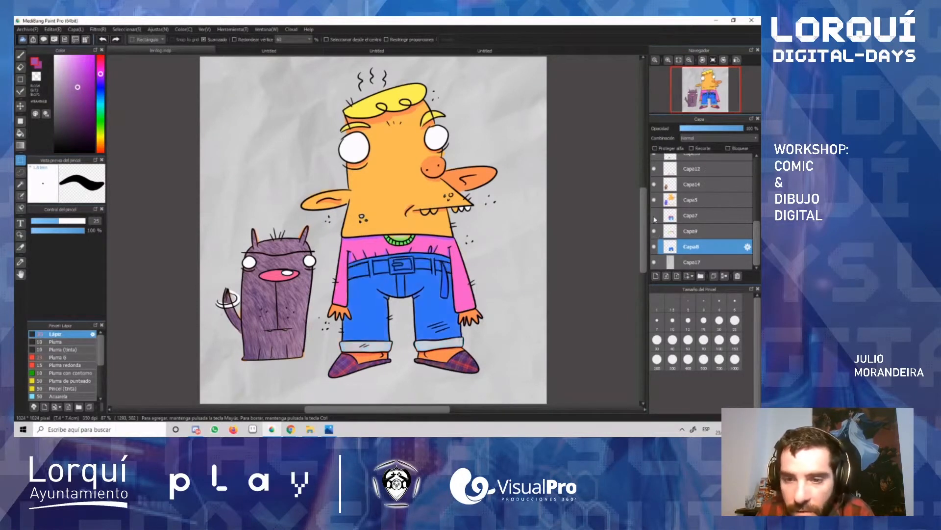
{"action": "left_click", "coordinate": [655, 219]}
{"action": "left_click", "coordinate": [655, 218]}
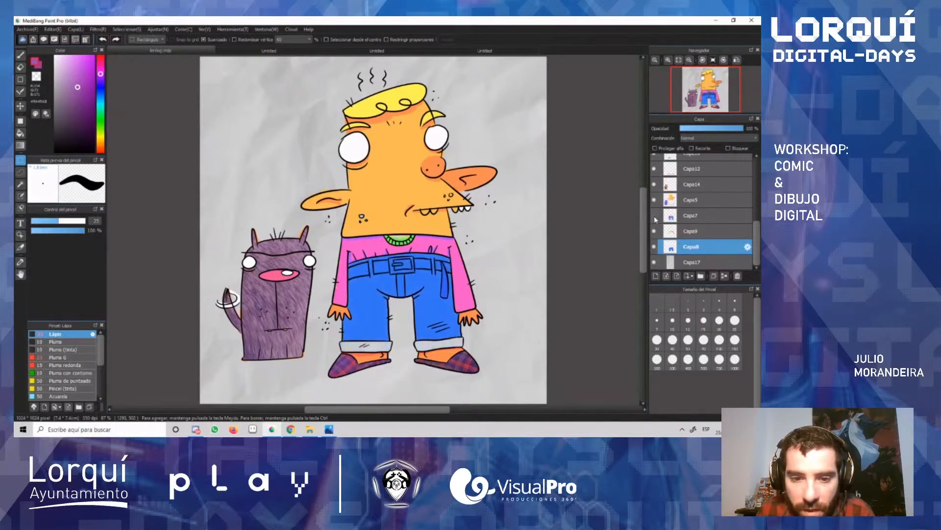
{"action": "left_click", "coordinate": [655, 218]}
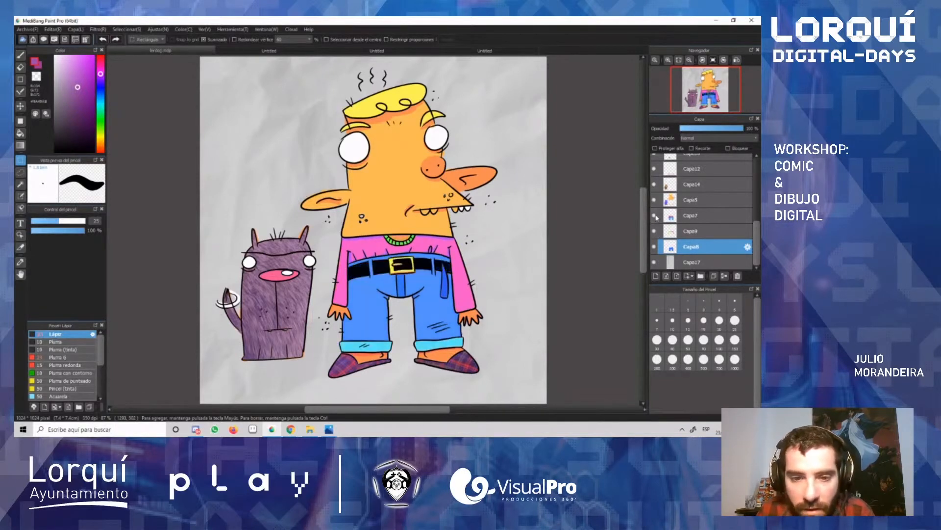
{"action": "left_click", "coordinate": [655, 200]}
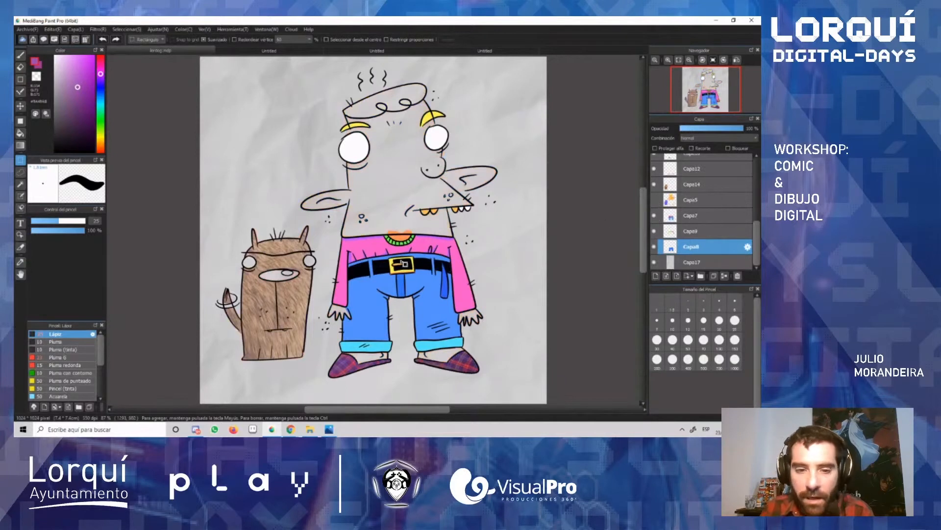
{"action": "left_click", "coordinate": [655, 200]}
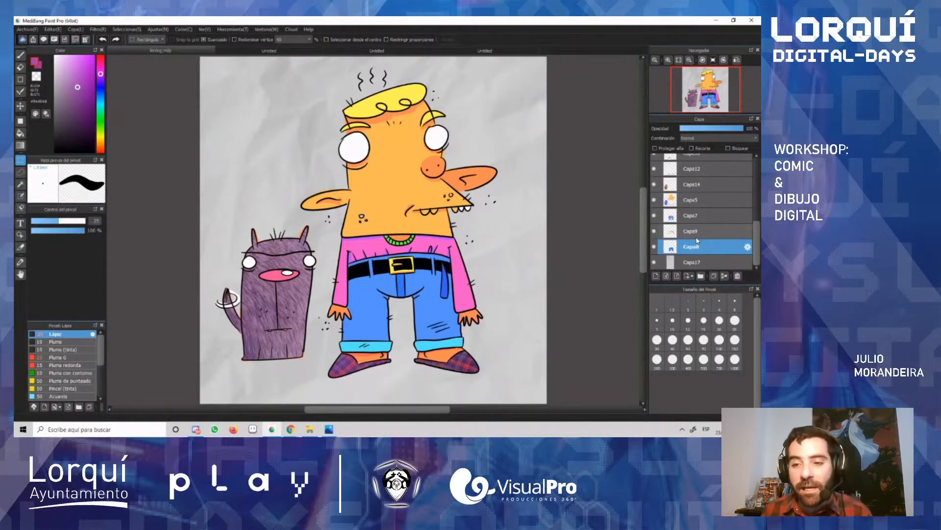
Step: Return to the top of the layer stack and toggle the visibility of Capa1 and Capa3 to examine their contents
{"action": "left_click_drag", "start_coordinate": [758, 238], "coordinate": [760, 201]}
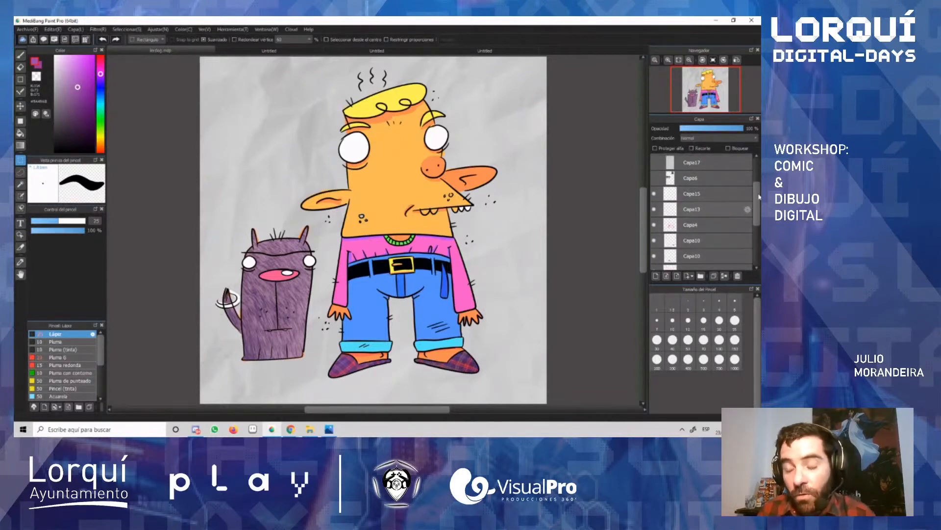
{"action": "scroll", "coordinate": [758, 198], "scroll_direction": "up", "scroll_amount": 2}
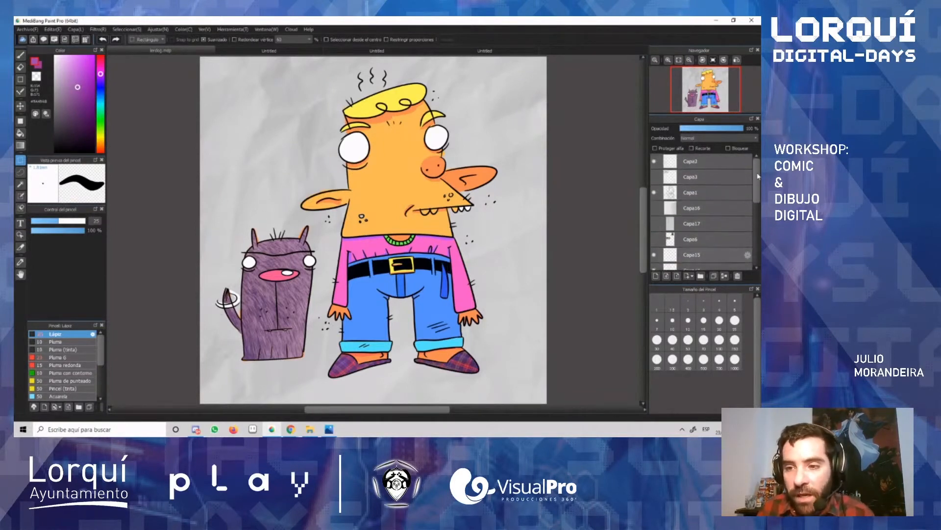
{"action": "left_click", "coordinate": [654, 193]}
{"action": "left_click", "coordinate": [654, 193]}
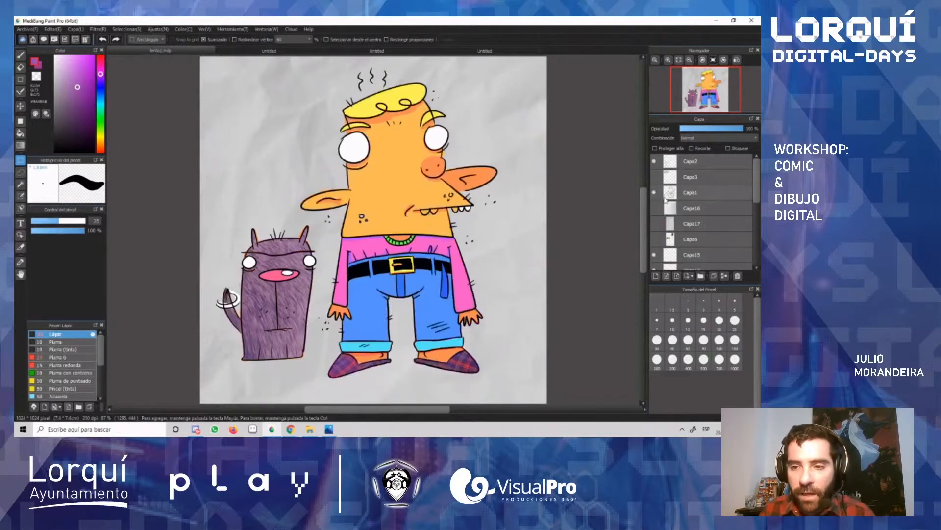
{"action": "left_click", "coordinate": [655, 177]}
{"action": "left_click", "coordinate": [654, 177]}
Step: Rename the line-art layer Capa1 as "línea"
{"action": "left_click", "coordinate": [692, 193]}
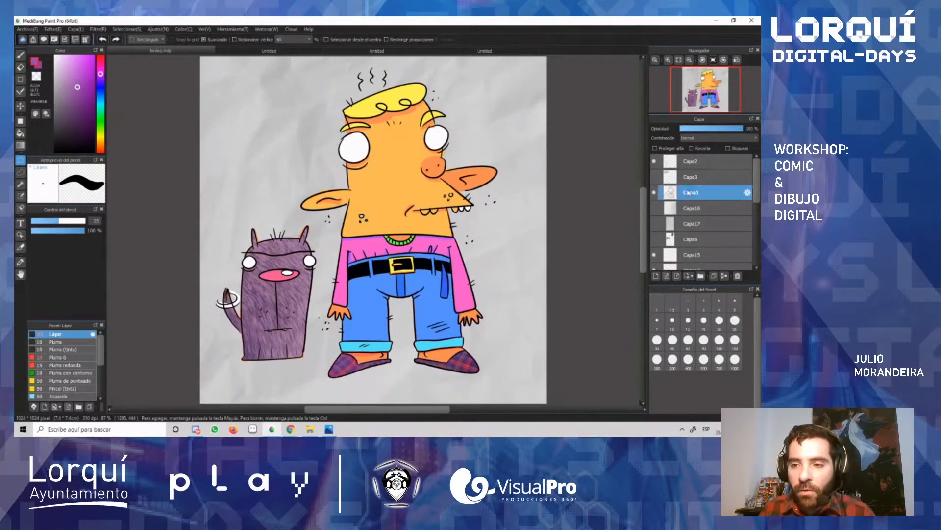
{"action": "double_click", "coordinate": [694, 194]}
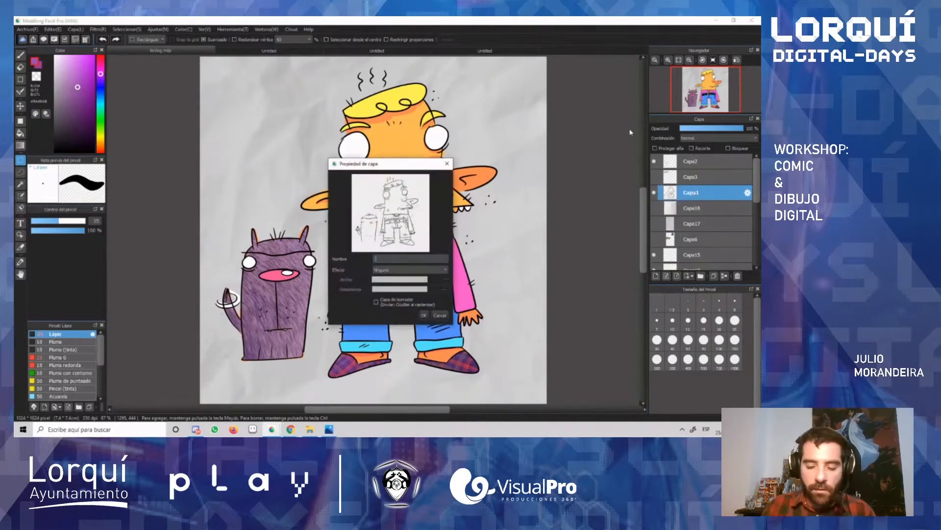
{"action": "type", "text": "línea"}
{"action": "key", "text": "Return"}
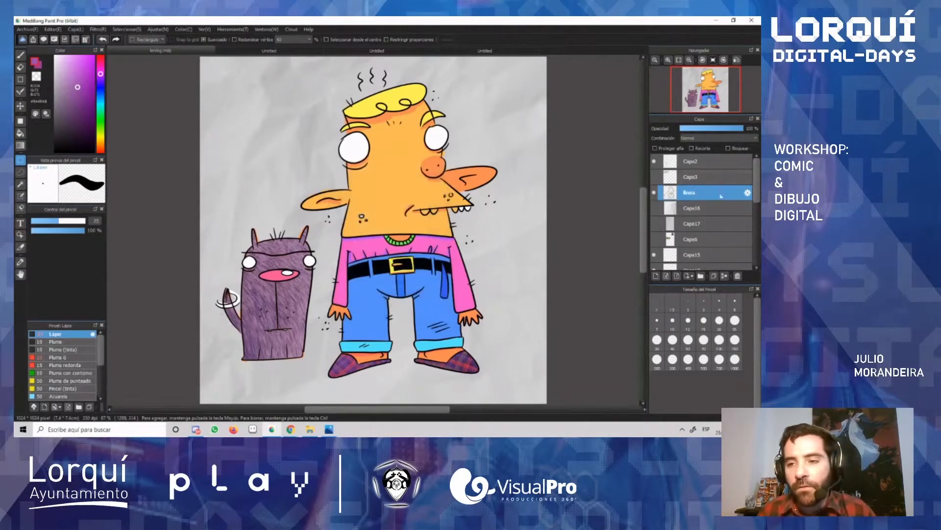
{"action": "scroll", "coordinate": [706, 211], "scroll_direction": "down", "scroll_amount": 4}
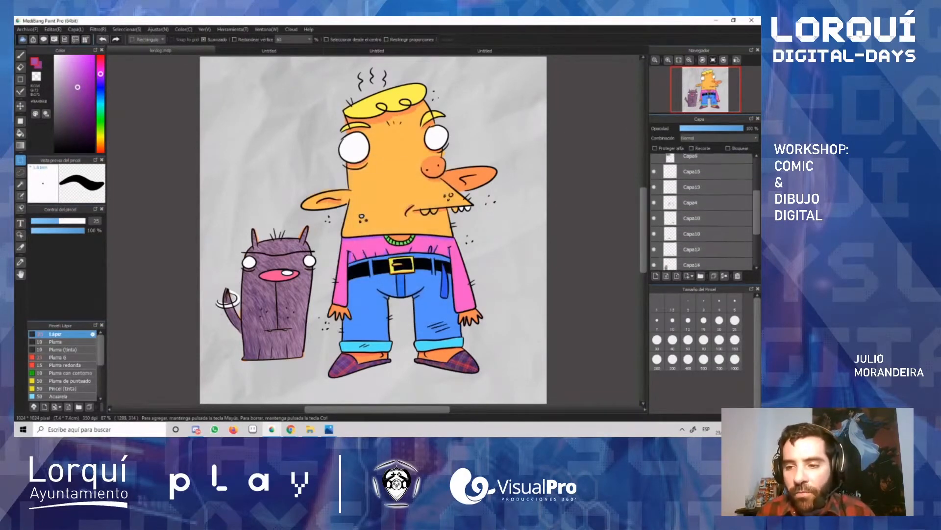
{"action": "scroll", "coordinate": [755, 177], "scroll_direction": "up", "scroll_amount": 5}
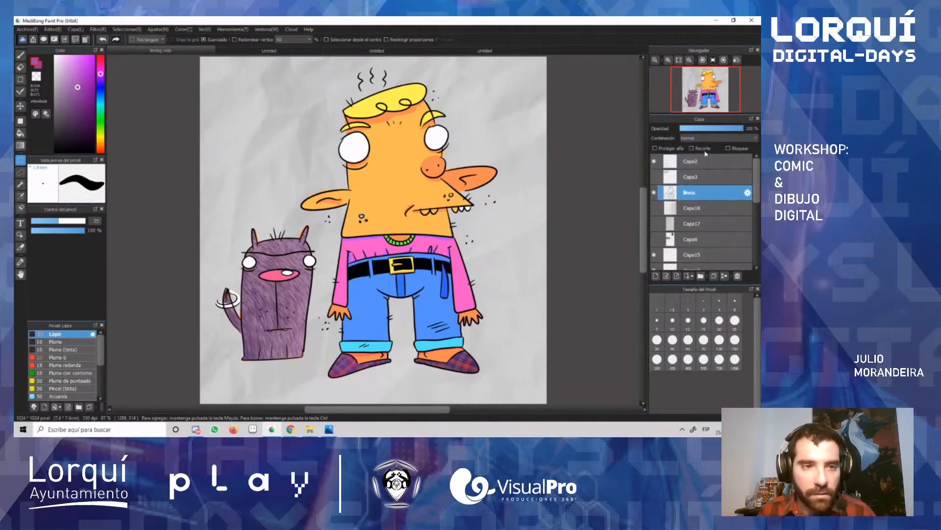
Step: Switch to the blank Untitled document beside the puppy photo document, and activate the brush with a teal hue
{"action": "left_click", "coordinate": [380, 52]}
{"action": "left_click", "coordinate": [287, 54]}
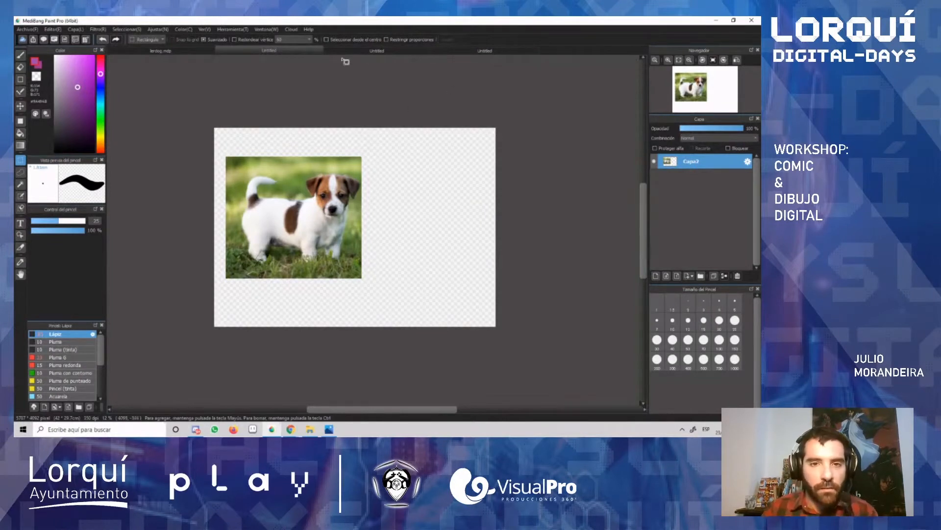
{"action": "left_click", "coordinate": [369, 53]}
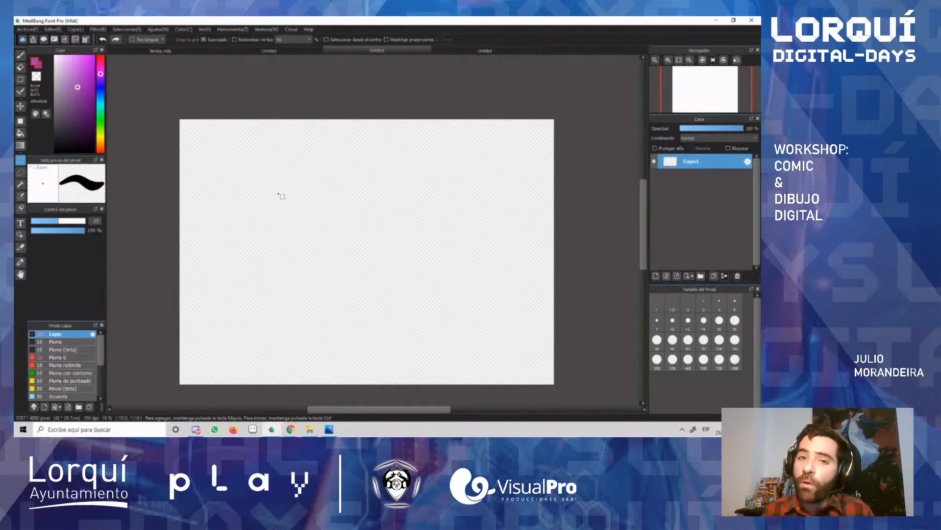
{"action": "key", "text": "b"}
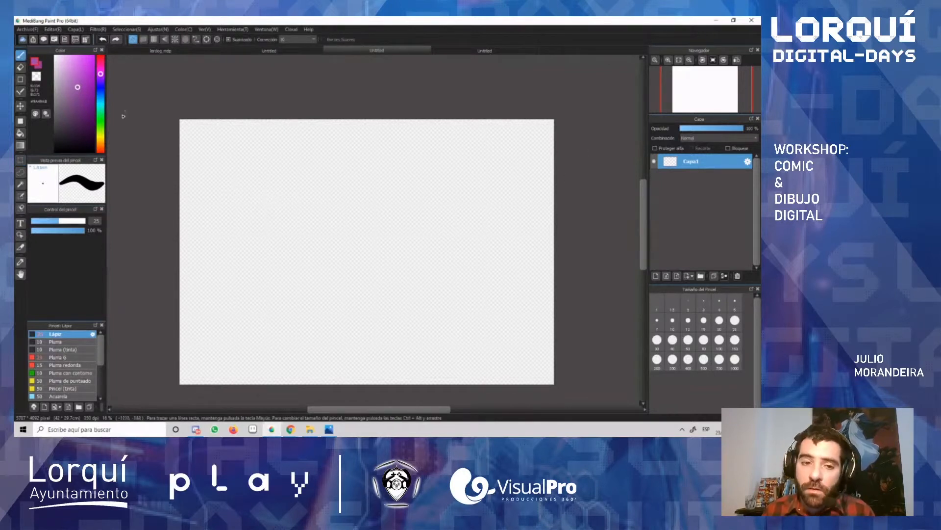
{"action": "left_click_drag", "start_coordinate": [100, 96], "coordinate": [102, 105]}
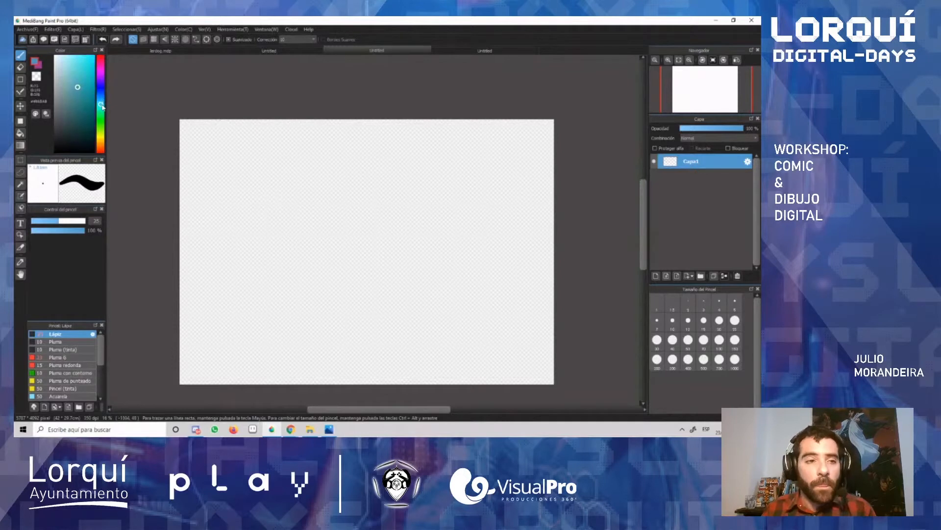
Step: Pick a lighter teal for the brush and rename the layer Capa1 as "boceto"
{"action": "left_click", "coordinate": [73, 81]}
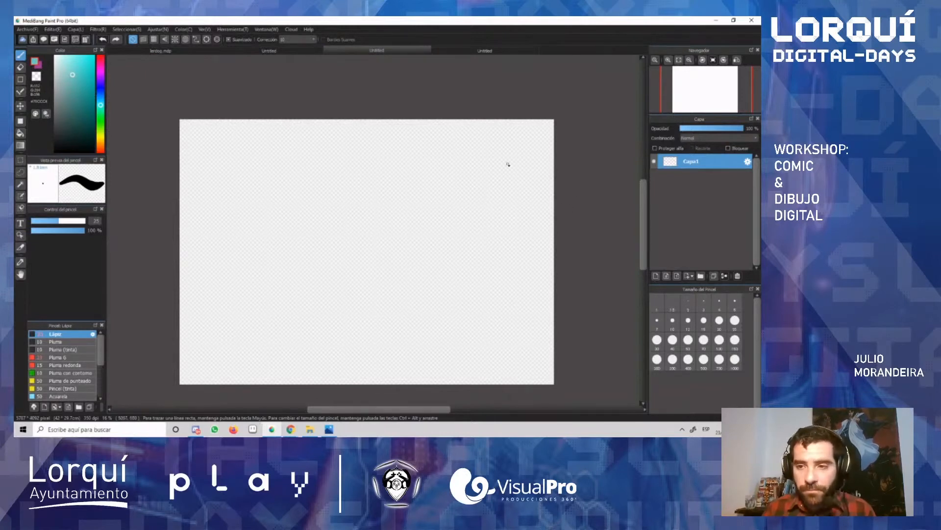
{"action": "scroll", "coordinate": [380, 211], "scroll_direction": "up", "scroll_amount": 2}
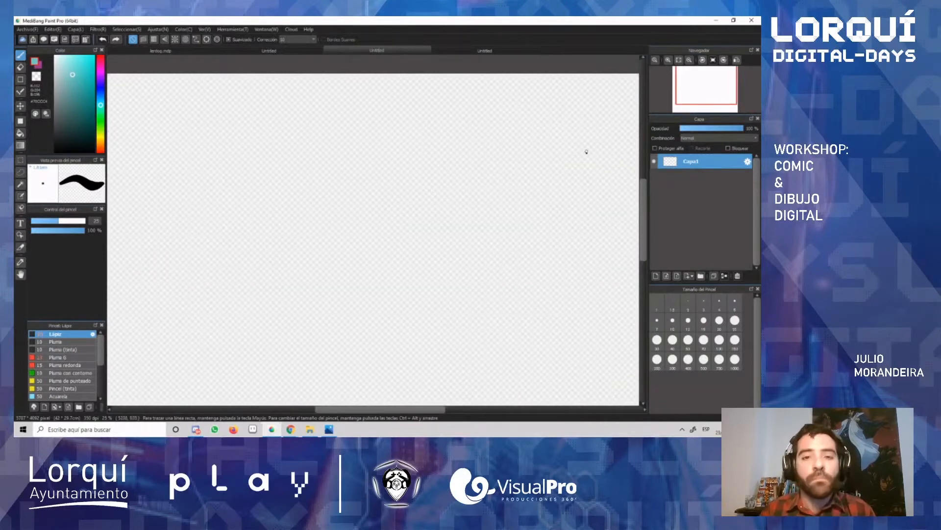
{"action": "double_click", "coordinate": [693, 167]}
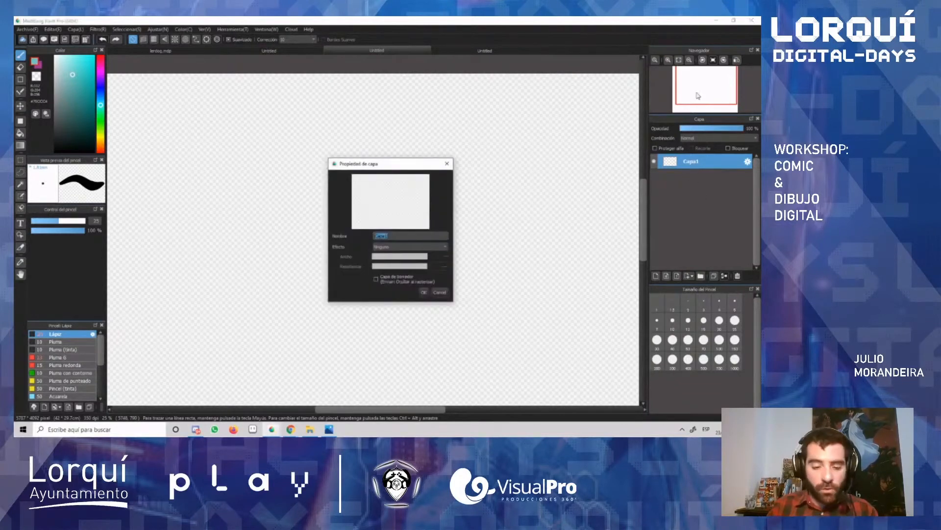
{"action": "type", "text": "boceto"}
{"action": "key", "text": "Return"}
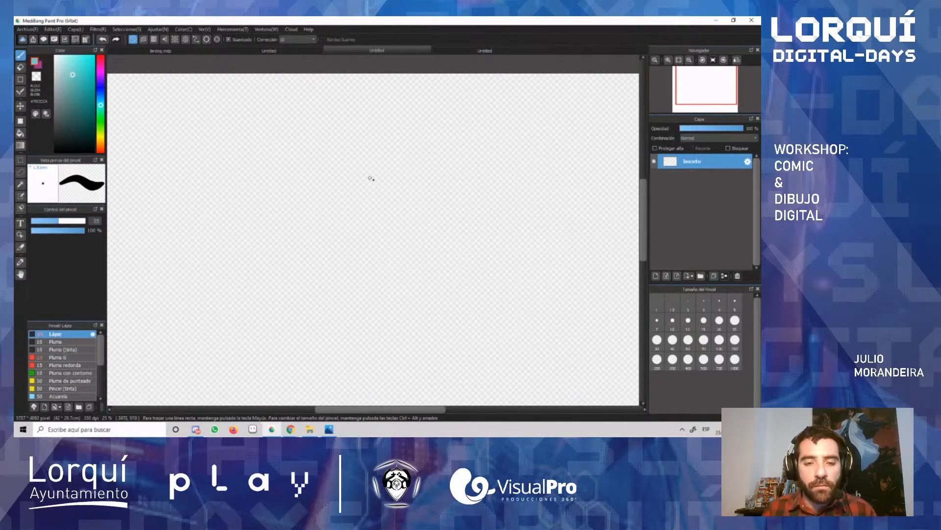
Step: Sketch a large rounded cranium with overlapping loose teal strokes in the upper middle of the canvas
{"action": "mouse_move", "coordinate": [328, 130]}
{"action": "left_mouse_down"}
{"action": "mouse_move", "coordinate": [317, 152]}
{"action": "mouse_move", "coordinate": [336, 124]}
{"action": "left_mouse_up"}
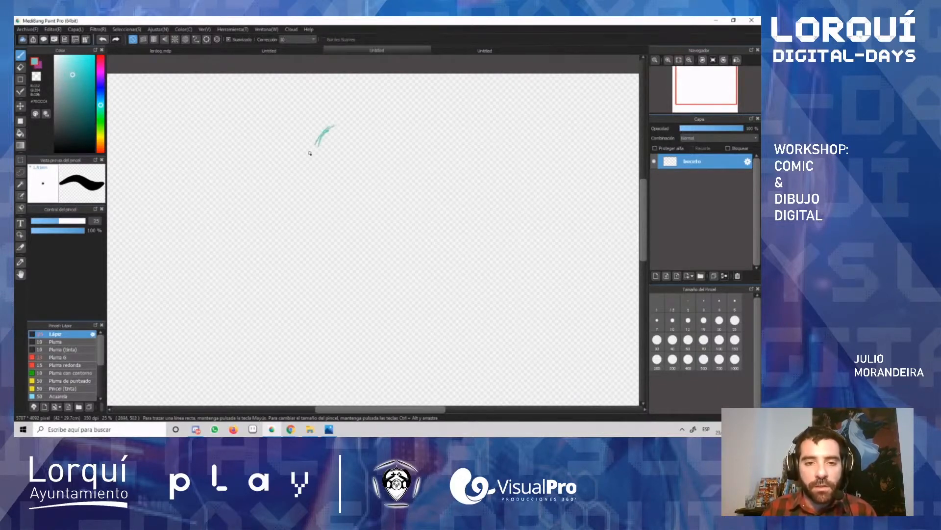
{"action": "mouse_move", "coordinate": [309, 170]}
{"action": "left_mouse_down"}
{"action": "mouse_move", "coordinate": [368, 115]}
{"action": "mouse_move", "coordinate": [323, 195]}
{"action": "mouse_move", "coordinate": [343, 232]}
{"action": "mouse_move", "coordinate": [371, 250]}
{"action": "left_mouse_up"}
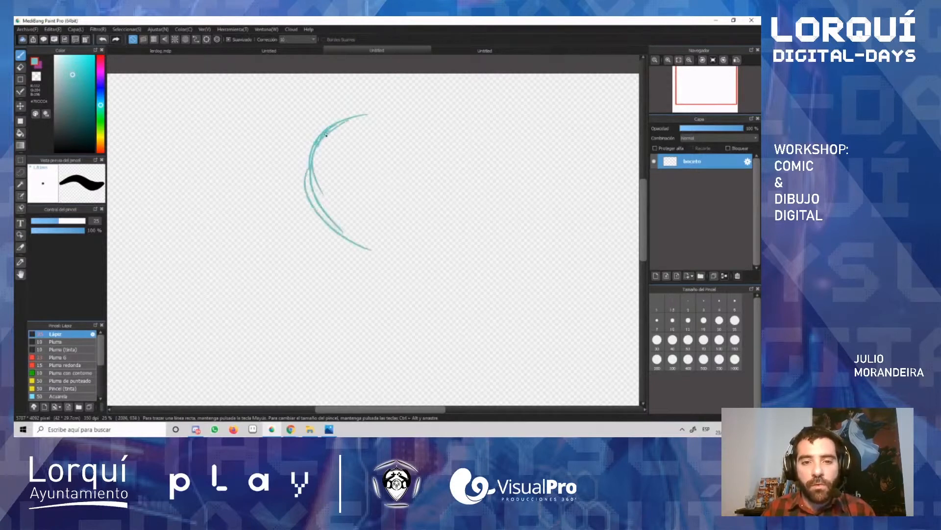
{"action": "mouse_move", "coordinate": [338, 127]}
{"action": "left_mouse_down"}
{"action": "mouse_move", "coordinate": [449, 102]}
{"action": "mouse_move", "coordinate": [494, 129]}
{"action": "left_mouse_up"}
{"action": "mouse_move", "coordinate": [442, 109]}
{"action": "left_mouse_down"}
{"action": "mouse_move", "coordinate": [478, 150]}
{"action": "mouse_move", "coordinate": [490, 204]}
{"action": "left_mouse_up"}
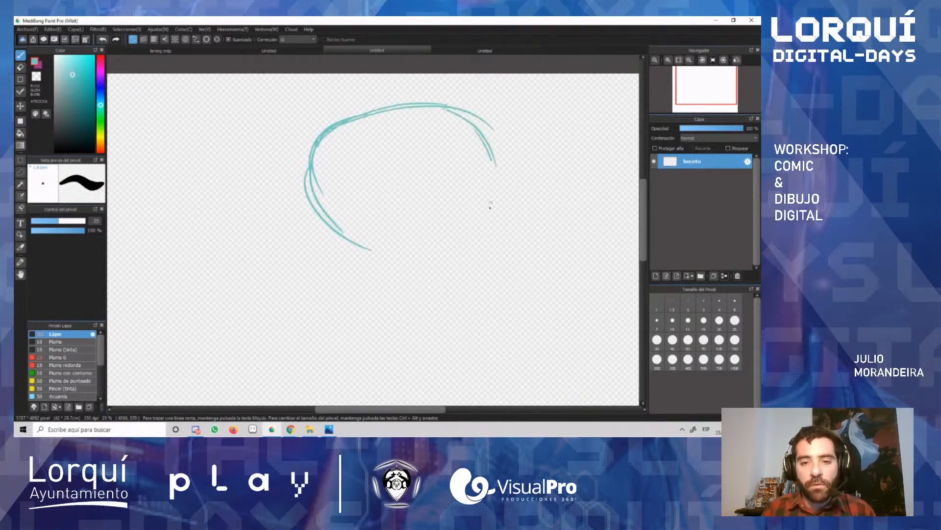
{"action": "left_click_drag", "start_coordinate": [495, 167], "coordinate": [425, 270]}
{"action": "mouse_move", "coordinate": [310, 165]}
{"action": "left_mouse_down"}
{"action": "mouse_move", "coordinate": [321, 205]}
{"action": "mouse_move", "coordinate": [381, 265]}
{"action": "left_mouse_up"}
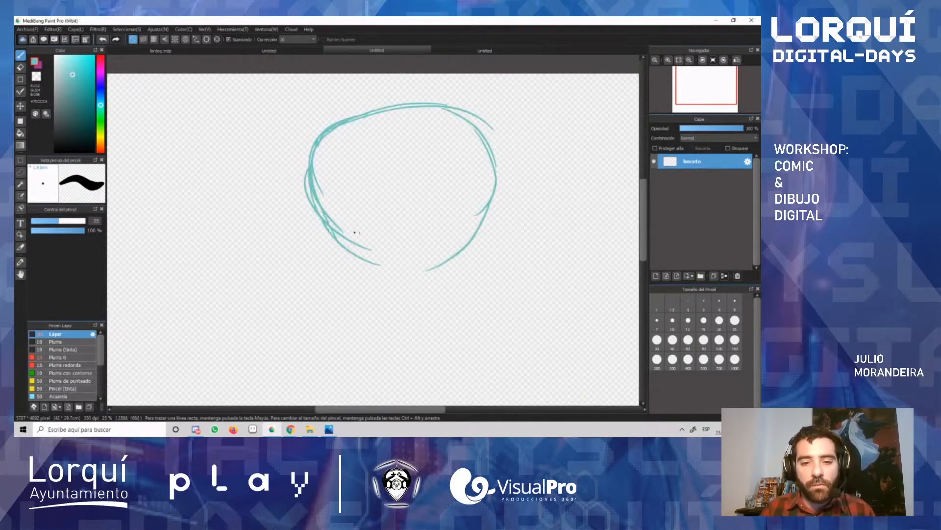
{"action": "mouse_move", "coordinate": [317, 227]}
{"action": "left_mouse_down"}
{"action": "mouse_move", "coordinate": [418, 268]}
{"action": "mouse_move", "coordinate": [458, 256]}
{"action": "left_mouse_up"}
{"action": "left_click_drag", "start_coordinate": [465, 116], "coordinate": [511, 196]}
{"action": "left_click_drag", "start_coordinate": [500, 141], "coordinate": [502, 150]}
{"action": "left_click_drag", "start_coordinate": [504, 149], "coordinate": [448, 270]}
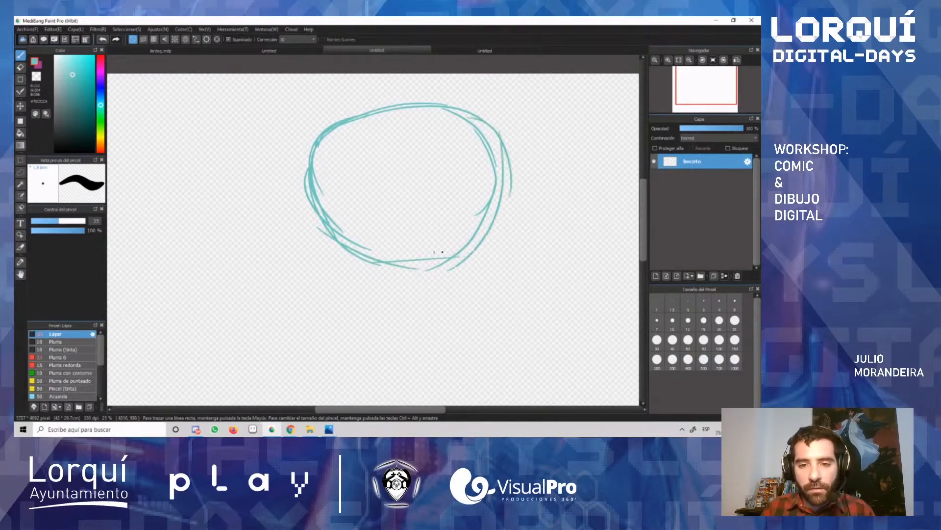
{"action": "left_click_drag", "start_coordinate": [310, 237], "coordinate": [364, 251]}
Step: Extend both sides of the head downward and close them with a rounded jaw and chin below the cranium
{"action": "left_click_drag", "start_coordinate": [319, 132], "coordinate": [308, 197]}
{"action": "mouse_move", "coordinate": [305, 160]}
{"action": "left_mouse_down"}
{"action": "mouse_move", "coordinate": [386, 232]}
{"action": "mouse_move", "coordinate": [347, 246]}
{"action": "mouse_move", "coordinate": [316, 226]}
{"action": "mouse_move", "coordinate": [333, 292]}
{"action": "left_mouse_up"}
{"action": "left_click_drag", "start_coordinate": [319, 238], "coordinate": [412, 327]}
{"action": "left_click_drag", "start_coordinate": [487, 172], "coordinate": [487, 291]}
{"action": "left_click_drag", "start_coordinate": [504, 203], "coordinate": [490, 289]}
{"action": "left_click_drag", "start_coordinate": [499, 281], "coordinate": [465, 299]}
{"action": "left_click_drag", "start_coordinate": [497, 286], "coordinate": [438, 325]}
{"action": "mouse_move", "coordinate": [482, 304]}
{"action": "left_mouse_down"}
{"action": "mouse_move", "coordinate": [371, 316]}
{"action": "mouse_move", "coordinate": [438, 328]}
{"action": "left_mouse_up"}
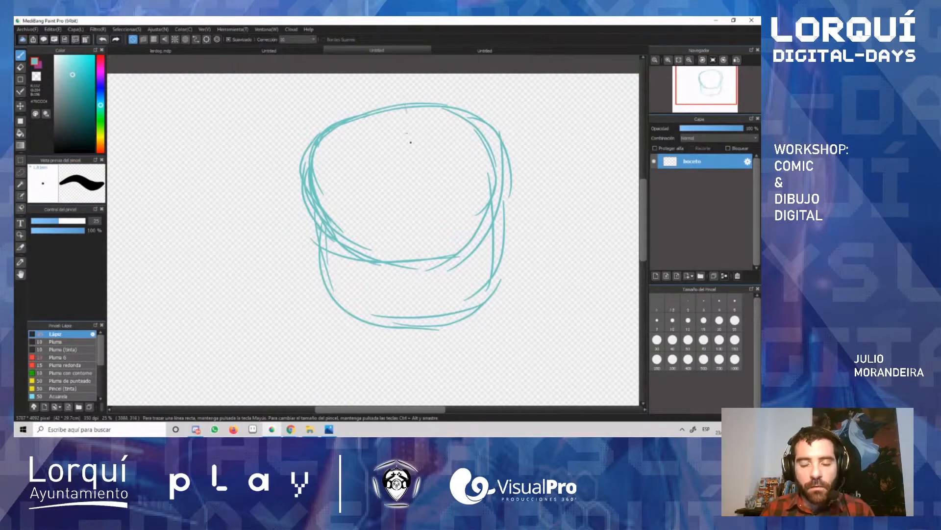
Step: Draw a straight vertical centre line through the face and three straight horizontal guides for the eyes, nose and mouth
{"action": "left_click_drag", "start_coordinate": [407, 109], "coordinate": [420, 325]}
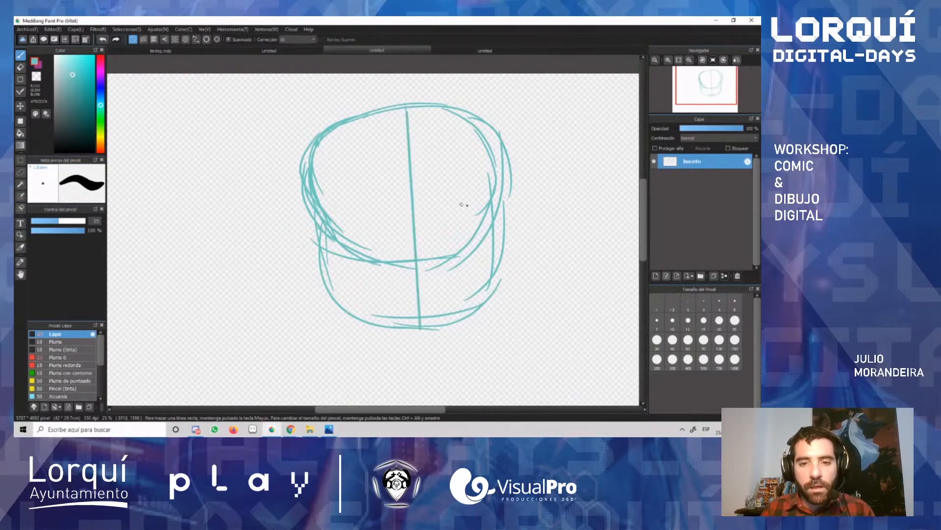
{"action": "left_click_drag", "start_coordinate": [327, 213], "coordinate": [500, 203]}
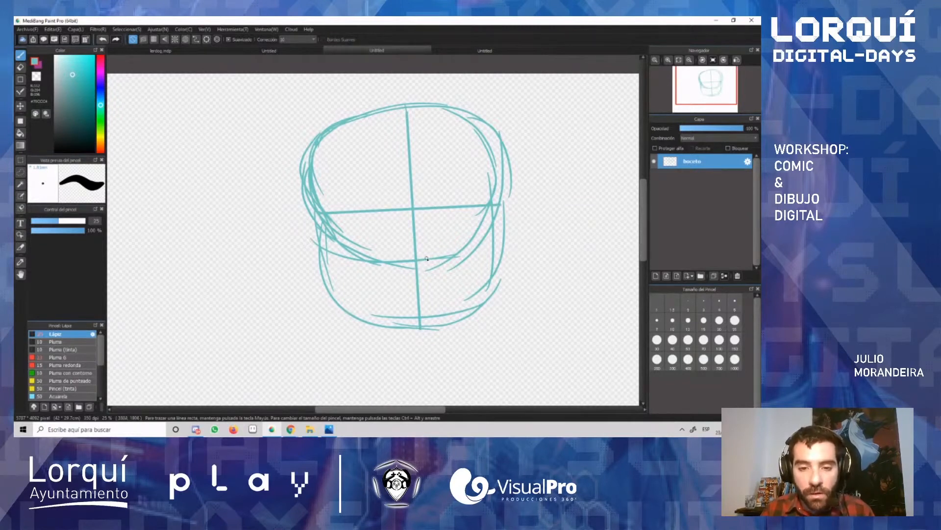
{"action": "left_click", "coordinate": [501, 256], "text": "shift"}
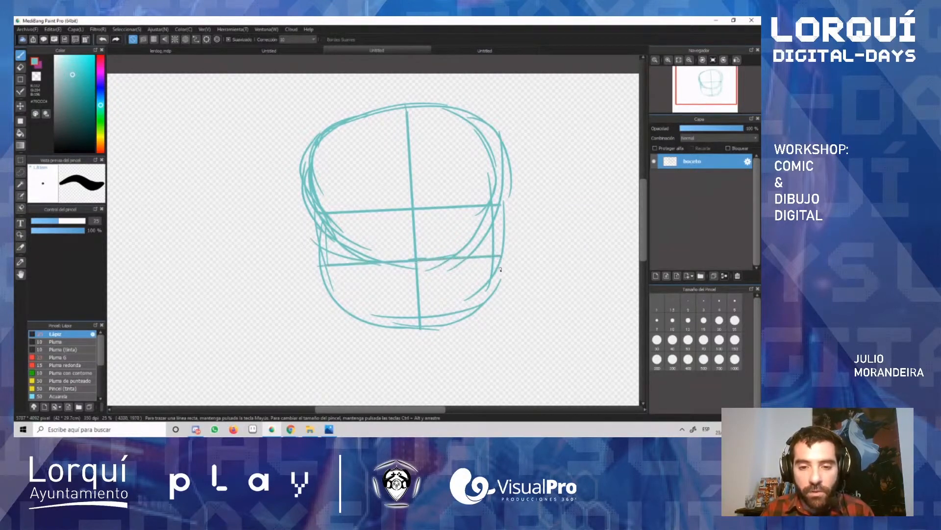
{"action": "left_click", "coordinate": [495, 286], "text": "shift"}
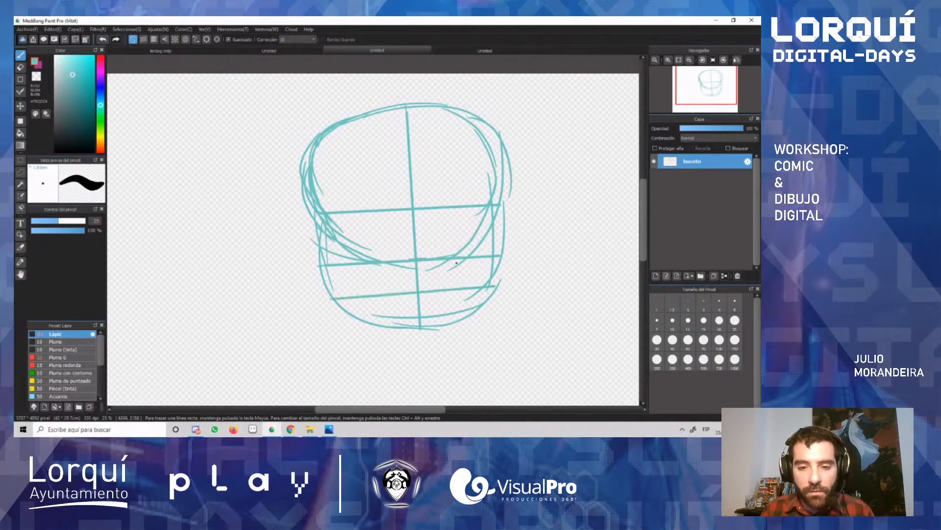
Step: Sketch the two sides of the neck below the jaw and a shallow V-shaped neckline between them
{"action": "left_click_drag", "start_coordinate": [355, 329], "coordinate": [349, 369]}
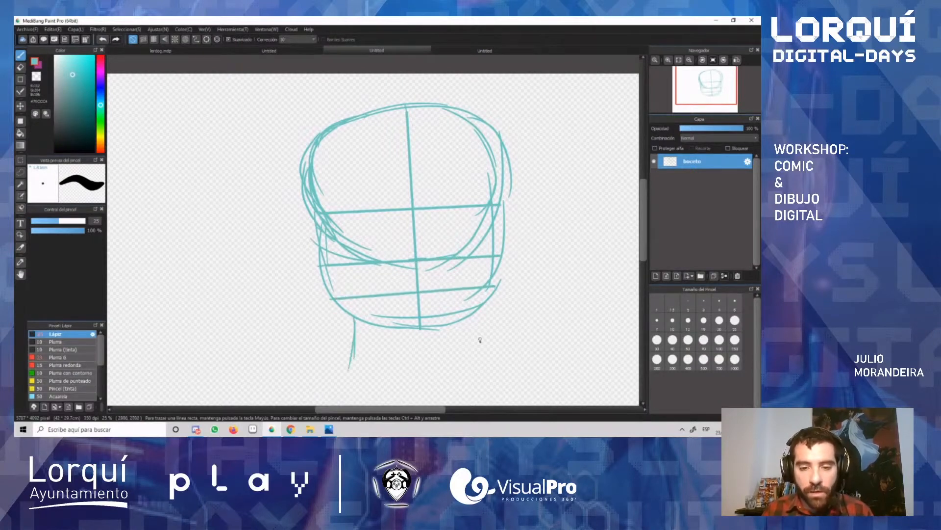
{"action": "left_click_drag", "start_coordinate": [471, 312], "coordinate": [485, 360]}
{"action": "left_click_drag", "start_coordinate": [348, 366], "coordinate": [443, 390]}
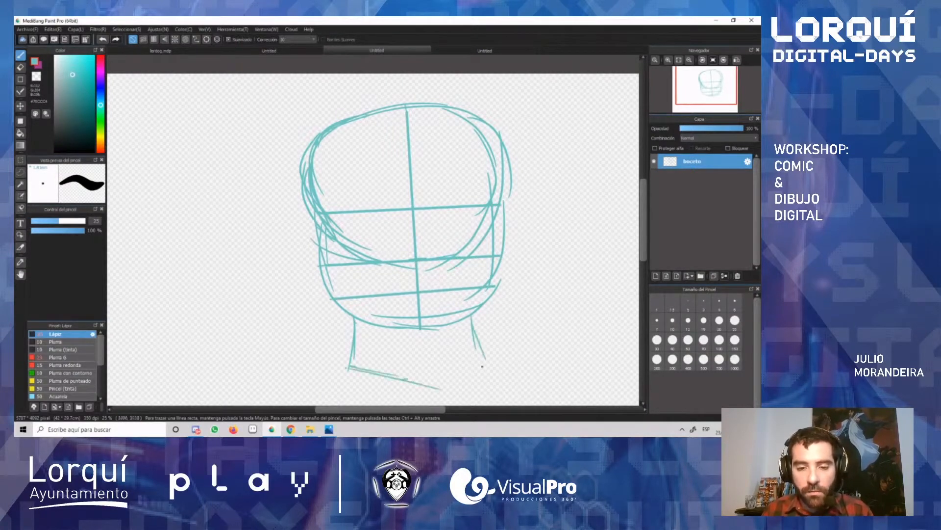
{"action": "left_click_drag", "start_coordinate": [495, 363], "coordinate": [429, 383]}
Step: Sketch both shoulder lines outward from the neck base, with the start of each arm at their ends
{"action": "mouse_move", "coordinate": [348, 363]}
{"action": "left_mouse_down"}
{"action": "mouse_move", "coordinate": [273, 378]}
{"action": "mouse_move", "coordinate": [290, 377]}
{"action": "mouse_move", "coordinate": [258, 394]}
{"action": "mouse_move", "coordinate": [267, 382]}
{"action": "mouse_move", "coordinate": [348, 365]}
{"action": "mouse_move", "coordinate": [248, 391]}
{"action": "left_mouse_up"}
{"action": "left_click_drag", "start_coordinate": [256, 384], "coordinate": [245, 405]}
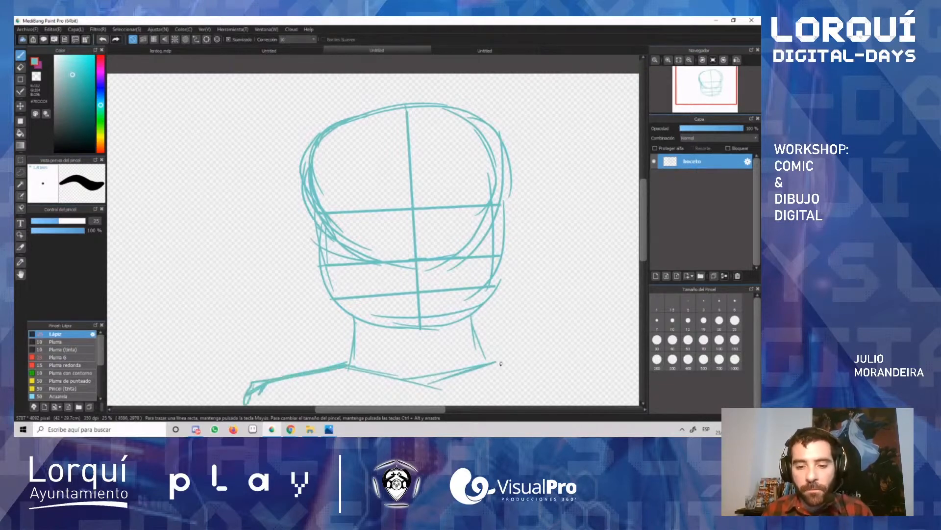
{"action": "mouse_move", "coordinate": [494, 358]}
{"action": "left_mouse_down"}
{"action": "mouse_move", "coordinate": [581, 361]}
{"action": "mouse_move", "coordinate": [639, 390]}
{"action": "mouse_move", "coordinate": [495, 363]}
{"action": "mouse_move", "coordinate": [630, 398]}
{"action": "mouse_move", "coordinate": [622, 404]}
{"action": "left_mouse_up"}
{"action": "left_click_drag", "start_coordinate": [604, 375], "coordinate": [610, 395]}
{"action": "left_click_drag", "start_coordinate": [492, 363], "coordinate": [572, 365]}
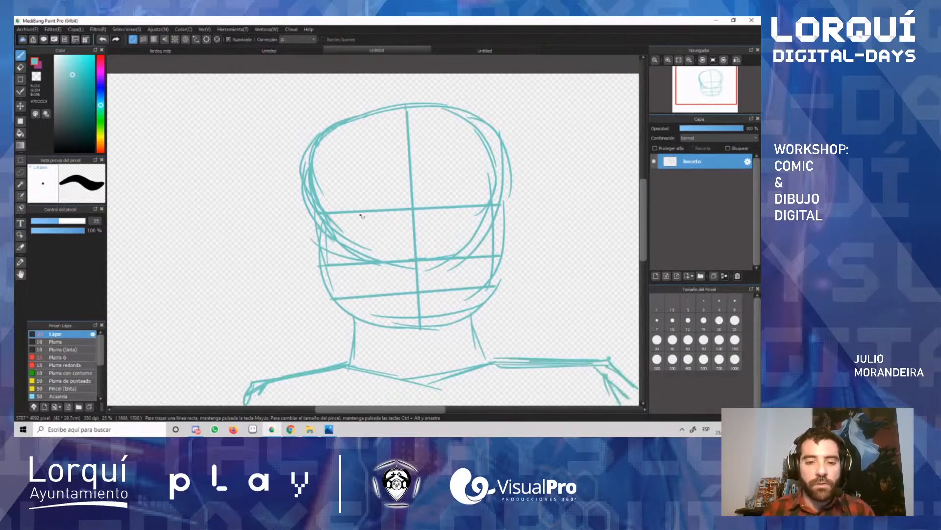
Step: Sketch both ears between the eye and nose guides, and the hair contour around the top of the head
{"action": "left_click_drag", "start_coordinate": [313, 211], "coordinate": [318, 260]}
{"action": "mouse_move", "coordinate": [300, 157]}
{"action": "left_mouse_down"}
{"action": "mouse_move", "coordinate": [322, 198]}
{"action": "mouse_move", "coordinate": [337, 106]}
{"action": "left_mouse_up"}
{"action": "left_click_drag", "start_coordinate": [313, 176], "coordinate": [326, 202]}
{"action": "mouse_move", "coordinate": [313, 122]}
{"action": "left_mouse_down"}
{"action": "mouse_move", "coordinate": [421, 88]}
{"action": "mouse_move", "coordinate": [388, 83]}
{"action": "mouse_move", "coordinate": [478, 81]}
{"action": "mouse_move", "coordinate": [506, 182]}
{"action": "mouse_move", "coordinate": [485, 224]}
{"action": "mouse_move", "coordinate": [521, 228]}
{"action": "left_mouse_up"}
{"action": "left_click_drag", "start_coordinate": [520, 230], "coordinate": [504, 252]}
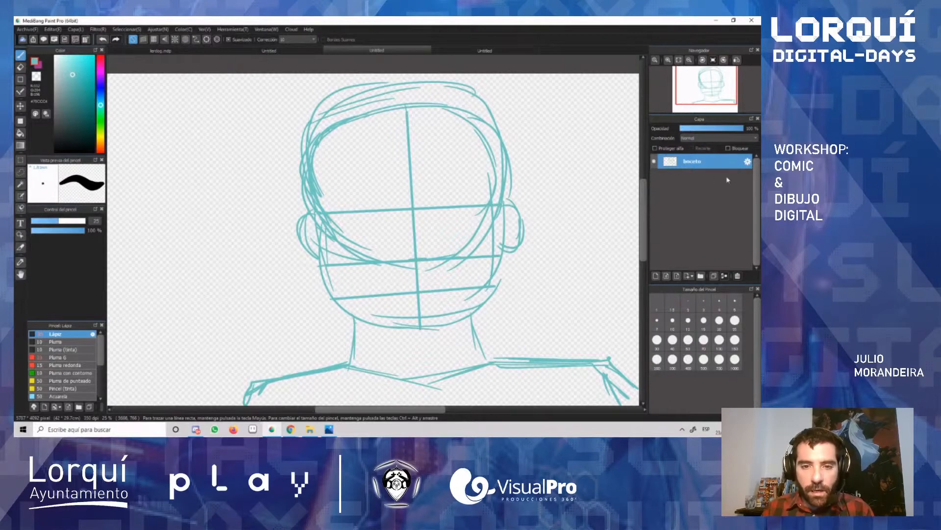
Step: Rename the sketch layer as "boceto1"
{"action": "double_click", "coordinate": [698, 166]}
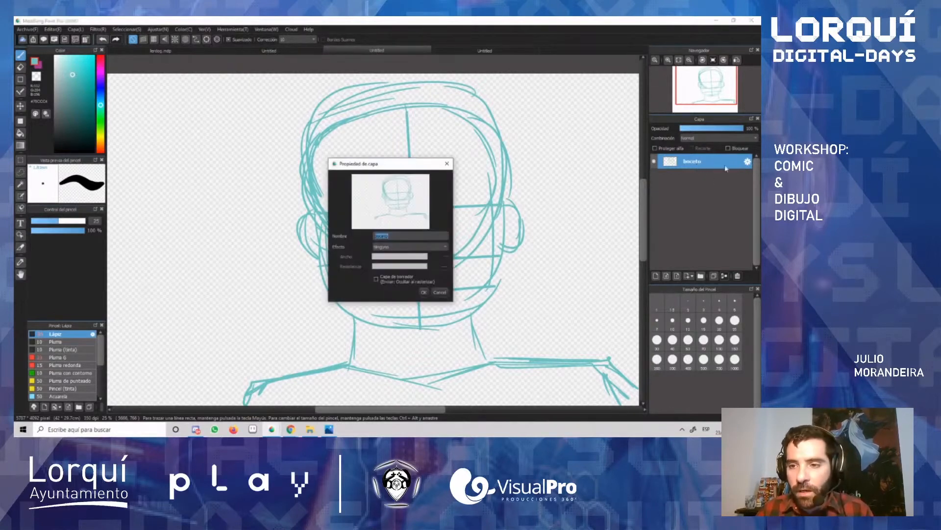
{"action": "left_click", "coordinate": [424, 293]}
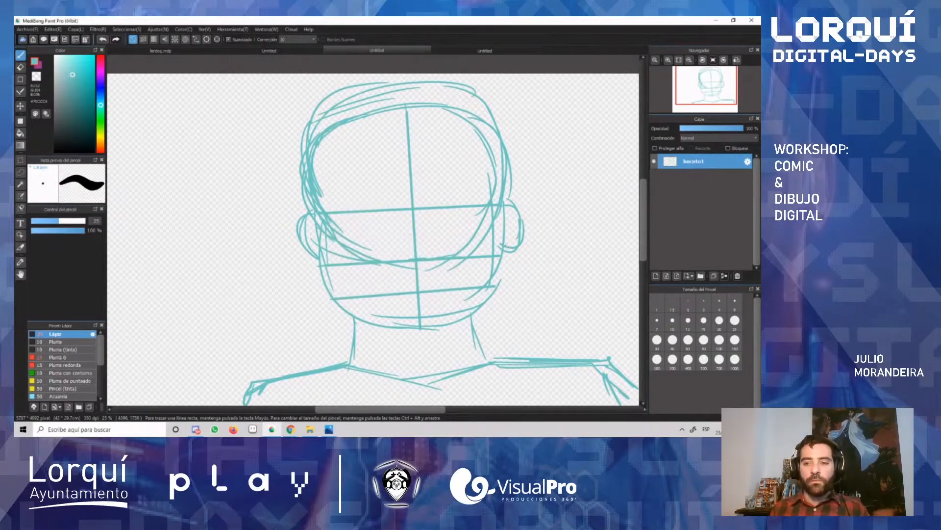
Step: Add a new layer above boceto1, fade boceto1 by lowering its opacity, and make the new layer active
{"action": "left_click", "coordinate": [656, 276]}
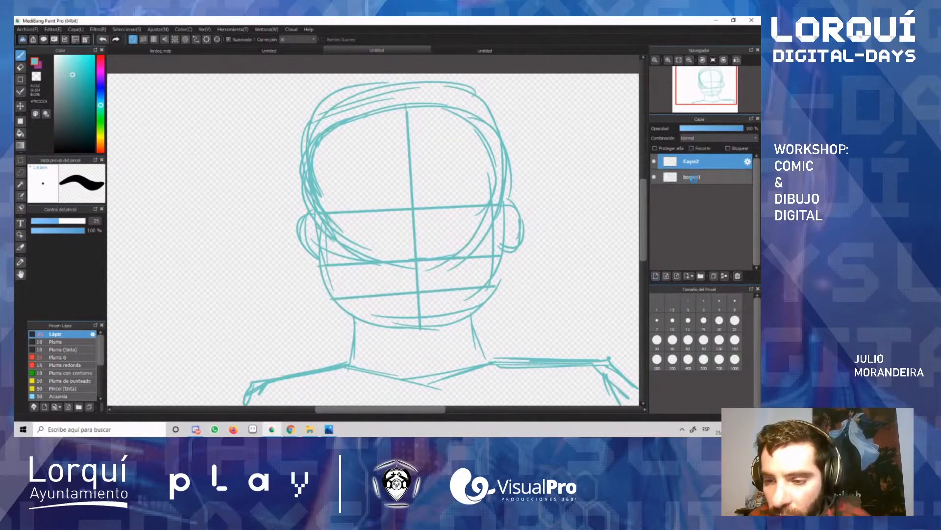
{"action": "left_click_drag", "start_coordinate": [741, 129], "coordinate": [700, 136]}
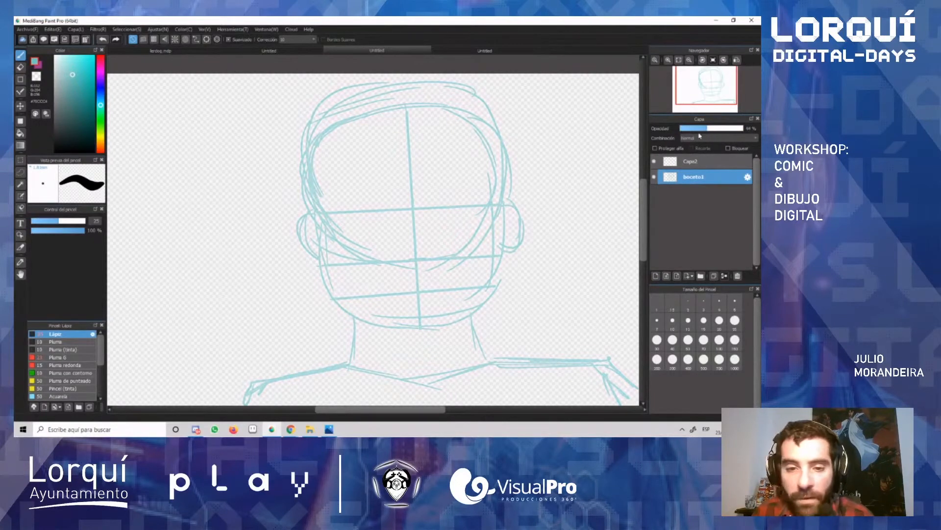
{"action": "left_click", "coordinate": [694, 163]}
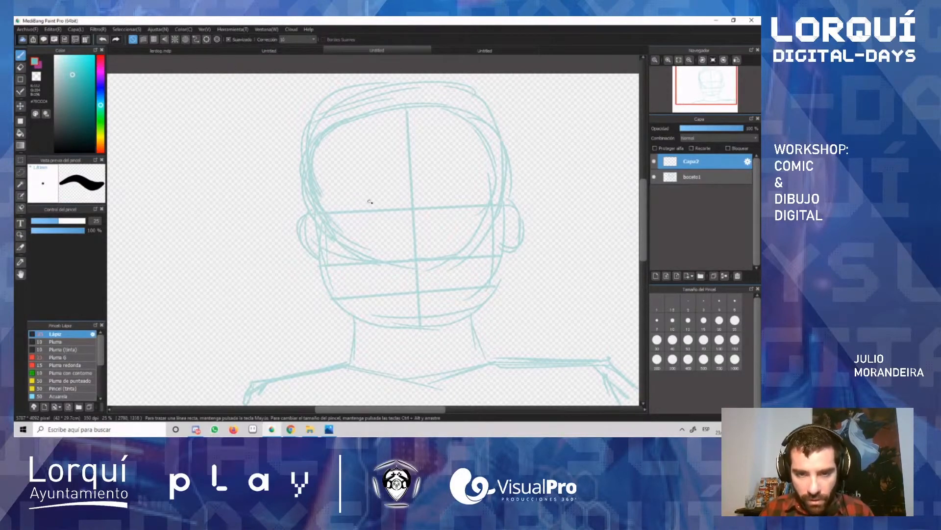
Step: Sketch two half-closed eyes with flat upper lids along the eye guide, one on each side of the centre line
{"action": "mouse_move", "coordinate": [350, 199]}
{"action": "left_mouse_down"}
{"action": "mouse_move", "coordinate": [390, 198]}
{"action": "mouse_move", "coordinate": [347, 200]}
{"action": "mouse_move", "coordinate": [383, 213]}
{"action": "mouse_move", "coordinate": [395, 198]}
{"action": "mouse_move", "coordinate": [384, 219]}
{"action": "left_mouse_up"}
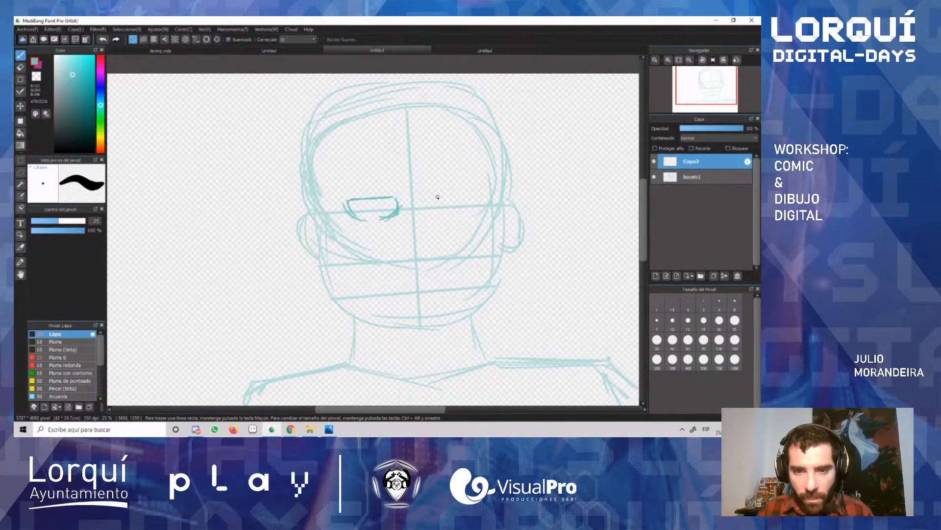
{"action": "mouse_move", "coordinate": [433, 198]}
{"action": "left_mouse_down"}
{"action": "mouse_move", "coordinate": [458, 210]}
{"action": "mouse_move", "coordinate": [450, 213]}
{"action": "mouse_move", "coordinate": [479, 196]}
{"action": "left_mouse_up"}
{"action": "left_click_drag", "start_coordinate": [477, 197], "coordinate": [467, 212]}
{"action": "mouse_move", "coordinate": [460, 212]}
{"action": "left_mouse_down"}
{"action": "mouse_move", "coordinate": [478, 197]}
{"action": "mouse_move", "coordinate": [429, 195]}
{"action": "mouse_move", "coordinate": [481, 192]}
{"action": "mouse_move", "coordinate": [475, 208]}
{"action": "left_mouse_up"}
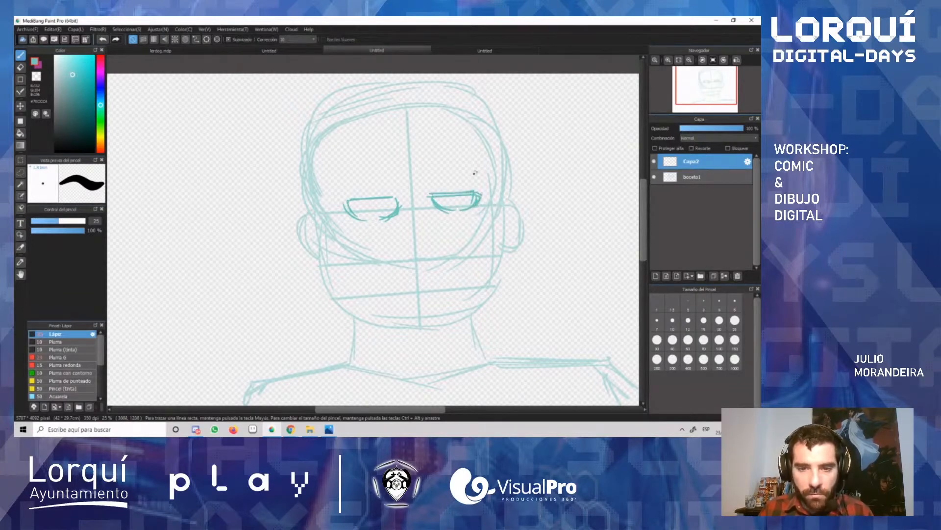
Step: Lasso each eye in turn and nudge it into a better position, deselecting after each move
{"action": "key", "text": "l"}
{"action": "mouse_move", "coordinate": [406, 223]}
{"action": "left_mouse_down"}
{"action": "mouse_move", "coordinate": [412, 205]}
{"action": "mouse_move", "coordinate": [386, 186]}
{"action": "mouse_move", "coordinate": [332, 202]}
{"action": "mouse_move", "coordinate": [344, 217]}
{"action": "mouse_move", "coordinate": [394, 218]}
{"action": "left_mouse_up"}
{"action": "key", "text": "v"}
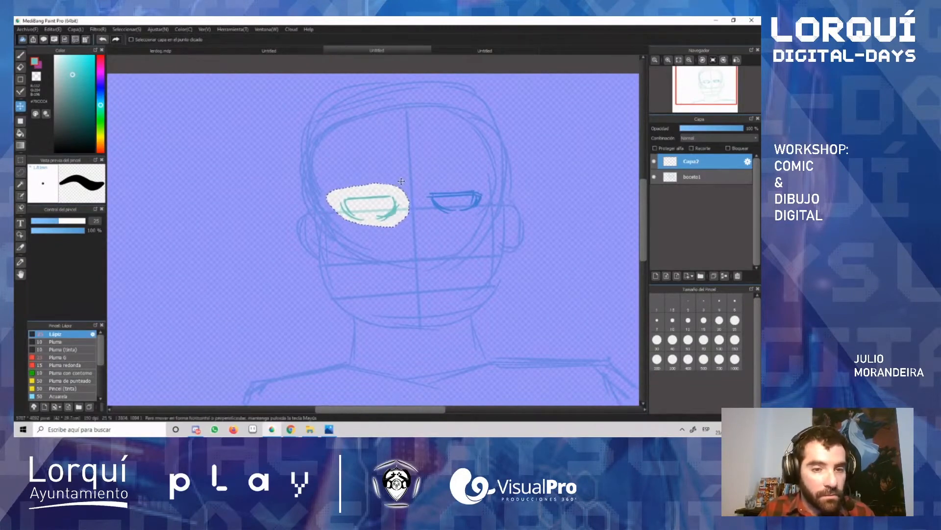
{"action": "key", "text": "ctrl+d"}
{"action": "key", "text": "l"}
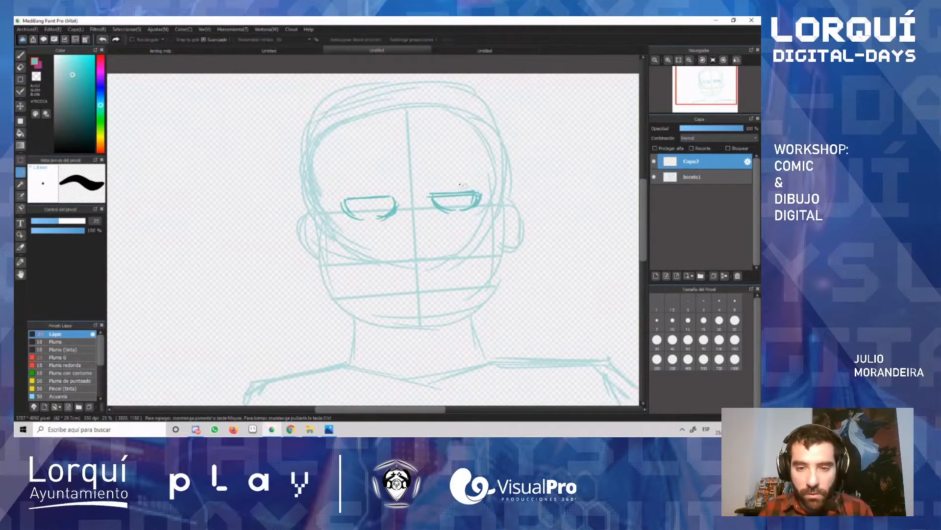
{"action": "mouse_move", "coordinate": [439, 184]}
{"action": "left_mouse_down"}
{"action": "mouse_move", "coordinate": [439, 221]}
{"action": "mouse_move", "coordinate": [468, 217]}
{"action": "left_mouse_up"}
{"action": "key", "text": "v"}
{"action": "key", "text": "ctrl+d"}
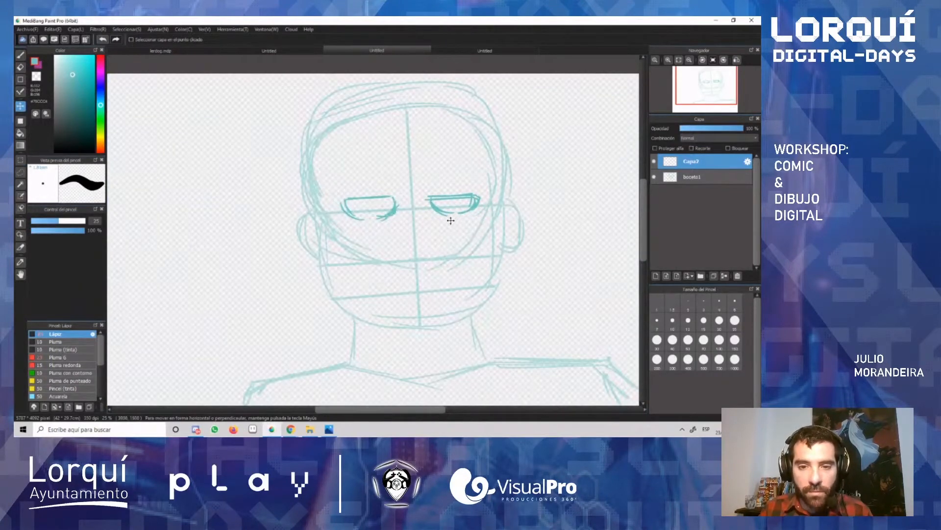
Step: Sketch a narrow U-shaped nose along the centre line with the brush and an eyebrow above each eye
{"action": "key", "text": "b"}
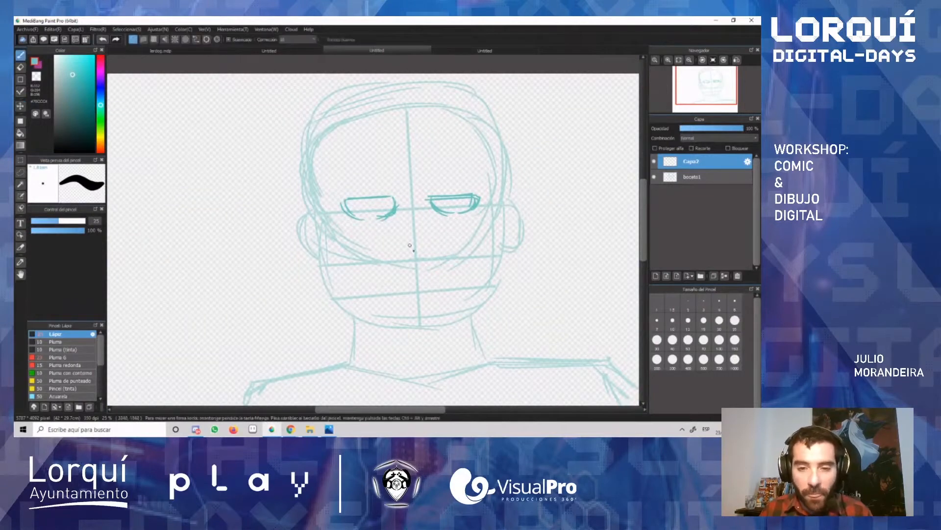
{"action": "mouse_move", "coordinate": [409, 215]}
{"action": "left_mouse_down"}
{"action": "mouse_move", "coordinate": [432, 231]}
{"action": "mouse_move", "coordinate": [422, 233]}
{"action": "left_mouse_up"}
{"action": "key", "text": "ctrl+z"}
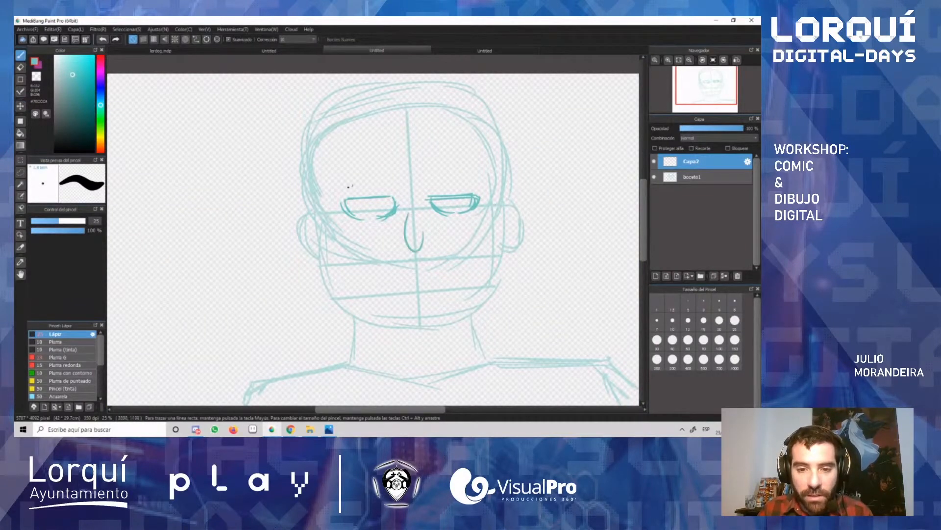
{"action": "mouse_move", "coordinate": [340, 188]}
{"action": "left_mouse_down"}
{"action": "mouse_move", "coordinate": [393, 187]}
{"action": "mouse_move", "coordinate": [353, 188]}
{"action": "left_mouse_up"}
{"action": "mouse_move", "coordinate": [430, 188]}
{"action": "left_mouse_down"}
{"action": "mouse_move", "coordinate": [475, 176]}
{"action": "mouse_move", "coordinate": [466, 175]}
{"action": "mouse_move", "coordinate": [483, 187]}
{"action": "left_mouse_up"}
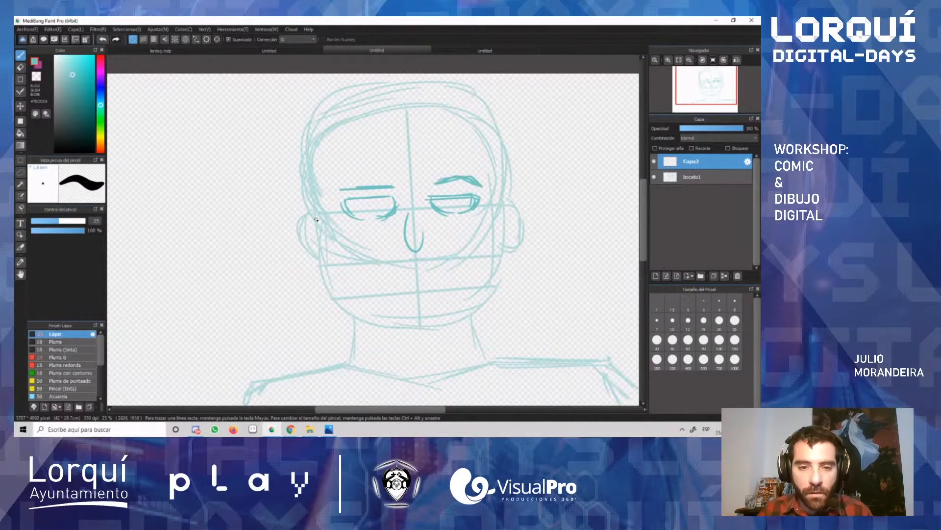
Step: Outline the left-hand ear over the faded sketch, undoing the first strokes and redrawing the contour
{"action": "mouse_move", "coordinate": [305, 211]}
{"action": "left_mouse_down"}
{"action": "mouse_move", "coordinate": [315, 218]}
{"action": "mouse_move", "coordinate": [296, 236]}
{"action": "mouse_move", "coordinate": [322, 263]}
{"action": "mouse_move", "coordinate": [309, 230]}
{"action": "left_mouse_up"}
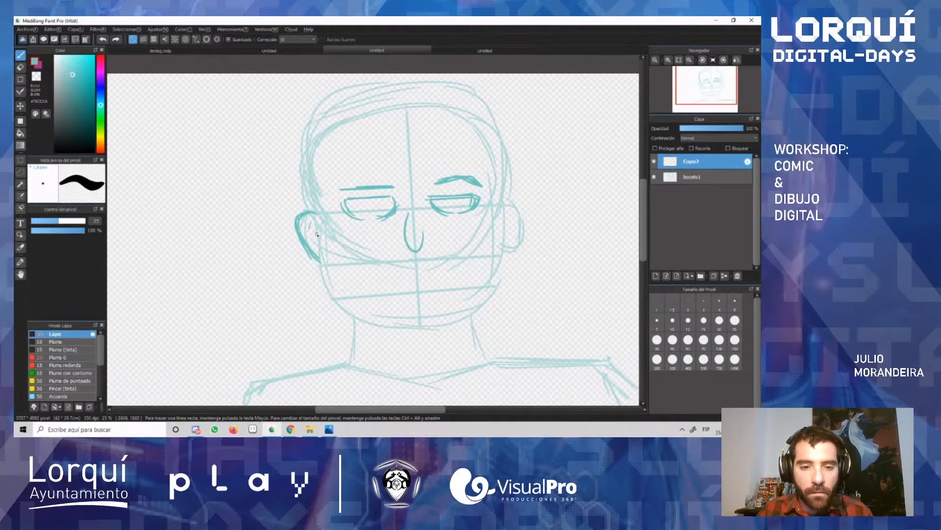
{"action": "key", "text": "ctrl+z"}
{"action": "key", "text": "ctrl+z"}
{"action": "key", "text": "ctrl+z"}
{"action": "key", "text": "ctrl+z"}
{"action": "key", "text": "ctrl+z"}
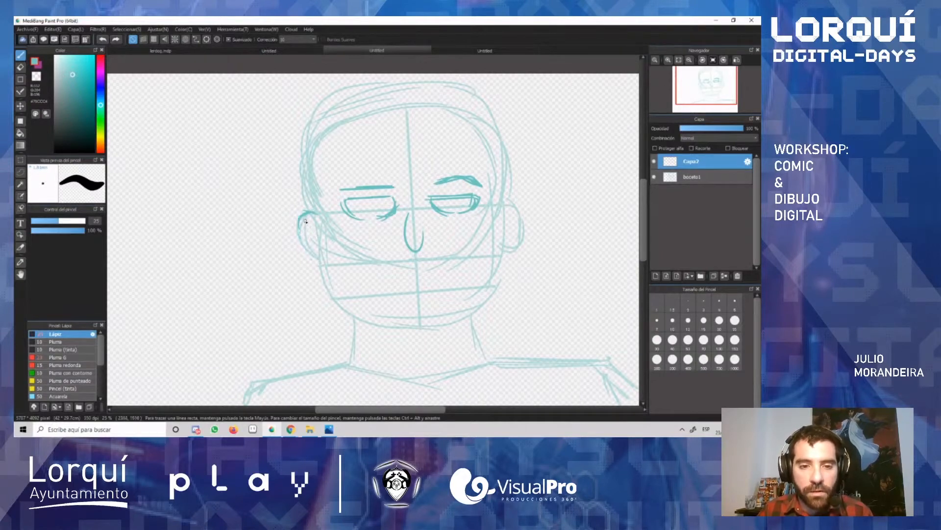
{"action": "mouse_move", "coordinate": [299, 228]}
{"action": "left_mouse_down"}
{"action": "mouse_move", "coordinate": [323, 261]}
{"action": "mouse_move", "coordinate": [315, 246]}
{"action": "left_mouse_up"}
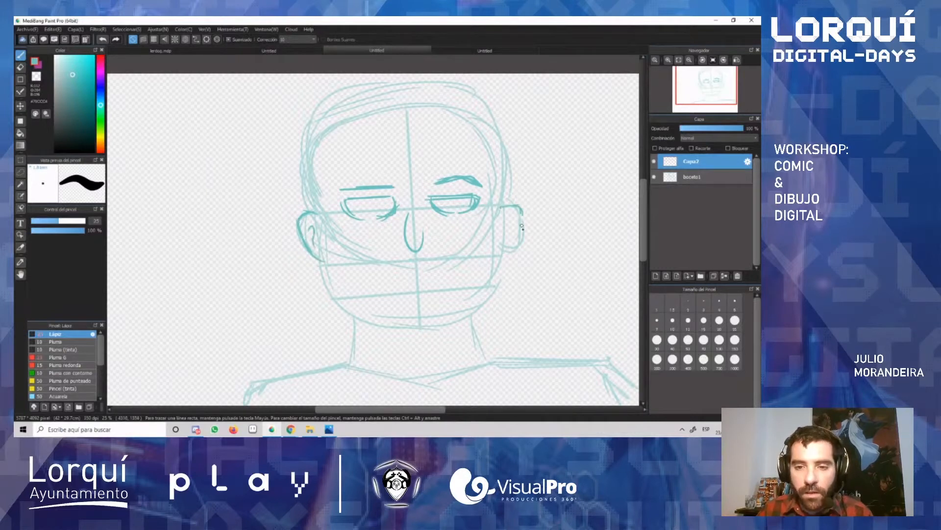
Step: Outline the right-hand ear over the faded sketch and add its inner fold
{"action": "left_click_drag", "start_coordinate": [522, 211], "coordinate": [511, 251]}
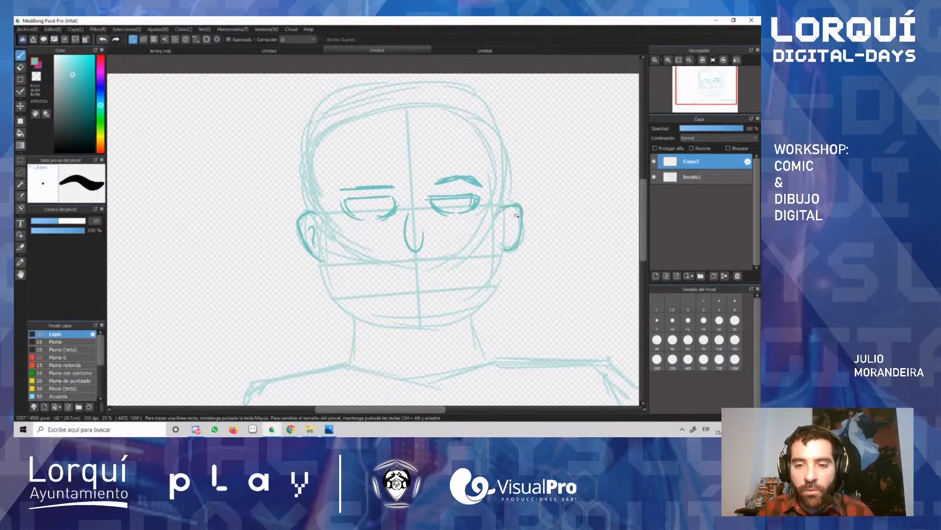
{"action": "left_click_drag", "start_coordinate": [514, 219], "coordinate": [507, 240]}
{"action": "key", "text": "e"}
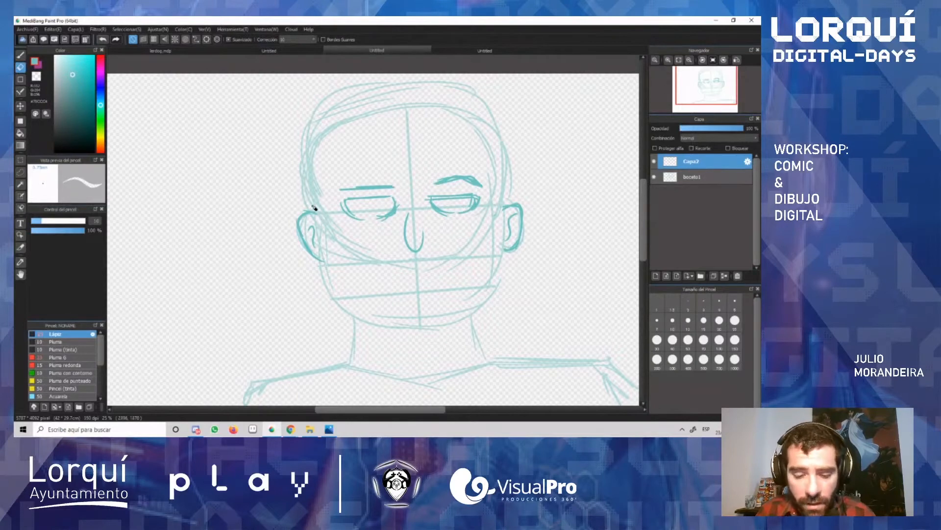
Step: Lasso the newly drawn right-hand ear, delete it and clear the selection
{"action": "key", "text": "m"}
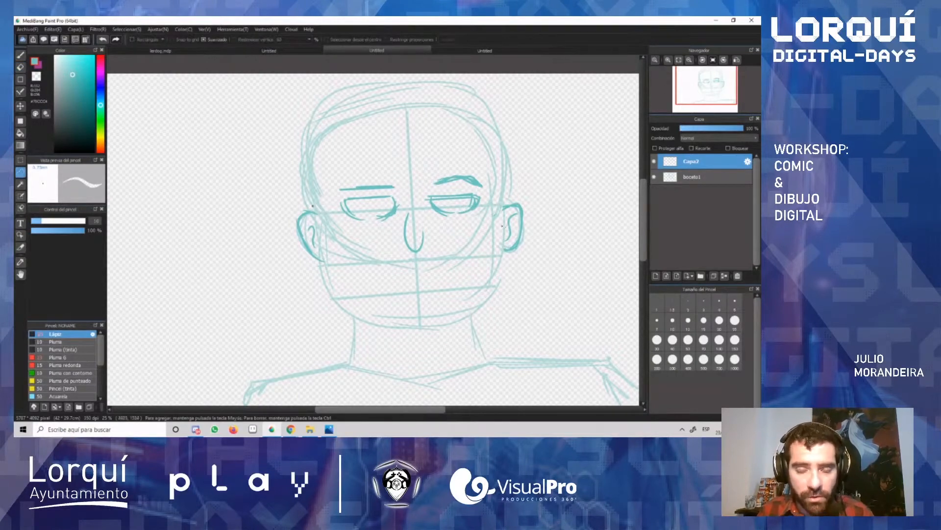
{"action": "key", "text": "e"}
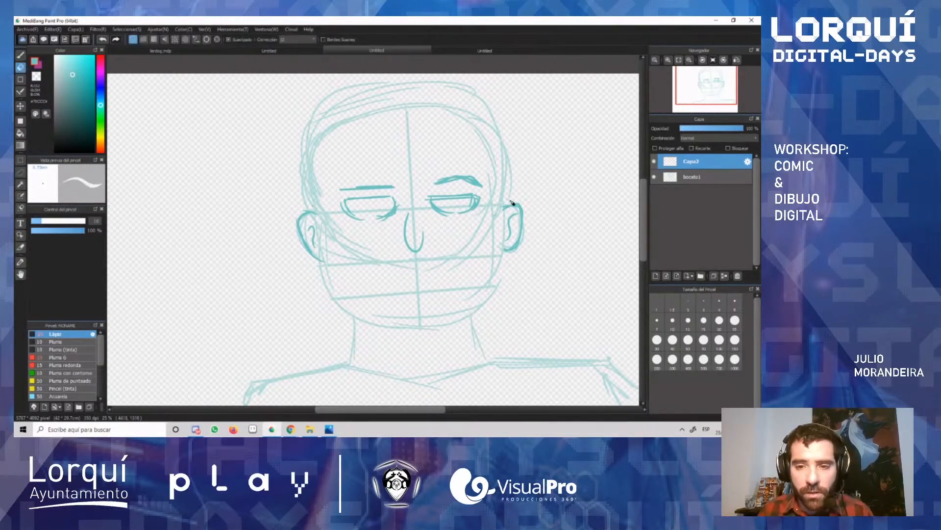
{"action": "key", "text": "l"}
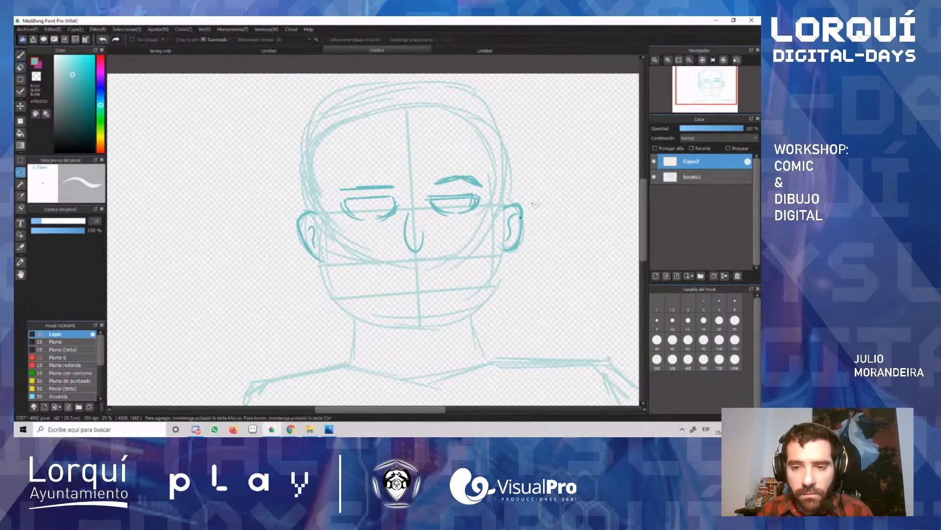
{"action": "mouse_move", "coordinate": [530, 194]}
{"action": "left_mouse_down"}
{"action": "mouse_move", "coordinate": [518, 267]}
{"action": "mouse_move", "coordinate": [561, 210]}
{"action": "left_mouse_up"}
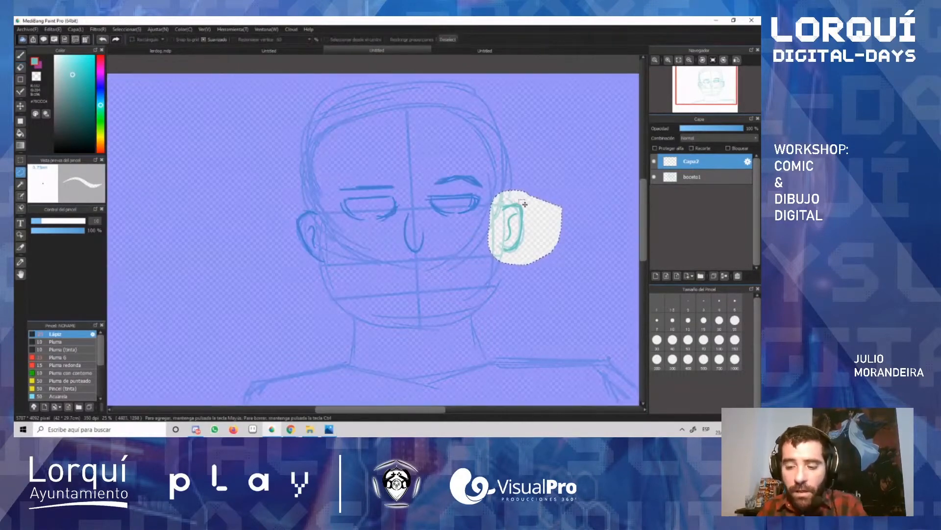
{"action": "key", "text": "ctrl+d"}
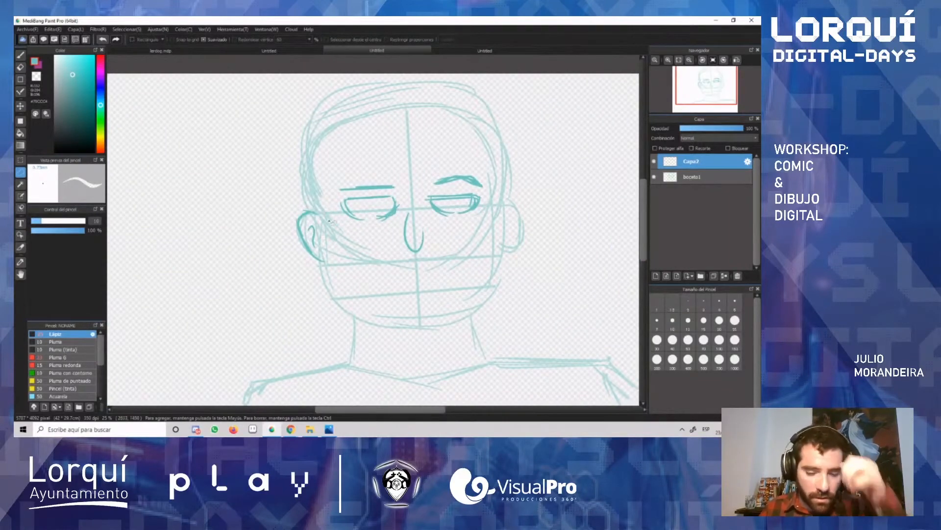
Step: Lasso the left-hand ear, copy it onto a new layer and move the copy to the right side of the head
{"action": "mouse_move", "coordinate": [316, 193]}
{"action": "left_mouse_down"}
{"action": "mouse_move", "coordinate": [286, 269]}
{"action": "mouse_move", "coordinate": [343, 236]}
{"action": "mouse_move", "coordinate": [338, 208]}
{"action": "left_mouse_up"}
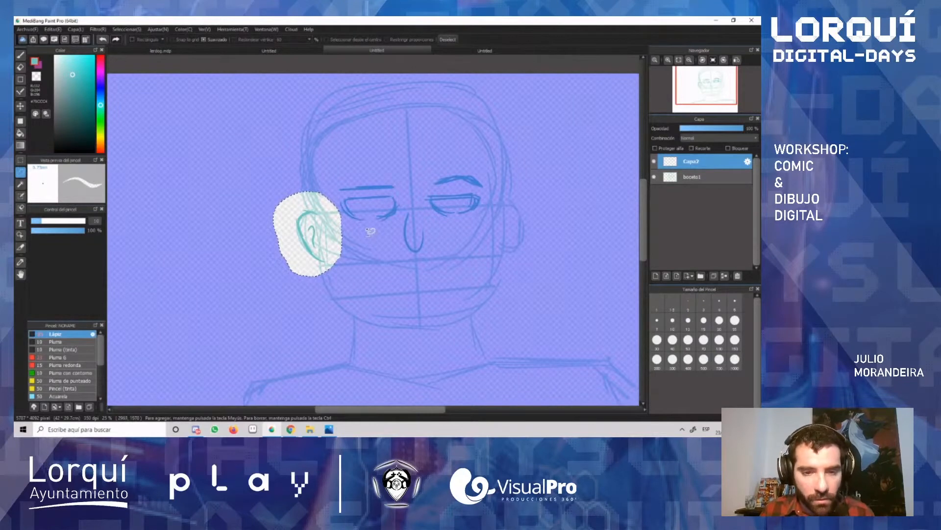
{"action": "key", "text": "ctrl+v"}
{"action": "key", "text": "v"}
{"action": "left_click_drag", "start_coordinate": [309, 232], "coordinate": [524, 230]}
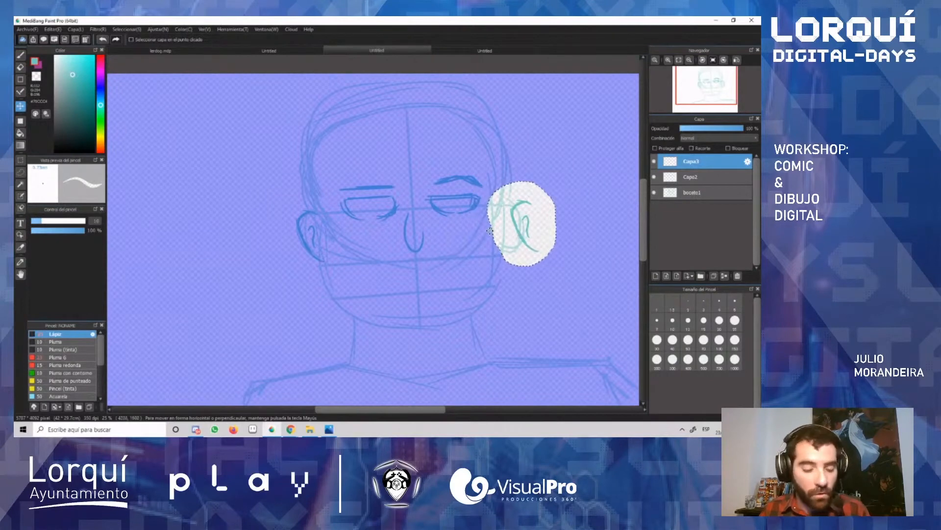
Step: Transform the copied ear: mirror it horizontally, scale and rotate it to fit the right side of the head, and apply the transformation
{"action": "key", "text": "ctrl+t"}
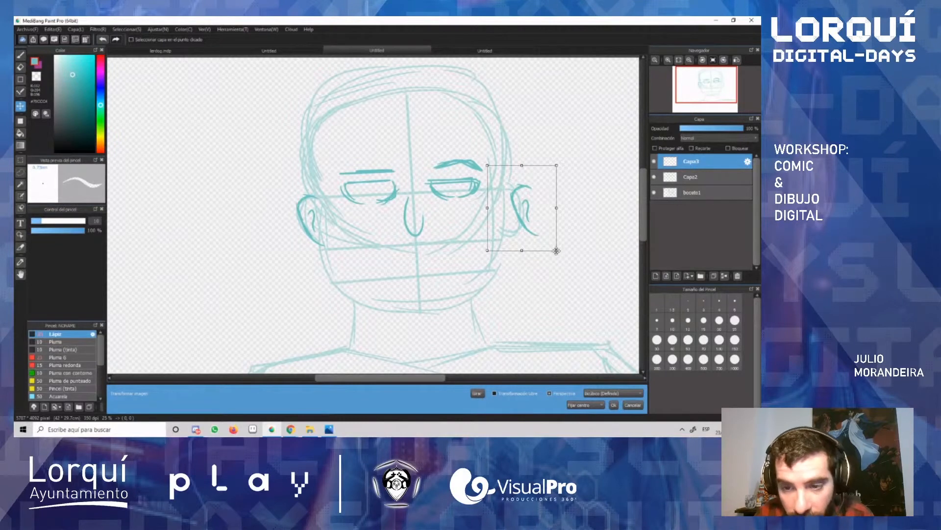
{"action": "mouse_move", "coordinate": [557, 251]}
{"action": "left_mouse_down"}
{"action": "mouse_move", "coordinate": [580, 281]}
{"action": "mouse_move", "coordinate": [574, 245]}
{"action": "left_mouse_up"}
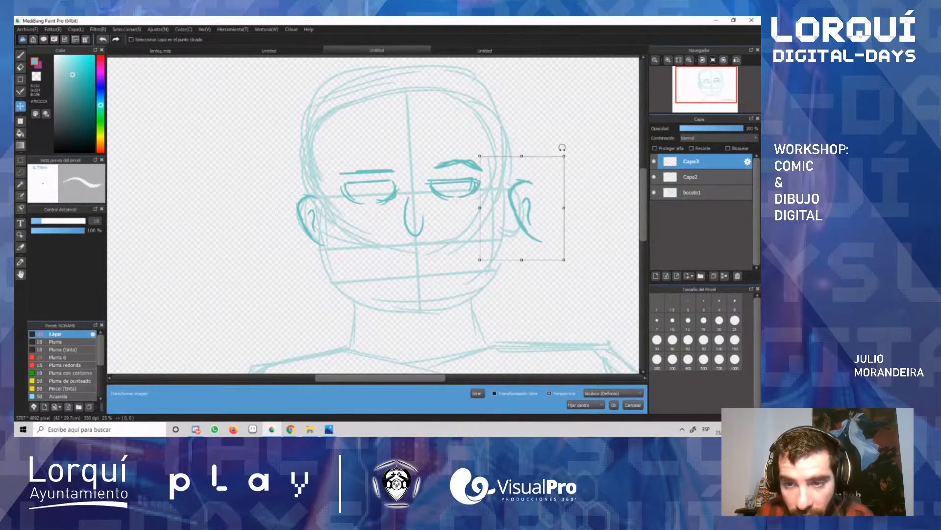
{"action": "mouse_move", "coordinate": [564, 147]}
{"action": "left_mouse_down"}
{"action": "mouse_move", "coordinate": [590, 158]}
{"action": "mouse_move", "coordinate": [559, 144]}
{"action": "mouse_move", "coordinate": [579, 154]}
{"action": "left_mouse_up"}
{"action": "key", "text": "Return"}
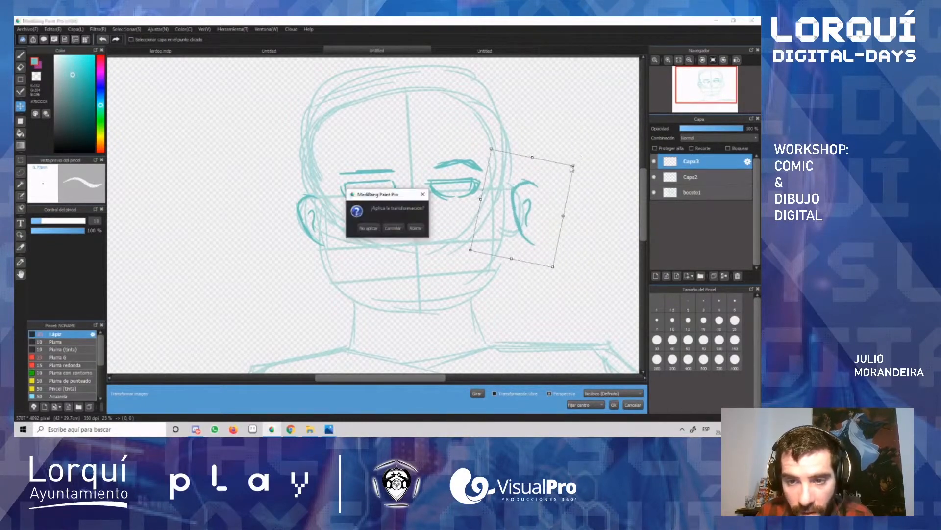
{"action": "left_click", "coordinate": [399, 229]}
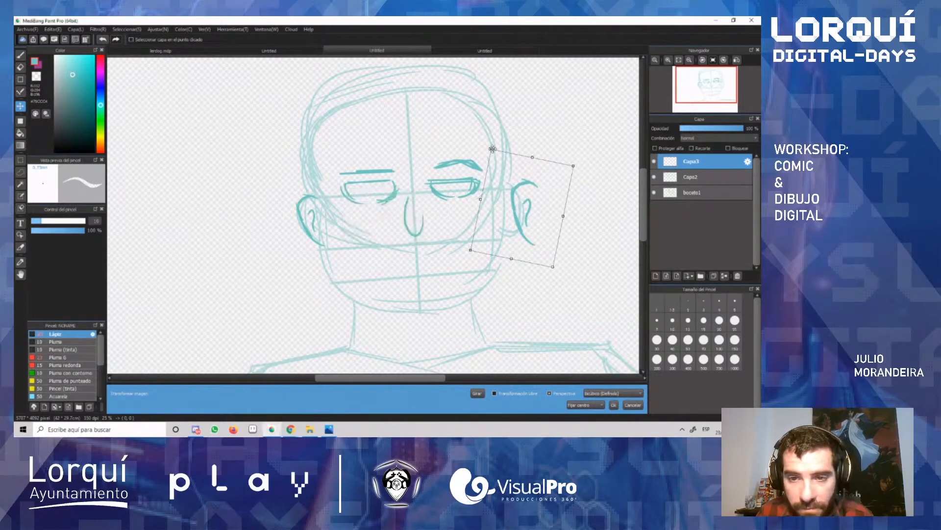
{"action": "left_click_drag", "start_coordinate": [488, 144], "coordinate": [470, 147]}
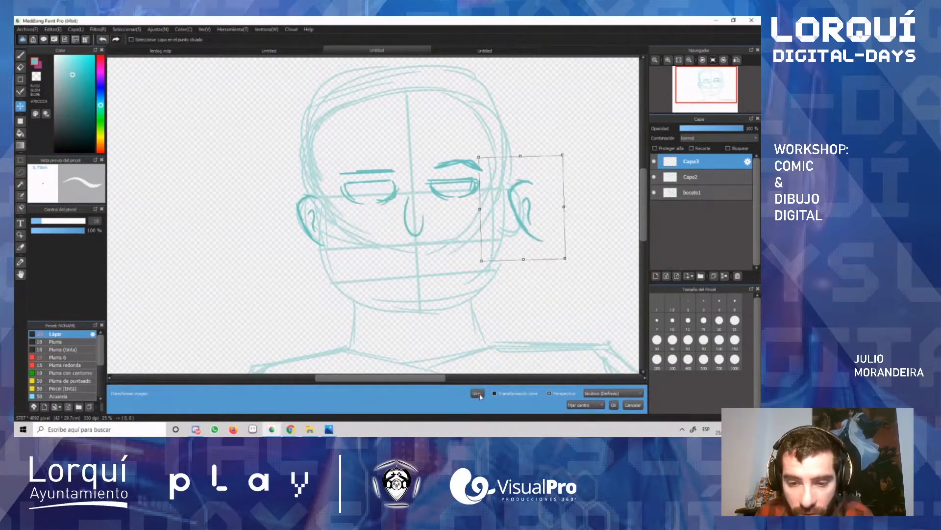
{"action": "left_click_drag", "start_coordinate": [524, 222], "coordinate": [522, 229]}
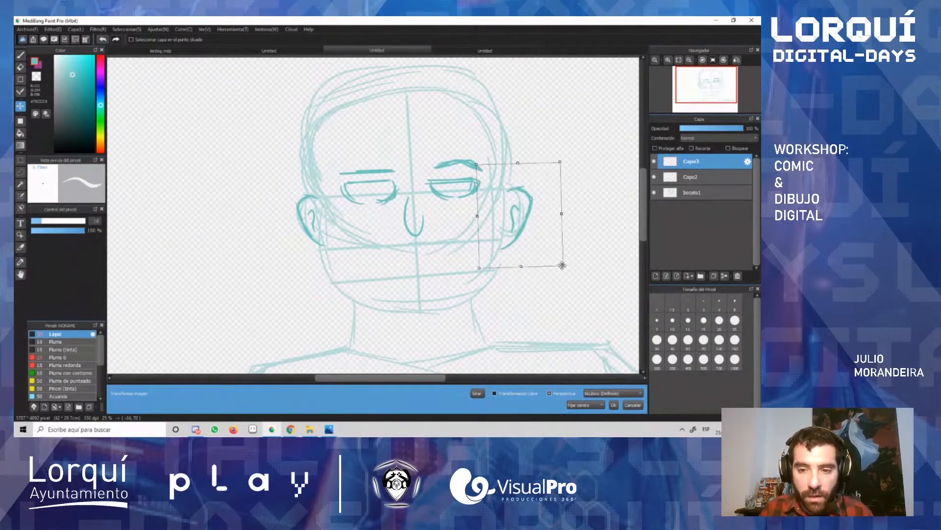
{"action": "left_click_drag", "start_coordinate": [562, 265], "coordinate": [554, 255]}
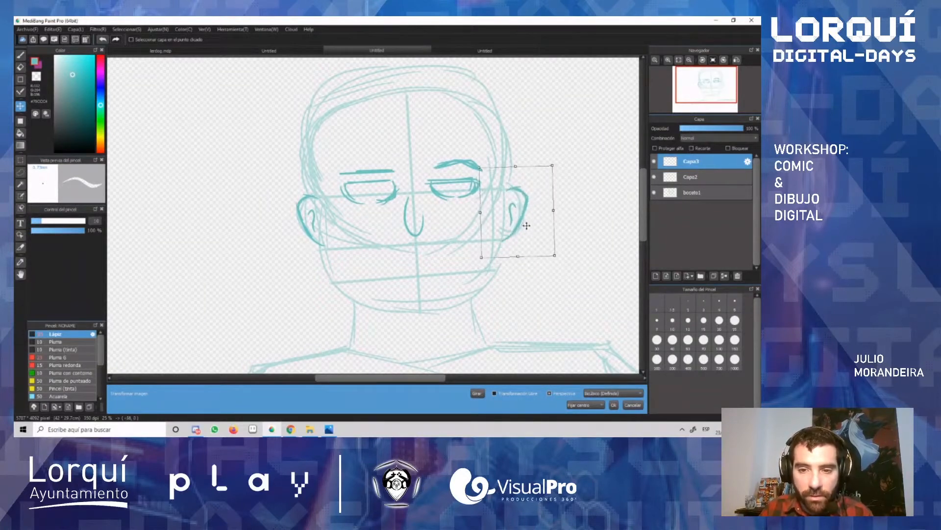
{"action": "left_click_drag", "start_coordinate": [526, 226], "coordinate": [524, 224]}
{"action": "key", "text": "Return"}
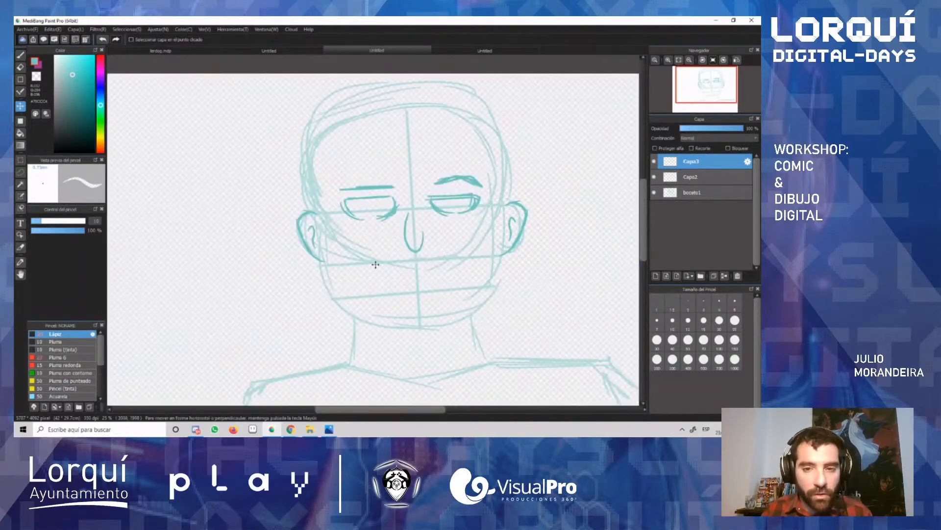
Step: Outline the jaw and chin with the brush from ear to ear, undoing the first stroke and redrawing it
{"action": "key", "text": "b"}
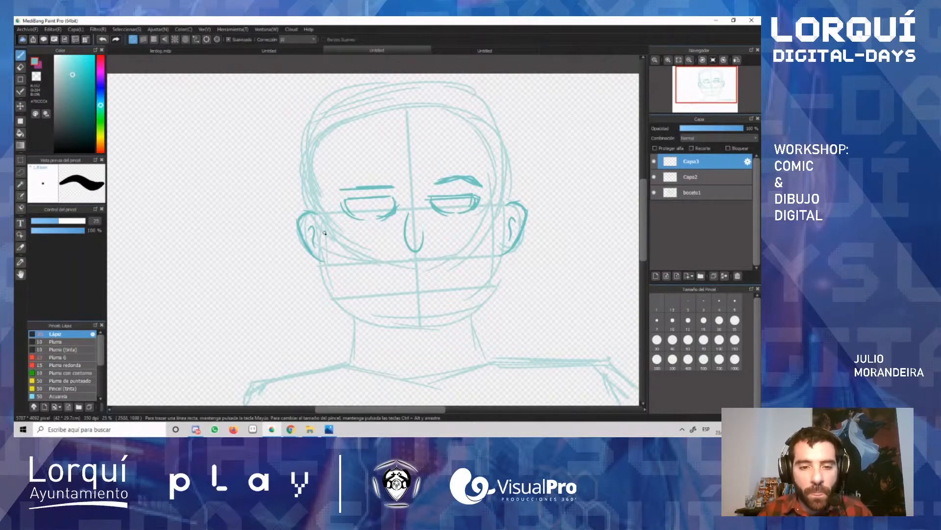
{"action": "left_click_drag", "start_coordinate": [324, 233], "coordinate": [335, 294]}
{"action": "key", "text": "ctrl+z"}
{"action": "key", "text": "ctrl+z"}
{"action": "left_click_drag", "start_coordinate": [324, 254], "coordinate": [336, 298]}
{"action": "mouse_move", "coordinate": [329, 255]}
{"action": "left_mouse_down"}
{"action": "mouse_move", "coordinate": [368, 314]}
{"action": "mouse_move", "coordinate": [351, 319]}
{"action": "mouse_move", "coordinate": [343, 300]}
{"action": "mouse_move", "coordinate": [382, 317]}
{"action": "mouse_move", "coordinate": [336, 306]}
{"action": "mouse_move", "coordinate": [431, 335]}
{"action": "mouse_move", "coordinate": [386, 330]}
{"action": "mouse_move", "coordinate": [449, 328]}
{"action": "left_mouse_up"}
{"action": "left_click_drag", "start_coordinate": [384, 326], "coordinate": [452, 322]}
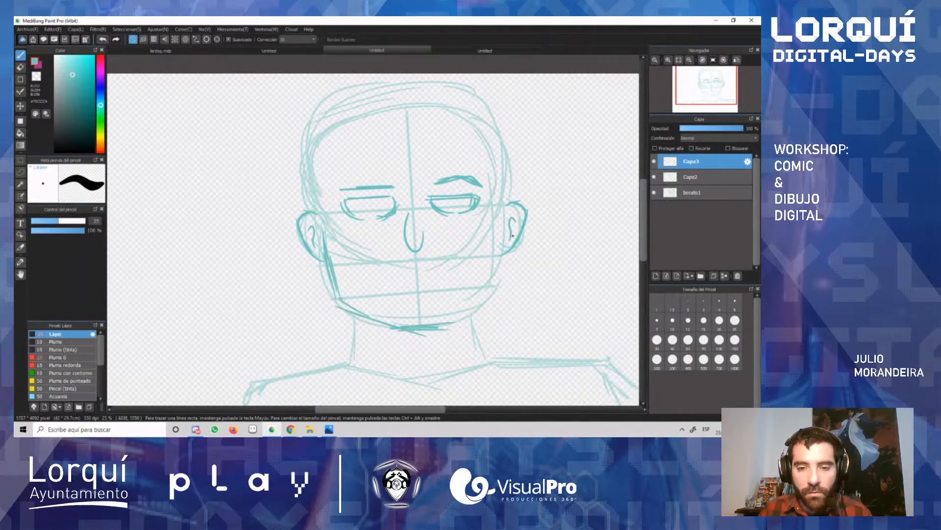
{"action": "mouse_move", "coordinate": [508, 221]}
{"action": "left_mouse_down"}
{"action": "mouse_move", "coordinate": [495, 270]}
{"action": "mouse_move", "coordinate": [499, 256]}
{"action": "mouse_move", "coordinate": [461, 310]}
{"action": "mouse_move", "coordinate": [501, 292]}
{"action": "left_mouse_up"}
{"action": "left_click_drag", "start_coordinate": [503, 233], "coordinate": [491, 280]}
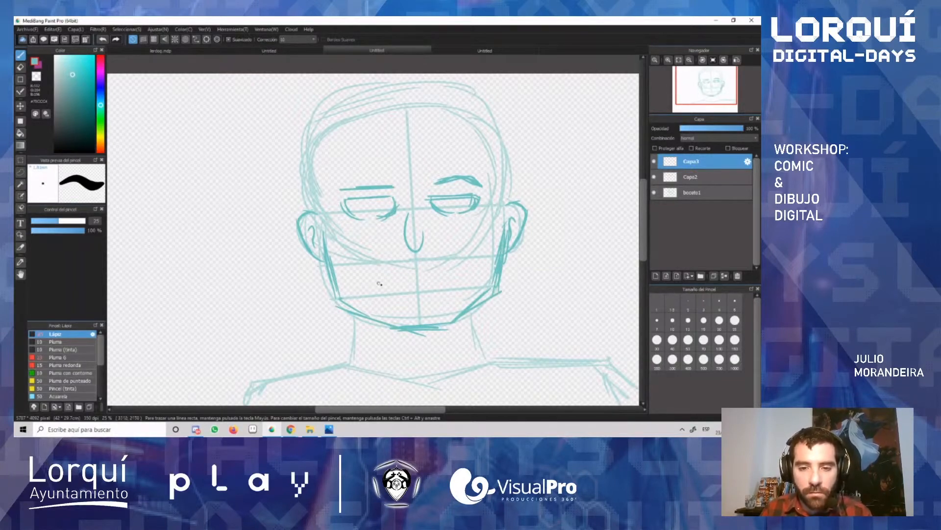
Step: Sketch a wide, slightly smiling mouth below the nose, lasso it to adjust its position and deselect
{"action": "mouse_move", "coordinate": [463, 269]}
{"action": "left_mouse_down"}
{"action": "mouse_move", "coordinate": [380, 274]}
{"action": "mouse_move", "coordinate": [457, 280]}
{"action": "mouse_move", "coordinate": [479, 262]}
{"action": "mouse_move", "coordinate": [393, 262]}
{"action": "mouse_move", "coordinate": [366, 274]}
{"action": "mouse_move", "coordinate": [433, 274]}
{"action": "left_mouse_up"}
{"action": "key", "text": "l"}
{"action": "key", "text": "v"}
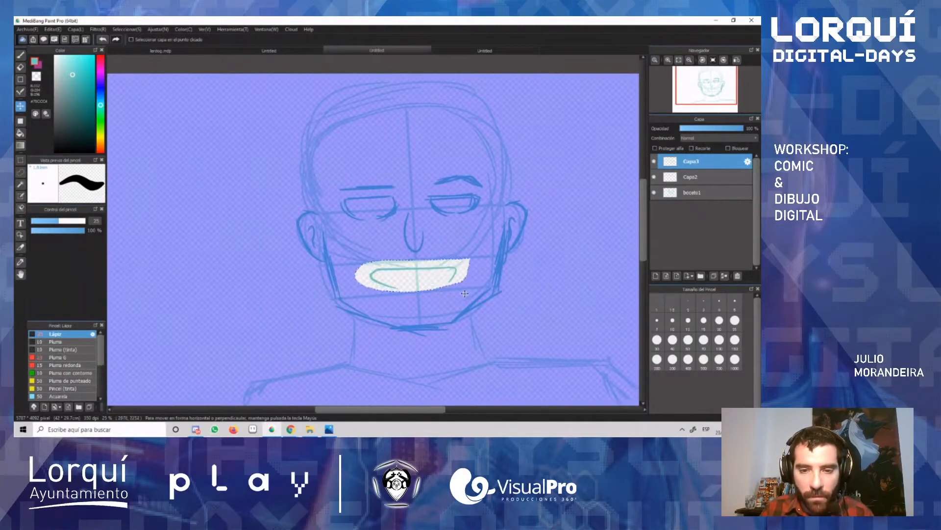
{"action": "key", "text": "ctrl+d"}
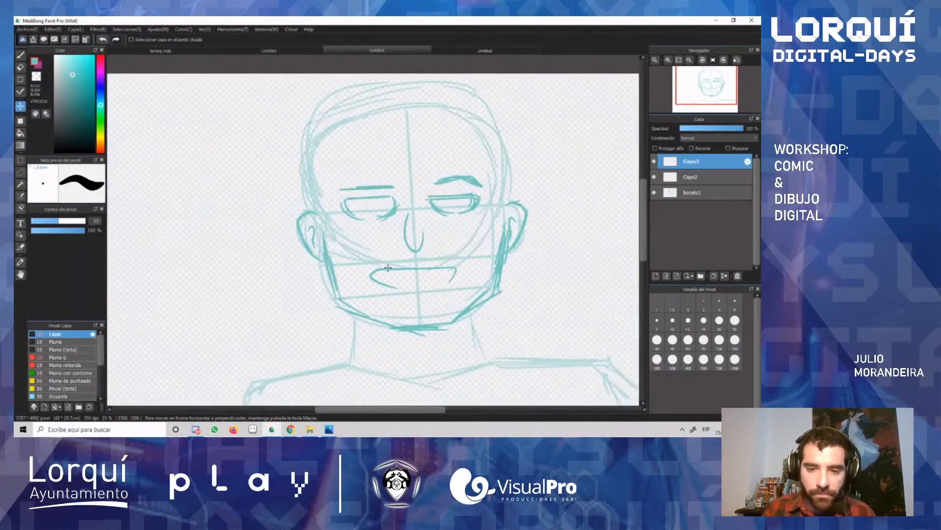
Step: Draw both sides of the neck with the brush and a V-shaped collar line joining them at the base
{"action": "key", "text": "b"}
{"action": "left_click_drag", "start_coordinate": [362, 317], "coordinate": [351, 365]}
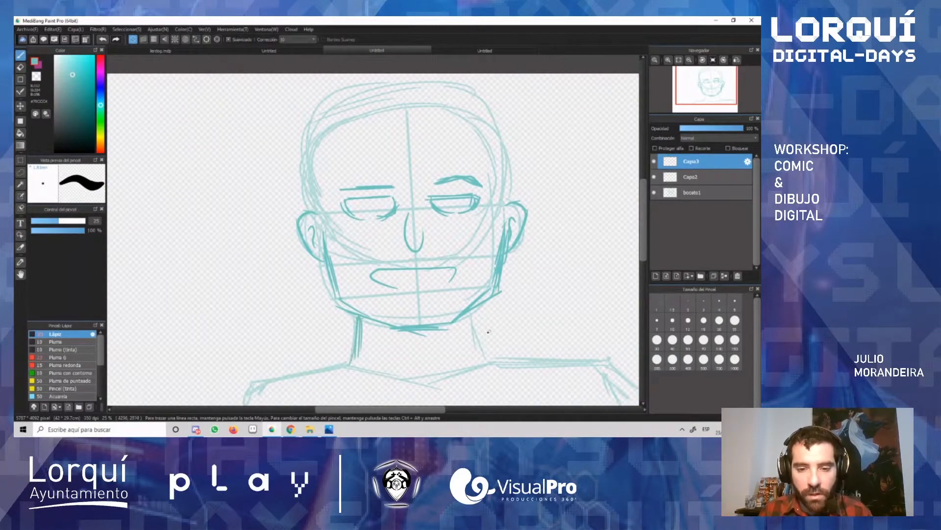
{"action": "mouse_move", "coordinate": [471, 312]}
{"action": "left_mouse_down"}
{"action": "mouse_move", "coordinate": [503, 358]}
{"action": "mouse_move", "coordinate": [480, 334]}
{"action": "mouse_move", "coordinate": [485, 358]}
{"action": "left_mouse_up"}
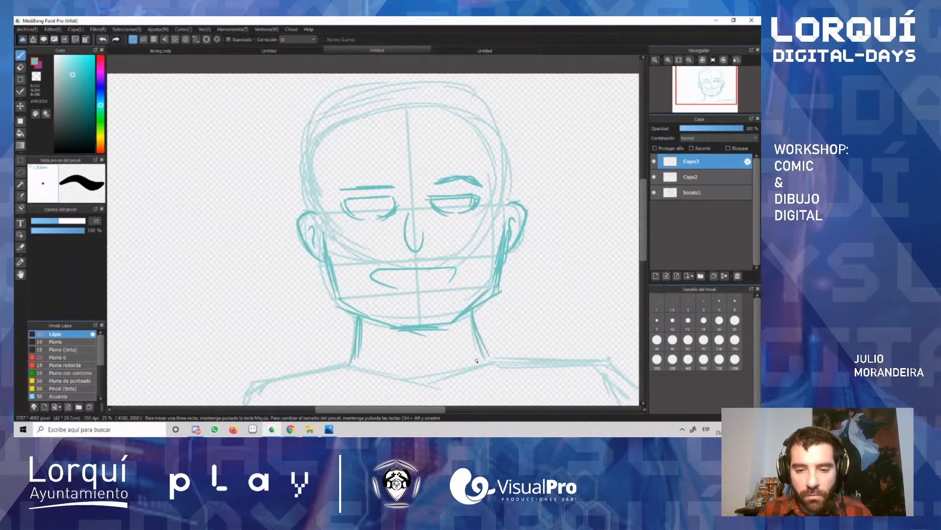
{"action": "mouse_move", "coordinate": [349, 364]}
{"action": "left_mouse_down"}
{"action": "mouse_move", "coordinate": [433, 386]}
{"action": "mouse_move", "coordinate": [492, 361]}
{"action": "left_mouse_up"}
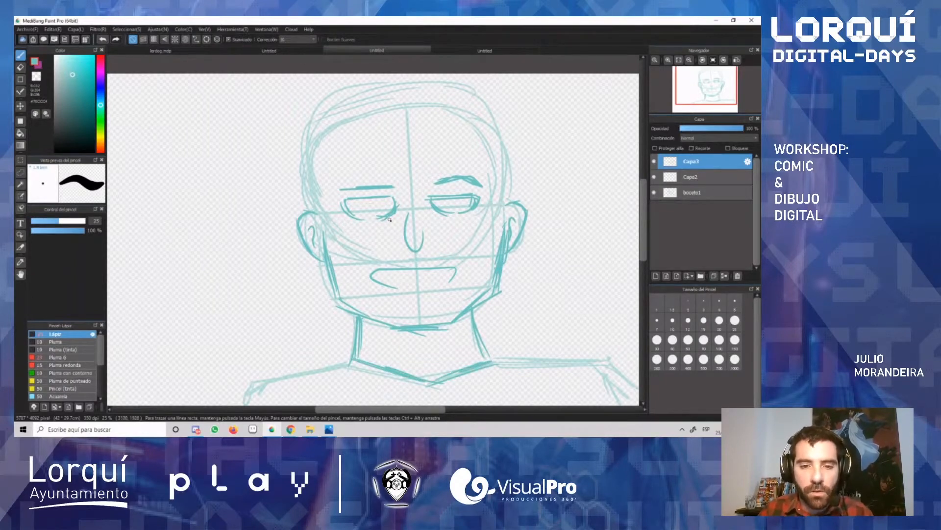
Step: Add a crease under each eye and short strokes joining the ears to the sides of the face
{"action": "left_click_drag", "start_coordinate": [389, 219], "coordinate": [372, 226]}
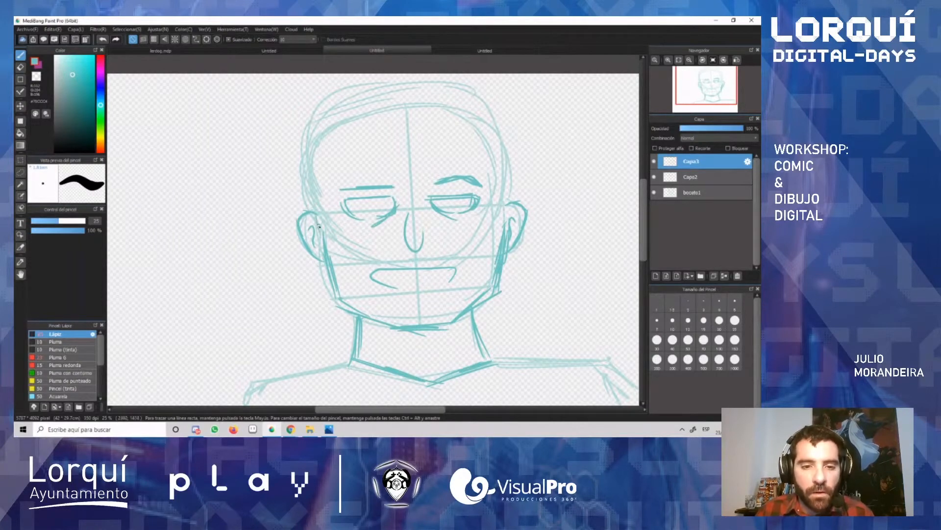
{"action": "left_click_drag", "start_coordinate": [319, 214], "coordinate": [324, 235]}
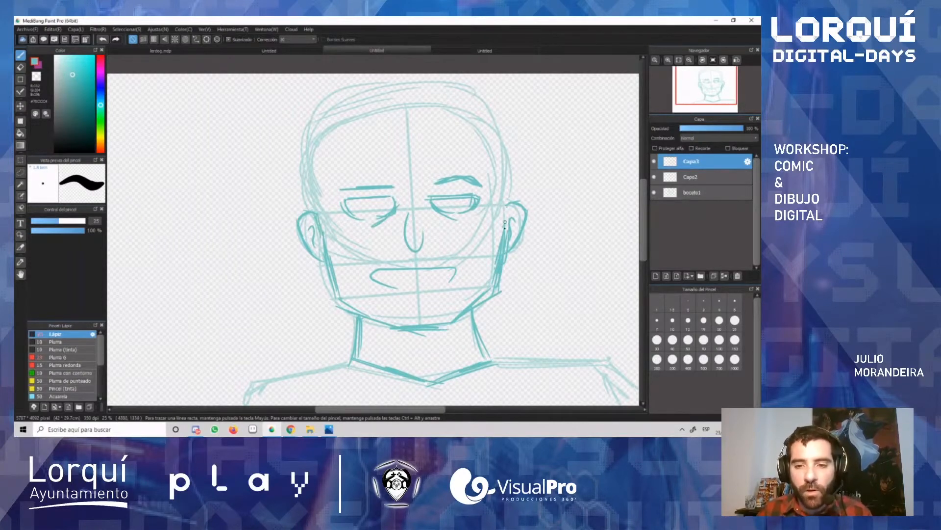
{"action": "mouse_move", "coordinate": [510, 207]}
{"action": "left_mouse_down"}
{"action": "mouse_move", "coordinate": [506, 231]}
{"action": "mouse_move", "coordinate": [496, 218]}
{"action": "left_mouse_up"}
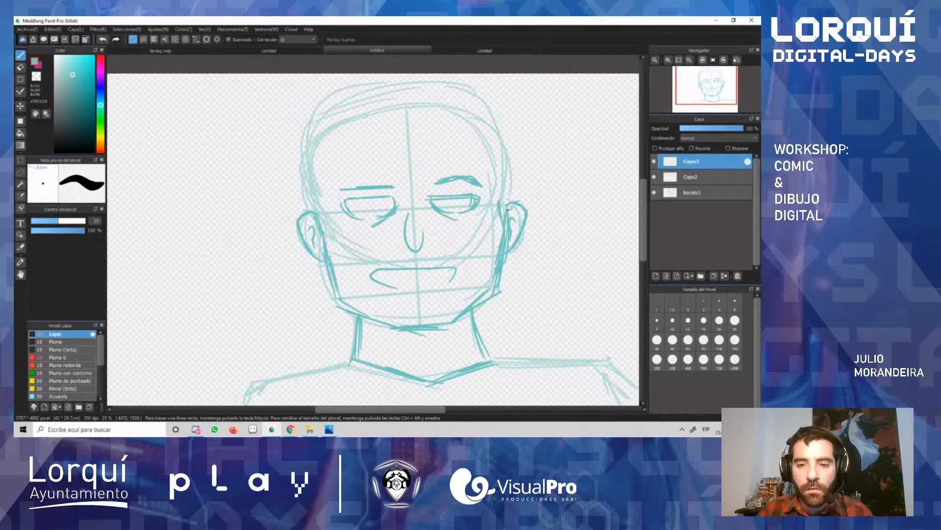
{"action": "left_click_drag", "start_coordinate": [327, 210], "coordinate": [323, 231]}
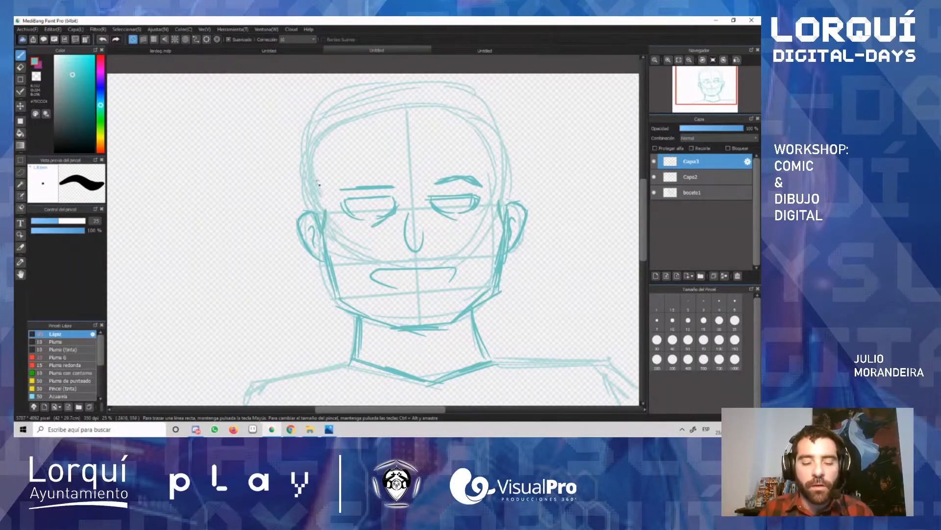
Step: Try to shift the active layer's drawing on the canvas with the Move tool and undo the move
{"action": "scroll", "coordinate": [646, 199], "scroll_direction": "up", "scroll_amount": 2}
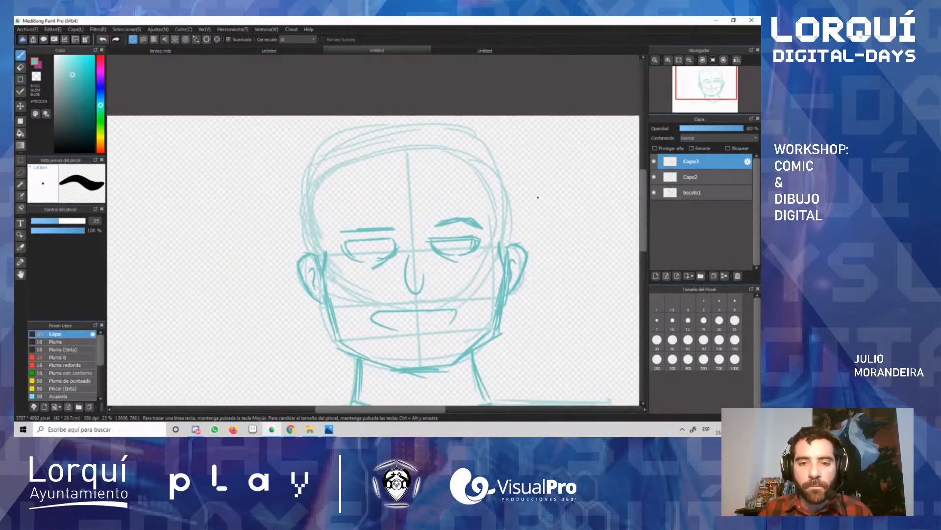
{"action": "scroll", "coordinate": [535, 185], "scroll_direction": "up", "scroll_amount": 3}
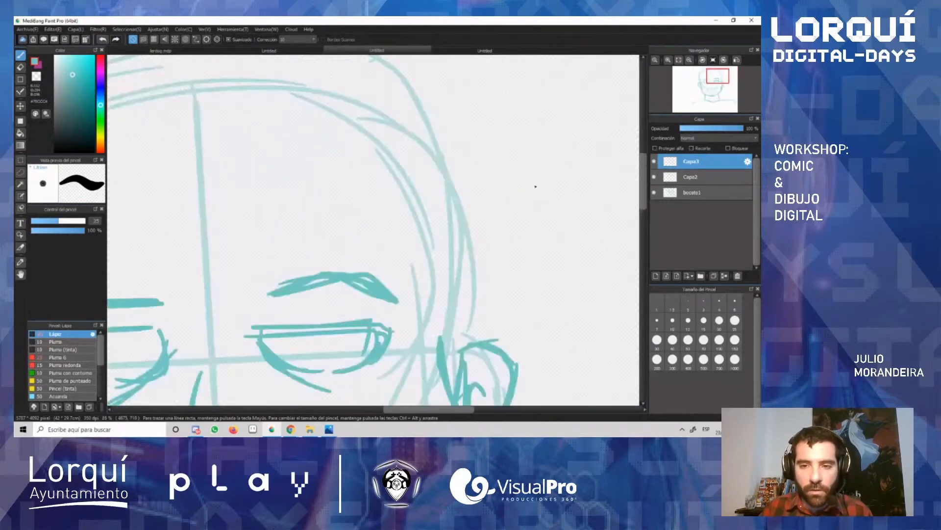
{"action": "scroll", "coordinate": [535, 186], "scroll_direction": "down", "scroll_amount": 3}
{"action": "scroll", "coordinate": [535, 186], "scroll_direction": "down", "scroll_amount": 2}
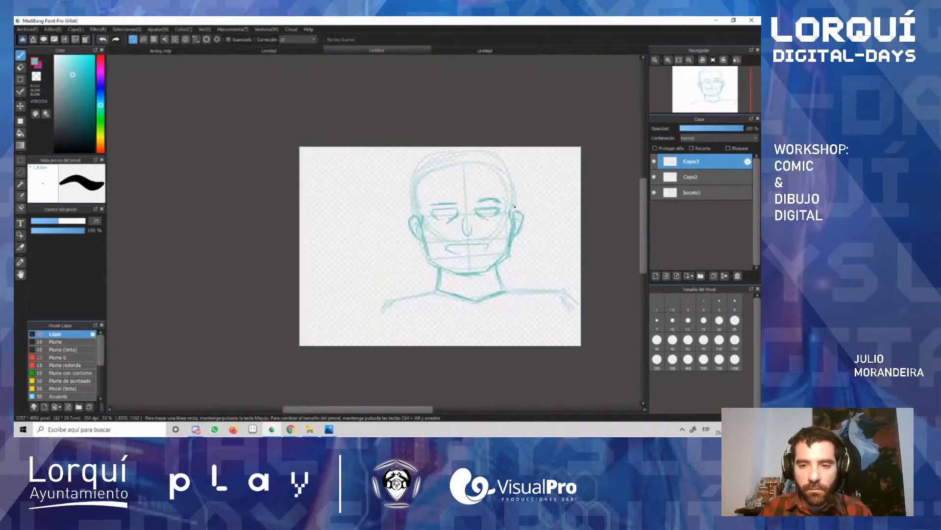
{"action": "key", "text": "v"}
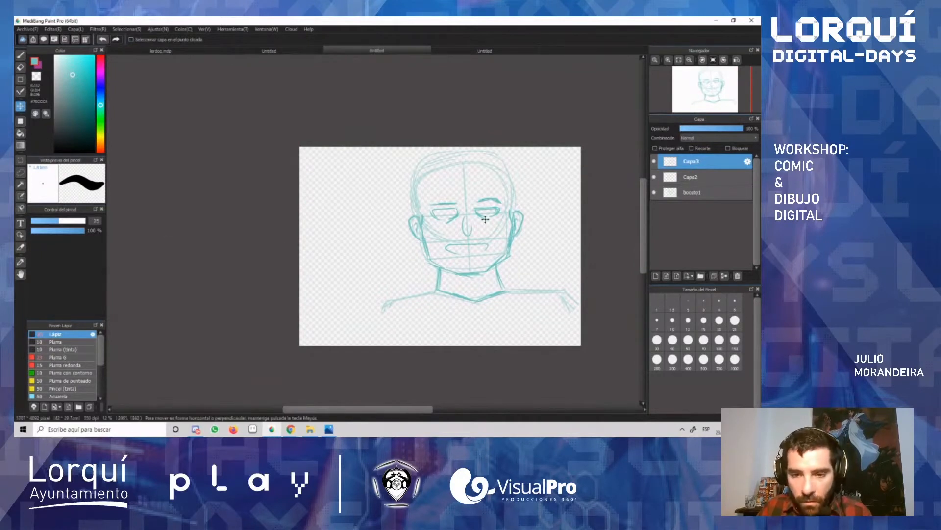
{"action": "left_click_drag", "start_coordinate": [485, 219], "coordinate": [476, 232]}
{"action": "key", "text": "ctrl+z"}
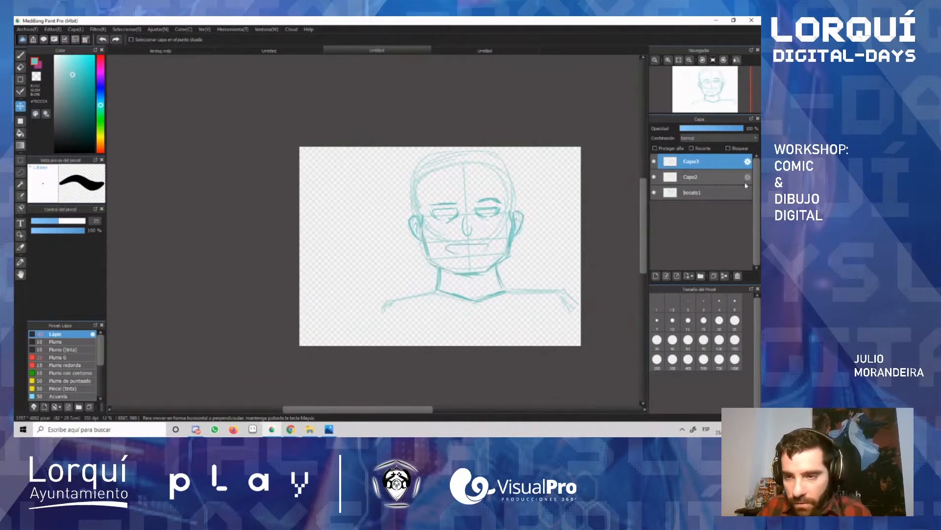
Step: Toggle the visibility of Capa3 and Capa2 to check their contents, and merge Capa3 down into Capa2
{"action": "left_click", "coordinate": [654, 162]}
{"action": "left_click", "coordinate": [654, 162]}
{"action": "left_click", "coordinate": [655, 178]}
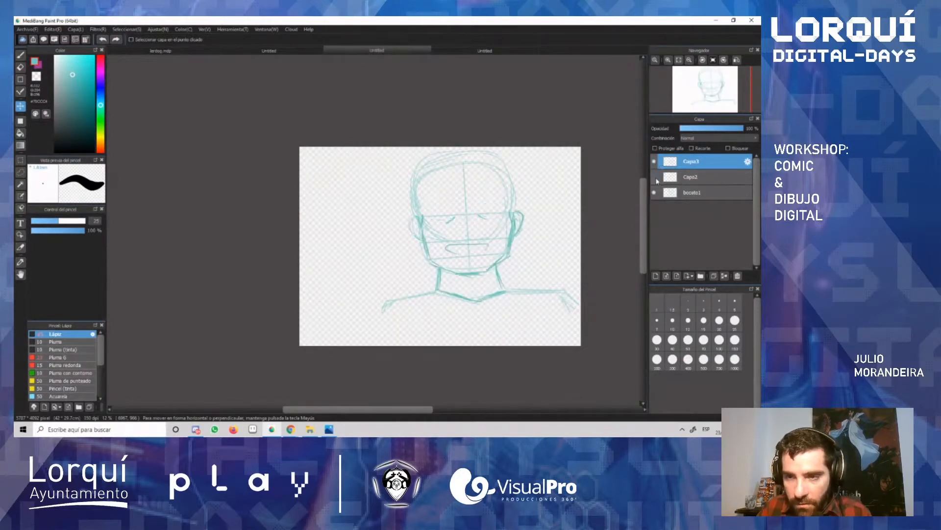
{"action": "left_click", "coordinate": [655, 178]}
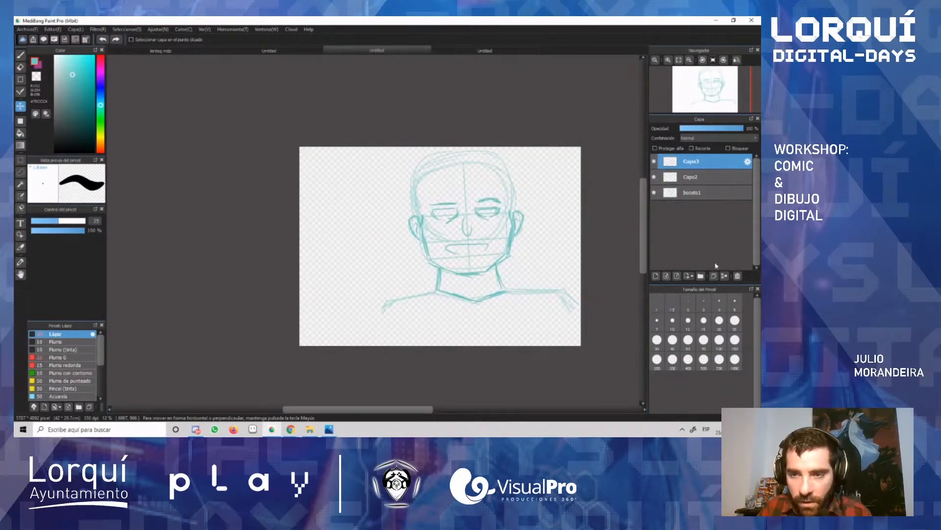
{"action": "left_click", "coordinate": [726, 277]}
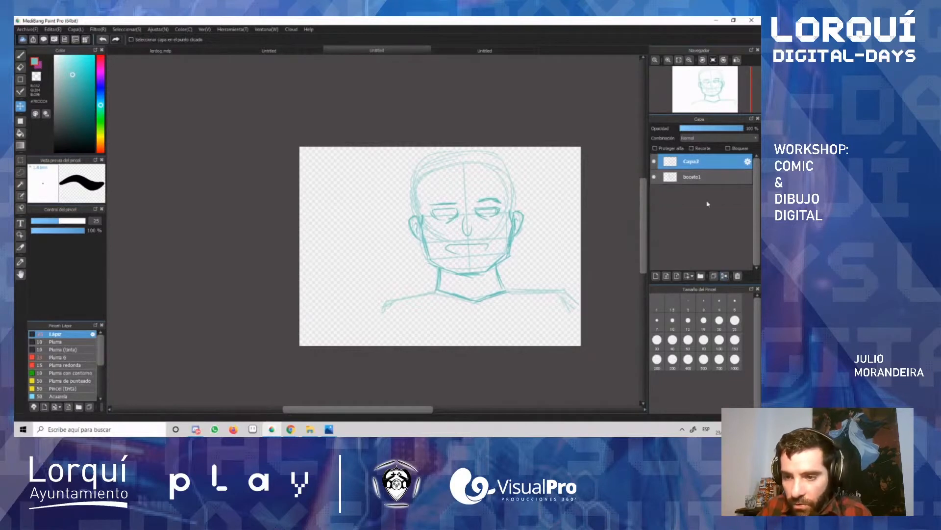
{"action": "left_click", "coordinate": [654, 161]}
{"action": "left_click", "coordinate": [655, 162]}
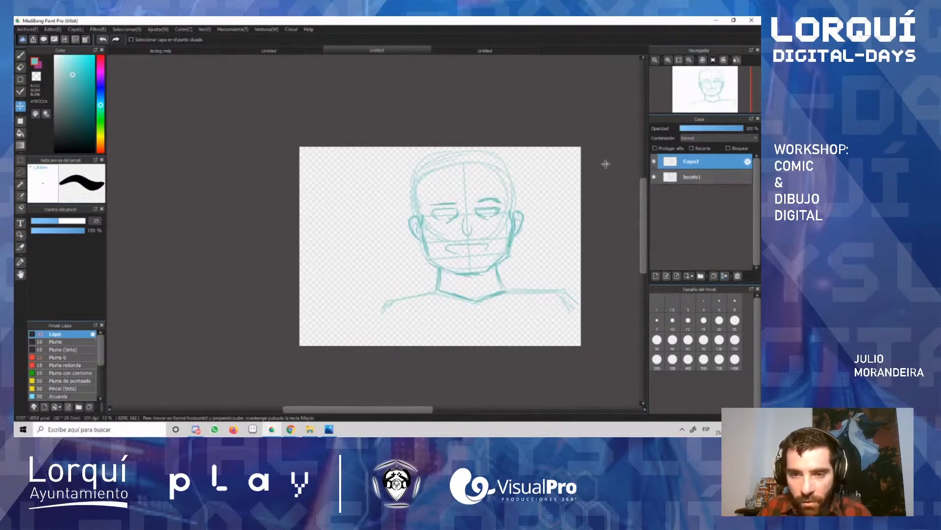
Step: Select the boceto1 layer together with Capa2 and move the whole sketch down and toward the canvas centre
{"action": "mouse_move", "coordinate": [509, 245]}
{"action": "left_mouse_down"}
{"action": "mouse_move", "coordinate": [462, 246]}
{"action": "mouse_move", "coordinate": [443, 261]}
{"action": "left_mouse_up"}
{"action": "key", "text": "ctrl+z"}
{"action": "left_click", "coordinate": [684, 177], "text": "shift"}
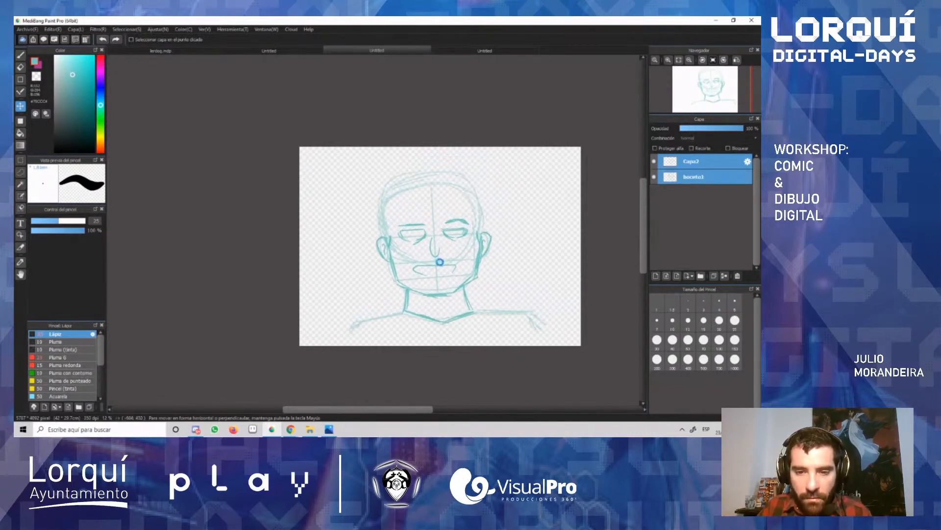
Step: With the brush on Capa2 only, sketch a boxy, flat-topped hair outline around the head and short hairline strokes at both temples
{"action": "scroll", "coordinate": [438, 245], "scroll_direction": "down", "scroll_amount": 1}
{"action": "scroll", "coordinate": [439, 244], "scroll_direction": "up", "scroll_amount": 2}
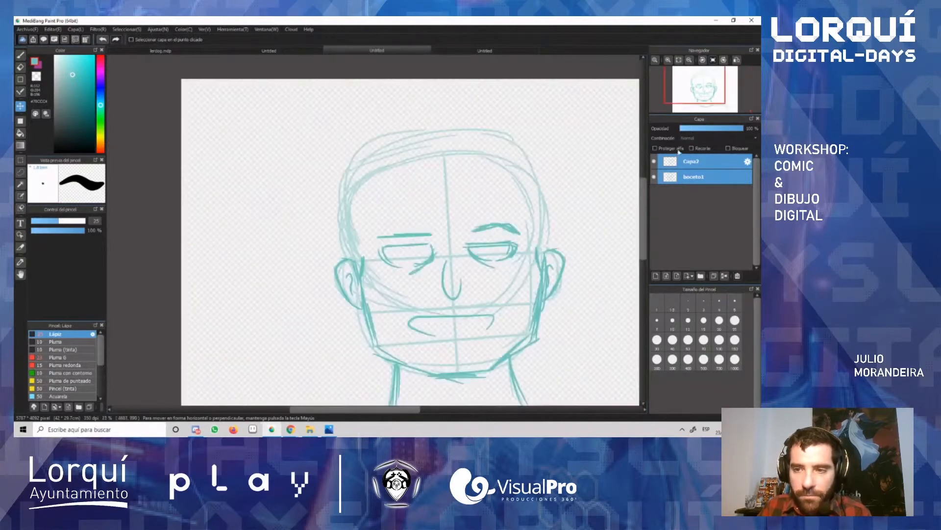
{"action": "left_click", "coordinate": [691, 161]}
{"action": "key", "text": "b"}
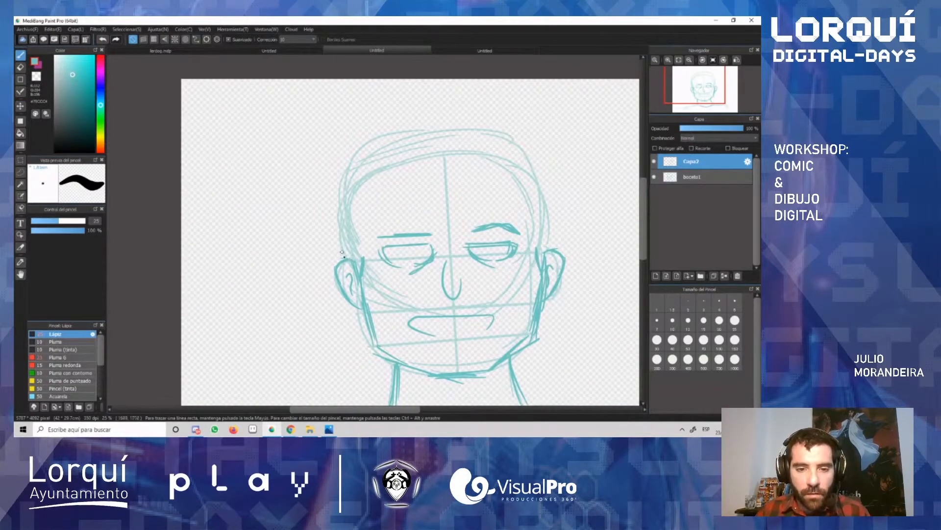
{"action": "mouse_move", "coordinate": [344, 252]}
{"action": "left_mouse_down"}
{"action": "mouse_move", "coordinate": [326, 183]}
{"action": "mouse_move", "coordinate": [330, 153]}
{"action": "mouse_move", "coordinate": [435, 128]}
{"action": "mouse_move", "coordinate": [485, 123]}
{"action": "mouse_move", "coordinate": [545, 143]}
{"action": "mouse_move", "coordinate": [547, 219]}
{"action": "left_mouse_up"}
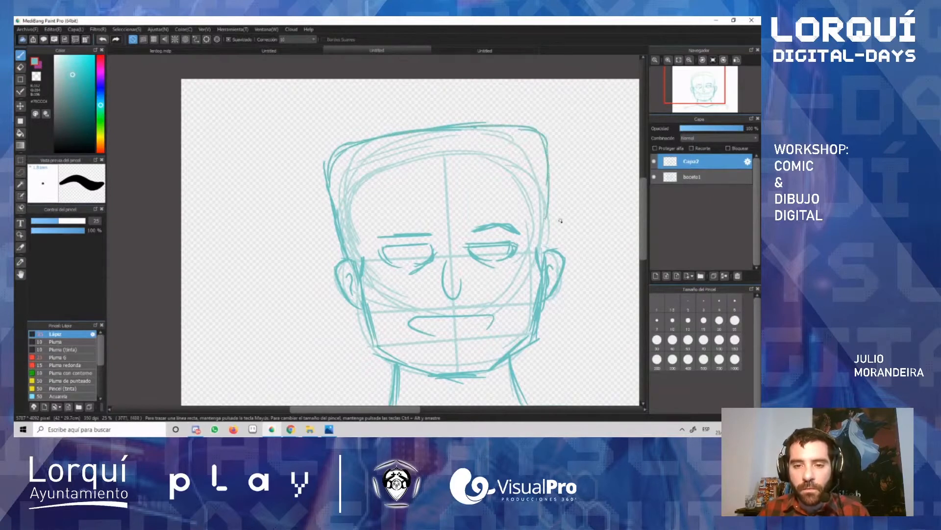
{"action": "mouse_move", "coordinate": [550, 165]}
{"action": "left_mouse_down"}
{"action": "mouse_move", "coordinate": [550, 239]}
{"action": "mouse_move", "coordinate": [550, 212]}
{"action": "mouse_move", "coordinate": [547, 265]}
{"action": "left_mouse_up"}
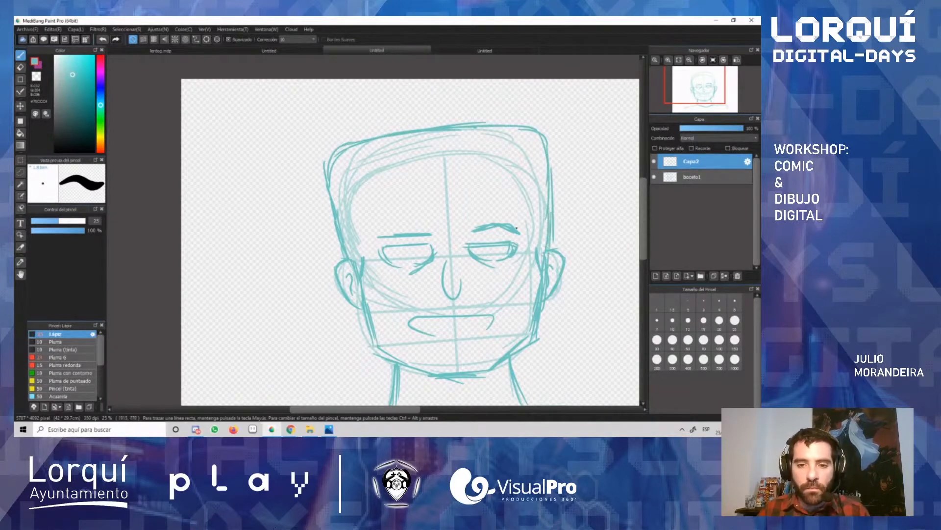
{"action": "mouse_move", "coordinate": [363, 257]}
{"action": "left_mouse_down"}
{"action": "mouse_move", "coordinate": [348, 237]}
{"action": "mouse_move", "coordinate": [361, 201]}
{"action": "left_mouse_up"}
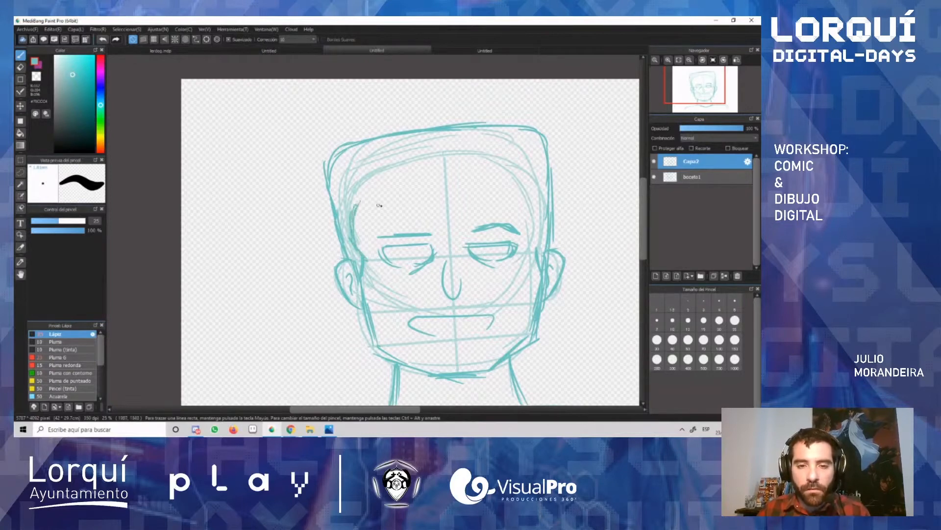
{"action": "left_click_drag", "start_coordinate": [538, 234], "coordinate": [531, 191]}
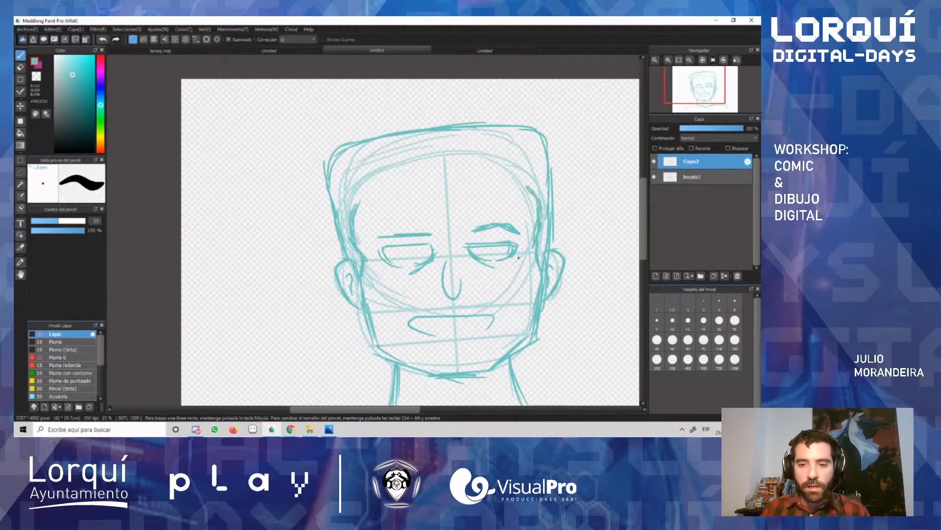
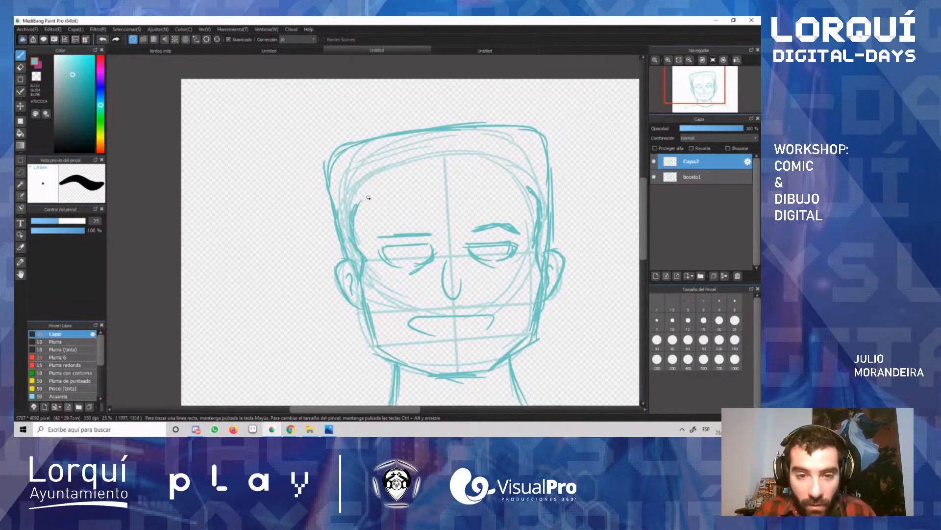
Step: Sketch a wavy hairline across the forehead on Capa2 and add half-circle irises under both upper eyelids
{"action": "mouse_move", "coordinate": [368, 197]}
{"action": "left_mouse_down"}
{"action": "mouse_move", "coordinate": [354, 206]}
{"action": "mouse_move", "coordinate": [392, 188]}
{"action": "mouse_move", "coordinate": [459, 193]}
{"action": "mouse_move", "coordinate": [510, 180]}
{"action": "left_mouse_up"}
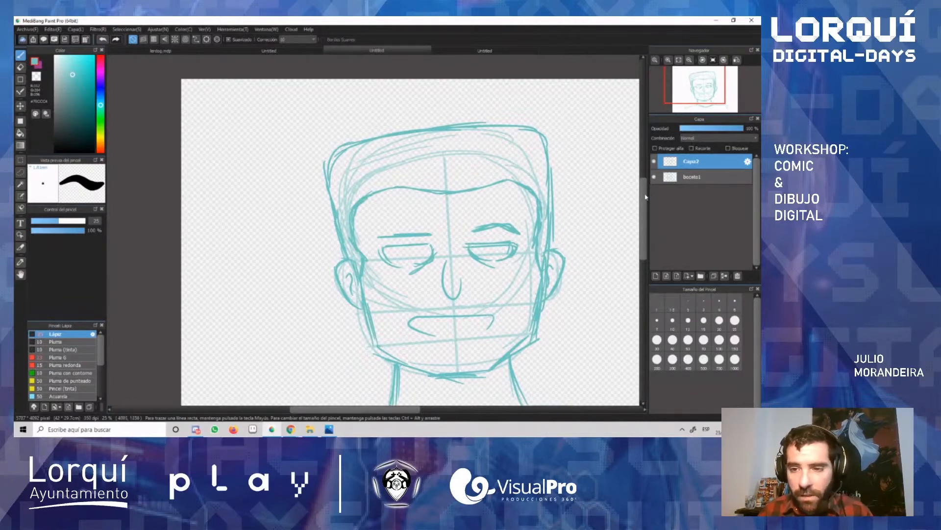
{"action": "scroll", "coordinate": [647, 197], "scroll_direction": "down", "scroll_amount": 2}
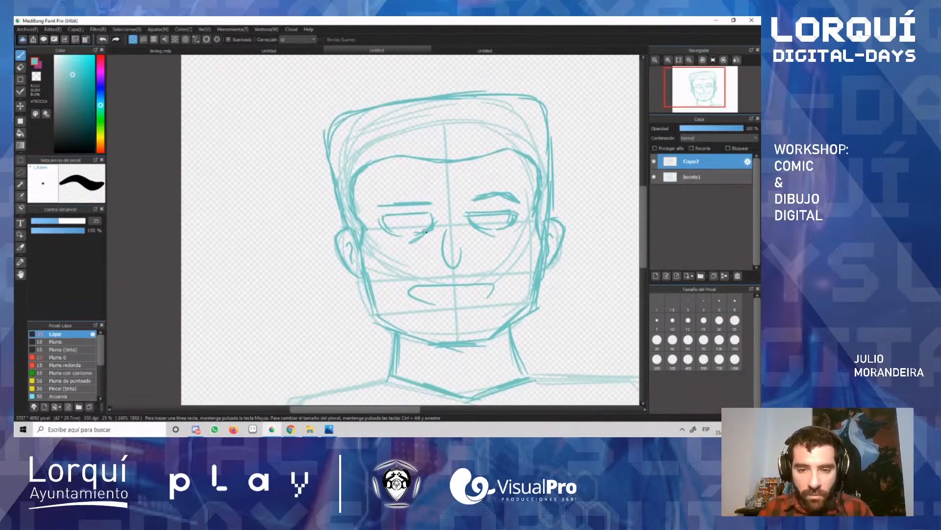
{"action": "scroll", "coordinate": [404, 208], "scroll_direction": "up", "scroll_amount": 3}
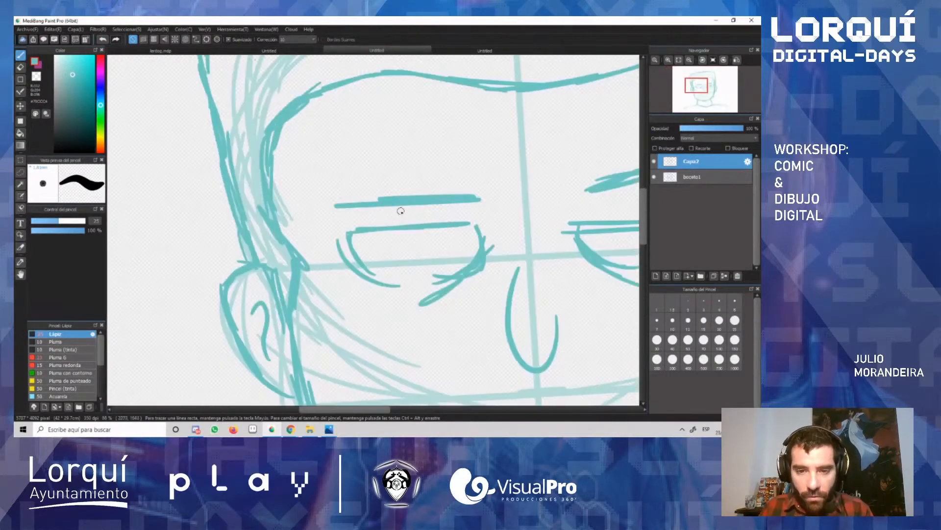
{"action": "mouse_move", "coordinate": [392, 233]}
{"action": "left_mouse_down"}
{"action": "mouse_move", "coordinate": [403, 245]}
{"action": "mouse_move", "coordinate": [430, 245]}
{"action": "left_mouse_up"}
{"action": "left_click_drag", "start_coordinate": [372, 411], "coordinate": [412, 411]}
{"action": "mouse_move", "coordinate": [377, 226]}
{"action": "left_mouse_down"}
{"action": "mouse_move", "coordinate": [384, 235]}
{"action": "mouse_move", "coordinate": [421, 227]}
{"action": "mouse_move", "coordinate": [392, 237]}
{"action": "left_mouse_up"}
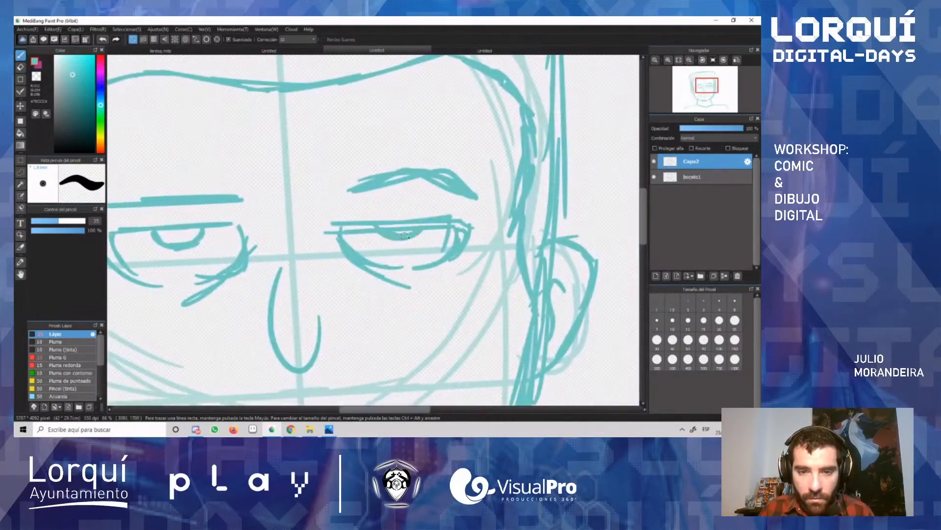
{"action": "scroll", "coordinate": [413, 166], "scroll_direction": "down", "scroll_amount": 3}
{"action": "scroll", "coordinate": [412, 175], "scroll_direction": "up", "scroll_amount": 2}
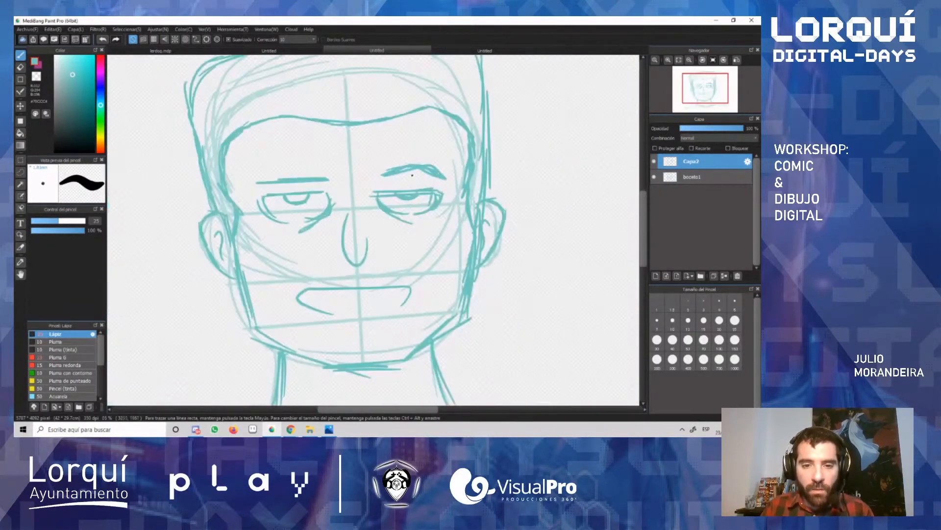
Step: Lasso the eye on the image's right side, delete it from Capa2 and clear the selection
{"action": "key", "text": "l"}
{"action": "mouse_move", "coordinate": [423, 223]}
{"action": "left_mouse_down"}
{"action": "mouse_move", "coordinate": [452, 190]}
{"action": "mouse_move", "coordinate": [366, 188]}
{"action": "mouse_move", "coordinate": [453, 205]}
{"action": "left_mouse_up"}
{"action": "key", "text": "Delete"}
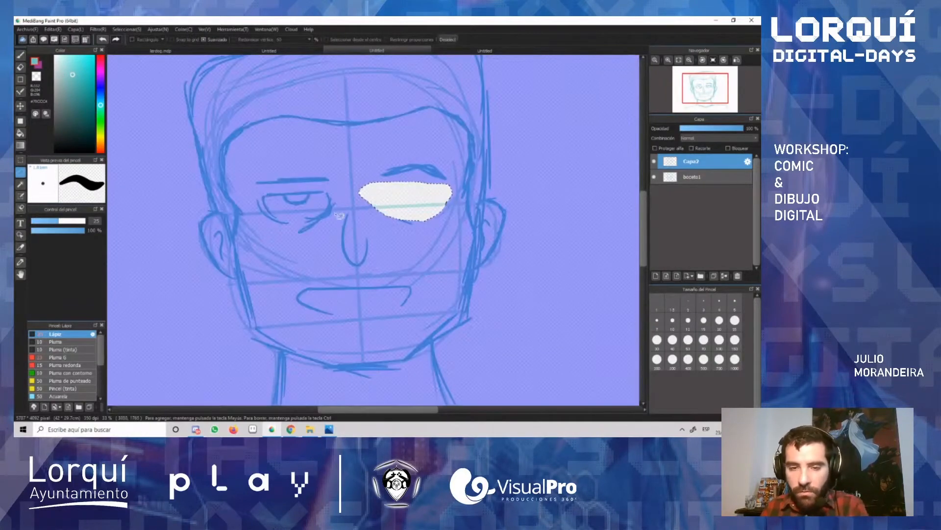
{"action": "key", "text": "ctrl+d"}
Step: Copy the remaining eye onto a new layer and transform it into place under the other eyebrow, clearing the selection
{"action": "mouse_move", "coordinate": [329, 225]}
{"action": "left_mouse_down"}
{"action": "mouse_move", "coordinate": [342, 208]}
{"action": "mouse_move", "coordinate": [331, 188]}
{"action": "mouse_move", "coordinate": [260, 193]}
{"action": "mouse_move", "coordinate": [269, 219]}
{"action": "mouse_move", "coordinate": [313, 227]}
{"action": "mouse_move", "coordinate": [360, 202]}
{"action": "mouse_move", "coordinate": [409, 195]}
{"action": "left_mouse_up"}
{"action": "key", "text": "ctrl+c"}
{"action": "key", "text": "ctrl+v"}
{"action": "key", "text": "v"}
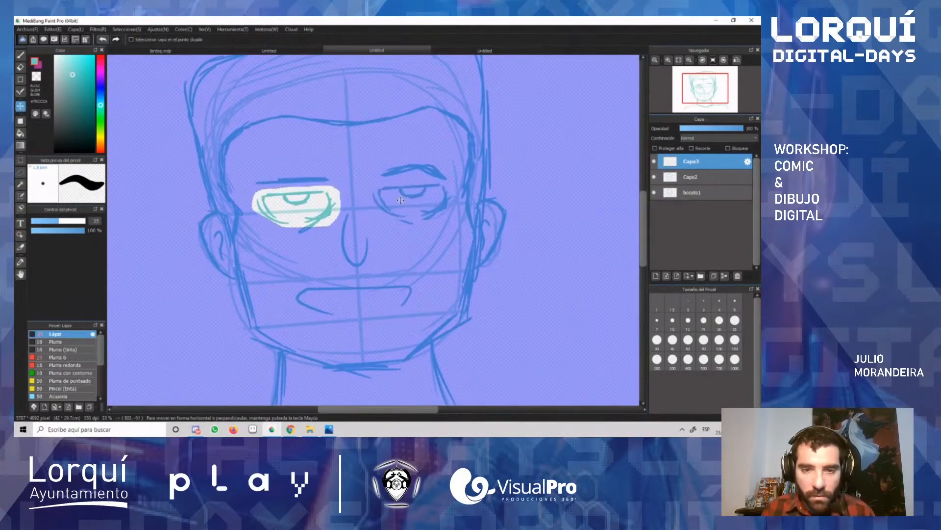
{"action": "key", "text": "ctrl+t"}
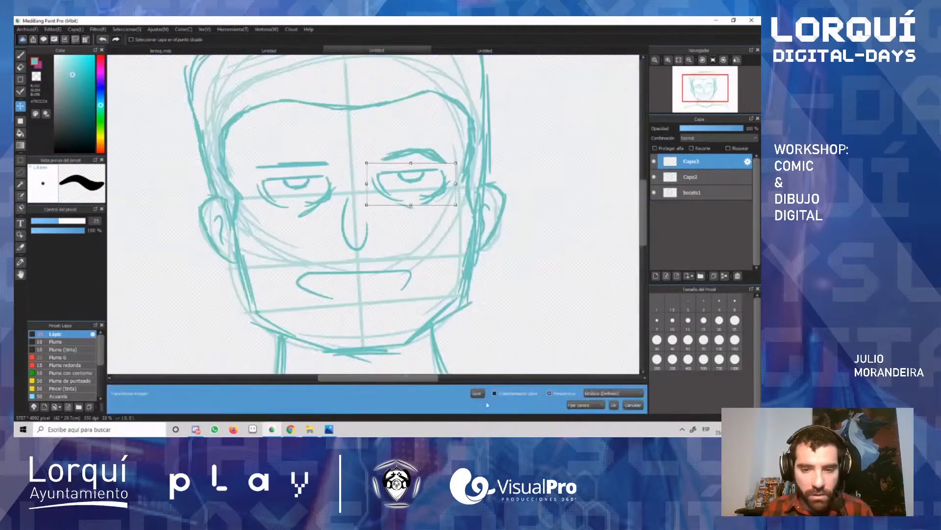
{"action": "left_click_drag", "start_coordinate": [423, 202], "coordinate": [420, 193]}
{"action": "left_click_drag", "start_coordinate": [452, 157], "coordinate": [454, 153]}
{"action": "left_click_drag", "start_coordinate": [416, 188], "coordinate": [413, 191]}
{"action": "key", "text": "Return"}
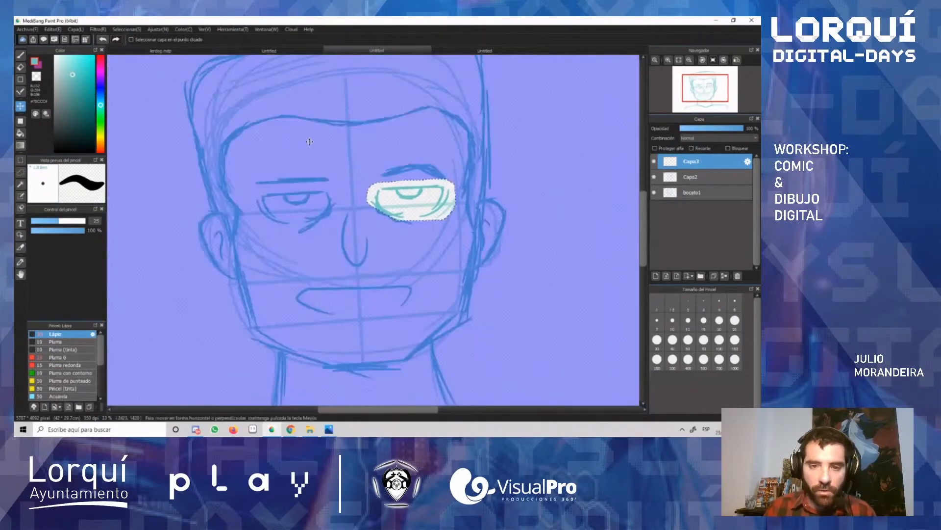
{"action": "key", "text": "ctrl+d"}
Step: Check the face's symmetry by flipping the canvas view horizontally several times and returning it to normal
{"action": "scroll", "coordinate": [300, 187], "scroll_direction": "up", "scroll_amount": 1}
{"action": "scroll", "coordinate": [302, 192], "scroll_direction": "down", "scroll_amount": 2}
{"action": "scroll", "coordinate": [301, 193], "scroll_direction": "down", "scroll_amount": 2}
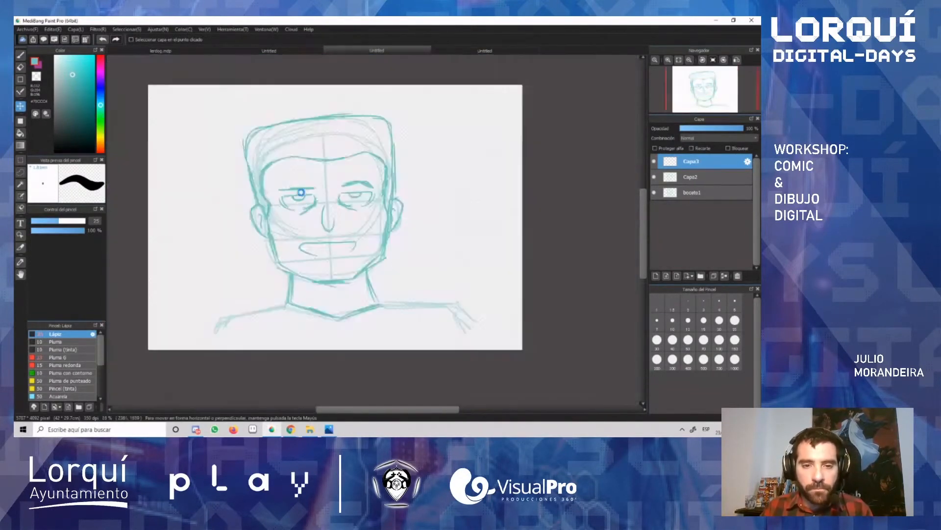
{"action": "scroll", "coordinate": [302, 193], "scroll_direction": "up", "scroll_amount": 1}
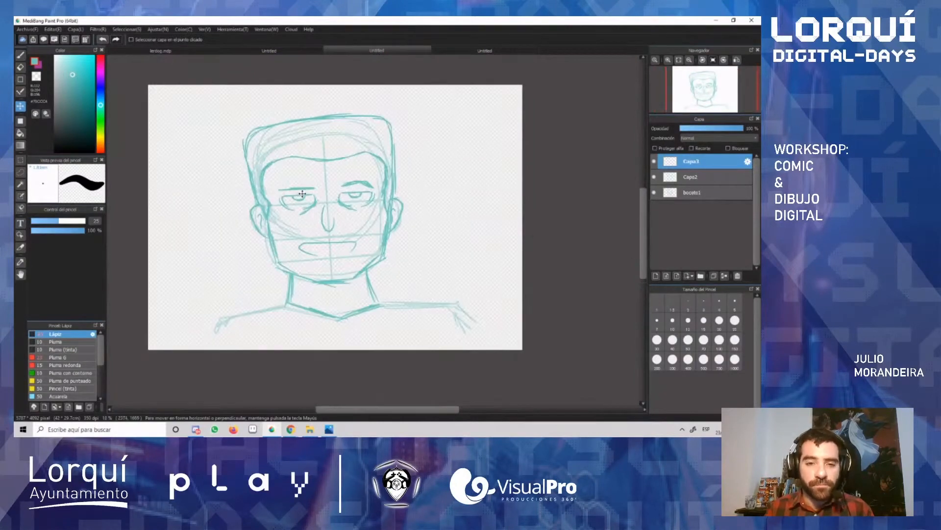
{"action": "left_click", "coordinate": [738, 60]}
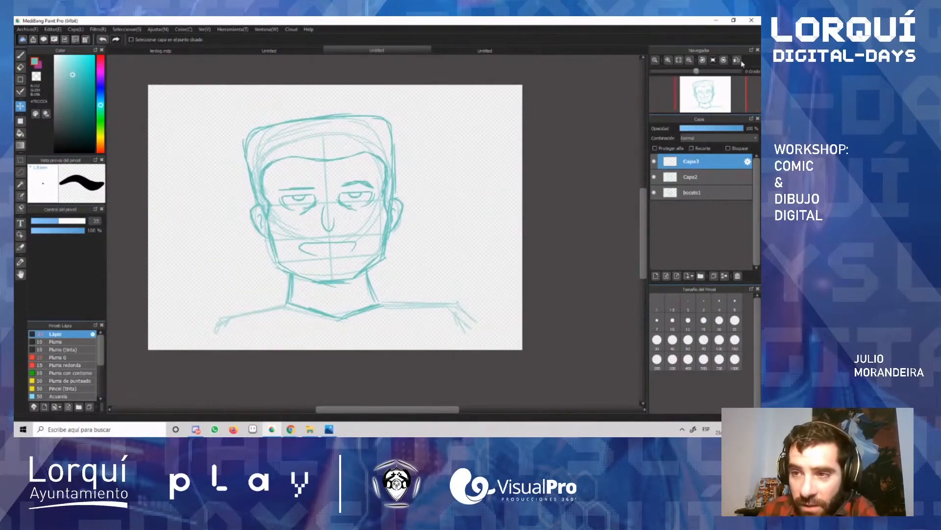
{"action": "left_click", "coordinate": [737, 60]}
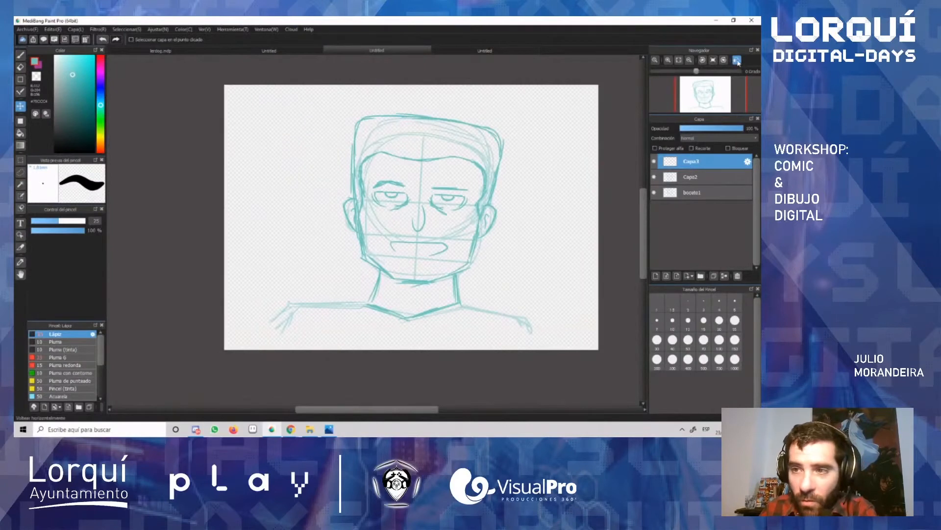
{"action": "left_click", "coordinate": [737, 61]}
{"action": "left_click", "coordinate": [738, 61]}
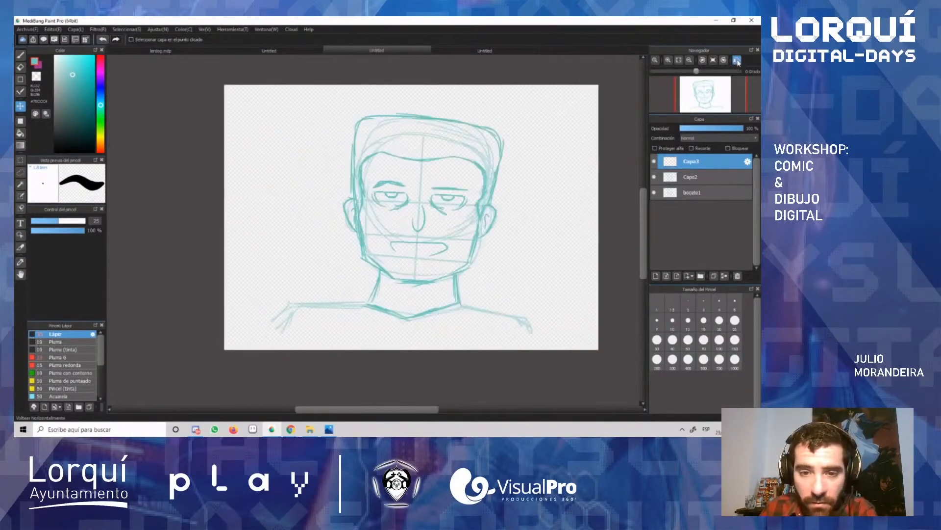
{"action": "left_click", "coordinate": [737, 61]}
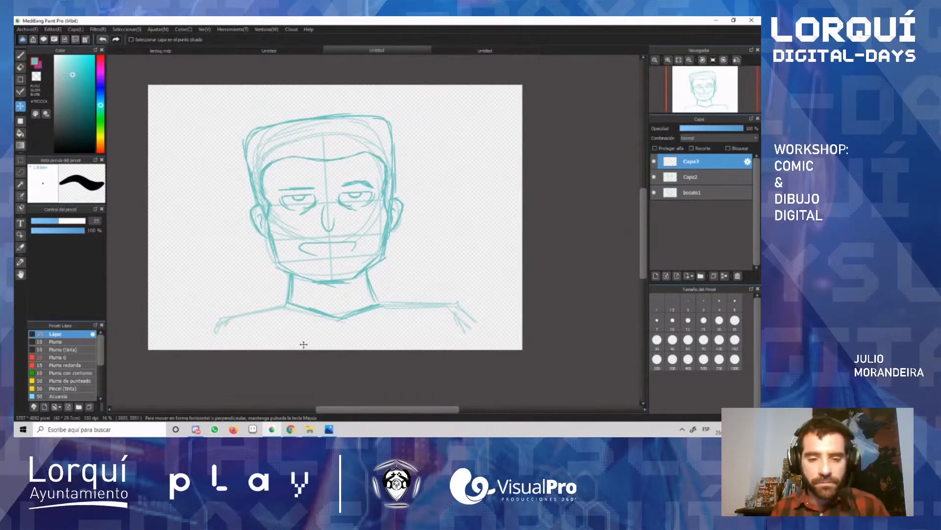
Step: Toggle Capa3's visibility to check the copied eye, and merge Capa3 down into Capa2
{"action": "scroll", "coordinate": [314, 293], "scroll_direction": "up", "scroll_amount": 1}
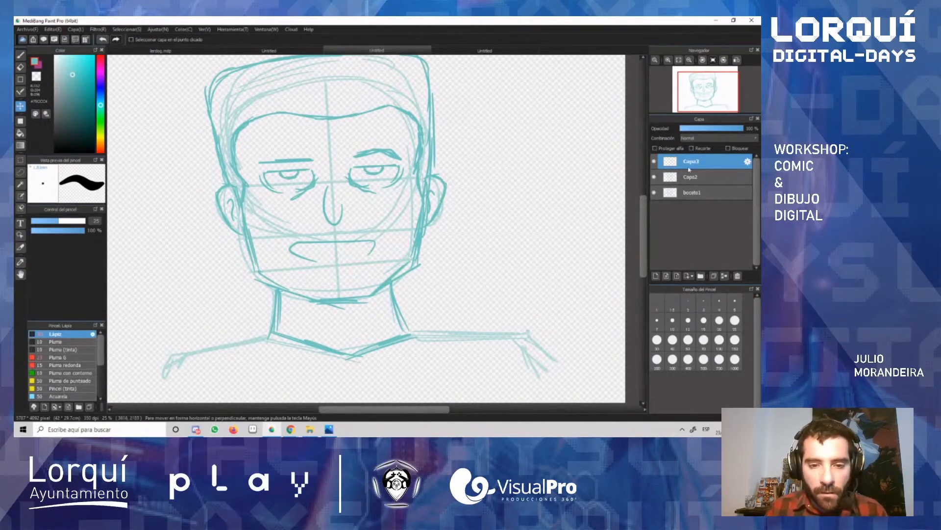
{"action": "left_click", "coordinate": [653, 161]}
{"action": "left_click", "coordinate": [653, 161]}
{"action": "left_click", "coordinate": [654, 161]}
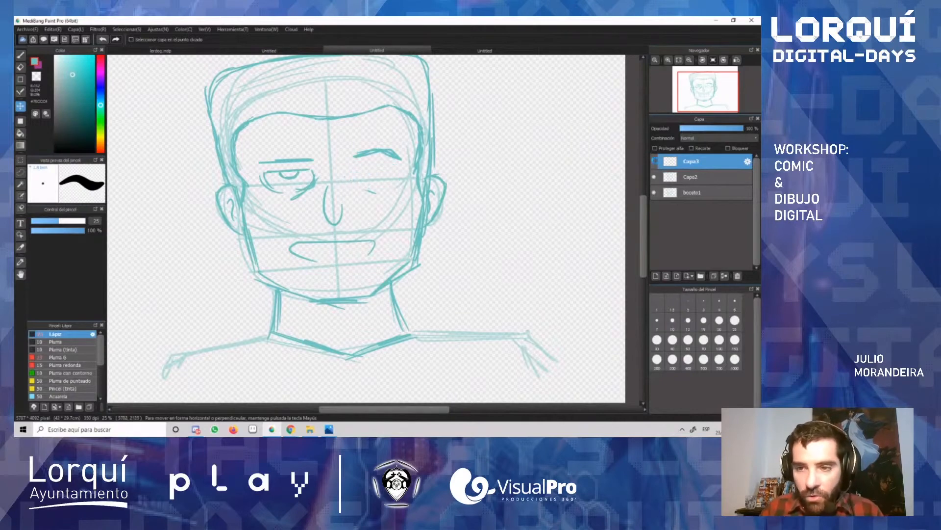
{"action": "left_click", "coordinate": [653, 162]}
{"action": "left_click", "coordinate": [726, 276]}
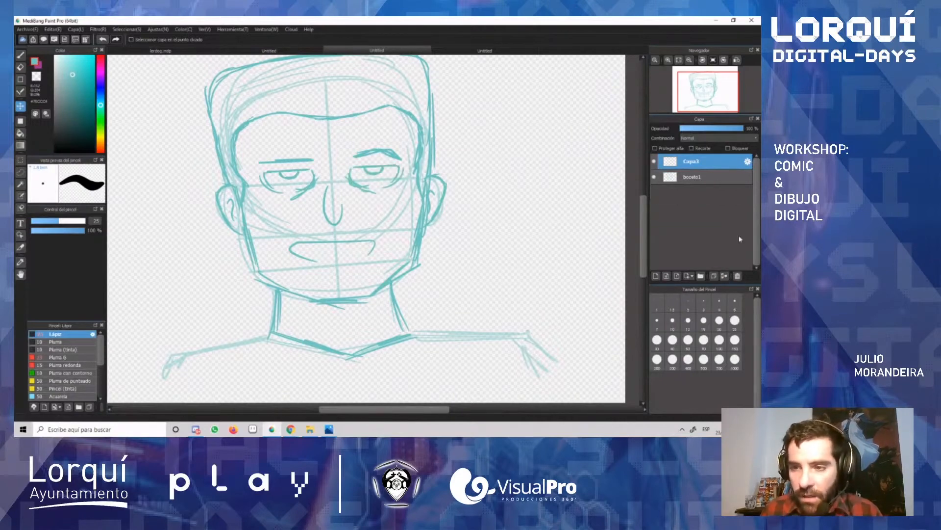
Step: Toggle the visibility of Capa2 and boceto1 to compare the face drawing with the construction guides
{"action": "left_click", "coordinate": [654, 163]}
{"action": "left_click", "coordinate": [654, 162]}
{"action": "left_click", "coordinate": [655, 178]}
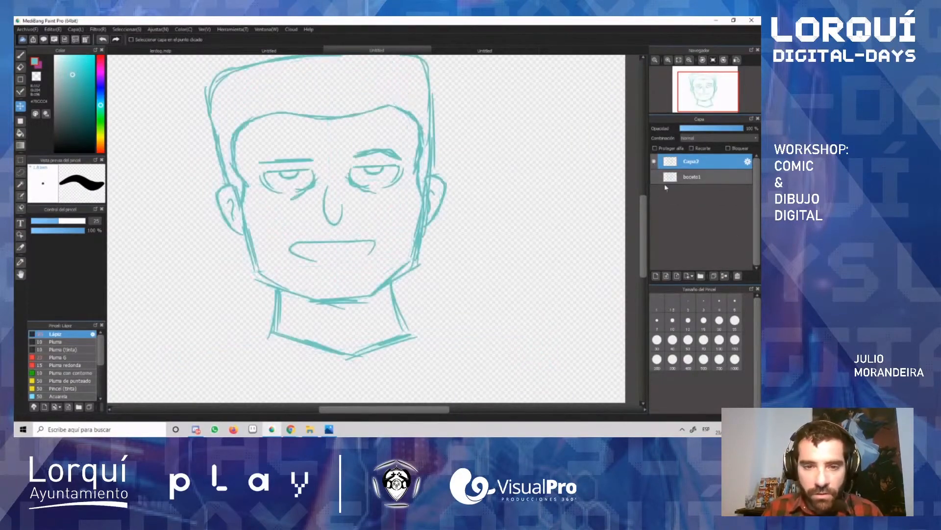
{"action": "left_click", "coordinate": [654, 177]}
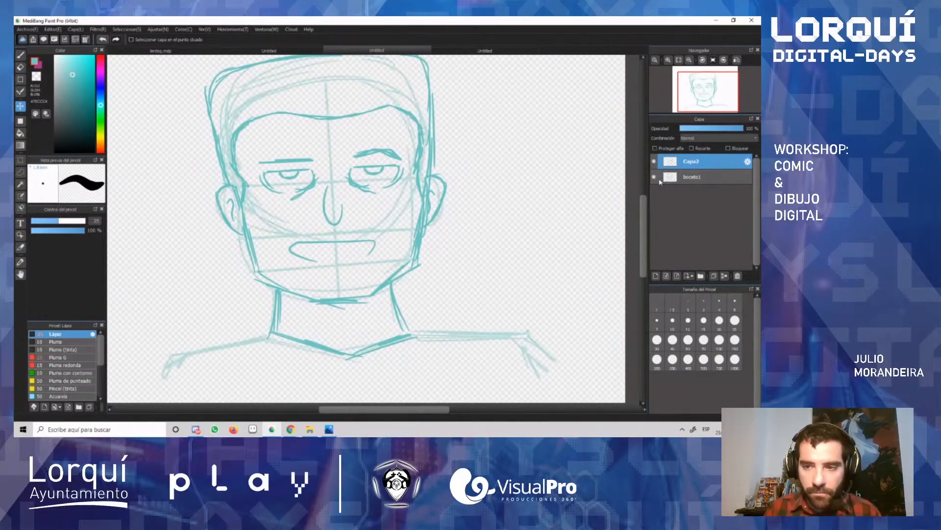
Step: With the brush on Capa2, try tracing the shoulder on the image's left side and undo the strokes
{"action": "key", "text": "b"}
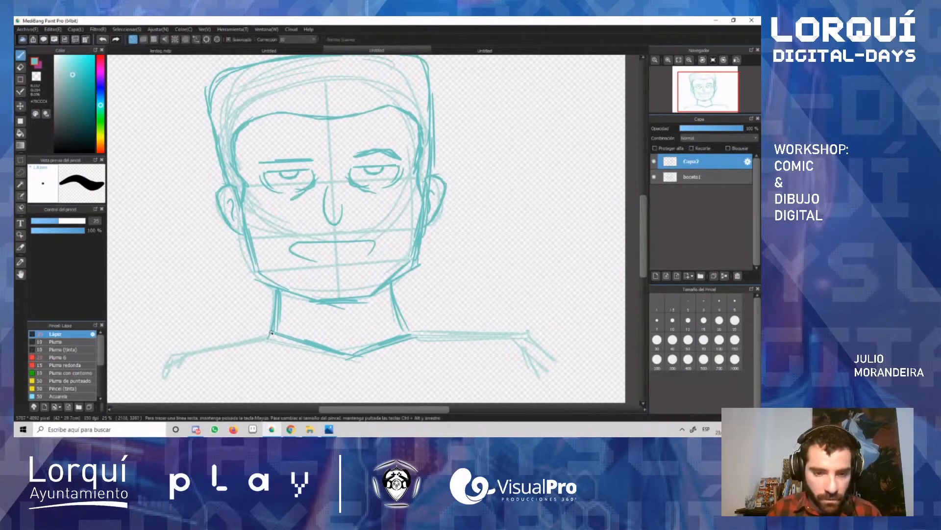
{"action": "mouse_move", "coordinate": [271, 332]}
{"action": "left_mouse_down"}
{"action": "mouse_move", "coordinate": [193, 352]}
{"action": "mouse_move", "coordinate": [167, 366]}
{"action": "mouse_move", "coordinate": [154, 388]}
{"action": "left_mouse_up"}
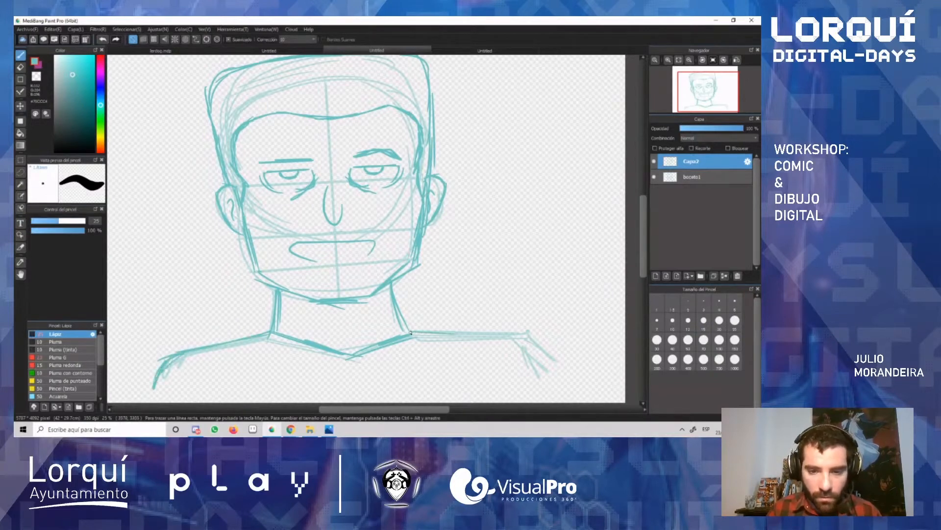
{"action": "key", "text": "ctrl+z"}
{"action": "key", "text": "ctrl+z"}
{"action": "key", "text": "ctrl+z"}
{"action": "key", "text": "ctrl+z"}
{"action": "key", "text": "ctrl+z"}
{"action": "key", "text": "ctrl+z"}
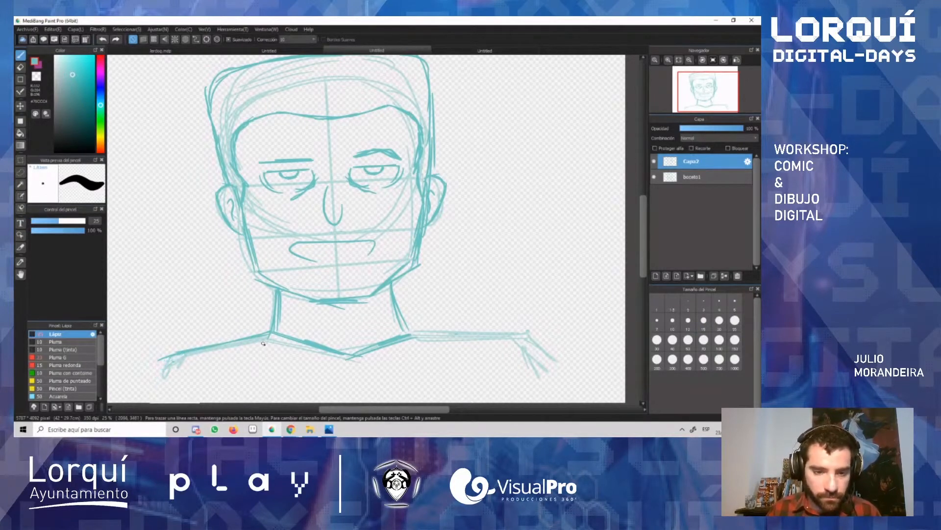
{"action": "key", "text": "ctrl+z"}
Step: Trace both sloping shoulders over the guide lines and add short detail strokes in the middle of the neck
{"action": "mouse_move", "coordinate": [269, 334]}
{"action": "left_mouse_down"}
{"action": "mouse_move", "coordinate": [151, 389]}
{"action": "mouse_move", "coordinate": [179, 368]}
{"action": "mouse_move", "coordinate": [243, 350]}
{"action": "left_mouse_up"}
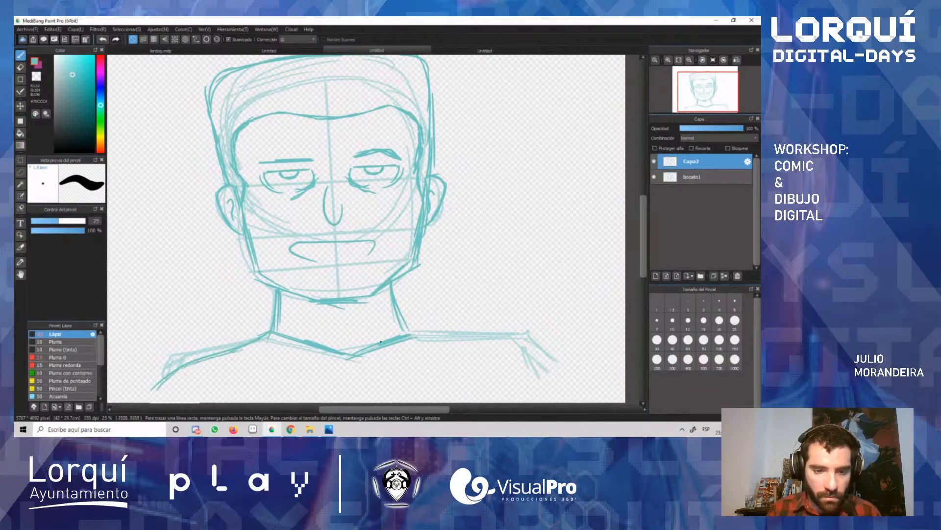
{"action": "mouse_move", "coordinate": [412, 336]}
{"action": "left_mouse_down"}
{"action": "mouse_move", "coordinate": [514, 343]}
{"action": "mouse_move", "coordinate": [539, 376]}
{"action": "mouse_move", "coordinate": [461, 339]}
{"action": "mouse_move", "coordinate": [410, 334]}
{"action": "left_mouse_up"}
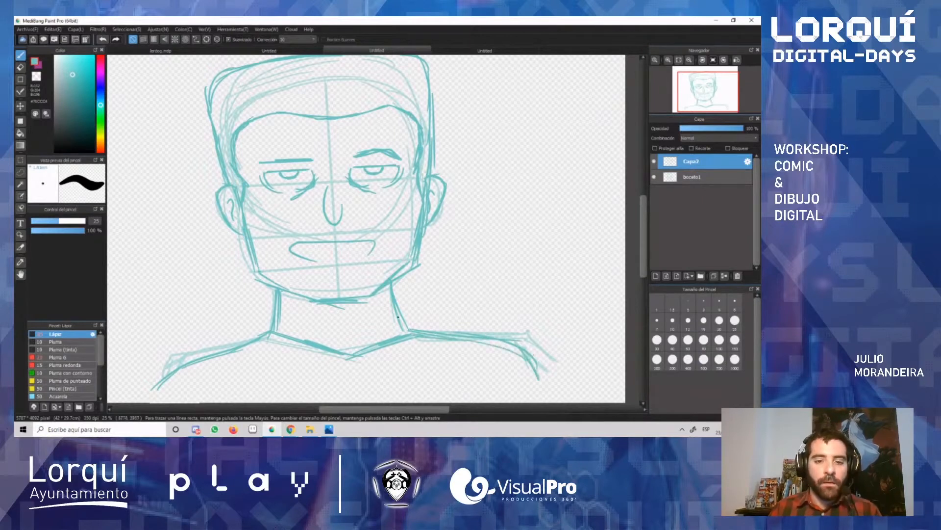
{"action": "mouse_move", "coordinate": [324, 319]}
{"action": "left_mouse_down"}
{"action": "mouse_move", "coordinate": [361, 314]}
{"action": "mouse_move", "coordinate": [351, 337]}
{"action": "left_mouse_up"}
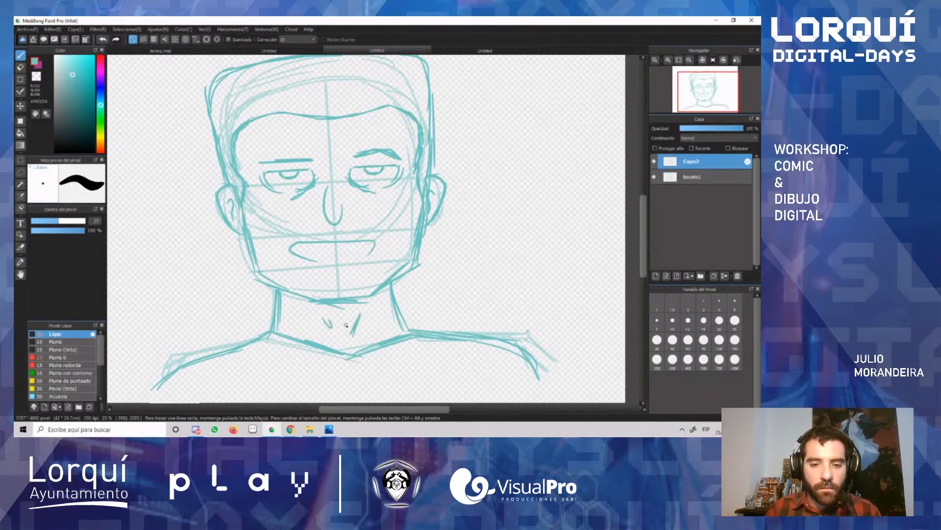
Step: Rename the Capa2 layer as boceto2 and hide the boceto1 layer
{"action": "double_click", "coordinate": [692, 165]}
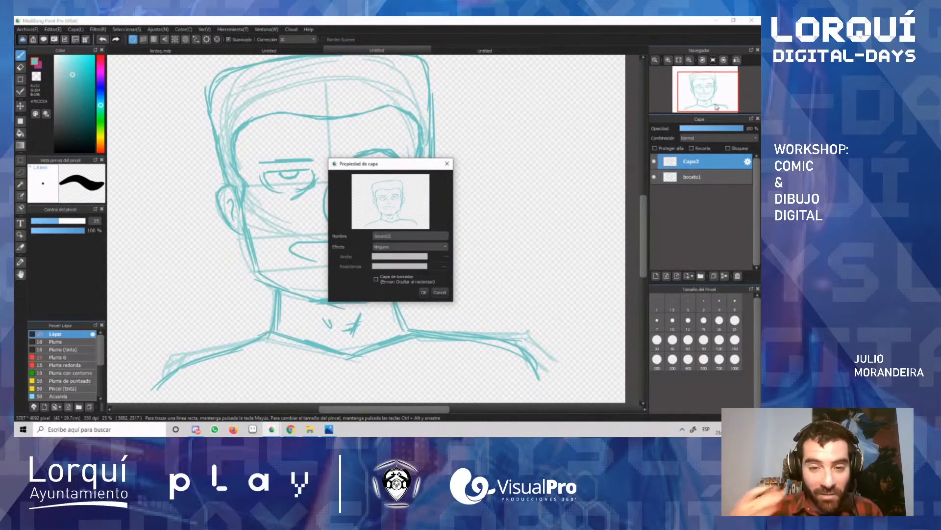
{"action": "left_click", "coordinate": [427, 292]}
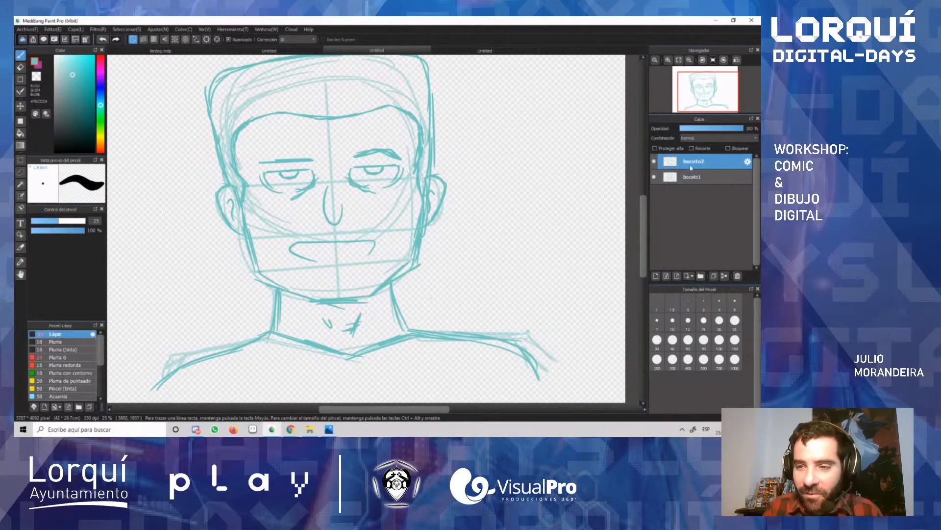
{"action": "left_click", "coordinate": [654, 177]}
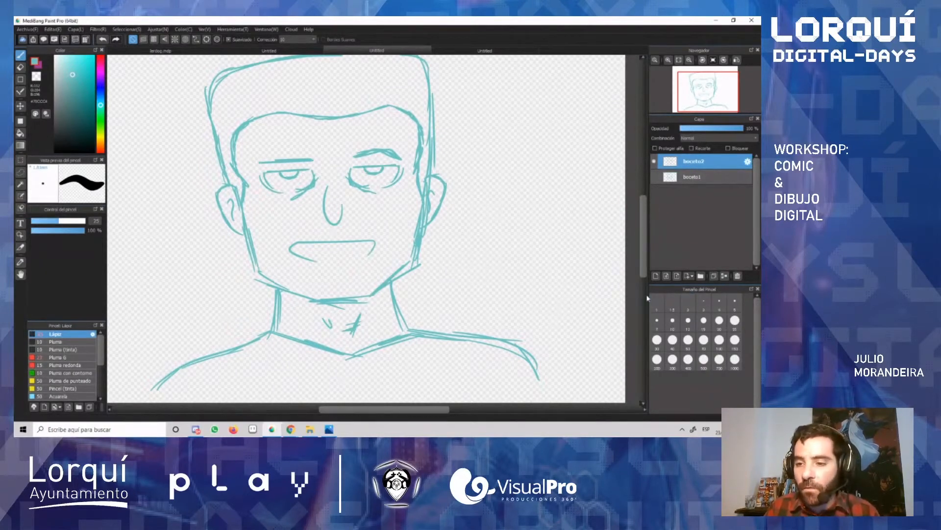
Step: Add a new layer above boceto2 and name it Línea
{"action": "left_click", "coordinate": [656, 278]}
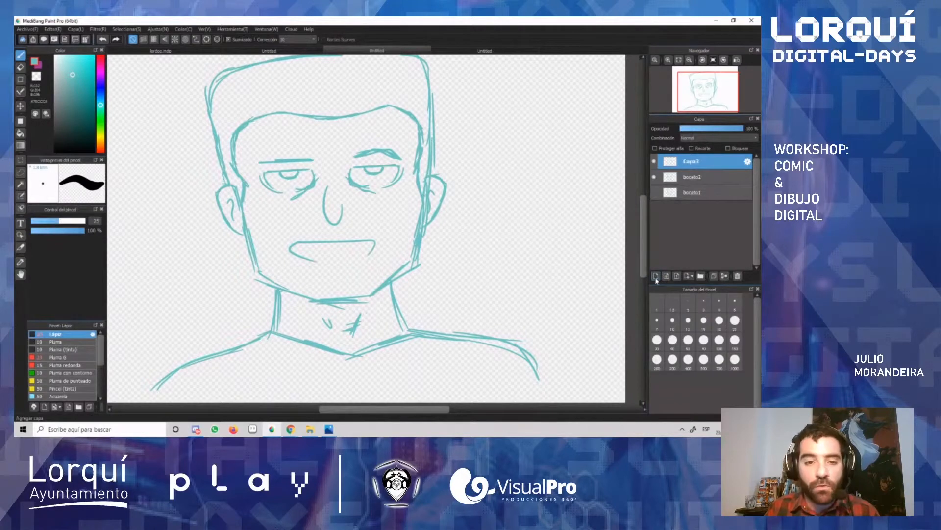
{"action": "double_click", "coordinate": [681, 170]}
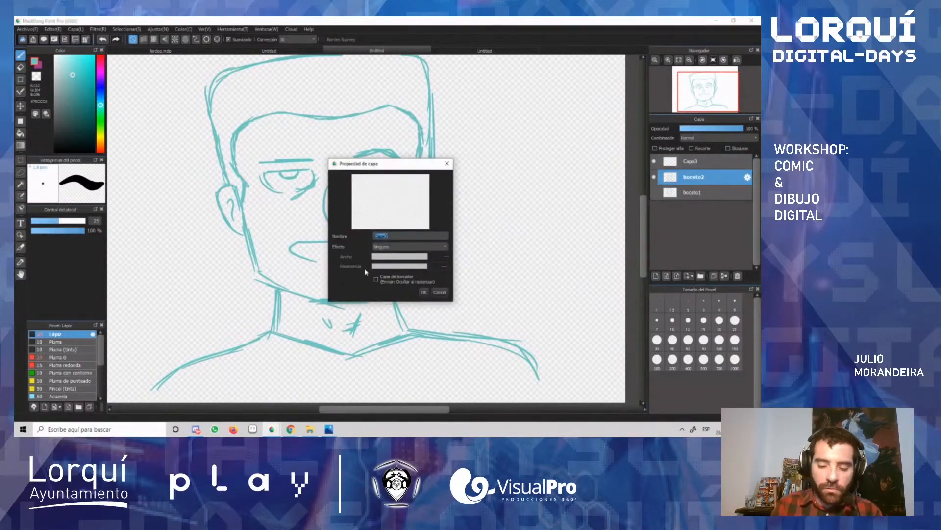
{"action": "type", "text": "Línea"}
{"action": "key", "text": "Return"}
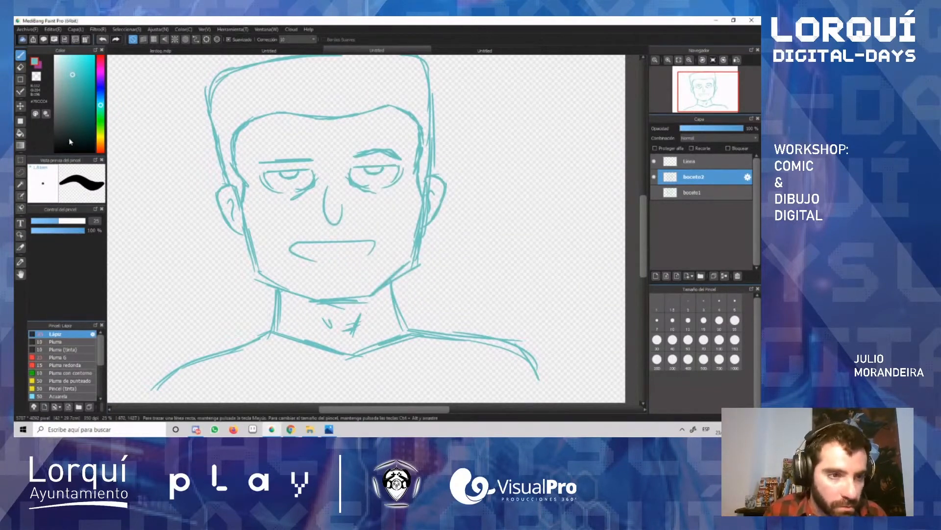
Step: Pick a very dark teal drawing colour and choose the Pluma G brush
{"action": "left_click", "coordinate": [68, 139]}
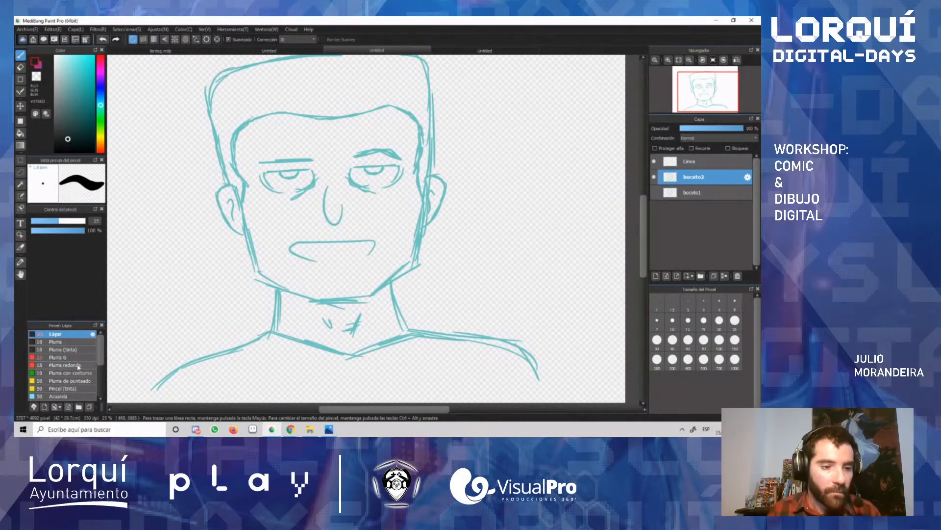
{"action": "mouse_move", "coordinate": [100, 347]}
{"action": "left_mouse_down"}
{"action": "mouse_move", "coordinate": [104, 371]}
{"action": "mouse_move", "coordinate": [97, 344]}
{"action": "left_mouse_up"}
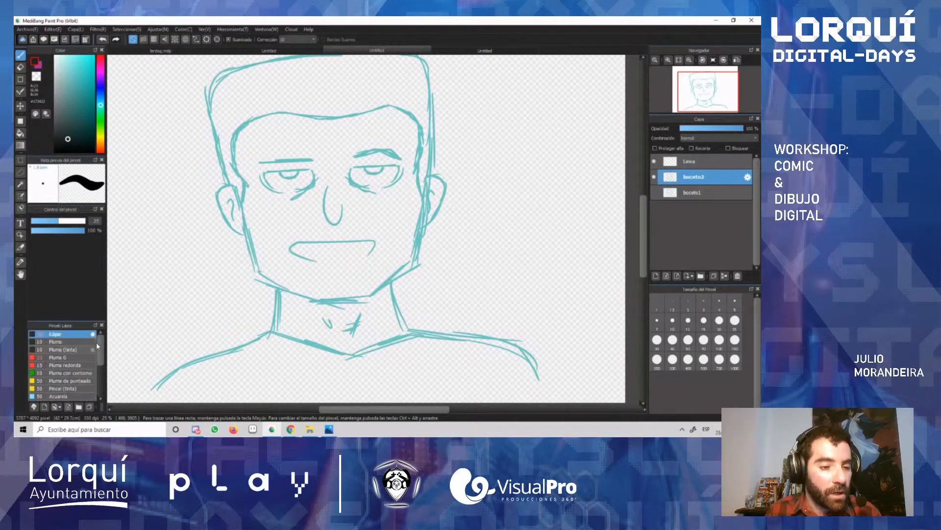
{"action": "scroll", "coordinate": [90, 351], "scroll_direction": "down", "scroll_amount": 1}
{"action": "left_click", "coordinate": [69, 355]}
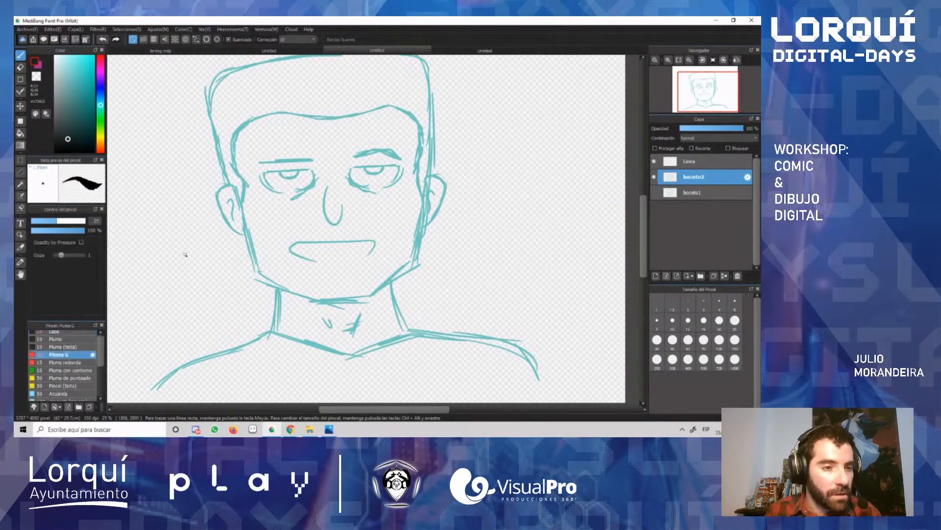
Step: Try out the Pluma G brush with a curved test stroke beside the face and undo it
{"action": "left_click_drag", "start_coordinate": [174, 247], "coordinate": [192, 307]}
{"action": "key", "text": "ctrl+z"}
{"action": "left_click_drag", "start_coordinate": [169, 215], "coordinate": [191, 308]}
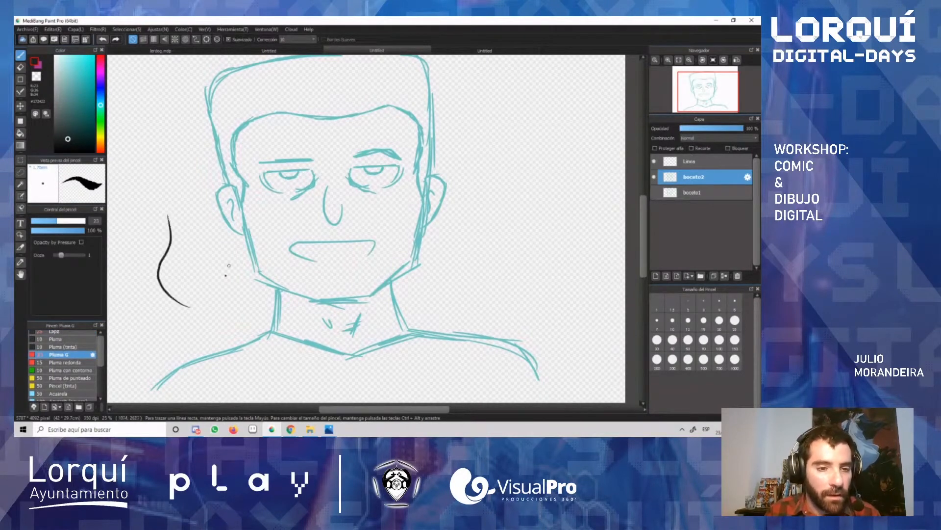
{"action": "key", "text": "ctrl+z"}
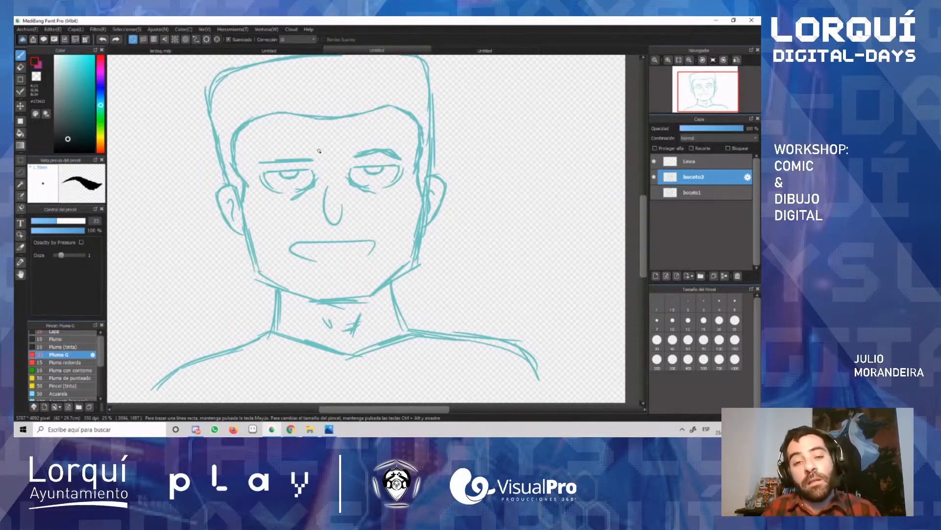
Step: Try to ink the left eye's upper lid and both curves of its lower outline over the sketch
{"action": "scroll", "coordinate": [288, 174], "scroll_direction": "up", "scroll_amount": 6}
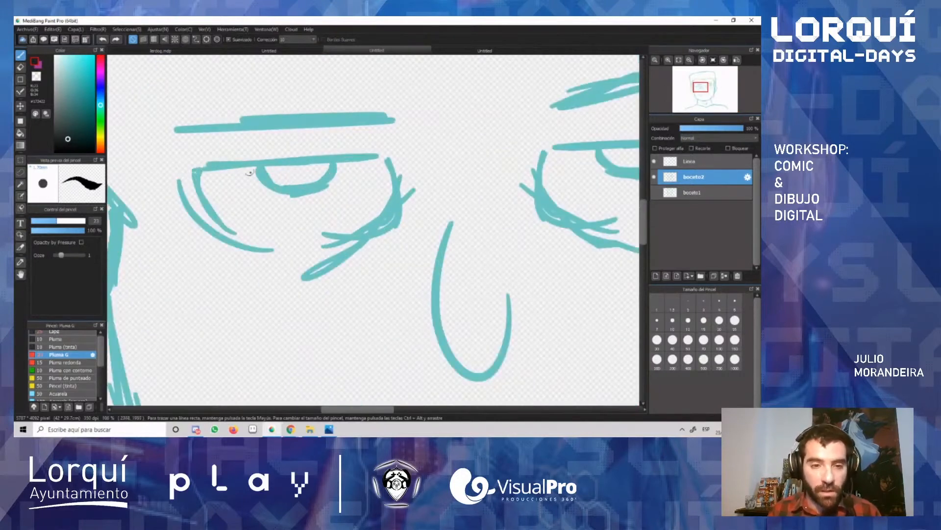
{"action": "mouse_move", "coordinate": [186, 171]}
{"action": "left_mouse_down"}
{"action": "mouse_move", "coordinate": [401, 158]}
{"action": "mouse_move", "coordinate": [394, 155]}
{"action": "left_mouse_up"}
{"action": "key", "text": "ctrl+z"}
{"action": "key", "text": "ctrl+z"}
{"action": "key", "text": "ctrl+z"}
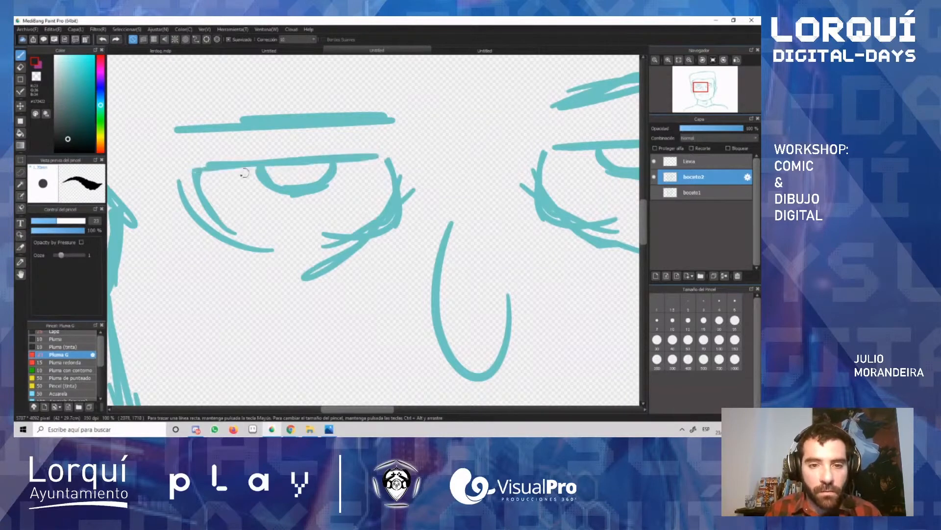
{"action": "mouse_move", "coordinate": [185, 169]}
{"action": "left_mouse_down"}
{"action": "mouse_move", "coordinate": [389, 161]}
{"action": "mouse_move", "coordinate": [330, 238]}
{"action": "left_mouse_up"}
{"action": "key", "text": "ctrl+z"}
{"action": "mouse_move", "coordinate": [382, 162]}
{"action": "left_mouse_down"}
{"action": "mouse_move", "coordinate": [386, 190]}
{"action": "mouse_move", "coordinate": [319, 228]}
{"action": "left_mouse_up"}
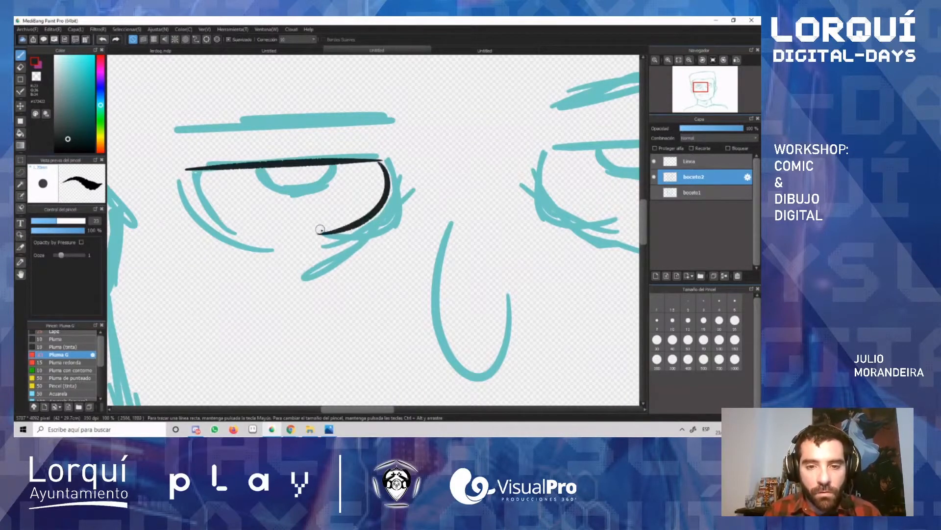
{"action": "left_click_drag", "start_coordinate": [188, 171], "coordinate": [280, 242]}
{"action": "key", "text": "ctrl+z"}
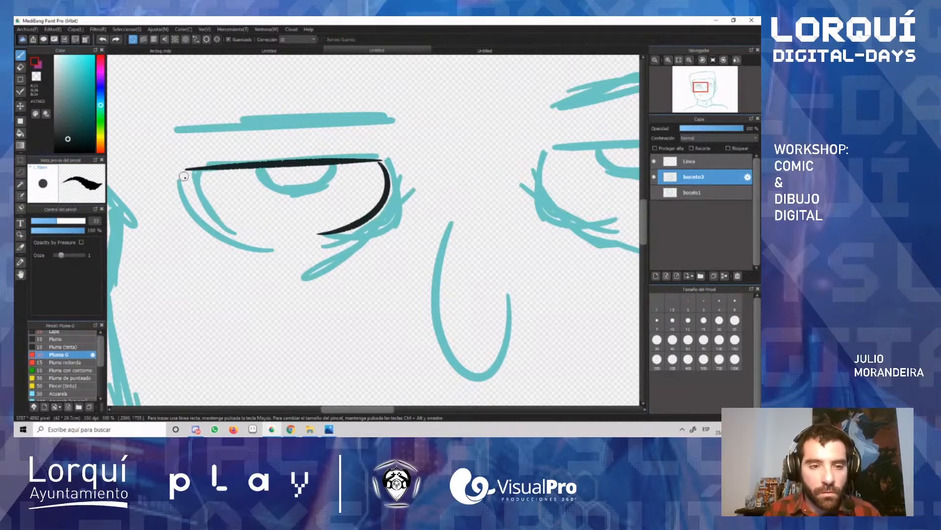
{"action": "mouse_move", "coordinate": [187, 171]}
{"action": "left_mouse_down"}
{"action": "mouse_move", "coordinate": [202, 214]}
{"action": "mouse_move", "coordinate": [279, 242]}
{"action": "left_mouse_up"}
{"action": "key", "text": "ctrl+z"}
{"action": "left_click_drag", "start_coordinate": [187, 172], "coordinate": [285, 245]}
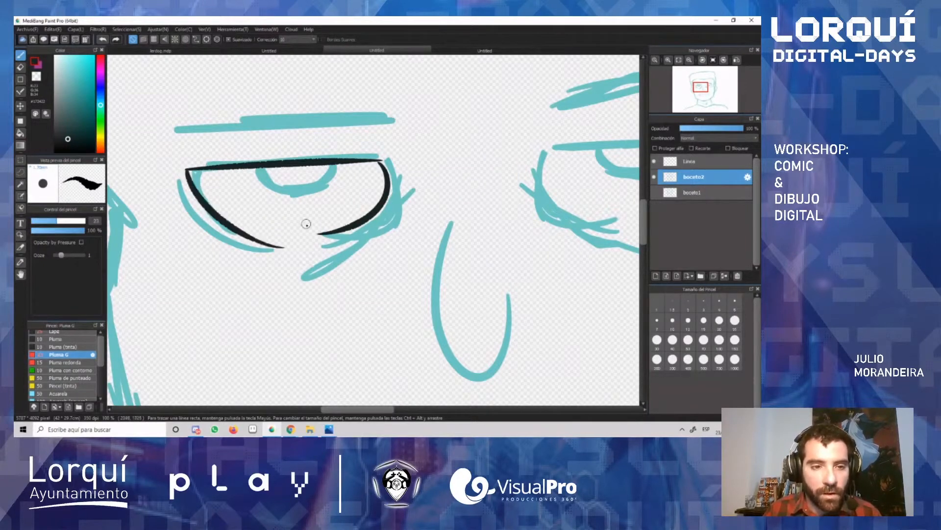
{"action": "key", "text": "ctrl+z"}
{"action": "left_click_drag", "start_coordinate": [186, 169], "coordinate": [287, 243]}
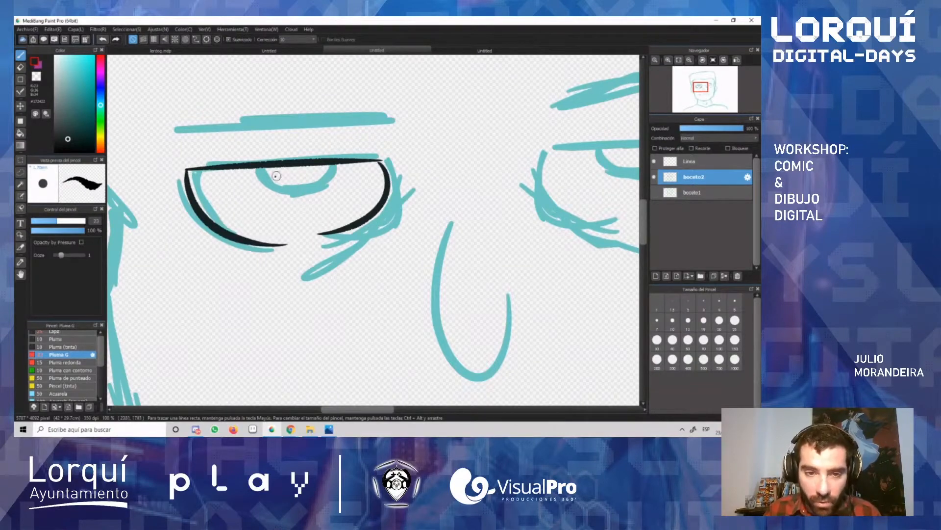
Step: Try to ink the left eye's iris below the upper lid, and undo all of that eye's ink strokes
{"action": "mouse_move", "coordinate": [257, 168]}
{"action": "left_mouse_down"}
{"action": "mouse_move", "coordinate": [268, 189]}
{"action": "mouse_move", "coordinate": [300, 196]}
{"action": "mouse_move", "coordinate": [329, 184]}
{"action": "left_mouse_up"}
{"action": "key", "text": "ctrl+z"}
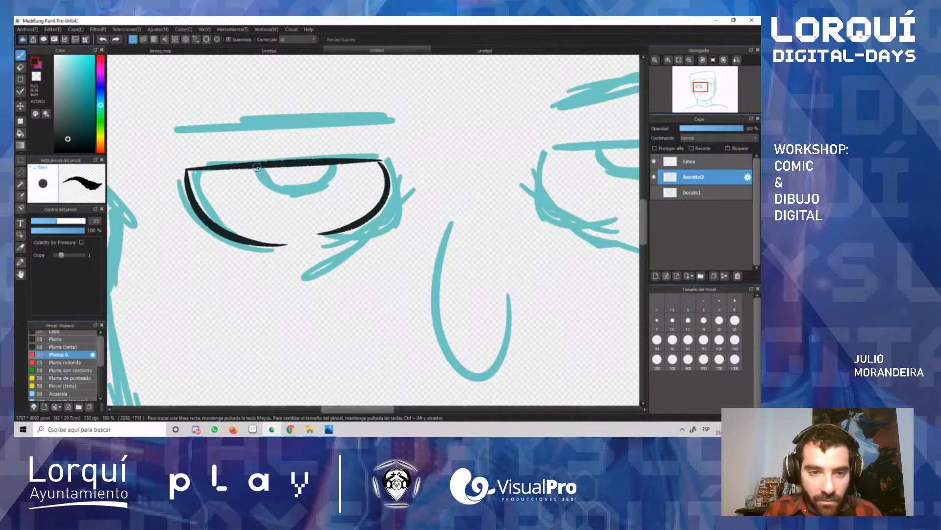
{"action": "mouse_move", "coordinate": [258, 168]}
{"action": "left_mouse_down"}
{"action": "mouse_move", "coordinate": [286, 194]}
{"action": "mouse_move", "coordinate": [326, 186]}
{"action": "mouse_move", "coordinate": [333, 169]}
{"action": "mouse_move", "coordinate": [276, 192]}
{"action": "mouse_move", "coordinate": [343, 167]}
{"action": "left_mouse_up"}
{"action": "key", "text": "ctrl+z"}
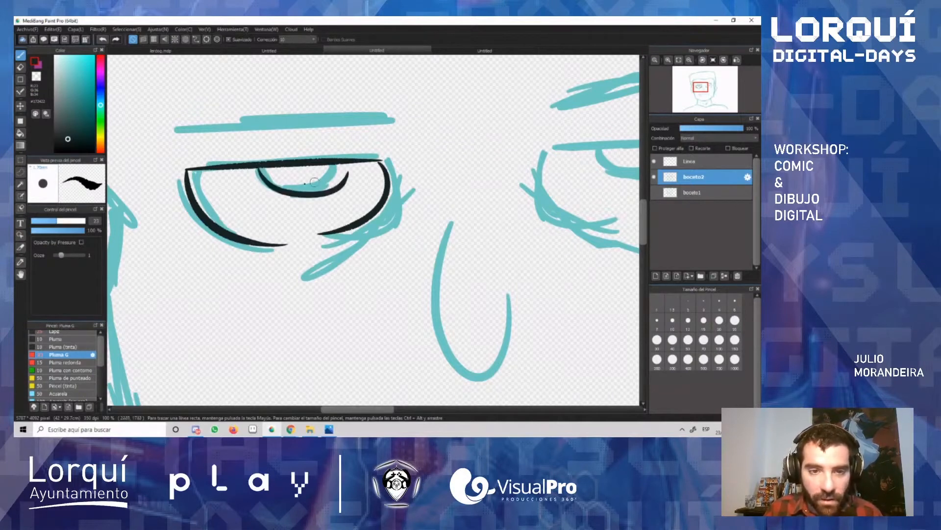
{"action": "key", "text": "ctrl+z"}
{"action": "left_click_drag", "start_coordinate": [256, 168], "coordinate": [343, 169]}
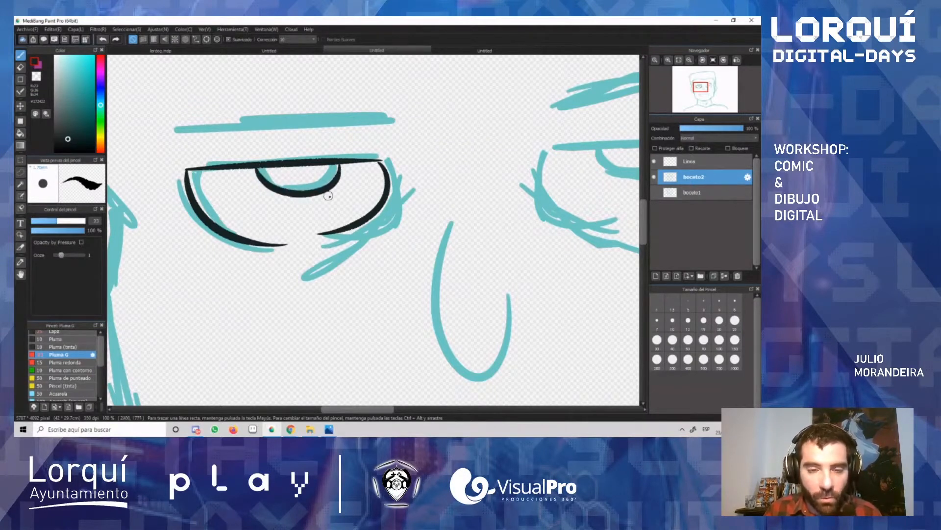
{"action": "key", "text": "ctrl+z"}
{"action": "key", "text": "ctrl+z"}
{"action": "key", "text": "ctrl+z"}
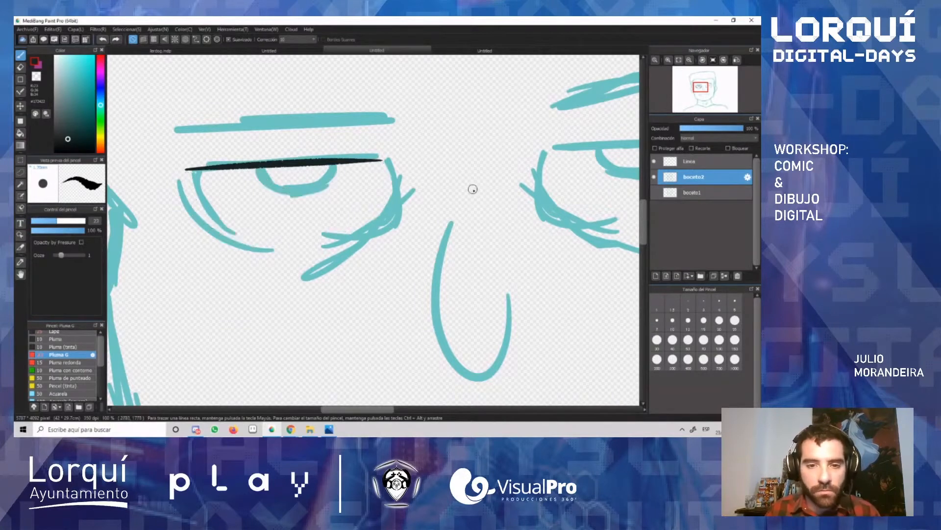
{"action": "key", "text": "ctrl+z"}
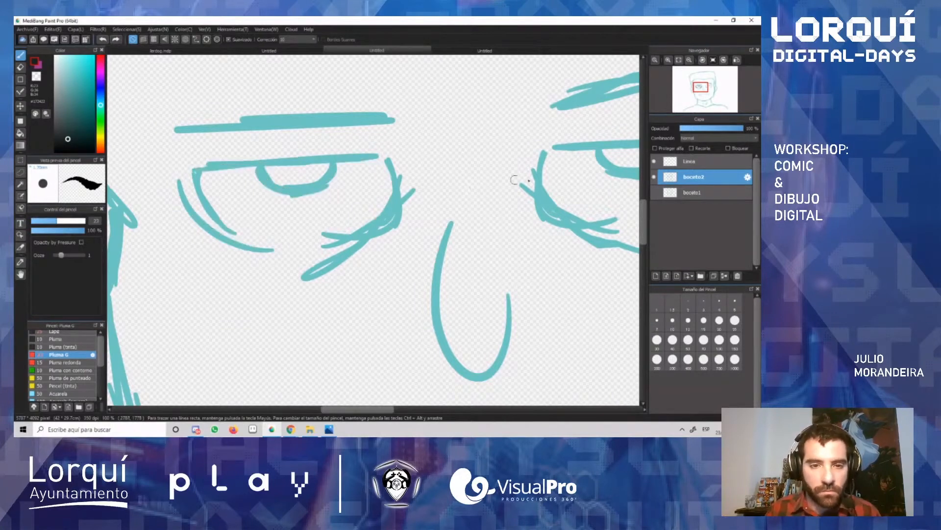
Step: On the Línea layer, ink the left eye's straight upper lid and the two curves of its lower outline
{"action": "left_click", "coordinate": [701, 167]}
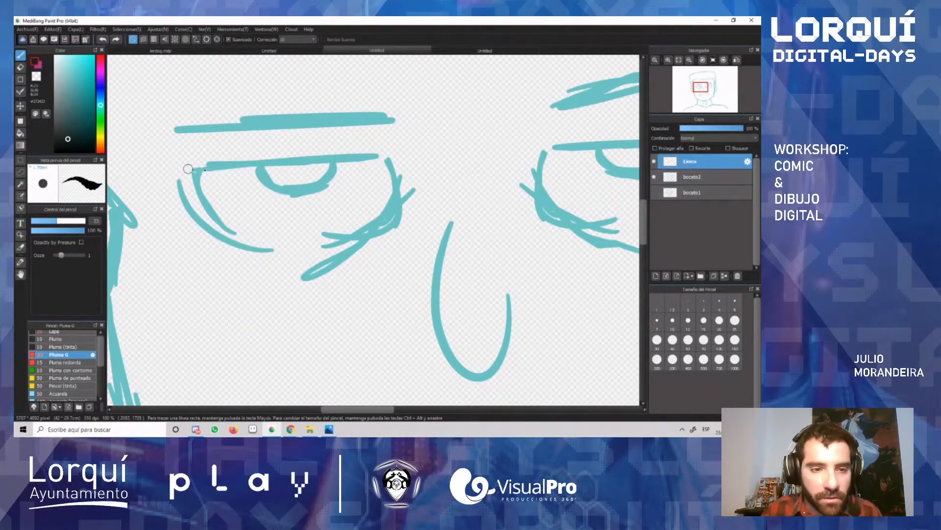
{"action": "left_click_drag", "start_coordinate": [188, 168], "coordinate": [380, 158]}
{"action": "key", "text": "ctrl+z"}
{"action": "left_click_drag", "start_coordinate": [182, 170], "coordinate": [415, 156]}
{"action": "key", "text": "ctrl+z"}
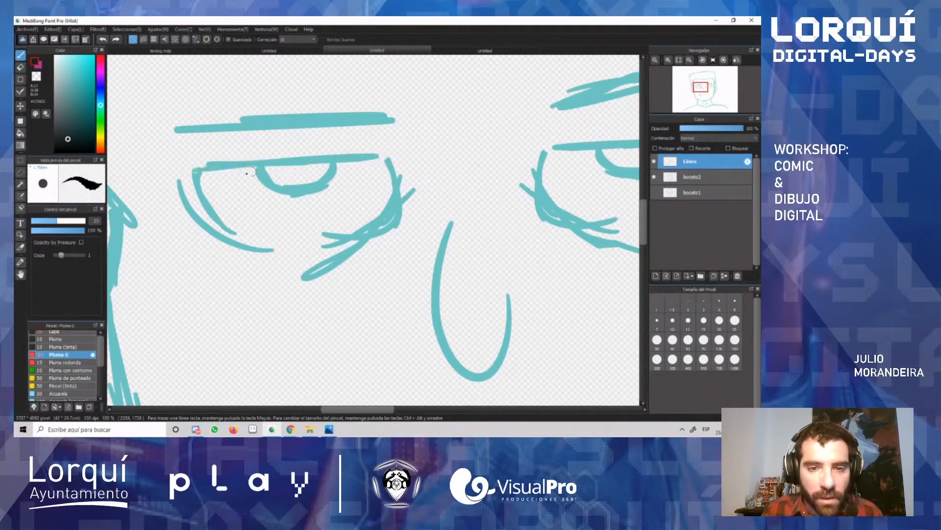
{"action": "mouse_move", "coordinate": [182, 170]}
{"action": "left_mouse_down"}
{"action": "mouse_move", "coordinate": [401, 157]}
{"action": "mouse_move", "coordinate": [307, 235]}
{"action": "left_mouse_up"}
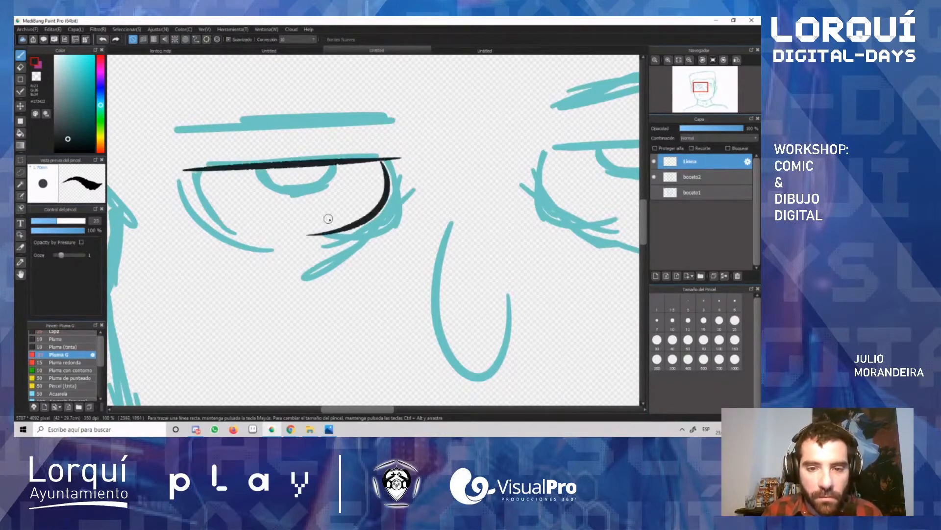
{"action": "left_click_drag", "start_coordinate": [193, 173], "coordinate": [288, 243]}
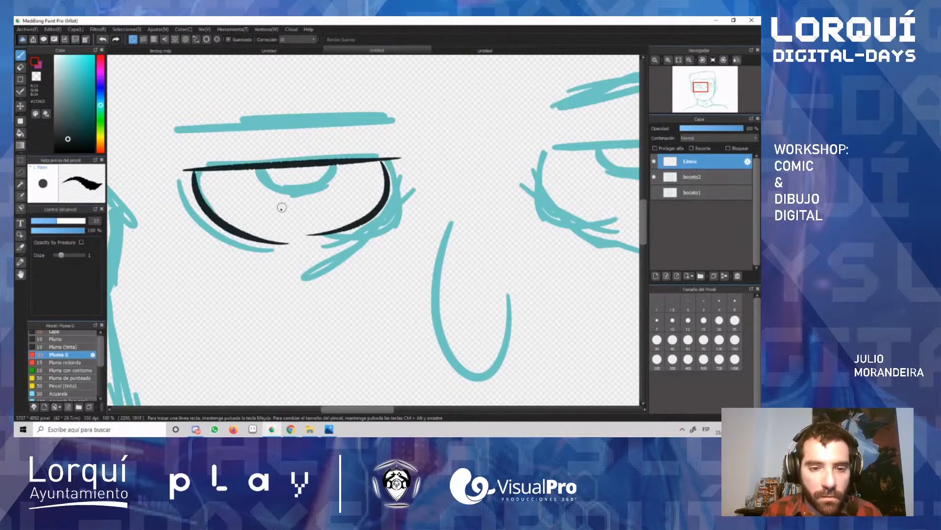
{"action": "key", "text": "ctrl+z"}
{"action": "left_click_drag", "start_coordinate": [194, 173], "coordinate": [269, 236]}
Step: Ink the left eye's iris as an arc hanging from the upper lid, with a small pupil arc inside
{"action": "mouse_move", "coordinate": [259, 169]}
{"action": "left_mouse_down"}
{"action": "mouse_move", "coordinate": [296, 196]}
{"action": "mouse_move", "coordinate": [338, 165]}
{"action": "left_mouse_up"}
{"action": "key", "text": "ctrl+z"}
{"action": "left_click_drag", "start_coordinate": [261, 169], "coordinate": [340, 166]}
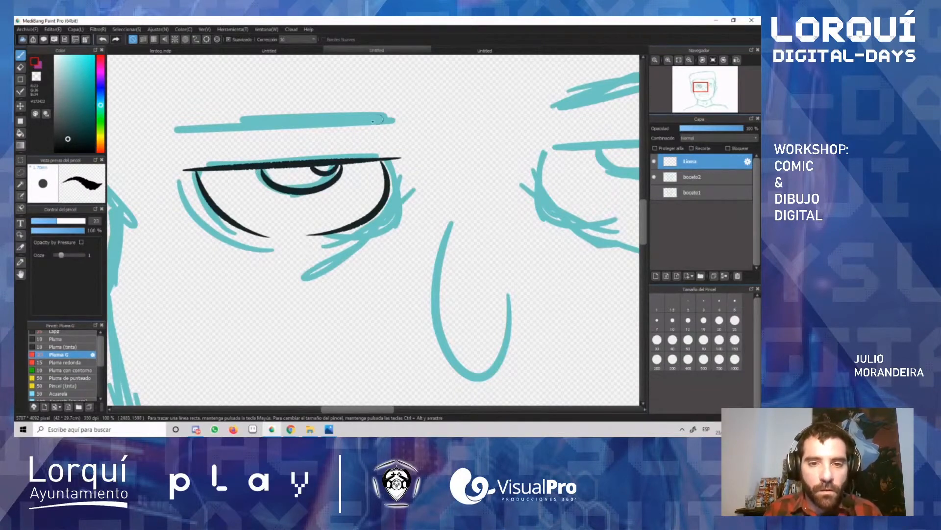
Step: Ink the left eyebrow with a long straight lower edge and a jagged, hairy upper edge
{"action": "mouse_move", "coordinate": [175, 129]}
{"action": "left_mouse_down"}
{"action": "mouse_move", "coordinate": [395, 120]}
{"action": "mouse_move", "coordinate": [138, 136]}
{"action": "left_mouse_up"}
{"action": "key", "text": "ctrl+z"}
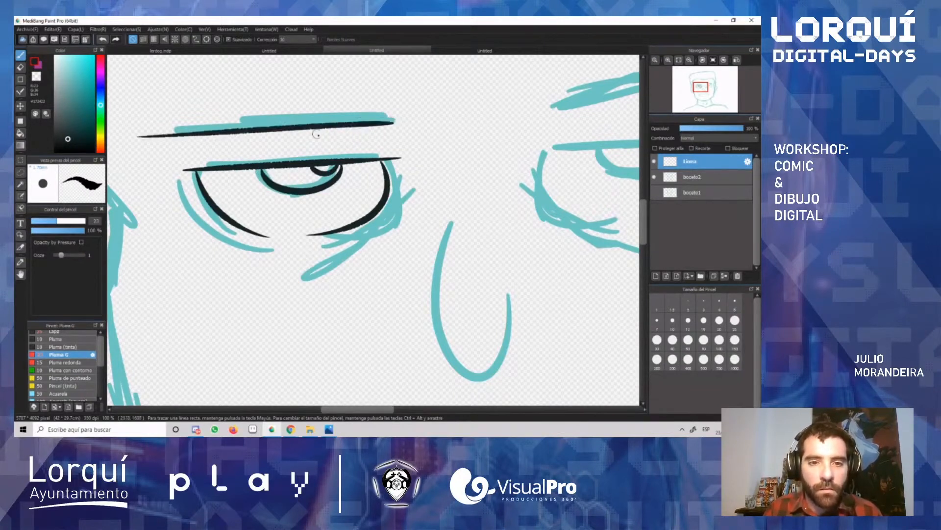
{"action": "left_click_drag", "start_coordinate": [394, 122], "coordinate": [305, 92]}
{"action": "key", "text": "ctrl+z"}
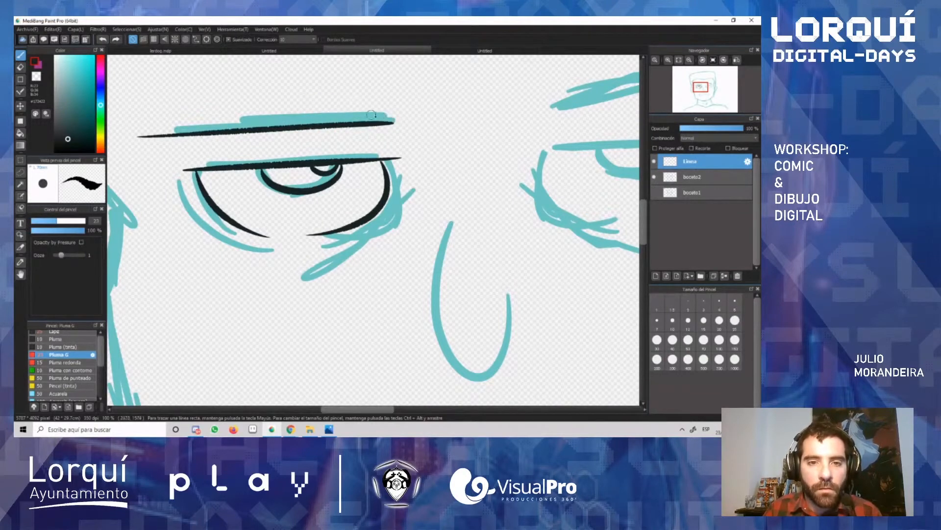
{"action": "mouse_move", "coordinate": [394, 122]}
{"action": "left_mouse_down"}
{"action": "mouse_move", "coordinate": [279, 89]}
{"action": "mouse_move", "coordinate": [313, 113]}
{"action": "mouse_move", "coordinate": [258, 94]}
{"action": "mouse_move", "coordinate": [288, 110]}
{"action": "mouse_move", "coordinate": [266, 114]}
{"action": "mouse_move", "coordinate": [272, 109]}
{"action": "mouse_move", "coordinate": [230, 98]}
{"action": "left_mouse_up"}
{"action": "mouse_move", "coordinate": [223, 109]}
{"action": "left_mouse_down"}
{"action": "mouse_move", "coordinate": [154, 105]}
{"action": "mouse_move", "coordinate": [200, 119]}
{"action": "mouse_move", "coordinate": [139, 132]}
{"action": "left_mouse_up"}
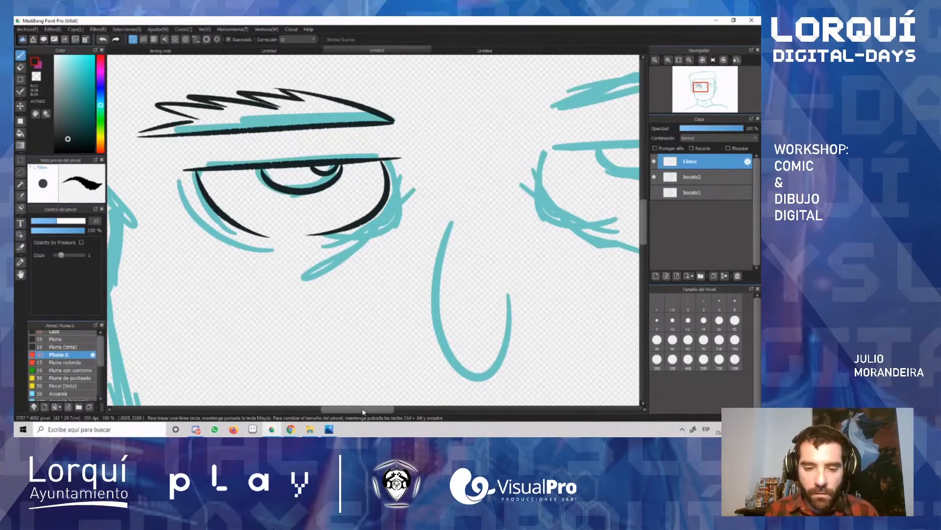
Step: Lasso the inked left eye without its eyebrow and paste a copy of it on a new layer
{"action": "mouse_move", "coordinate": [364, 411]}
{"action": "left_mouse_down"}
{"action": "mouse_move", "coordinate": [390, 411]}
{"action": "mouse_move", "coordinate": [376, 411]}
{"action": "left_mouse_up"}
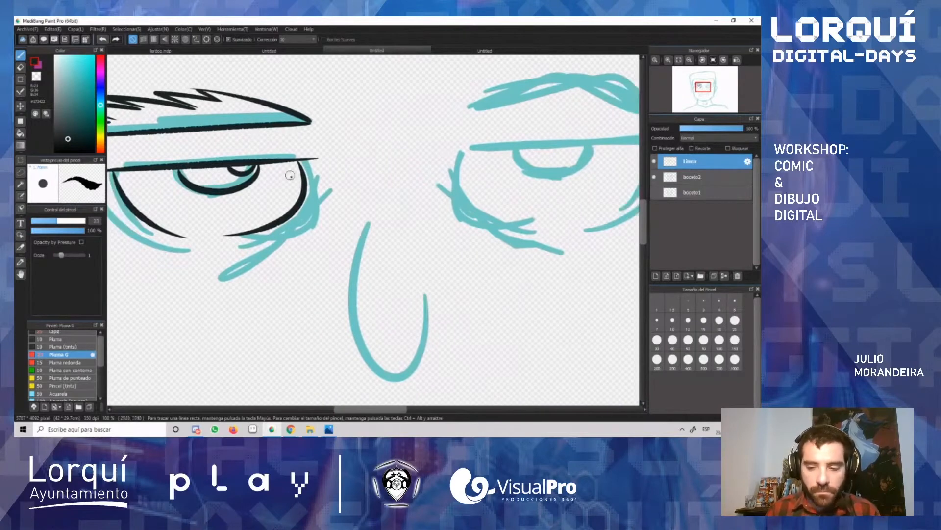
{"action": "scroll", "coordinate": [289, 175], "scroll_direction": "down", "scroll_amount": 2}
{"action": "key", "text": "l"}
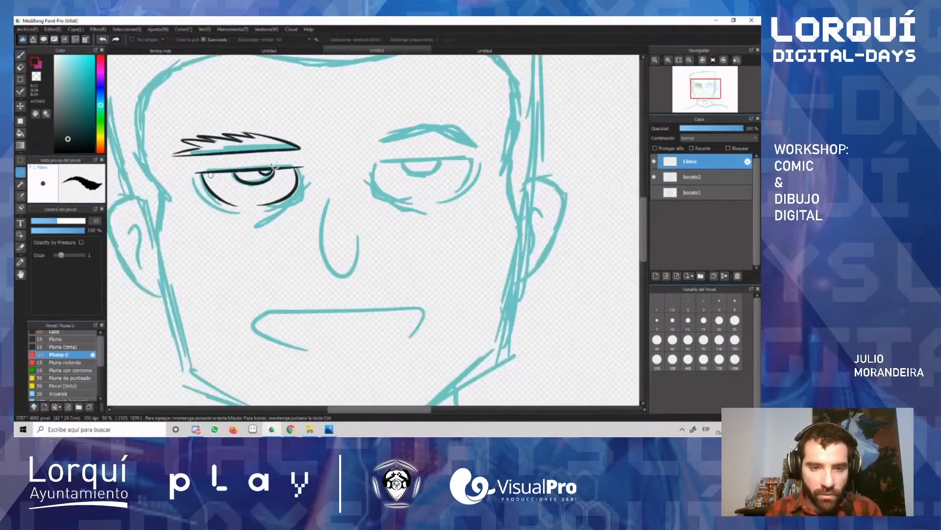
{"action": "mouse_move", "coordinate": [276, 168]}
{"action": "left_mouse_down"}
{"action": "mouse_move", "coordinate": [306, 160]}
{"action": "mouse_move", "coordinate": [188, 171]}
{"action": "mouse_move", "coordinate": [243, 219]}
{"action": "mouse_move", "coordinate": [321, 194]}
{"action": "left_mouse_up"}
{"action": "key", "text": "ctrl+v"}
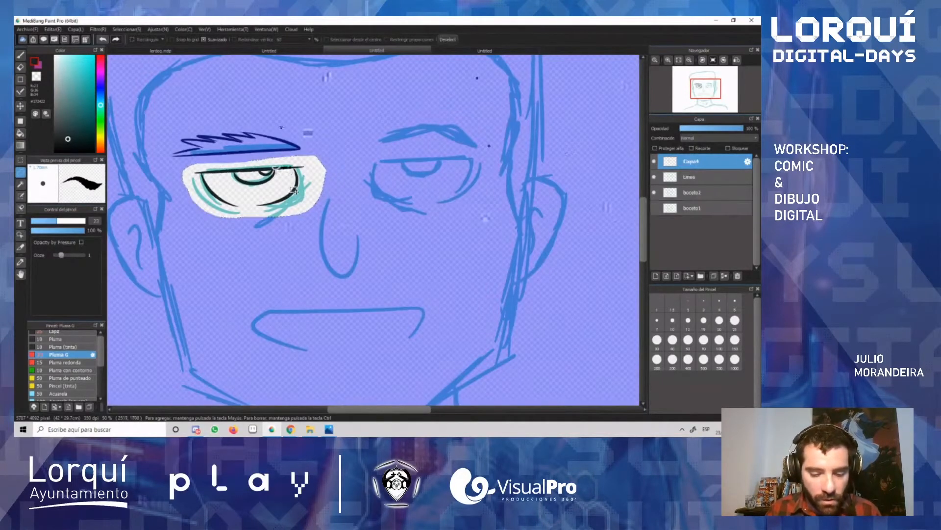
Step: Move the copied eye over the right eye sketch, mirror it horizontally, rotate it slightly counterclockwise and apply the transformation
{"action": "key", "text": "v"}
{"action": "left_click_drag", "start_coordinate": [282, 187], "coordinate": [448, 183]}
{"action": "key", "text": "ctrl+t"}
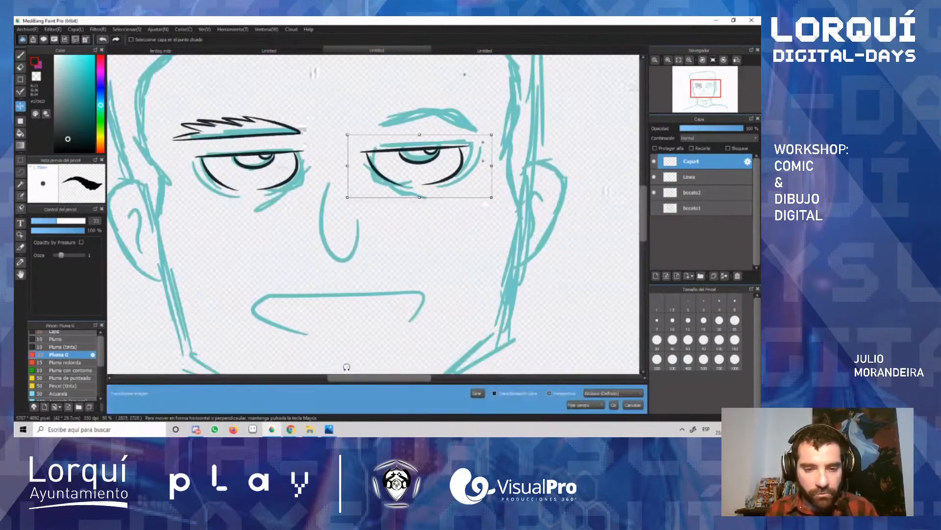
{"action": "left_click", "coordinate": [479, 393]}
{"action": "left_click_drag", "start_coordinate": [443, 168], "coordinate": [443, 168]}
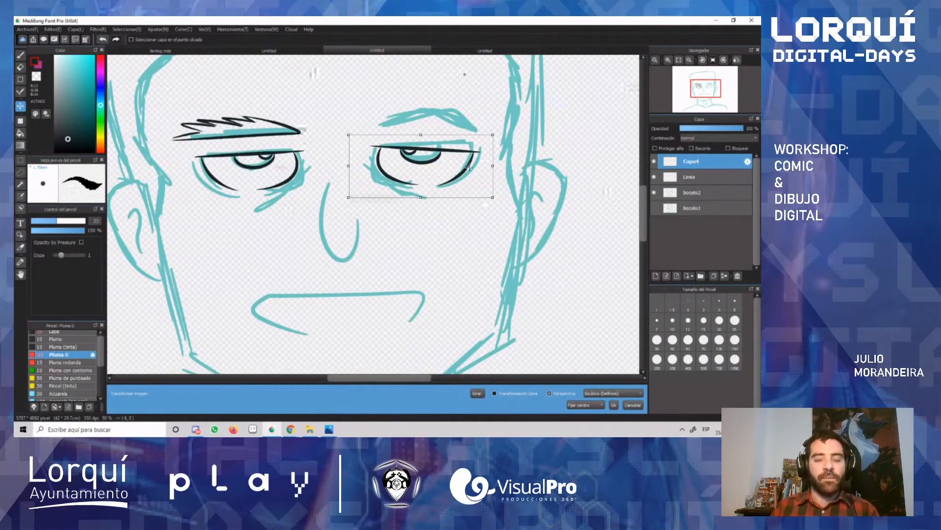
{"action": "left_click_drag", "start_coordinate": [492, 129], "coordinate": [506, 125]}
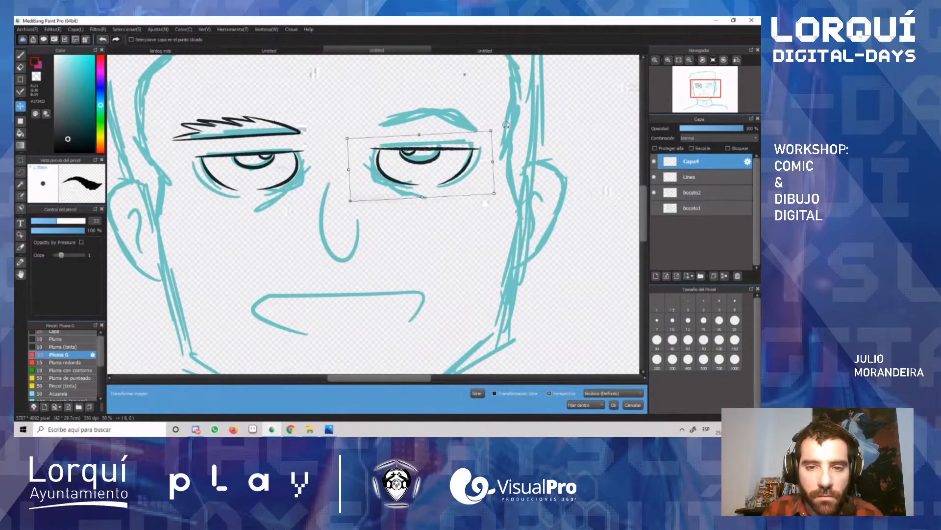
{"action": "left_click_drag", "start_coordinate": [444, 152], "coordinate": [440, 153]}
{"action": "key", "text": "Return"}
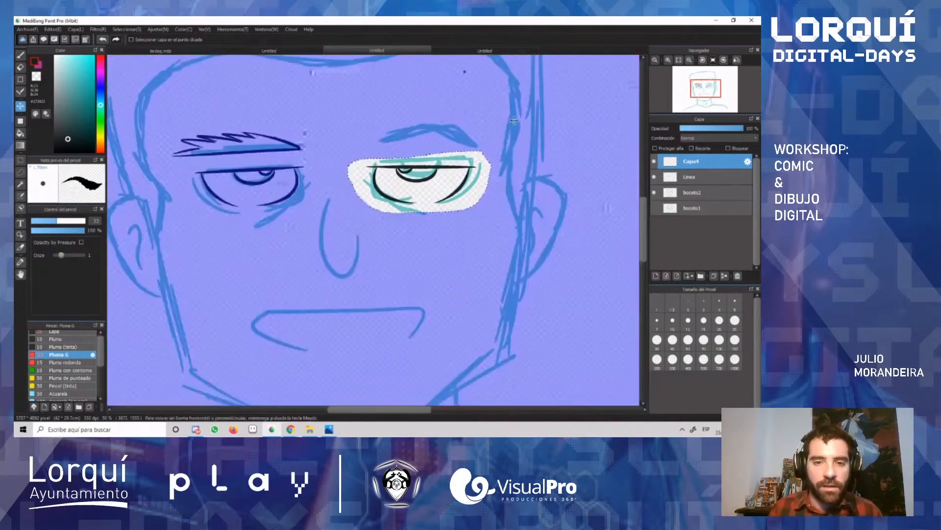
Step: Deselect, ink the arched right eyebrow with a jagged upper edge, and erase the excess line at its outer end
{"action": "key", "text": "b"}
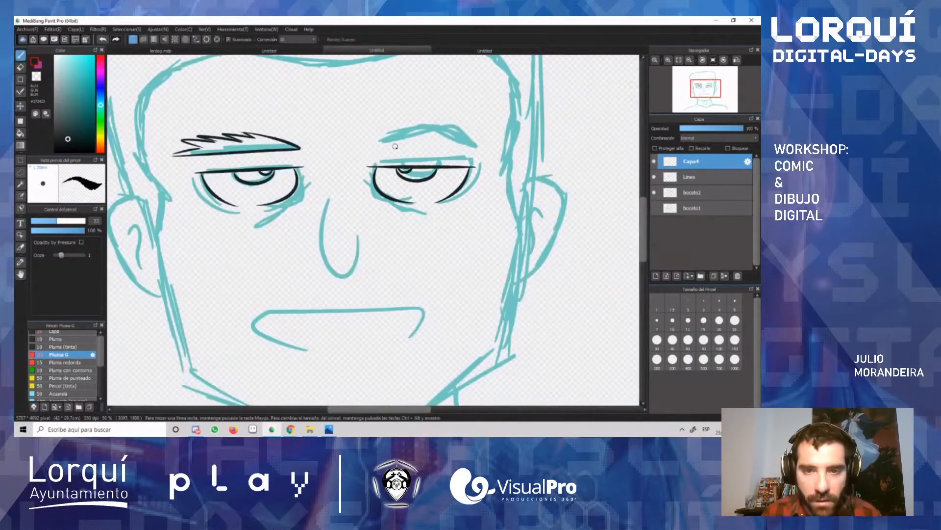
{"action": "mouse_move", "coordinate": [383, 141]}
{"action": "left_mouse_down"}
{"action": "mouse_move", "coordinate": [414, 119]}
{"action": "mouse_move", "coordinate": [405, 129]}
{"action": "mouse_move", "coordinate": [465, 120]}
{"action": "mouse_move", "coordinate": [483, 142]}
{"action": "left_mouse_up"}
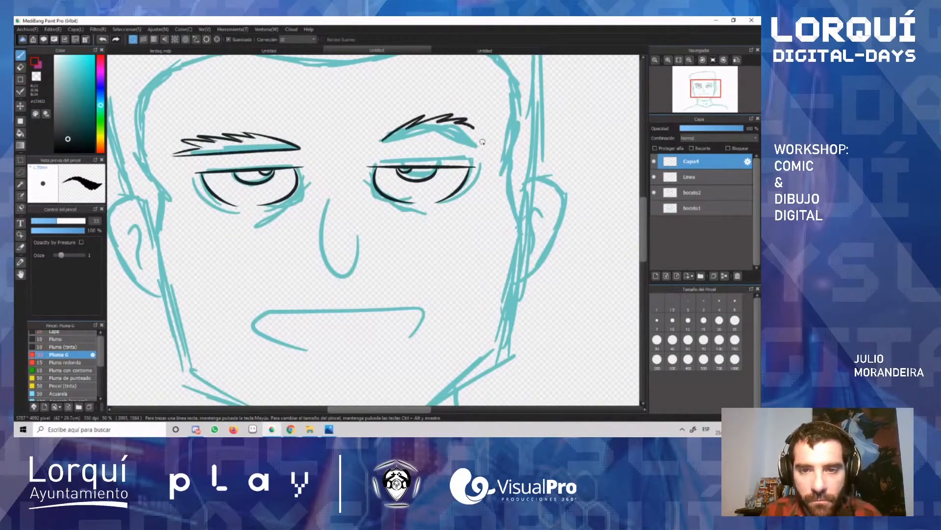
{"action": "mouse_move", "coordinate": [383, 142]}
{"action": "left_mouse_down"}
{"action": "mouse_move", "coordinate": [443, 129]}
{"action": "mouse_move", "coordinate": [486, 136]}
{"action": "left_mouse_up"}
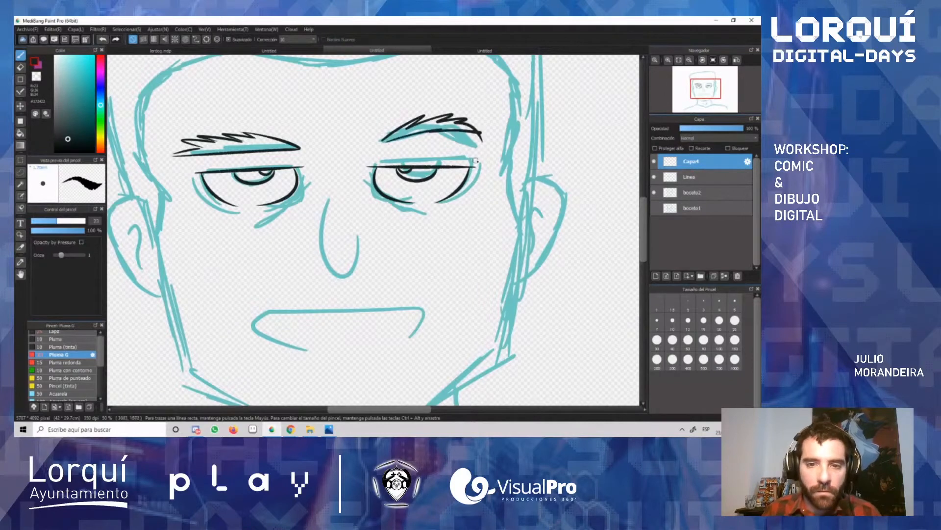
{"action": "key", "text": "e"}
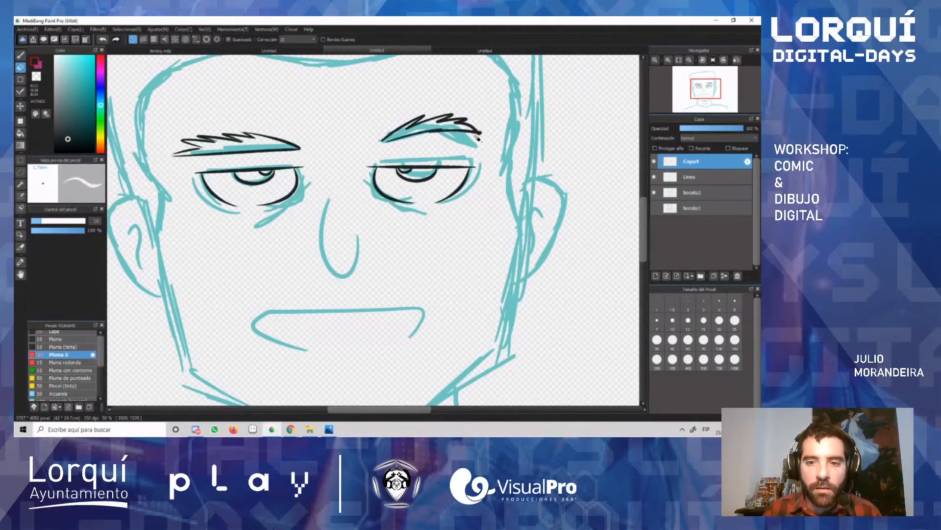
{"action": "left_click_drag", "start_coordinate": [474, 136], "coordinate": [484, 141]}
{"action": "scroll", "coordinate": [397, 265], "scroll_direction": "down", "scroll_amount": 2}
{"action": "scroll", "coordinate": [396, 266], "scroll_direction": "up", "scroll_amount": 1}
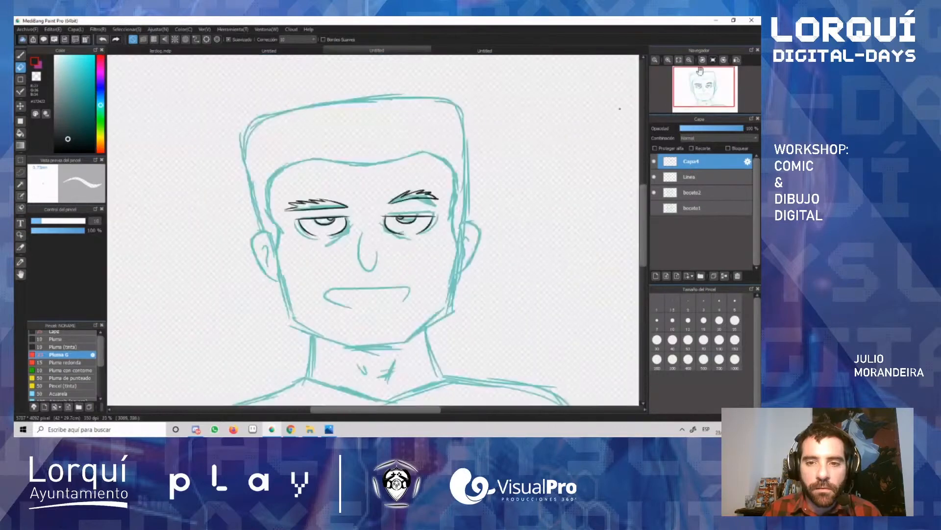
Step: Toggle the Capa4 layer's visibility off and on to check its content, and move the Línea layer above it
{"action": "left_click", "coordinate": [654, 162]}
{"action": "left_click", "coordinate": [654, 161]}
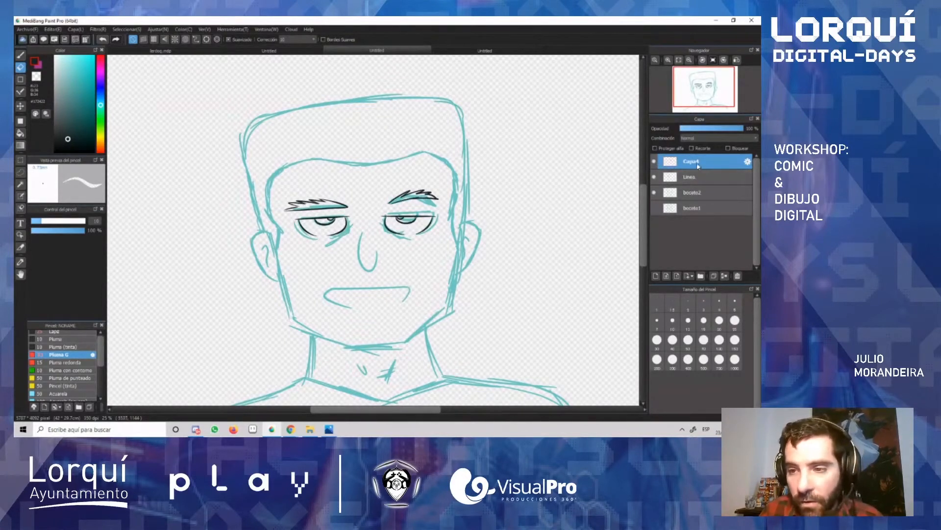
{"action": "left_click", "coordinate": [701, 185]}
{"action": "left_click_drag", "start_coordinate": [701, 186], "coordinate": [701, 166]}
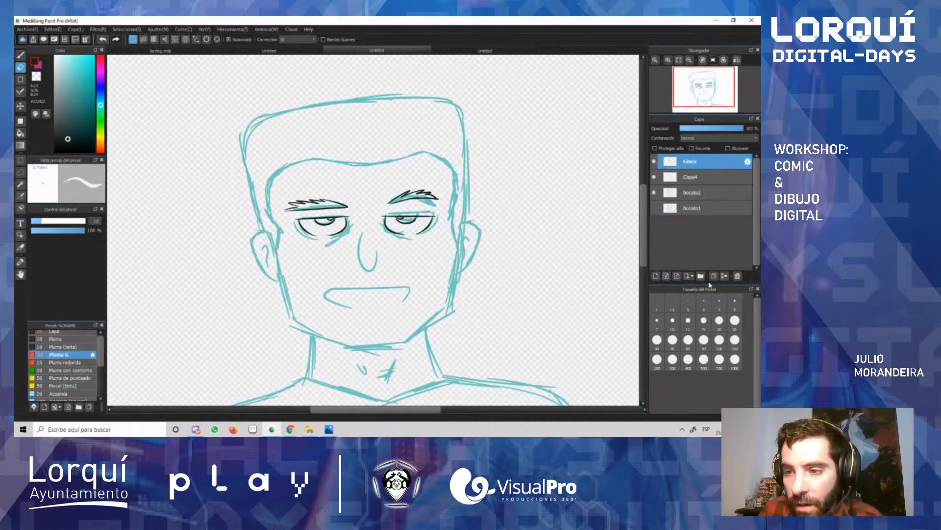
Step: Merge the Línea layer down into Capa4 and rename the merged layer "linea"
{"action": "left_click", "coordinate": [724, 275]}
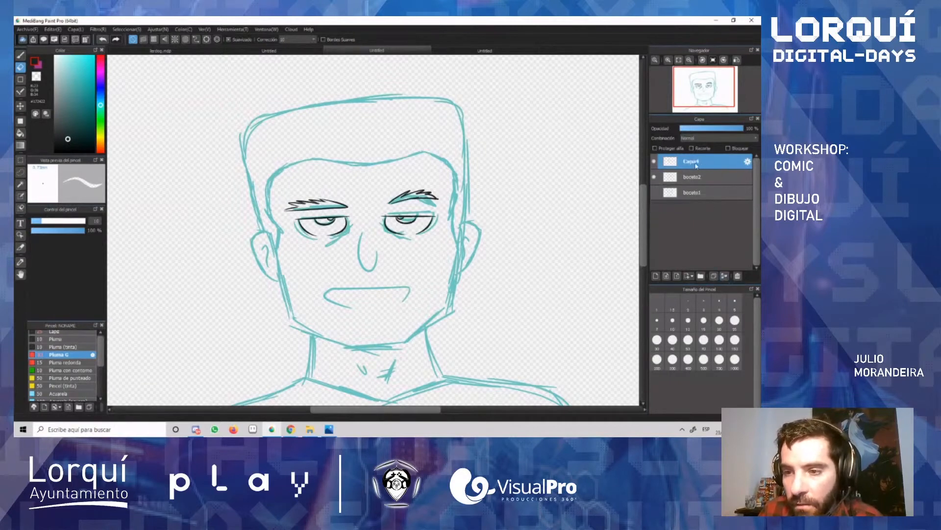
{"action": "double_click", "coordinate": [696, 166]}
{"action": "type", "text": "linea"}
{"action": "key", "text": "Return"}
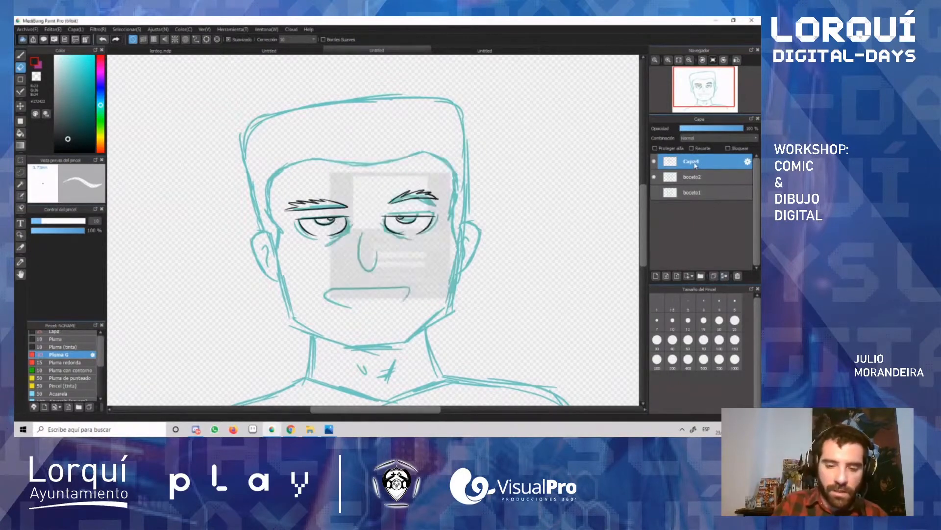
Step: Toggle the boceto2 layer's visibility several times to examine the inked eyes and eyebrows without the sketch
{"action": "left_click", "coordinate": [654, 178]}
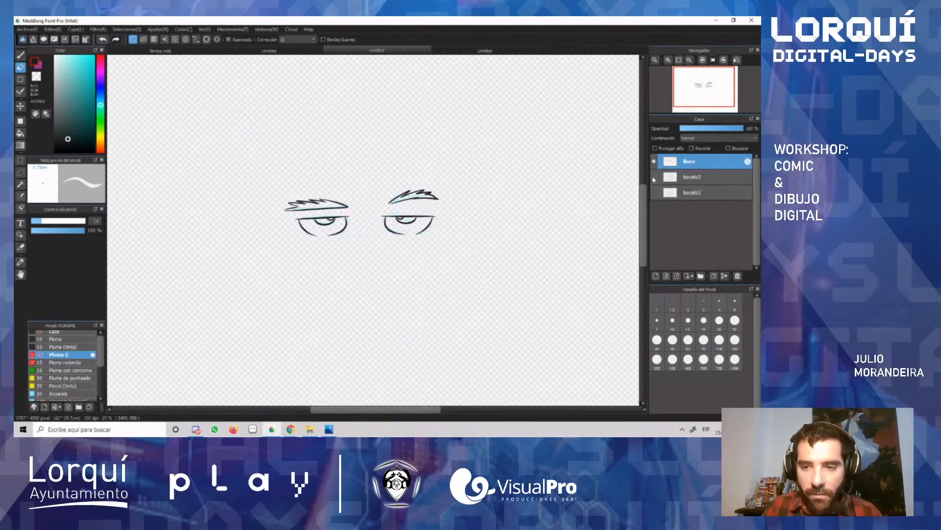
{"action": "left_click", "coordinate": [654, 178]}
{"action": "left_click", "coordinate": [654, 178]}
{"action": "left_click", "coordinate": [654, 178]}
{"action": "left_click", "coordinate": [654, 177]}
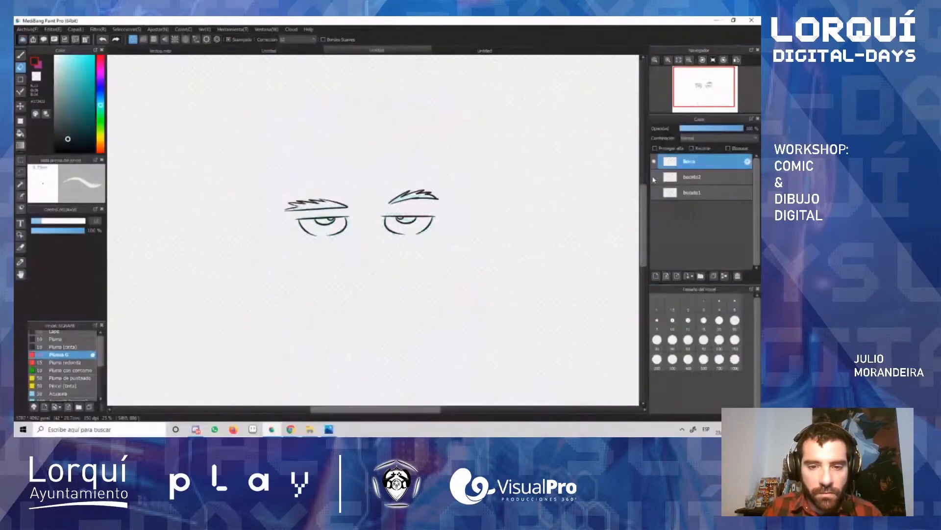
{"action": "left_click", "coordinate": [654, 177]}
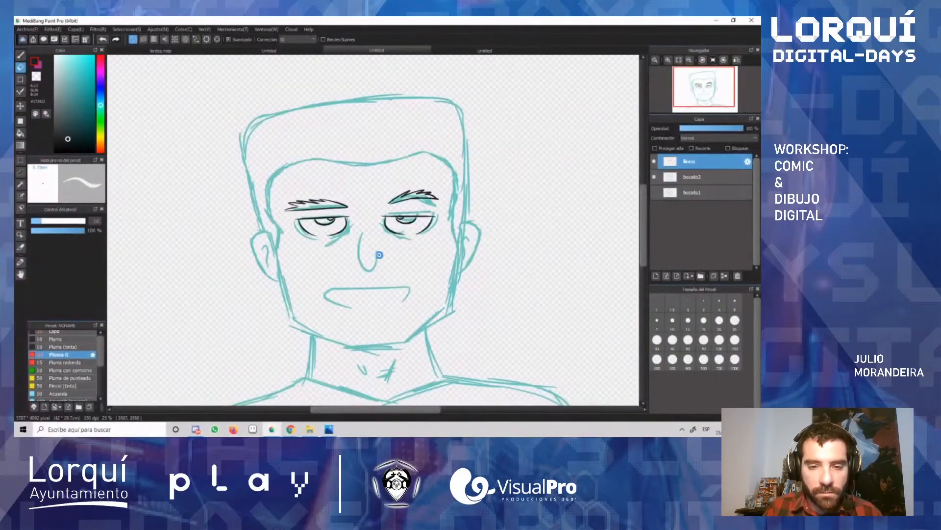
Step: Ink the nose over the sketch as one U-shaped stroke with the Pluma G brush, redoing the stroke as needed
{"action": "scroll", "coordinate": [357, 264], "scroll_direction": "up", "scroll_amount": 2}
{"action": "key", "text": "b"}
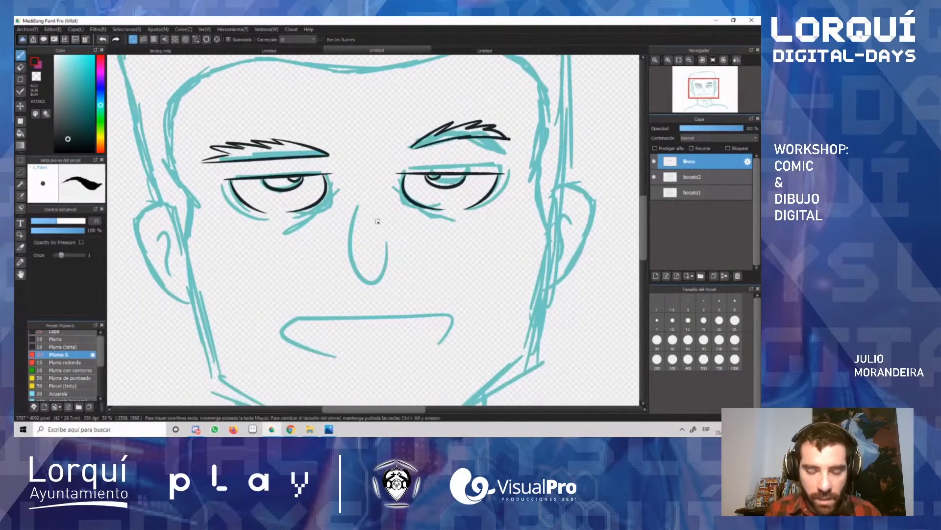
{"action": "mouse_move", "coordinate": [355, 204]}
{"action": "left_mouse_down"}
{"action": "mouse_move", "coordinate": [387, 265]}
{"action": "mouse_move", "coordinate": [391, 230]}
{"action": "mouse_move", "coordinate": [386, 267]}
{"action": "mouse_move", "coordinate": [391, 235]}
{"action": "left_mouse_up"}
{"action": "key", "text": "ctrl+z"}
{"action": "key", "text": "ctrl+z"}
{"action": "key", "text": "ctrl+z"}
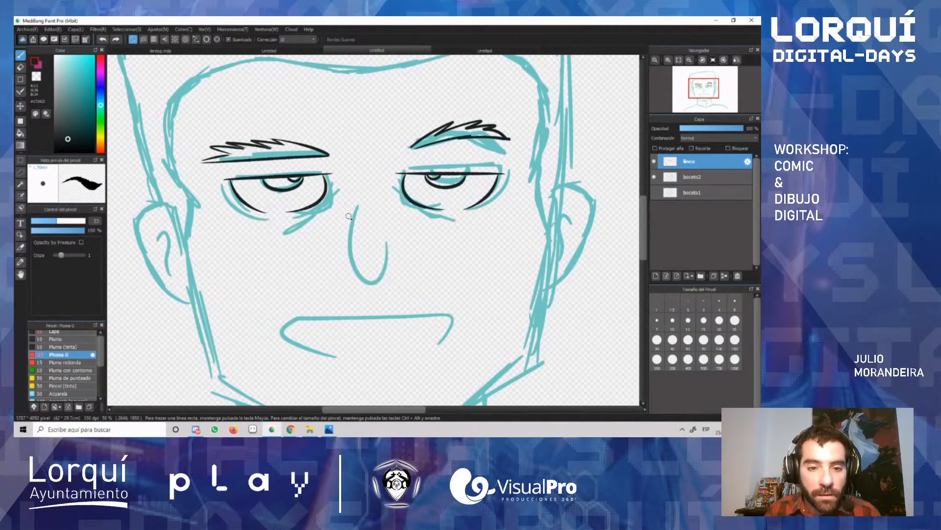
{"action": "mouse_move", "coordinate": [358, 206]}
{"action": "left_mouse_down"}
{"action": "mouse_move", "coordinate": [379, 237]}
{"action": "mouse_move", "coordinate": [349, 258]}
{"action": "mouse_move", "coordinate": [391, 253]}
{"action": "left_mouse_up"}
{"action": "key", "text": "ctrl+z"}
{"action": "key", "text": "ctrl+z"}
{"action": "left_click_drag", "start_coordinate": [356, 210], "coordinate": [391, 253]}
{"action": "key", "text": "ctrl+z"}
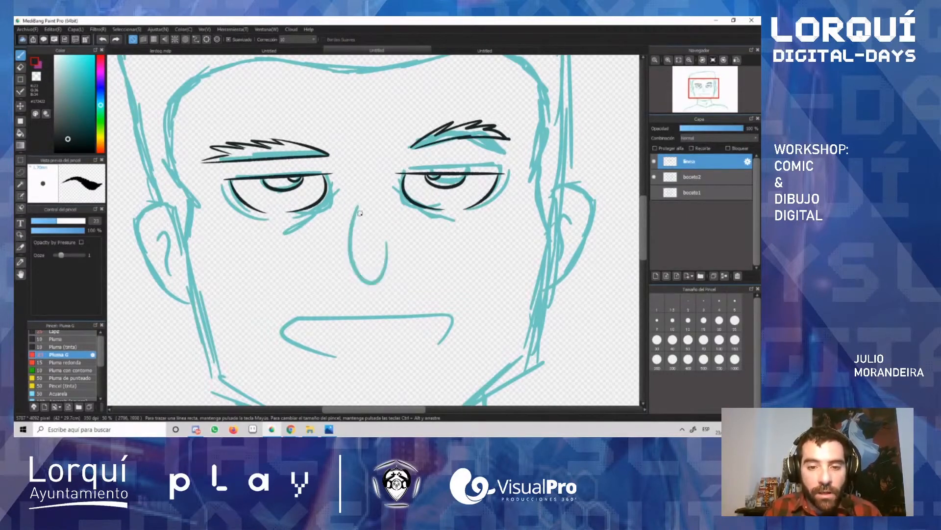
{"action": "left_click_drag", "start_coordinate": [355, 205], "coordinate": [384, 267]}
{"action": "key", "text": "ctrl+z"}
{"action": "mouse_move", "coordinate": [358, 206]}
{"action": "left_mouse_down"}
{"action": "mouse_move", "coordinate": [376, 276]}
{"action": "mouse_move", "coordinate": [371, 237]}
{"action": "mouse_move", "coordinate": [395, 244]}
{"action": "left_mouse_up"}
{"action": "key", "text": "ctrl+z"}
{"action": "key", "text": "ctrl+z"}
{"action": "mouse_move", "coordinate": [355, 205]}
{"action": "left_mouse_down"}
{"action": "mouse_move", "coordinate": [375, 278]}
{"action": "mouse_move", "coordinate": [388, 239]}
{"action": "left_mouse_up"}
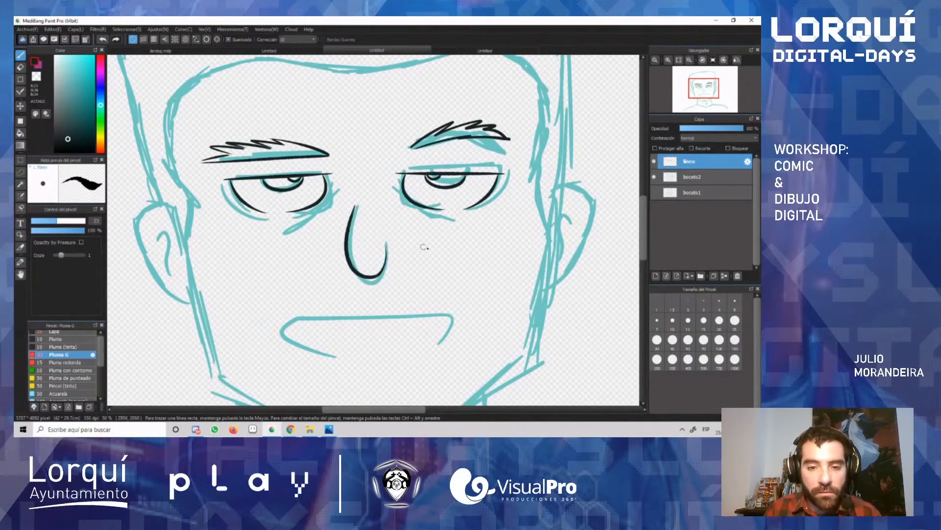
{"action": "key", "text": "ctrl+z"}
{"action": "mouse_move", "coordinate": [355, 207]}
{"action": "left_mouse_down"}
{"action": "mouse_move", "coordinate": [344, 255]}
{"action": "mouse_move", "coordinate": [385, 233]}
{"action": "left_mouse_up"}
{"action": "key", "text": "ctrl+z"}
{"action": "mouse_move", "coordinate": [355, 205]}
{"action": "left_mouse_down"}
{"action": "mouse_move", "coordinate": [394, 269]}
{"action": "mouse_move", "coordinate": [387, 237]}
{"action": "left_mouse_up"}
{"action": "key", "text": "ctrl+z"}
{"action": "key", "text": "ctrl+z"}
{"action": "mouse_move", "coordinate": [356, 205]}
{"action": "left_mouse_down"}
{"action": "mouse_move", "coordinate": [393, 265]}
{"action": "mouse_move", "coordinate": [388, 240]}
{"action": "left_mouse_up"}
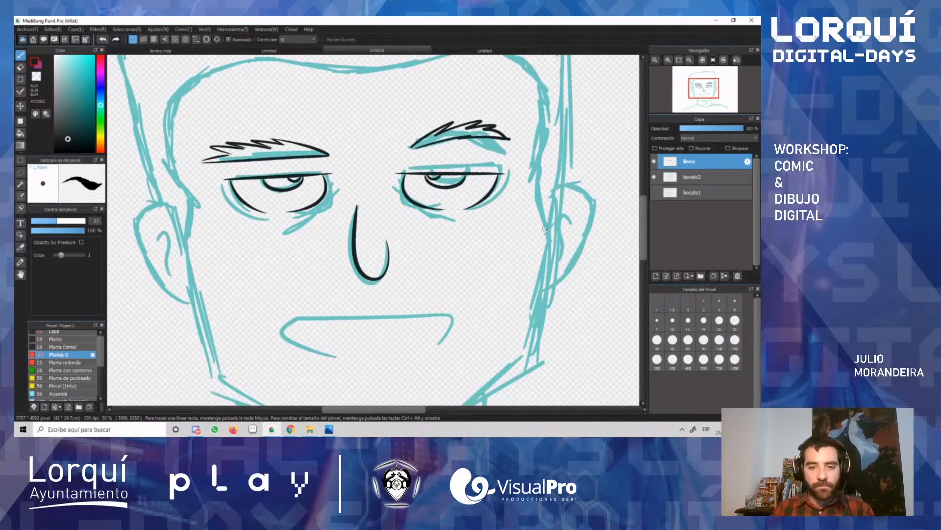
Step: Ink the mouth as a gently curved line with small corner marks and a short hatched shadow under the lower lip
{"action": "scroll", "coordinate": [642, 236], "scroll_direction": "down", "scroll_amount": 4}
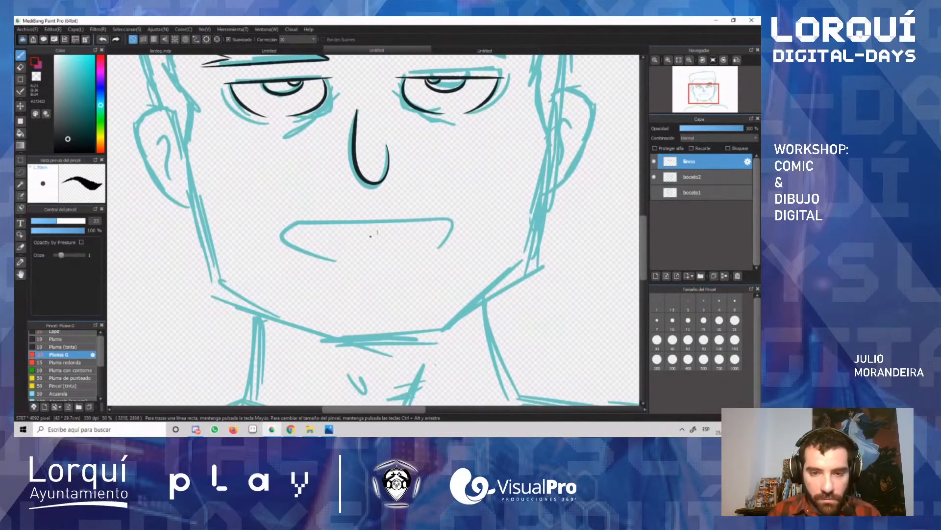
{"action": "left_click_drag", "start_coordinate": [295, 234], "coordinate": [462, 217]}
{"action": "key", "text": "ctrl+z"}
{"action": "left_click_drag", "start_coordinate": [287, 232], "coordinate": [458, 223]}
{"action": "left_click_drag", "start_coordinate": [272, 226], "coordinate": [270, 236]}
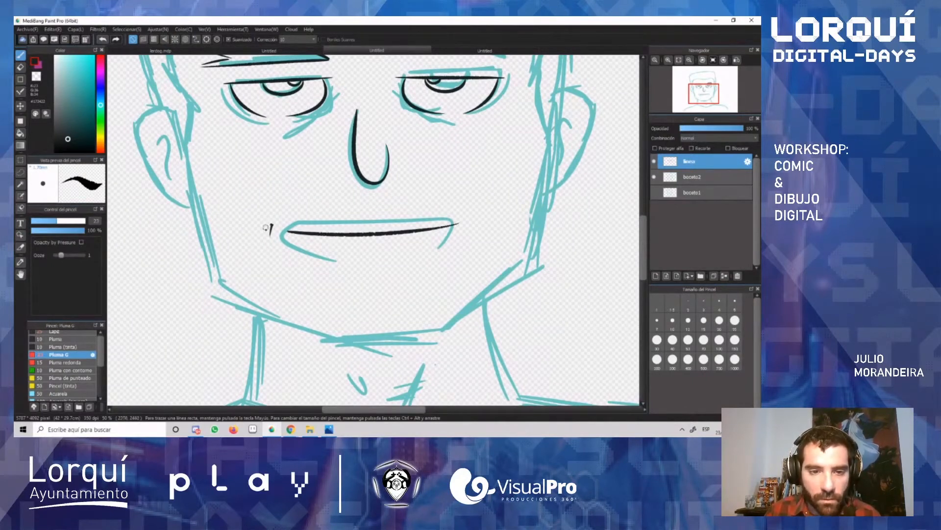
{"action": "left_click_drag", "start_coordinate": [471, 214], "coordinate": [479, 217]}
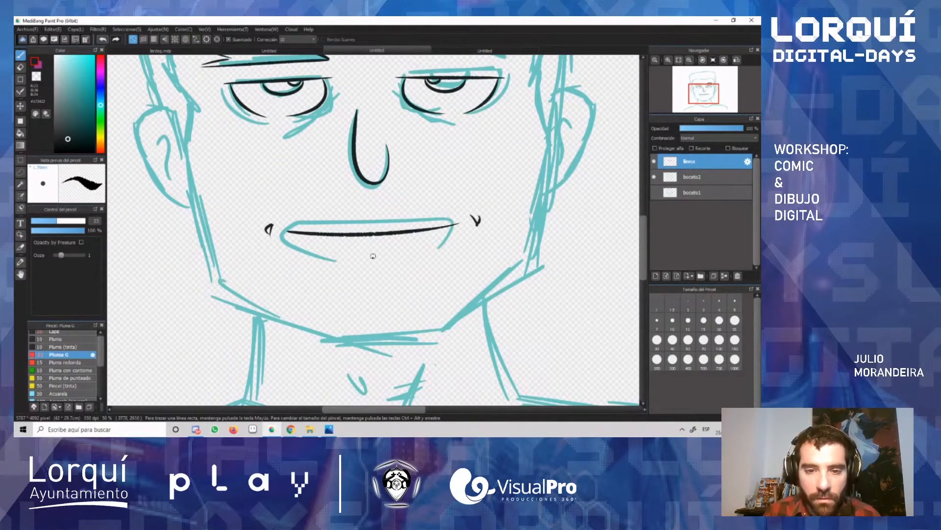
{"action": "mouse_move", "coordinate": [362, 267]}
{"action": "left_mouse_down"}
{"action": "mouse_move", "coordinate": [402, 258]}
{"action": "mouse_move", "coordinate": [395, 273]}
{"action": "mouse_move", "coordinate": [368, 276]}
{"action": "left_mouse_up"}
{"action": "key", "text": "ctrl+z"}
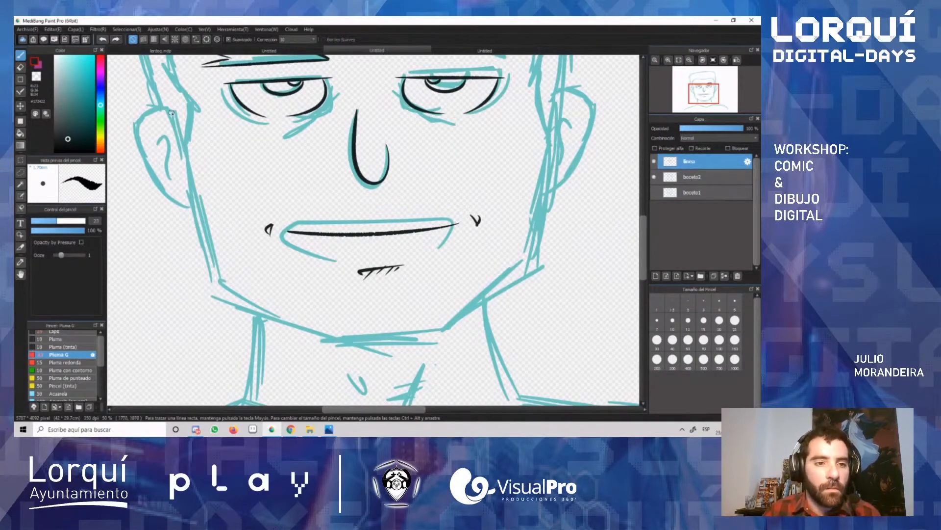
Step: Ink the left ear's outer contour and its inner fold over the sketch
{"action": "mouse_move", "coordinate": [173, 109]}
{"action": "left_mouse_down"}
{"action": "mouse_move", "coordinate": [138, 114]}
{"action": "mouse_move", "coordinate": [189, 204]}
{"action": "left_mouse_up"}
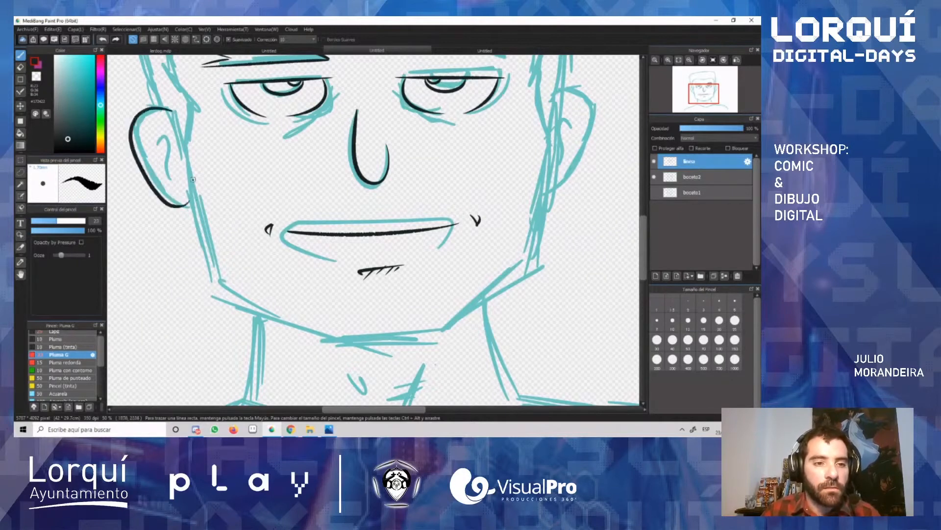
{"action": "left_click_drag", "start_coordinate": [149, 137], "coordinate": [174, 176]}
{"action": "key", "text": "ctrl+z"}
{"action": "mouse_move", "coordinate": [146, 138]}
{"action": "left_mouse_down"}
{"action": "mouse_move", "coordinate": [151, 125]}
{"action": "mouse_move", "coordinate": [144, 143]}
{"action": "mouse_move", "coordinate": [166, 143]}
{"action": "mouse_move", "coordinate": [177, 185]}
{"action": "left_mouse_up"}
{"action": "key", "text": "ctrl+z"}
{"action": "key", "text": "ctrl+z"}
{"action": "key", "text": "ctrl+z"}
{"action": "key", "text": "ctrl+z"}
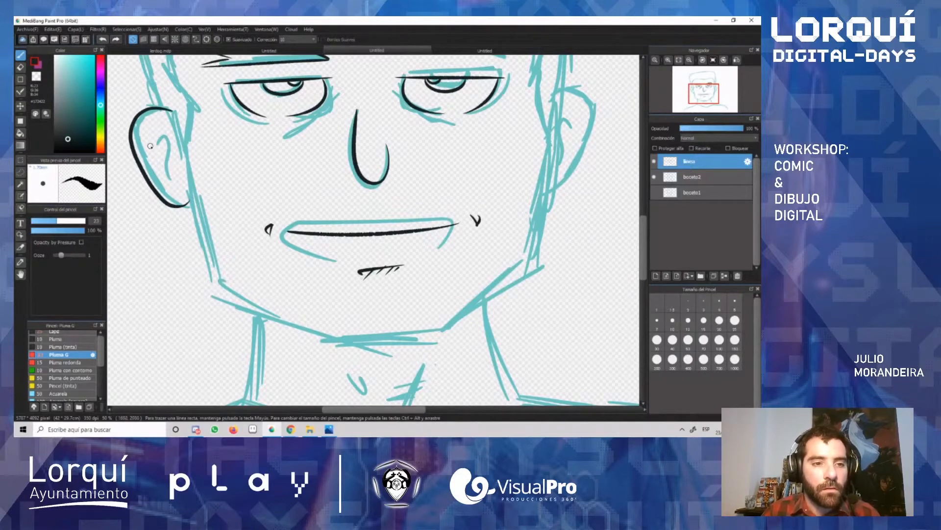
{"action": "mouse_move", "coordinate": [143, 144]}
{"action": "left_mouse_down"}
{"action": "mouse_move", "coordinate": [165, 145]}
{"action": "mouse_move", "coordinate": [170, 184]}
{"action": "mouse_move", "coordinate": [149, 146]}
{"action": "mouse_move", "coordinate": [179, 186]}
{"action": "left_mouse_up"}
{"action": "key", "text": "ctrl+z"}
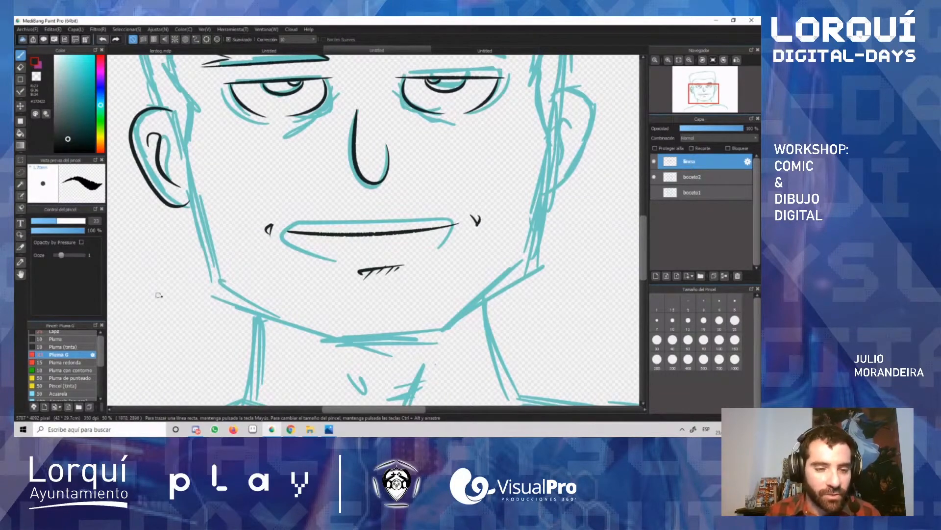
{"action": "mouse_move", "coordinate": [181, 297]}
{"action": "left_mouse_down"}
{"action": "mouse_move", "coordinate": [124, 299]}
{"action": "mouse_move", "coordinate": [171, 317]}
{"action": "mouse_move", "coordinate": [140, 321]}
{"action": "left_mouse_up"}
{"action": "key", "text": "ctrl+z"}
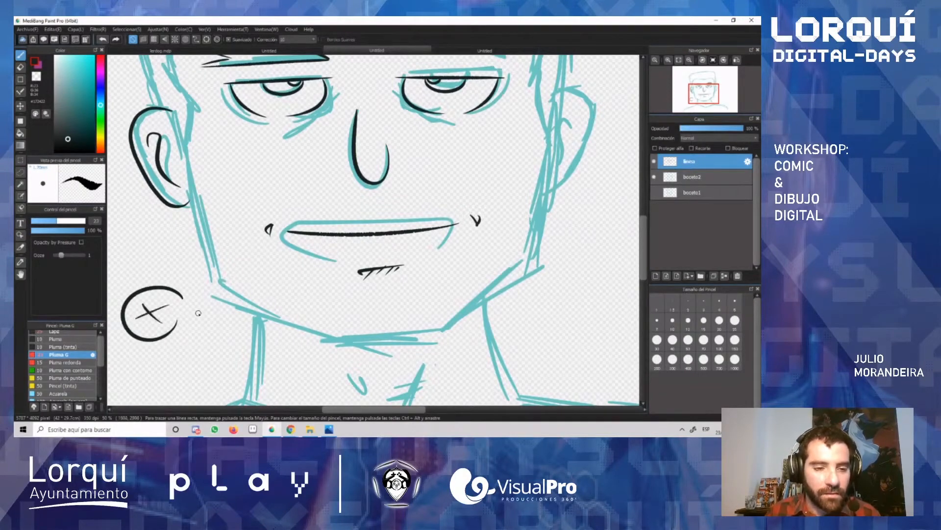
{"action": "key", "text": "ctrl+z"}
{"action": "key", "text": "ctrl+z"}
{"action": "key", "text": "ctrl+z"}
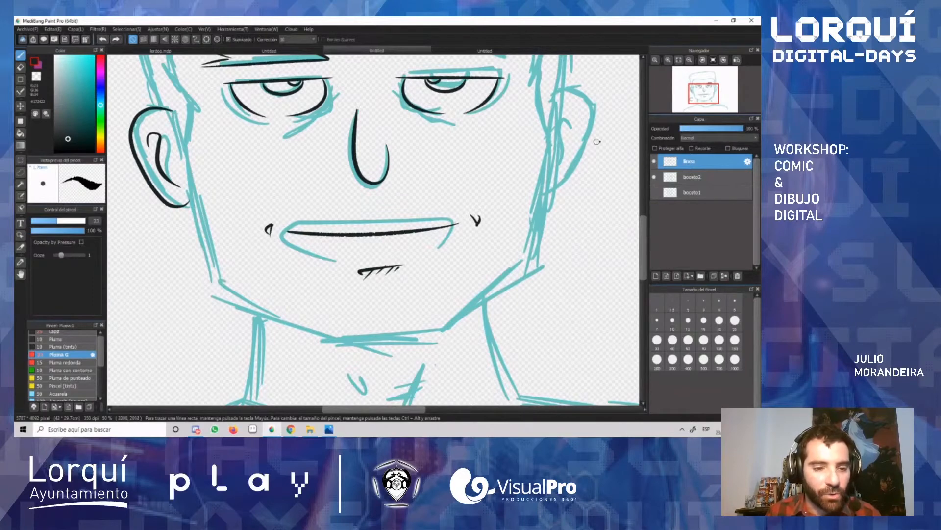
Step: Lasso the inked left ear and paste a copy of it on a new layer
{"action": "scroll", "coordinate": [428, 134], "scroll_direction": "down", "scroll_amount": 2}
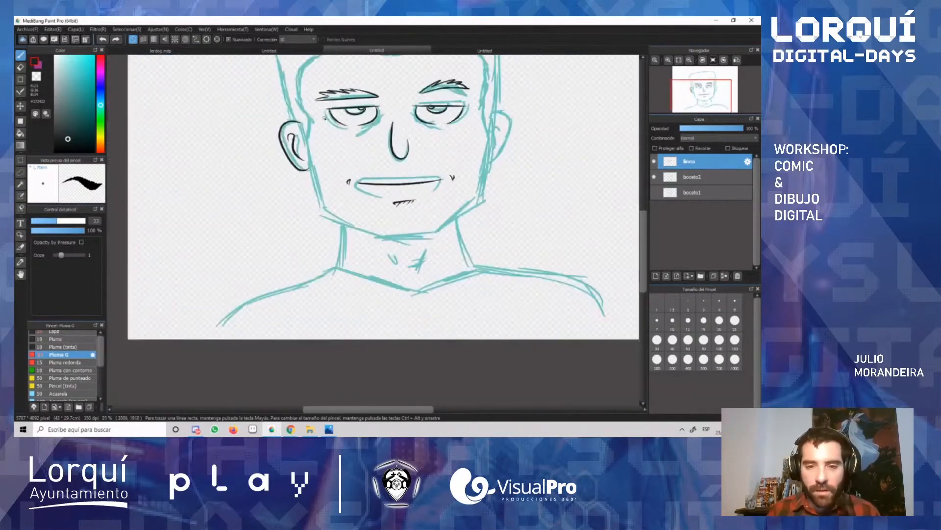
{"action": "key", "text": "l"}
{"action": "mouse_move", "coordinate": [314, 122]}
{"action": "left_mouse_down"}
{"action": "mouse_move", "coordinate": [275, 104]}
{"action": "mouse_move", "coordinate": [292, 187]}
{"action": "mouse_move", "coordinate": [327, 147]}
{"action": "mouse_move", "coordinate": [315, 124]}
{"action": "left_mouse_up"}
{"action": "key", "text": "ctrl+c"}
{"action": "key", "text": "ctrl+v"}
Step: Move the copied ear over the right ear sketch, mirror it horizontally, apply the transformation and deselect
{"action": "key", "text": "v"}
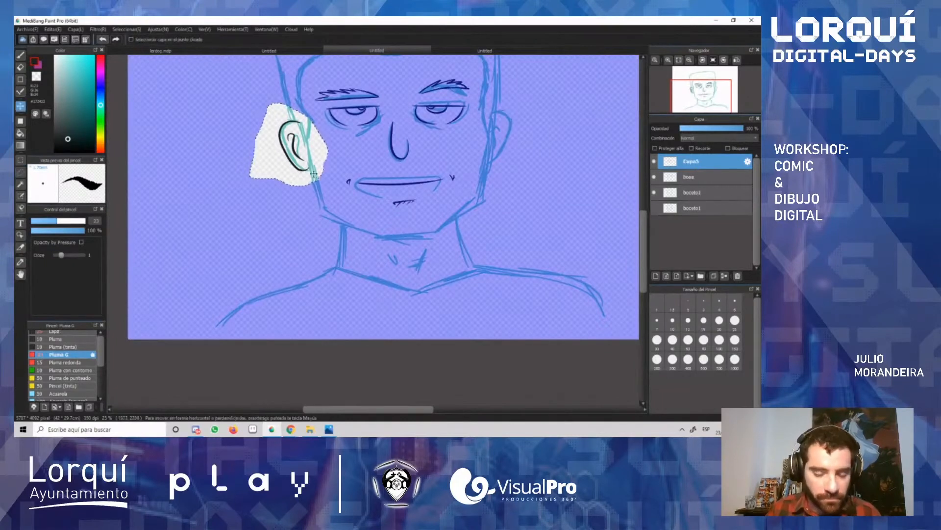
{"action": "left_click_drag", "start_coordinate": [299, 172], "coordinate": [511, 166]}
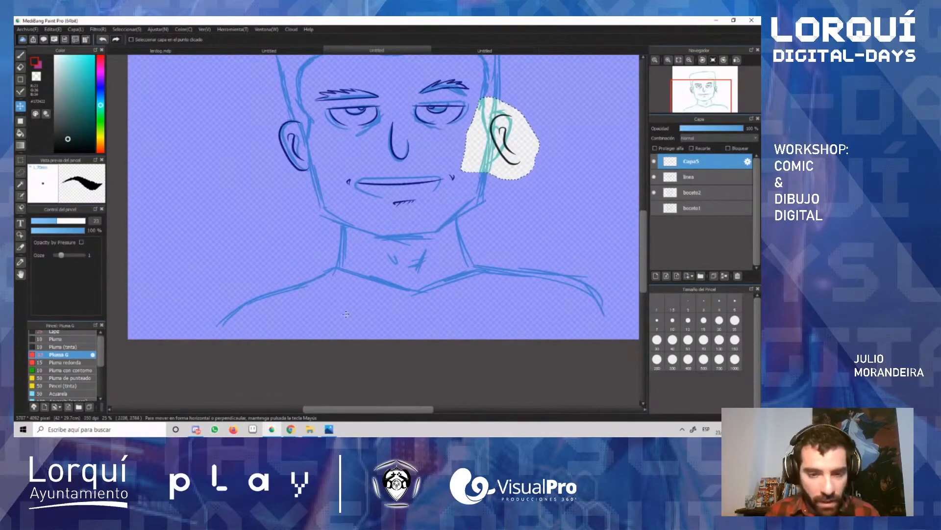
{"action": "key", "text": "ctrl+t"}
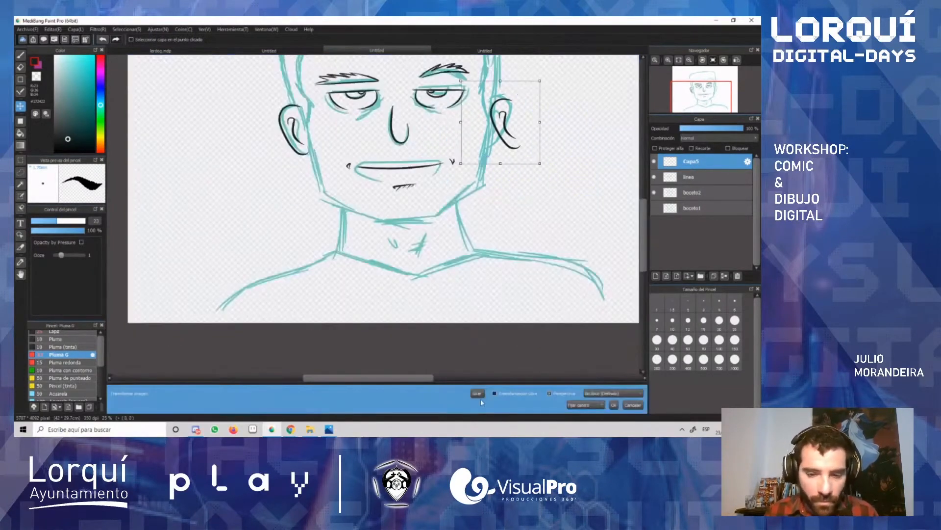
{"action": "mouse_move", "coordinate": [498, 136]}
{"action": "left_mouse_down"}
{"action": "mouse_move", "coordinate": [514, 138]}
{"action": "mouse_move", "coordinate": [505, 135]}
{"action": "left_mouse_up"}
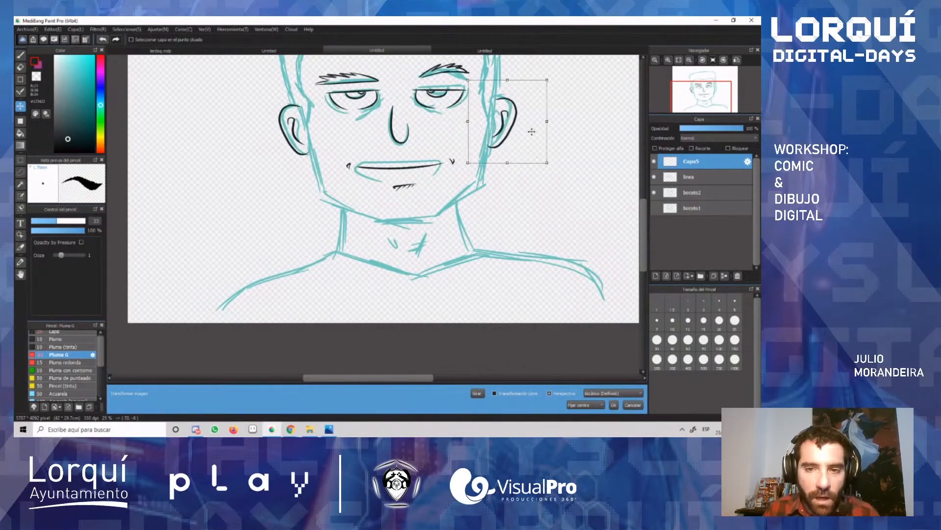
{"action": "key", "text": "Return"}
{"action": "key", "text": "ctrl+d"}
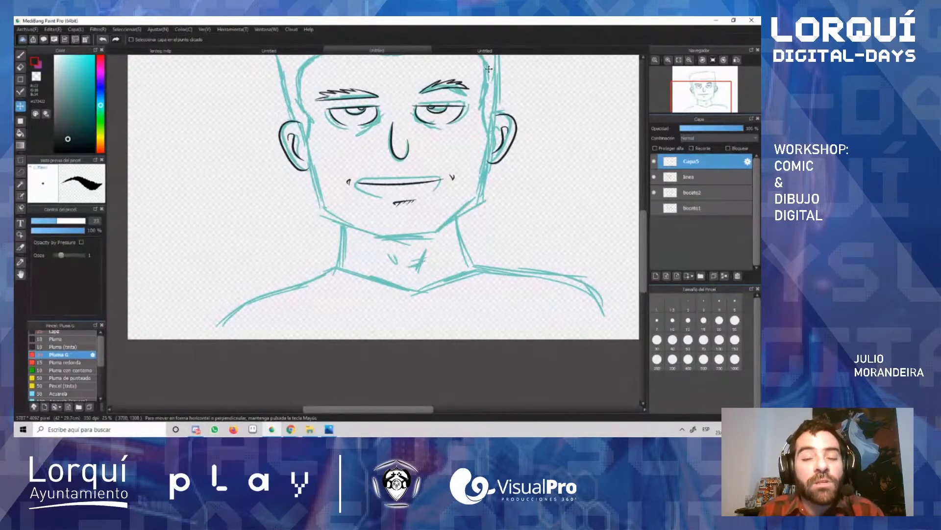
Step: Merge the copied ear's layer down into linea and toggle the boceto2 layer's visibility to check the inked lines
{"action": "left_click", "coordinate": [723, 277]}
{"action": "left_click", "coordinate": [654, 177]}
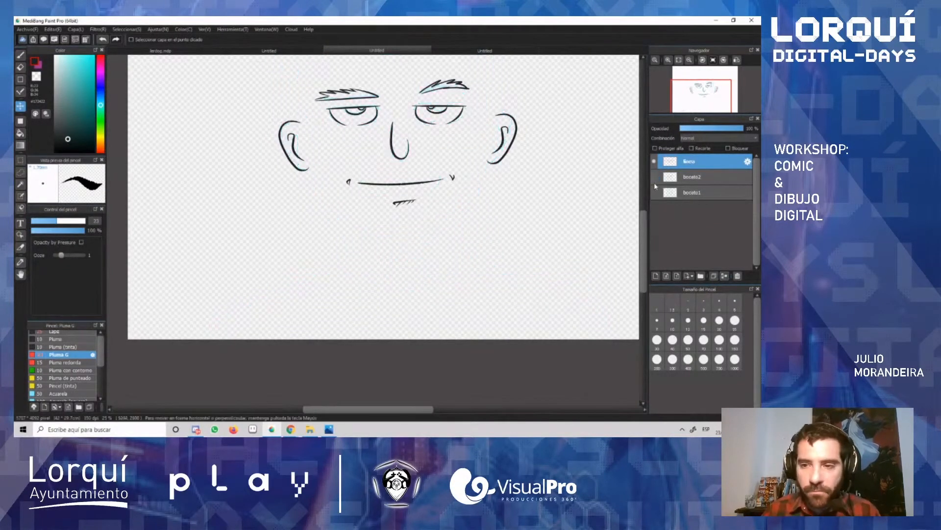
{"action": "left_click", "coordinate": [654, 177]}
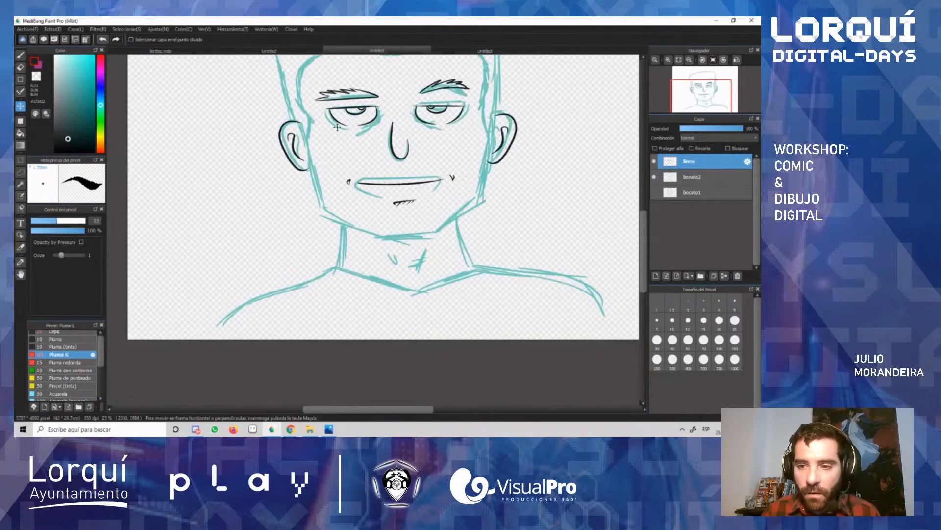
Step: Ink the left side of the face from beside the ear down to the jaw corner with the Pluma G brush
{"action": "scroll", "coordinate": [300, 147], "scroll_direction": "up", "scroll_amount": 2}
{"action": "key", "text": "b"}
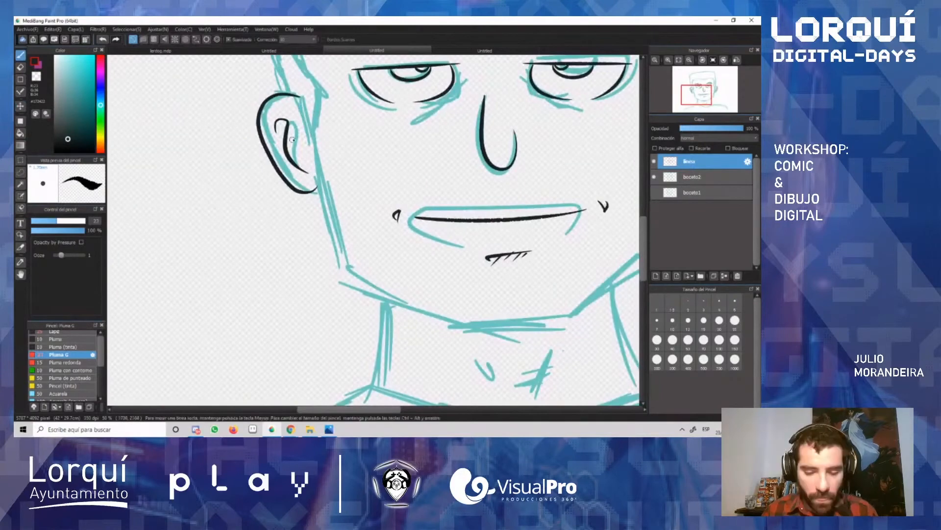
{"action": "left_click_drag", "start_coordinate": [309, 128], "coordinate": [346, 254]}
{"action": "key", "text": "ctrl+z"}
{"action": "left_click_drag", "start_coordinate": [310, 129], "coordinate": [346, 277]}
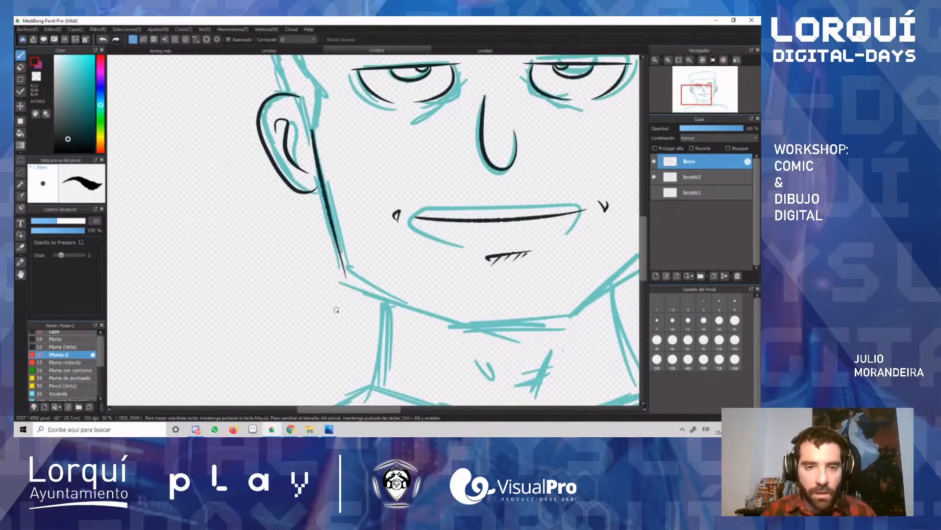
Step: Ink the right side of the face from beside the ear down to the jaw corner, redoing the stroke as needed
{"action": "left_click_drag", "start_coordinate": [356, 411], "coordinate": [392, 413]}
{"action": "left_click_drag", "start_coordinate": [513, 131], "coordinate": [483, 257]}
{"action": "key", "text": "ctrl+z"}
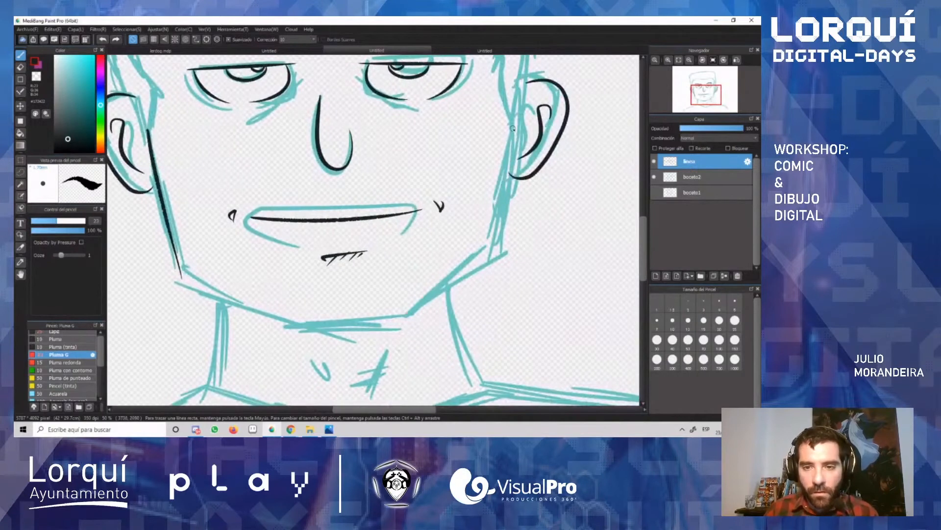
{"action": "left_click_drag", "start_coordinate": [512, 127], "coordinate": [488, 251]}
{"action": "key", "text": "ctrl+z"}
{"action": "key", "text": "ctrl+z"}
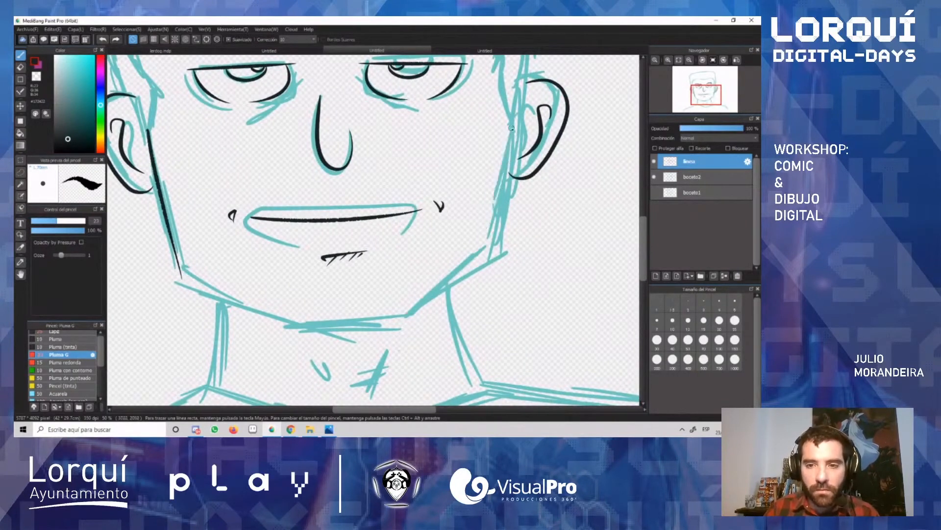
{"action": "left_click_drag", "start_coordinate": [510, 126], "coordinate": [488, 260]}
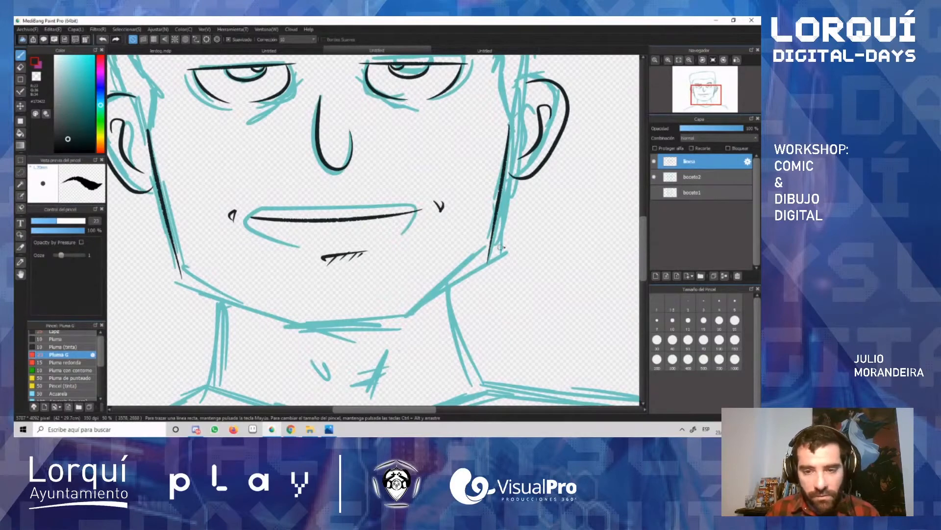
Step: Ink the right diagonal of the jaw from the jaw corner down to the chin with a rotated canvas, redoing the stroke as needed
{"action": "left_click", "coordinate": [704, 60]}
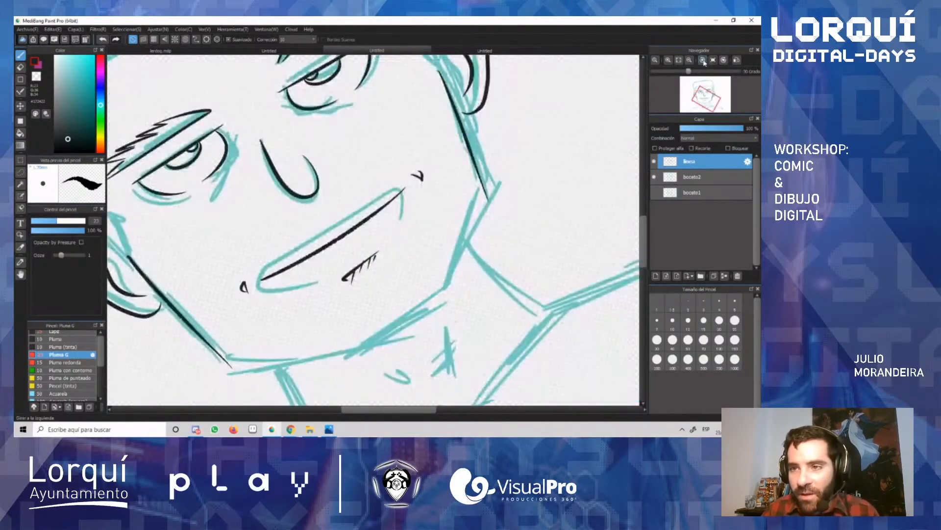
{"action": "left_click", "coordinate": [701, 61]}
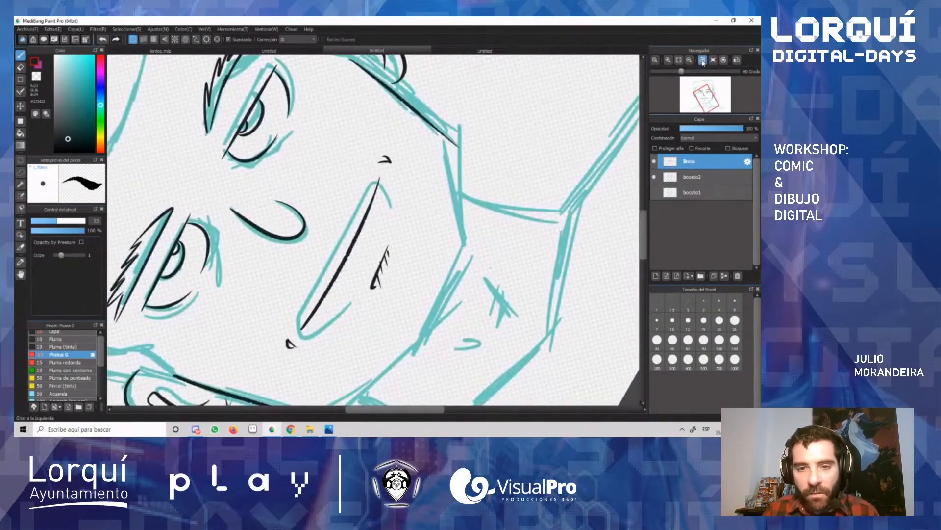
{"action": "left_click", "coordinate": [703, 60]}
{"action": "left_click_drag", "start_coordinate": [406, 118], "coordinate": [485, 228]}
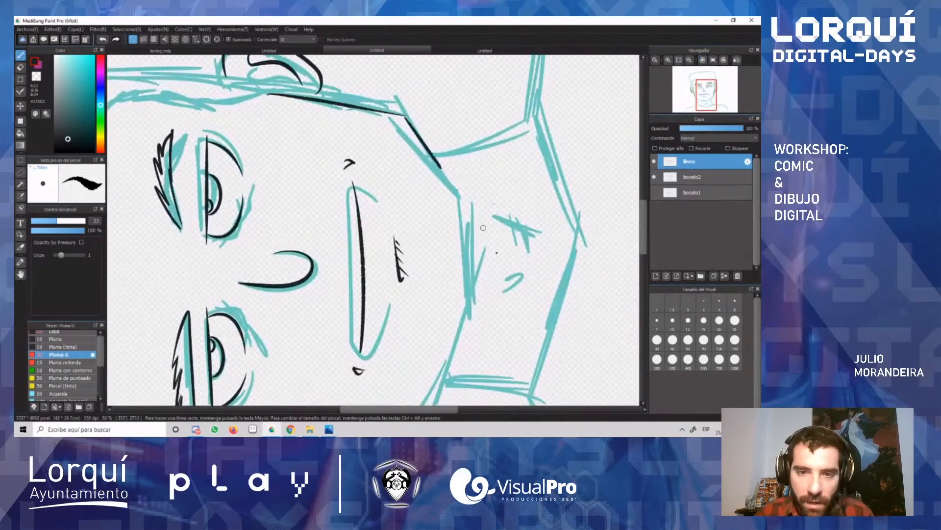
{"action": "key", "text": "ctrl+z"}
{"action": "mouse_move", "coordinate": [406, 121]}
{"action": "left_mouse_down"}
{"action": "mouse_move", "coordinate": [456, 190]}
{"action": "mouse_move", "coordinate": [493, 234]}
{"action": "left_mouse_up"}
{"action": "key", "text": "ctrl+z"}
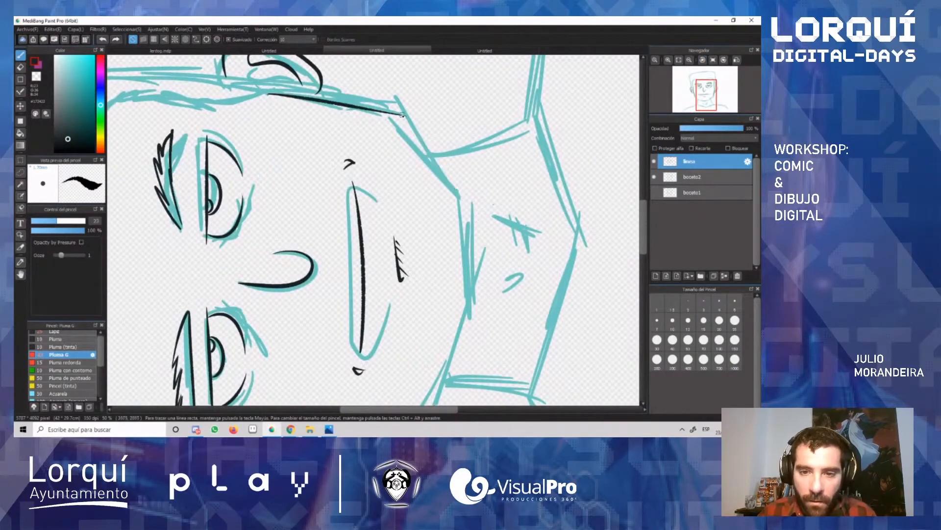
{"action": "left_click_drag", "start_coordinate": [401, 116], "coordinate": [481, 214]}
{"action": "key", "text": "ctrl+z"}
{"action": "left_click_drag", "start_coordinate": [401, 116], "coordinate": [468, 201]}
{"action": "key", "text": "ctrl+z"}
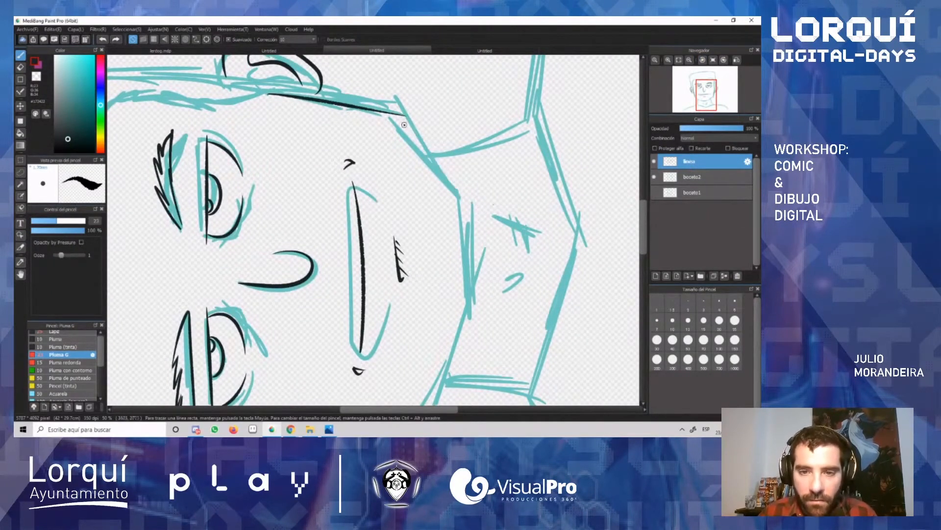
{"action": "mouse_move", "coordinate": [401, 116]}
{"action": "left_mouse_down"}
{"action": "mouse_move", "coordinate": [469, 203]}
{"action": "mouse_move", "coordinate": [470, 293]}
{"action": "left_mouse_up"}
{"action": "key", "text": "ctrl+z"}
Step: Ink the flat bottom line of the chin with the canvas rotation reset, redoing the stroke until it meets the right jaw line
{"action": "left_click_drag", "start_coordinate": [467, 201], "coordinate": [472, 293]}
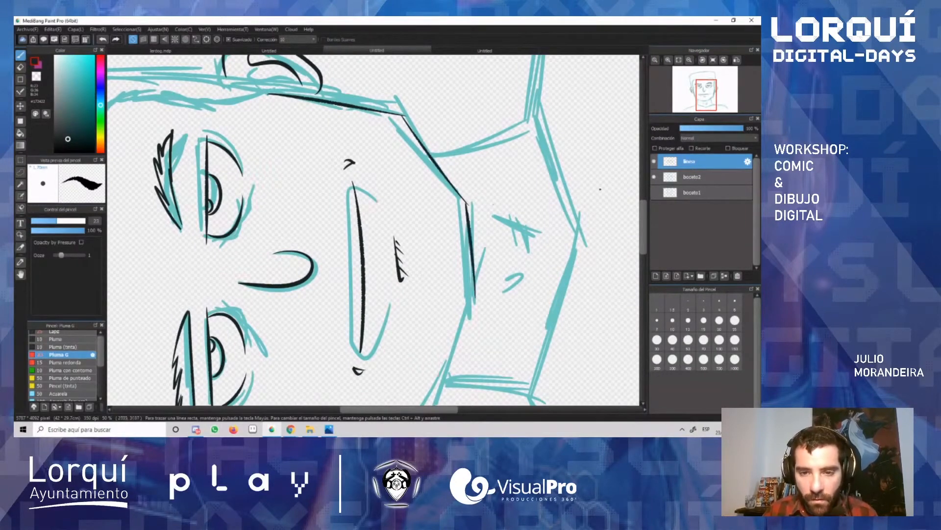
{"action": "left_click", "coordinate": [713, 60]}
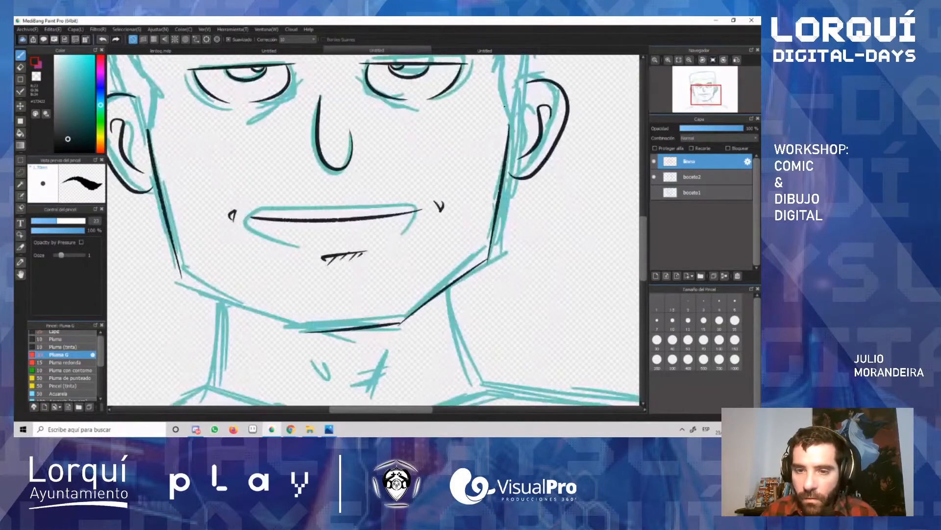
{"action": "key", "text": "ctrl+z"}
{"action": "left_click_drag", "start_coordinate": [293, 325], "coordinate": [409, 323]}
{"action": "key", "text": "ctrl+z"}
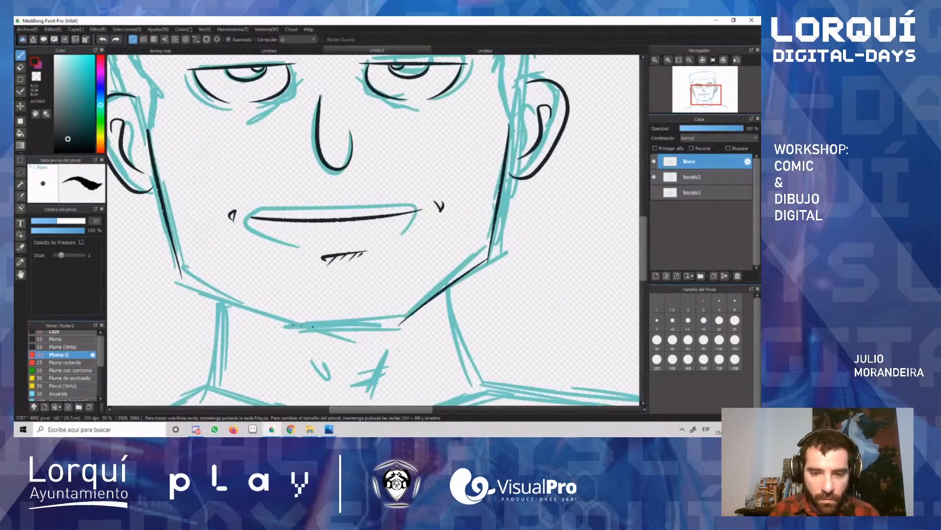
{"action": "left_click_drag", "start_coordinate": [293, 326], "coordinate": [410, 324]}
{"action": "key", "text": "e"}
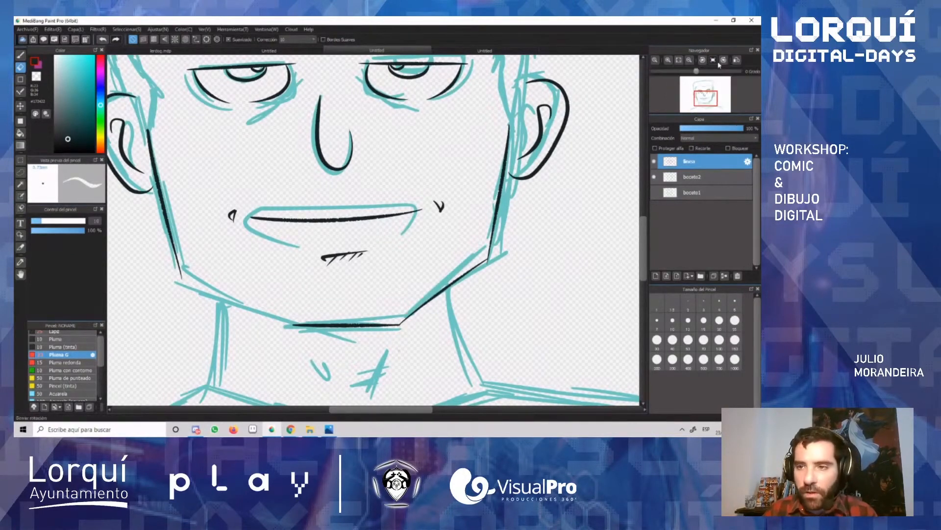
Step: Ink the left diagonal of the jaw between the chin and the jaw corner, and erase the overshoot at the corner
{"action": "left_click", "coordinate": [703, 59]}
{"action": "left_click", "coordinate": [703, 60]}
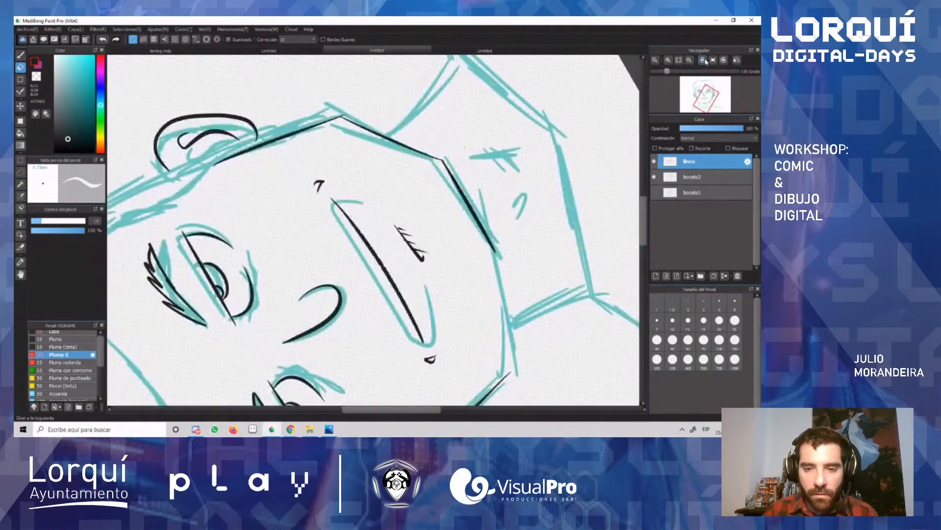
{"action": "left_click", "coordinate": [704, 60]}
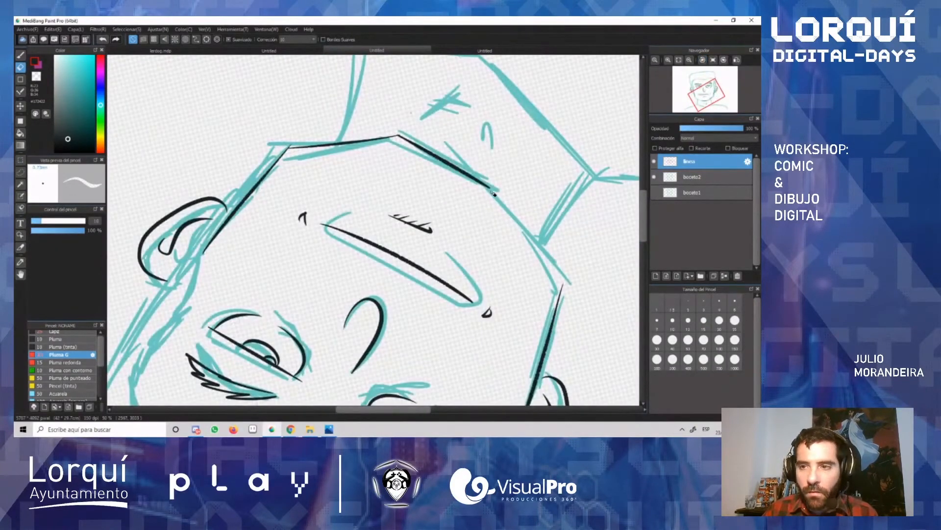
{"action": "key", "text": "b"}
{"action": "left_click_drag", "start_coordinate": [493, 190], "coordinate": [551, 319]}
{"action": "key", "text": "ctrl+z"}
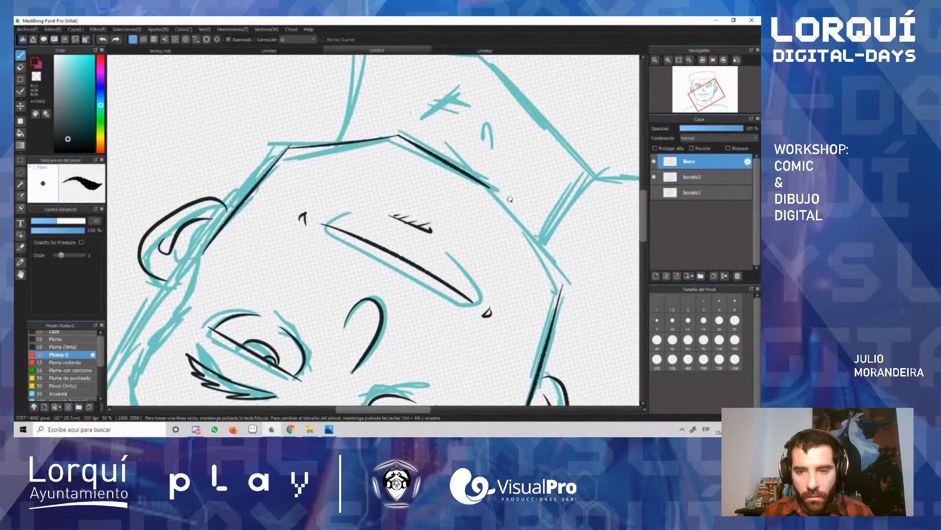
{"action": "mouse_move", "coordinate": [499, 193]}
{"action": "left_mouse_down"}
{"action": "mouse_move", "coordinate": [549, 322]}
{"action": "mouse_move", "coordinate": [497, 192]}
{"action": "mouse_move", "coordinate": [570, 307]}
{"action": "left_mouse_up"}
{"action": "key", "text": "ctrl+z"}
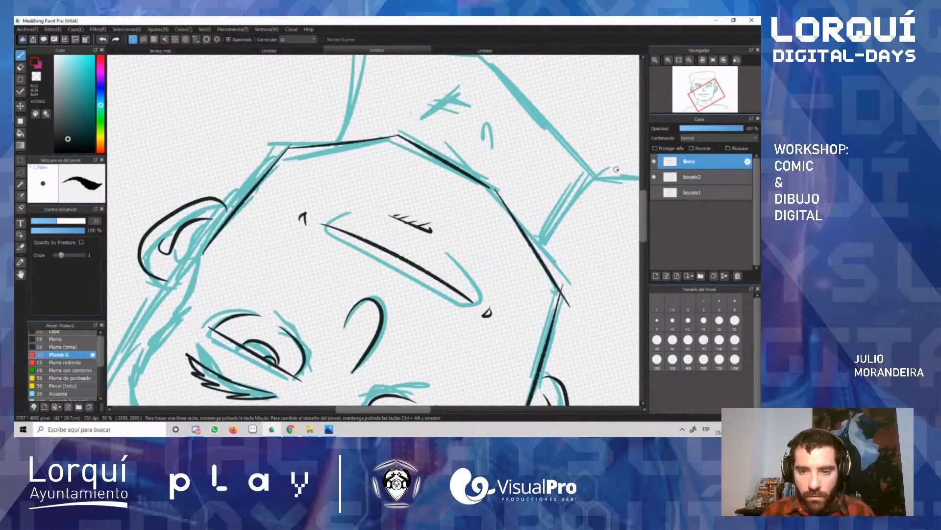
{"action": "left_click", "coordinate": [713, 59]}
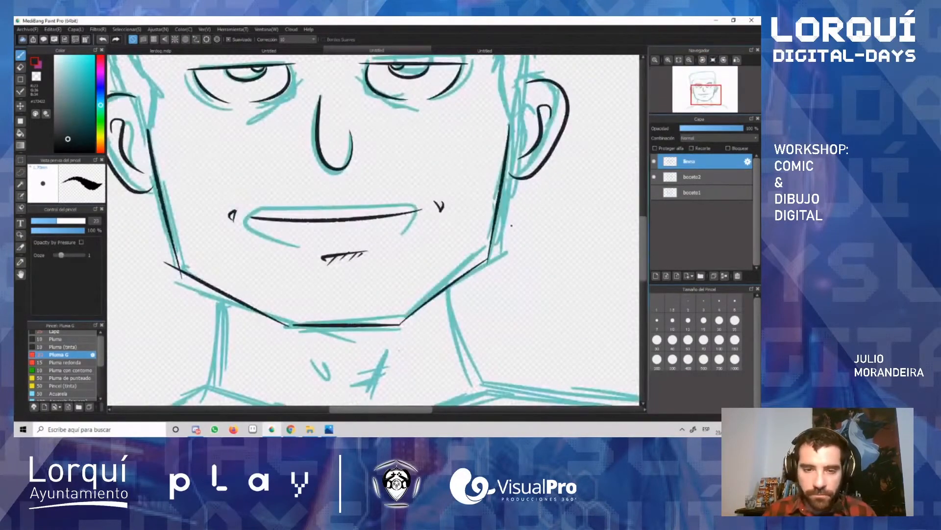
{"action": "key", "text": "e"}
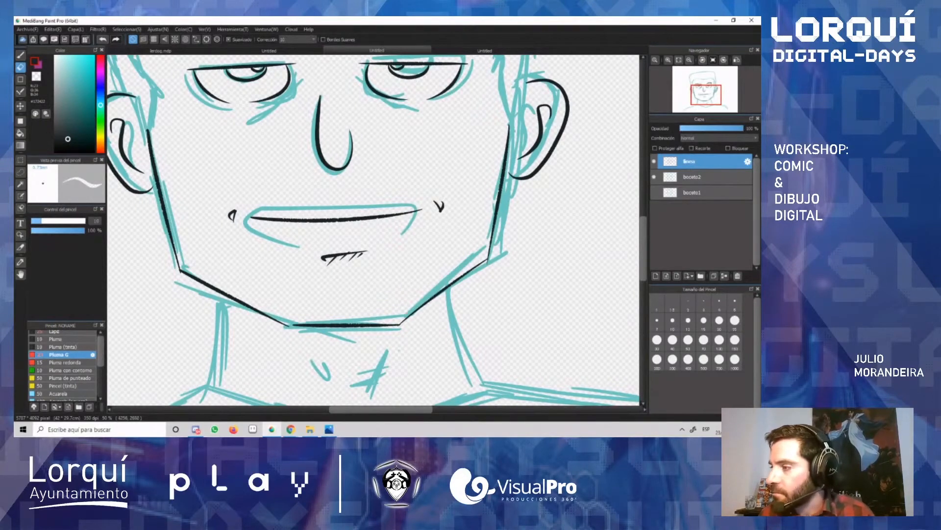
Step: Hide and show the boceto2 layer to check the inked face without the sketch
{"action": "key", "text": "alt+Tab"}
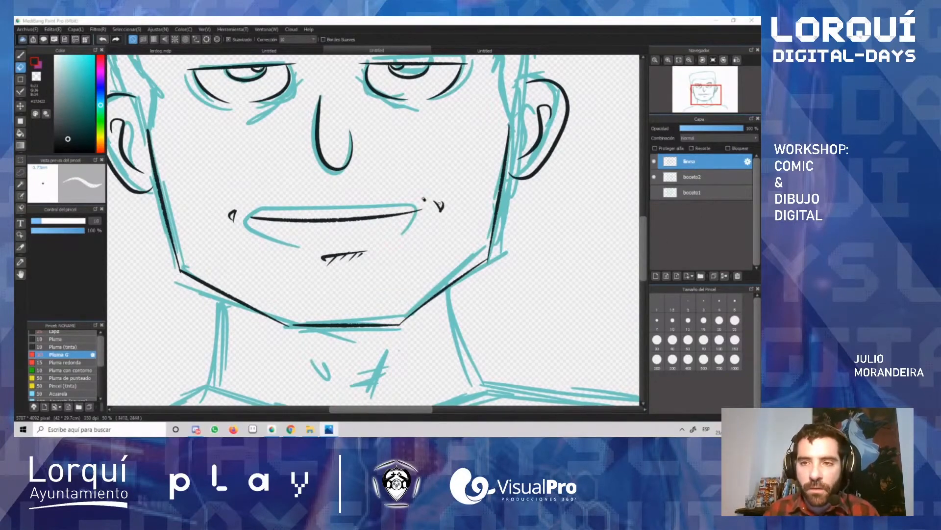
{"action": "scroll", "coordinate": [384, 182], "scroll_direction": "down", "scroll_amount": 4}
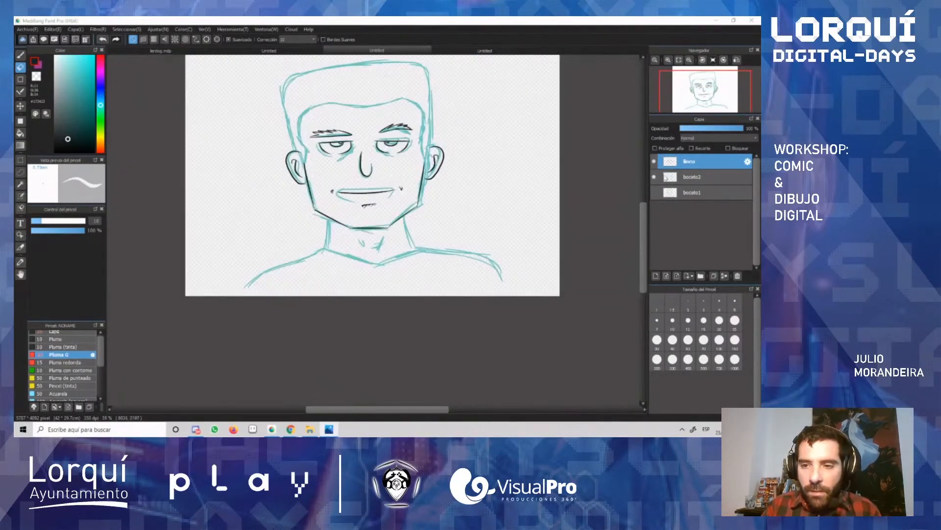
{"action": "left_click", "coordinate": [655, 177]}
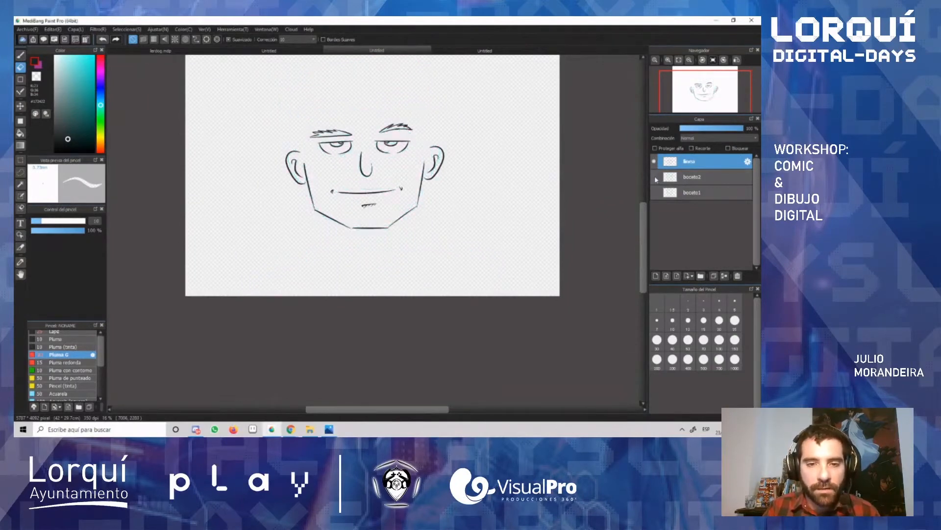
{"action": "left_click", "coordinate": [655, 177]}
{"action": "scroll", "coordinate": [372, 228], "scroll_direction": "up", "scroll_amount": 3}
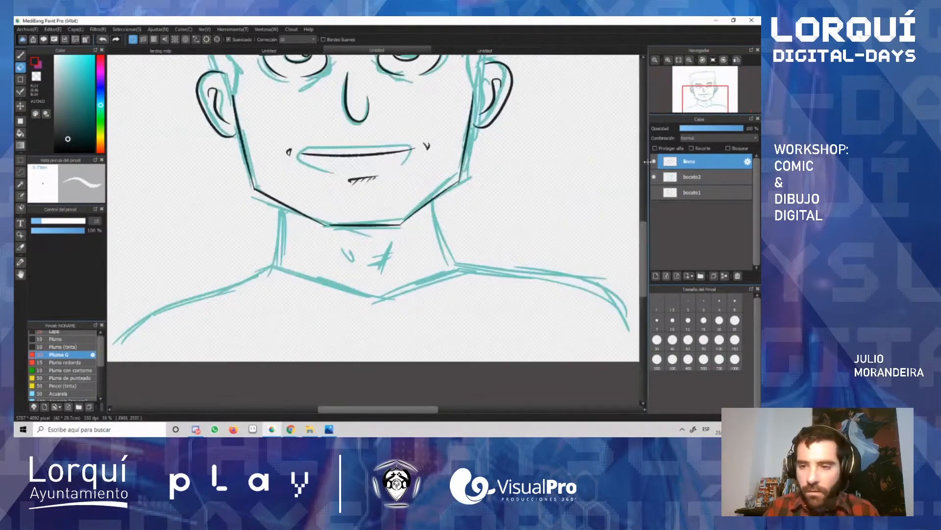
Step: Ink both sides of the neck from under the jaw down to the shoulders with the Pluma G brush
{"action": "key", "text": "b"}
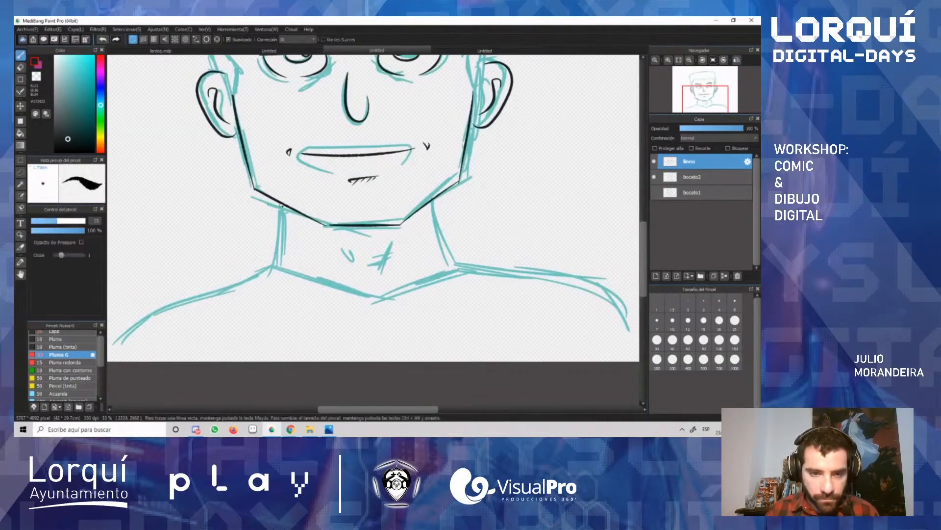
{"action": "key", "text": "ctrl+z"}
{"action": "left_click_drag", "start_coordinate": [283, 216], "coordinate": [280, 269]}
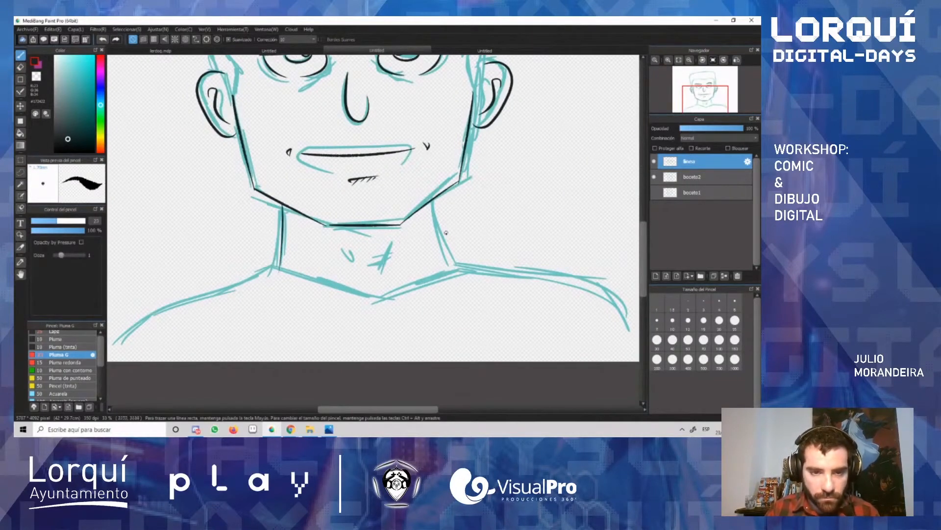
{"action": "mouse_move", "coordinate": [433, 202]}
{"action": "left_mouse_down"}
{"action": "mouse_move", "coordinate": [428, 273]}
{"action": "mouse_move", "coordinate": [433, 202]}
{"action": "mouse_move", "coordinate": [444, 271]}
{"action": "left_mouse_up"}
{"action": "key", "text": "ctrl+z"}
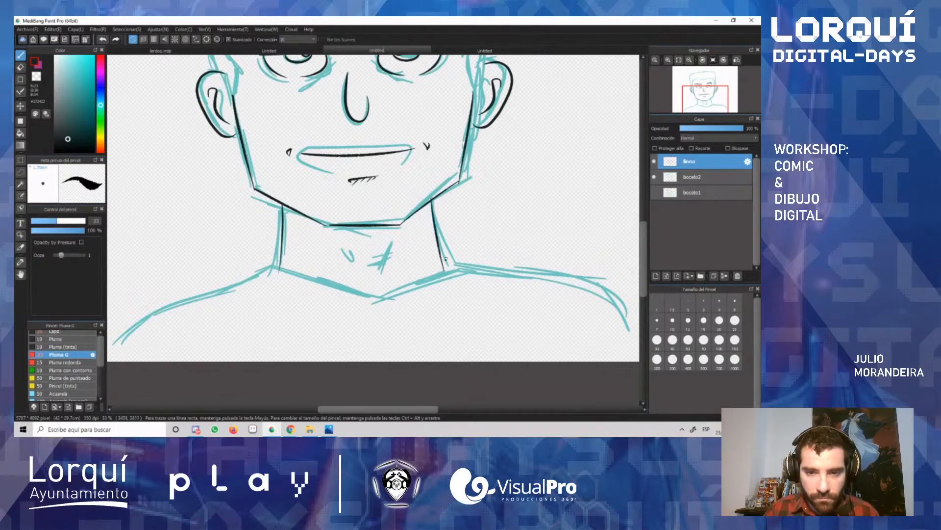
Step: Ink a curved neckline across the base of the neck and add short detail strokes on the throat
{"action": "mouse_move", "coordinate": [280, 269]}
{"action": "left_mouse_down"}
{"action": "mouse_move", "coordinate": [371, 292]}
{"action": "mouse_move", "coordinate": [322, 291]}
{"action": "mouse_move", "coordinate": [421, 303]}
{"action": "left_mouse_up"}
{"action": "key", "text": "ctrl+z"}
{"action": "key", "text": "ctrl+z"}
{"action": "mouse_move", "coordinate": [269, 272]}
{"action": "left_mouse_down"}
{"action": "mouse_move", "coordinate": [402, 294]}
{"action": "mouse_move", "coordinate": [451, 266]}
{"action": "left_mouse_up"}
{"action": "left_click_drag", "start_coordinate": [338, 243], "coordinate": [346, 264]}
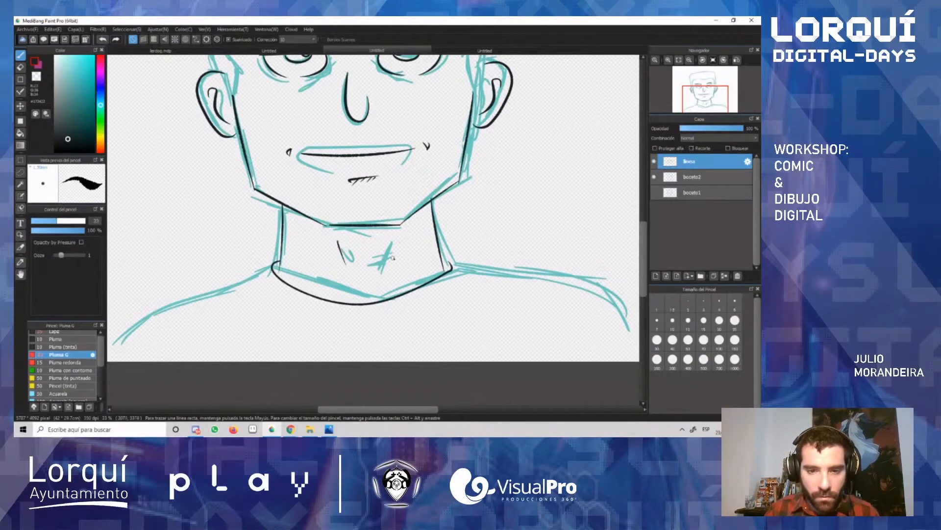
{"action": "mouse_move", "coordinate": [387, 237]}
{"action": "left_mouse_down"}
{"action": "mouse_move", "coordinate": [381, 268]}
{"action": "mouse_move", "coordinate": [385, 253]}
{"action": "mouse_move", "coordinate": [360, 260]}
{"action": "left_mouse_up"}
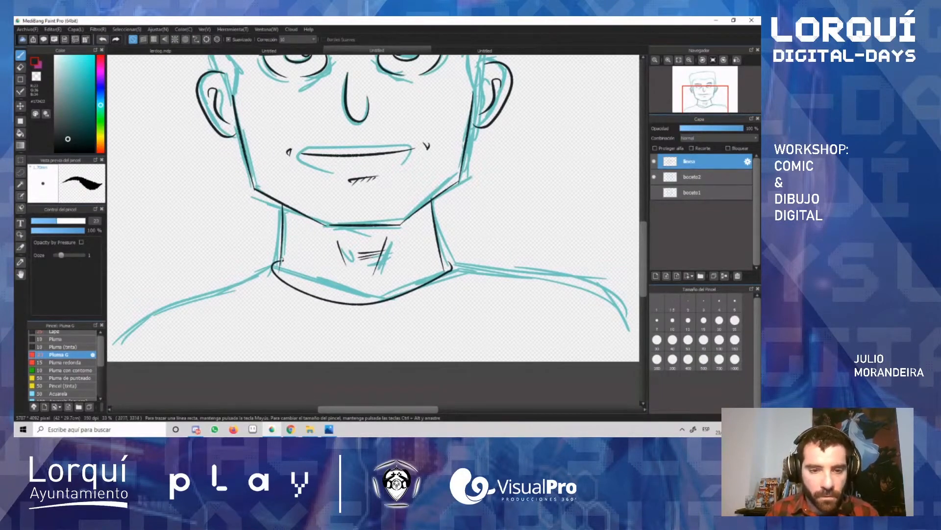
Step: Ink the start of both shoulder lines outward from the base of the neck, redoing strokes as needed
{"action": "mouse_move", "coordinate": [273, 265]}
{"action": "left_mouse_down"}
{"action": "mouse_move", "coordinate": [204, 298]}
{"action": "mouse_move", "coordinate": [227, 281]}
{"action": "mouse_move", "coordinate": [211, 287]}
{"action": "left_mouse_up"}
{"action": "key", "text": "ctrl+z"}
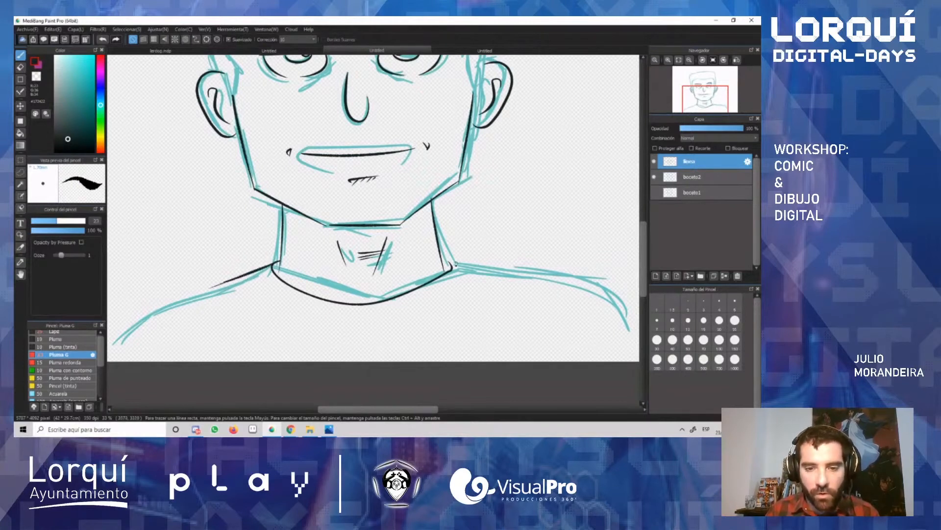
{"action": "mouse_move", "coordinate": [453, 263]}
{"action": "left_mouse_down"}
{"action": "mouse_move", "coordinate": [521, 272]}
{"action": "mouse_move", "coordinate": [441, 262]}
{"action": "mouse_move", "coordinate": [539, 276]}
{"action": "left_mouse_up"}
{"action": "key", "text": "ctrl+z"}
{"action": "key", "text": "ctrl+z"}
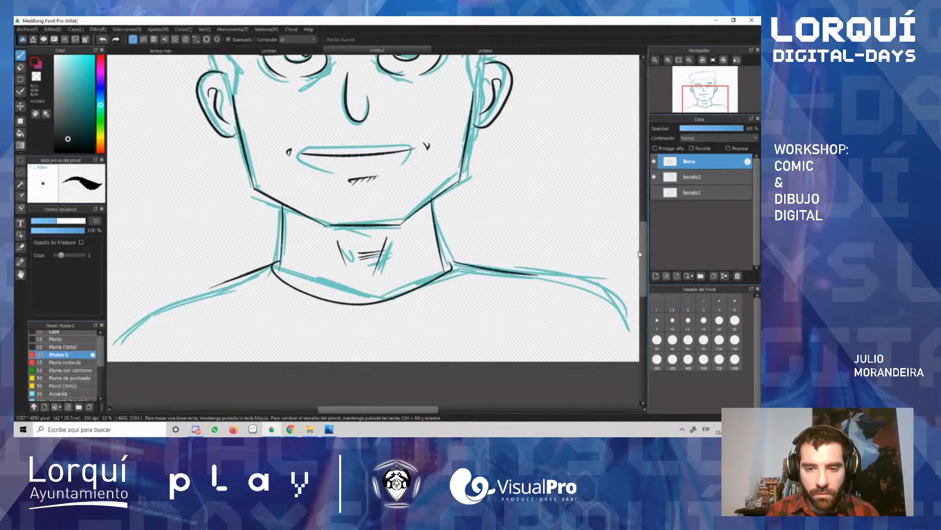
Step: Ink the spiky left sideburn beside the ear and the hairline up the left temple, thickening the temple line
{"action": "left_click_drag", "start_coordinate": [645, 242], "coordinate": [647, 210]}
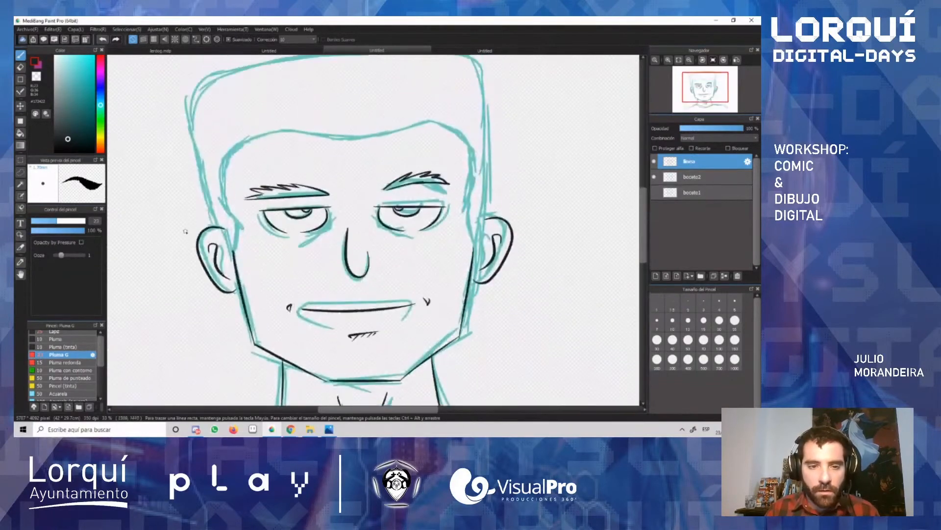
{"action": "scroll", "coordinate": [196, 248], "scroll_direction": "up", "scroll_amount": 2}
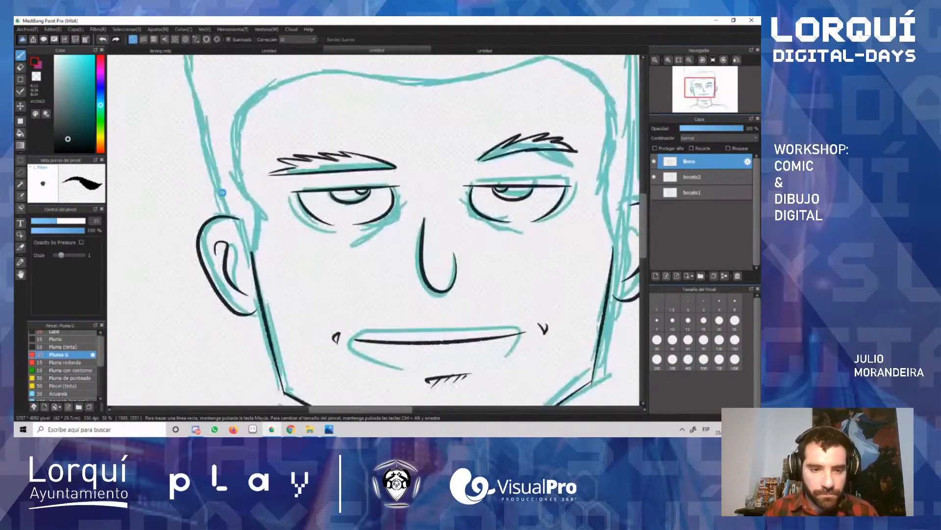
{"action": "mouse_move", "coordinate": [241, 226]}
{"action": "left_mouse_down"}
{"action": "mouse_move", "coordinate": [265, 282]}
{"action": "mouse_move", "coordinate": [257, 233]}
{"action": "mouse_move", "coordinate": [269, 278]}
{"action": "mouse_move", "coordinate": [277, 238]}
{"action": "mouse_move", "coordinate": [232, 169]}
{"action": "left_mouse_up"}
{"action": "key", "text": "ctrl+z"}
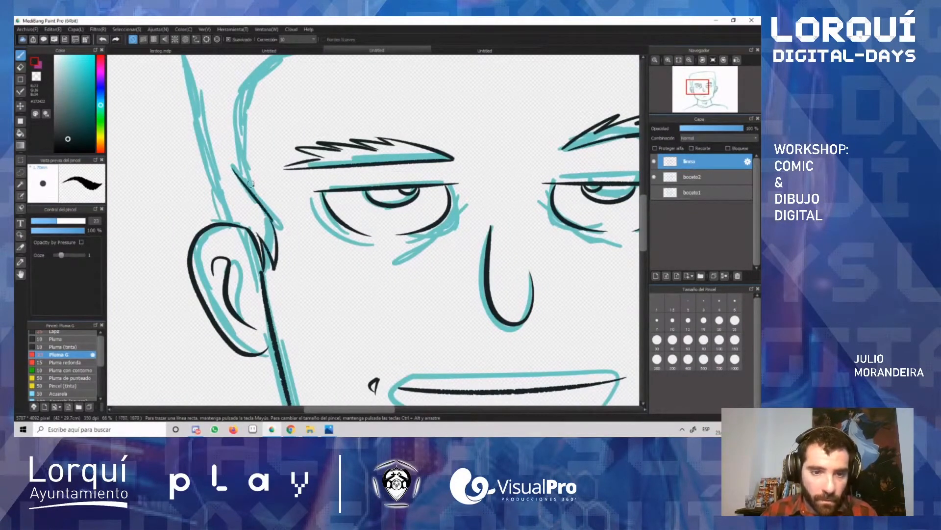
{"action": "key", "text": "ctrl+z"}
{"action": "mouse_move", "coordinate": [269, 226]}
{"action": "left_mouse_down"}
{"action": "mouse_move", "coordinate": [248, 187]}
{"action": "mouse_move", "coordinate": [246, 163]}
{"action": "left_mouse_up"}
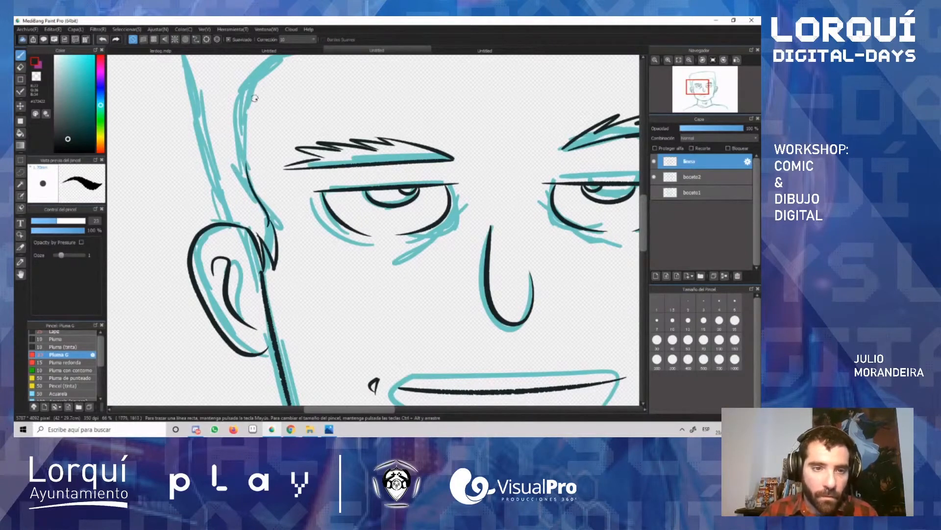
{"action": "left_click_drag", "start_coordinate": [253, 91], "coordinate": [241, 155]}
{"action": "left_click_drag", "start_coordinate": [244, 109], "coordinate": [243, 170]}
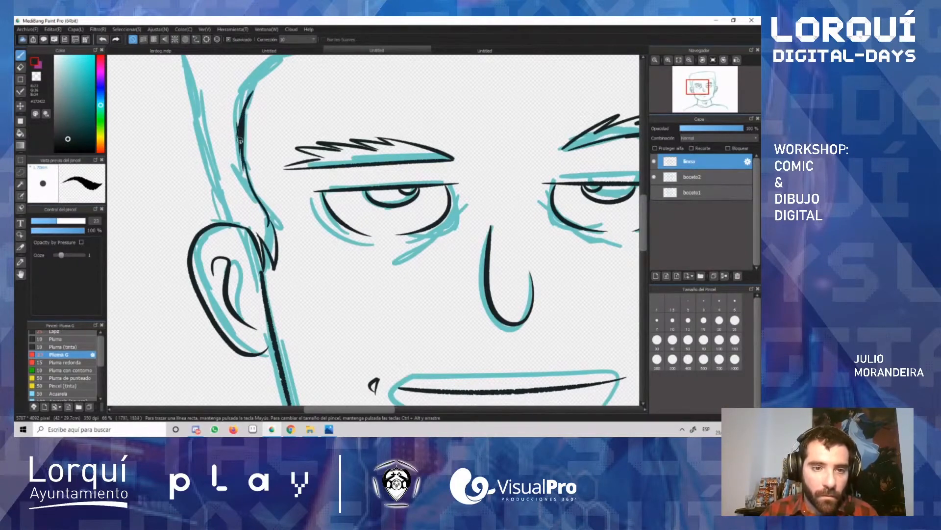
Step: Ink the front hairline from the left temple across the forehead and add three loose hair strands at its central dip
{"action": "scroll", "coordinate": [277, 155], "scroll_direction": "up", "scroll_amount": 3}
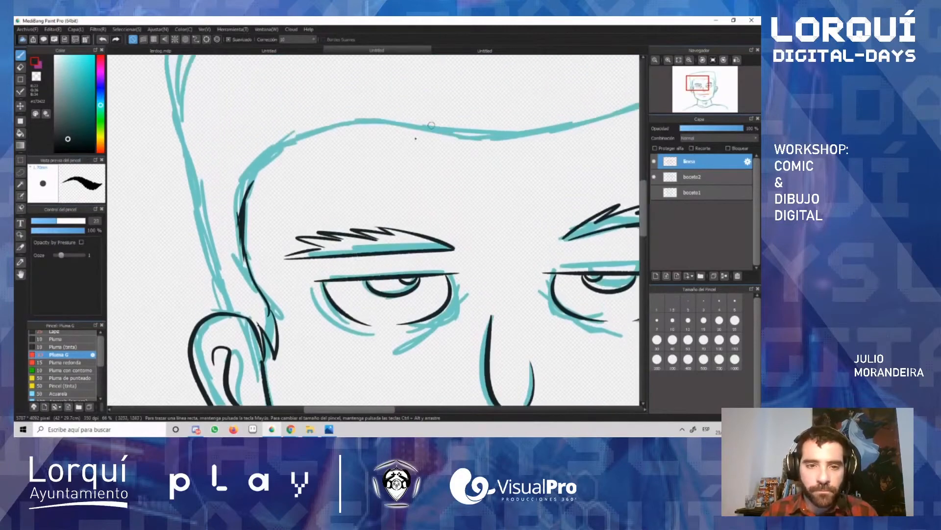
{"action": "mouse_move", "coordinate": [243, 189]}
{"action": "left_mouse_down"}
{"action": "mouse_move", "coordinate": [302, 142]}
{"action": "mouse_move", "coordinate": [389, 124]}
{"action": "mouse_move", "coordinate": [539, 136]}
{"action": "left_mouse_up"}
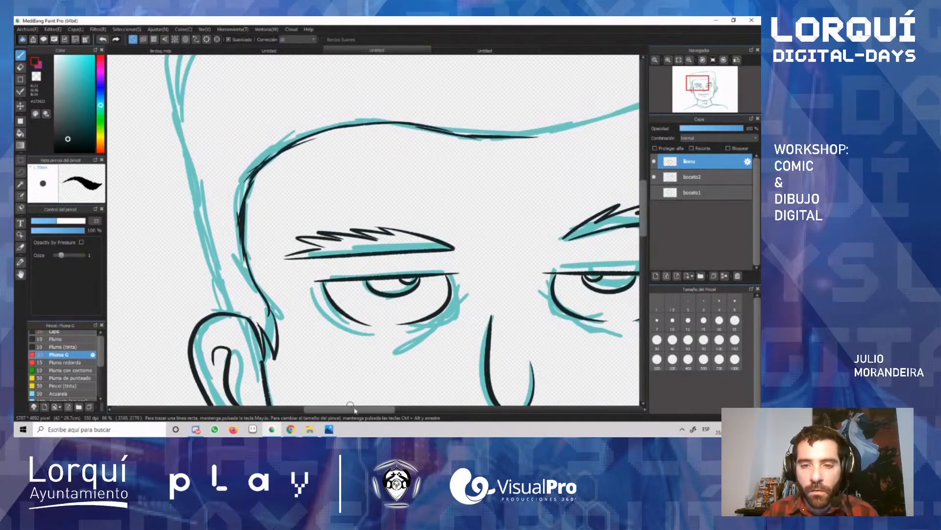
{"action": "left_click_drag", "start_coordinate": [354, 410], "coordinate": [385, 410]}
{"action": "left_click_drag", "start_coordinate": [297, 137], "coordinate": [455, 112]}
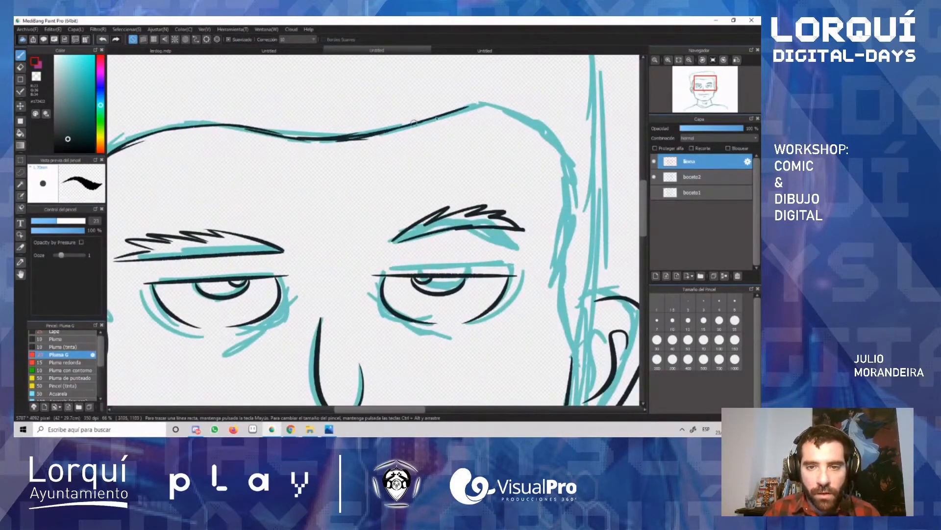
{"action": "mouse_move", "coordinate": [314, 141]}
{"action": "left_mouse_down"}
{"action": "mouse_move", "coordinate": [298, 187]}
{"action": "mouse_move", "coordinate": [320, 212]}
{"action": "left_mouse_up"}
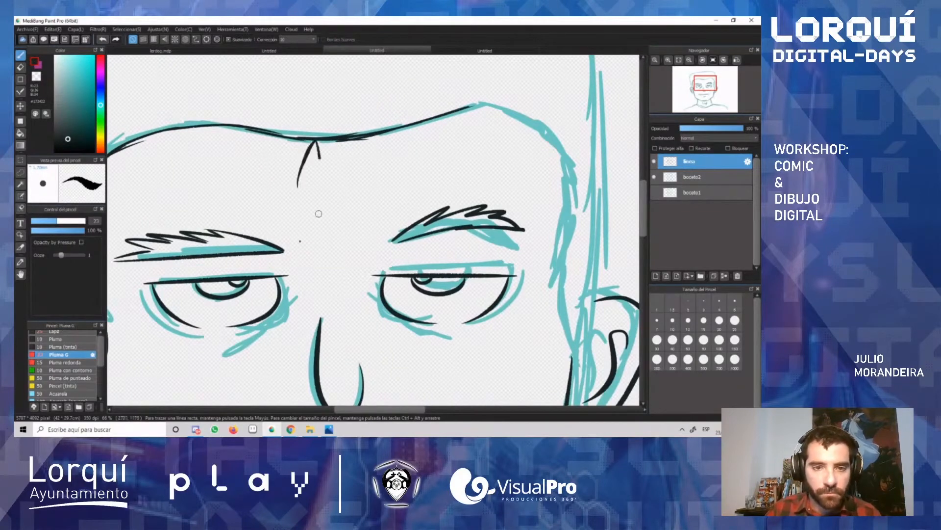
{"action": "left_click_drag", "start_coordinate": [318, 142], "coordinate": [357, 244]}
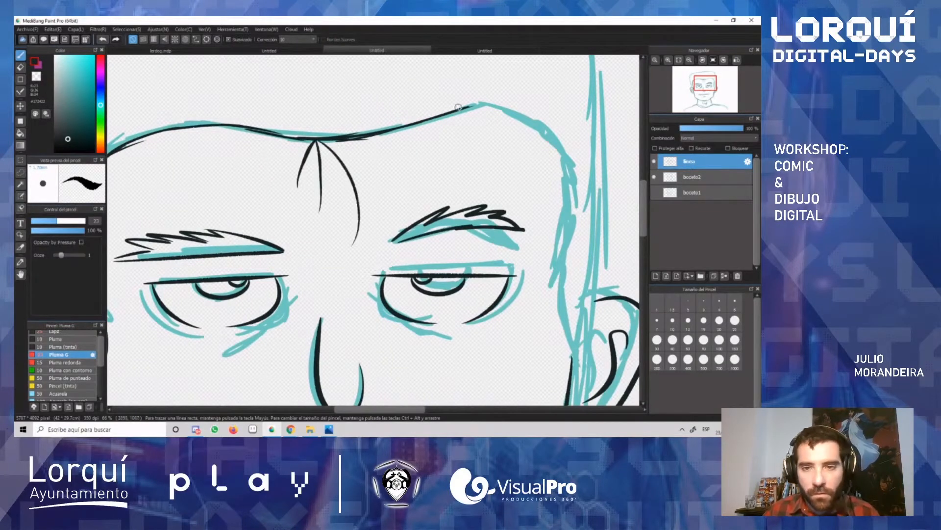
Step: Ink the hairline around the right side of the forehead and down the temple to a spiky sideburn beside the ear
{"action": "mouse_move", "coordinate": [461, 108]}
{"action": "left_mouse_down"}
{"action": "mouse_move", "coordinate": [522, 114]}
{"action": "mouse_move", "coordinate": [545, 131]}
{"action": "mouse_move", "coordinate": [565, 175]}
{"action": "left_mouse_up"}
{"action": "mouse_move", "coordinate": [556, 143]}
{"action": "left_mouse_down"}
{"action": "mouse_move", "coordinate": [575, 183]}
{"action": "mouse_move", "coordinate": [559, 253]}
{"action": "left_mouse_up"}
{"action": "left_click_drag", "start_coordinate": [577, 213], "coordinate": [556, 269]}
{"action": "mouse_move", "coordinate": [570, 229]}
{"action": "left_mouse_down"}
{"action": "mouse_move", "coordinate": [559, 294]}
{"action": "mouse_move", "coordinate": [569, 267]}
{"action": "mouse_move", "coordinate": [562, 258]}
{"action": "mouse_move", "coordinate": [561, 310]}
{"action": "left_mouse_up"}
{"action": "left_click_drag", "start_coordinate": [560, 269], "coordinate": [564, 321]}
{"action": "left_click_drag", "start_coordinate": [568, 289], "coordinate": [563, 392]}
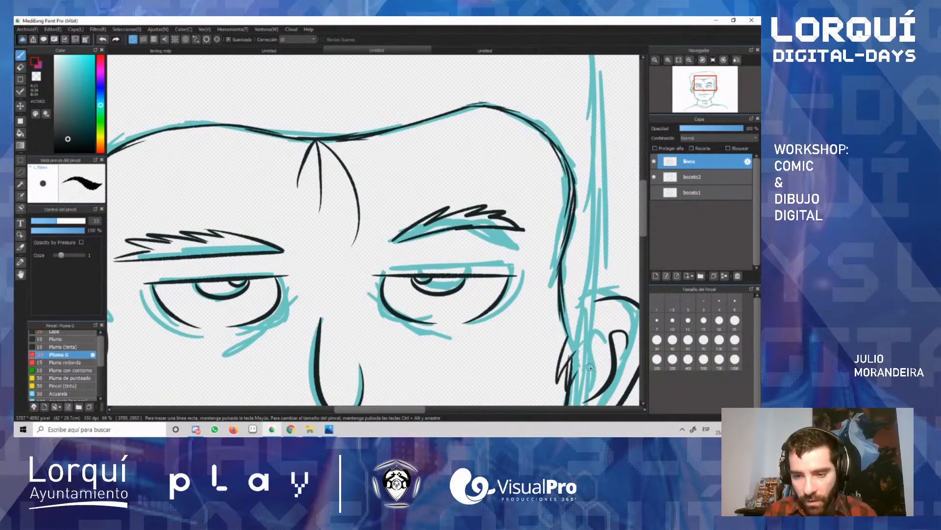
Step: Undo the last right sideburn strokes and rework the sideburn beside the ear with the Eraser and the Pluma G brush
{"action": "key", "text": "ctrl+z"}
{"action": "key", "text": "ctrl+z"}
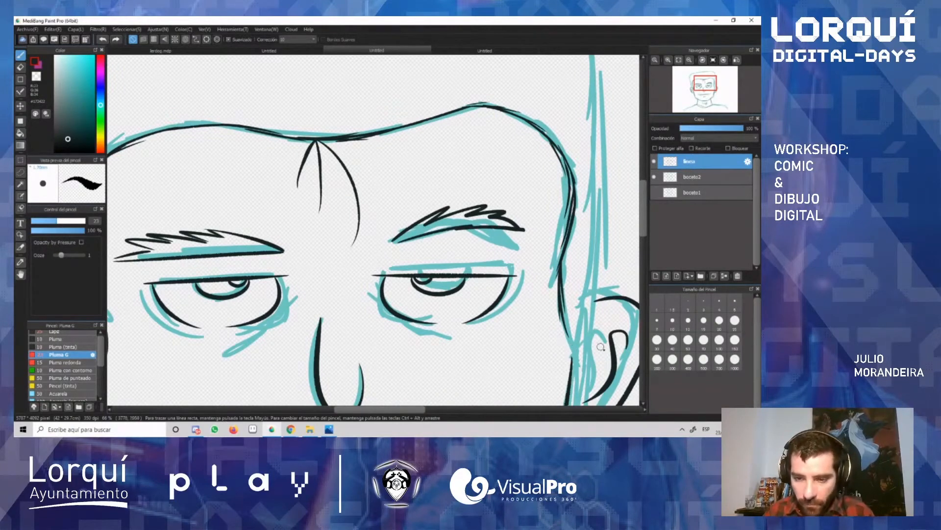
{"action": "key", "text": "e"}
{"action": "left_click_drag", "start_coordinate": [563, 314], "coordinate": [566, 367]}
{"action": "key", "text": "b"}
Step: Hide the boceto2 sketch layer to check the inked lines of the whole head and shoulders on their own
{"action": "scroll", "coordinate": [543, 242], "scroll_direction": "down", "scroll_amount": 4}
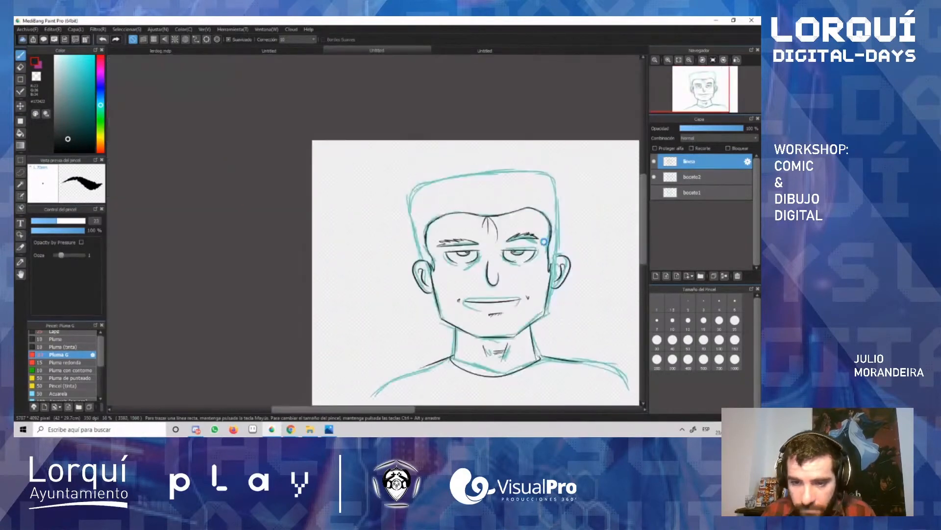
{"action": "scroll", "coordinate": [544, 241], "scroll_direction": "up", "scroll_amount": 1}
{"action": "scroll", "coordinate": [499, 294], "scroll_direction": "up", "scroll_amount": 2}
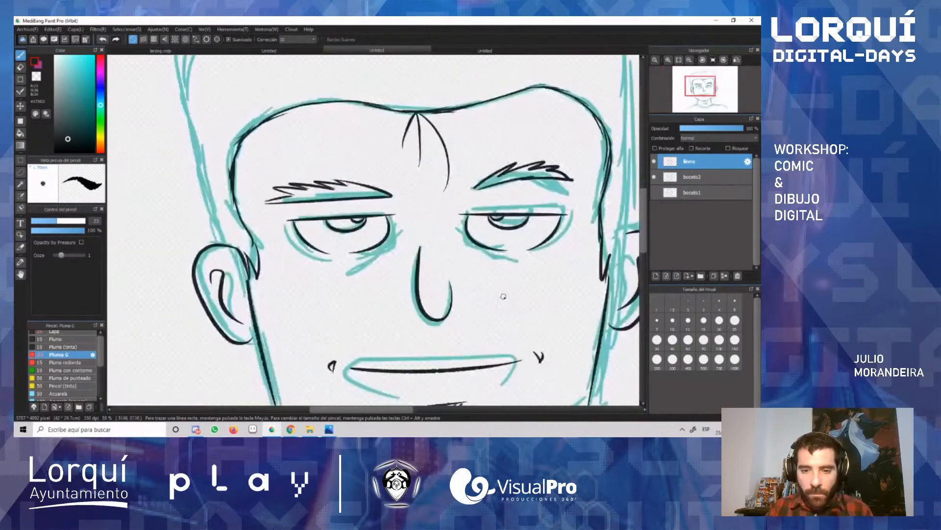
{"action": "scroll", "coordinate": [500, 294], "scroll_direction": "down", "scroll_amount": 2}
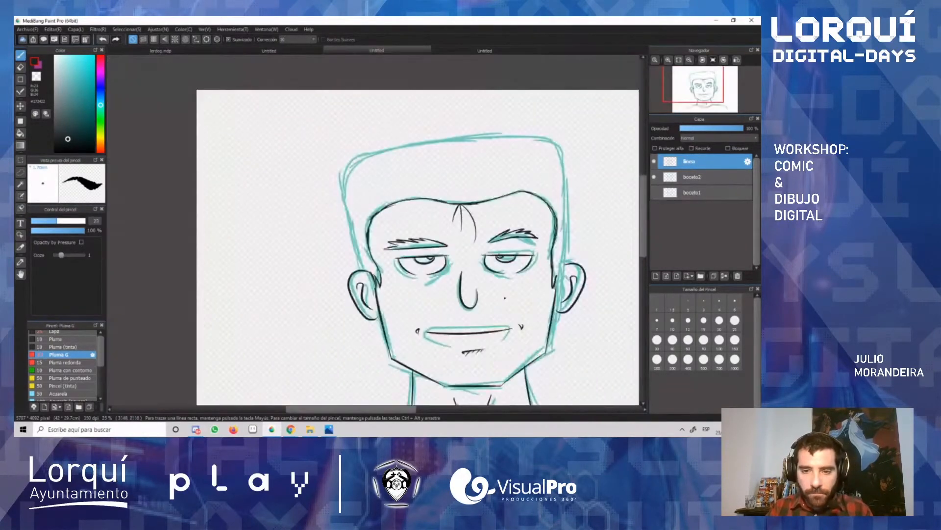
{"action": "left_click", "coordinate": [654, 177]}
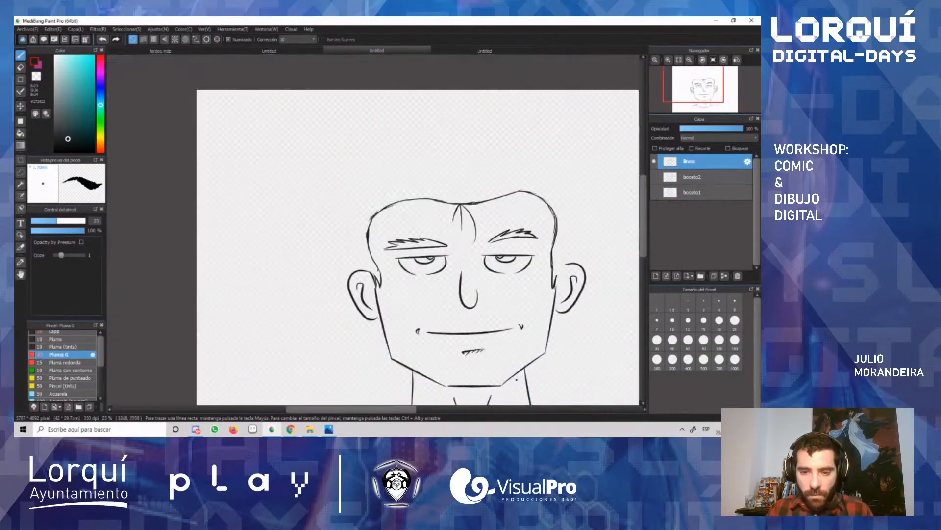
{"action": "scroll", "coordinate": [637, 187], "scroll_direction": "down", "scroll_amount": 2}
{"action": "left_click_drag", "start_coordinate": [640, 193], "coordinate": [640, 212]}
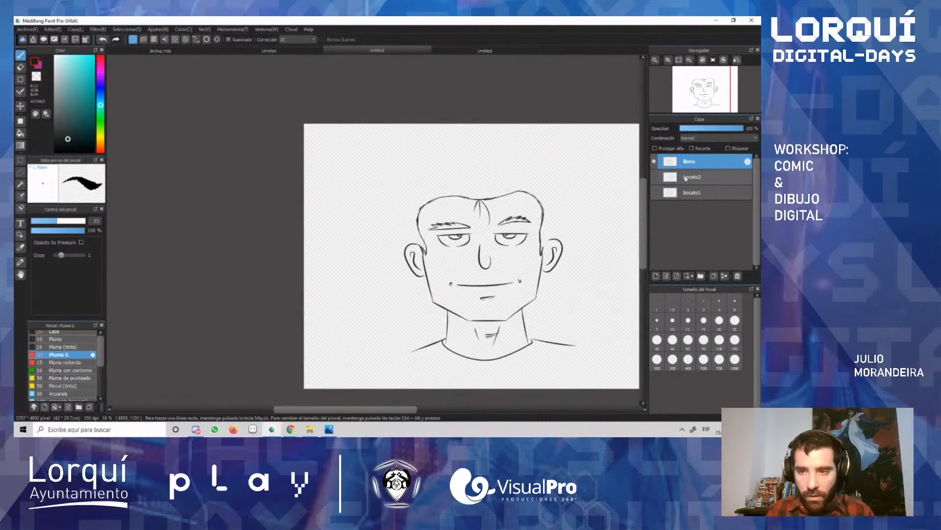
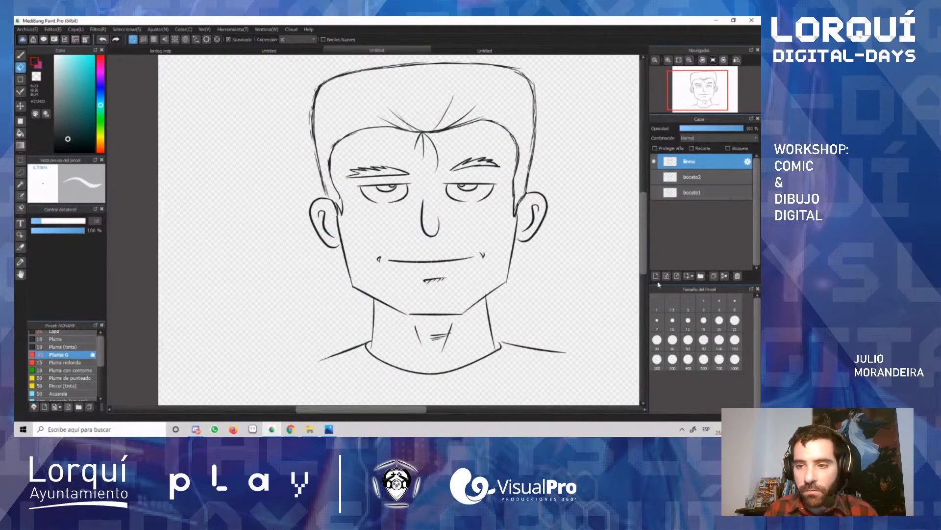
Step: Add a new layer above linea and ink an eye-bag line under the left eye with Pluma G, redoing unsatisfactory strokes
{"action": "left_click", "coordinate": [656, 276]}
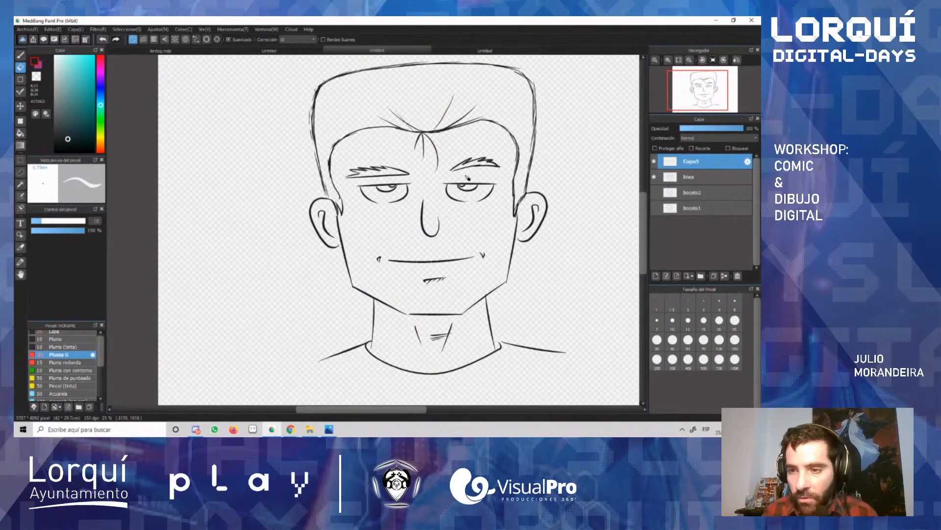
{"action": "scroll", "coordinate": [441, 234], "scroll_direction": "up", "scroll_amount": 4}
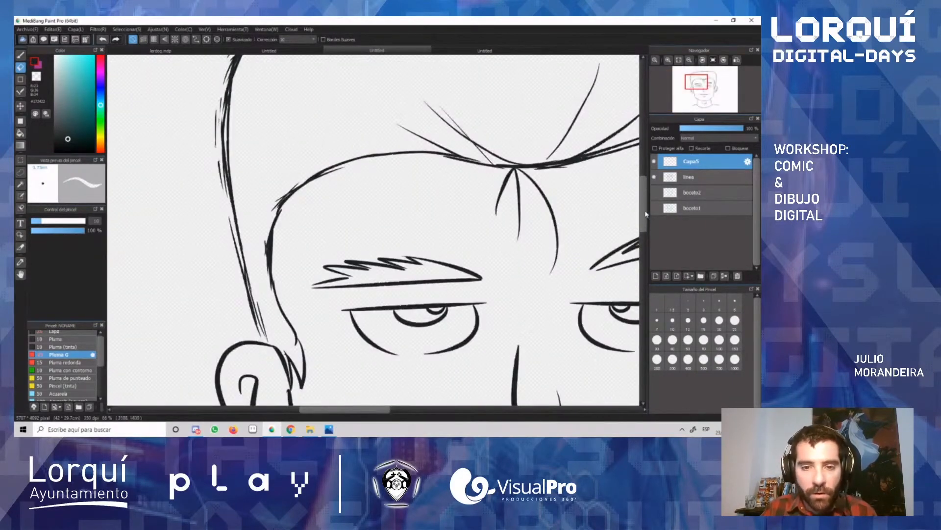
{"action": "scroll", "coordinate": [455, 232], "scroll_direction": "down", "scroll_amount": 3}
{"action": "key", "text": "b"}
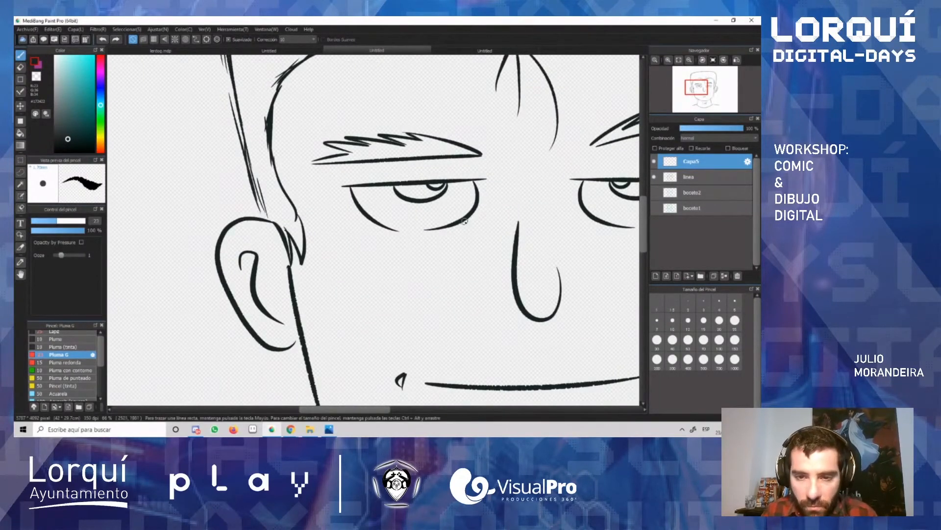
{"action": "key", "text": "ctrl+z"}
{"action": "left_click_drag", "start_coordinate": [462, 228], "coordinate": [388, 240]}
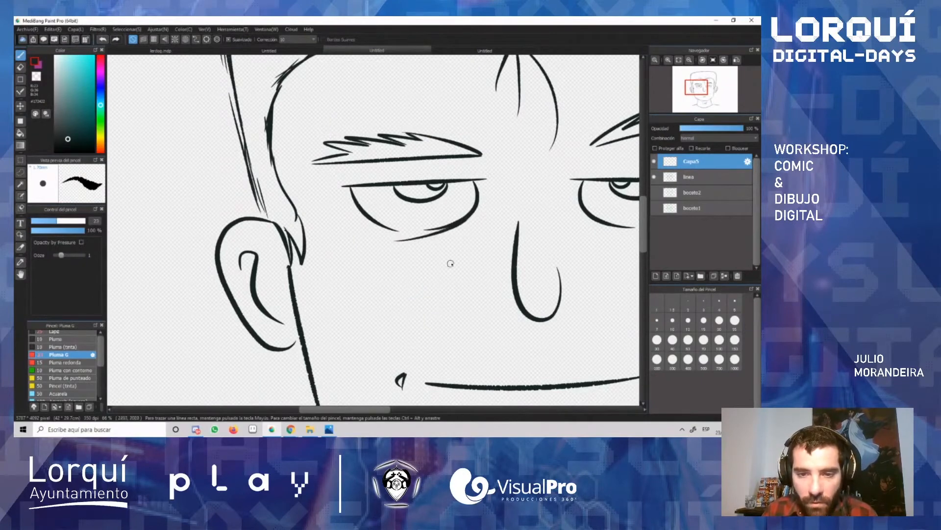
{"action": "key", "text": "ctrl+z"}
{"action": "left_click_drag", "start_coordinate": [468, 217], "coordinate": [401, 249]}
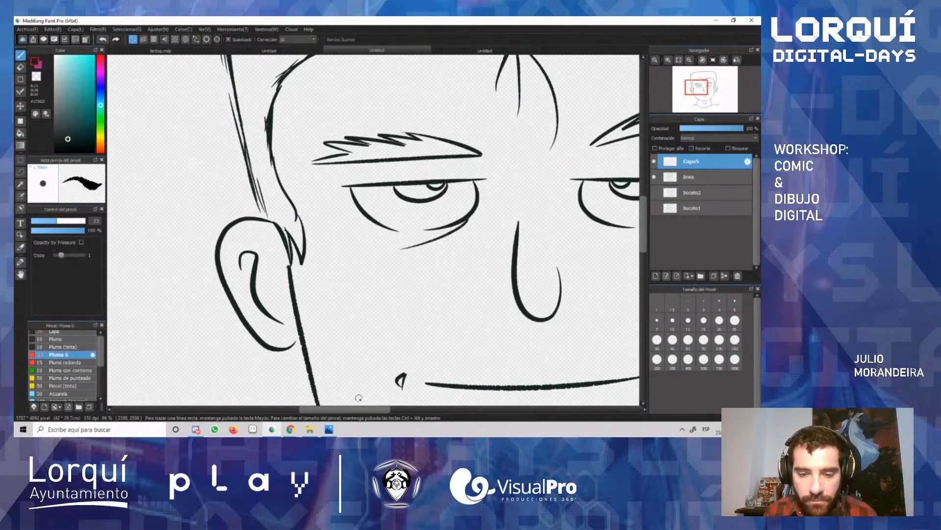
Step: Ink a matching eye-bag line under the right eye, undoing and redrawing the stroke until it fits
{"action": "left_click_drag", "start_coordinate": [366, 409], "coordinate": [387, 409]}
{"action": "left_click_drag", "start_coordinate": [474, 213], "coordinate": [529, 238]}
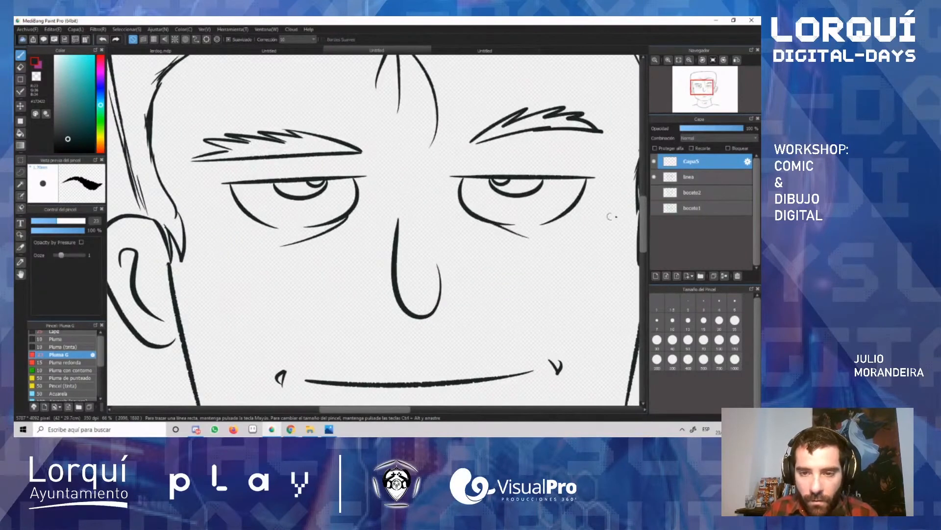
{"action": "key", "text": "ctrl+z"}
{"action": "left_click_drag", "start_coordinate": [470, 214], "coordinate": [547, 237]}
{"action": "key", "text": "ctrl+z"}
{"action": "left_click_drag", "start_coordinate": [470, 216], "coordinate": [533, 240]}
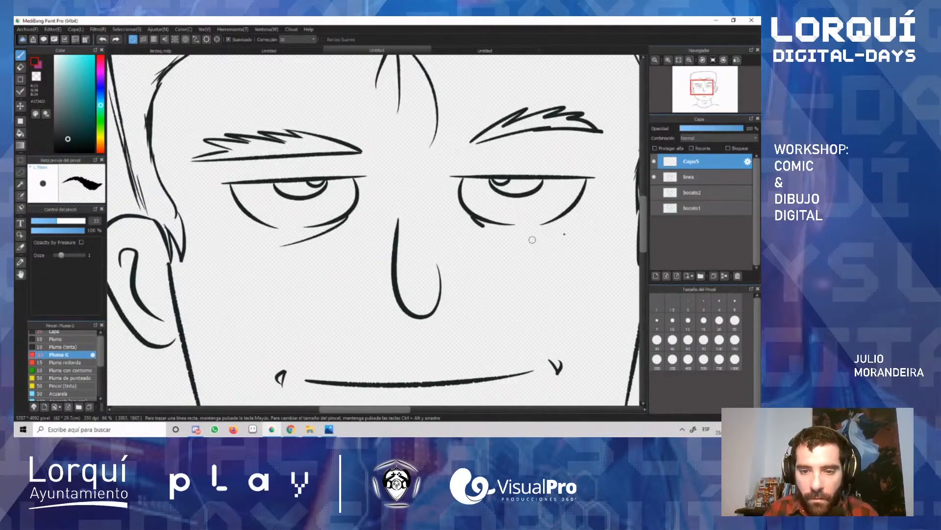
Step: Ink short diagonal hatch marks on both cheeks and a row of small frown lines between the eyebrows
{"action": "mouse_move", "coordinate": [311, 292]}
{"action": "left_mouse_down"}
{"action": "mouse_move", "coordinate": [326, 281]}
{"action": "mouse_move", "coordinate": [258, 302]}
{"action": "left_mouse_up"}
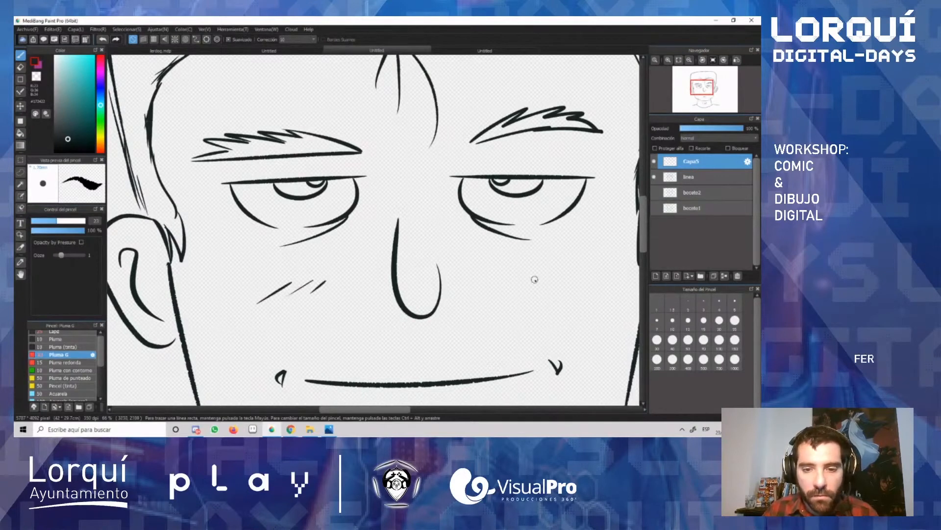
{"action": "mouse_move", "coordinate": [528, 277]}
{"action": "left_mouse_down"}
{"action": "mouse_move", "coordinate": [547, 290]}
{"action": "mouse_move", "coordinate": [602, 295]}
{"action": "left_mouse_up"}
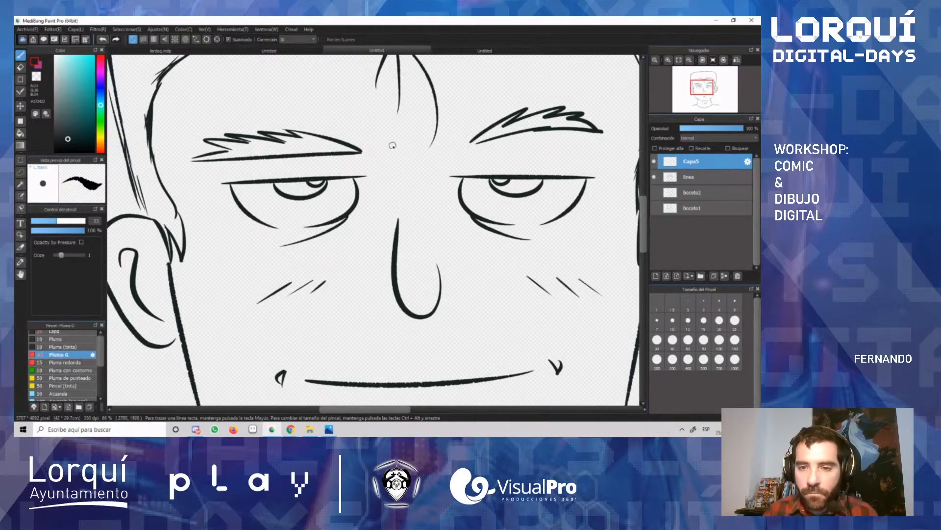
{"action": "left_click_drag", "start_coordinate": [395, 139], "coordinate": [421, 147]}
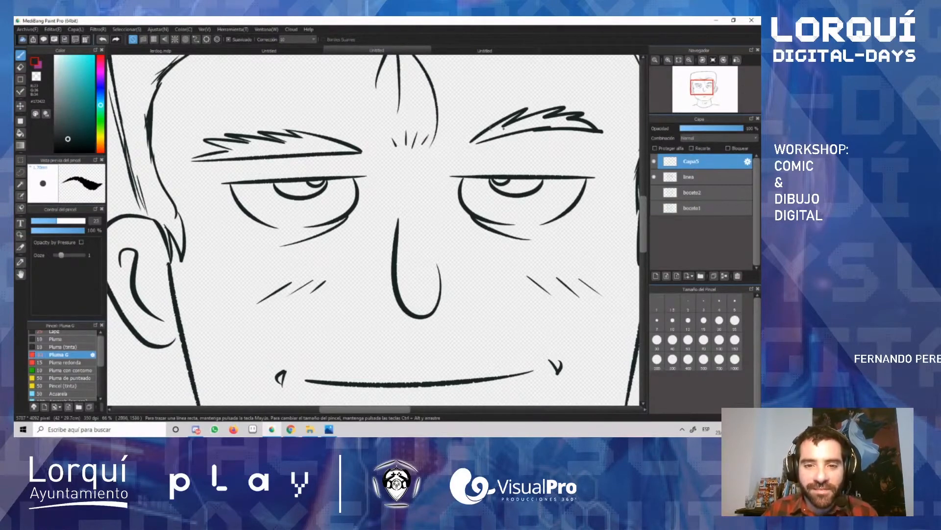
Step: Ink short stubble strokes along the chin line and up both sides of the lower jaw
{"action": "left_click_drag", "start_coordinate": [646, 226], "coordinate": [647, 223]}
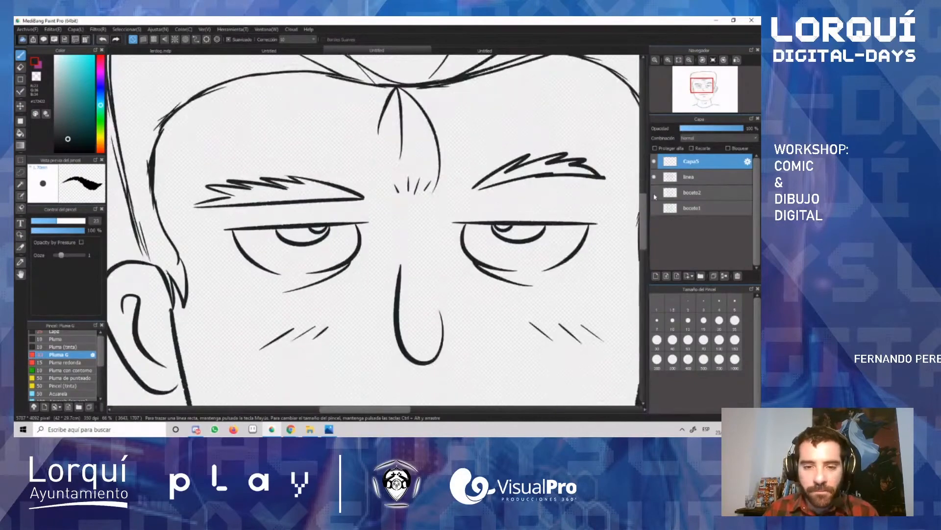
{"action": "scroll", "coordinate": [525, 217], "scroll_direction": "up", "scroll_amount": 2}
{"action": "scroll", "coordinate": [496, 273], "scroll_direction": "down", "scroll_amount": 4}
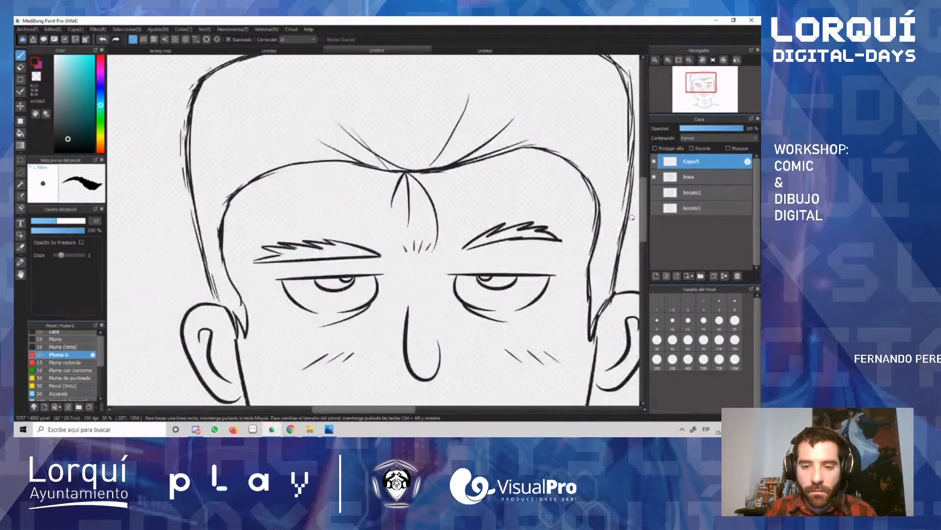
{"action": "left_click_drag", "start_coordinate": [643, 209], "coordinate": [639, 244]}
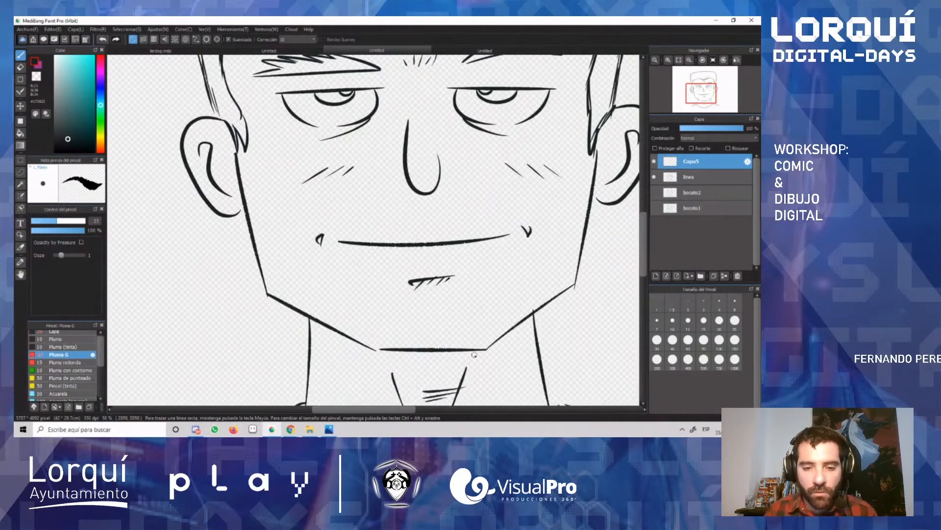
{"action": "left_click_drag", "start_coordinate": [384, 348], "coordinate": [399, 342]}
{"action": "left_click_drag", "start_coordinate": [412, 349], "coordinate": [420, 341]}
{"action": "left_click_drag", "start_coordinate": [429, 349], "coordinate": [438, 341]}
{"action": "left_click_drag", "start_coordinate": [446, 348], "coordinate": [452, 341]}
{"action": "left_click_drag", "start_coordinate": [461, 348], "coordinate": [460, 342]}
{"action": "left_click_drag", "start_coordinate": [468, 349], "coordinate": [475, 343]}
{"action": "left_click_drag", "start_coordinate": [483, 349], "coordinate": [483, 344]}
{"action": "left_click_drag", "start_coordinate": [300, 311], "coordinate": [311, 311]}
{"action": "left_click_drag", "start_coordinate": [324, 323], "coordinate": [343, 329]}
{"action": "left_click_drag", "start_coordinate": [353, 339], "coordinate": [380, 341]}
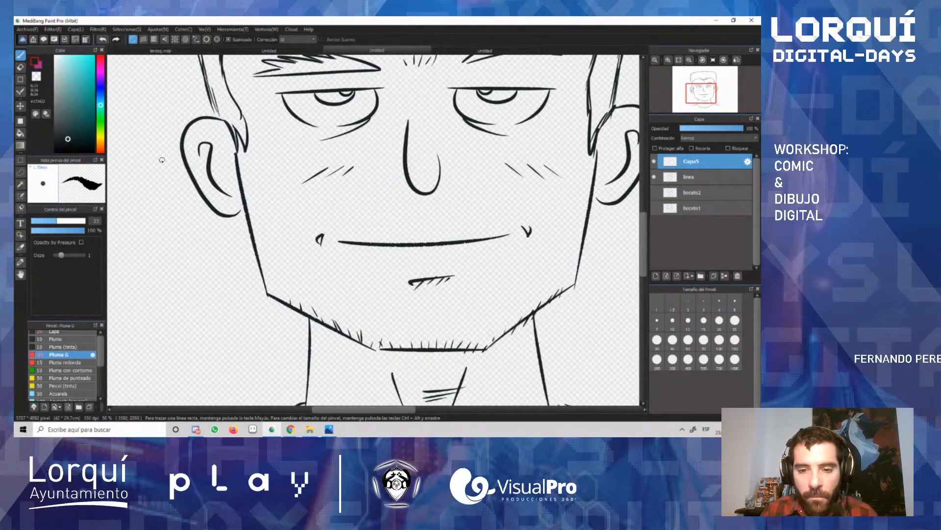
Step: Draw a small ring earring on the left ear's lobe, undoing the first attempts
{"action": "mouse_move", "coordinate": [229, 210]}
{"action": "left_mouse_down"}
{"action": "mouse_move", "coordinate": [212, 219]}
{"action": "mouse_move", "coordinate": [226, 236]}
{"action": "mouse_move", "coordinate": [234, 217]}
{"action": "mouse_move", "coordinate": [216, 220]}
{"action": "mouse_move", "coordinate": [239, 218]}
{"action": "mouse_move", "coordinate": [208, 219]}
{"action": "mouse_move", "coordinate": [243, 213]}
{"action": "mouse_move", "coordinate": [231, 211]}
{"action": "left_mouse_up"}
{"action": "key", "text": "ctrl+z"}
{"action": "key", "text": "ctrl+z"}
{"action": "key", "text": "ctrl+z"}
{"action": "key", "text": "ctrl+z"}
{"action": "key", "text": "ctrl+z"}
{"action": "left_click_drag", "start_coordinate": [232, 211], "coordinate": [224, 219]}
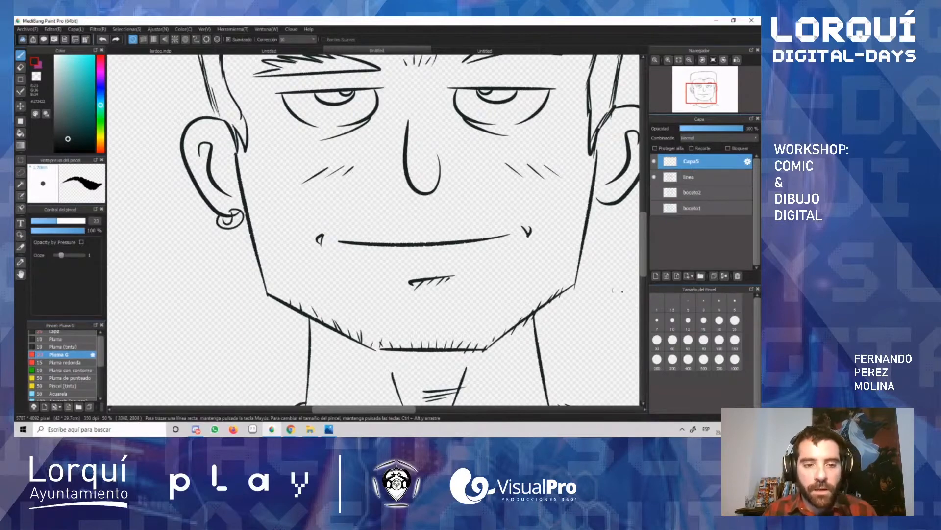
Step: Erase the end of the left earlobe outline where it crosses the earring on the linea layer
{"action": "scroll", "coordinate": [521, 222], "scroll_direction": "down", "scroll_amount": 3}
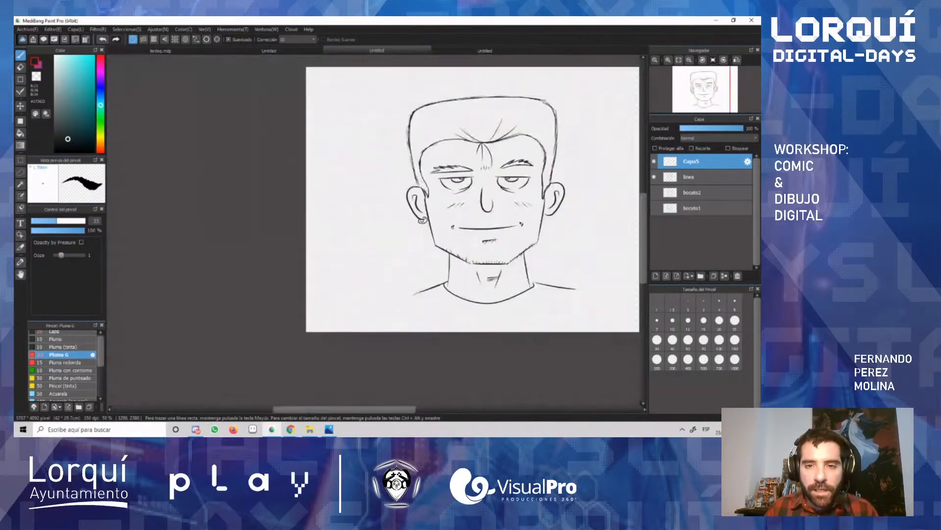
{"action": "scroll", "coordinate": [521, 223], "scroll_direction": "up", "scroll_amount": 4}
{"action": "scroll", "coordinate": [521, 223], "scroll_direction": "down", "scroll_amount": 2}
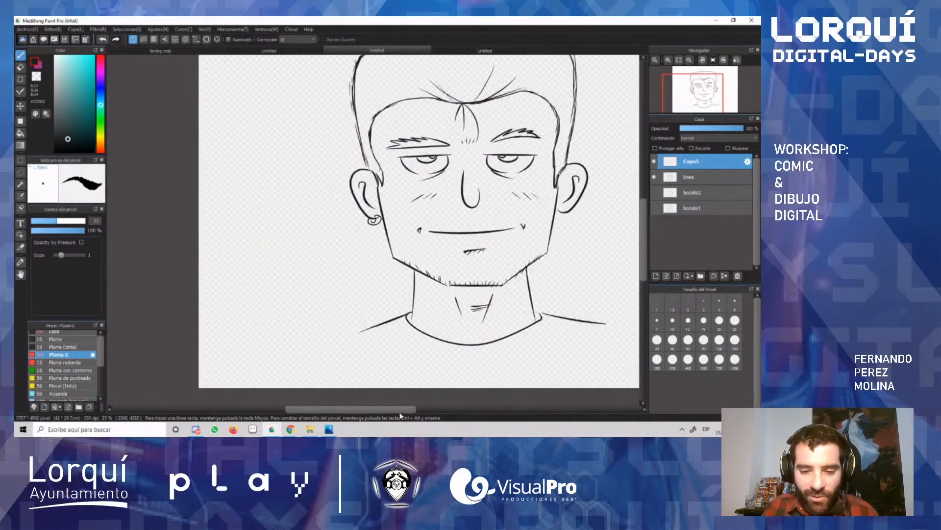
{"action": "left_click_drag", "start_coordinate": [400, 411], "coordinate": [419, 411]}
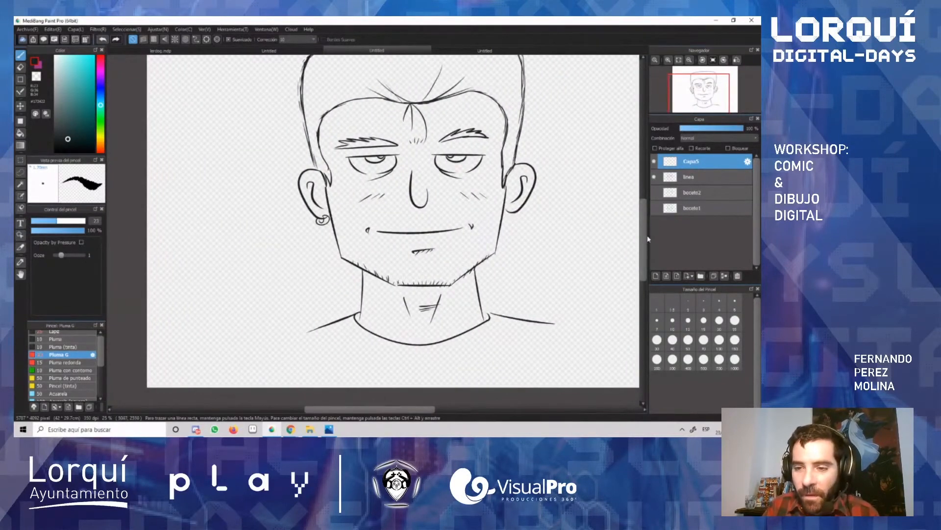
{"action": "left_click_drag", "start_coordinate": [644, 231], "coordinate": [644, 221]}
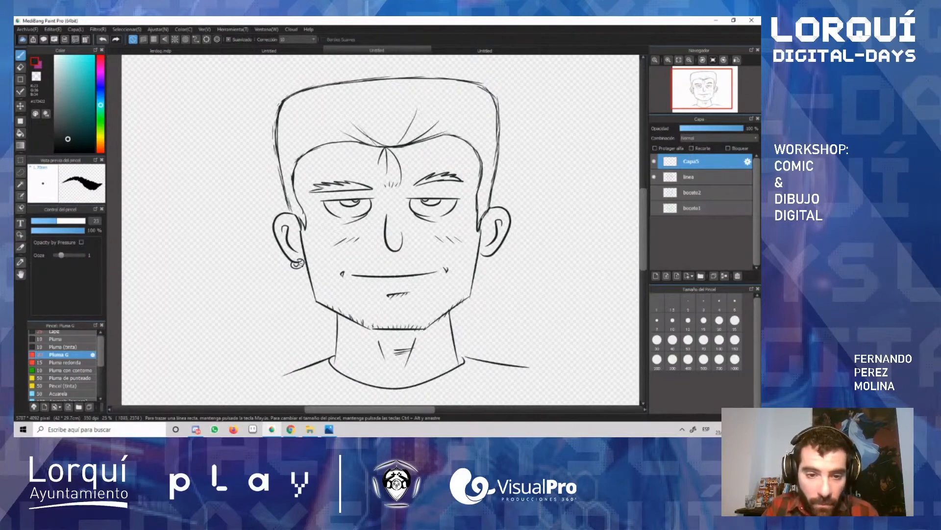
{"action": "scroll", "coordinate": [297, 264], "scroll_direction": "up", "scroll_amount": 5}
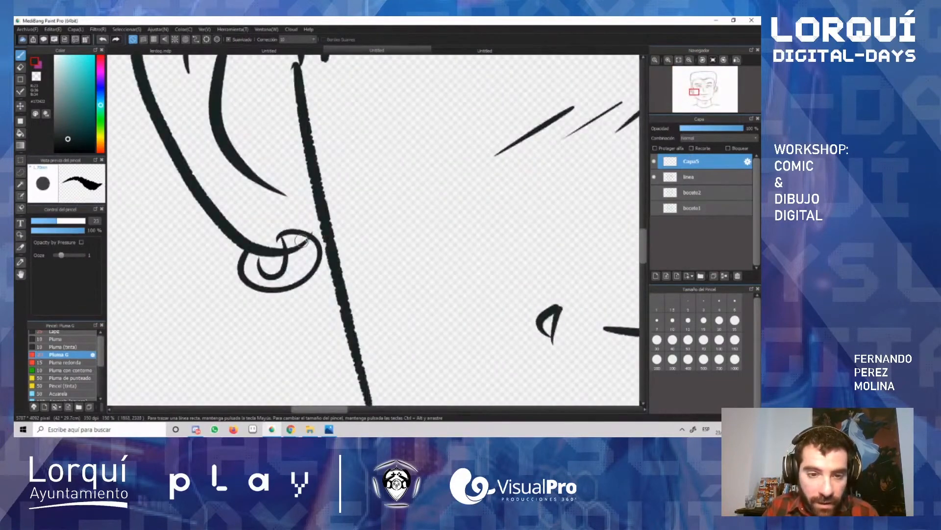
{"action": "left_click", "coordinate": [695, 176]}
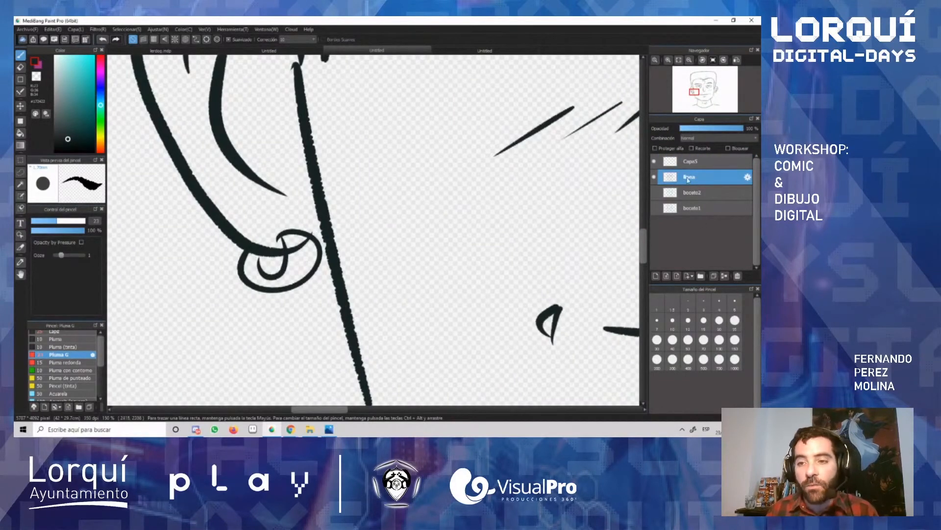
{"action": "key", "text": "e"}
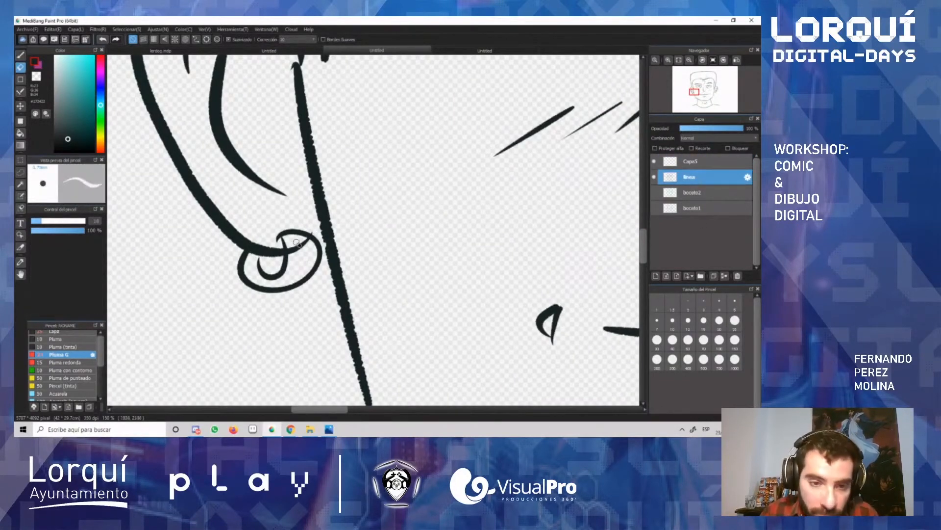
{"action": "mouse_move", "coordinate": [299, 245]}
{"action": "left_mouse_down"}
{"action": "mouse_move", "coordinate": [292, 257]}
{"action": "mouse_move", "coordinate": [309, 238]}
{"action": "left_mouse_up"}
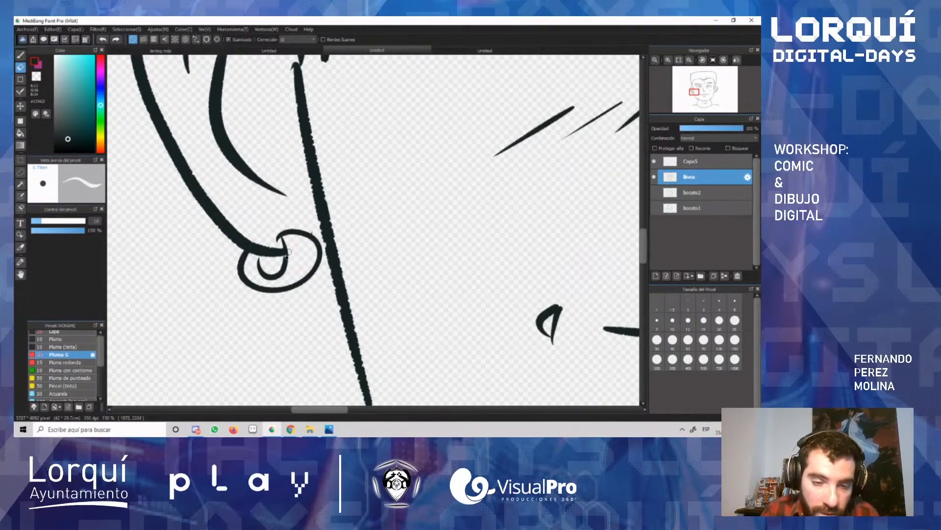
{"action": "left_click", "coordinate": [691, 161]}
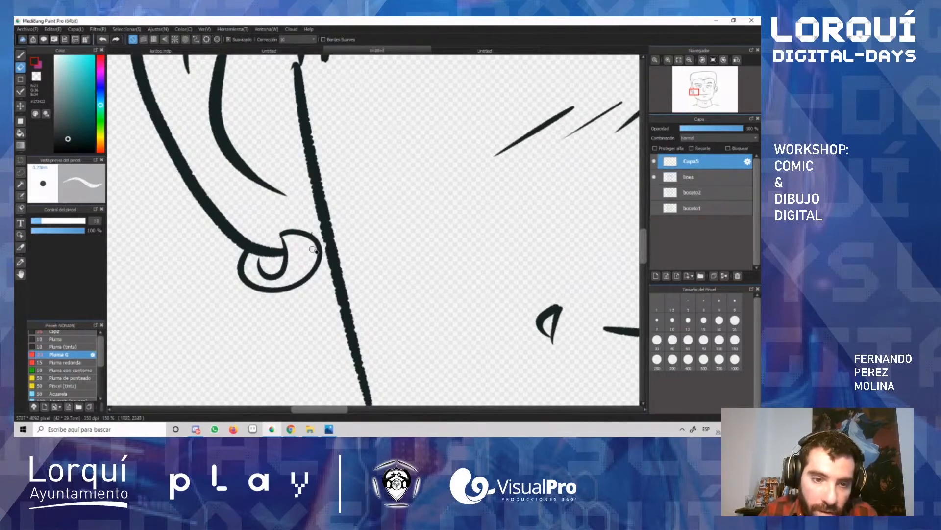
{"action": "left_click", "coordinate": [701, 177]}
{"action": "key", "text": "b"}
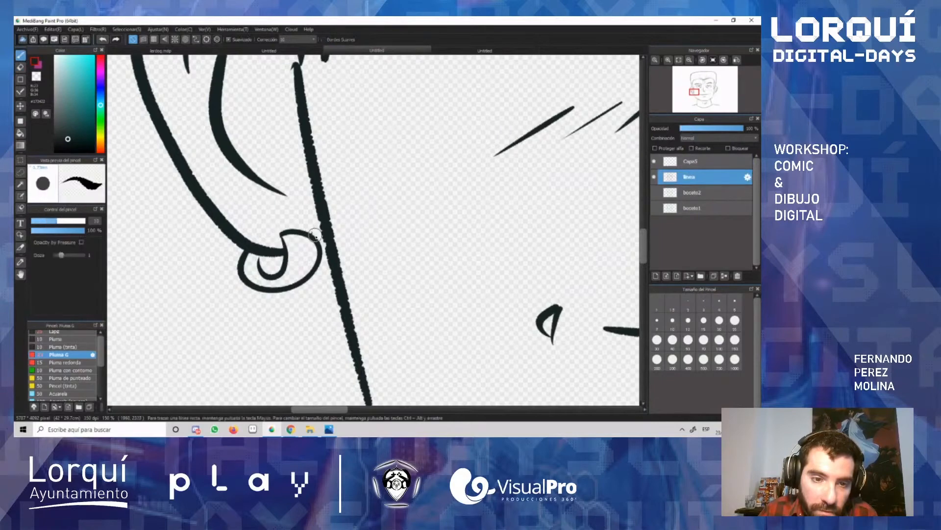
Step: Merge the upper layer with the facial details and earring down into the linea layer
{"action": "scroll", "coordinate": [354, 156], "scroll_direction": "down", "scroll_amount": 5}
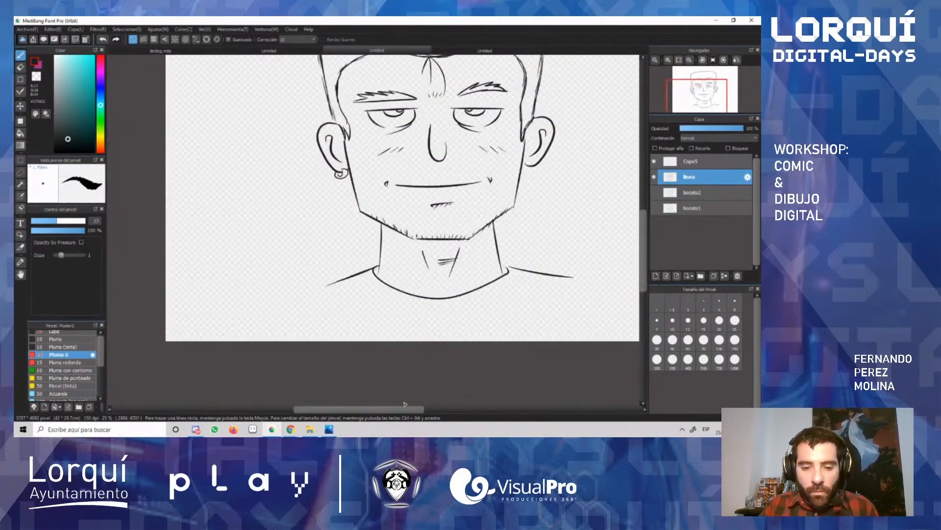
{"action": "left_click_drag", "start_coordinate": [397, 411], "coordinate": [421, 411]}
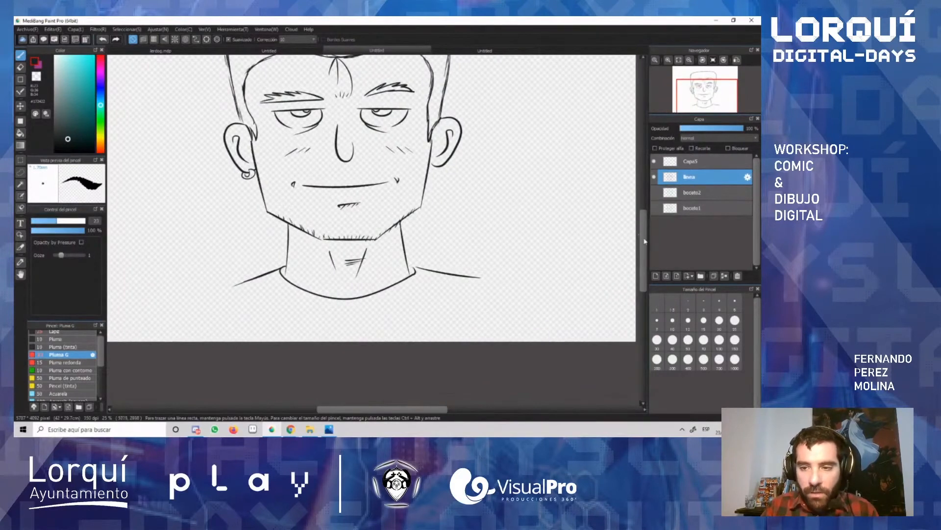
{"action": "left_click_drag", "start_coordinate": [645, 241], "coordinate": [653, 223]}
{"action": "left_click", "coordinate": [692, 161]}
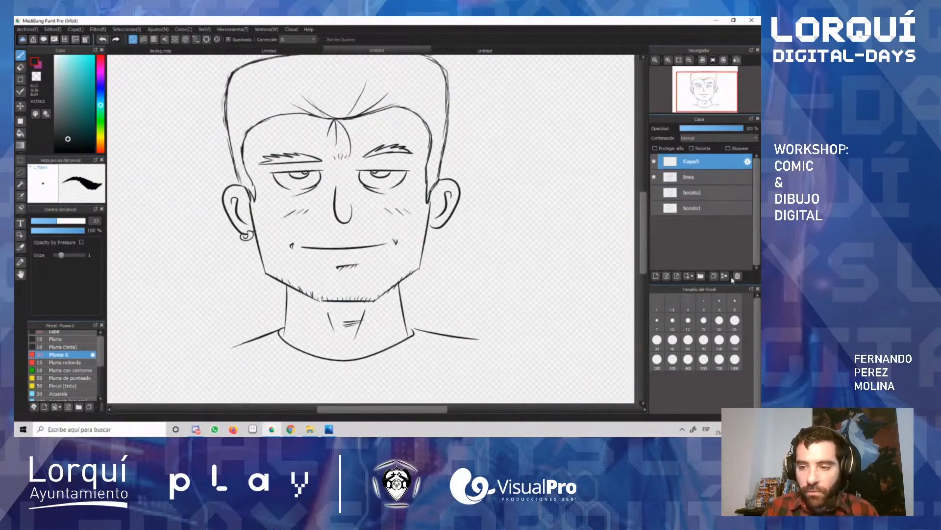
{"action": "left_click", "coordinate": [725, 276]}
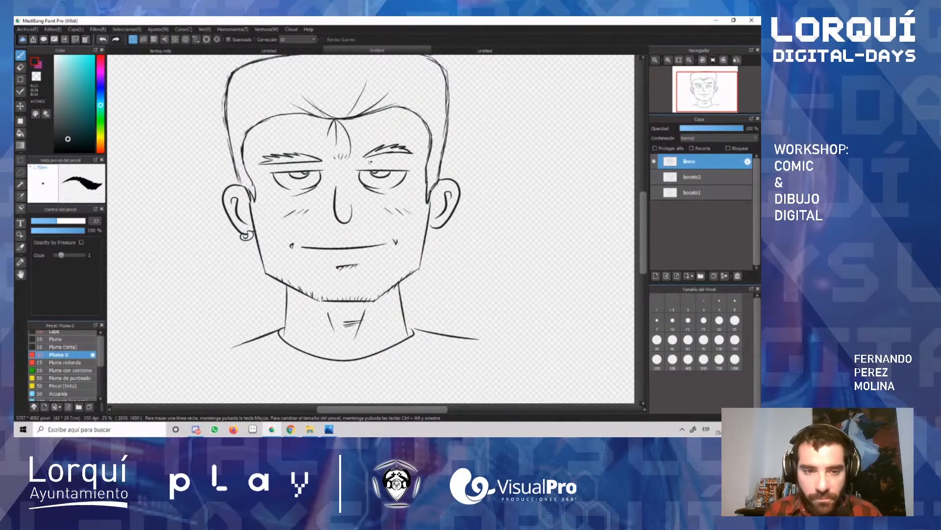
Step: Lasso the section of hairline at the right temple above the sideburn, delete it and clear the selection
{"action": "key", "text": "e"}
{"action": "key", "text": "l"}
{"action": "mouse_move", "coordinate": [430, 162]}
{"action": "left_mouse_down"}
{"action": "mouse_move", "coordinate": [443, 150]}
{"action": "mouse_move", "coordinate": [422, 167]}
{"action": "mouse_move", "coordinate": [428, 176]}
{"action": "mouse_move", "coordinate": [430, 163]}
{"action": "left_mouse_up"}
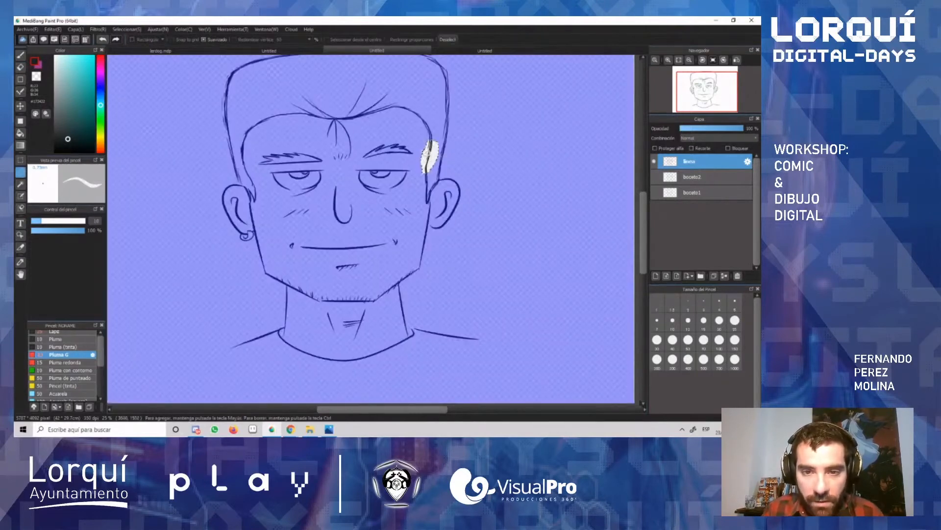
{"action": "key", "text": "Delete"}
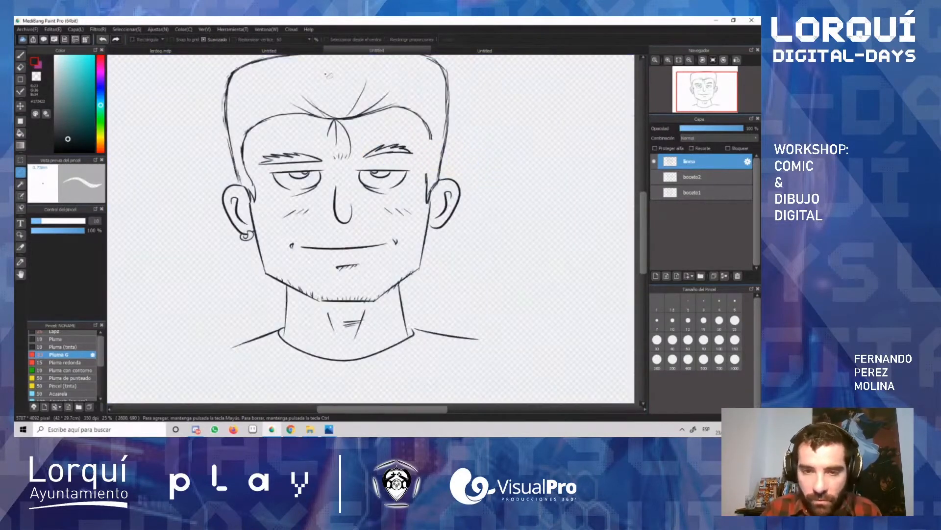
{"action": "key", "text": "ctrl+d"}
Step: Redraw the missing right temple hairline with Pluma G, joining the forehead line to the sideburn
{"action": "scroll", "coordinate": [454, 167], "scroll_direction": "up", "scroll_amount": 2}
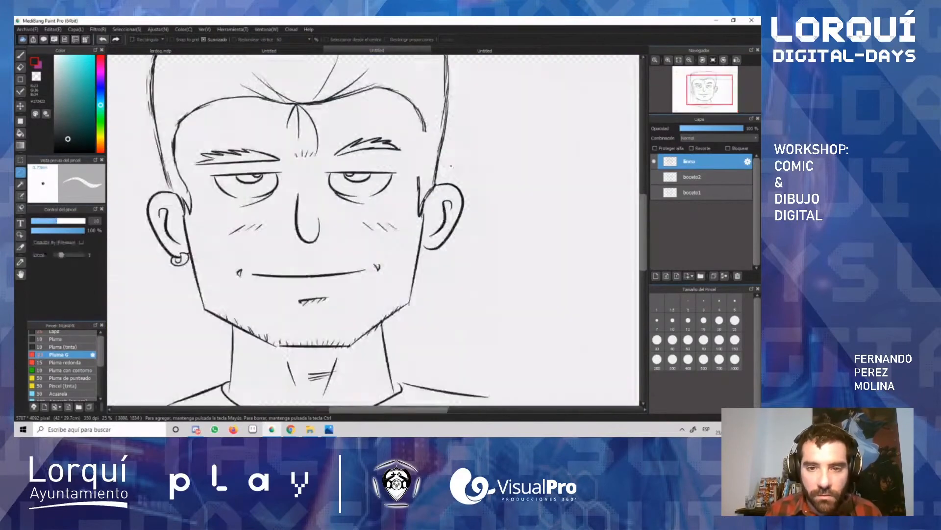
{"action": "key", "text": "p"}
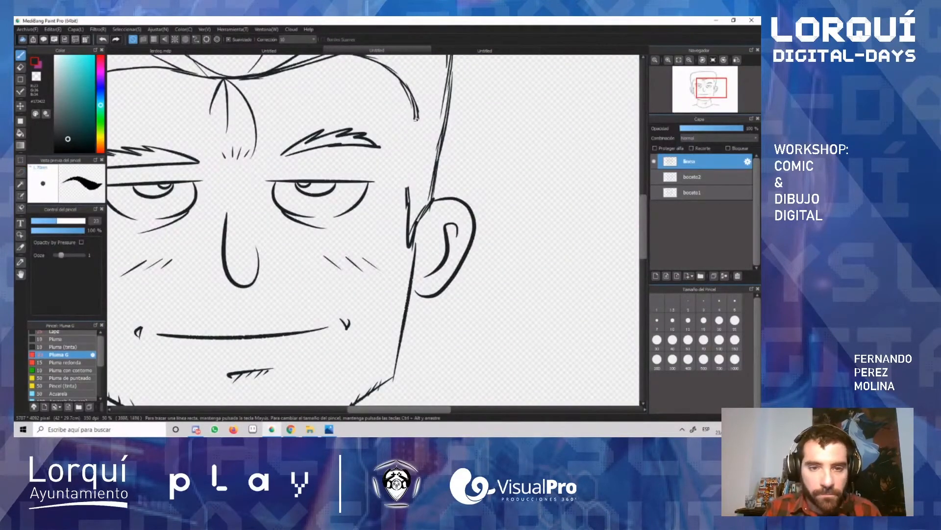
{"action": "left_click_drag", "start_coordinate": [417, 117], "coordinate": [409, 178]}
{"action": "left_click_drag", "start_coordinate": [419, 140], "coordinate": [407, 182]}
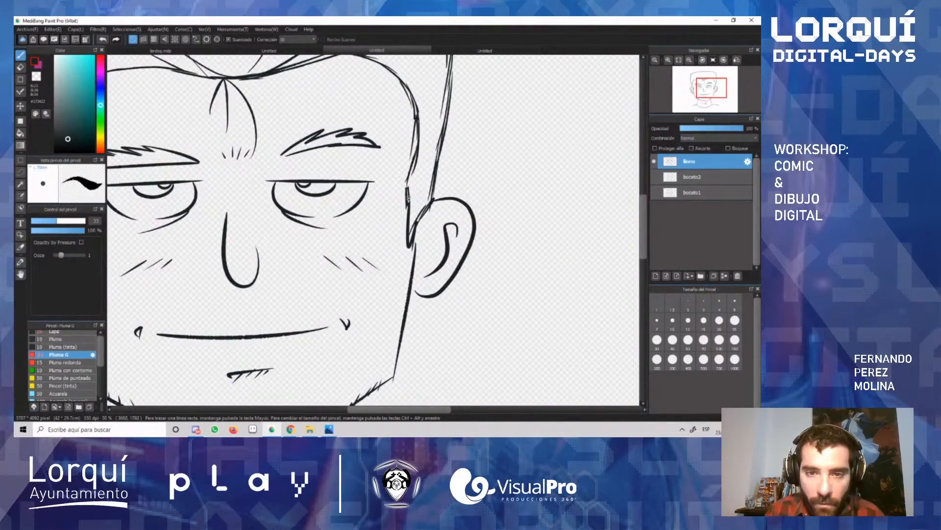
{"action": "scroll", "coordinate": [401, 168], "scroll_direction": "down", "scroll_amount": 4}
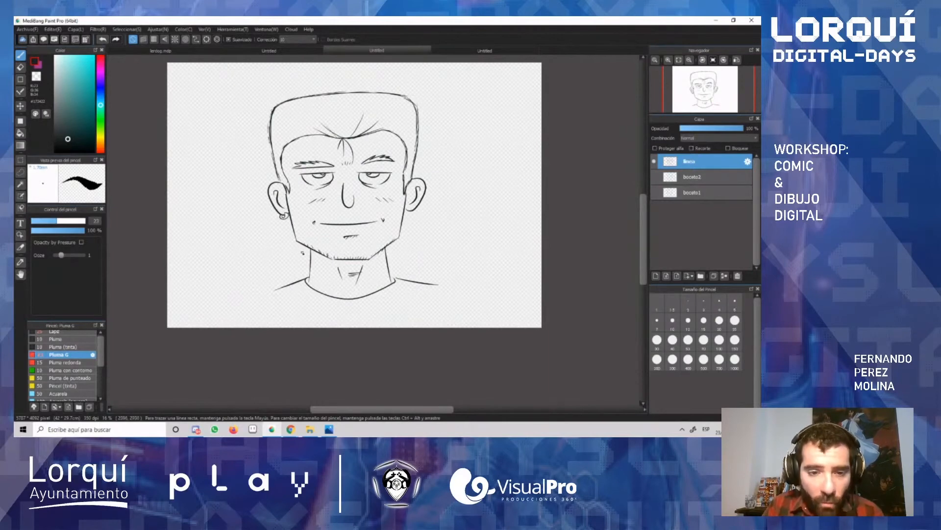
Step: Examine the gap in the jaw outline at the left corner of the chin, up close and at full-drawing view
{"action": "scroll", "coordinate": [302, 253], "scroll_direction": "up", "scroll_amount": 3}
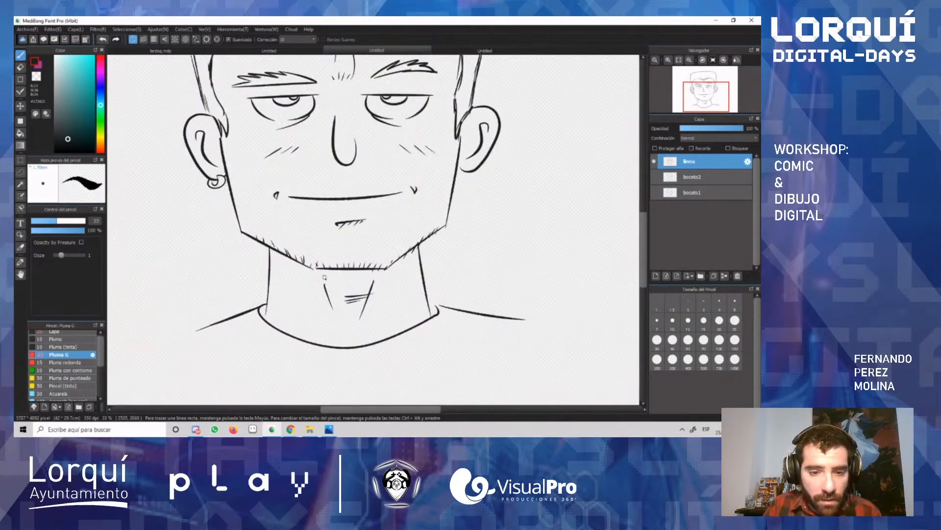
{"action": "scroll", "coordinate": [324, 277], "scroll_direction": "up", "scroll_amount": 3}
{"action": "scroll", "coordinate": [317, 272], "scroll_direction": "down", "scroll_amount": 3}
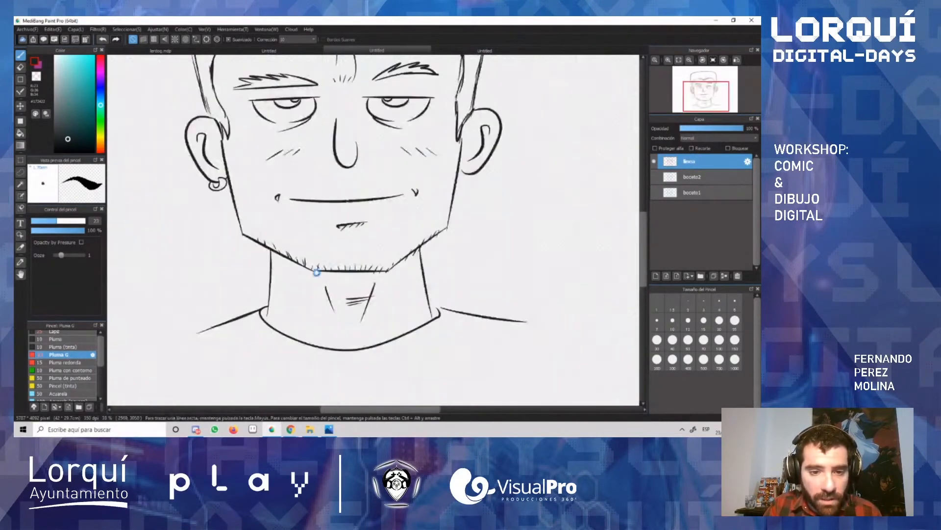
{"action": "scroll", "coordinate": [317, 273], "scroll_direction": "down", "scroll_amount": 2}
{"action": "scroll", "coordinate": [319, 276], "scroll_direction": "up", "scroll_amount": 4}
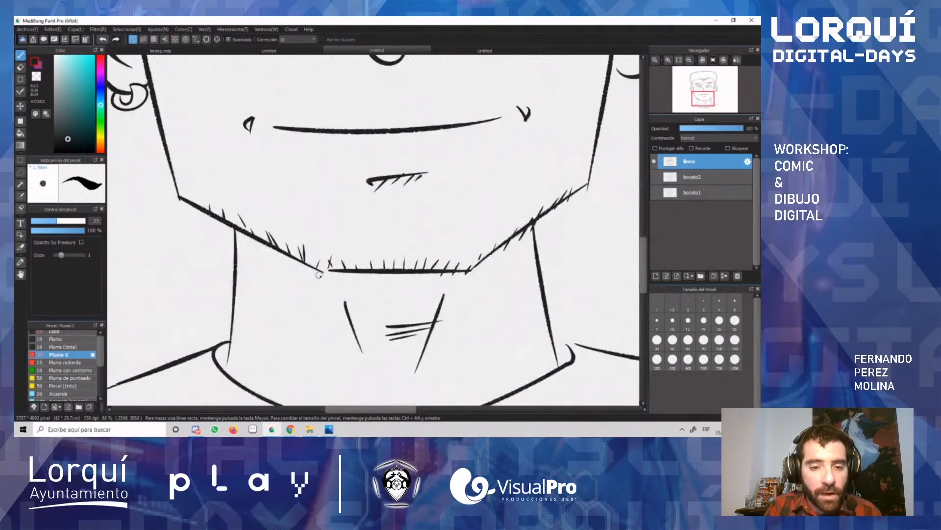
{"action": "scroll", "coordinate": [318, 275], "scroll_direction": "down", "scroll_amount": 5}
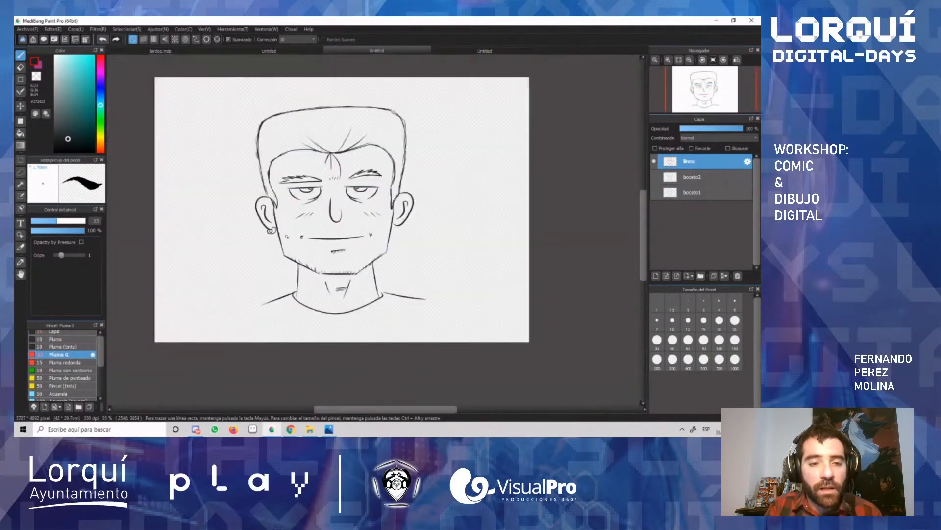
{"action": "scroll", "coordinate": [299, 272], "scroll_direction": "down", "scroll_amount": 2}
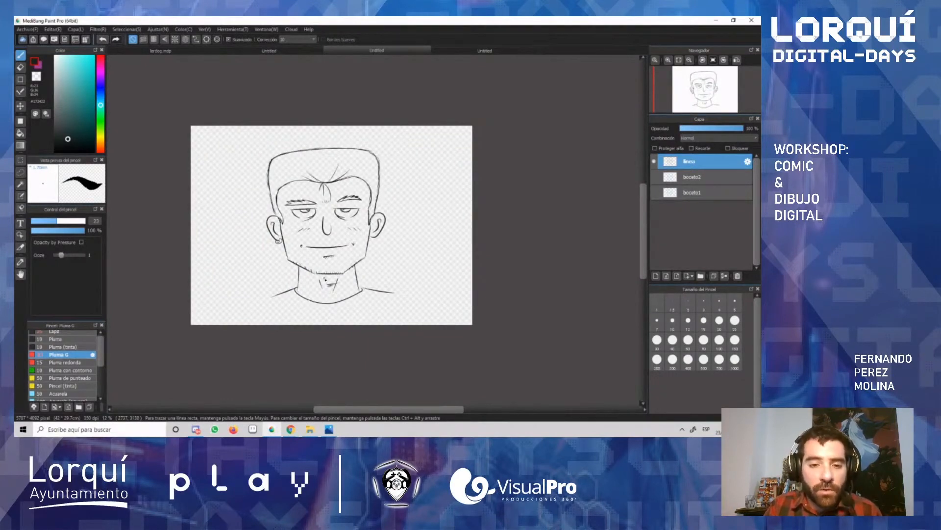
{"action": "scroll", "coordinate": [317, 277], "scroll_direction": "up", "scroll_amount": 2}
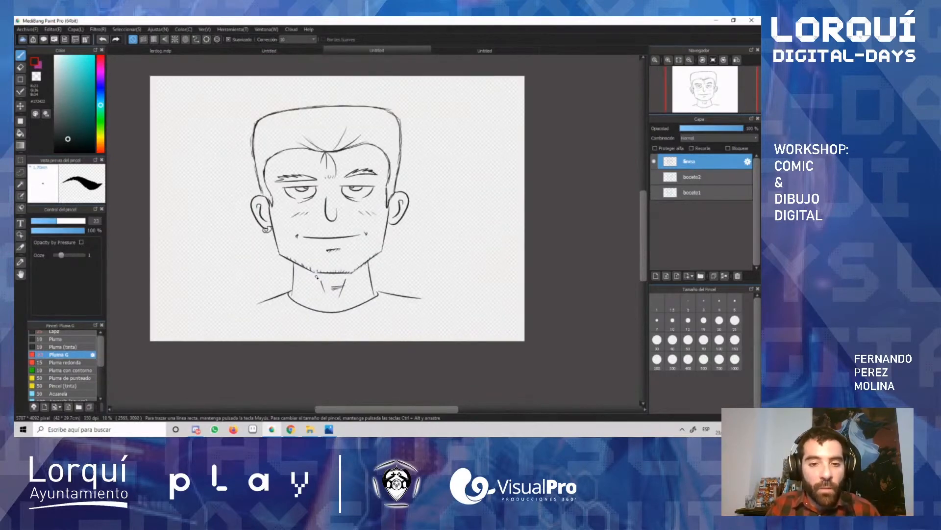
{"action": "scroll", "coordinate": [317, 276], "scroll_direction": "up", "scroll_amount": 2}
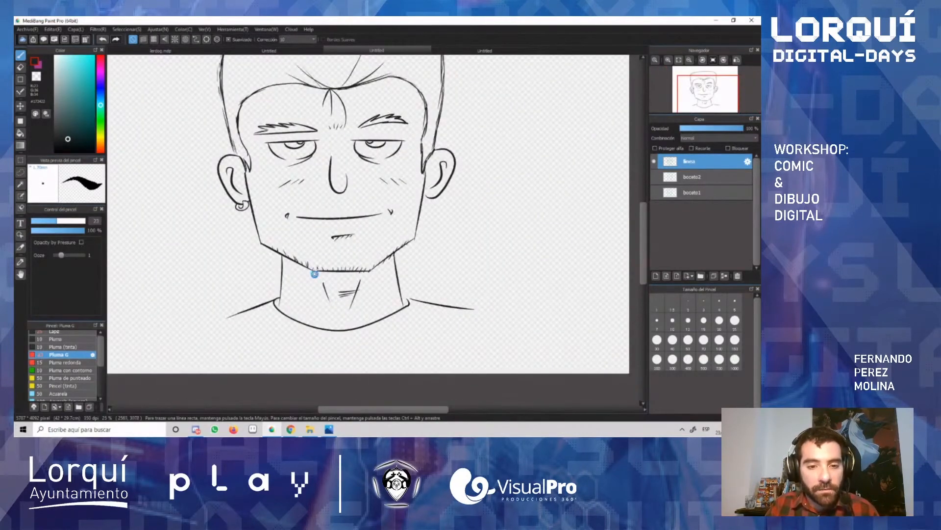
{"action": "scroll", "coordinate": [318, 278], "scroll_direction": "up", "scroll_amount": 4}
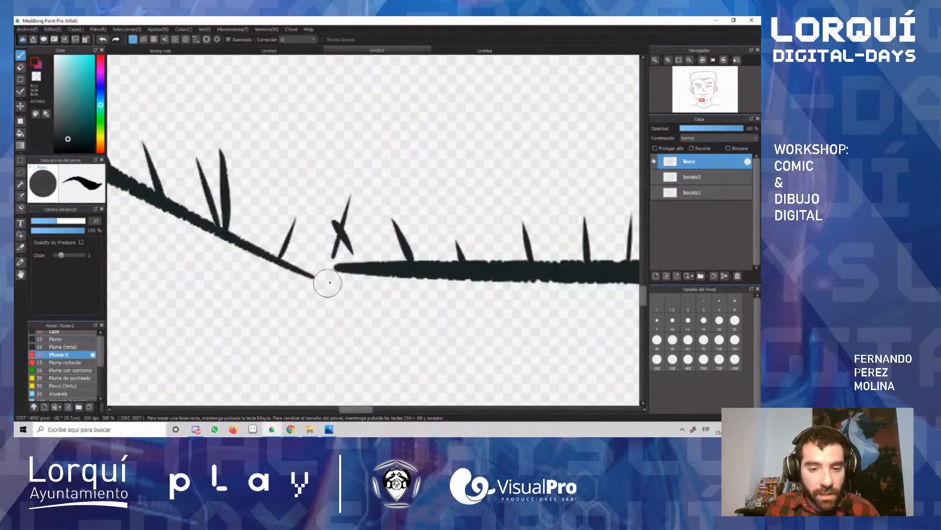
{"action": "scroll", "coordinate": [325, 289], "scroll_direction": "down", "scroll_amount": 4}
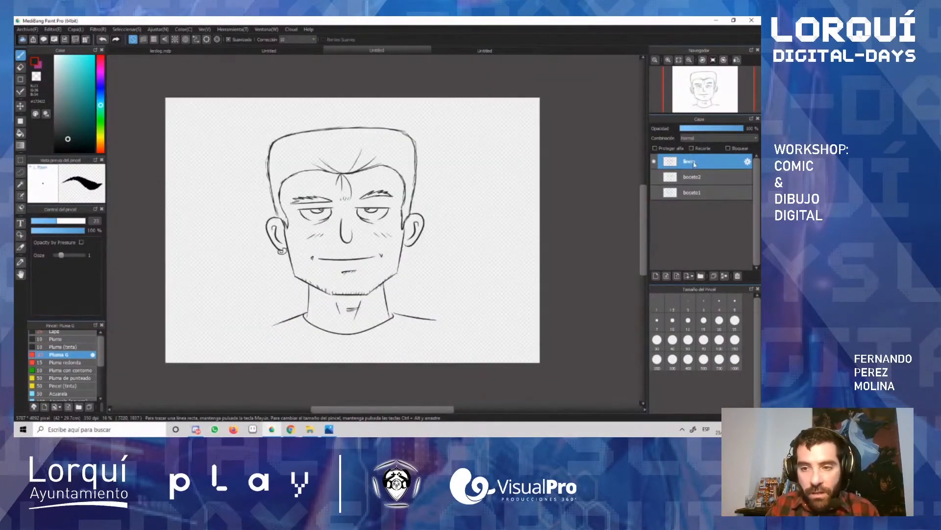
Step: Add a new layer, place it directly below the linea layer and rename it "color cara"
{"action": "left_click", "coordinate": [656, 275]}
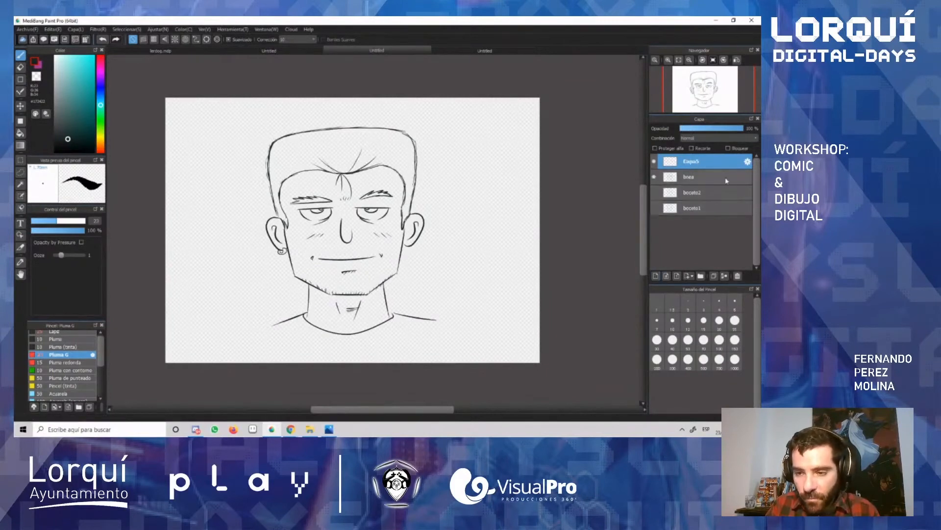
{"action": "left_click_drag", "start_coordinate": [708, 167], "coordinate": [702, 183]}
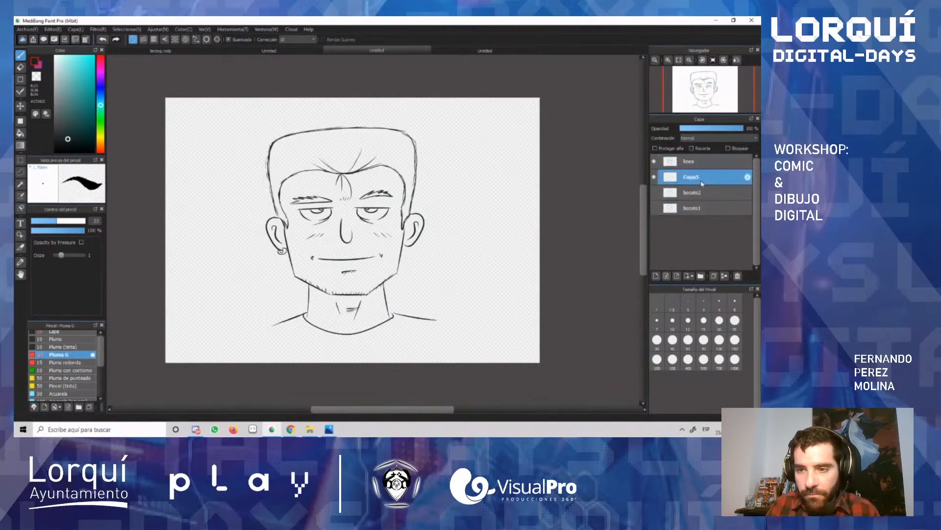
{"action": "double_click", "coordinate": [695, 181]}
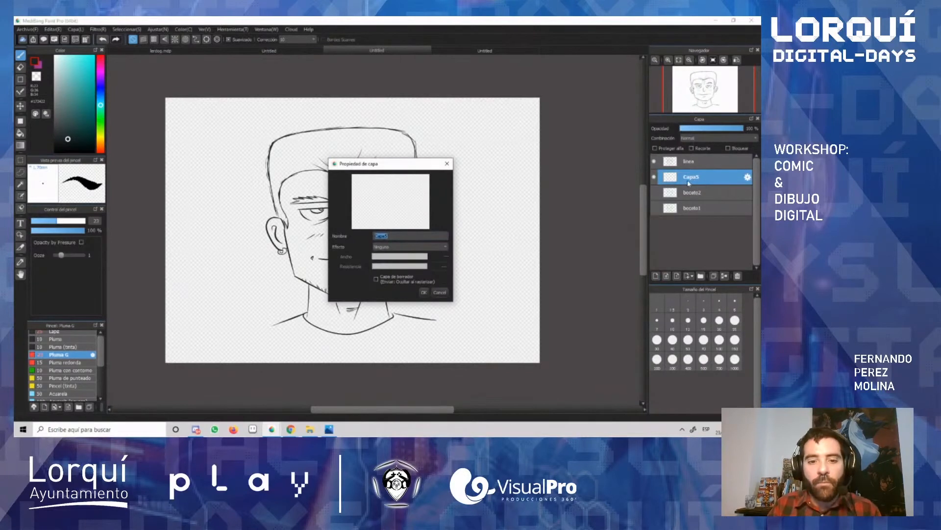
{"action": "type", "text": "solor cara"}
{"action": "key", "text": "Return"}
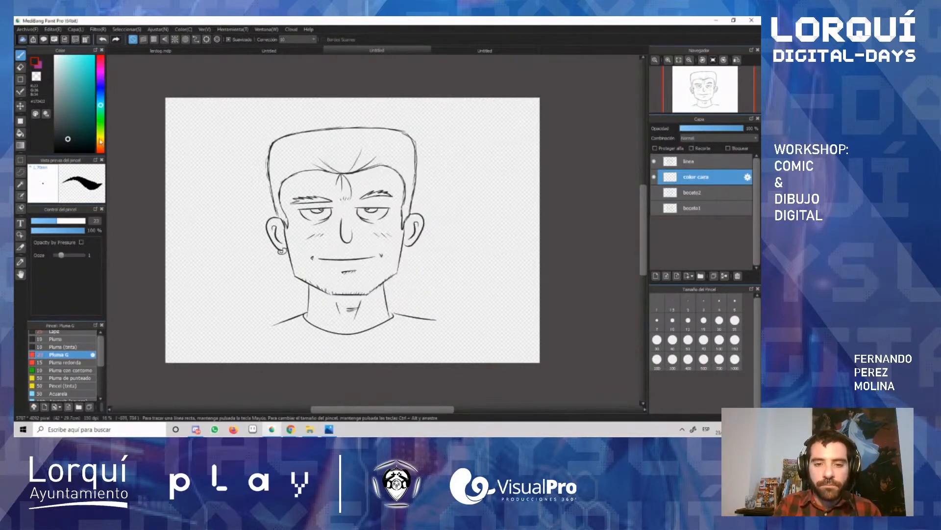
Step: Choose a light orange skin tone as the foreground colour
{"action": "left_click_drag", "start_coordinate": [100, 141], "coordinate": [101, 146]}
{"action": "left_click_drag", "start_coordinate": [76, 72], "coordinate": [74, 68]}
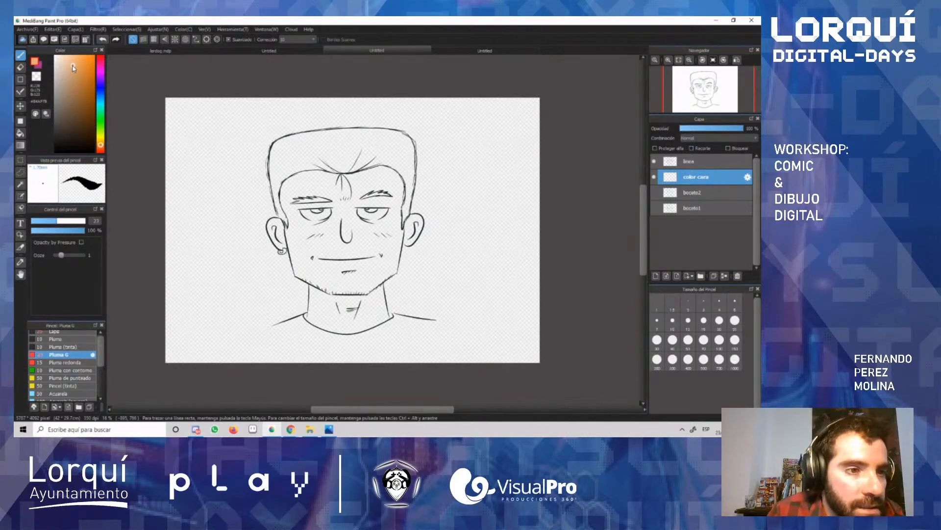
{"action": "mouse_move", "coordinate": [73, 66]}
{"action": "left_mouse_down"}
{"action": "mouse_move", "coordinate": [65, 66]}
{"action": "mouse_move", "coordinate": [75, 69]}
{"action": "left_mouse_up"}
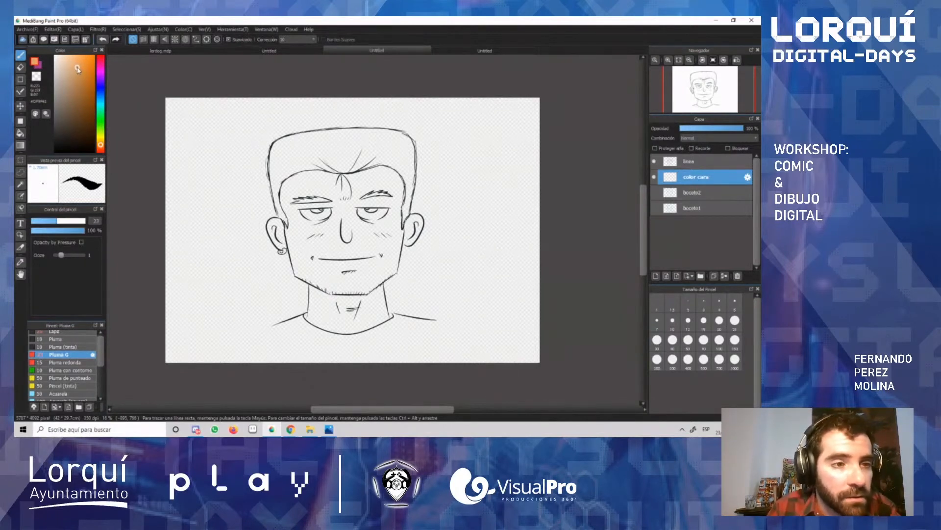
{"action": "left_click_drag", "start_coordinate": [77, 69], "coordinate": [85, 70]}
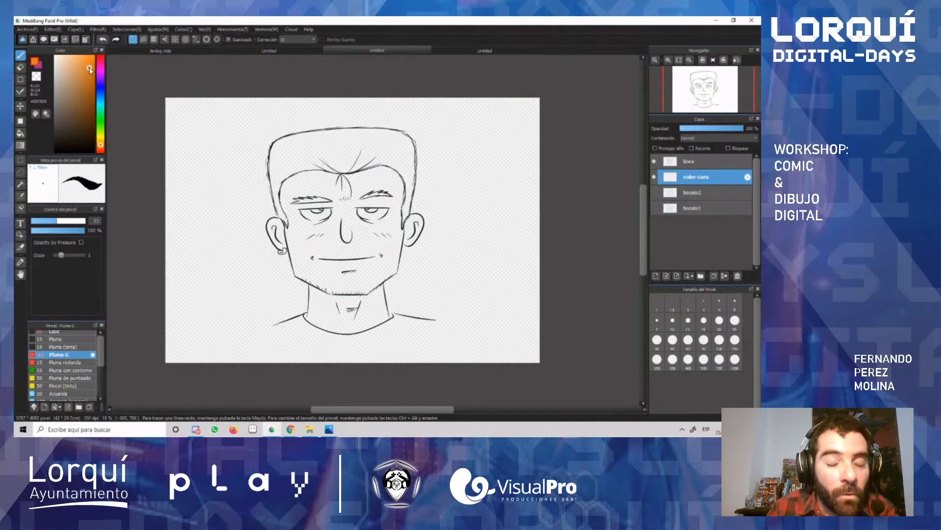
{"action": "left_click_drag", "start_coordinate": [89, 70], "coordinate": [76, 69]}
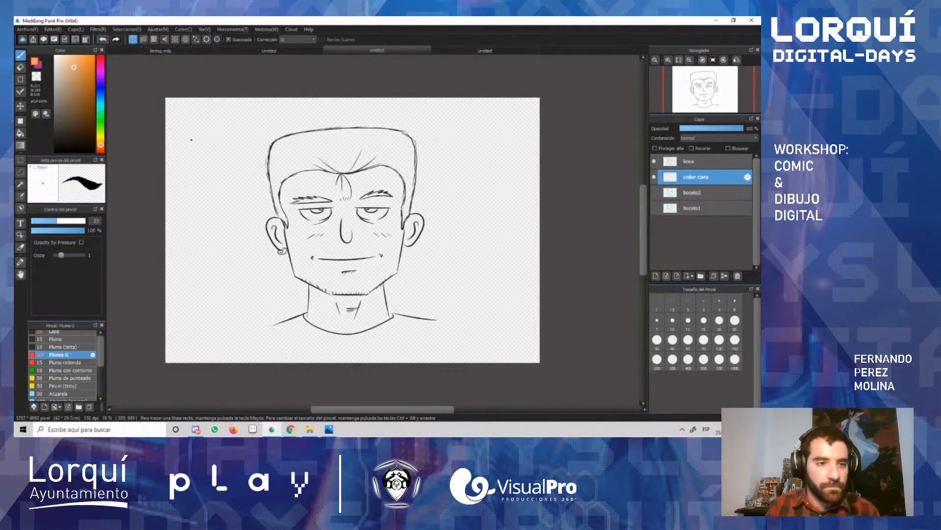
Step: Try a bucket fill of the face with the skin tone, undo it, and fill the left ear instead
{"action": "key", "text": "g"}
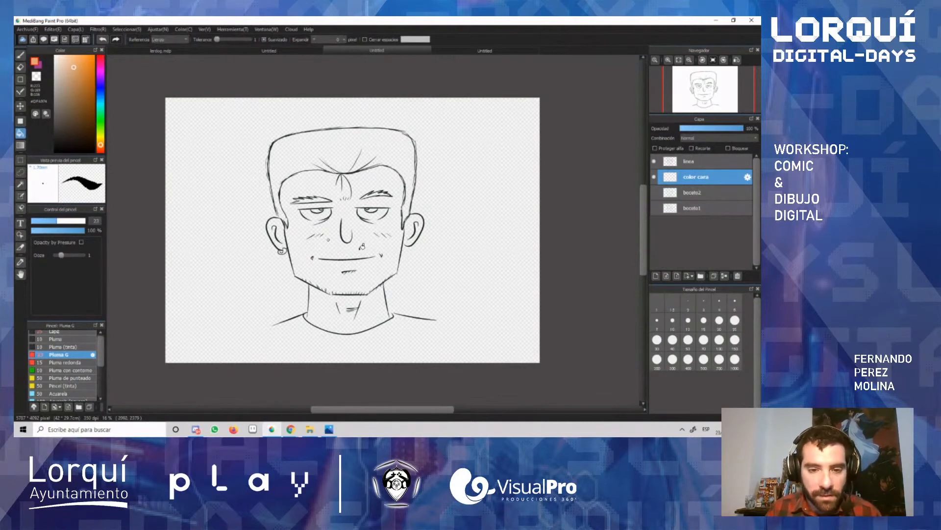
{"action": "left_click", "coordinate": [371, 244]}
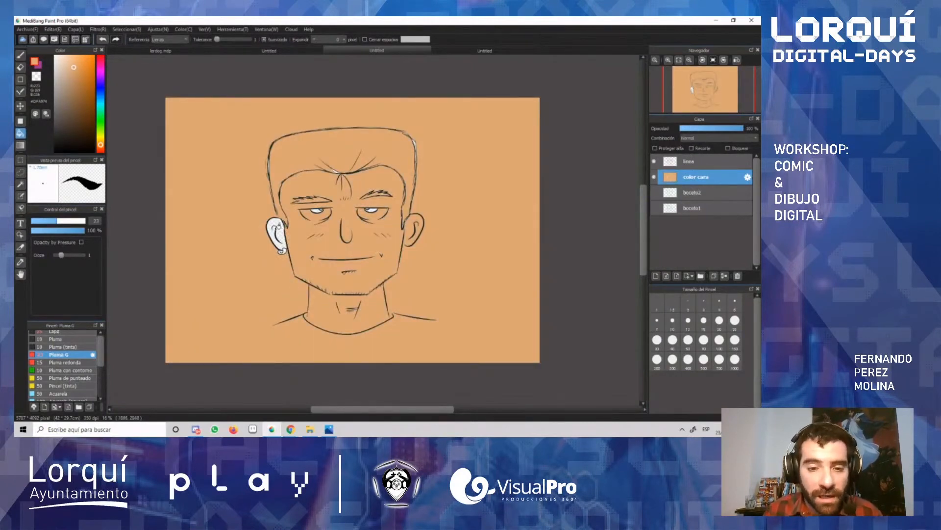
{"action": "key", "text": "ctrl+z"}
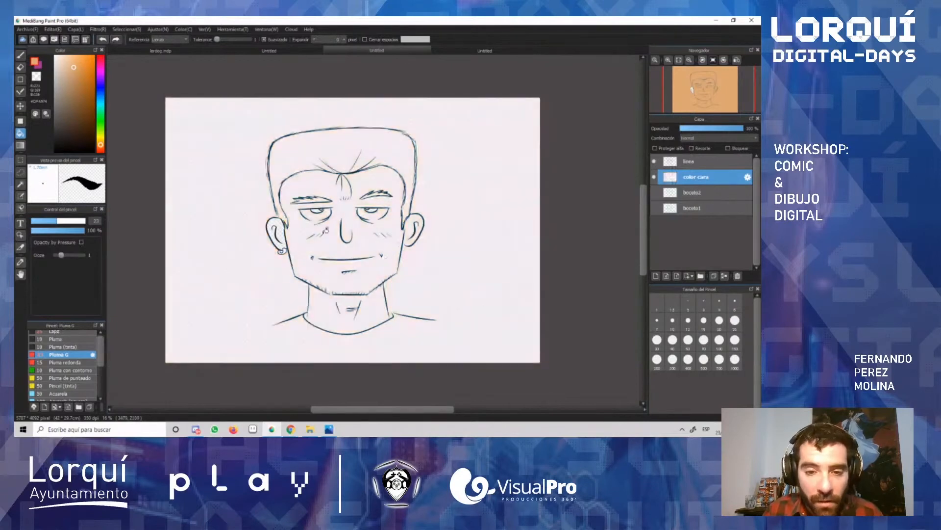
{"action": "left_click", "coordinate": [283, 230]}
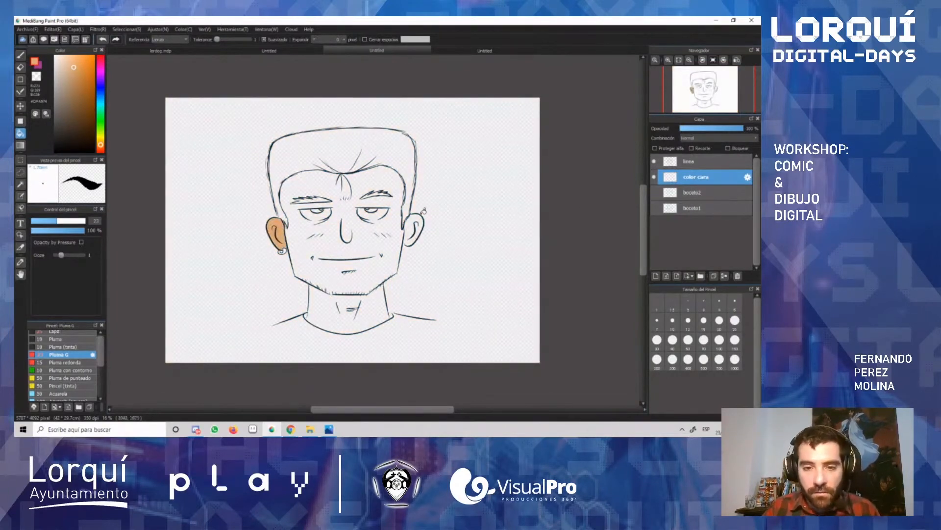
Step: Close the gap at the right earlobe with a dab of skin tone, and bucket-fill the right ear, face and neck
{"action": "scroll", "coordinate": [412, 228], "scroll_direction": "up", "scroll_amount": 4}
{"action": "scroll", "coordinate": [414, 231], "scroll_direction": "down", "scroll_amount": 1}
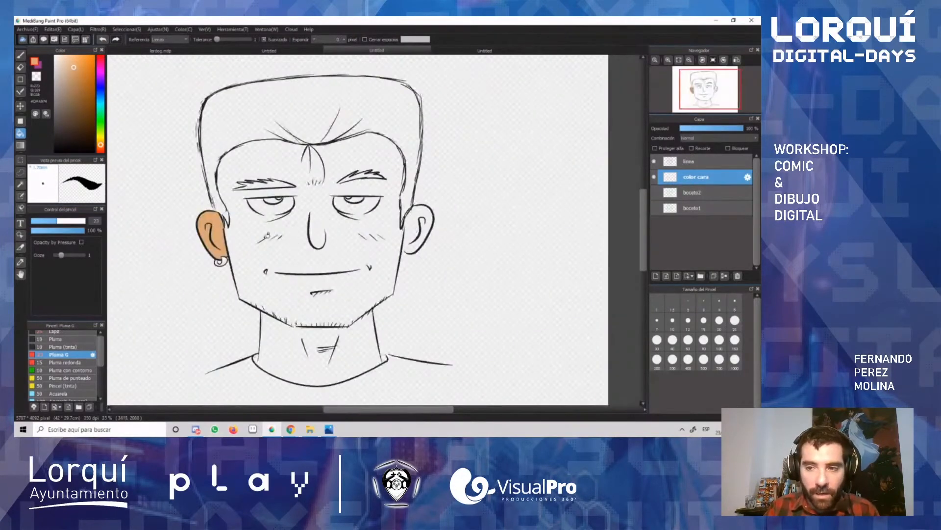
{"action": "scroll", "coordinate": [329, 236], "scroll_direction": "up", "scroll_amount": 2}
{"action": "key", "text": "b"}
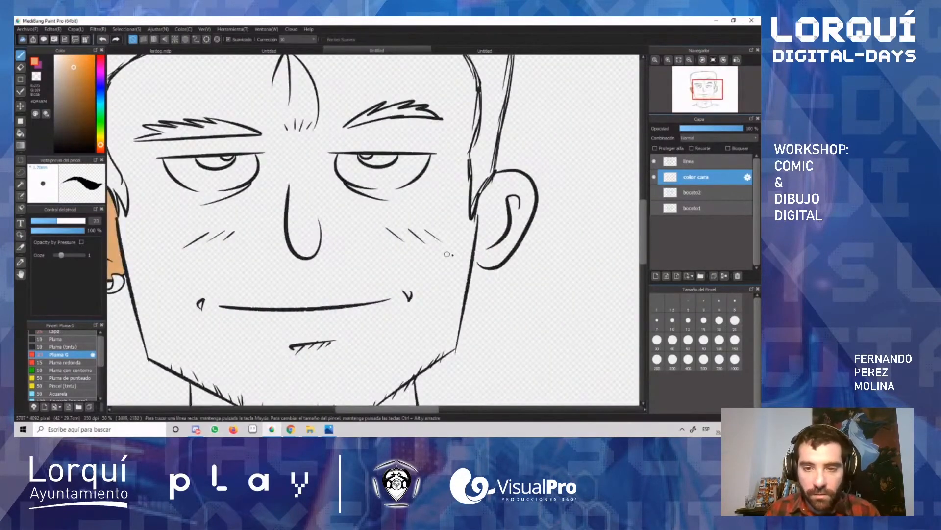
{"action": "left_click_drag", "start_coordinate": [479, 259], "coordinate": [481, 256]}
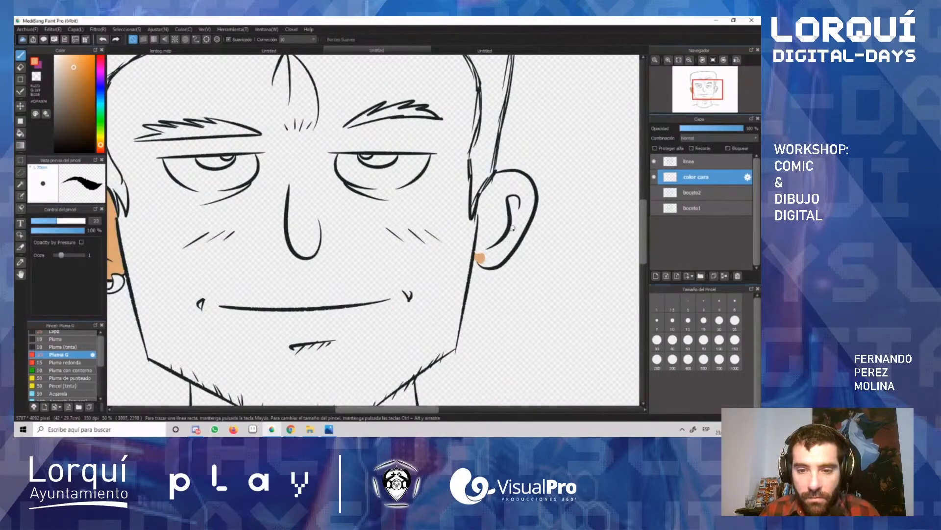
{"action": "key", "text": "g"}
{"action": "left_click", "coordinate": [504, 223]}
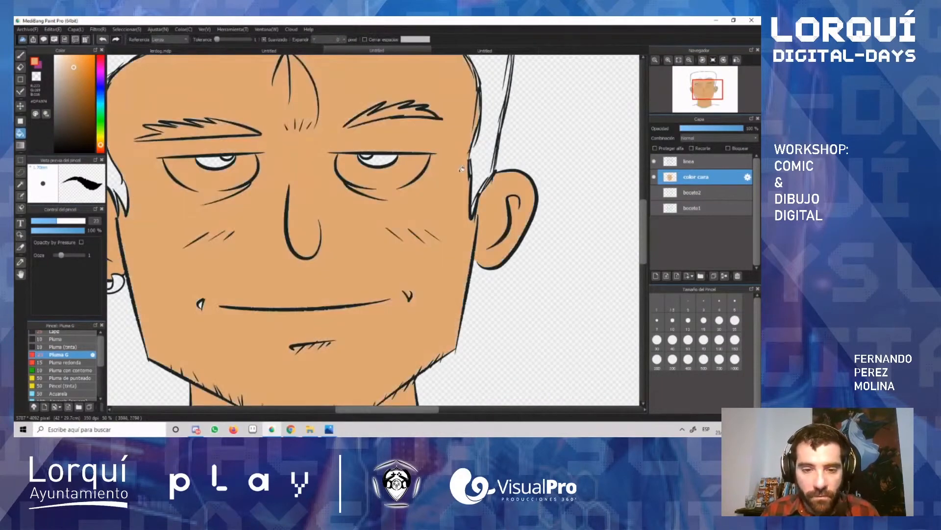
Step: Examine the bucket-filled skin areas of the face, ears and neck for gaps, up close and as a whole
{"action": "scroll", "coordinate": [462, 169], "scroll_direction": "down", "scroll_amount": 1}
{"action": "scroll", "coordinate": [459, 181], "scroll_direction": "up", "scroll_amount": 1}
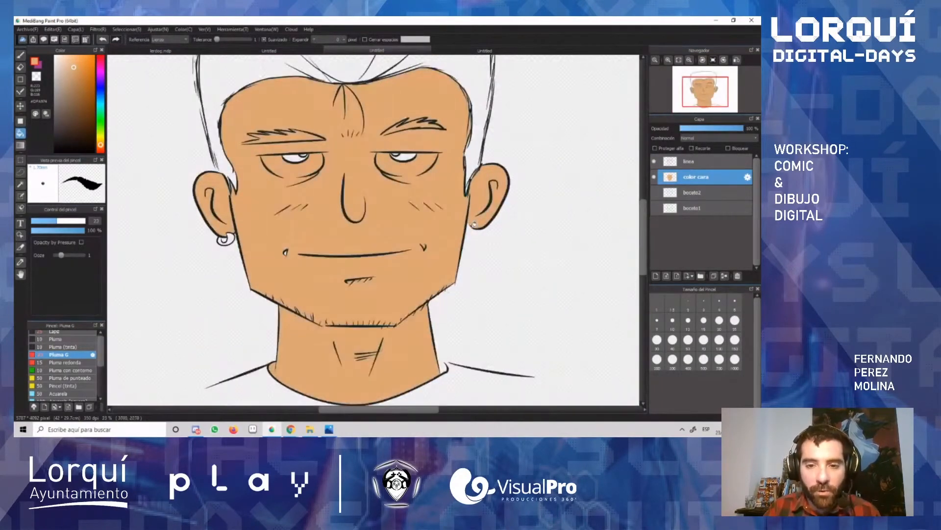
{"action": "scroll", "coordinate": [474, 224], "scroll_direction": "down", "scroll_amount": 1}
{"action": "scroll", "coordinate": [427, 229], "scroll_direction": "down", "scroll_amount": 2}
{"action": "scroll", "coordinate": [427, 230], "scroll_direction": "up", "scroll_amount": 1}
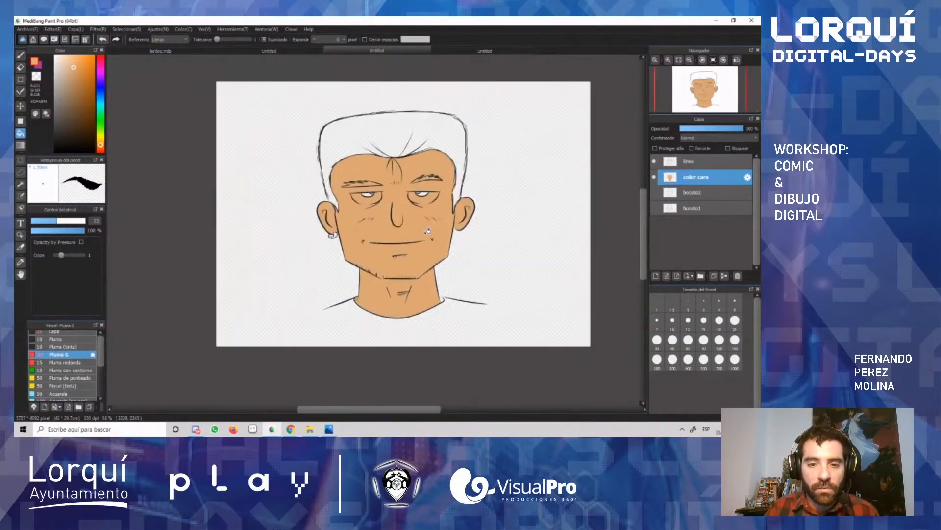
{"action": "scroll", "coordinate": [428, 229], "scroll_direction": "down", "scroll_amount": 2}
{"action": "scroll", "coordinate": [427, 231], "scroll_direction": "up", "scroll_amount": 1}
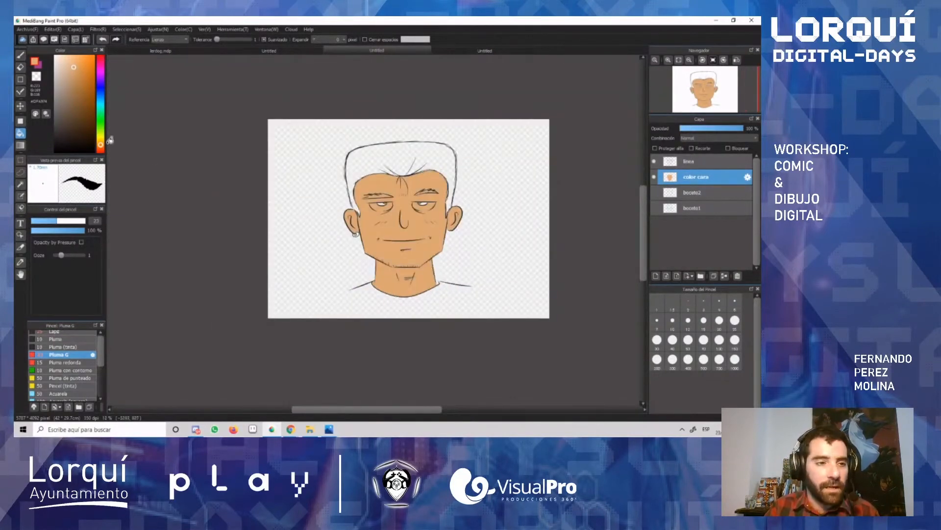
{"action": "left_click", "coordinate": [21, 133]}
{"action": "scroll", "coordinate": [448, 228], "scroll_direction": "up", "scroll_amount": 3}
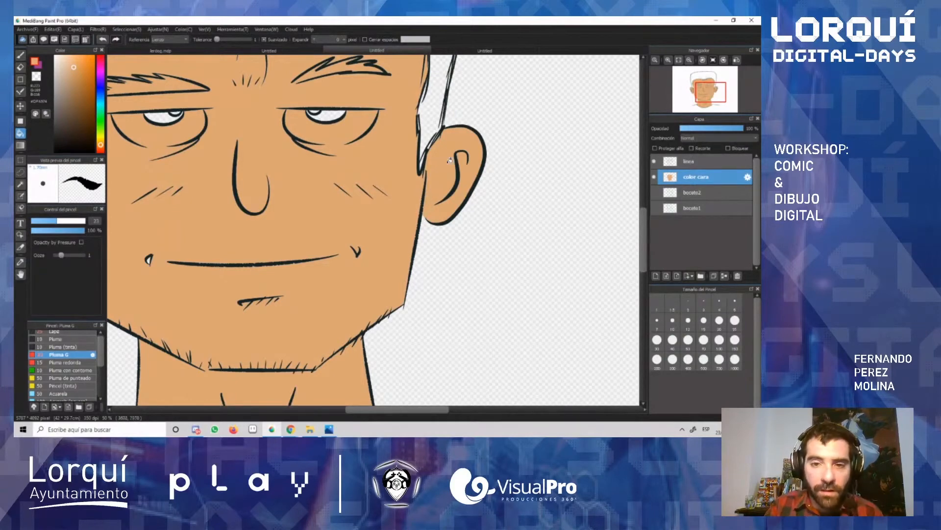
{"action": "scroll", "coordinate": [317, 324], "scroll_direction": "up", "scroll_amount": 2}
{"action": "scroll", "coordinate": [317, 325], "scroll_direction": "down", "scroll_amount": 4}
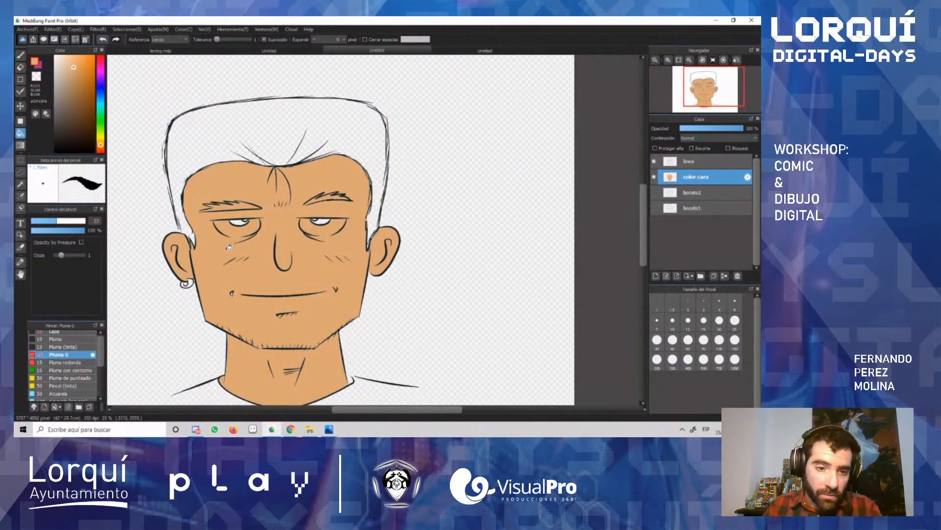
{"action": "scroll", "coordinate": [229, 246], "scroll_direction": "up", "scroll_amount": 1}
{"action": "scroll", "coordinate": [267, 247], "scroll_direction": "down", "scroll_amount": 3}
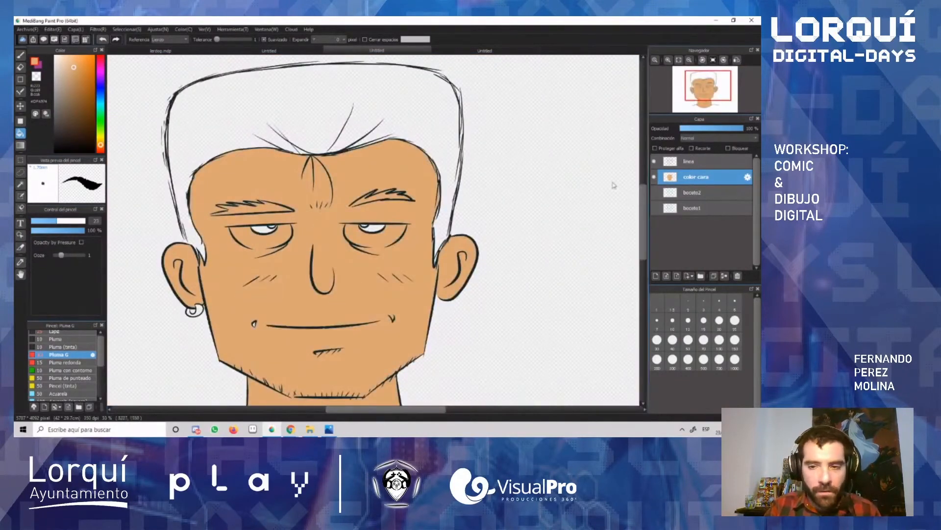
Step: Choose a pale off-white and brush it over the inner corner of the right eye
{"action": "scroll", "coordinate": [354, 229], "scroll_direction": "up", "scroll_amount": 2}
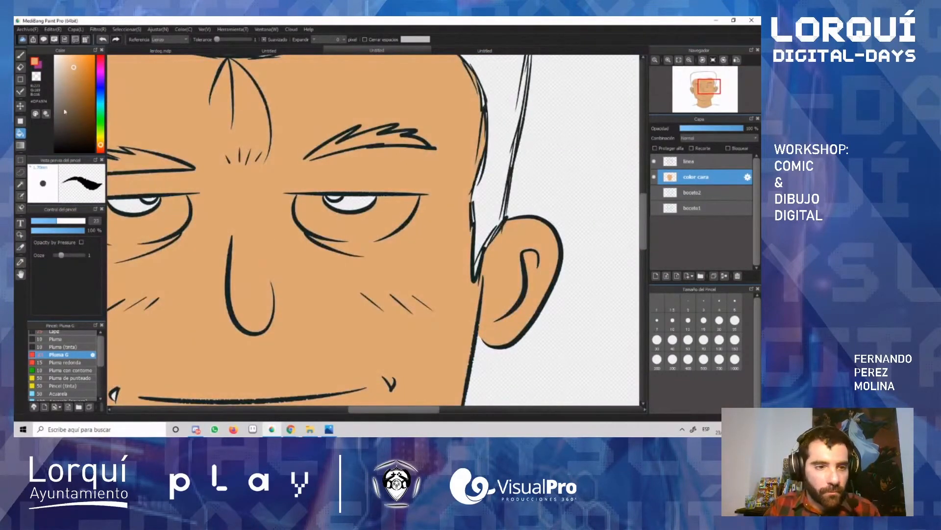
{"action": "left_click", "coordinate": [58, 63]}
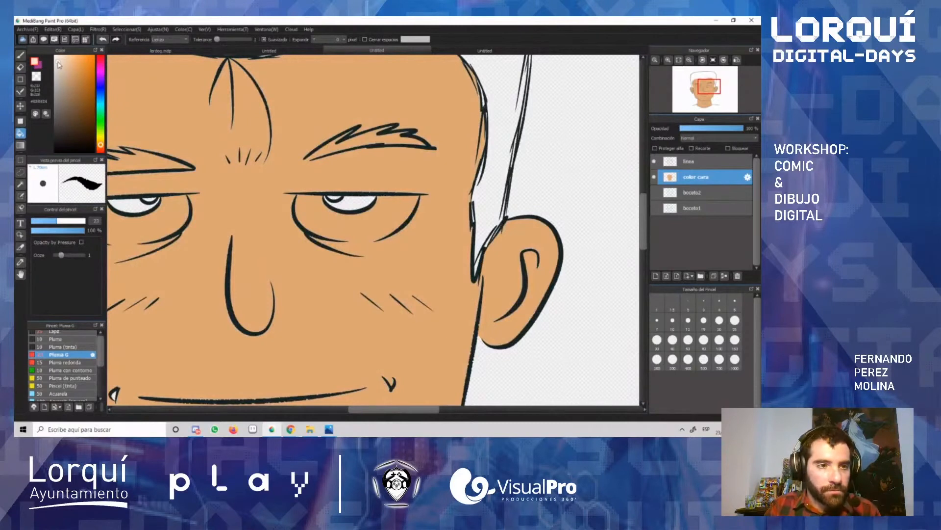
{"action": "left_click", "coordinate": [20, 56]}
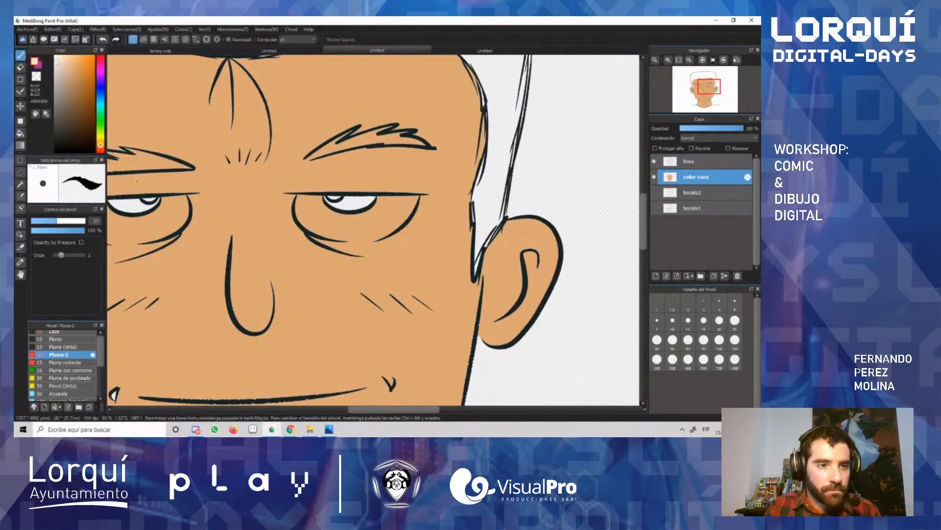
{"action": "mouse_move", "coordinate": [309, 210]}
{"action": "left_mouse_down"}
{"action": "mouse_move", "coordinate": [320, 199]}
{"action": "mouse_move", "coordinate": [304, 197]}
{"action": "mouse_move", "coordinate": [299, 216]}
{"action": "mouse_move", "coordinate": [315, 226]}
{"action": "mouse_move", "coordinate": [306, 198]}
{"action": "mouse_move", "coordinate": [309, 206]}
{"action": "left_mouse_up"}
Step: Lasso the rest of the right eye's white, bucket-fill it off-white, deselect, and brush in the remaining skin-coloured rim
{"action": "key", "text": "l"}
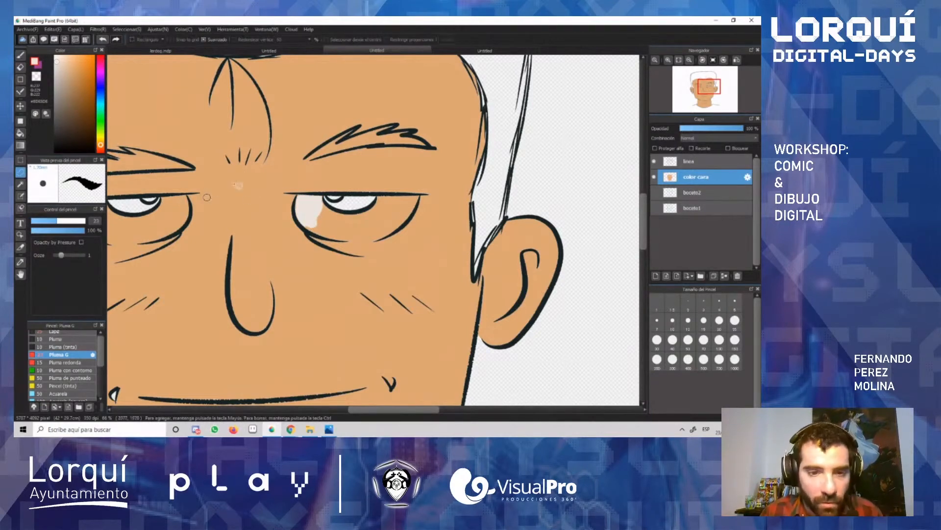
{"action": "mouse_move", "coordinate": [329, 202]}
{"action": "left_mouse_down"}
{"action": "mouse_move", "coordinate": [362, 214]}
{"action": "mouse_move", "coordinate": [419, 198]}
{"action": "mouse_move", "coordinate": [393, 234]}
{"action": "mouse_move", "coordinate": [352, 241]}
{"action": "mouse_move", "coordinate": [301, 224]}
{"action": "mouse_move", "coordinate": [316, 197]}
{"action": "left_mouse_up"}
{"action": "key", "text": "ctrl+z"}
{"action": "key", "text": "g"}
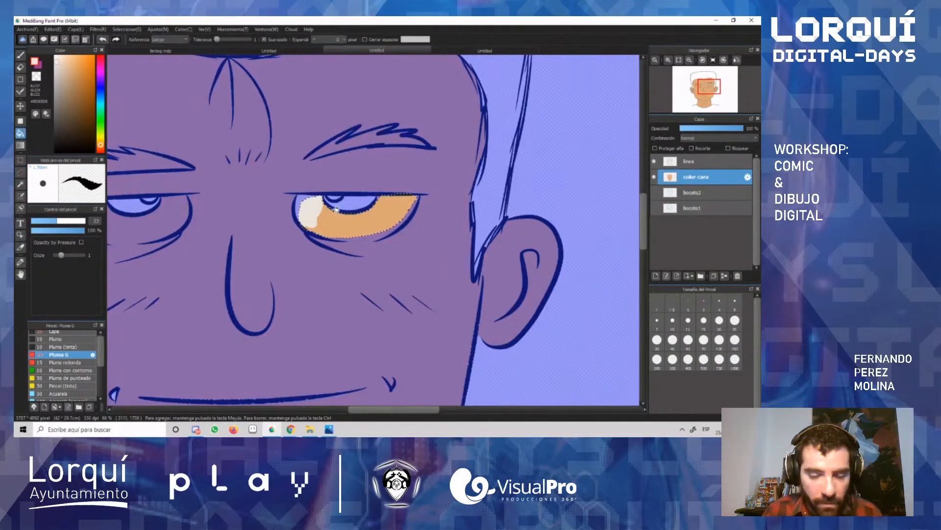
{"action": "left_click", "coordinate": [338, 209]}
{"action": "key", "text": "ctrl+d"}
{"action": "key", "text": "b"}
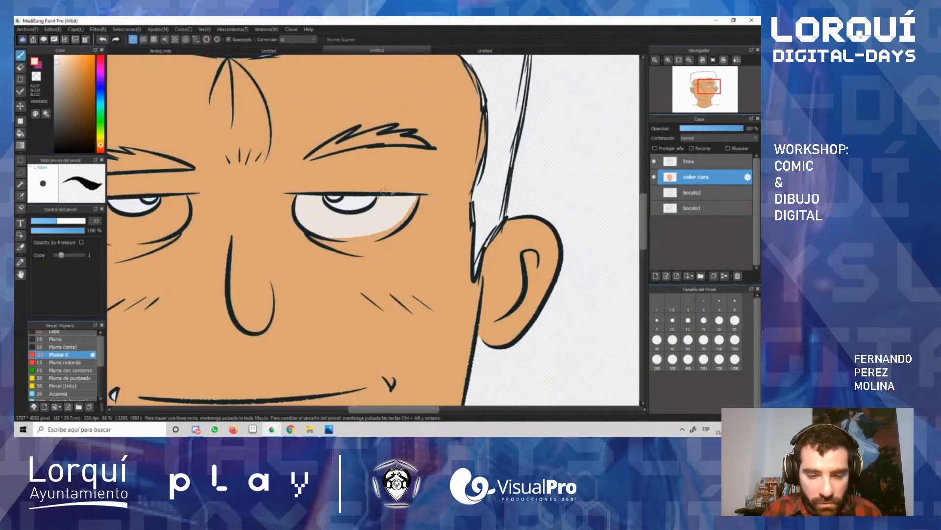
{"action": "mouse_move", "coordinate": [413, 201]}
{"action": "left_mouse_down"}
{"action": "mouse_move", "coordinate": [386, 230]}
{"action": "mouse_move", "coordinate": [330, 235]}
{"action": "mouse_move", "coordinate": [391, 230]}
{"action": "mouse_move", "coordinate": [332, 237]}
{"action": "mouse_move", "coordinate": [375, 236]}
{"action": "left_mouse_up"}
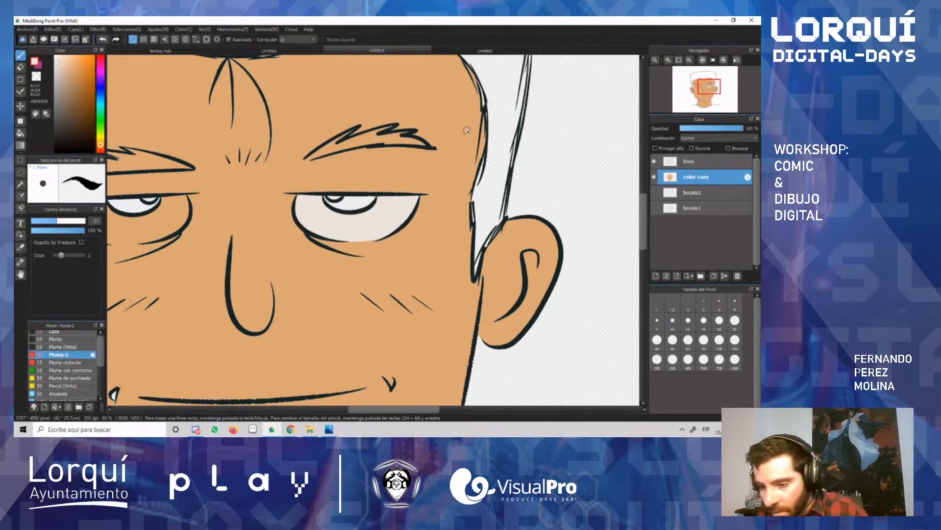
Step: Paint the white of the left eye with the same off-white, up to the inked outline
{"action": "scroll", "coordinate": [328, 222], "scroll_direction": "down", "scroll_amount": 3}
{"action": "scroll", "coordinate": [179, 244], "scroll_direction": "down", "scroll_amount": 2}
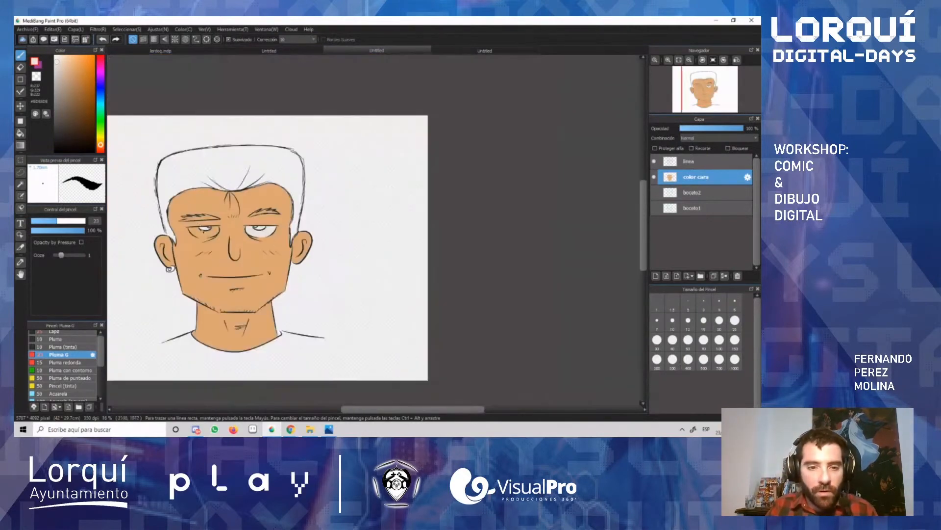
{"action": "scroll", "coordinate": [177, 245], "scroll_direction": "up", "scroll_amount": 4}
{"action": "scroll", "coordinate": [214, 226], "scroll_direction": "up", "scroll_amount": 1}
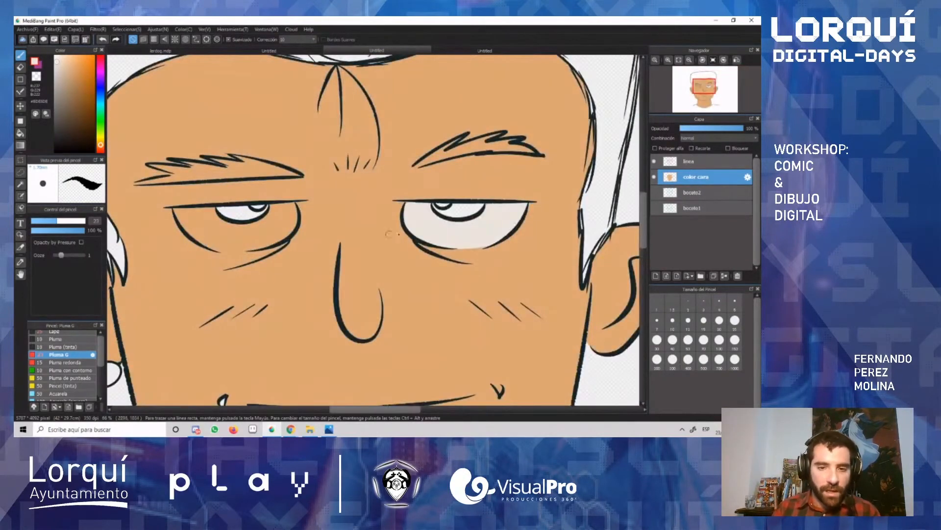
{"action": "scroll", "coordinate": [127, 189], "scroll_direction": "up", "scroll_amount": 1}
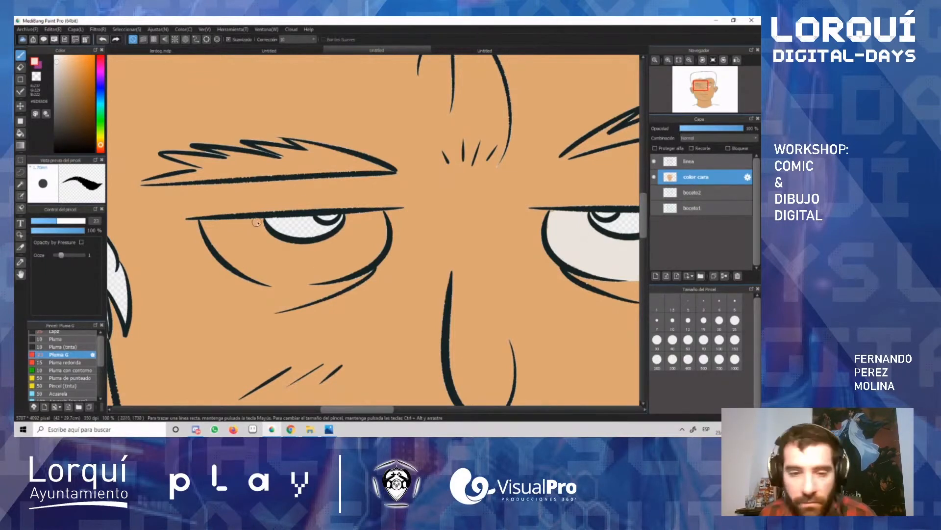
{"action": "mouse_move", "coordinate": [260, 223]}
{"action": "left_mouse_down"}
{"action": "mouse_move", "coordinate": [202, 223]}
{"action": "mouse_move", "coordinate": [255, 225]}
{"action": "mouse_move", "coordinate": [293, 244]}
{"action": "mouse_move", "coordinate": [343, 238]}
{"action": "mouse_move", "coordinate": [350, 221]}
{"action": "mouse_move", "coordinate": [319, 247]}
{"action": "mouse_move", "coordinate": [349, 221]}
{"action": "mouse_move", "coordinate": [380, 214]}
{"action": "mouse_move", "coordinate": [378, 245]}
{"action": "mouse_move", "coordinate": [381, 217]}
{"action": "mouse_move", "coordinate": [372, 250]}
{"action": "mouse_move", "coordinate": [353, 263]}
{"action": "mouse_move", "coordinate": [382, 245]}
{"action": "mouse_move", "coordinate": [341, 273]}
{"action": "mouse_move", "coordinate": [356, 268]}
{"action": "mouse_move", "coordinate": [315, 277]}
{"action": "mouse_move", "coordinate": [250, 275]}
{"action": "mouse_move", "coordinate": [207, 241]}
{"action": "mouse_move", "coordinate": [220, 230]}
{"action": "mouse_move", "coordinate": [247, 256]}
{"action": "mouse_move", "coordinate": [206, 238]}
{"action": "mouse_move", "coordinate": [275, 272]}
{"action": "mouse_move", "coordinate": [294, 258]}
{"action": "mouse_move", "coordinate": [240, 231]}
{"action": "mouse_move", "coordinate": [260, 262]}
{"action": "mouse_move", "coordinate": [291, 263]}
{"action": "mouse_move", "coordinate": [246, 266]}
{"action": "mouse_move", "coordinate": [238, 263]}
{"action": "mouse_move", "coordinate": [277, 249]}
{"action": "mouse_move", "coordinate": [344, 262]}
{"action": "mouse_move", "coordinate": [286, 270]}
{"action": "mouse_move", "coordinate": [291, 278]}
{"action": "mouse_move", "coordinate": [332, 275]}
{"action": "mouse_move", "coordinate": [324, 276]}
{"action": "mouse_move", "coordinate": [270, 280]}
{"action": "mouse_move", "coordinate": [316, 278]}
{"action": "mouse_move", "coordinate": [360, 259]}
{"action": "mouse_move", "coordinate": [348, 238]}
{"action": "left_mouse_up"}
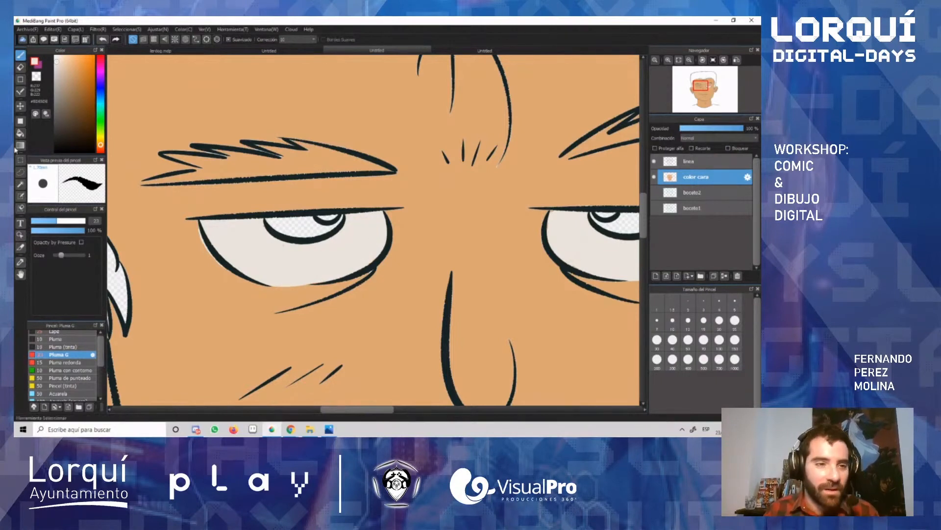
Step: Choose a light green and paint the irises of both eyes
{"action": "left_click_drag", "start_coordinate": [100, 142], "coordinate": [105, 115]}
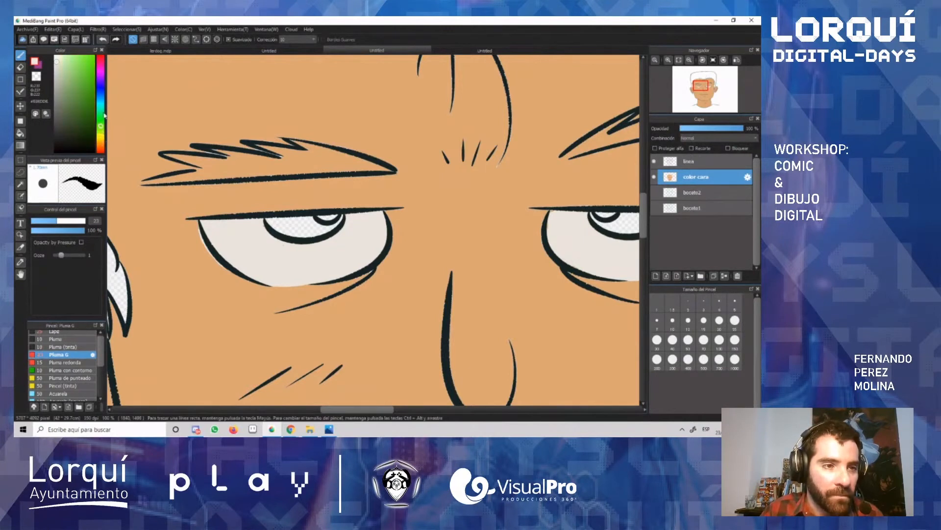
{"action": "left_click", "coordinate": [66, 73]}
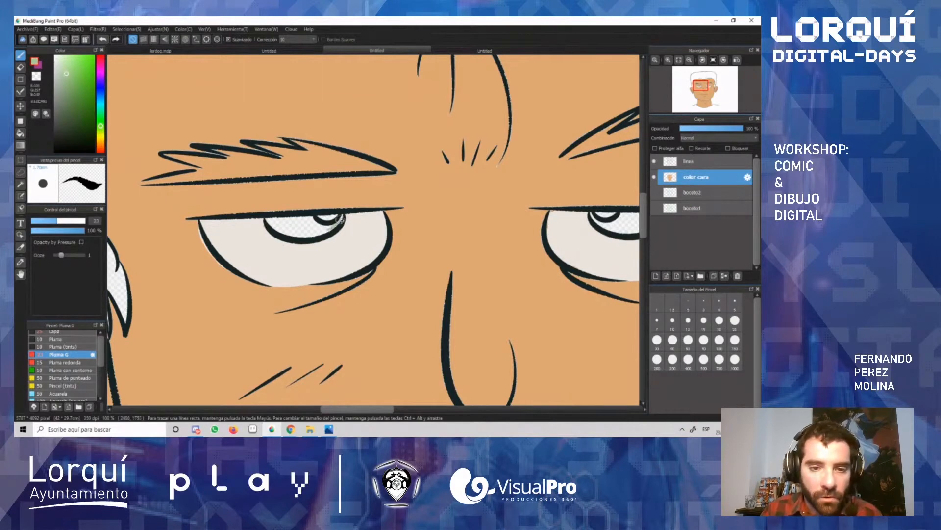
{"action": "mouse_move", "coordinate": [338, 220]}
{"action": "left_mouse_down"}
{"action": "mouse_move", "coordinate": [314, 232]}
{"action": "mouse_move", "coordinate": [292, 224]}
{"action": "mouse_move", "coordinate": [300, 236]}
{"action": "mouse_move", "coordinate": [276, 222]}
{"action": "left_mouse_up"}
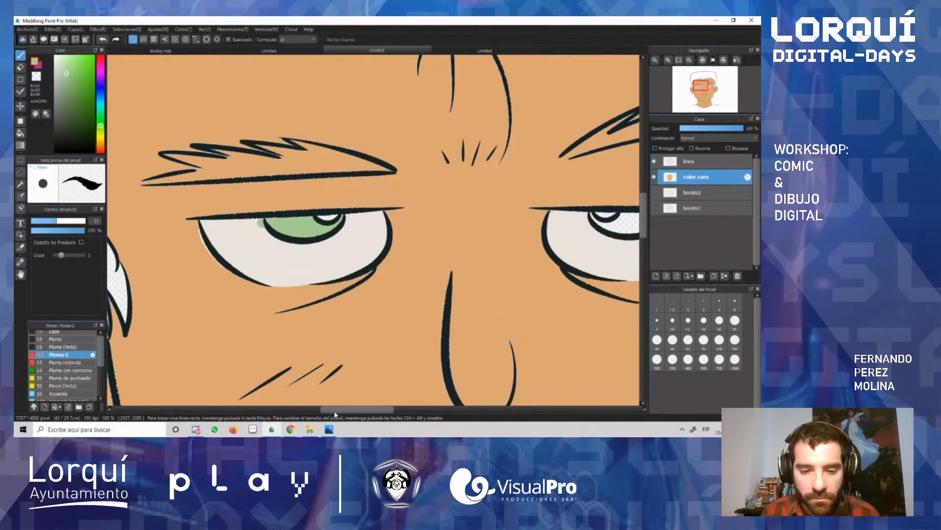
{"action": "left_click_drag", "start_coordinate": [334, 410], "coordinate": [358, 411]}
{"action": "mouse_move", "coordinate": [453, 225]}
{"action": "left_mouse_down"}
{"action": "mouse_move", "coordinate": [418, 217]}
{"action": "mouse_move", "coordinate": [450, 231]}
{"action": "mouse_move", "coordinate": [463, 220]}
{"action": "left_mouse_up"}
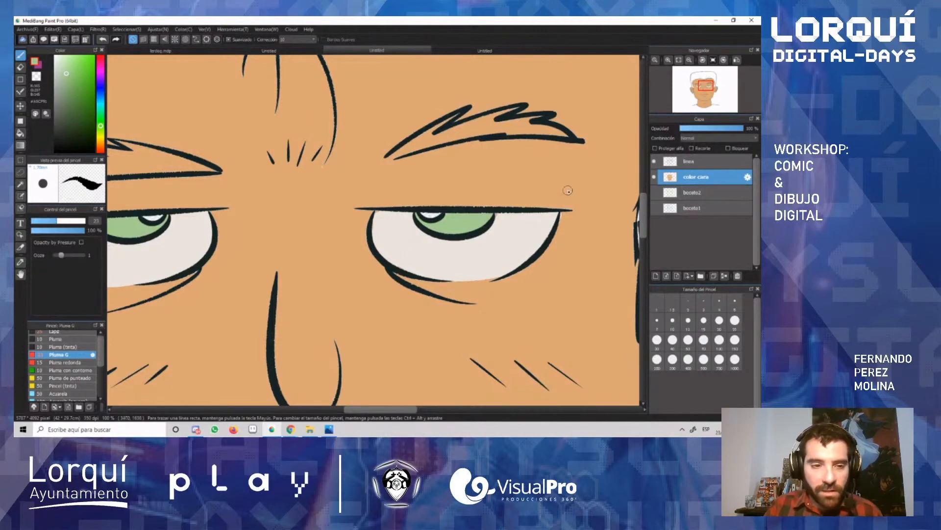
Step: Sample the skin tone from the forehead and shift its hue to yellow for the hair
{"action": "scroll", "coordinate": [367, 348], "scroll_direction": "down", "scroll_amount": 4}
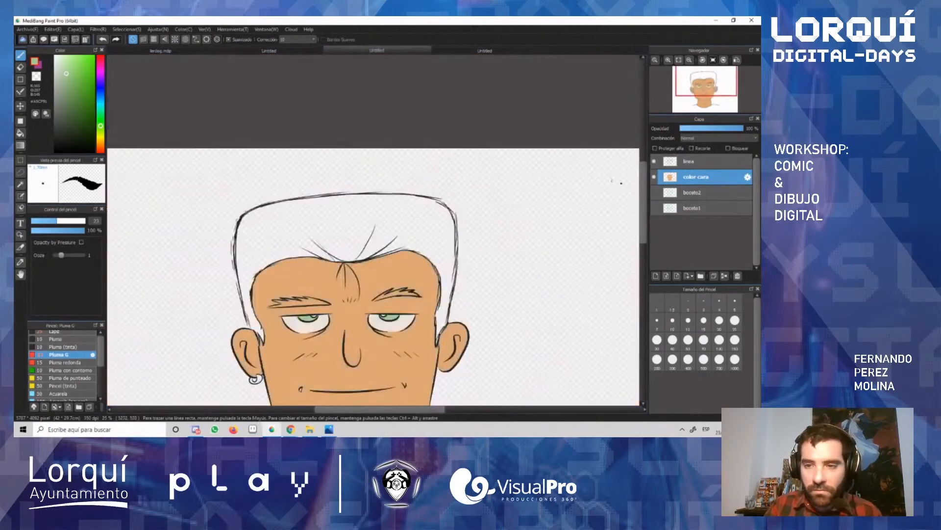
{"action": "scroll", "coordinate": [524, 188], "scroll_direction": "down", "scroll_amount": 3}
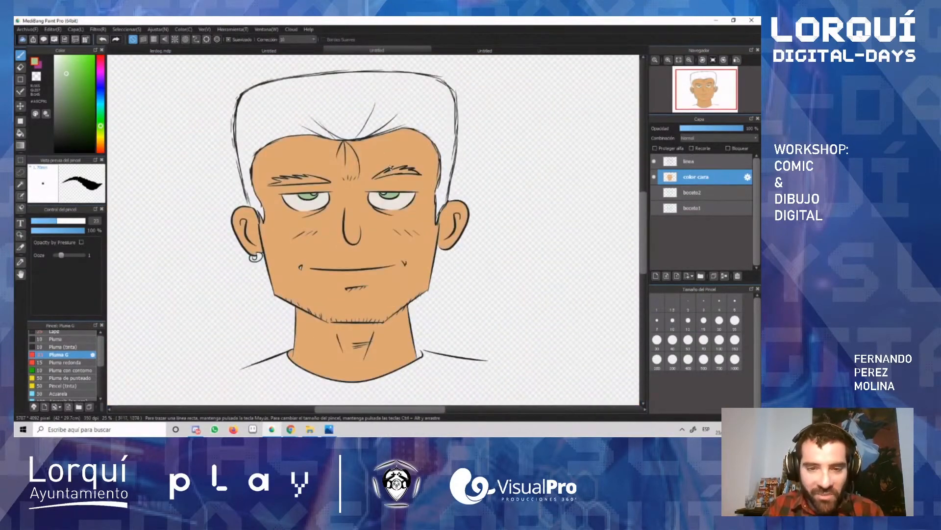
{"action": "key", "text": "i"}
{"action": "left_click", "coordinate": [384, 158]}
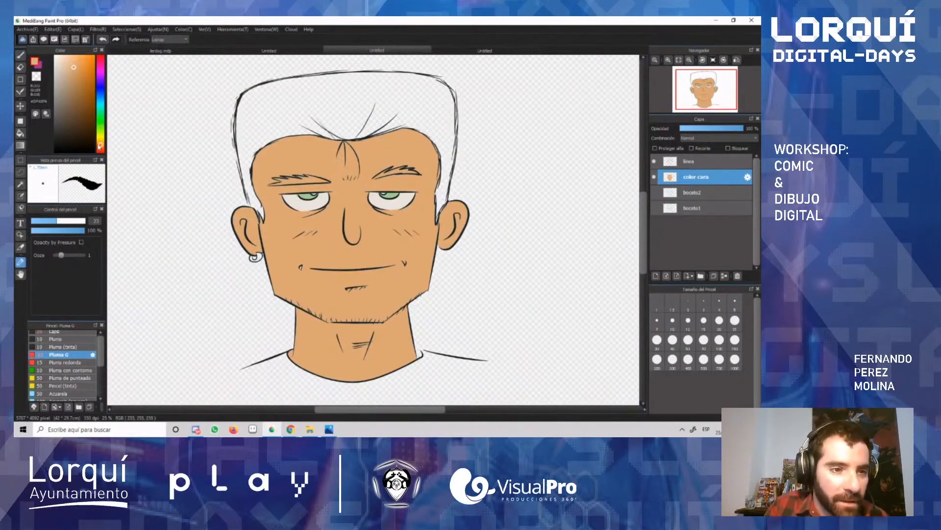
{"action": "left_click_drag", "start_coordinate": [101, 145], "coordinate": [97, 140]}
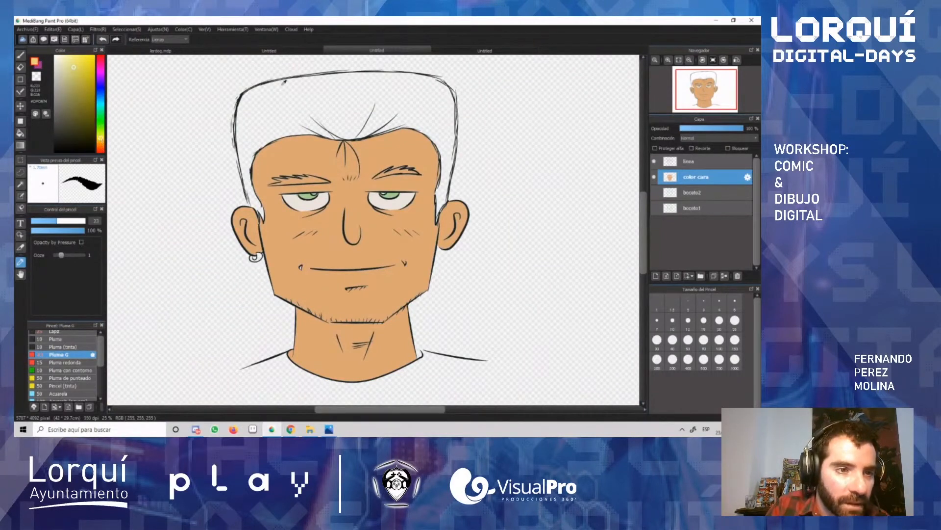
{"action": "key", "text": "g"}
{"action": "left_click", "coordinate": [308, 105]}
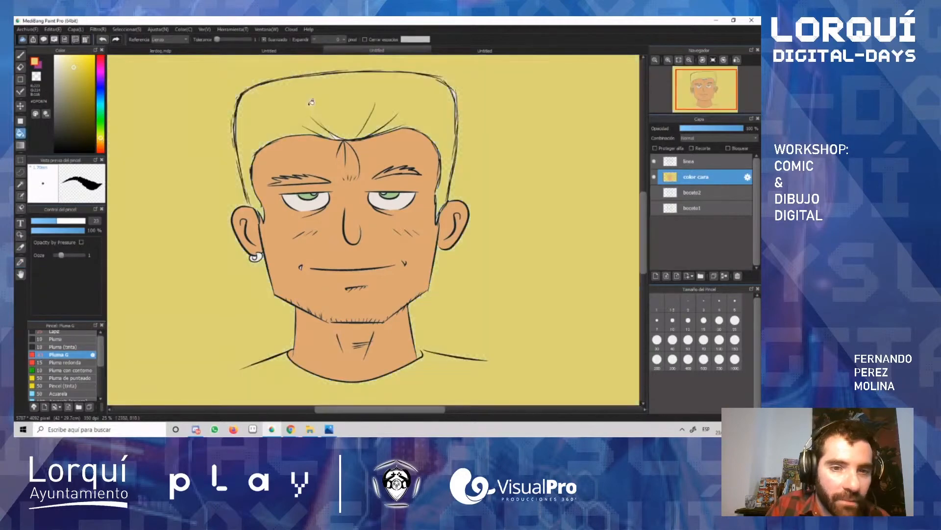
{"action": "key", "text": "ctrl+z"}
Step: Close the outline gap where the left sideburn meets the ear with yellow, and bucket-fill the hair in yellow
{"action": "scroll", "coordinate": [248, 186], "scroll_direction": "up", "scroll_amount": 1}
{"action": "scroll", "coordinate": [244, 193], "scroll_direction": "up", "scroll_amount": 3}
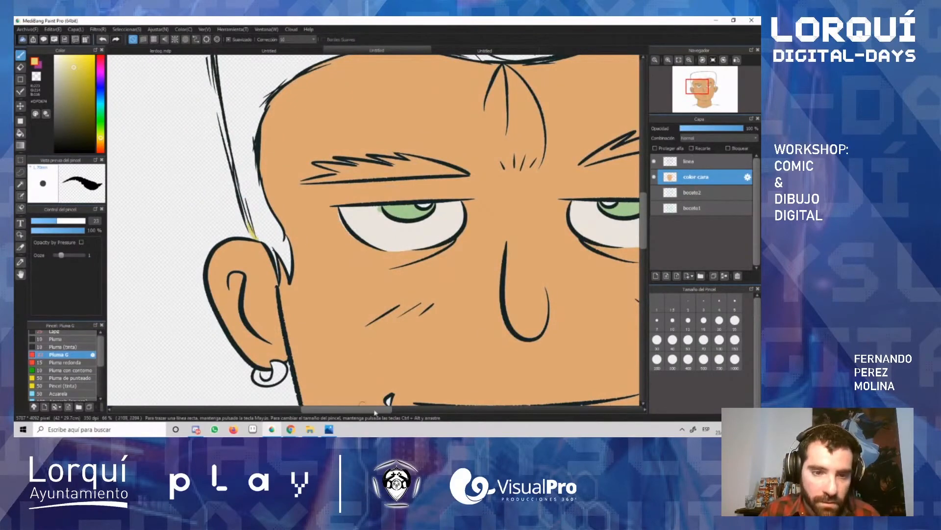
{"action": "left_click_drag", "start_coordinate": [372, 412], "coordinate": [437, 414]}
{"action": "key", "text": "g"}
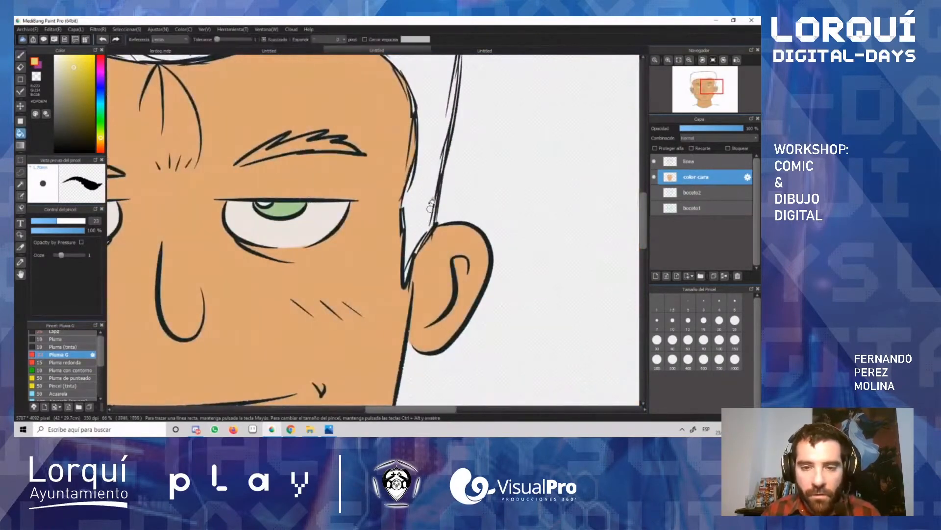
{"action": "left_click", "coordinate": [431, 210]}
{"action": "scroll", "coordinate": [417, 91], "scroll_direction": "down", "scroll_amount": 3}
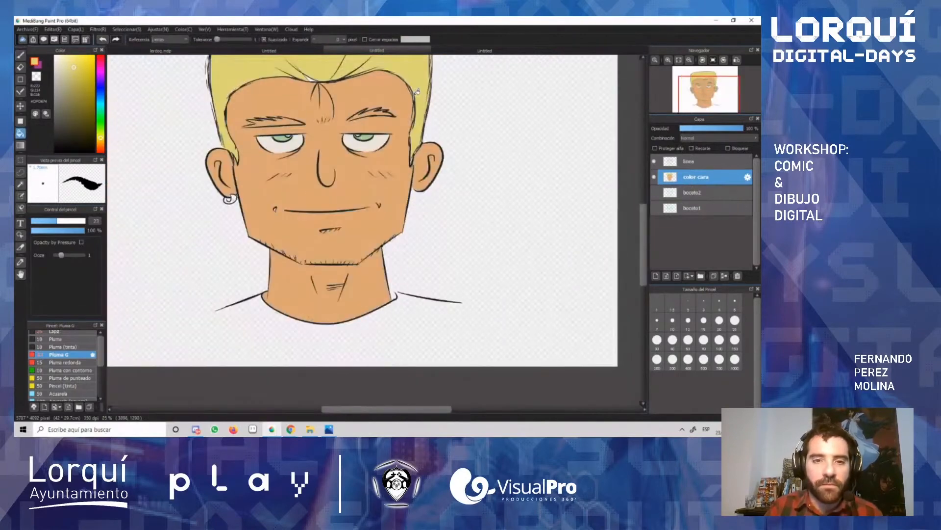
{"action": "scroll", "coordinate": [321, 83], "scroll_direction": "up", "scroll_amount": 2}
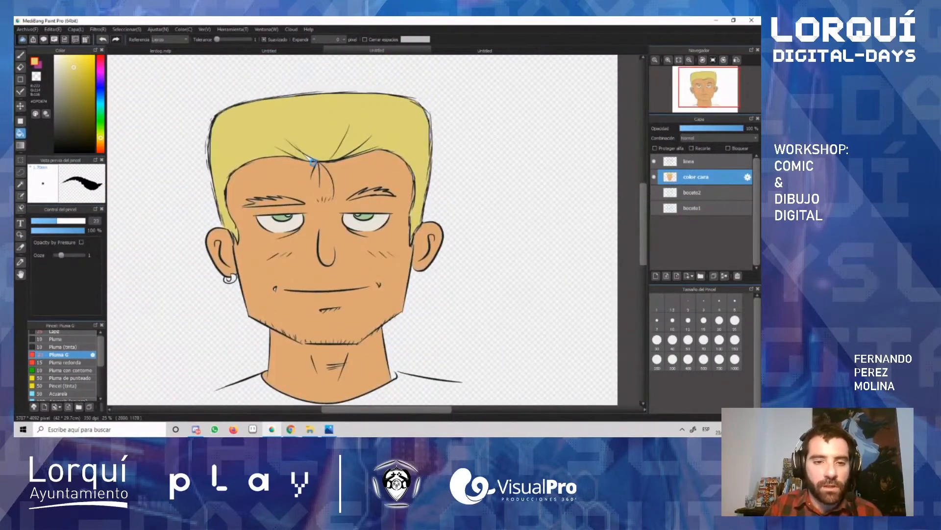
{"action": "scroll", "coordinate": [312, 161], "scroll_direction": "up", "scroll_amount": 2}
{"action": "key", "text": "b"}
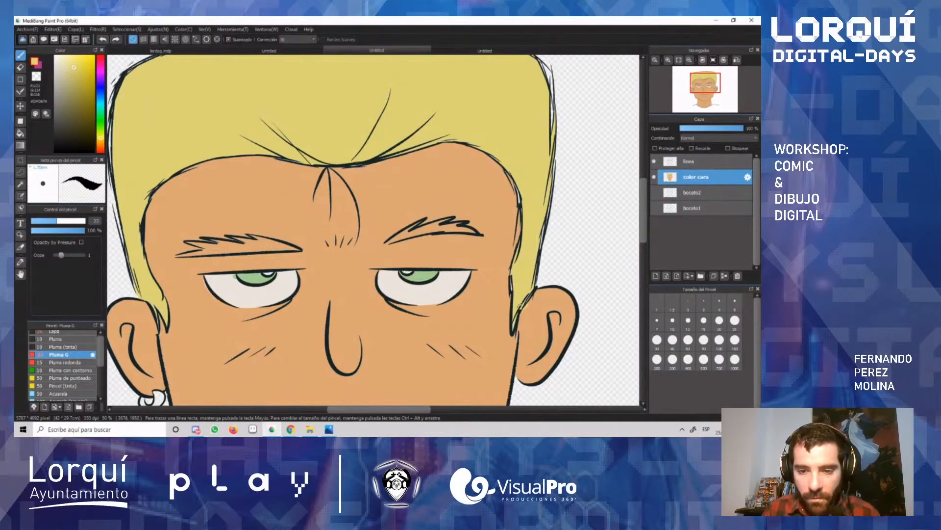
{"action": "key", "text": "g"}
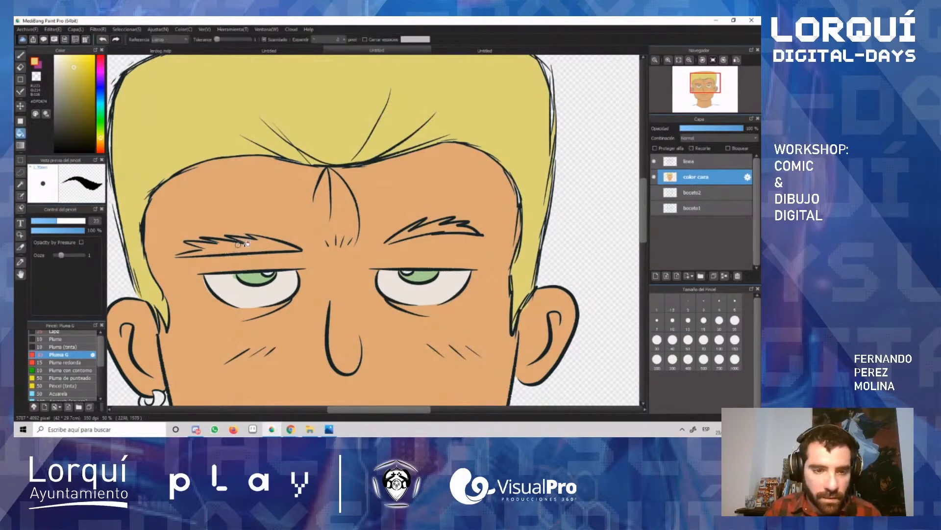
{"action": "left_click", "coordinate": [255, 245]}
{"action": "key", "text": "ctrl+z"}
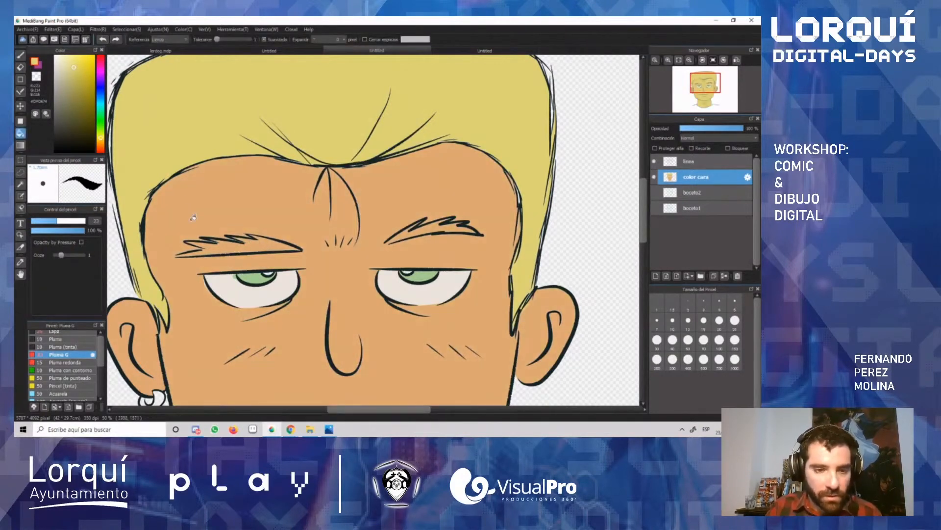
Step: Brush the hair yellow into both ends of the left eyebrow and along its lower line
{"action": "scroll", "coordinate": [184, 240], "scroll_direction": "up", "scroll_amount": 2}
{"action": "key", "text": "b"}
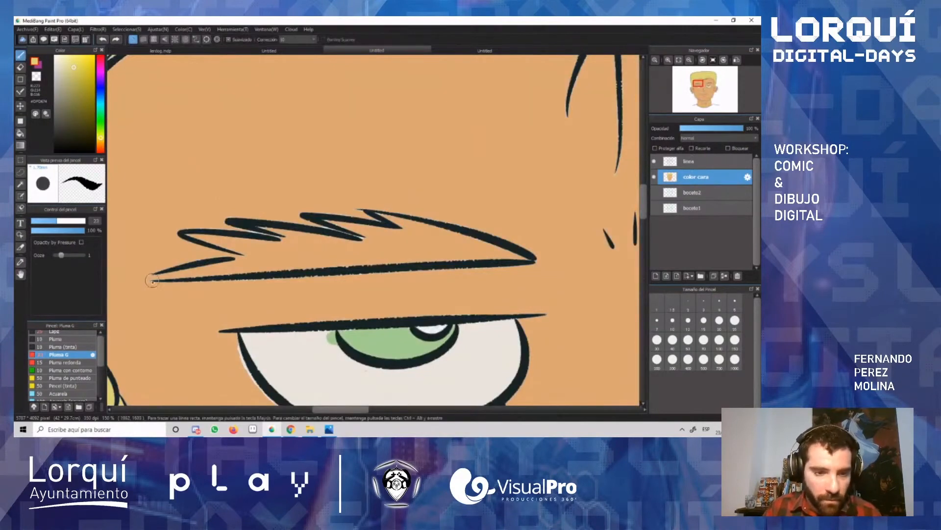
{"action": "left_click_drag", "start_coordinate": [148, 279], "coordinate": [248, 262]}
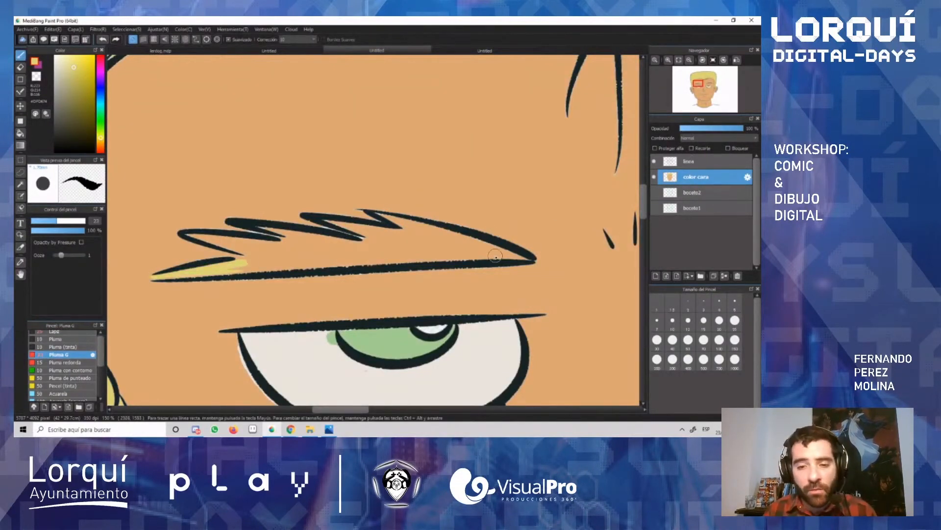
{"action": "mouse_move", "coordinate": [492, 255]}
{"action": "left_mouse_down"}
{"action": "mouse_move", "coordinate": [521, 256]}
{"action": "mouse_move", "coordinate": [456, 246]}
{"action": "mouse_move", "coordinate": [469, 244]}
{"action": "mouse_move", "coordinate": [381, 213]}
{"action": "mouse_move", "coordinate": [461, 242]}
{"action": "mouse_move", "coordinate": [391, 224]}
{"action": "mouse_move", "coordinate": [497, 244]}
{"action": "mouse_move", "coordinate": [426, 256]}
{"action": "mouse_move", "coordinate": [463, 256]}
{"action": "mouse_move", "coordinate": [434, 263]}
{"action": "left_mouse_up"}
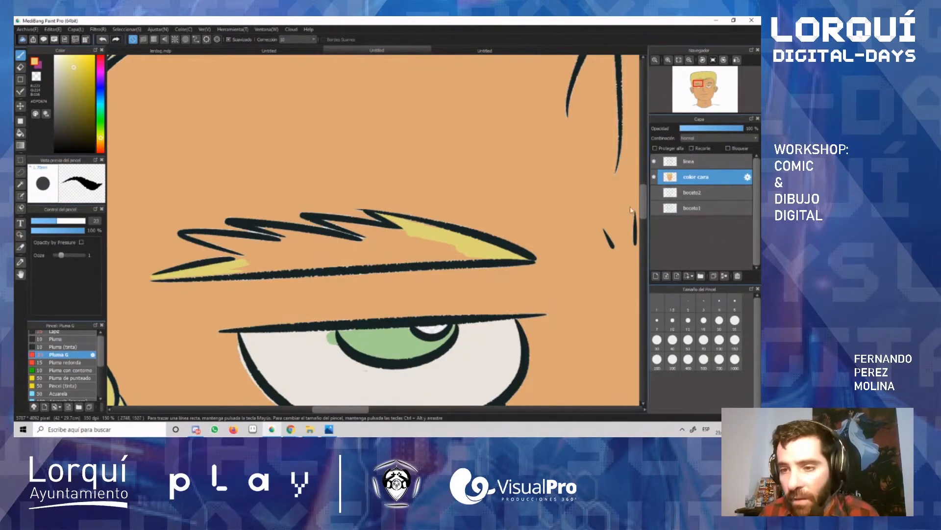
{"action": "mouse_move", "coordinate": [415, 240]}
{"action": "left_mouse_down"}
{"action": "mouse_move", "coordinate": [442, 252]}
{"action": "mouse_move", "coordinate": [316, 257]}
{"action": "mouse_move", "coordinate": [449, 257]}
{"action": "mouse_move", "coordinate": [303, 264]}
{"action": "mouse_move", "coordinate": [426, 256]}
{"action": "mouse_move", "coordinate": [395, 240]}
{"action": "mouse_move", "coordinate": [431, 241]}
{"action": "mouse_move", "coordinate": [329, 222]}
{"action": "mouse_move", "coordinate": [407, 247]}
{"action": "mouse_move", "coordinate": [383, 243]}
{"action": "mouse_move", "coordinate": [413, 237]}
{"action": "left_mouse_up"}
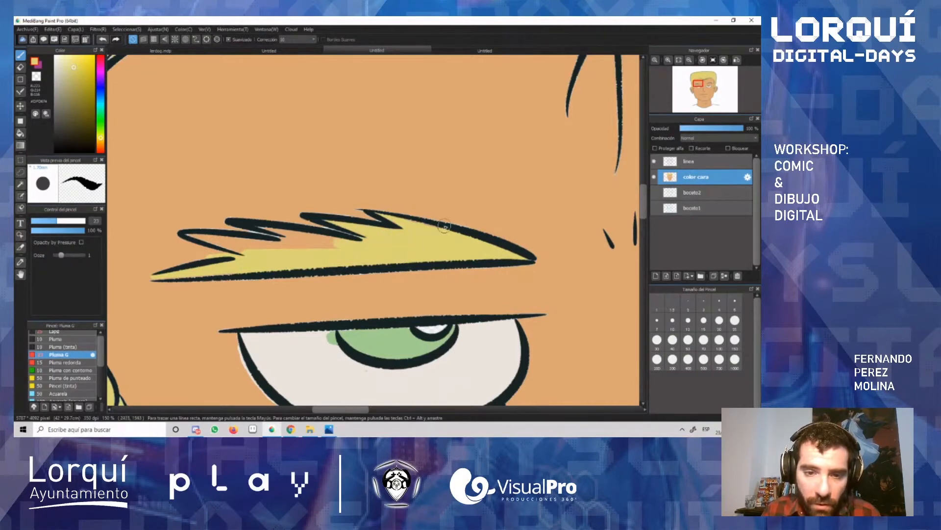
Step: Sample the skin tone and paint over the pale specks along the upper edge of the left eyebrow's outline
{"action": "scroll", "coordinate": [445, 226], "scroll_direction": "up", "scroll_amount": 3}
{"action": "scroll", "coordinate": [443, 227], "scroll_direction": "up", "scroll_amount": 2}
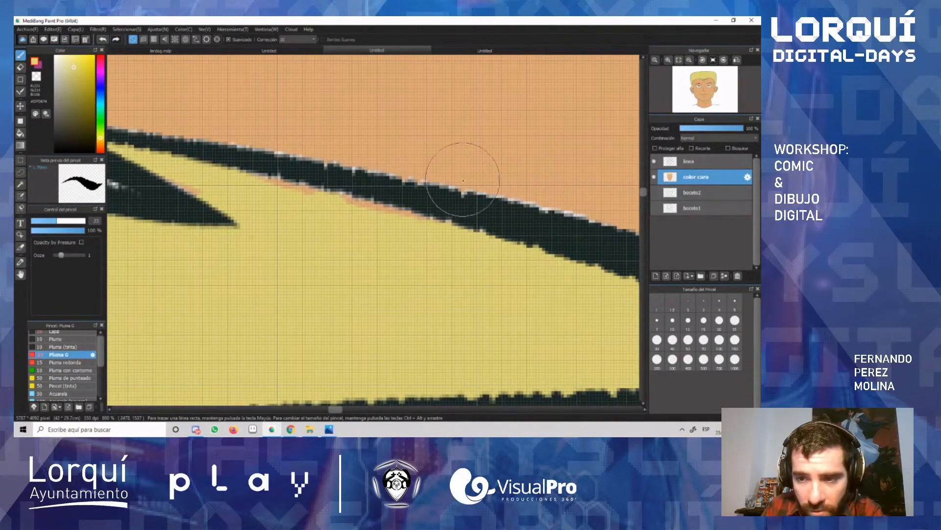
{"action": "left_click", "coordinate": [517, 143], "text": "alt"}
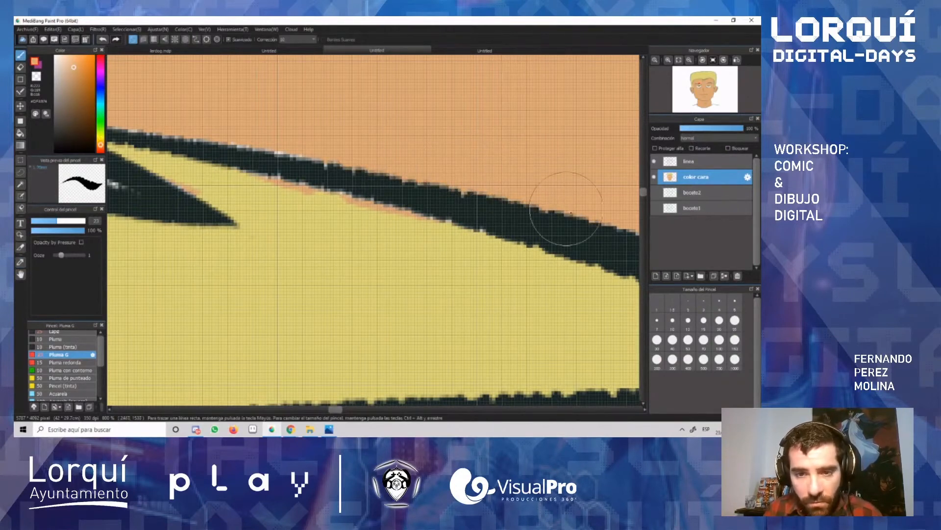
{"action": "scroll", "coordinate": [275, 339], "scroll_direction": "down", "scroll_amount": 4}
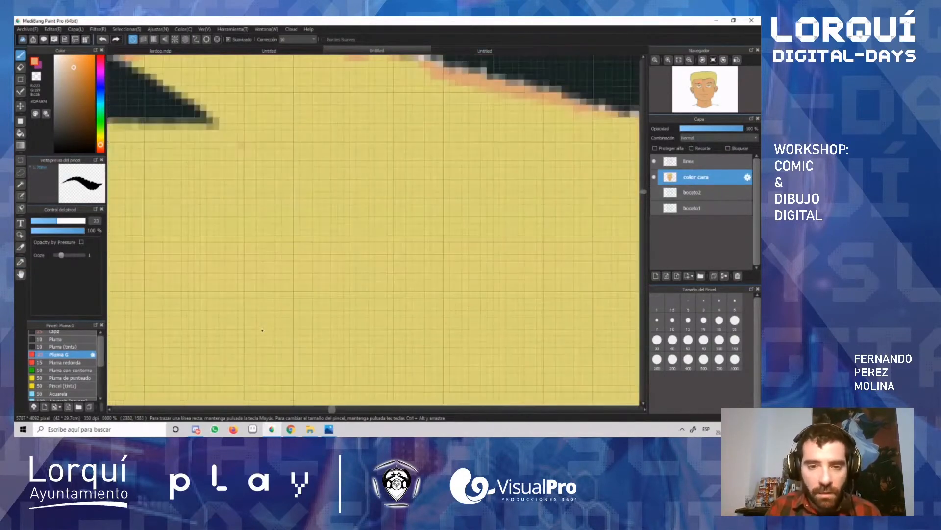
{"action": "left_click_drag", "start_coordinate": [351, 411], "coordinate": [325, 411]}
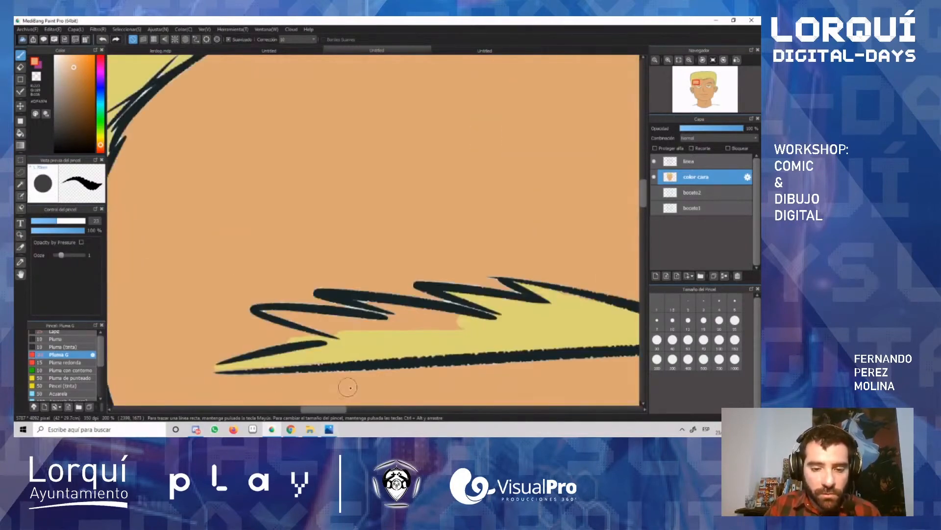
Step: Sample the hair yellow from the left eyebrow and paint it into the remaining skin-coloured gaps beneath the eyebrow's upper spikes
{"action": "scroll", "coordinate": [524, 357], "scroll_direction": "up", "scroll_amount": 1}
{"action": "key", "text": "alt"}
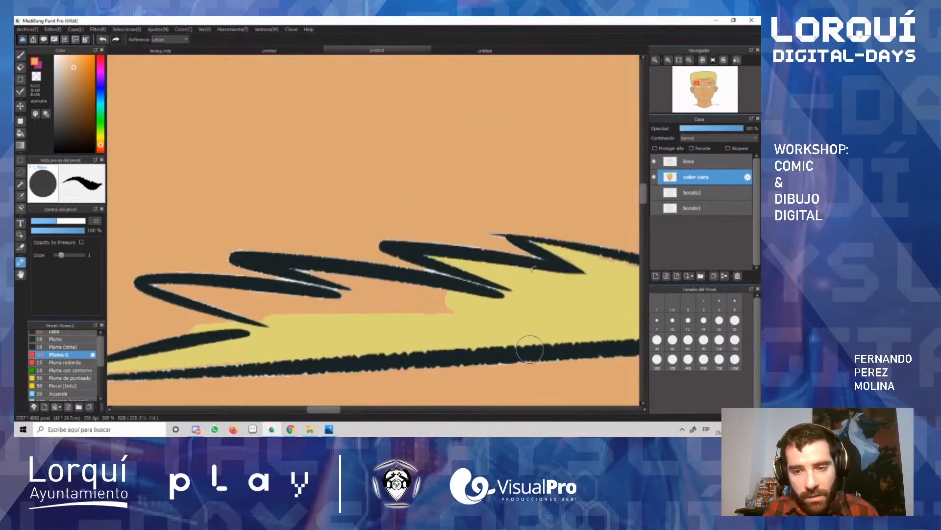
{"action": "left_click", "coordinate": [530, 280]}
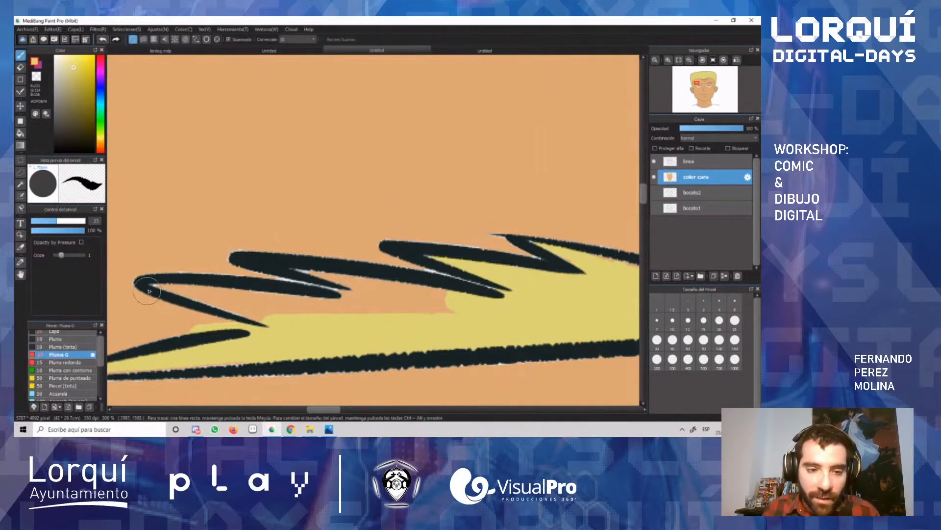
{"action": "left_click_drag", "start_coordinate": [156, 288], "coordinate": [282, 297]}
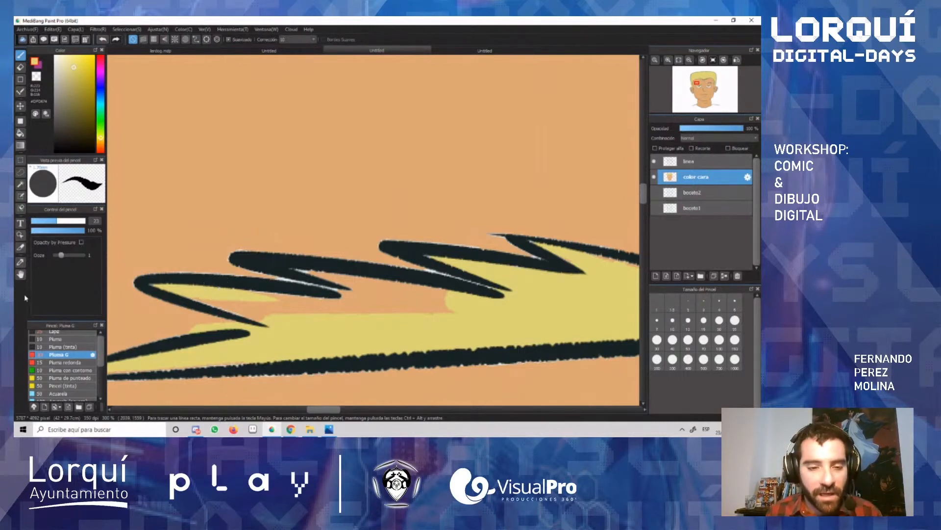
{"action": "mouse_move", "coordinate": [222, 292]}
{"action": "left_mouse_down"}
{"action": "mouse_move", "coordinate": [237, 303]}
{"action": "mouse_move", "coordinate": [203, 293]}
{"action": "mouse_move", "coordinate": [385, 310]}
{"action": "mouse_move", "coordinate": [422, 301]}
{"action": "mouse_move", "coordinate": [389, 285]}
{"action": "mouse_move", "coordinate": [404, 324]}
{"action": "mouse_move", "coordinate": [403, 306]}
{"action": "mouse_move", "coordinate": [305, 273]}
{"action": "mouse_move", "coordinate": [396, 289]}
{"action": "mouse_move", "coordinate": [448, 311]}
{"action": "left_mouse_up"}
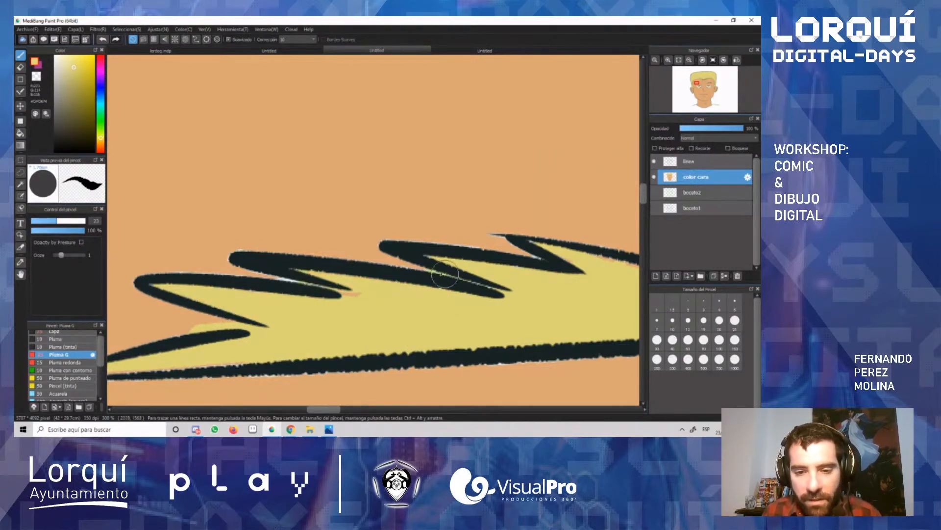
Step: Fill the right eyebrow's outline with the same hair yellow using the brush
{"action": "scroll", "coordinate": [369, 315], "scroll_direction": "down", "scroll_amount": 8}
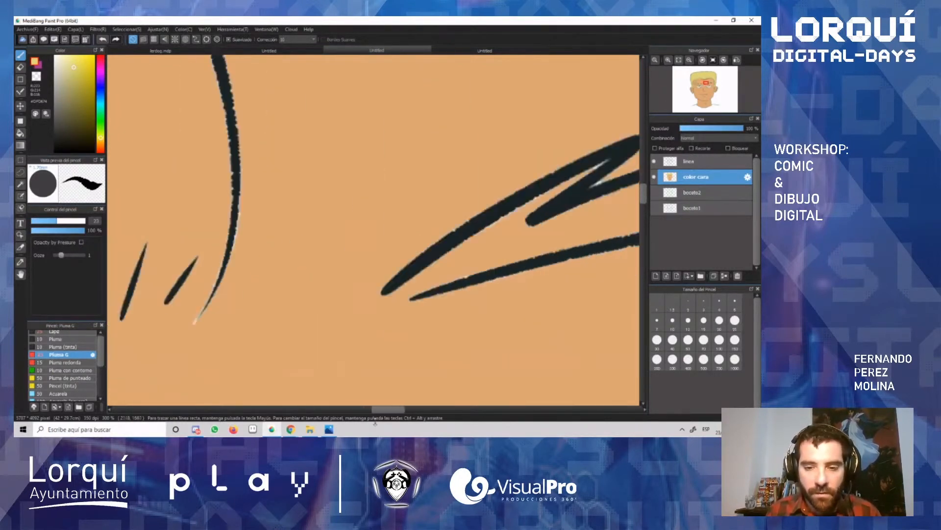
{"action": "scroll", "coordinate": [373, 317], "scroll_direction": "up", "scroll_amount": 5}
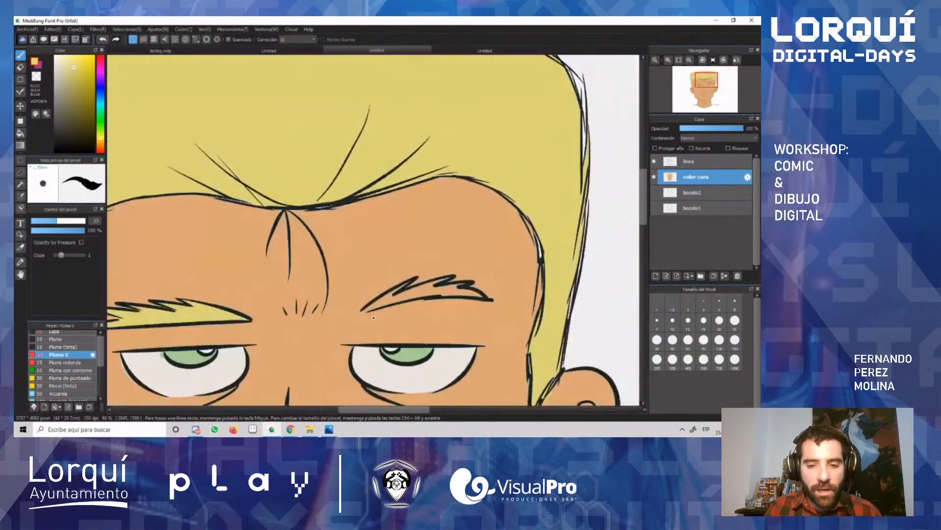
{"action": "mouse_move", "coordinate": [272, 320]}
{"action": "left_mouse_down"}
{"action": "mouse_move", "coordinate": [321, 309]}
{"action": "mouse_move", "coordinate": [332, 301]}
{"action": "mouse_move", "coordinate": [309, 305]}
{"action": "mouse_move", "coordinate": [381, 273]}
{"action": "mouse_move", "coordinate": [387, 260]}
{"action": "mouse_move", "coordinate": [325, 285]}
{"action": "mouse_move", "coordinate": [473, 295]}
{"action": "mouse_move", "coordinate": [409, 288]}
{"action": "mouse_move", "coordinate": [452, 283]}
{"action": "mouse_move", "coordinate": [444, 280]}
{"action": "mouse_move", "coordinate": [356, 290]}
{"action": "mouse_move", "coordinate": [462, 250]}
{"action": "mouse_move", "coordinate": [350, 284]}
{"action": "mouse_move", "coordinate": [537, 288]}
{"action": "mouse_move", "coordinate": [426, 279]}
{"action": "mouse_move", "coordinate": [491, 289]}
{"action": "left_mouse_up"}
{"action": "scroll", "coordinate": [490, 289], "scroll_direction": "down", "scroll_amount": 4}
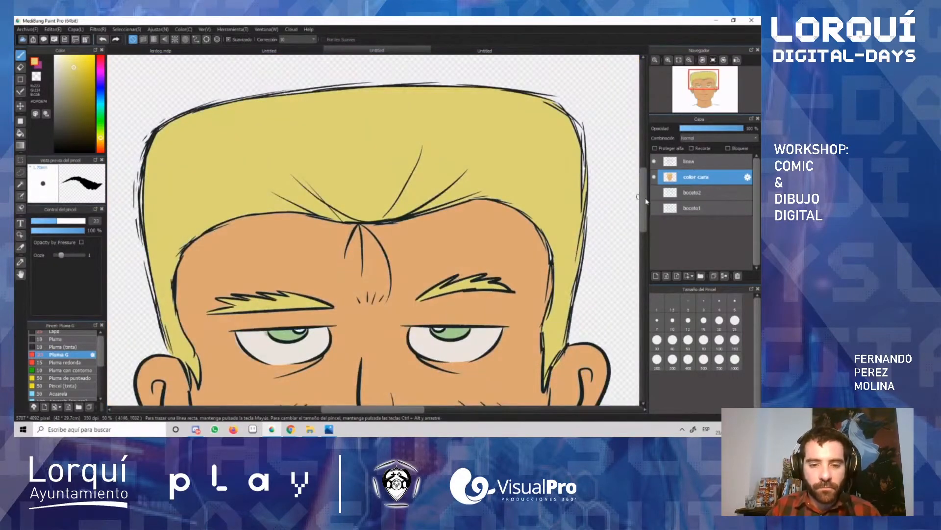
{"action": "left_click_drag", "start_coordinate": [646, 201], "coordinate": [653, 245]}
{"action": "scroll", "coordinate": [373, 292], "scroll_direction": "down", "scroll_amount": 2}
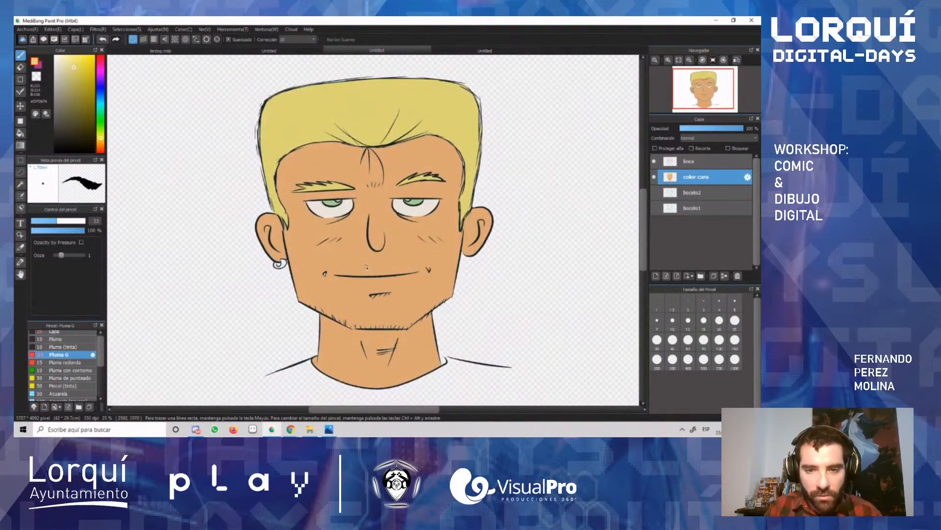
Step: Paint the hoop earring on the left ear pale yellow, and repaint it in a greyer, less saturated cream
{"action": "scroll", "coordinate": [279, 243], "scroll_direction": "up", "scroll_amount": 3}
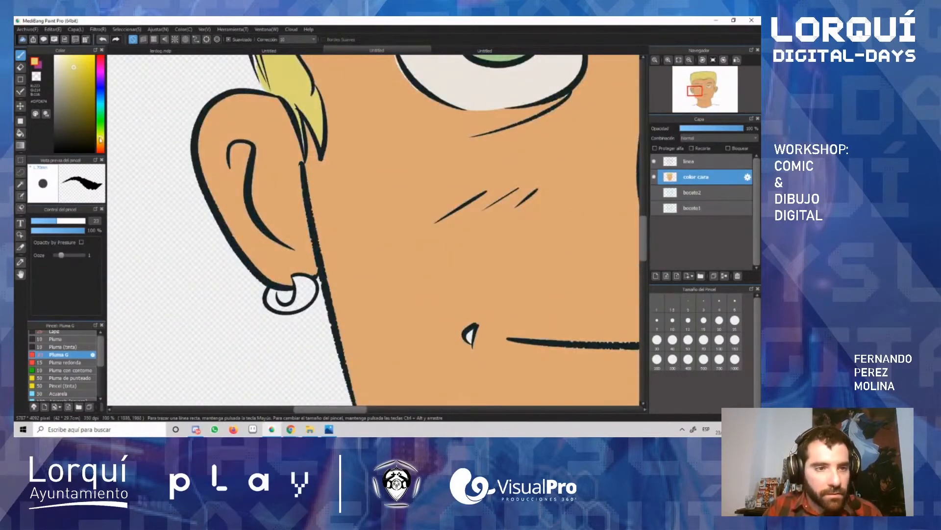
{"action": "left_click_drag", "start_coordinate": [102, 141], "coordinate": [102, 145]}
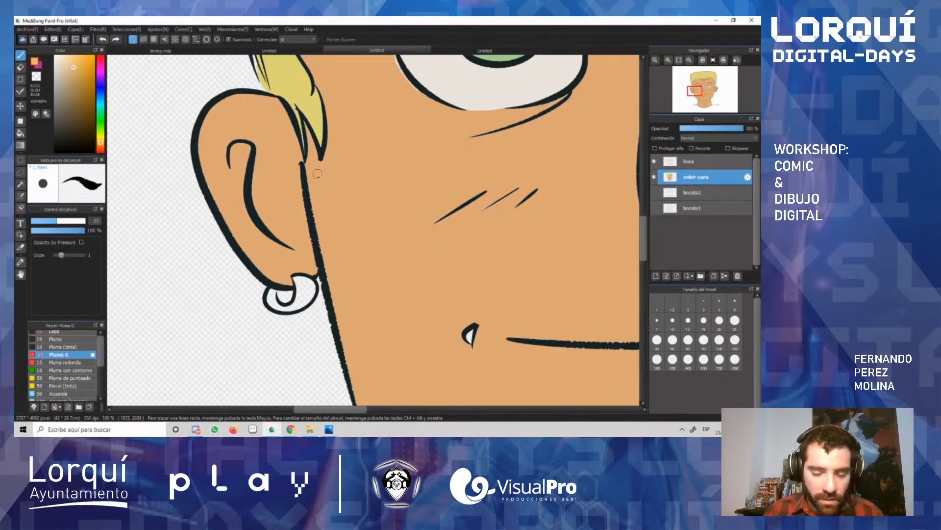
{"action": "key", "text": "i"}
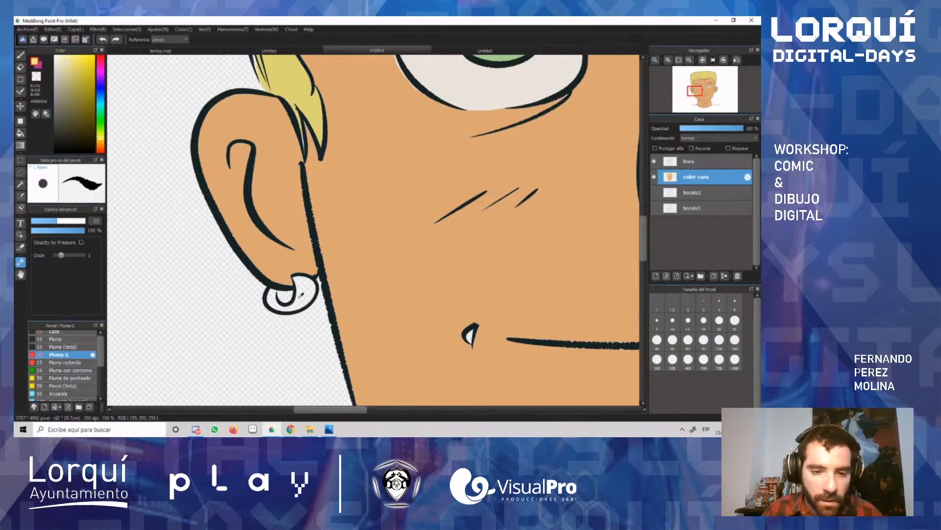
{"action": "key", "text": "b"}
{"action": "mouse_move", "coordinate": [301, 295]}
{"action": "left_mouse_down"}
{"action": "mouse_move", "coordinate": [312, 289]}
{"action": "mouse_move", "coordinate": [306, 282]}
{"action": "mouse_move", "coordinate": [296, 303]}
{"action": "mouse_move", "coordinate": [273, 304]}
{"action": "mouse_move", "coordinate": [272, 294]}
{"action": "mouse_move", "coordinate": [308, 287]}
{"action": "left_mouse_up"}
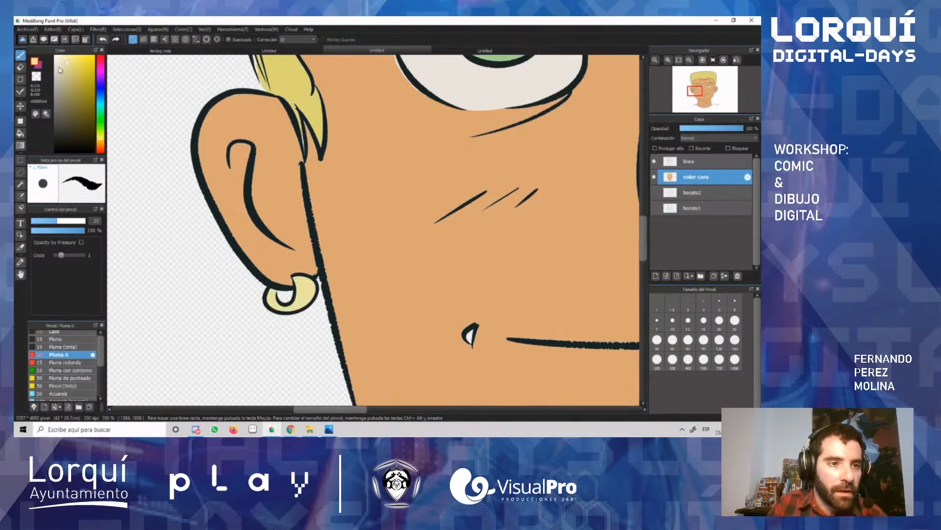
{"action": "mouse_move", "coordinate": [314, 293]}
{"action": "left_mouse_down"}
{"action": "mouse_move", "coordinate": [301, 292]}
{"action": "mouse_move", "coordinate": [306, 284]}
{"action": "mouse_move", "coordinate": [304, 306]}
{"action": "mouse_move", "coordinate": [275, 306]}
{"action": "mouse_move", "coordinate": [273, 293]}
{"action": "mouse_move", "coordinate": [294, 312]}
{"action": "left_mouse_up"}
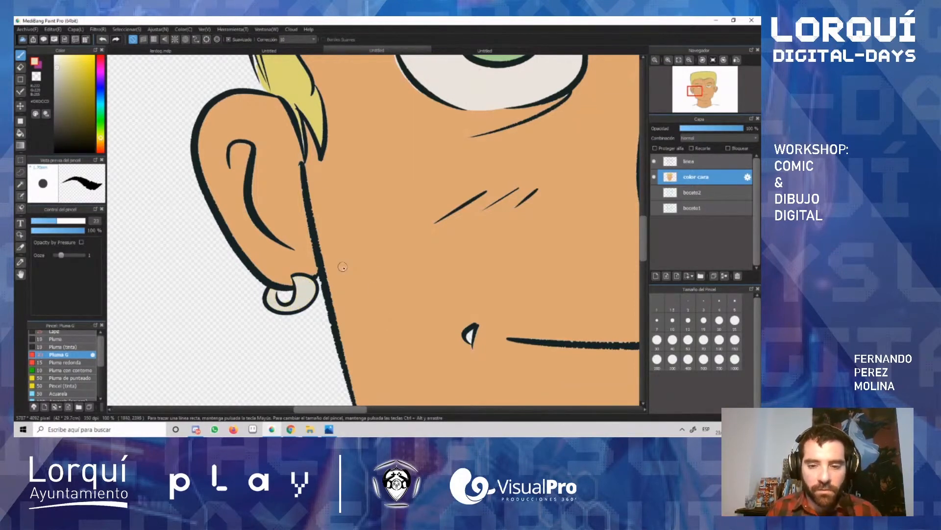
{"action": "scroll", "coordinate": [343, 266], "scroll_direction": "down", "scroll_amount": 4}
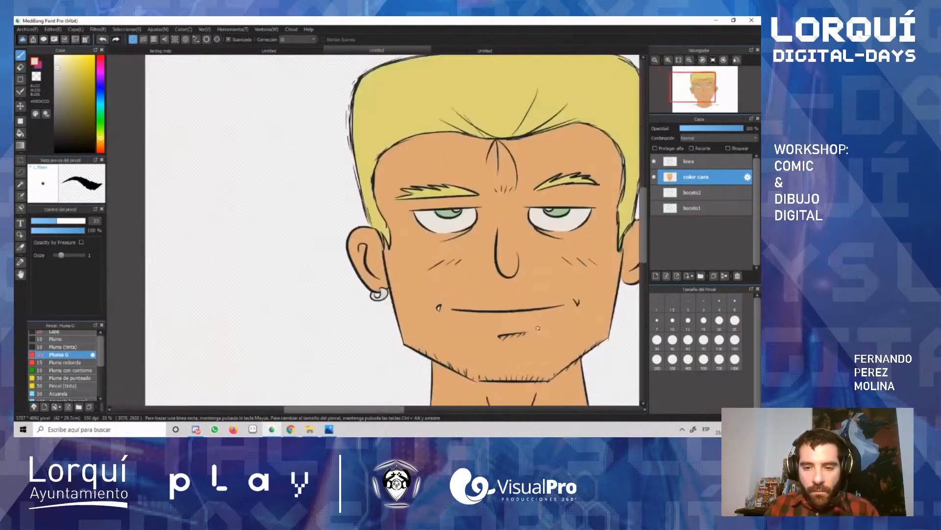
Step: Sample the skin tone from the face just below the mouth line
{"action": "scroll", "coordinate": [538, 329], "scroll_direction": "up", "scroll_amount": 4}
{"action": "left_click", "coordinate": [319, 323], "text": "alt"}
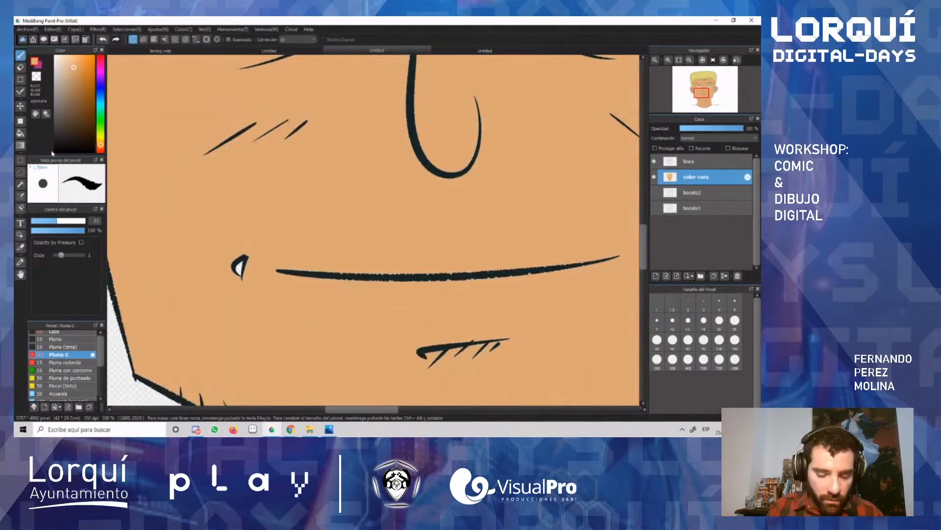
{"action": "scroll", "coordinate": [231, 211], "scroll_direction": "down", "scroll_amount": 3}
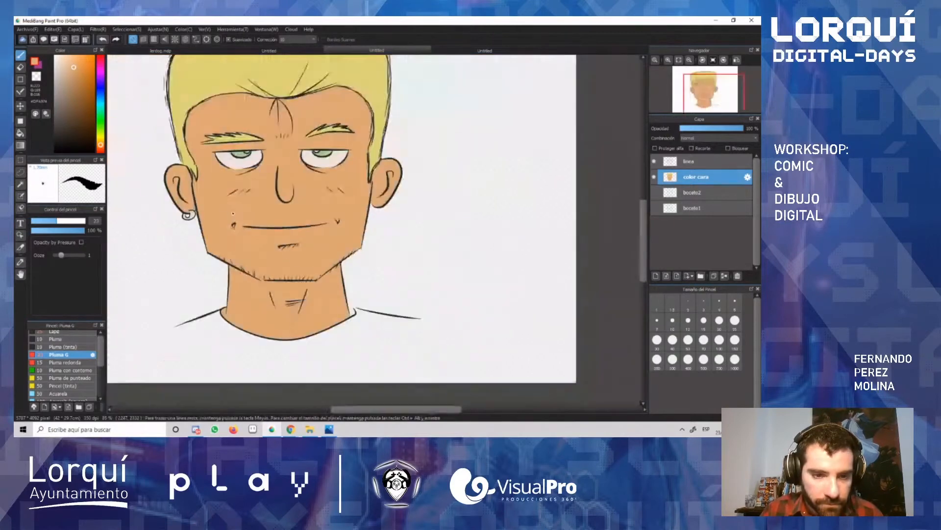
{"action": "scroll", "coordinate": [263, 170], "scroll_direction": "down", "scroll_amount": 2}
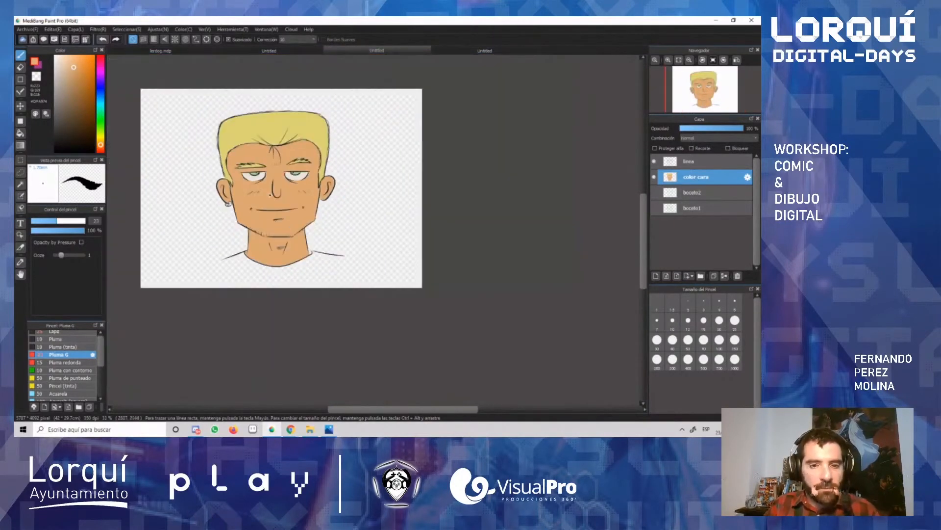
{"action": "scroll", "coordinate": [247, 171], "scroll_direction": "up", "scroll_amount": 2}
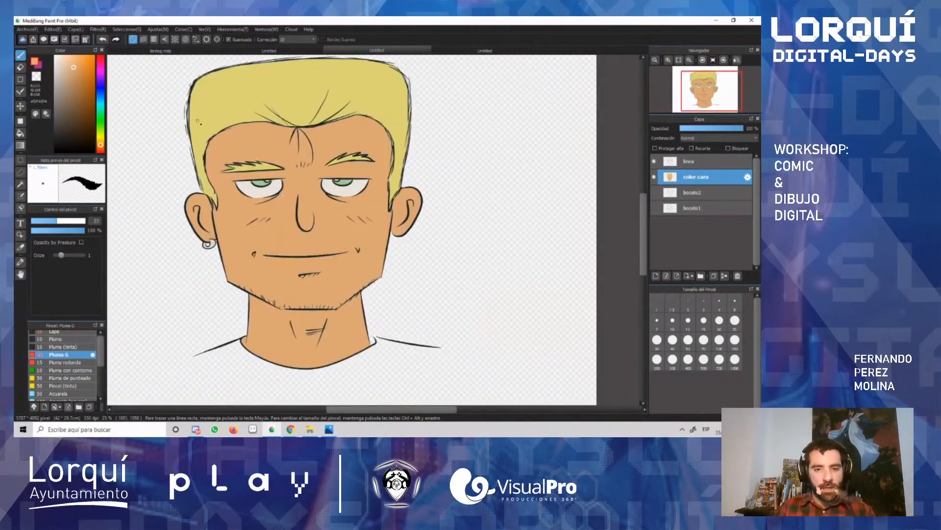
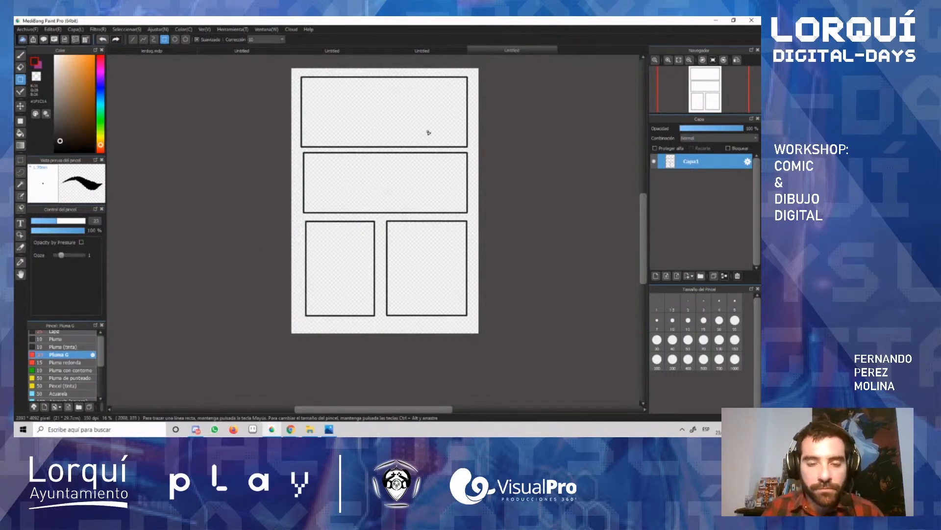
Step: Draw a small rectangular caption box inside the first panel's upper-left corner with a brush size of 5
{"action": "scroll", "coordinate": [391, 77], "scroll_direction": "down", "scroll_amount": 1}
{"action": "scroll", "coordinate": [368, 84], "scroll_direction": "up", "scroll_amount": 3}
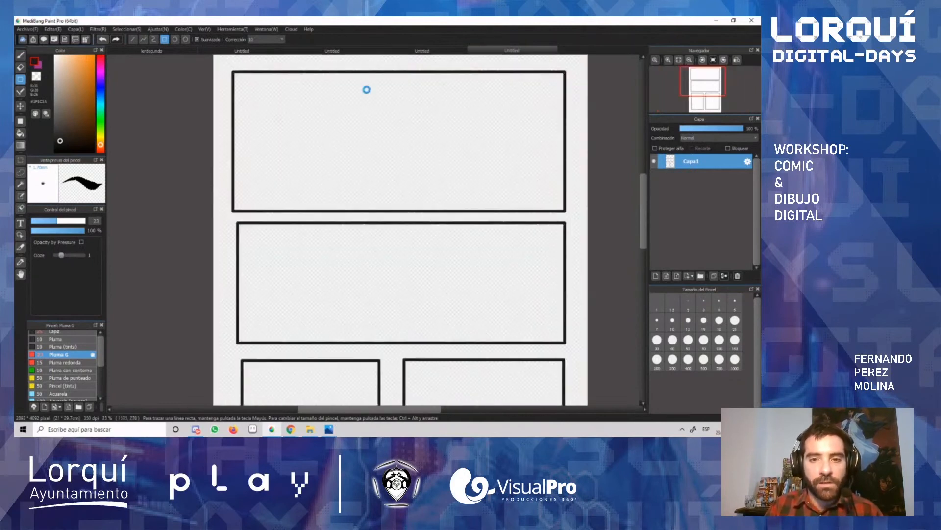
{"action": "scroll", "coordinate": [373, 102], "scroll_direction": "down", "scroll_amount": 2}
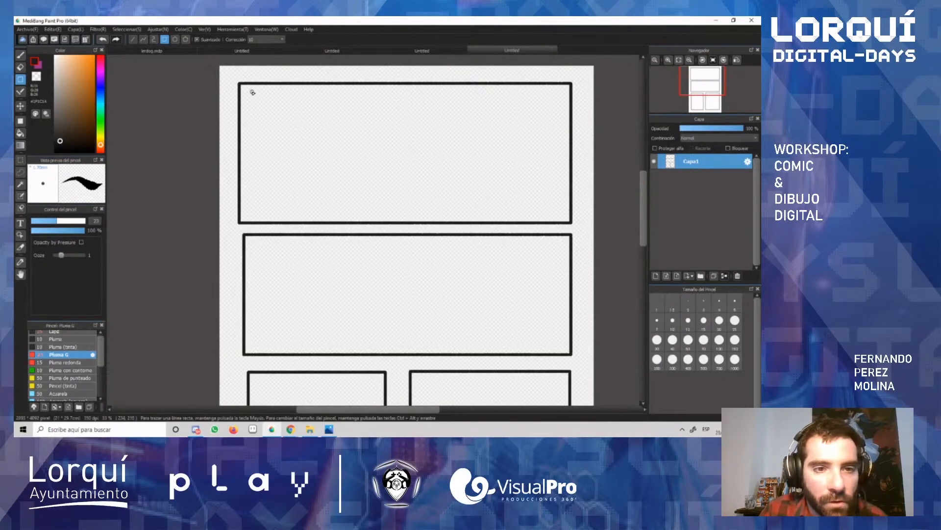
{"action": "left_click_drag", "start_coordinate": [246, 90], "coordinate": [341, 137]}
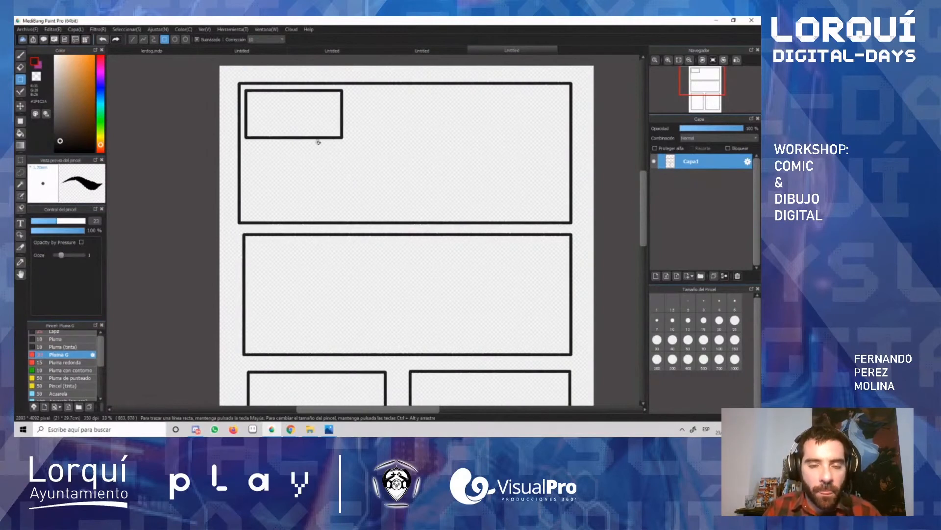
{"action": "key", "text": "ctrl+z"}
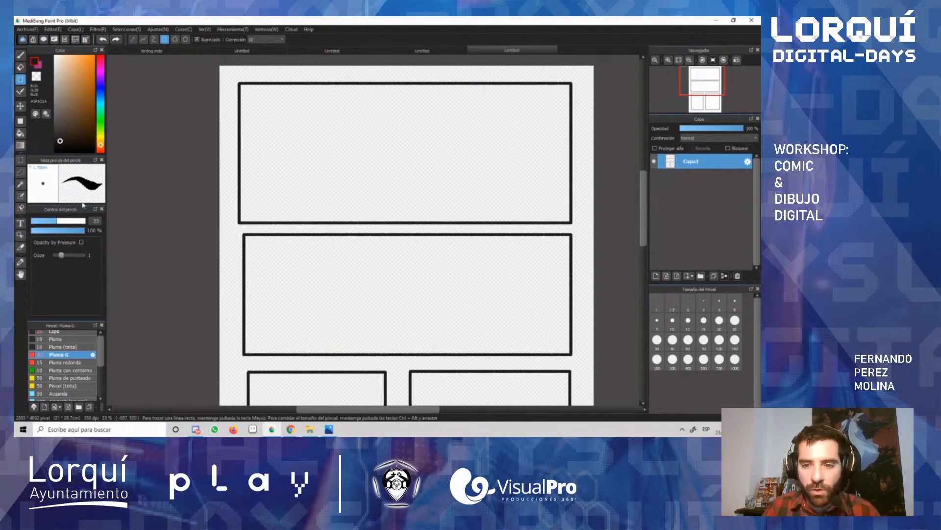
{"action": "left_click", "coordinate": [733, 310]}
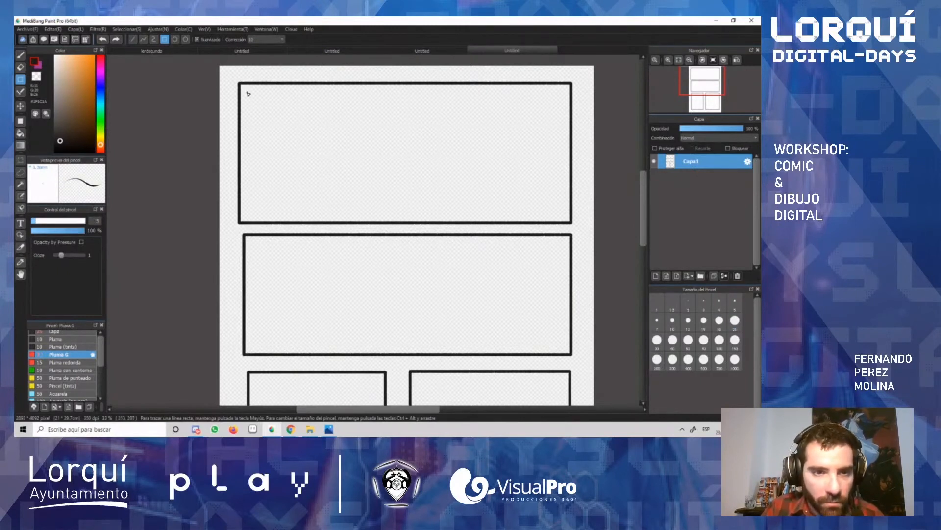
{"action": "left_click_drag", "start_coordinate": [248, 93], "coordinate": [351, 140]}
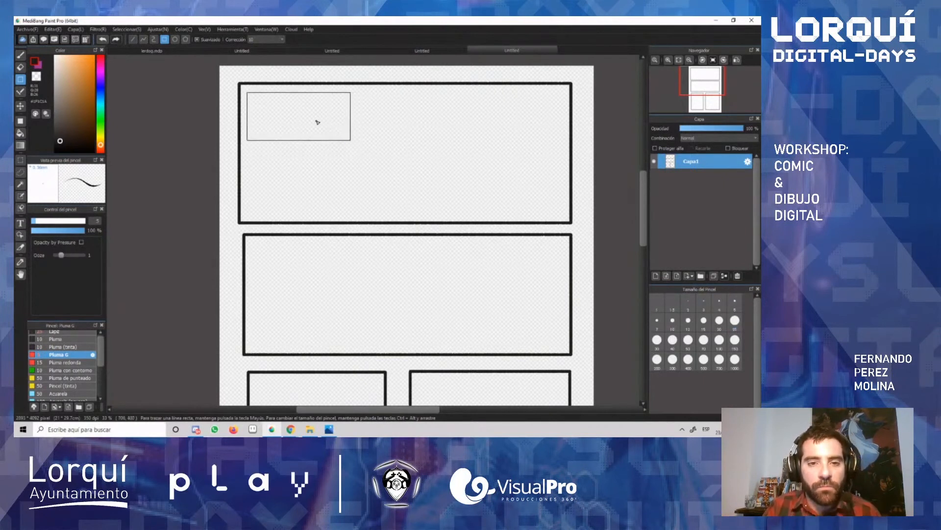
Step: Add two lines of "lalala" placeholder text starting in the caption box's upper-left corner
{"action": "key", "text": "t"}
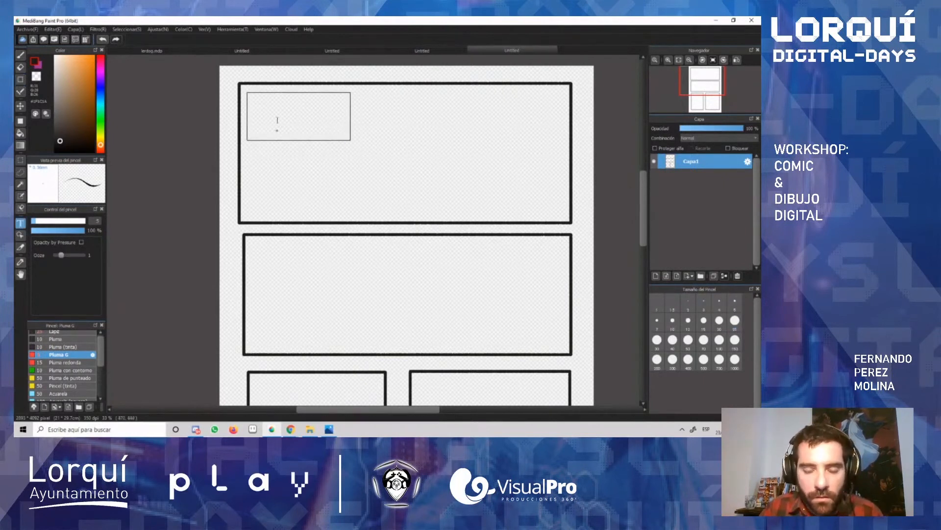
{"action": "left_click", "coordinate": [255, 101]}
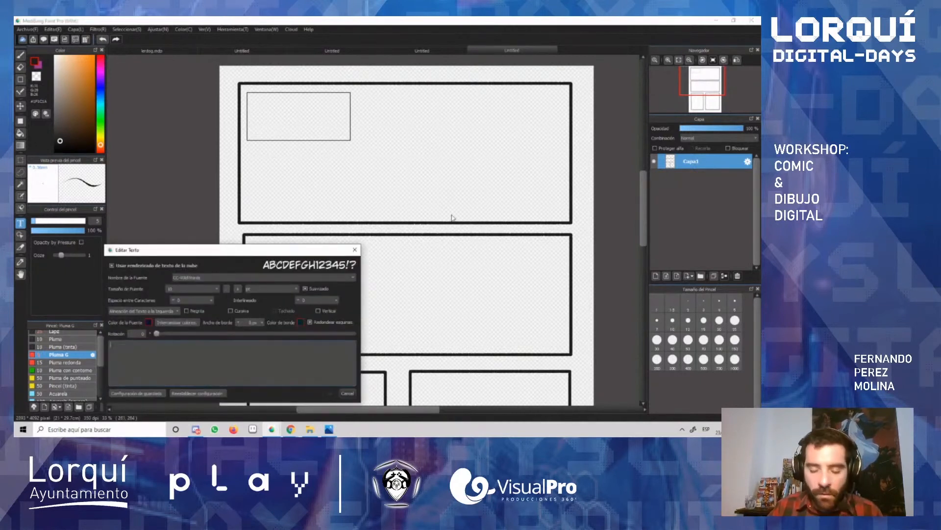
{"action": "type", "text": "Hi"}
{"action": "key", "text": "BackSpace"}
{"action": "key", "text": "BackSpace"}
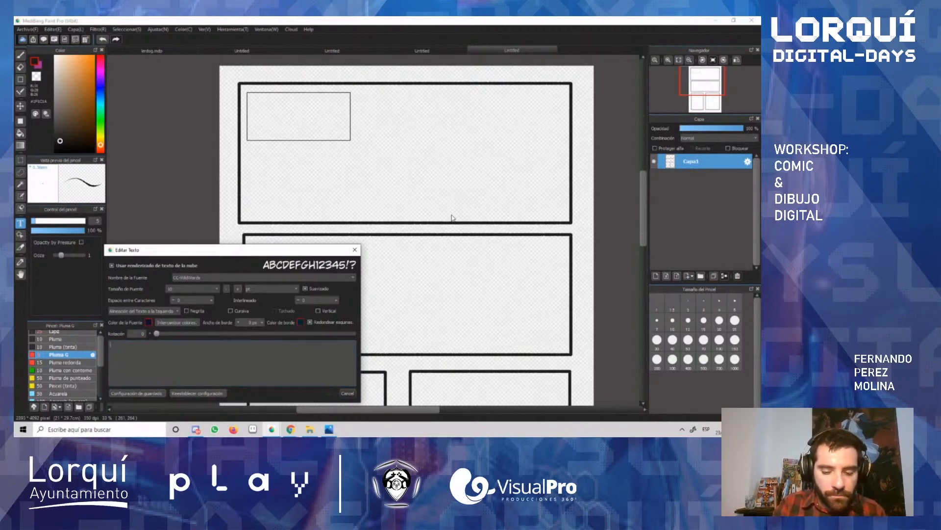
{"action": "type", "text": "Hi"}
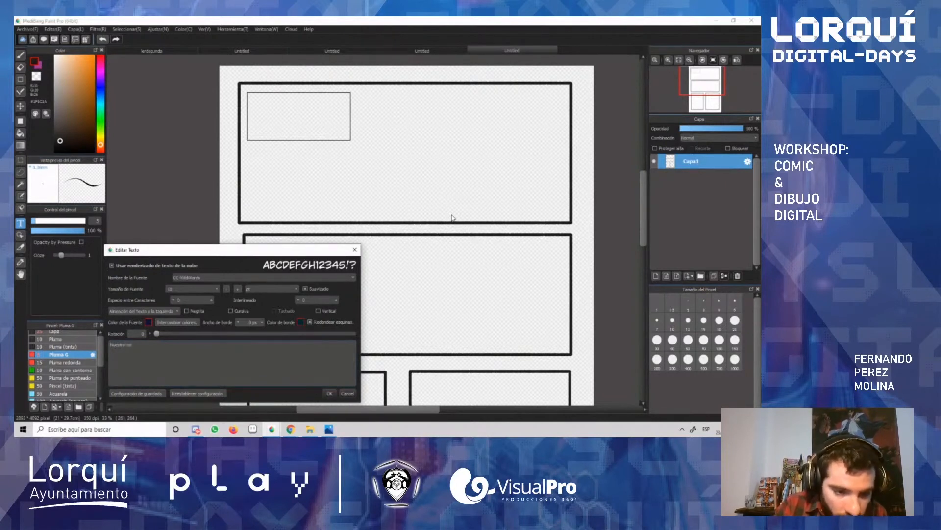
{"action": "key", "text": "BackSpace"}
{"action": "key", "text": "BackSpace"}
{"action": "key", "text": "BackSpace"}
{"action": "key", "text": "BackSpace"}
{"action": "key", "text": "BackSpace"}
{"action": "key", "text": "BackSpace"}
{"action": "key", "text": "BackSpace"}
{"action": "key", "text": "BackSpace"}
{"action": "key", "text": "BackSpace"}
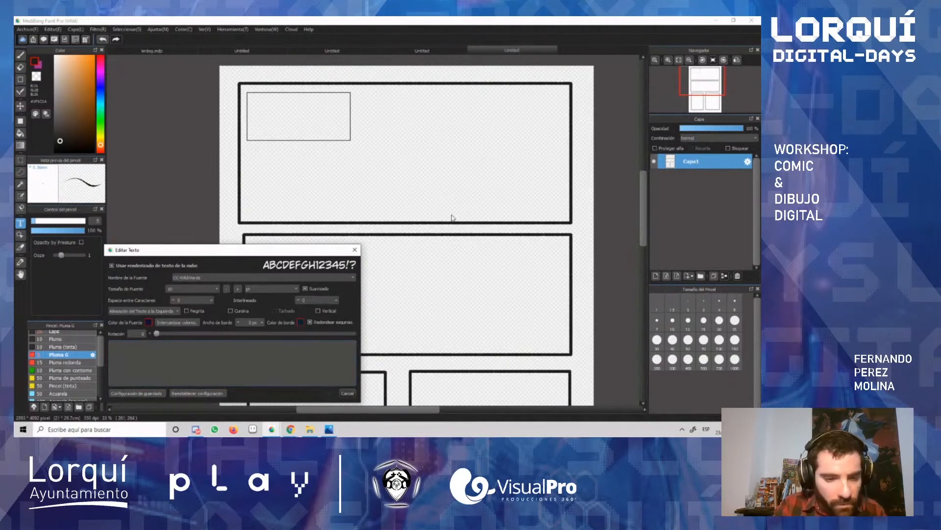
{"action": "type", "text": "test"}
{"action": "type", "text": "alalalalalala"}
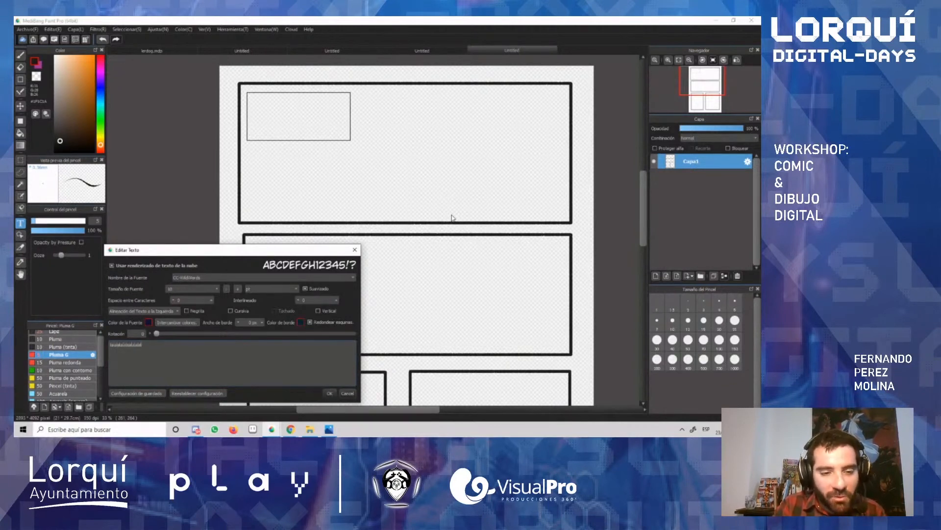
{"action": "type", "text": "lalalalal"}
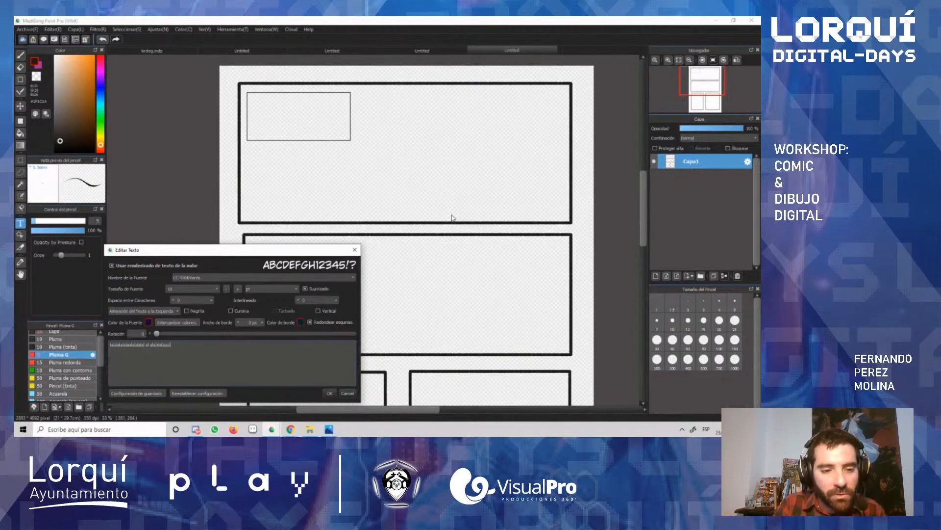
{"action": "type", "text": "a"}
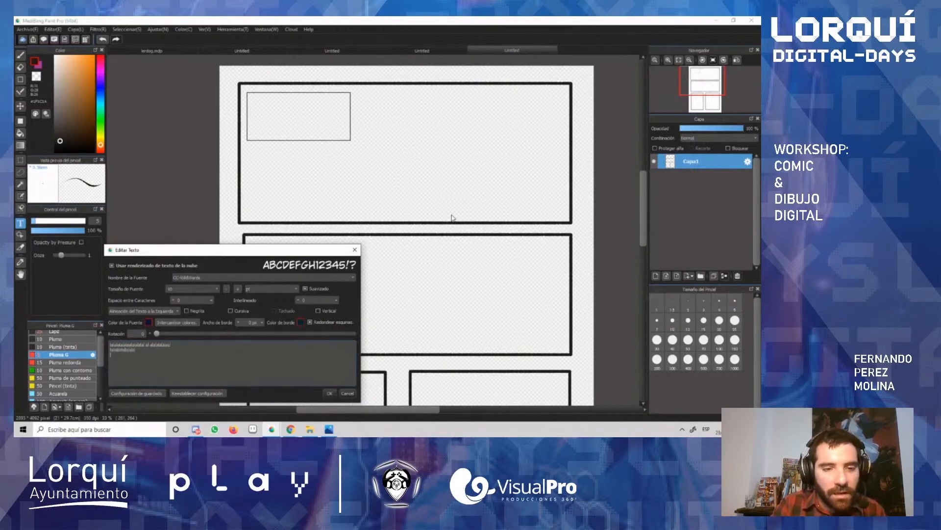
{"action": "key", "text": "Return"}
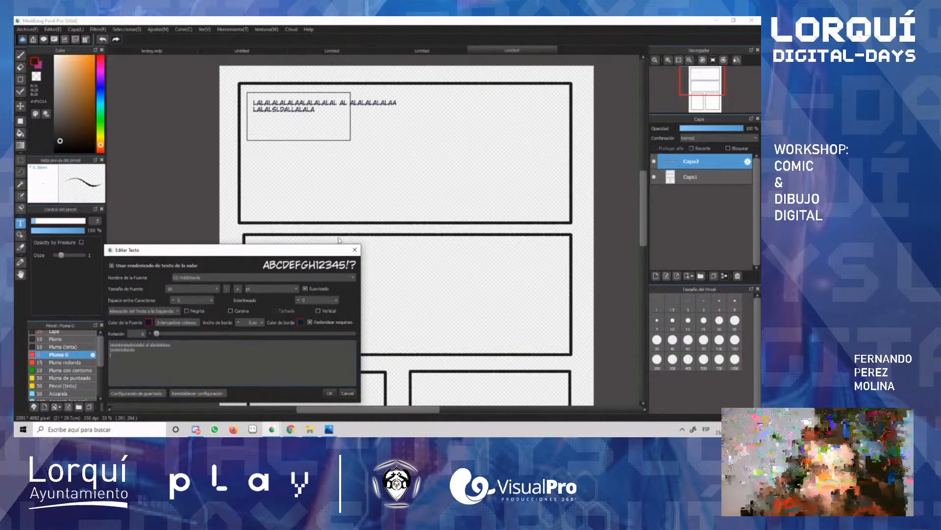
{"action": "left_click", "coordinate": [329, 394]}
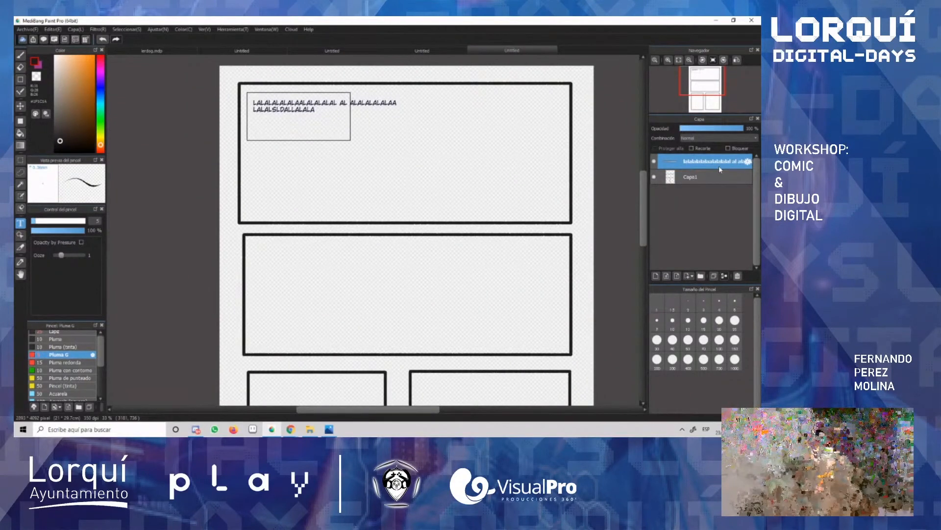
Step: Nudge the placeholder text slightly down and to the left in the caption box
{"action": "left_click", "coordinate": [694, 177]}
{"action": "left_click", "coordinate": [695, 166]}
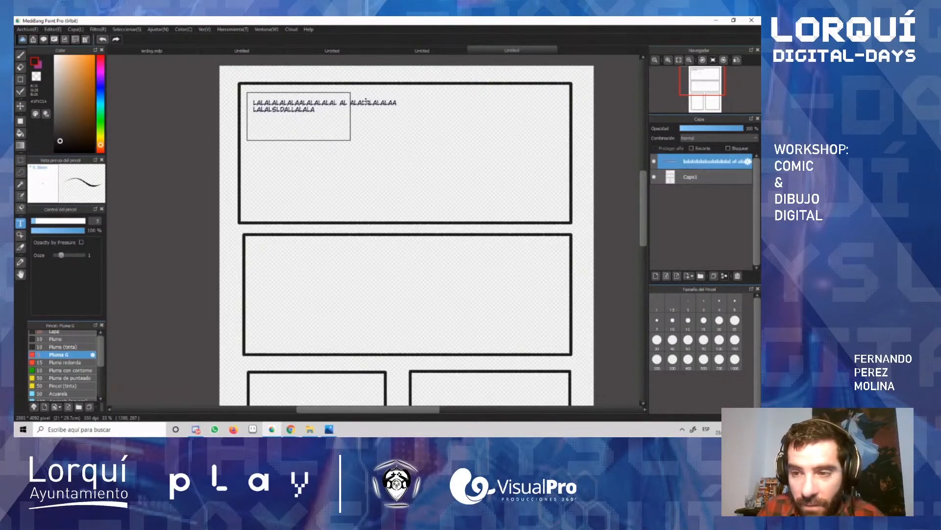
{"action": "left_click_drag", "start_coordinate": [358, 103], "coordinate": [355, 105]}
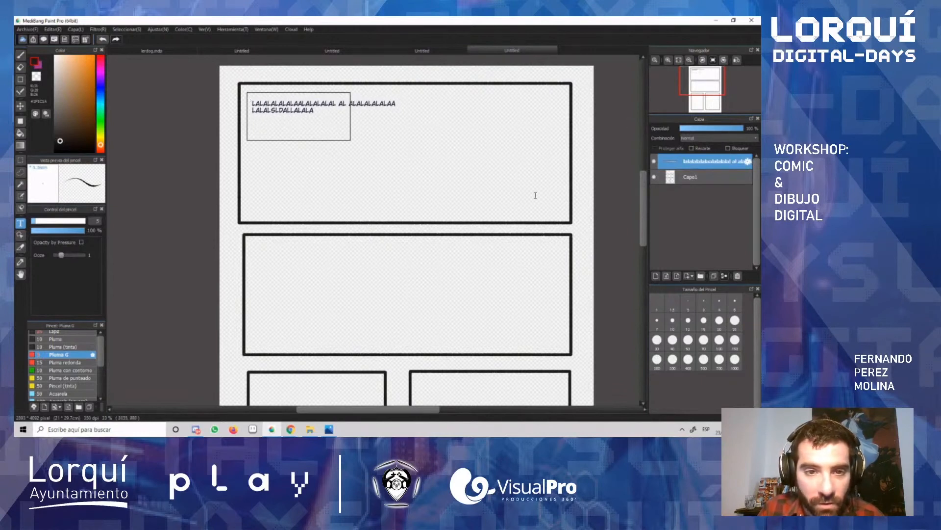
Step: Select the part of the text extending beyond the caption box, try to move it downward, and deselect
{"action": "key", "text": "m"}
{"action": "left_click_drag", "start_coordinate": [347, 94], "coordinate": [380, 101]}
{"action": "key", "text": "v"}
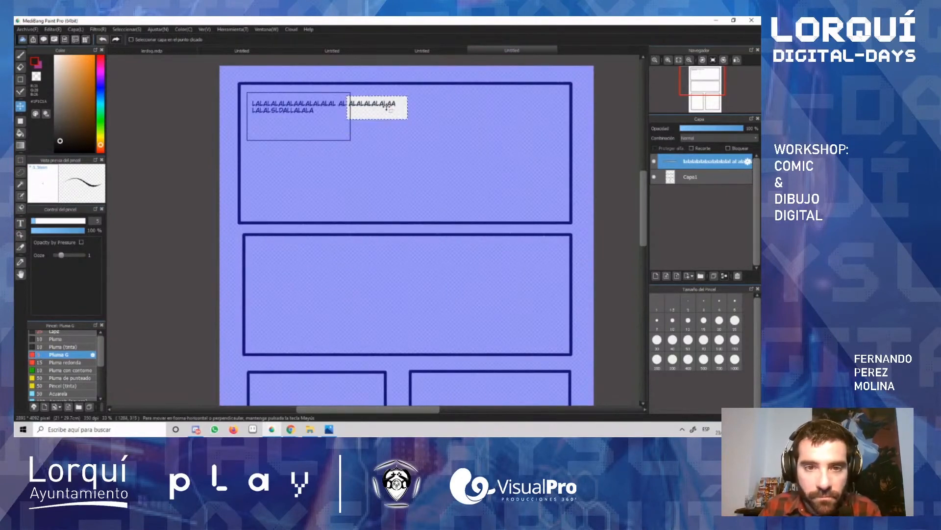
{"action": "left_click_drag", "start_coordinate": [386, 108], "coordinate": [379, 141]}
{"action": "key", "text": "ctrl+d"}
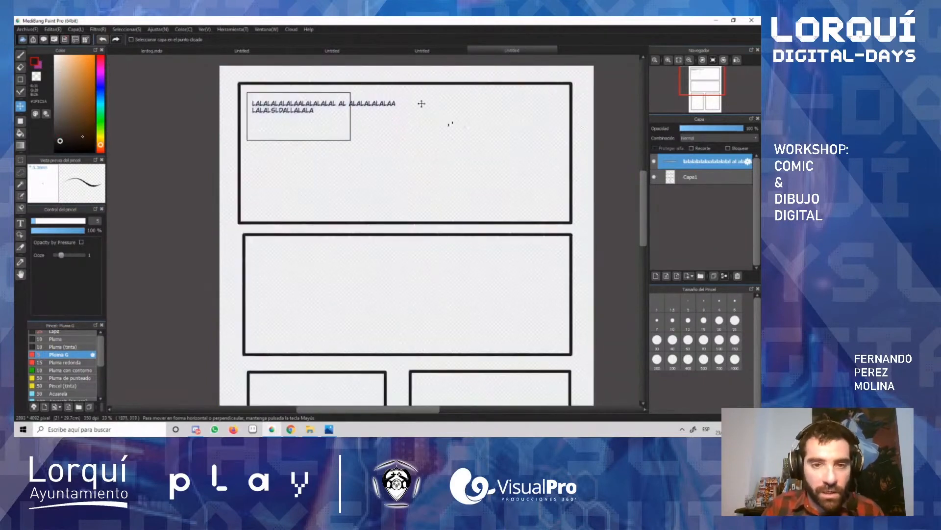
Step: Undo the selection, the text moves and the placeholder text, keeping the empty caption box
{"action": "key", "text": "ctrl+z"}
{"action": "key", "text": "ctrl+z"}
{"action": "key", "text": "ctrl+z"}
{"action": "key", "text": "ctrl+z"}
{"action": "key", "text": "ctrl+z"}
{"action": "key", "text": "ctrl+z"}
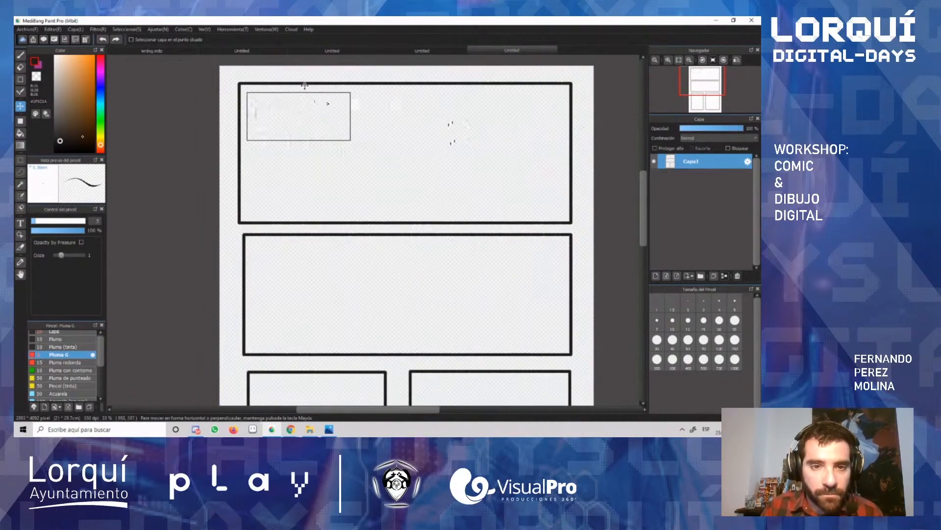
Step: Add the text "Hola hola hola" and place it along the upper edge inside the caption box
{"action": "key", "text": "t"}
{"action": "left_click", "coordinate": [298, 117]}
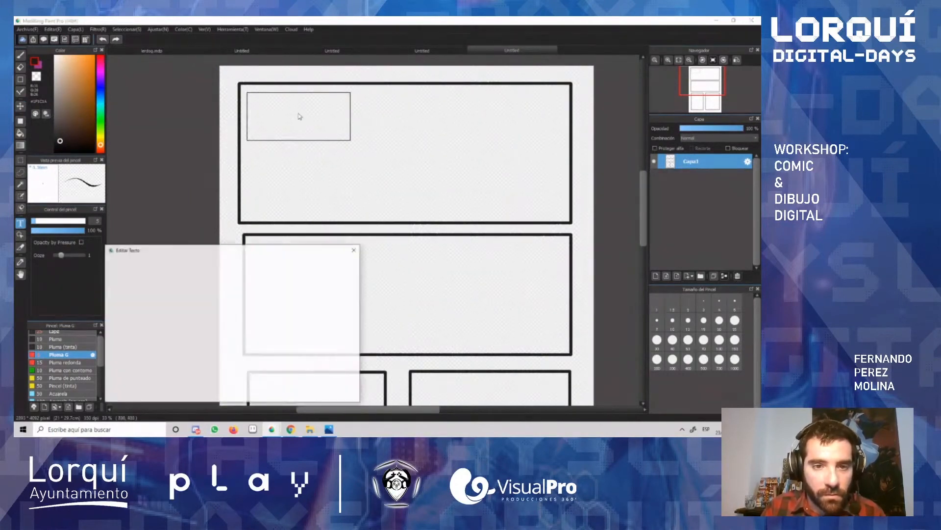
{"action": "type", "text": "Hola hola hola"}
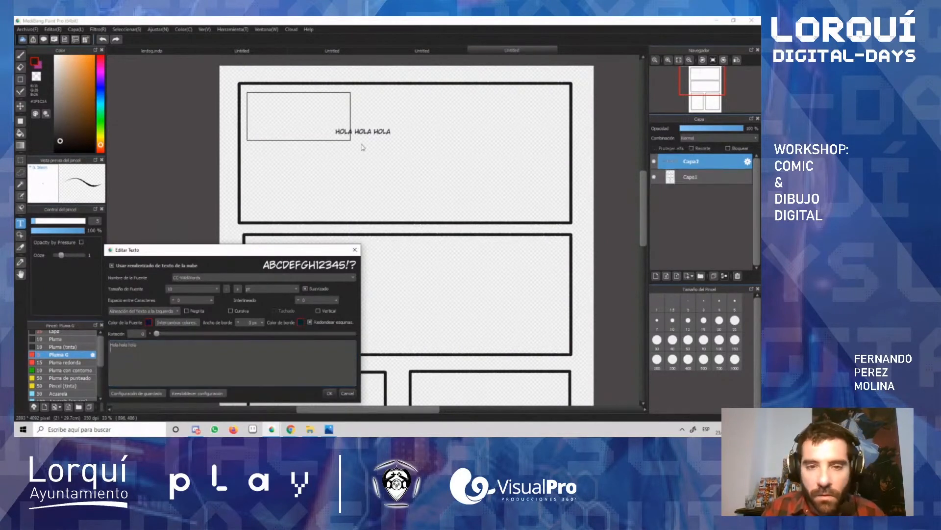
{"action": "left_click", "coordinate": [329, 393]}
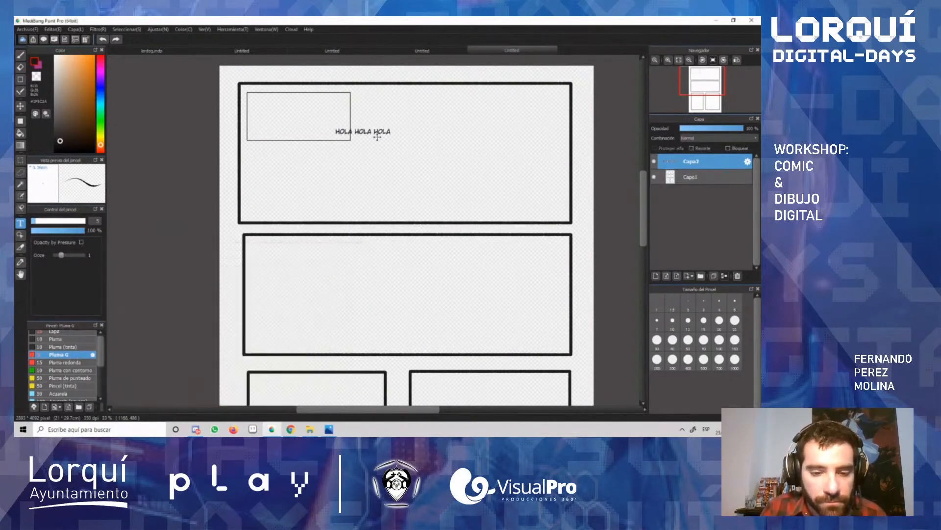
{"action": "left_click_drag", "start_coordinate": [384, 135], "coordinate": [306, 105]}
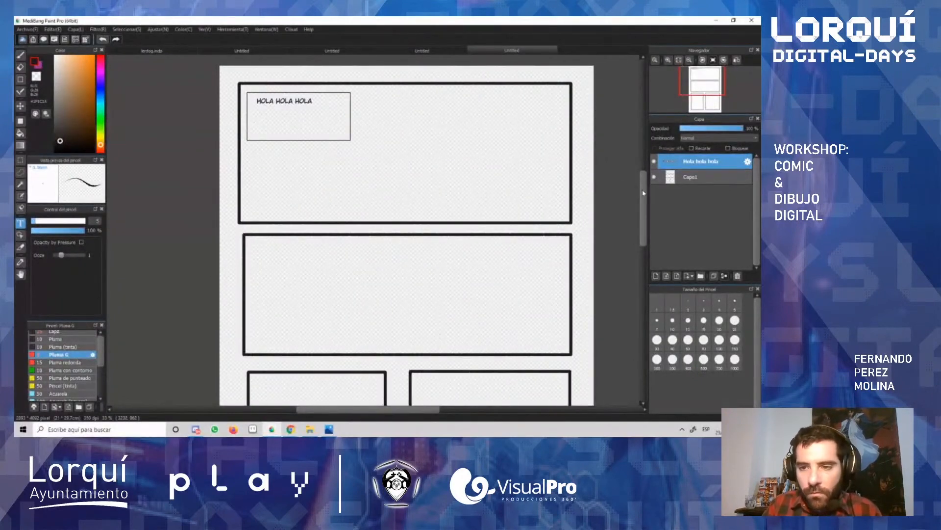
{"action": "mouse_move", "coordinate": [643, 191]}
{"action": "left_mouse_down"}
{"action": "mouse_move", "coordinate": [644, 225]}
{"action": "mouse_move", "coordinate": [643, 194]}
{"action": "left_mouse_up"}
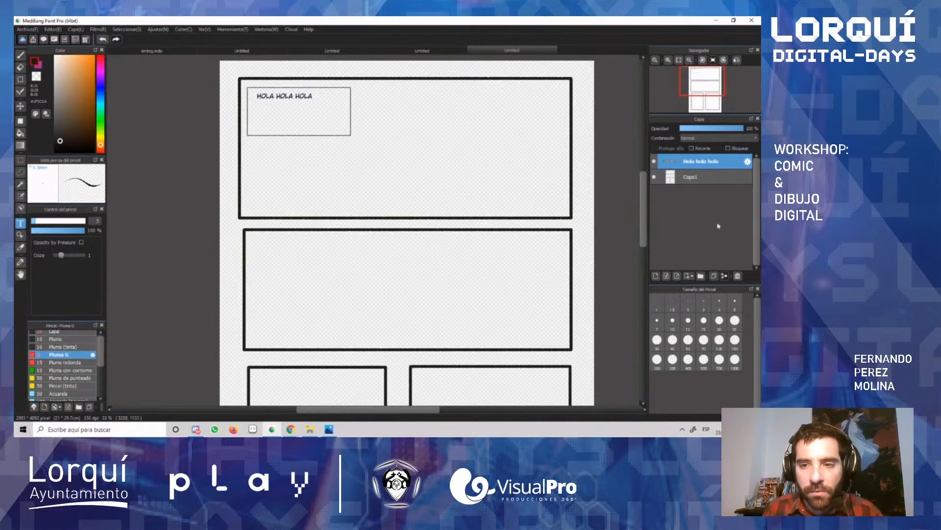
{"action": "left_click_drag", "start_coordinate": [645, 188], "coordinate": [645, 189]}
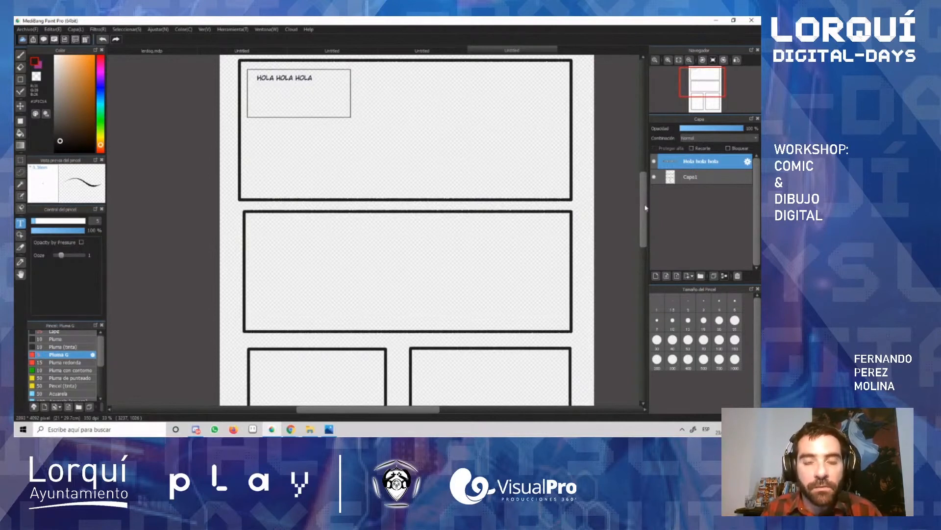
{"action": "scroll", "coordinate": [645, 206], "scroll_direction": "up", "scroll_amount": 3}
{"action": "left_click_drag", "start_coordinate": [649, 198], "coordinate": [648, 198]}
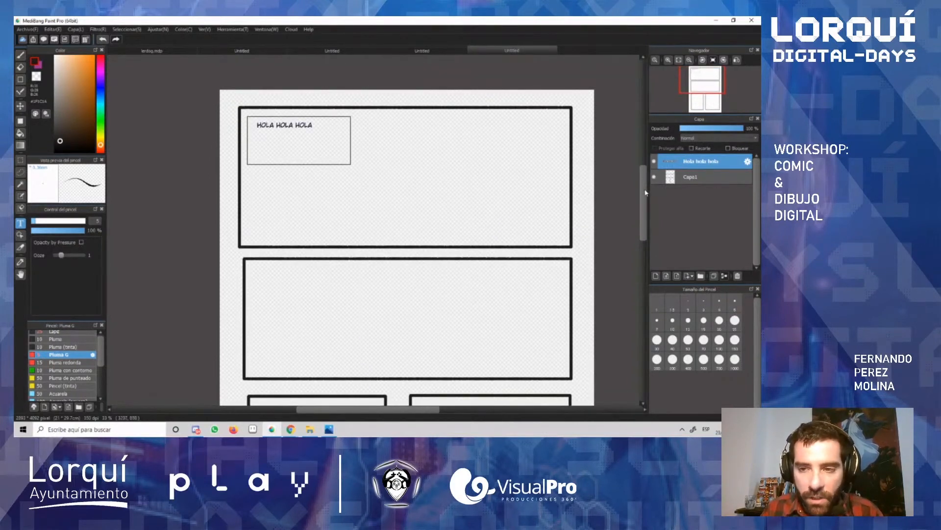
{"action": "scroll", "coordinate": [645, 193], "scroll_direction": "down", "scroll_amount": 1}
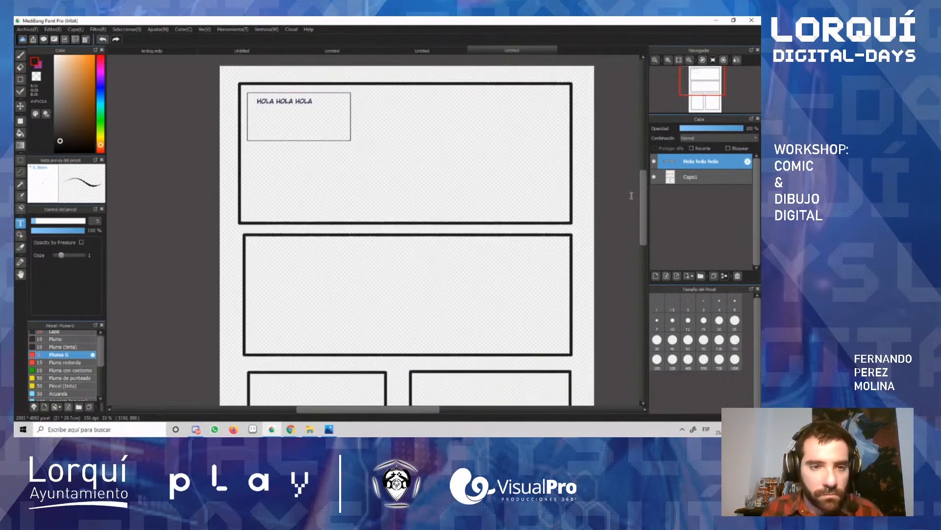
{"action": "scroll", "coordinate": [636, 192], "scroll_direction": "up", "scroll_amount": 1}
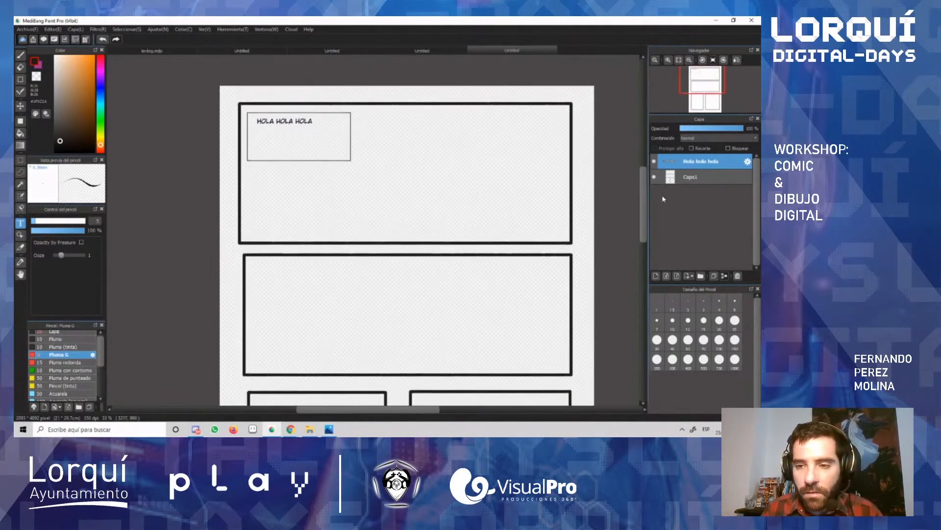
Step: Create a new layer, place it beneath the panel border layer Capa1, and rename it "boceto"
{"action": "key", "text": "b"}
{"action": "left_click", "coordinate": [713, 181]}
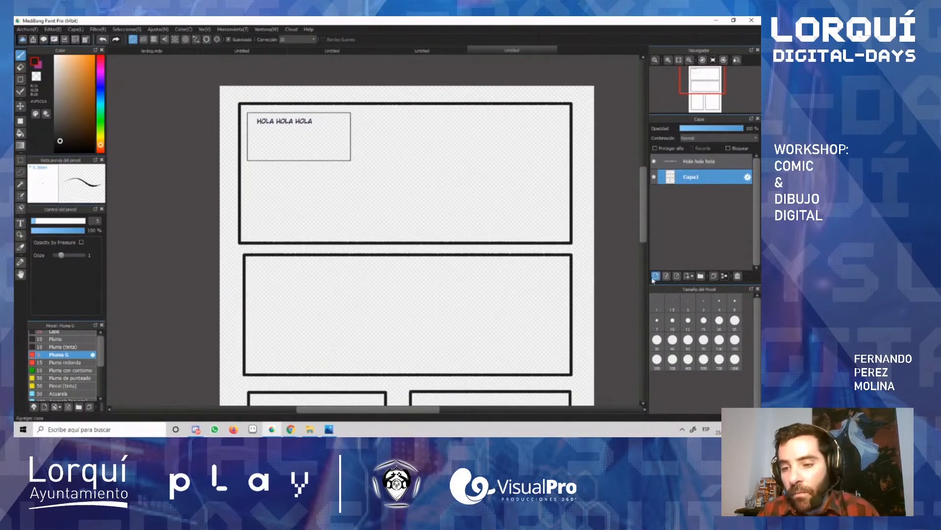
{"action": "left_click", "coordinate": [654, 277]}
{"action": "mouse_move", "coordinate": [696, 183]}
{"action": "left_mouse_down"}
{"action": "mouse_move", "coordinate": [695, 201]}
{"action": "mouse_move", "coordinate": [690, 194]}
{"action": "left_mouse_up"}
{"action": "double_click", "coordinate": [690, 193]}
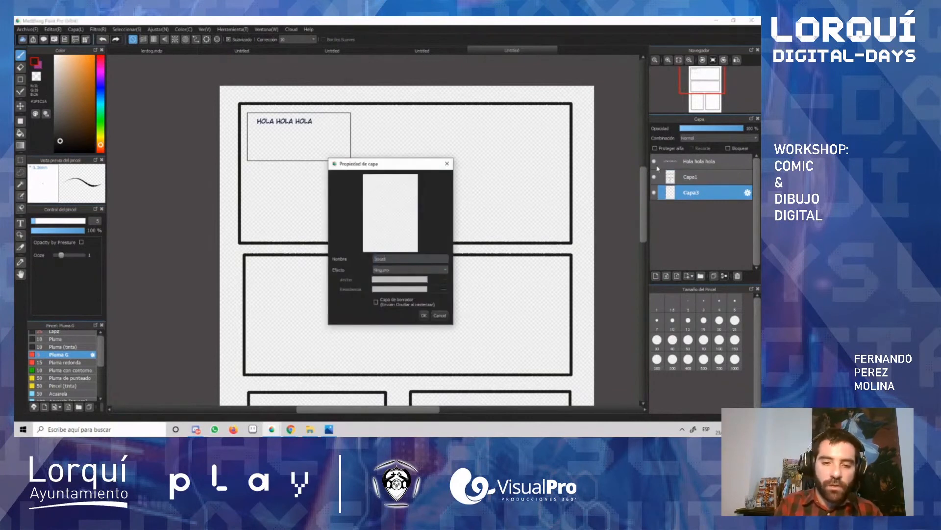
{"action": "key", "text": "Return"}
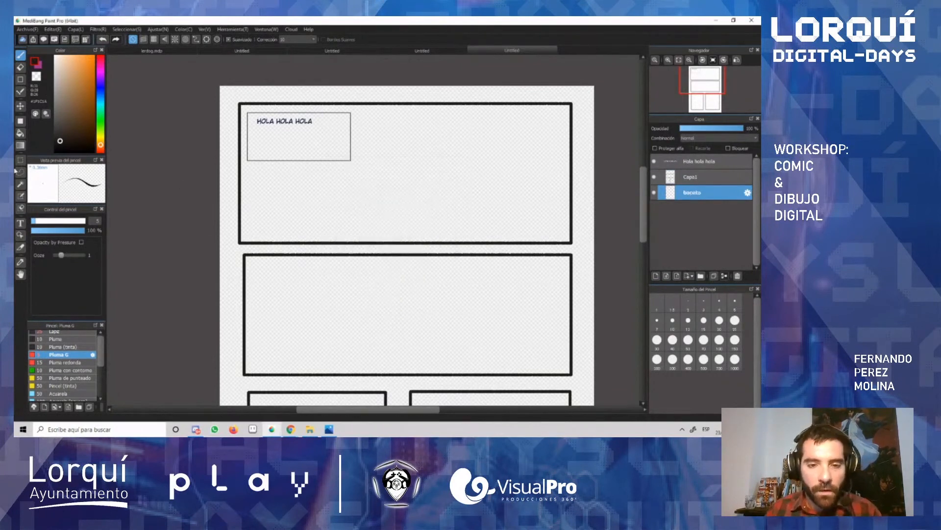
Step: Shift the brush colour's hue to cyan and sketch a horizontal line across the first panel below the caption box
{"action": "left_click", "coordinate": [100, 104]}
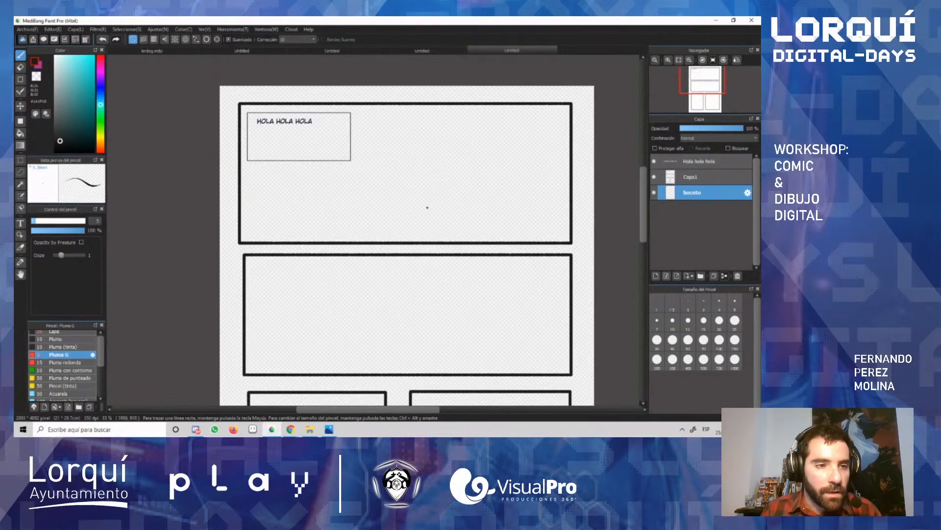
{"action": "left_click_drag", "start_coordinate": [242, 204], "coordinate": [562, 203]}
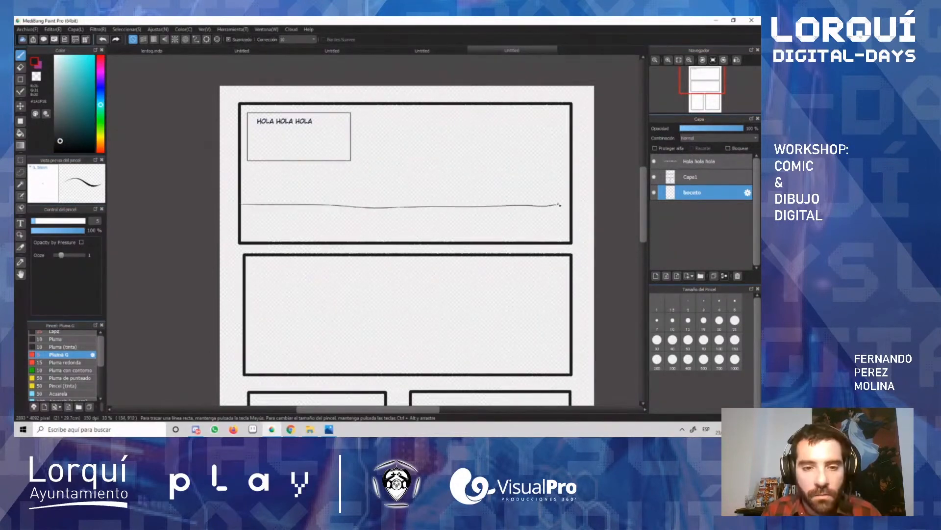
Step: Replace the dark horizon line with a light cyan one across the first panel and rough in the background above it
{"action": "key", "text": "ctrl+z"}
{"action": "left_click", "coordinate": [74, 72]}
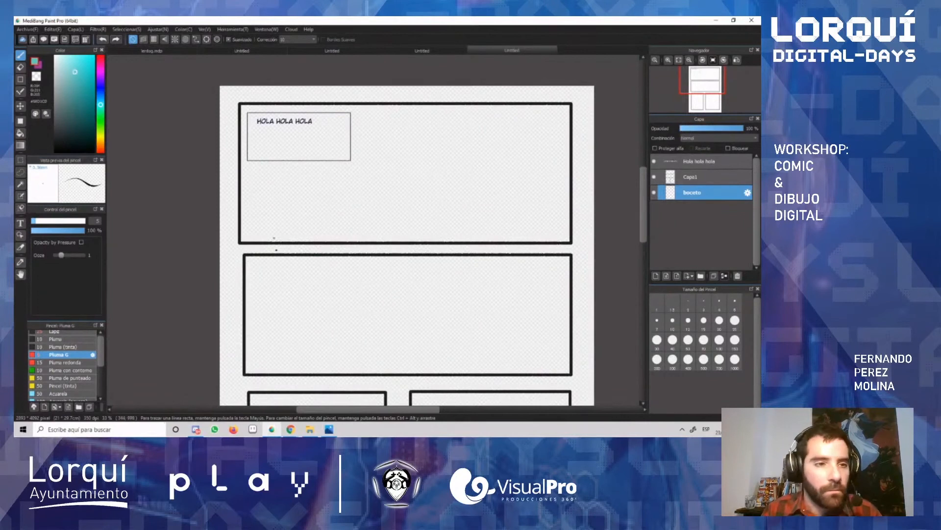
{"action": "mouse_move", "coordinate": [241, 206]}
{"action": "left_mouse_down"}
{"action": "mouse_move", "coordinate": [489, 215]}
{"action": "mouse_move", "coordinate": [578, 205]}
{"action": "left_mouse_up"}
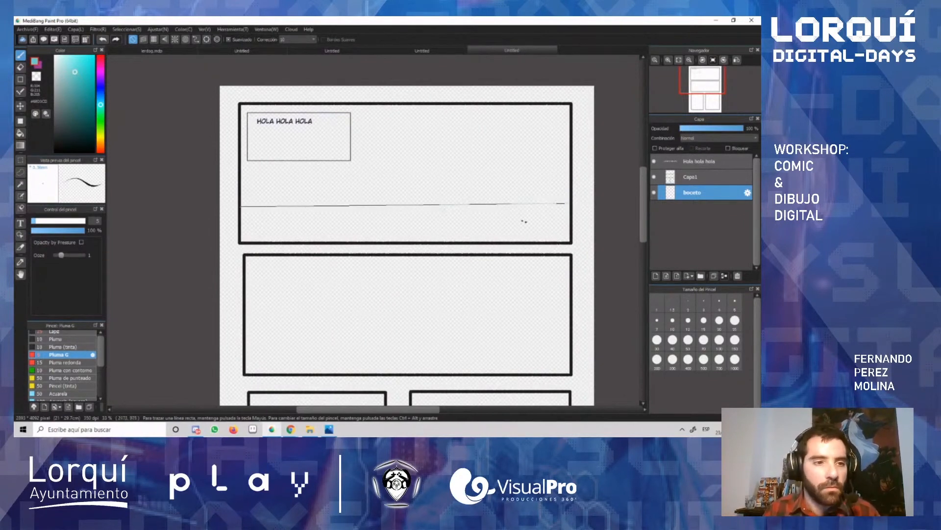
{"action": "key", "text": "ctrl+z"}
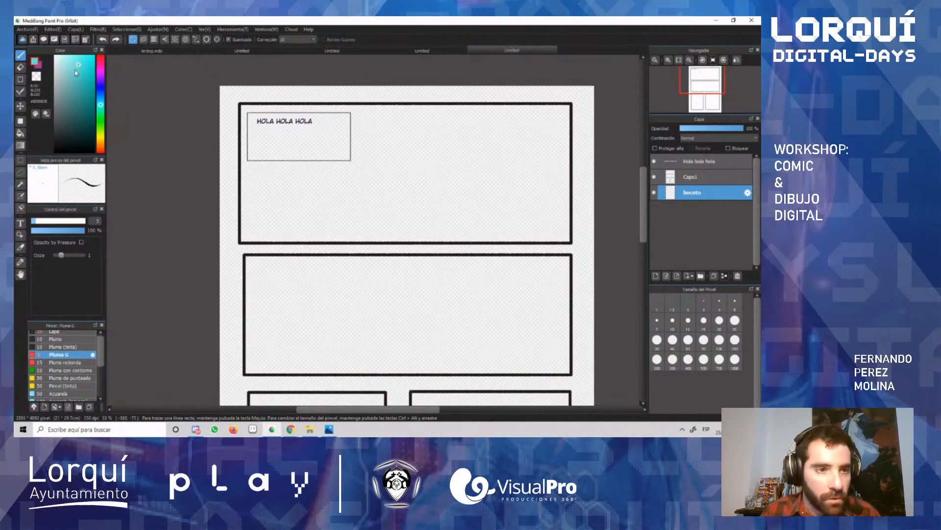
{"action": "left_click", "coordinate": [74, 75]}
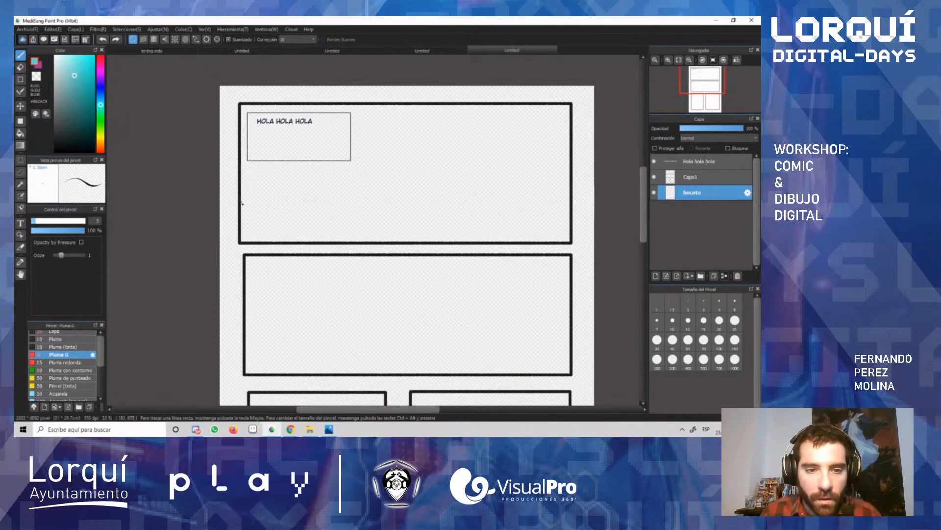
{"action": "left_click_drag", "start_coordinate": [238, 210], "coordinate": [569, 205]}
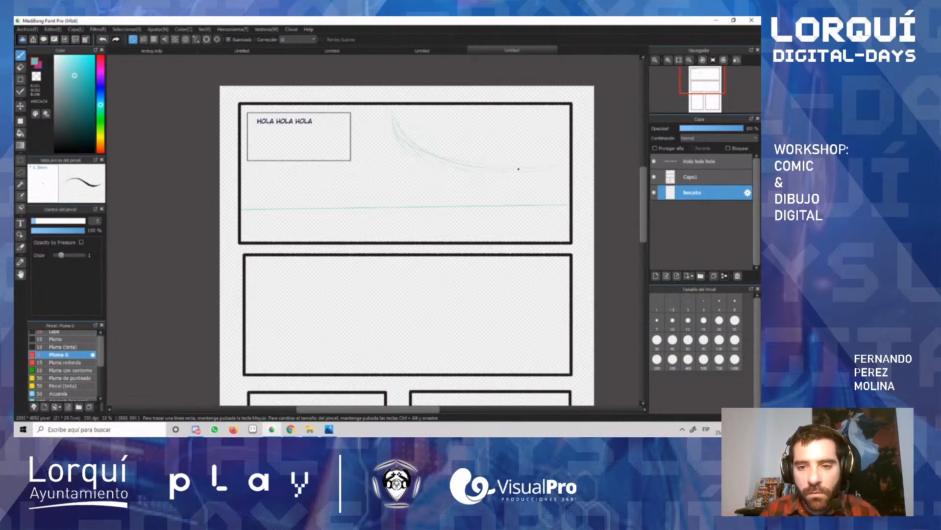
{"action": "key", "text": "ctrl+z"}
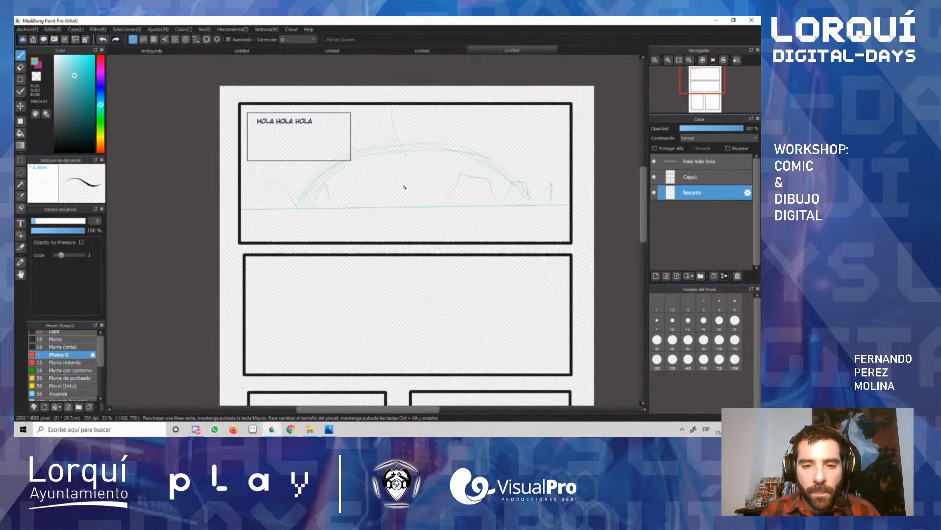
Step: Sketch a figure's head, torso and hips near the middle of the first panel, undoing the lower leg strokes
{"action": "scroll", "coordinate": [403, 187], "scroll_direction": "up", "scroll_amount": 5}
{"action": "scroll", "coordinate": [405, 188], "scroll_direction": "up", "scroll_amount": 1}
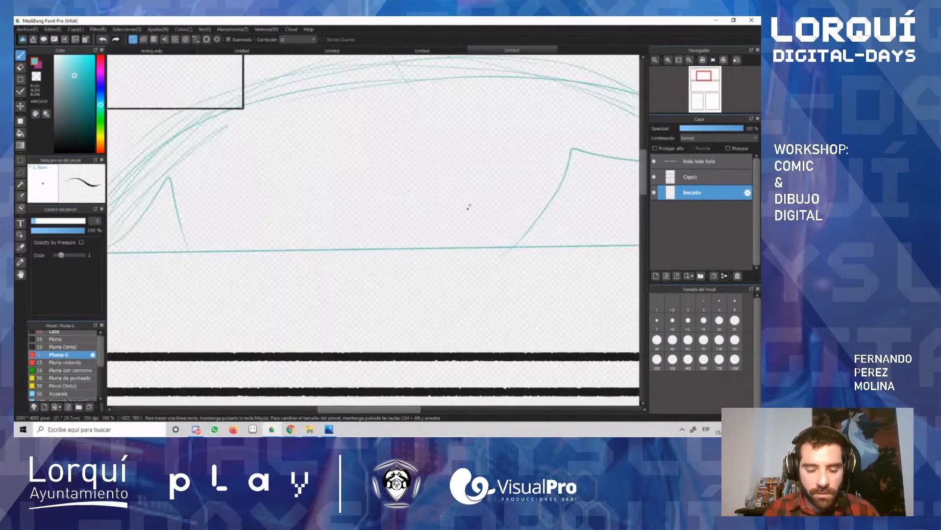
{"action": "mouse_move", "coordinate": [385, 174]}
{"action": "left_mouse_down"}
{"action": "mouse_move", "coordinate": [378, 199]}
{"action": "mouse_move", "coordinate": [386, 167]}
{"action": "mouse_move", "coordinate": [415, 188]}
{"action": "mouse_move", "coordinate": [375, 199]}
{"action": "mouse_move", "coordinate": [385, 216]}
{"action": "mouse_move", "coordinate": [407, 182]}
{"action": "mouse_move", "coordinate": [407, 223]}
{"action": "mouse_move", "coordinate": [368, 188]}
{"action": "left_mouse_up"}
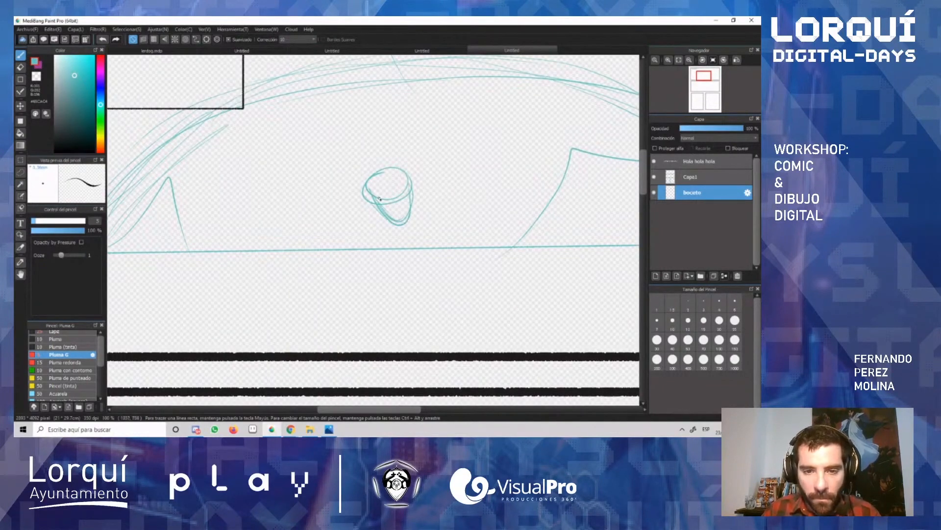
{"action": "mouse_move", "coordinate": [368, 233]}
{"action": "left_mouse_down"}
{"action": "mouse_move", "coordinate": [361, 223]}
{"action": "mouse_move", "coordinate": [363, 256]}
{"action": "mouse_move", "coordinate": [396, 251]}
{"action": "left_mouse_up"}
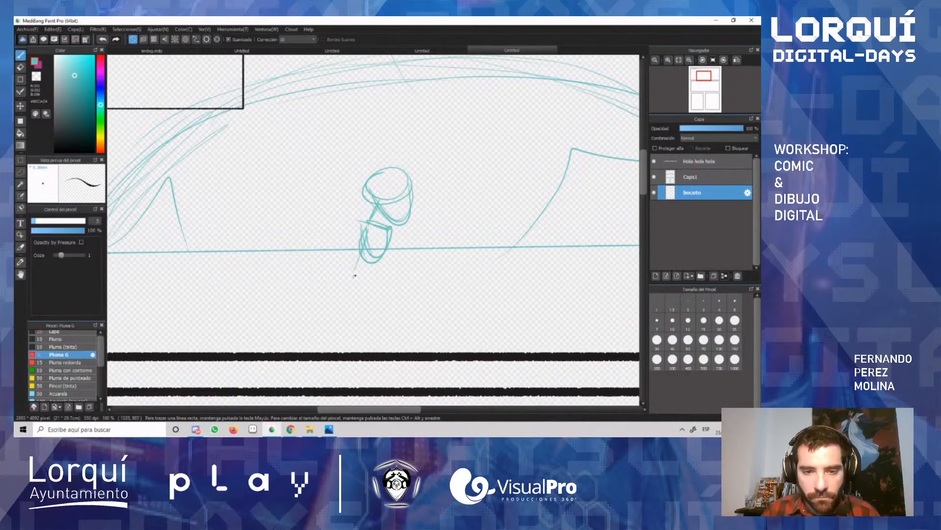
{"action": "mouse_move", "coordinate": [354, 275]}
{"action": "left_mouse_down"}
{"action": "mouse_move", "coordinate": [388, 253]}
{"action": "mouse_move", "coordinate": [366, 243]}
{"action": "left_mouse_up"}
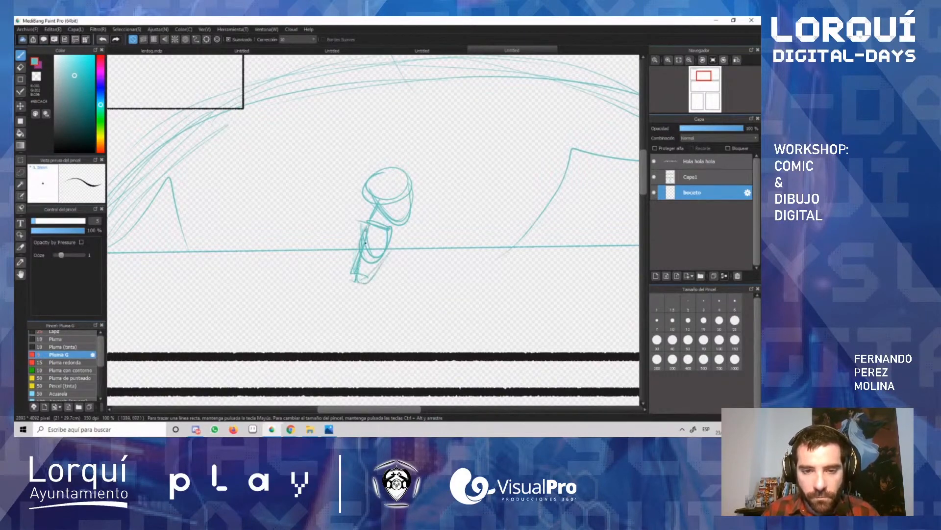
{"action": "left_click_drag", "start_coordinate": [368, 282], "coordinate": [394, 321]}
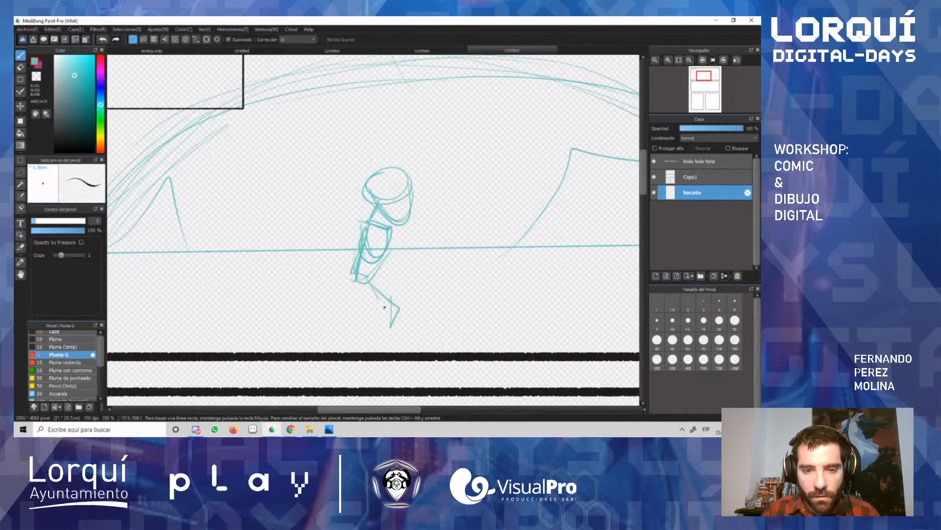
{"action": "key", "text": "ctrl+z"}
Step: Select the partial figure with a rectangular selection, move it higher in the first panel, and deselect it
{"action": "key", "text": "m"}
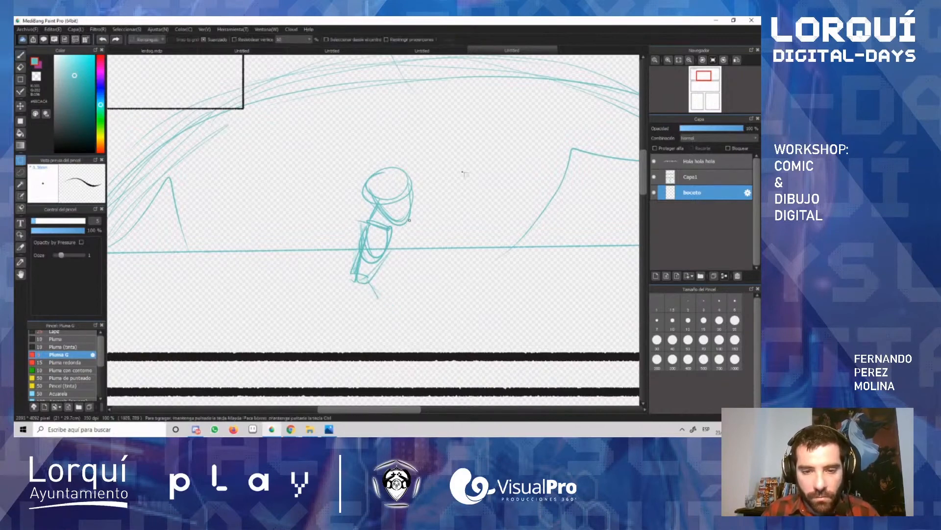
{"action": "mouse_move", "coordinate": [472, 142]}
{"action": "left_mouse_down"}
{"action": "mouse_move", "coordinate": [355, 283]}
{"action": "mouse_move", "coordinate": [282, 304]}
{"action": "left_mouse_up"}
{"action": "key", "text": "v"}
{"action": "left_click_drag", "start_coordinate": [387, 286], "coordinate": [398, 237]}
{"action": "key", "text": "ctrl+d"}
Step: Erase the displaced horizon line segments on both sides of the figure's torso
{"action": "key", "text": "e"}
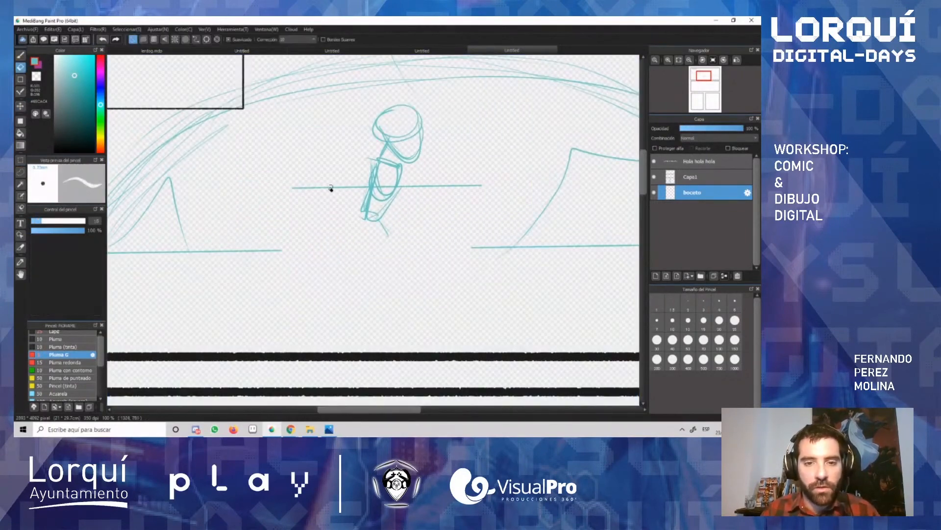
{"action": "left_click_drag", "start_coordinate": [361, 186], "coordinate": [293, 188]}
{"action": "left_click_drag", "start_coordinate": [461, 187], "coordinate": [405, 187]}
{"action": "left_click_drag", "start_coordinate": [483, 186], "coordinate": [463, 187]}
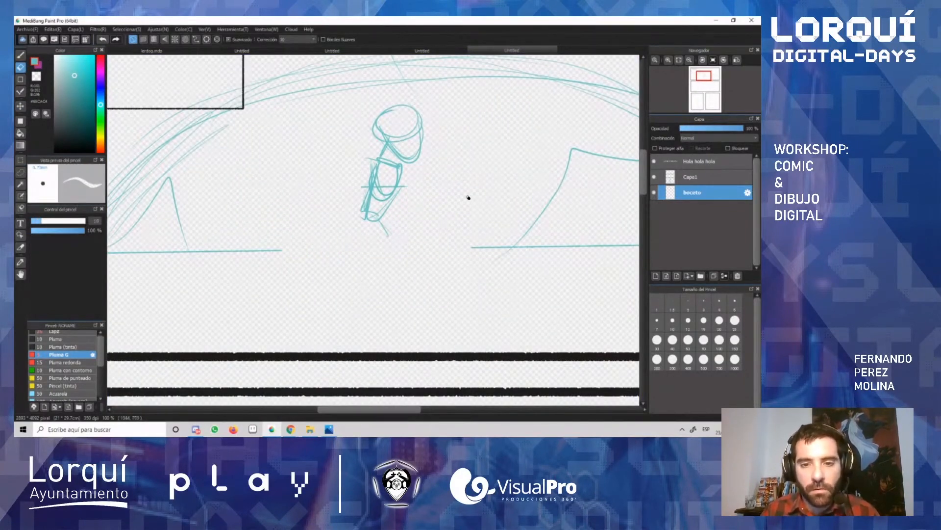
Step: Sketch the figure's arm and walking legs with feet, and redraw the missing horizon line on both sides of it
{"action": "key", "text": "b"}
{"action": "mouse_move", "coordinate": [366, 218]}
{"action": "left_mouse_down"}
{"action": "mouse_move", "coordinate": [349, 265]}
{"action": "mouse_move", "coordinate": [326, 279]}
{"action": "mouse_move", "coordinate": [329, 287]}
{"action": "mouse_move", "coordinate": [400, 264]}
{"action": "mouse_move", "coordinate": [399, 289]}
{"action": "left_mouse_up"}
{"action": "mouse_move", "coordinate": [385, 235]}
{"action": "left_mouse_down"}
{"action": "mouse_move", "coordinate": [396, 296]}
{"action": "mouse_move", "coordinate": [436, 294]}
{"action": "left_mouse_up"}
{"action": "left_click_drag", "start_coordinate": [374, 167], "coordinate": [359, 224]}
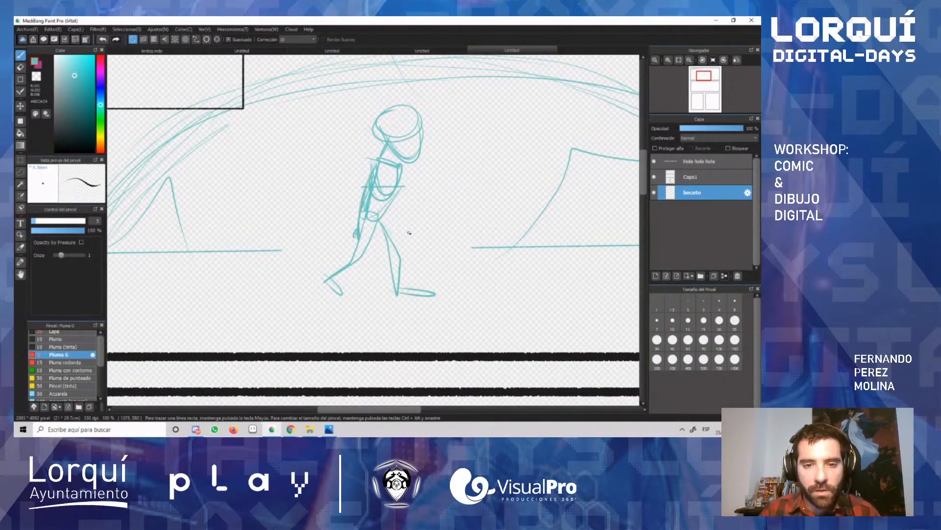
{"action": "mouse_move", "coordinate": [368, 158]}
{"action": "left_mouse_down"}
{"action": "mouse_move", "coordinate": [375, 146]}
{"action": "mouse_move", "coordinate": [353, 227]}
{"action": "left_mouse_up"}
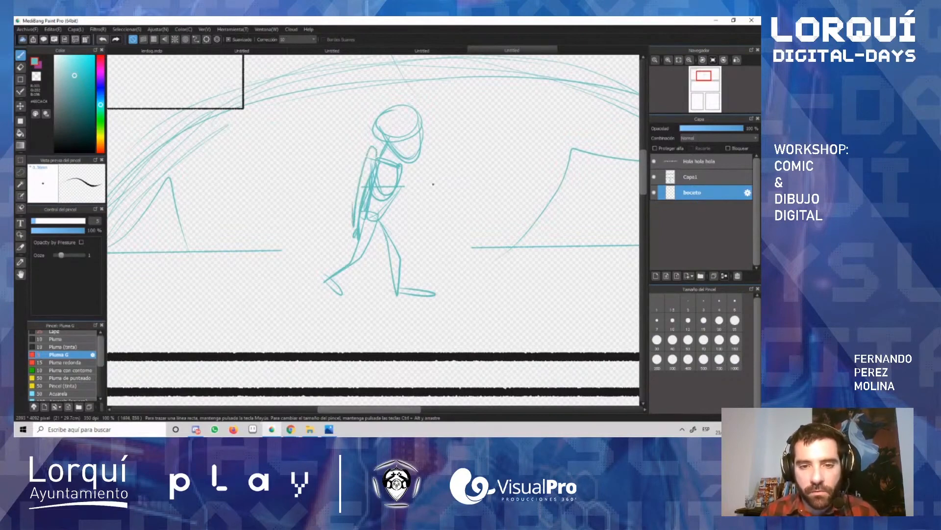
{"action": "left_click_drag", "start_coordinate": [283, 250], "coordinate": [338, 250]}
{"action": "left_click_drag", "start_coordinate": [407, 249], "coordinate": [471, 247]}
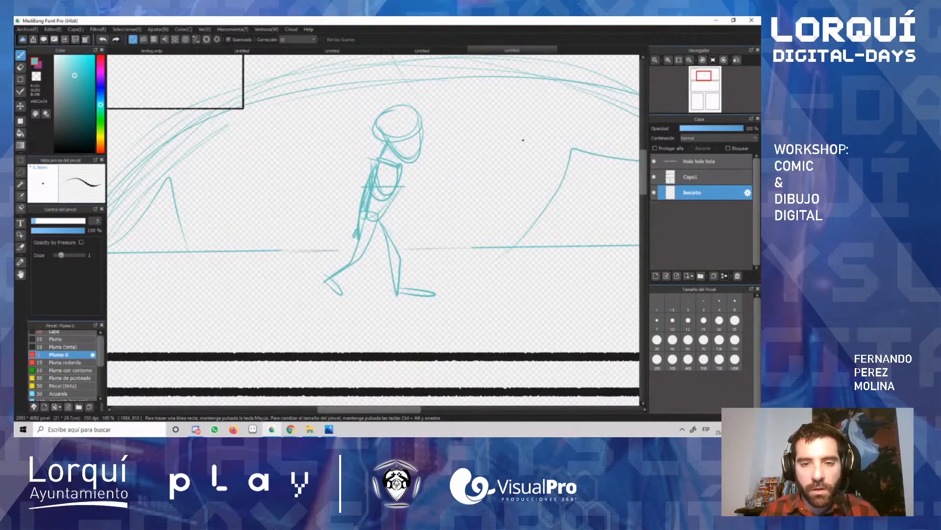
{"action": "key", "text": "m"}
{"action": "left_click_drag", "start_coordinate": [436, 97], "coordinate": [371, 151]}
{"action": "key", "text": "ctrl+d"}
Step: Lasso the figure's head, scale it down and fit it back onto the neck, and apply the transformation
{"action": "key", "text": "l"}
{"action": "mouse_move", "coordinate": [435, 117]}
{"action": "left_mouse_down"}
{"action": "mouse_move", "coordinate": [363, 124]}
{"action": "mouse_move", "coordinate": [408, 172]}
{"action": "mouse_move", "coordinate": [436, 118]}
{"action": "left_mouse_up"}
{"action": "key", "text": "ctrl+t"}
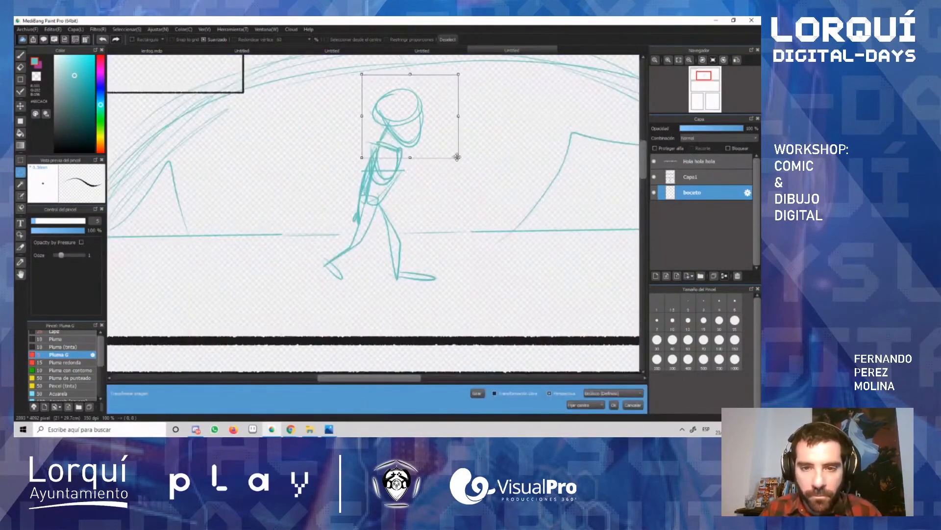
{"action": "left_click_drag", "start_coordinate": [458, 157], "coordinate": [424, 148]}
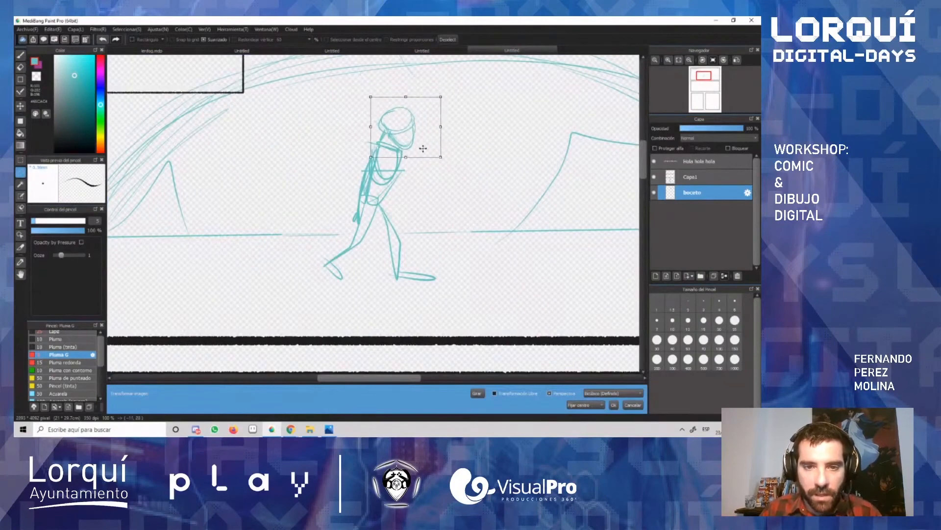
{"action": "key", "text": "Return"}
{"action": "key", "text": "ctrl+d"}
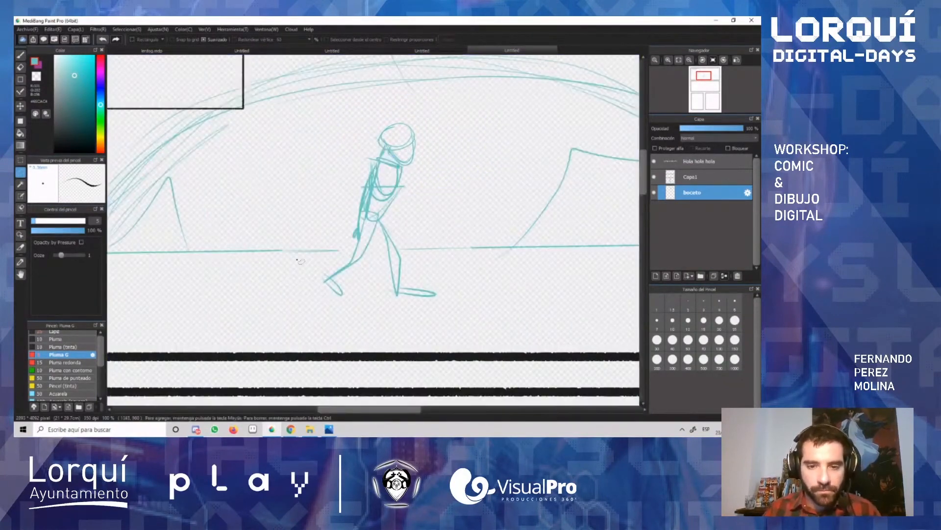
Step: Sketch the side of a close-up face with an ear in the second panel
{"action": "scroll", "coordinate": [297, 261], "scroll_direction": "down", "scroll_amount": 5}
{"action": "scroll", "coordinate": [292, 264], "scroll_direction": "up", "scroll_amount": 3}
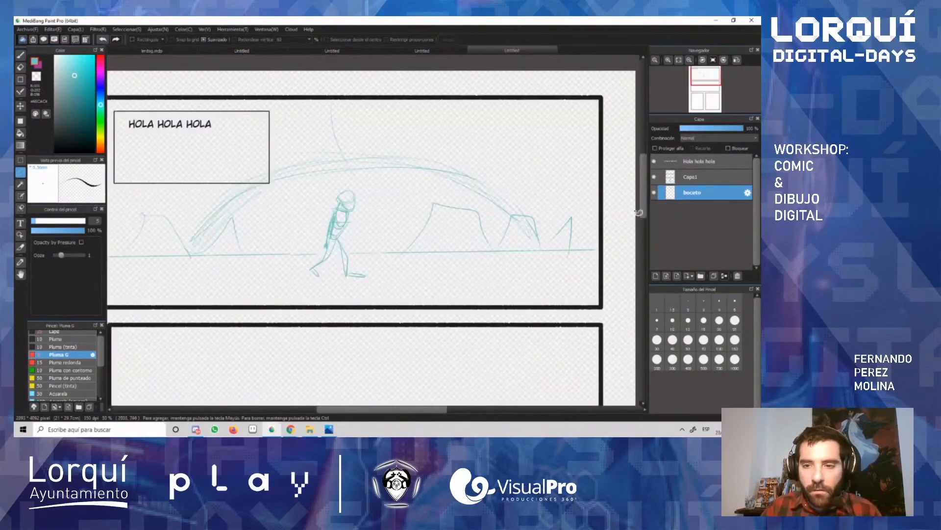
{"action": "scroll", "coordinate": [465, 250], "scroll_direction": "down", "scroll_amount": 2}
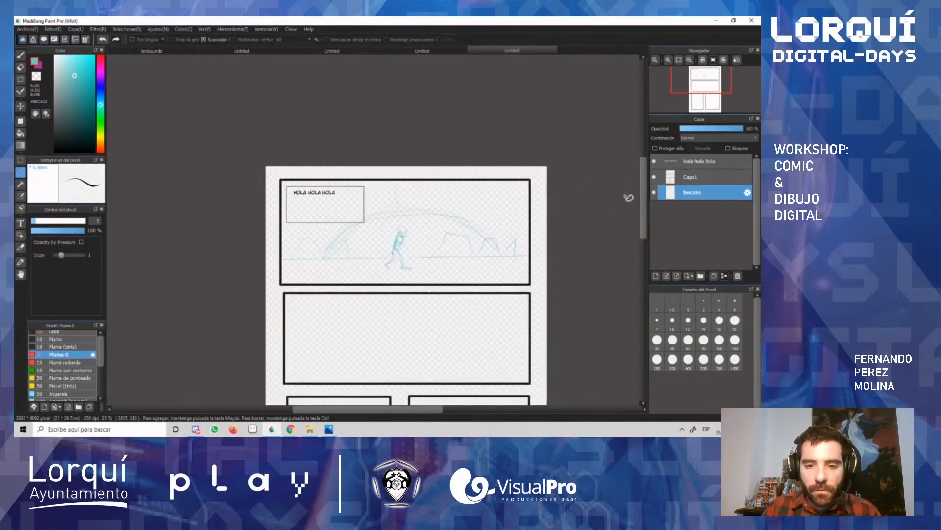
{"action": "scroll", "coordinate": [644, 177], "scroll_direction": "down", "scroll_amount": 5}
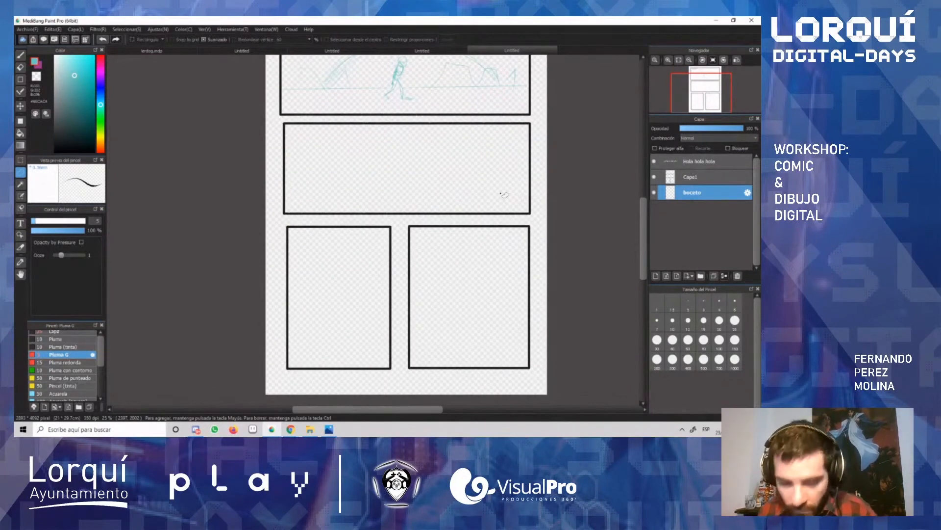
{"action": "scroll", "coordinate": [456, 189], "scroll_direction": "up", "scroll_amount": 3}
{"action": "key", "text": "b"}
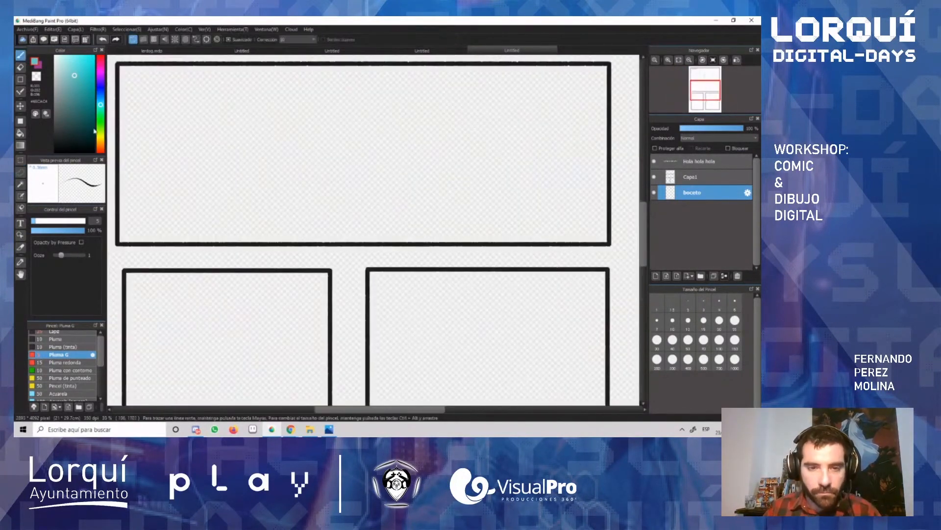
{"action": "left_click_drag", "start_coordinate": [287, 90], "coordinate": [285, 171]}
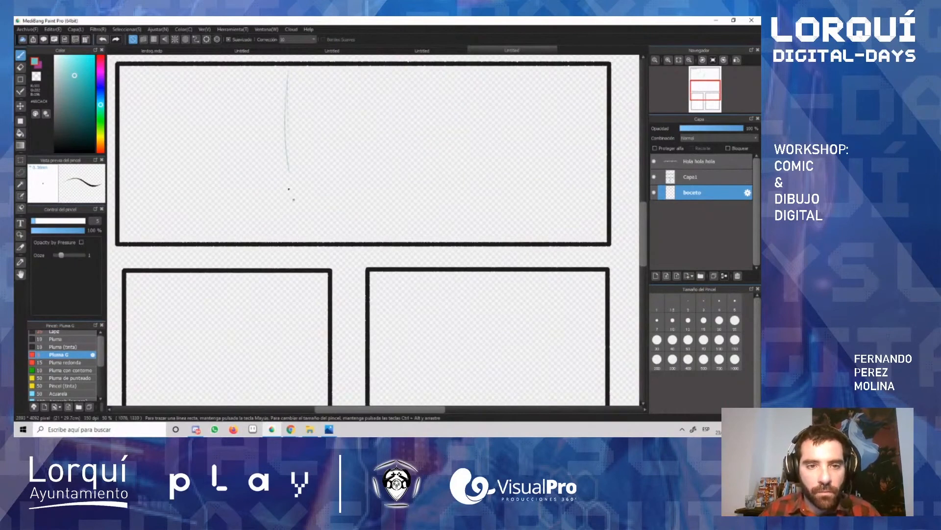
{"action": "left_click_drag", "start_coordinate": [289, 117], "coordinate": [294, 203]}
{"action": "left_click_drag", "start_coordinate": [287, 150], "coordinate": [294, 227]}
{"action": "left_click_drag", "start_coordinate": [280, 192], "coordinate": [260, 240]}
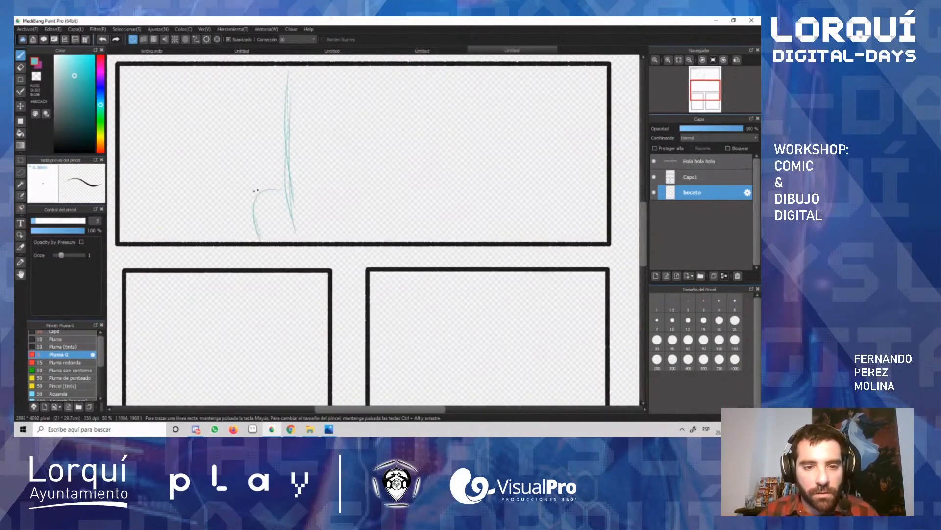
{"action": "left_click_drag", "start_coordinate": [254, 205], "coordinate": [295, 213]}
{"action": "mouse_move", "coordinate": [255, 216]}
{"action": "left_mouse_down"}
{"action": "mouse_move", "coordinate": [290, 208]}
{"action": "mouse_move", "coordinate": [289, 230]}
{"action": "left_mouse_up"}
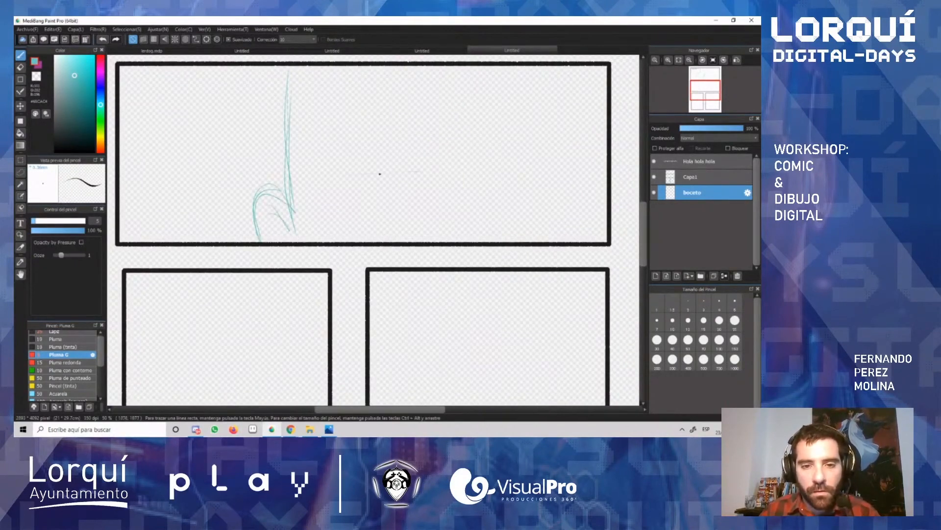
Step: Sketch a half-closed eye with a slanted upper lid and iris beside the ear, plus a small mark next to the ear
{"action": "mouse_move", "coordinate": [326, 172]}
{"action": "left_mouse_down"}
{"action": "mouse_move", "coordinate": [434, 165]}
{"action": "mouse_move", "coordinate": [333, 180]}
{"action": "mouse_move", "coordinate": [450, 165]}
{"action": "left_mouse_up"}
{"action": "key", "text": "ctrl+z"}
{"action": "mouse_move", "coordinate": [424, 194]}
{"action": "left_mouse_down"}
{"action": "mouse_move", "coordinate": [377, 201]}
{"action": "mouse_move", "coordinate": [422, 170]}
{"action": "mouse_move", "coordinate": [392, 184]}
{"action": "left_mouse_up"}
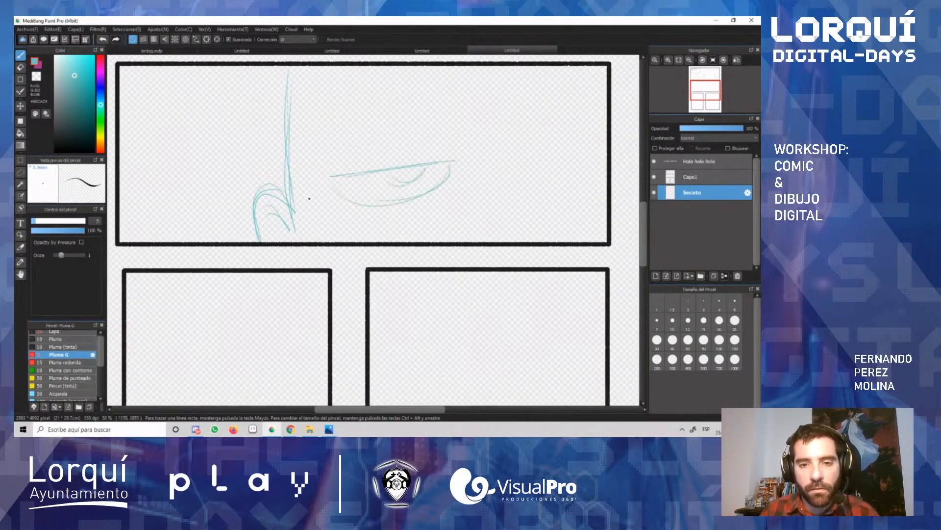
{"action": "left_click_drag", "start_coordinate": [311, 193], "coordinate": [305, 213]}
Step: Try a nose and a second eye close to the second panel's border, and undo those strokes
{"action": "left_click_drag", "start_coordinate": [506, 197], "coordinate": [540, 197]}
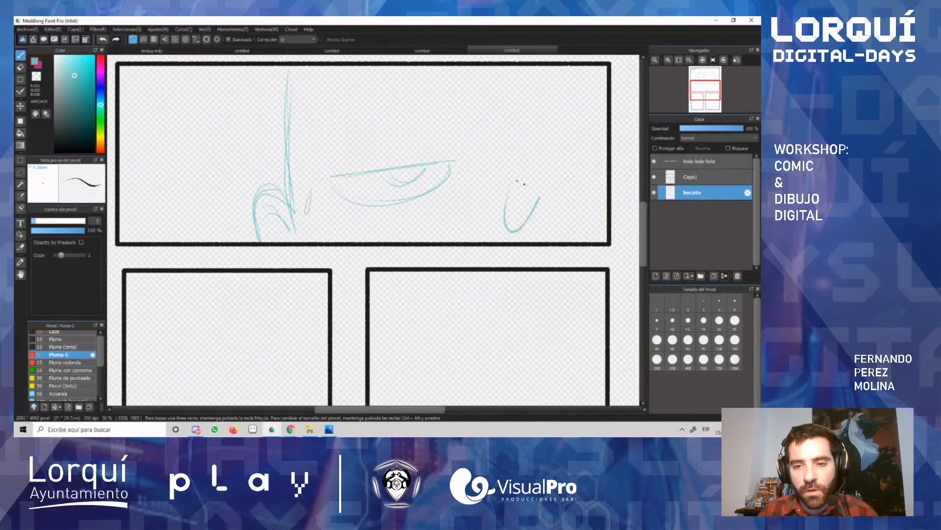
{"action": "mouse_move", "coordinate": [583, 159]}
{"action": "left_mouse_down"}
{"action": "mouse_move", "coordinate": [607, 165]}
{"action": "mouse_move", "coordinate": [594, 198]}
{"action": "left_mouse_up"}
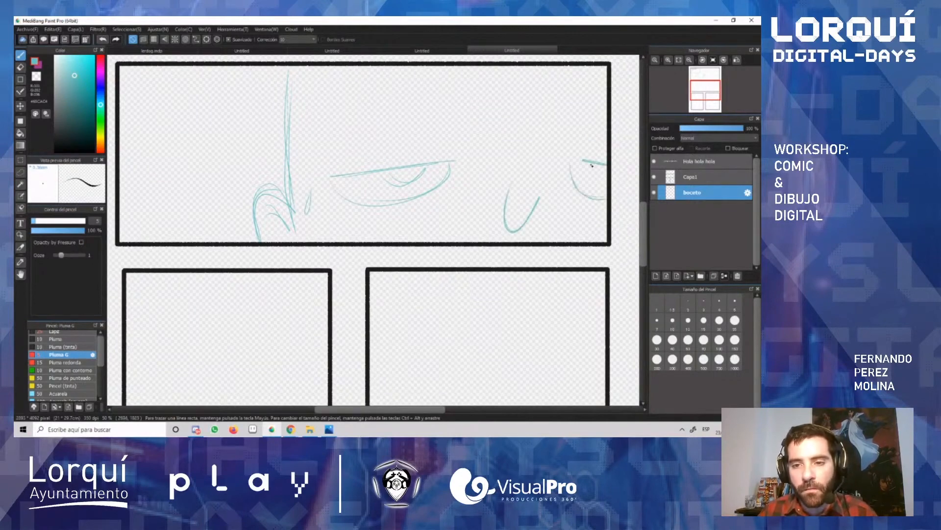
{"action": "key", "text": "ctrl+z"}
{"action": "key", "text": "ctrl+z"}
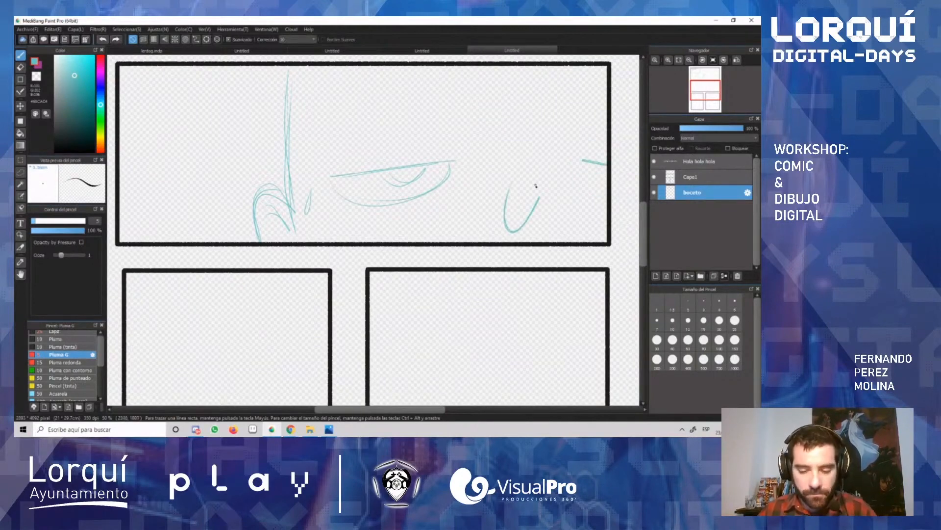
{"action": "key", "text": "ctrl+z"}
{"action": "key", "text": "ctrl+z"}
Step: Sketch the nose and second half-closed eye nearer the first eye, and add an eyebrow above the first eye
{"action": "left_click_drag", "start_coordinate": [481, 196], "coordinate": [594, 170]}
{"action": "mouse_move", "coordinate": [536, 157]}
{"action": "left_mouse_down"}
{"action": "mouse_move", "coordinate": [598, 171]}
{"action": "mouse_move", "coordinate": [569, 196]}
{"action": "mouse_move", "coordinate": [597, 172]}
{"action": "left_mouse_up"}
{"action": "left_click_drag", "start_coordinate": [440, 148], "coordinate": [363, 157]}
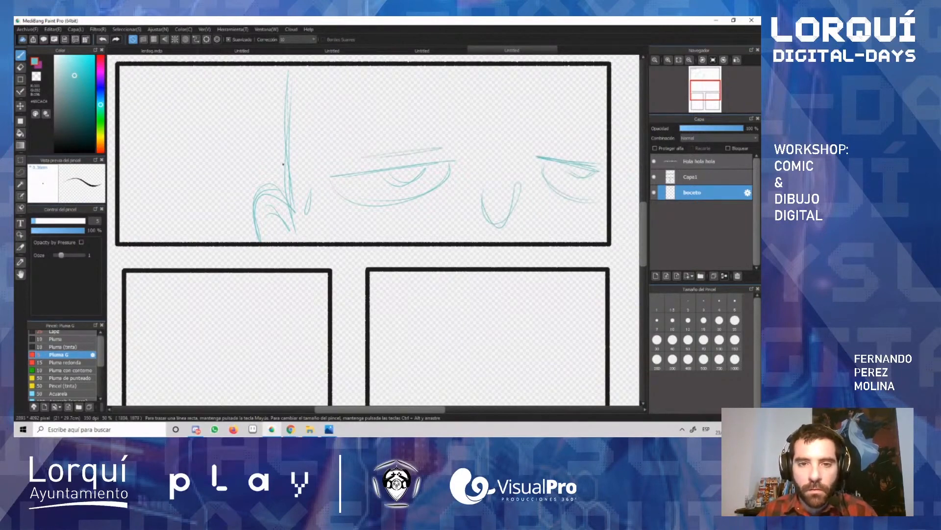
Step: Sketch the sideburn and the hairline with loose strands over the forehead, and add the eyebrow above the second eye
{"action": "left_click_drag", "start_coordinate": [300, 155], "coordinate": [309, 107]}
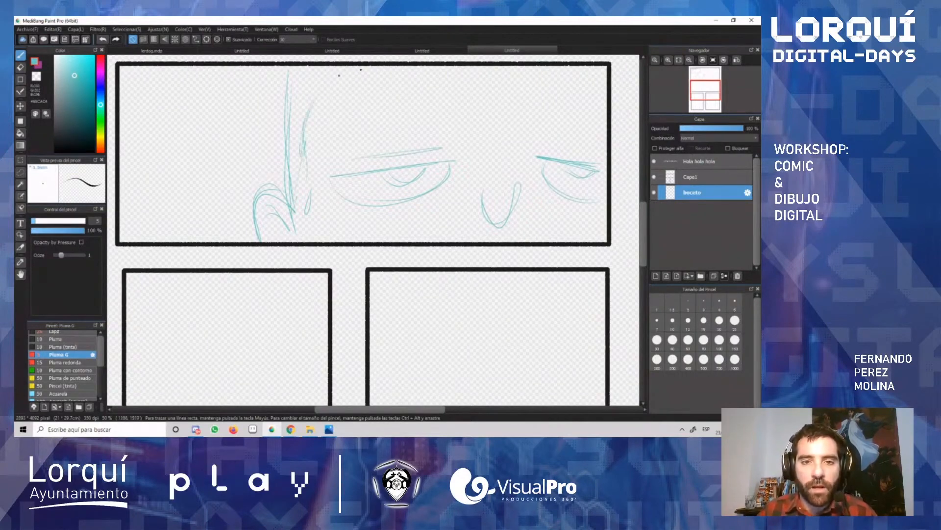
{"action": "mouse_move", "coordinate": [412, 73]}
{"action": "left_mouse_down"}
{"action": "mouse_move", "coordinate": [522, 89]}
{"action": "mouse_move", "coordinate": [585, 67]}
{"action": "left_mouse_up"}
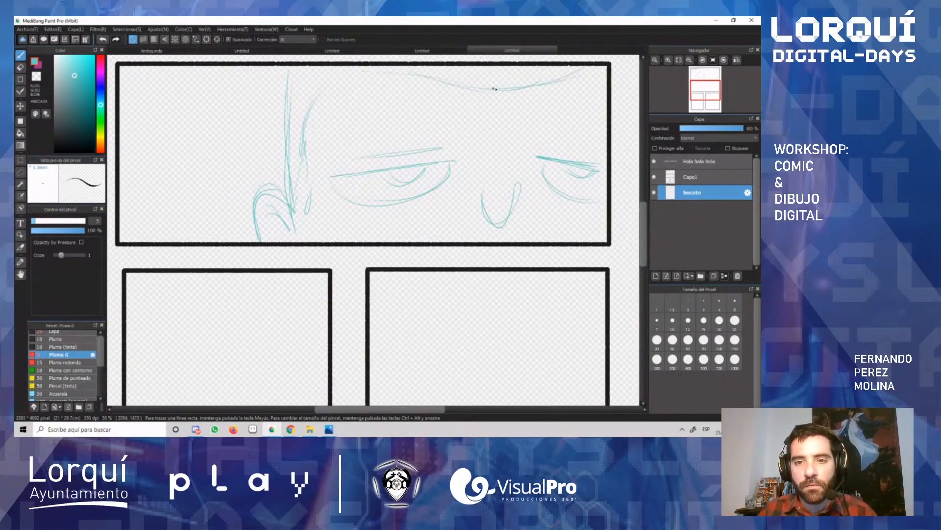
{"action": "left_click_drag", "start_coordinate": [511, 95], "coordinate": [514, 96]}
{"action": "left_click_drag", "start_coordinate": [597, 147], "coordinate": [562, 142]}
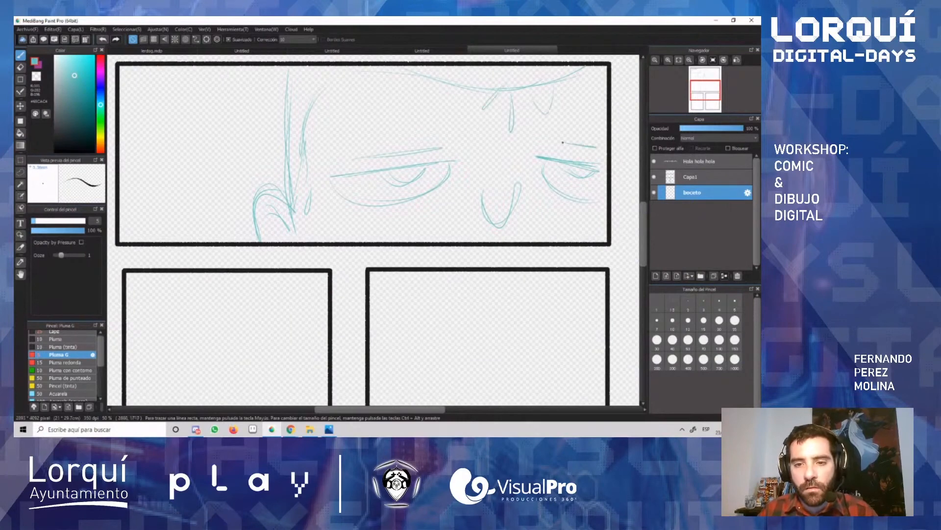
Step: Sketch two small sweat drops on the forehead and draw a near-black rectangular caption box in the empty area of the second panel
{"action": "left_click_drag", "start_coordinate": [371, 103], "coordinate": [365, 117]}
{"action": "left_click_drag", "start_coordinate": [346, 119], "coordinate": [343, 130]}
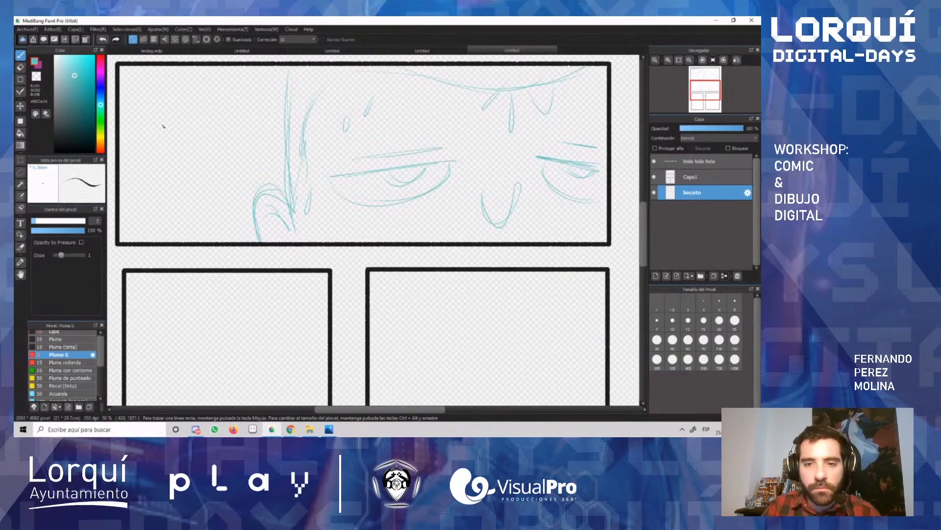
{"action": "left_click", "coordinate": [21, 80]}
{"action": "left_click_drag", "start_coordinate": [126, 76], "coordinate": [257, 177]}
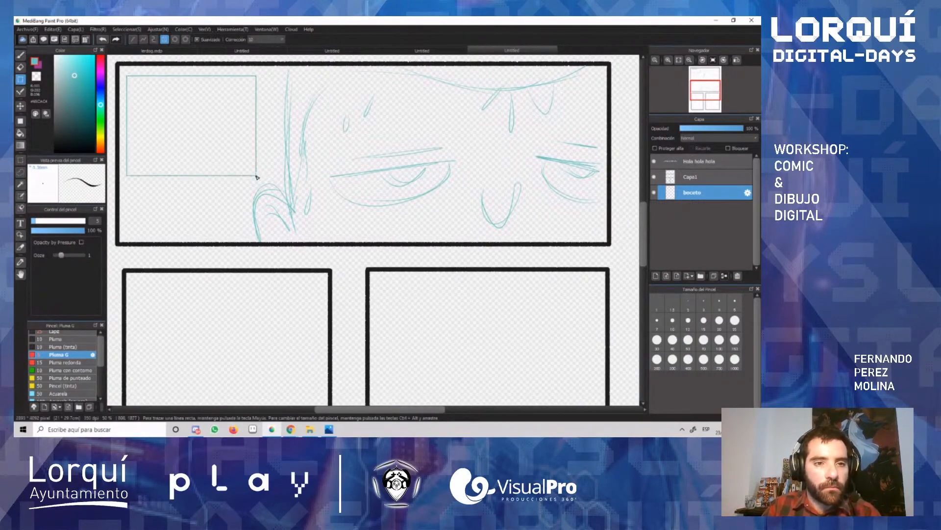
{"action": "key", "text": "ctrl+z"}
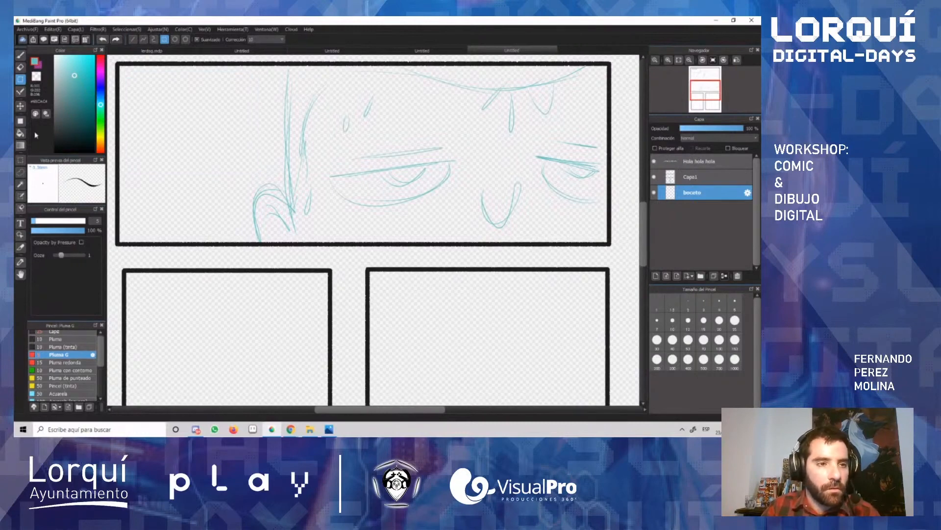
{"action": "left_click", "coordinate": [60, 145]}
{"action": "left_click_drag", "start_coordinate": [130, 78], "coordinate": [248, 171]}
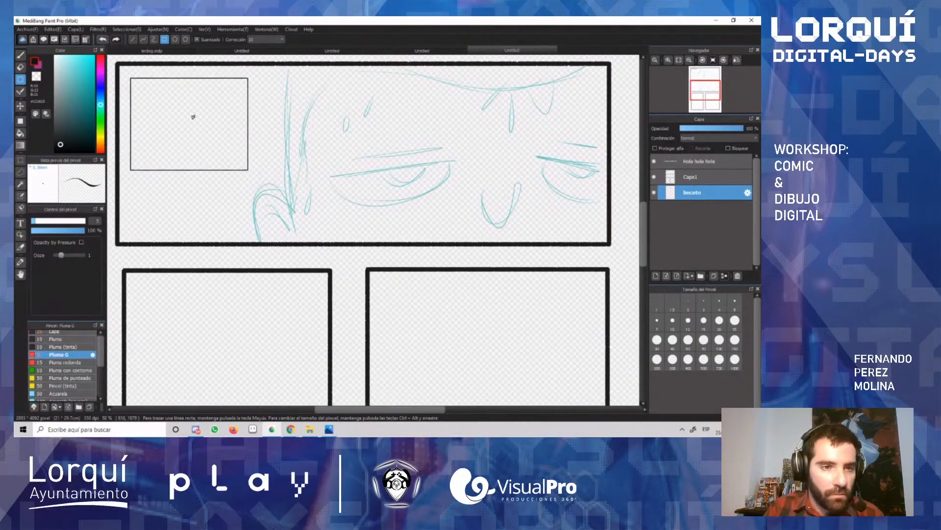
Step: Lasso the nose sketch in the second panel, move it slightly lower, and clear the selection
{"action": "scroll", "coordinate": [370, 234], "scroll_direction": "down", "scroll_amount": 2}
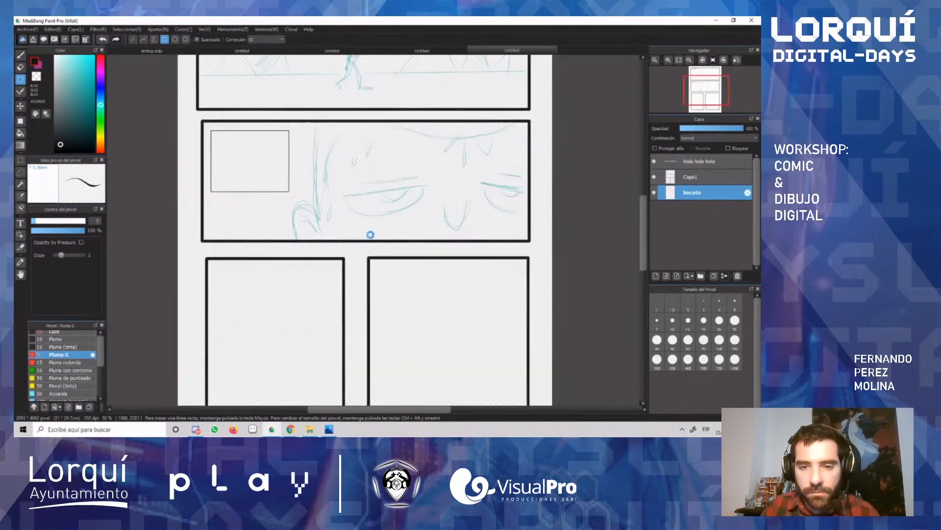
{"action": "scroll", "coordinate": [370, 234], "scroll_direction": "up", "scroll_amount": 2}
{"action": "scroll", "coordinate": [464, 214], "scroll_direction": "up", "scroll_amount": 1}
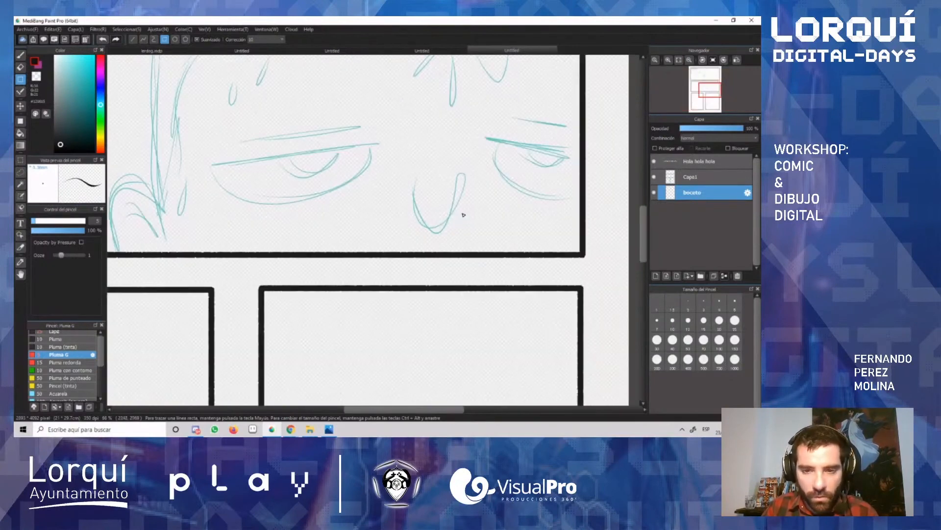
{"action": "key", "text": "l"}
{"action": "mouse_move", "coordinate": [483, 203]}
{"action": "left_mouse_down"}
{"action": "mouse_move", "coordinate": [439, 156]}
{"action": "mouse_move", "coordinate": [396, 180]}
{"action": "mouse_move", "coordinate": [410, 240]}
{"action": "left_mouse_up"}
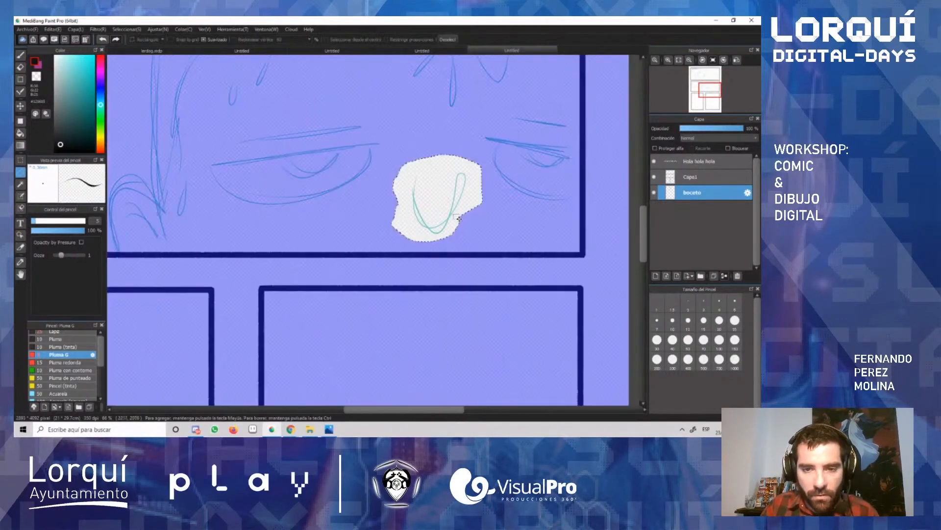
{"action": "key", "text": "v"}
{"action": "mouse_move", "coordinate": [447, 195]}
{"action": "left_mouse_down"}
{"action": "mouse_move", "coordinate": [445, 226]}
{"action": "mouse_move", "coordinate": [448, 219]}
{"action": "left_mouse_up"}
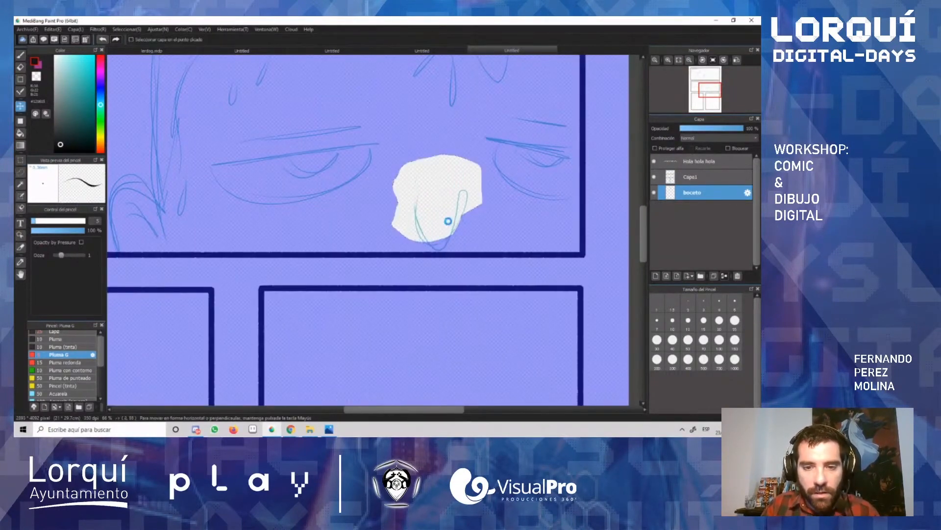
{"action": "key", "text": "ctrl+d"}
Step: Set the brush to a muted teal and sketch slanted block letters Z and A across the lower-left panel
{"action": "scroll", "coordinate": [456, 227], "scroll_direction": "down", "scroll_amount": 4}
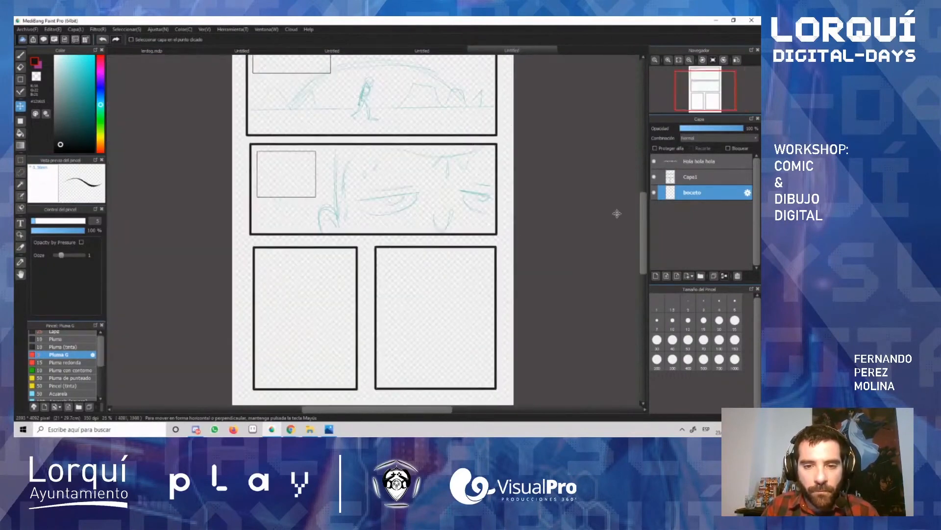
{"action": "left_click_drag", "start_coordinate": [643, 212], "coordinate": [622, 230]}
{"action": "scroll", "coordinate": [297, 290], "scroll_direction": "up", "scroll_amount": 1}
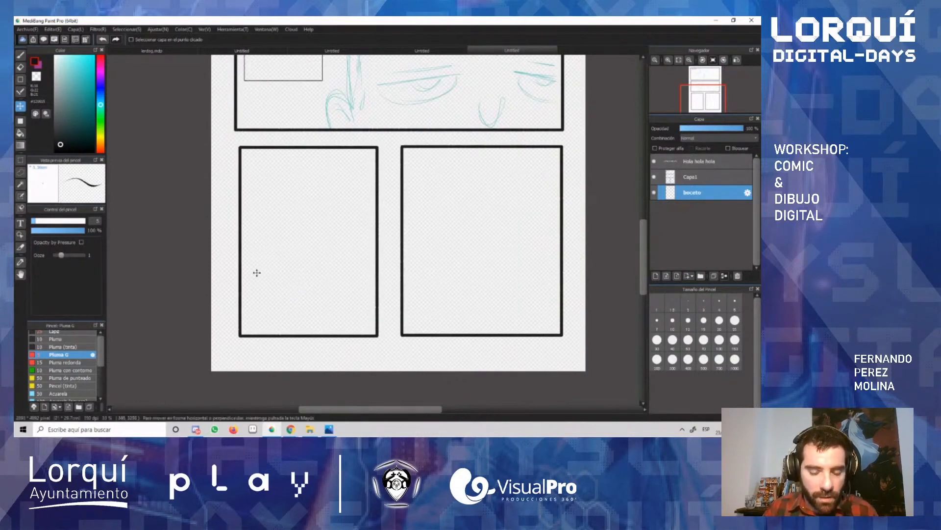
{"action": "key", "text": "b"}
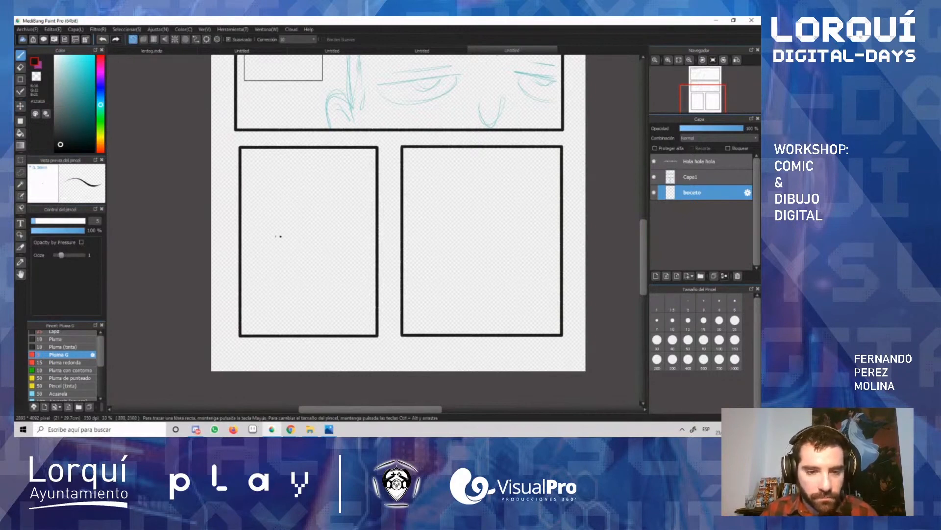
{"action": "mouse_move", "coordinate": [224, 230]}
{"action": "left_mouse_down"}
{"action": "mouse_move", "coordinate": [268, 220]}
{"action": "mouse_move", "coordinate": [242, 248]}
{"action": "left_mouse_up"}
{"action": "key", "text": "ctrl+z"}
{"action": "key", "text": "ctrl+z"}
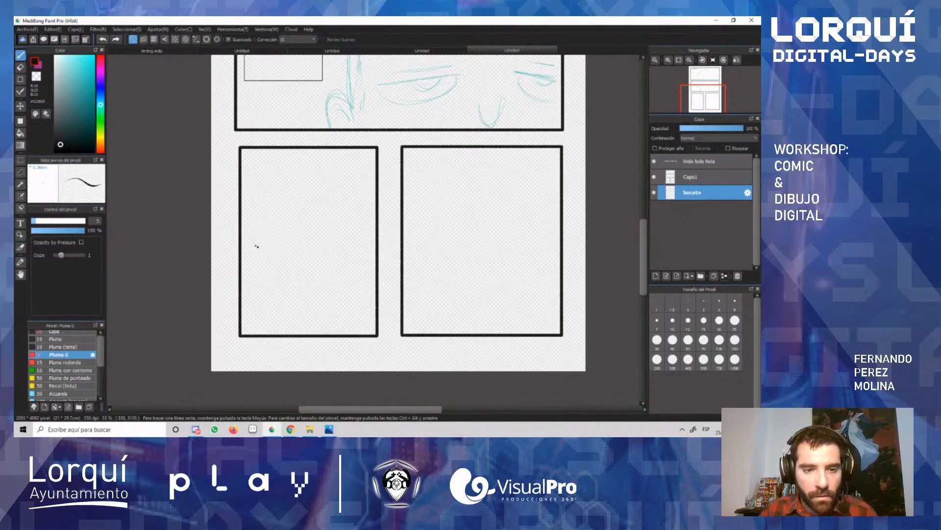
{"action": "left_click", "coordinate": [66, 90]}
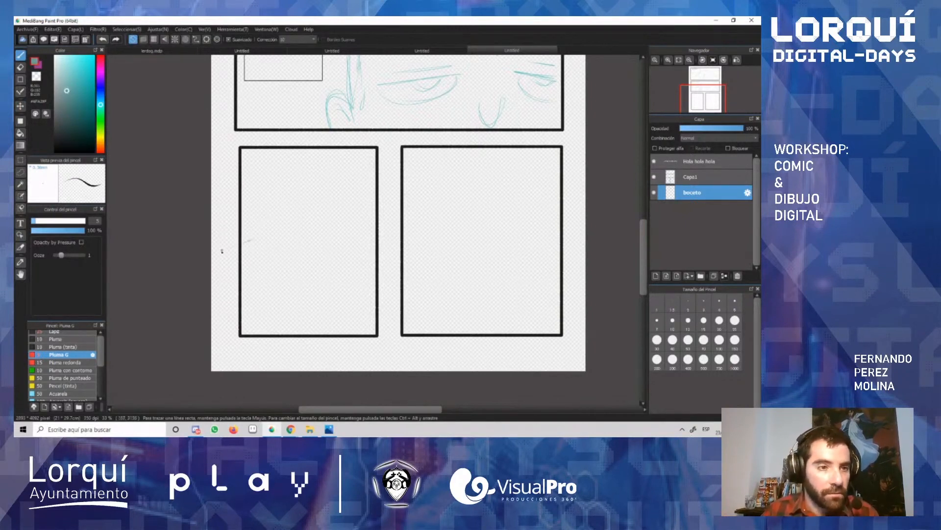
{"action": "mouse_move", "coordinate": [224, 248]}
{"action": "left_mouse_down"}
{"action": "mouse_move", "coordinate": [261, 238]}
{"action": "mouse_move", "coordinate": [249, 252]}
{"action": "mouse_move", "coordinate": [284, 276]}
{"action": "left_mouse_up"}
{"action": "left_click_drag", "start_coordinate": [226, 230], "coordinate": [272, 239]}
{"action": "mouse_move", "coordinate": [241, 268]}
{"action": "left_mouse_down"}
{"action": "mouse_move", "coordinate": [267, 254]}
{"action": "mouse_move", "coordinate": [285, 274]}
{"action": "mouse_move", "coordinate": [288, 224]}
{"action": "mouse_move", "coordinate": [341, 249]}
{"action": "mouse_move", "coordinate": [301, 236]}
{"action": "left_mouse_up"}
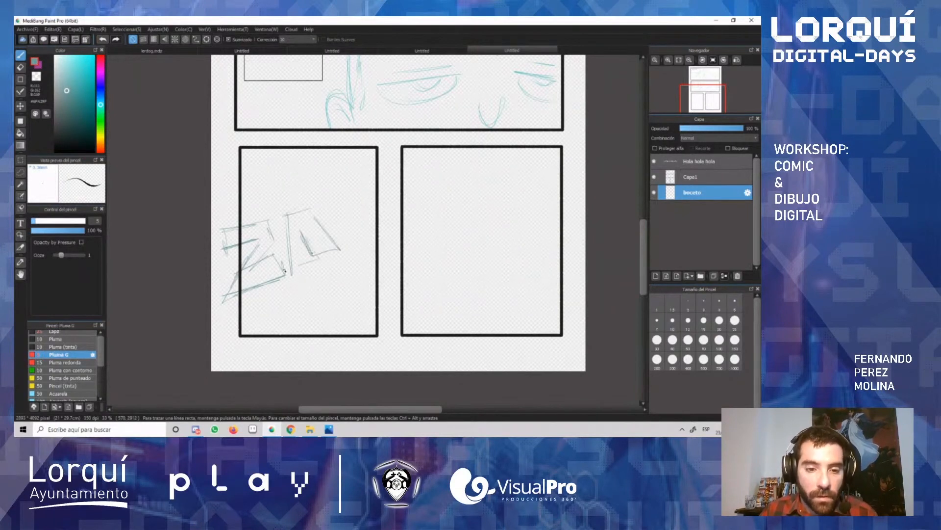
Step: Finish the letter A and sketch a block S after it, extending past the lower-left panel's right border, to complete ZAS
{"action": "mouse_move", "coordinate": [283, 271]}
{"action": "left_mouse_down"}
{"action": "mouse_move", "coordinate": [309, 263]}
{"action": "mouse_move", "coordinate": [307, 230]}
{"action": "left_mouse_up"}
{"action": "mouse_move", "coordinate": [337, 196]}
{"action": "left_mouse_down"}
{"action": "mouse_move", "coordinate": [321, 202]}
{"action": "mouse_move", "coordinate": [365, 212]}
{"action": "mouse_move", "coordinate": [327, 200]}
{"action": "left_mouse_up"}
{"action": "left_click_drag", "start_coordinate": [328, 202], "coordinate": [334, 209]}
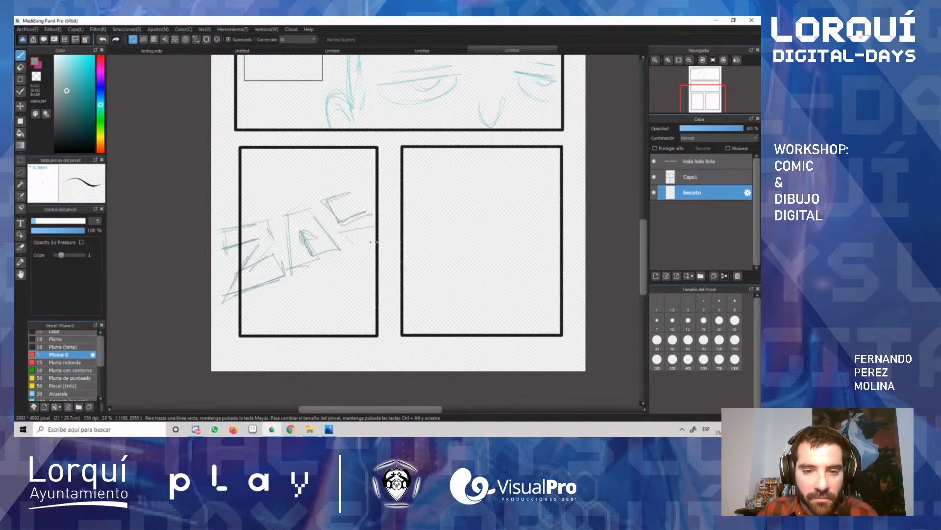
{"action": "mouse_move", "coordinate": [371, 242]}
{"action": "left_mouse_down"}
{"action": "mouse_move", "coordinate": [361, 199]}
{"action": "mouse_move", "coordinate": [378, 207]}
{"action": "left_mouse_up"}
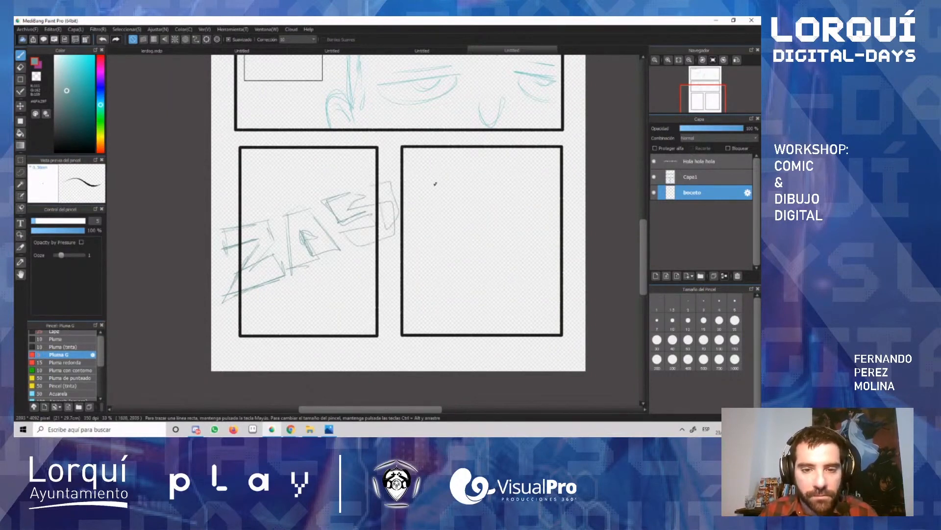
Step: Select the ZAS lettering, transform it to a steeper upward slant centred over the lower-left panel, and clear the selection
{"action": "key", "text": "ctrl+t"}
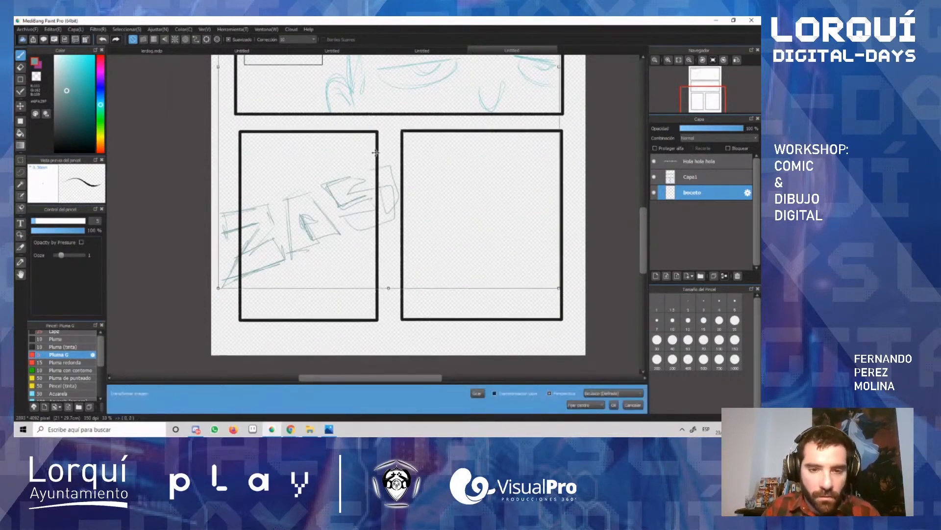
{"action": "key", "text": "Escape"}
{"action": "key", "text": "m"}
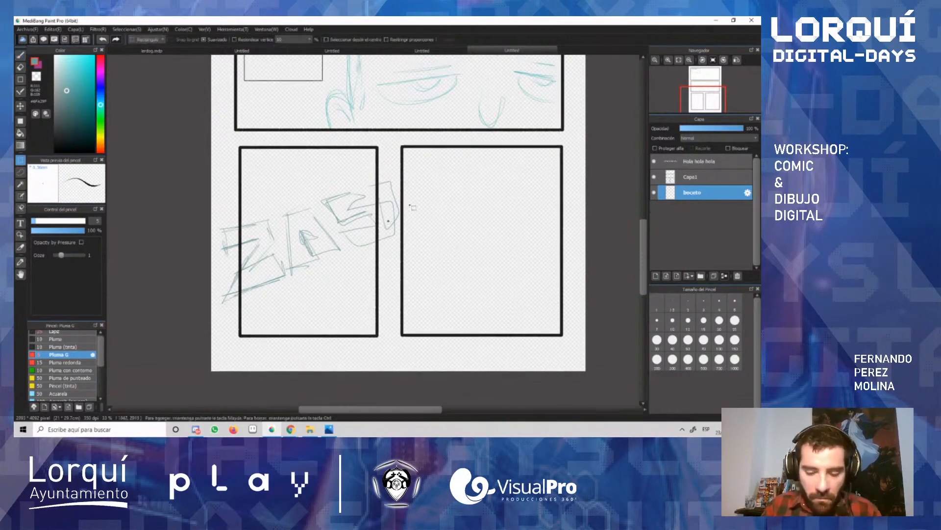
{"action": "mouse_move", "coordinate": [413, 173]}
{"action": "left_mouse_down"}
{"action": "mouse_move", "coordinate": [281, 315]}
{"action": "mouse_move", "coordinate": [212, 329]}
{"action": "left_mouse_up"}
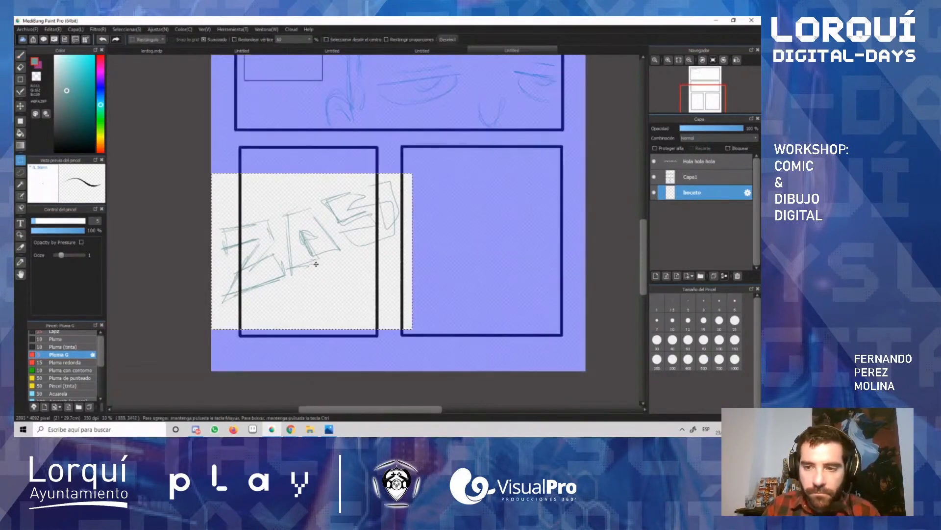
{"action": "key", "text": "ctrl+t"}
{"action": "mouse_move", "coordinate": [412, 159]}
{"action": "left_mouse_down"}
{"action": "mouse_move", "coordinate": [365, 182]}
{"action": "mouse_move", "coordinate": [357, 172]}
{"action": "left_mouse_up"}
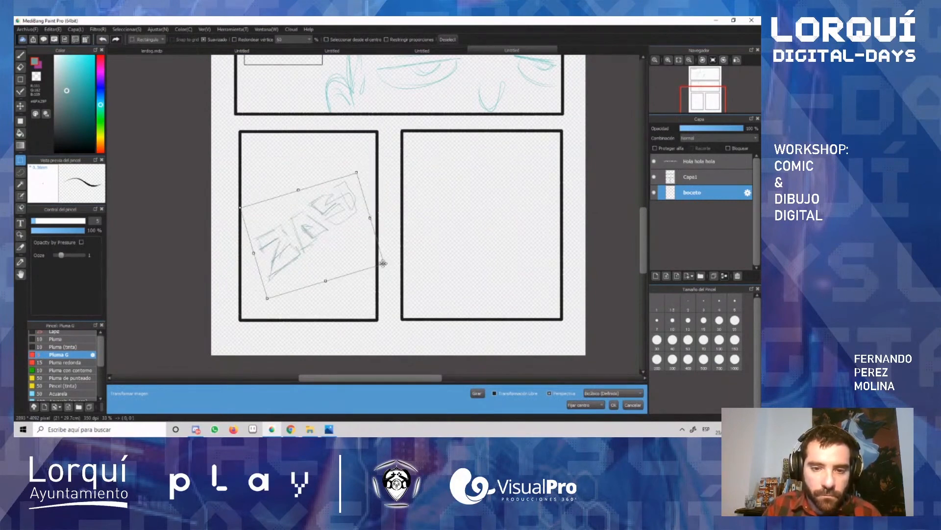
{"action": "left_click_drag", "start_coordinate": [381, 264], "coordinate": [427, 284]}
{"action": "left_click_drag", "start_coordinate": [353, 242], "coordinate": [354, 238]}
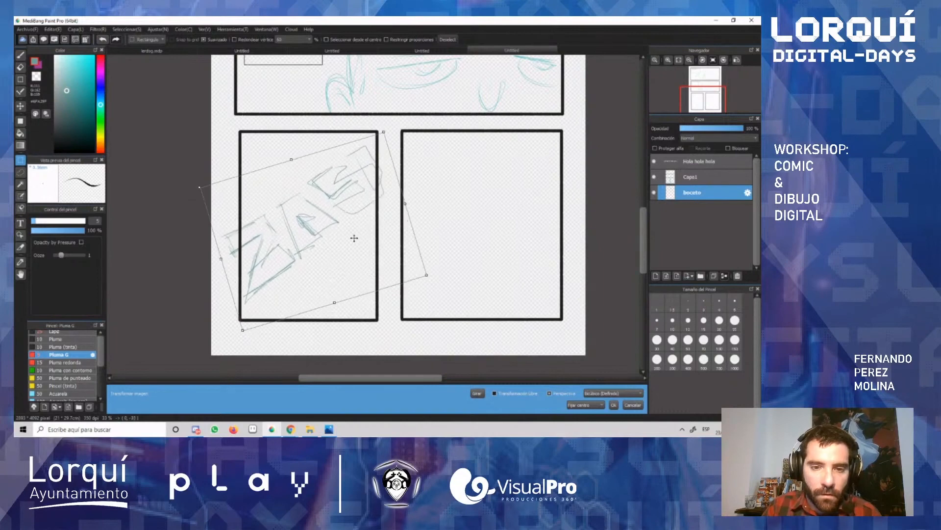
{"action": "key", "text": "Return"}
{"action": "key", "text": "ctrl+d"}
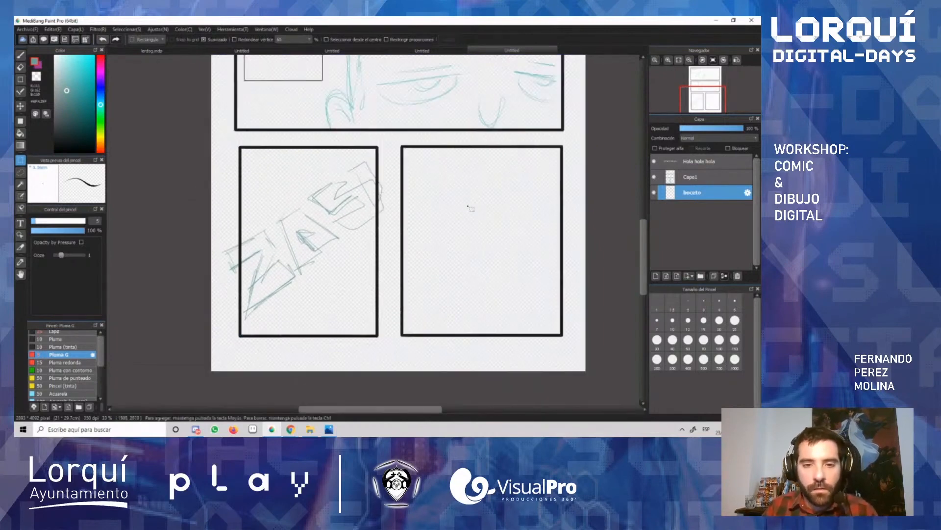
Step: Sketch a small head in the upper part of the lower-right panel with an oval, a centre line and a tapered jaw
{"action": "scroll", "coordinate": [464, 203], "scroll_direction": "up", "scroll_amount": 1}
{"action": "scroll", "coordinate": [533, 248], "scroll_direction": "down", "scroll_amount": 2}
{"action": "scroll", "coordinate": [536, 267], "scroll_direction": "up", "scroll_amount": 1}
{"action": "left_click_drag", "start_coordinate": [404, 411], "coordinate": [426, 413]}
{"action": "key", "text": "b"}
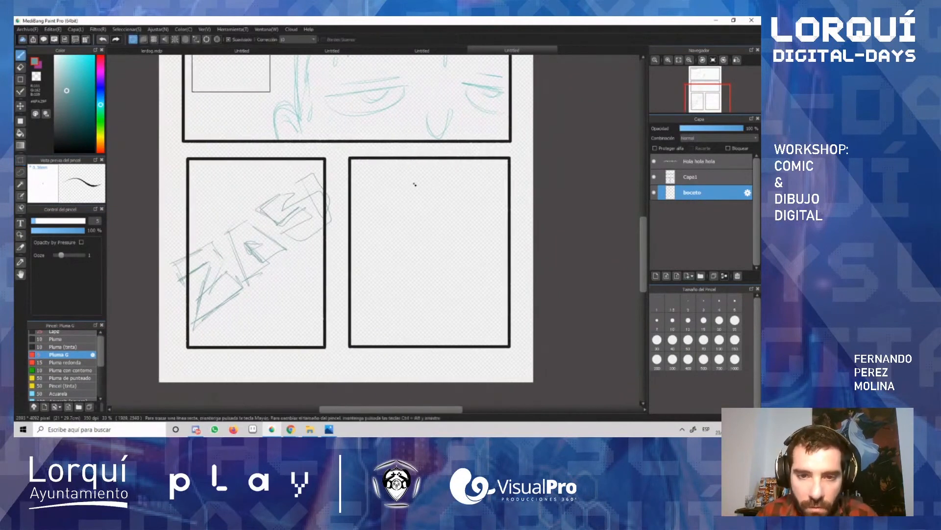
{"action": "key", "text": "ctrl+z"}
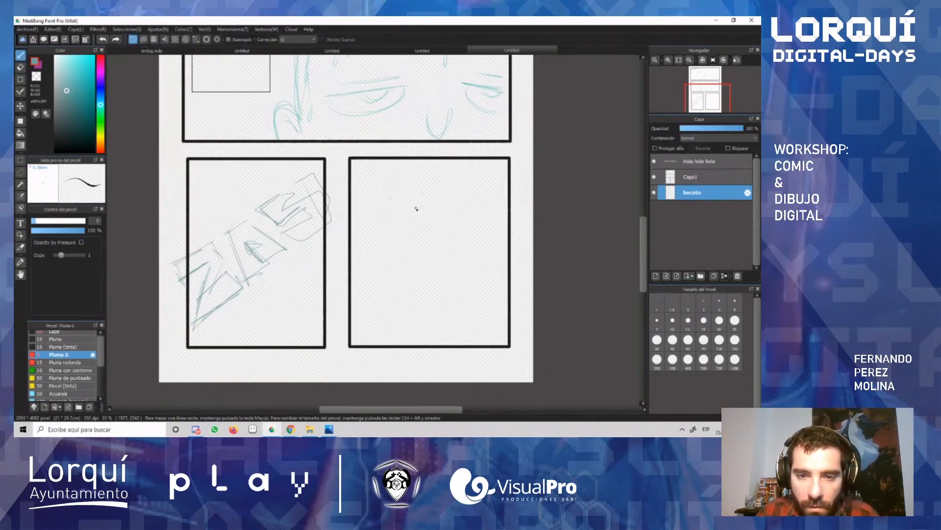
{"action": "mouse_move", "coordinate": [409, 185]}
{"action": "left_mouse_down"}
{"action": "mouse_move", "coordinate": [395, 204]}
{"action": "mouse_move", "coordinate": [411, 188]}
{"action": "left_mouse_up"}
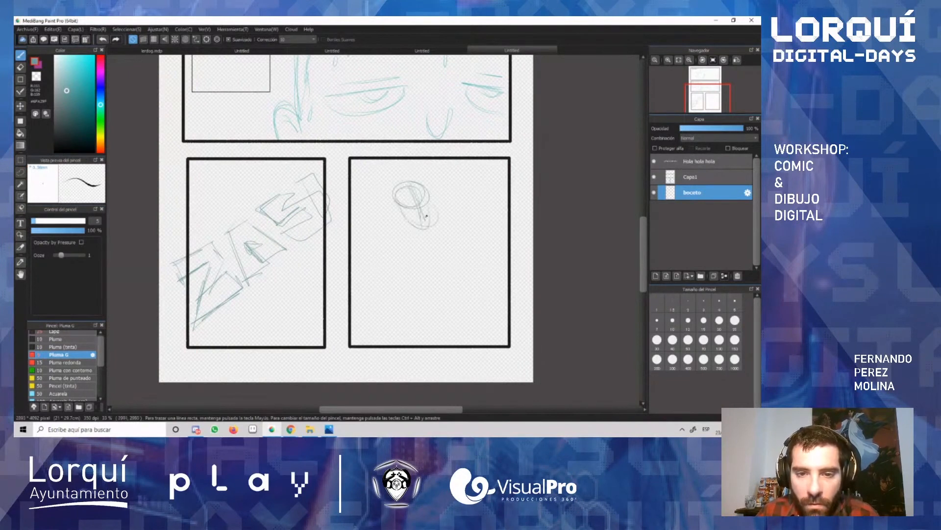
{"action": "key", "text": "ctrl+z"}
{"action": "mouse_move", "coordinate": [394, 208]}
{"action": "left_mouse_down"}
{"action": "mouse_move", "coordinate": [429, 211]}
{"action": "mouse_move", "coordinate": [422, 226]}
{"action": "left_mouse_up"}
{"action": "key", "text": "ctrl+z"}
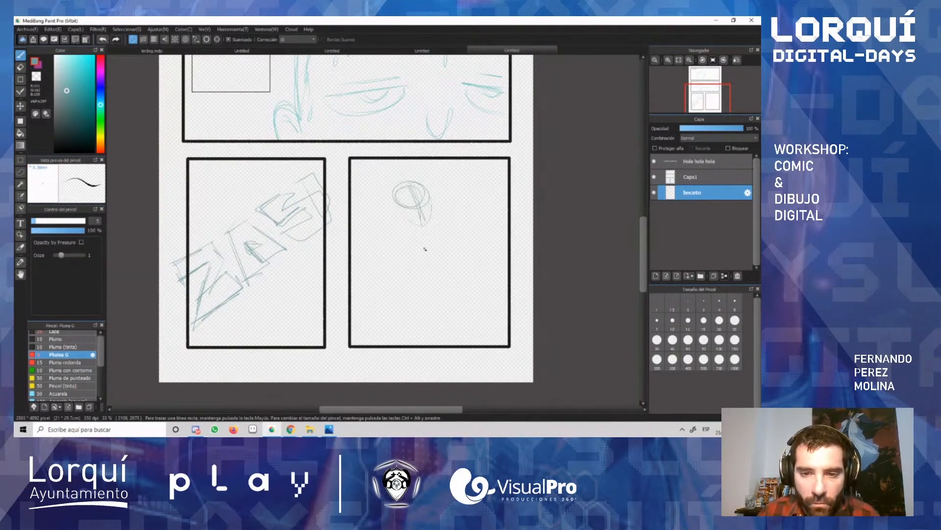
{"action": "left_click", "coordinate": [20, 105]}
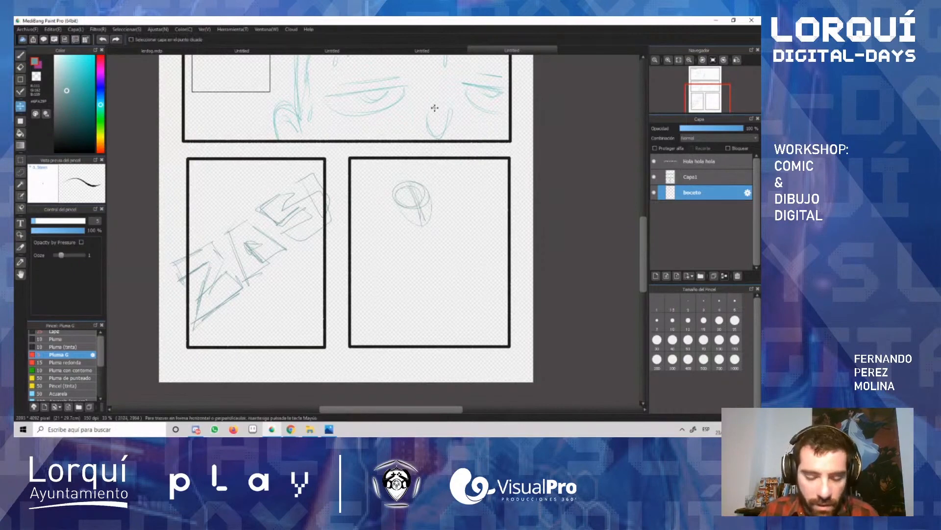
{"action": "left_click_drag", "start_coordinate": [425, 213], "coordinate": [423, 212]}
{"action": "key", "text": "ctrl+z"}
Step: Select the head sketch with a rectangular marquee, move it slightly to the left, and clear the selection
{"action": "key", "text": "m"}
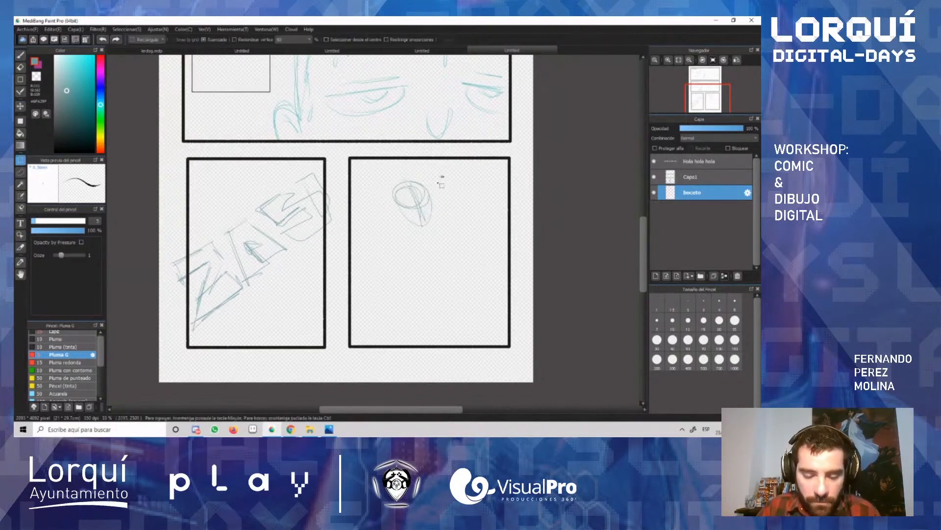
{"action": "left_click_drag", "start_coordinate": [444, 176], "coordinate": [380, 242]}
{"action": "key", "text": "v"}
{"action": "left_click_drag", "start_coordinate": [416, 206], "coordinate": [409, 206]}
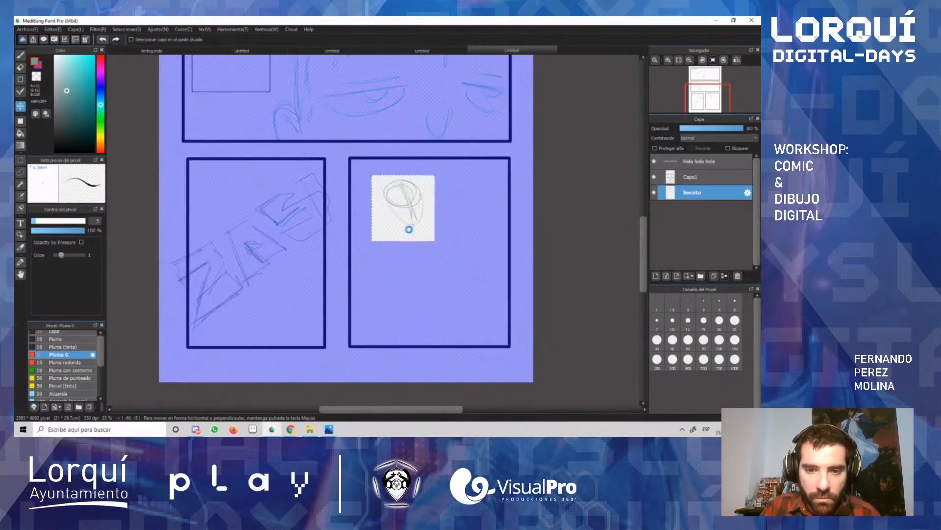
{"action": "key", "text": "ctrl+d"}
Step: Select the head sketch in the lower-right panel, scale it down slightly with a transform, and clear the selection
{"action": "key", "text": "ctrl+t"}
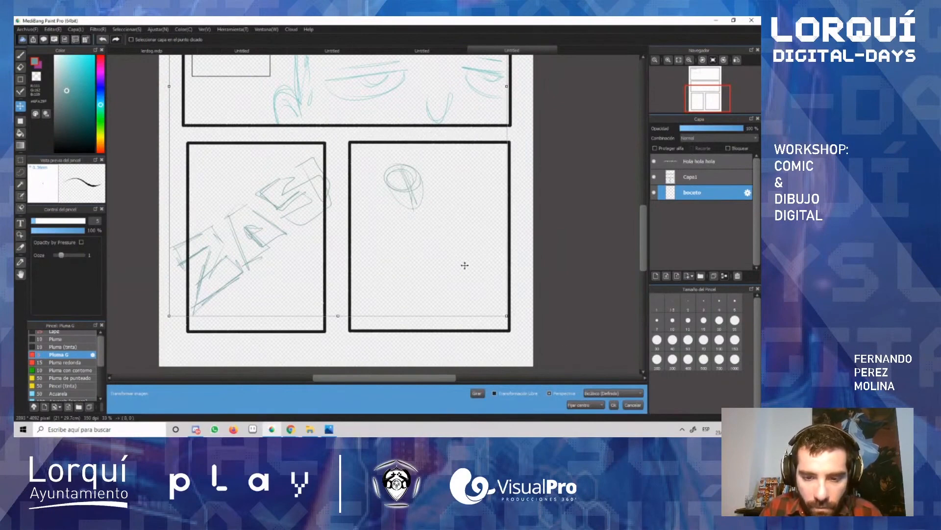
{"action": "key", "text": "Escape"}
{"action": "key", "text": "m"}
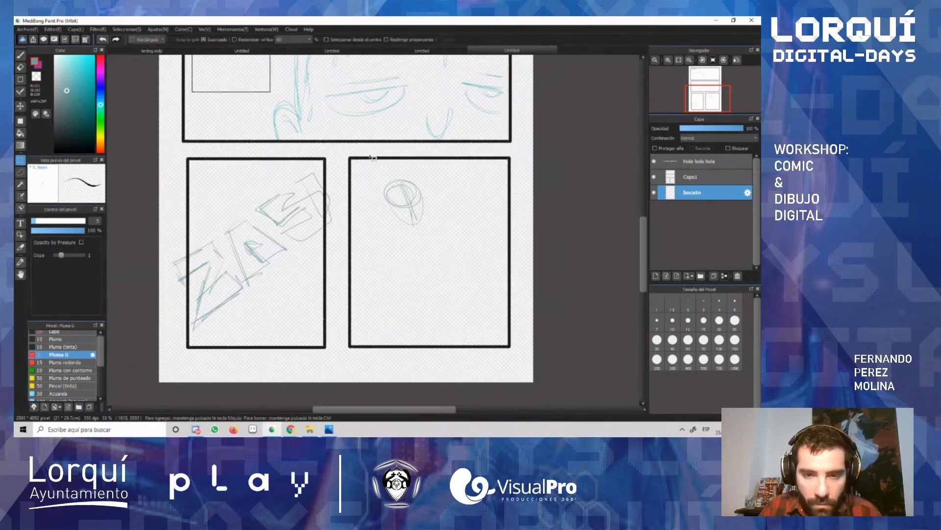
{"action": "mouse_move", "coordinate": [363, 171]}
{"action": "left_mouse_down"}
{"action": "mouse_move", "coordinate": [456, 270]}
{"action": "mouse_move", "coordinate": [469, 247]}
{"action": "mouse_move", "coordinate": [451, 238]}
{"action": "left_mouse_up"}
{"action": "key", "text": "ctrl+t"}
{"action": "left_click_drag", "start_coordinate": [418, 200], "coordinate": [419, 195]}
{"action": "key", "text": "Return"}
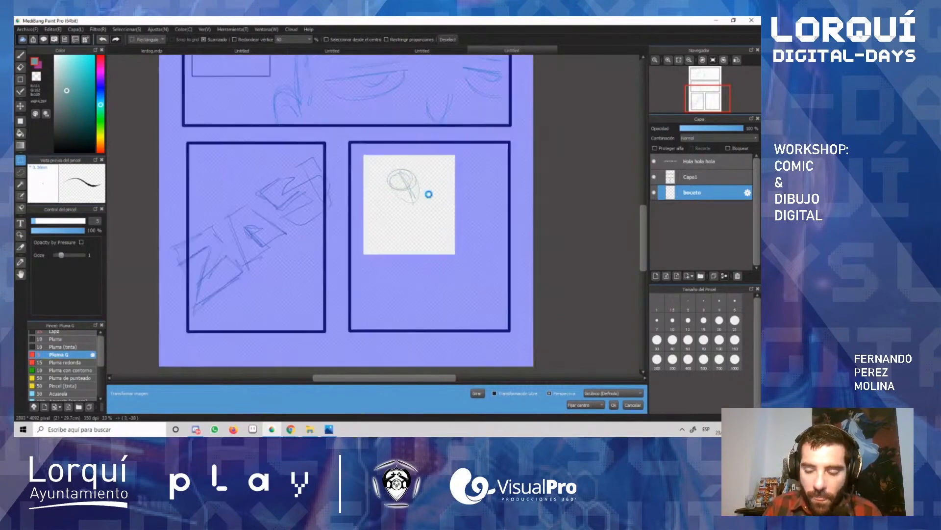
{"action": "key", "text": "ctrl+d"}
Step: Sketch a curved line of action down from the small head in the lower-right panel and rough in the torso and waist along it
{"action": "scroll", "coordinate": [427, 199], "scroll_direction": "up", "scroll_amount": 1}
{"action": "scroll", "coordinate": [427, 199], "scroll_direction": "up", "scroll_amount": 1}
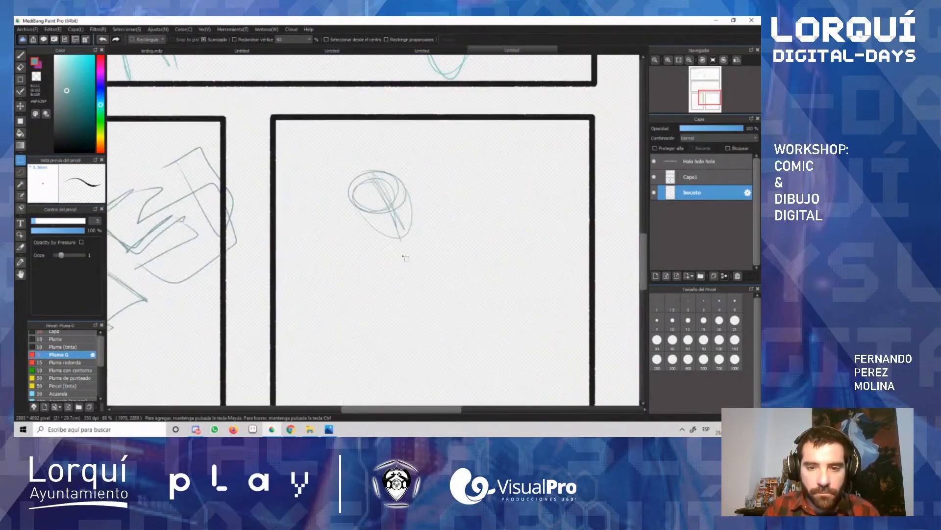
{"action": "scroll", "coordinate": [528, 279], "scroll_direction": "down", "scroll_amount": 3}
{"action": "scroll", "coordinate": [399, 219], "scroll_direction": "down", "scroll_amount": 2}
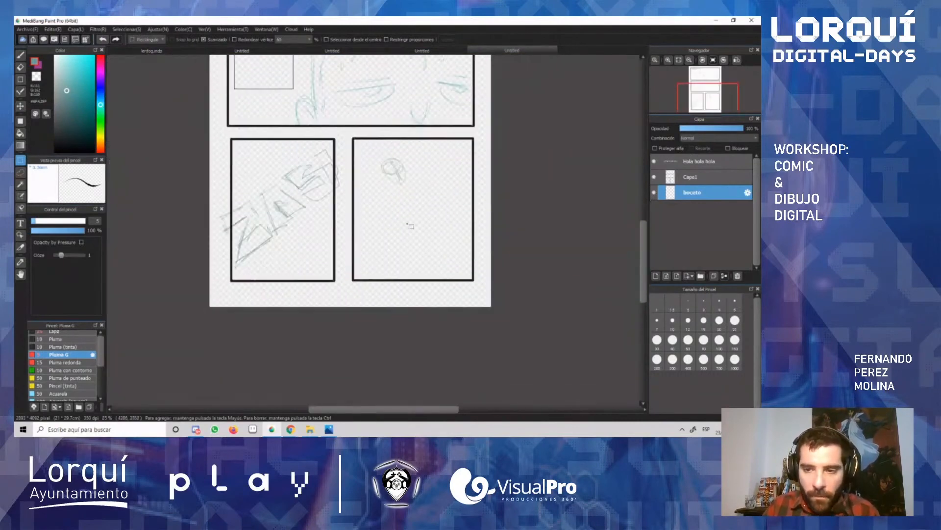
{"action": "scroll", "coordinate": [403, 180], "scroll_direction": "up", "scroll_amount": 1}
{"action": "scroll", "coordinate": [404, 180], "scroll_direction": "up", "scroll_amount": 1}
{"action": "key", "text": "b"}
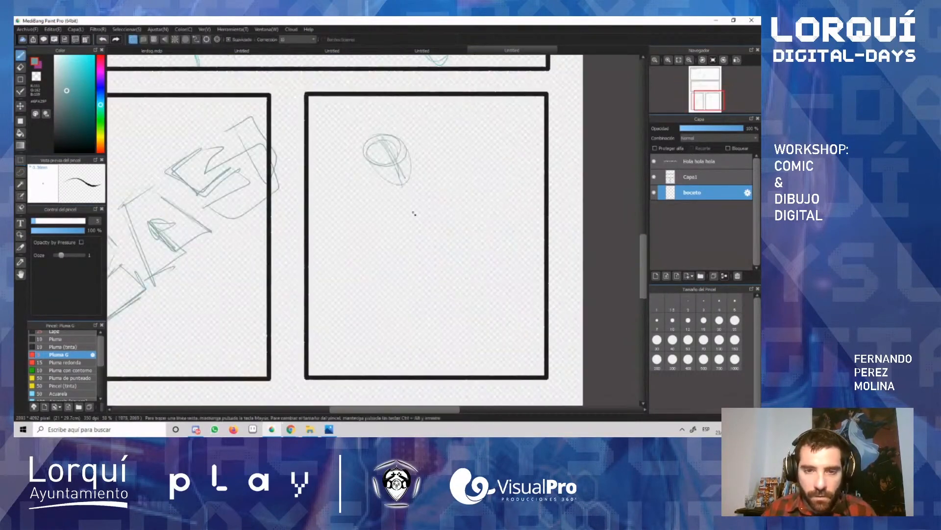
{"action": "left_click_drag", "start_coordinate": [404, 180], "coordinate": [453, 320]}
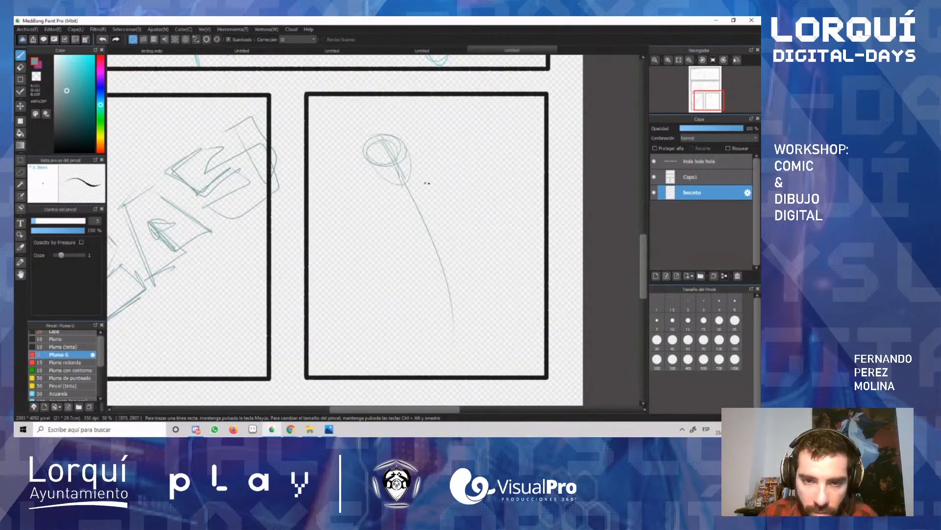
{"action": "mouse_move", "coordinate": [413, 188]}
{"action": "left_mouse_down"}
{"action": "mouse_move", "coordinate": [380, 186]}
{"action": "mouse_move", "coordinate": [421, 169]}
{"action": "left_mouse_up"}
{"action": "mouse_move", "coordinate": [378, 196]}
{"action": "left_mouse_down"}
{"action": "mouse_move", "coordinate": [405, 211]}
{"action": "mouse_move", "coordinate": [437, 187]}
{"action": "mouse_move", "coordinate": [427, 223]}
{"action": "mouse_move", "coordinate": [442, 186]}
{"action": "mouse_move", "coordinate": [445, 211]}
{"action": "mouse_move", "coordinate": [405, 230]}
{"action": "left_mouse_up"}
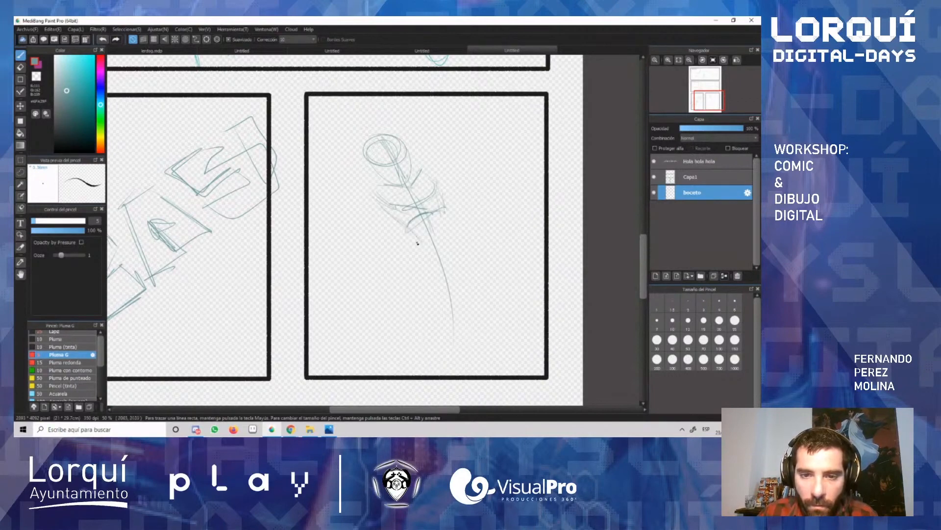
{"action": "left_click_drag", "start_coordinate": [449, 208], "coordinate": [445, 224]}
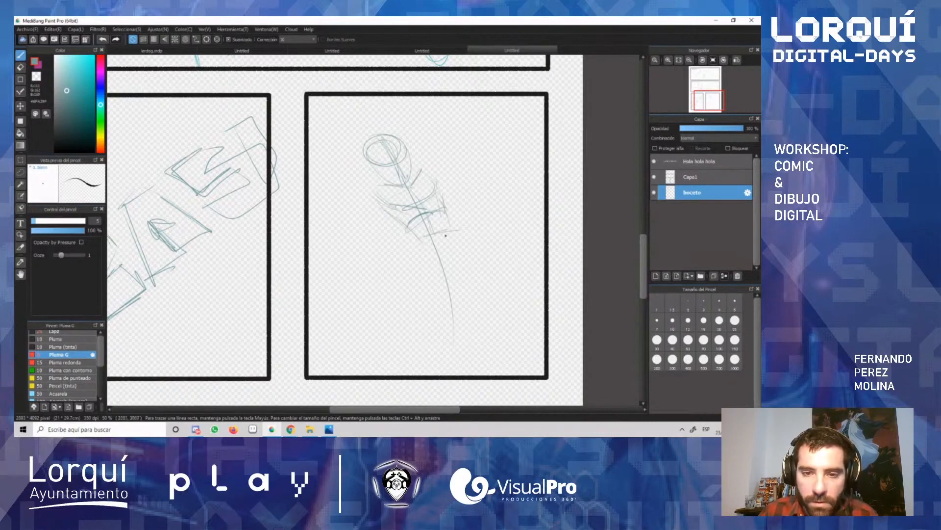
Step: Sketch both arms bent around the head, with angular elbows and hands raised to the figure's upper corners
{"action": "left_click_drag", "start_coordinate": [373, 181], "coordinate": [326, 181]}
{"action": "mouse_move", "coordinate": [338, 183]}
{"action": "left_mouse_down"}
{"action": "mouse_move", "coordinate": [358, 150]}
{"action": "mouse_move", "coordinate": [380, 203]}
{"action": "left_mouse_up"}
{"action": "left_click_drag", "start_coordinate": [367, 154], "coordinate": [355, 180]}
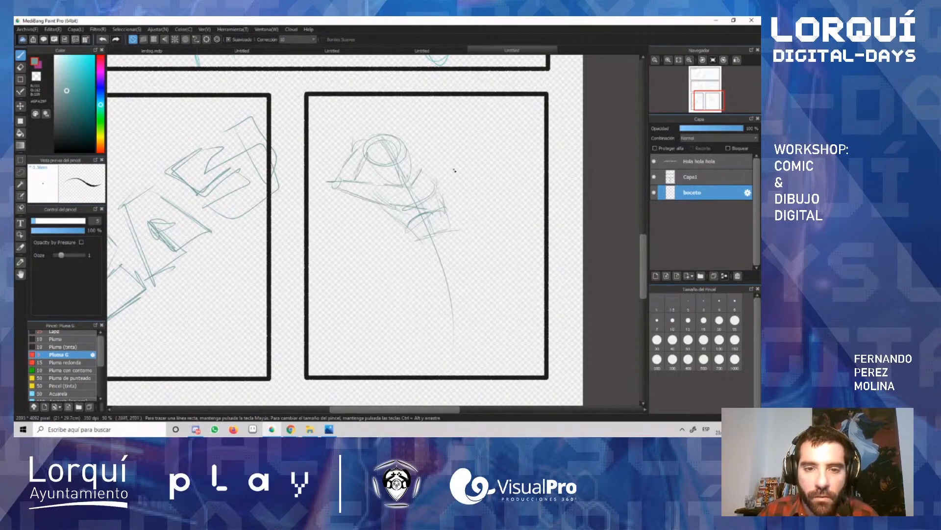
{"action": "left_click_drag", "start_coordinate": [442, 179], "coordinate": [442, 157]}
{"action": "mouse_move", "coordinate": [438, 177]}
{"action": "left_mouse_down"}
{"action": "mouse_move", "coordinate": [435, 137]}
{"action": "mouse_move", "coordinate": [368, 134]}
{"action": "left_mouse_up"}
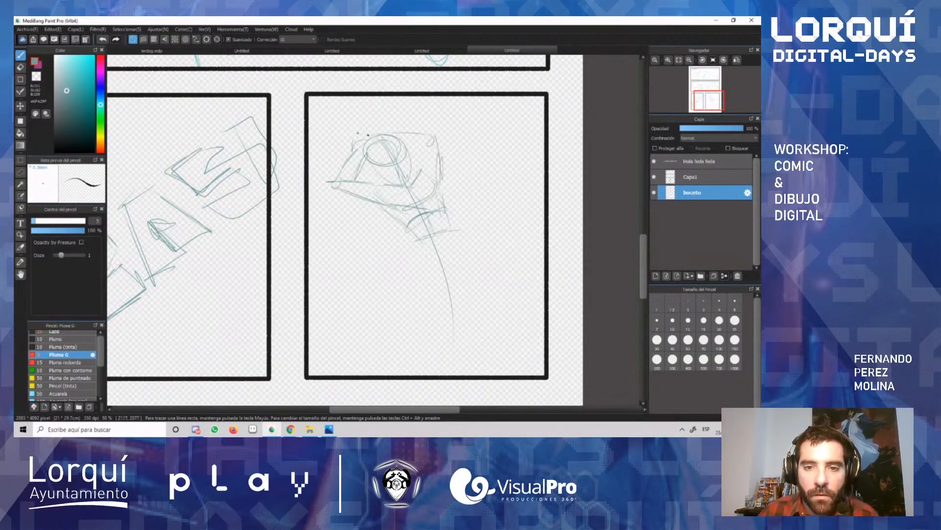
{"action": "mouse_move", "coordinate": [425, 133]}
{"action": "left_mouse_down"}
{"action": "mouse_move", "coordinate": [440, 184]}
{"action": "mouse_move", "coordinate": [424, 164]}
{"action": "mouse_move", "coordinate": [425, 182]}
{"action": "mouse_move", "coordinate": [439, 159]}
{"action": "left_mouse_up"}
{"action": "left_click_drag", "start_coordinate": [443, 138], "coordinate": [436, 149]}
{"action": "left_click_drag", "start_coordinate": [349, 141], "coordinate": [373, 133]}
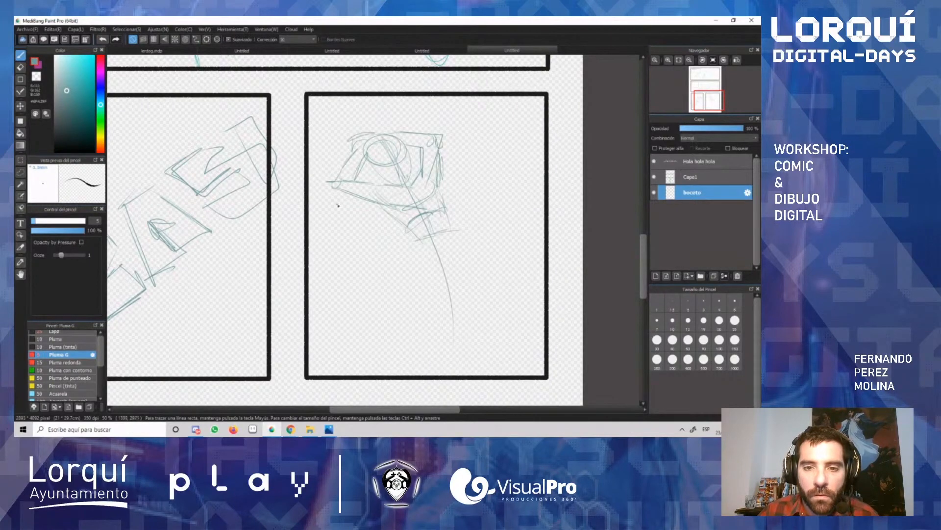
Step: Add long tapering strokes hanging below the figure's left-hand elbow and firm up the outline of the waist
{"action": "left_click_drag", "start_coordinate": [347, 217], "coordinate": [332, 297]}
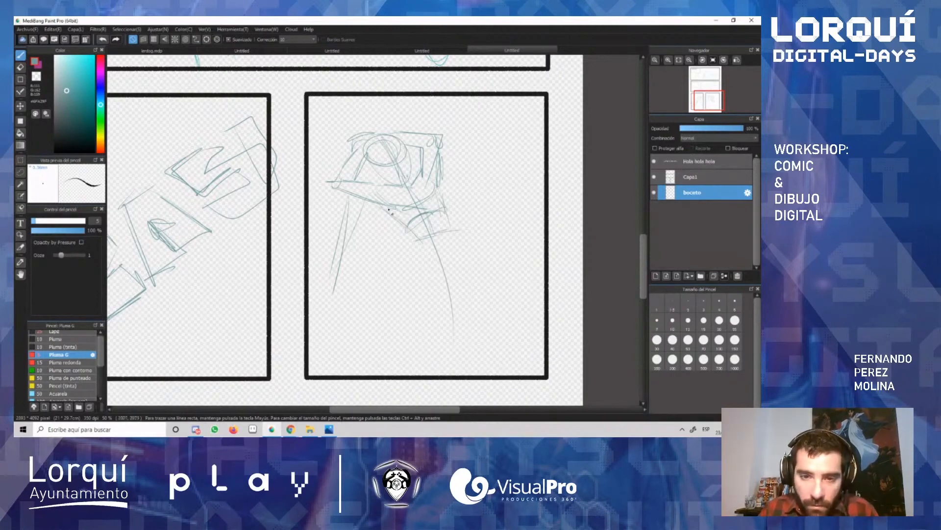
{"action": "left_click_drag", "start_coordinate": [390, 211], "coordinate": [421, 251]}
{"action": "mouse_move", "coordinate": [442, 186]}
{"action": "left_mouse_down"}
{"action": "mouse_move", "coordinate": [457, 241]}
{"action": "mouse_move", "coordinate": [449, 244]}
{"action": "left_mouse_up"}
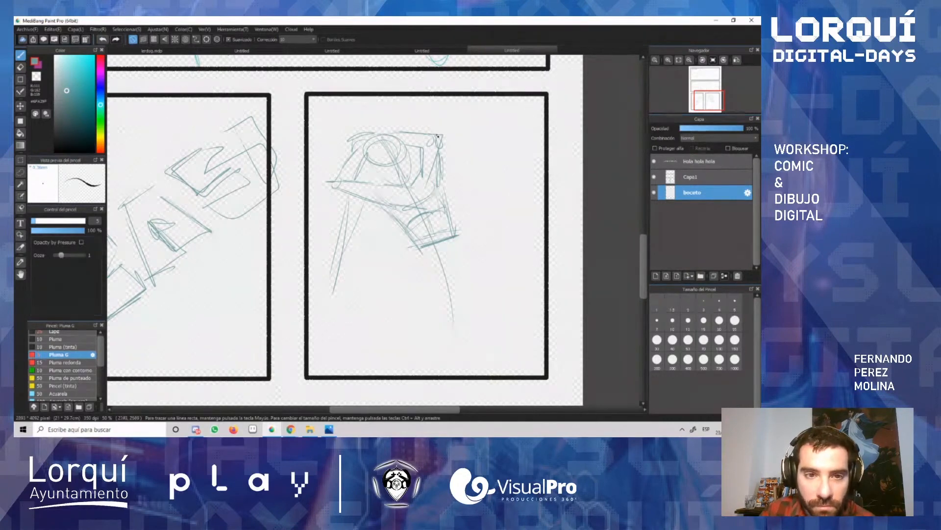
Step: Dismiss the three Epic Games notifications covering the lower part of the workspace
{"action": "scroll", "coordinate": [407, 187], "scroll_direction": "down", "scroll_amount": 3}
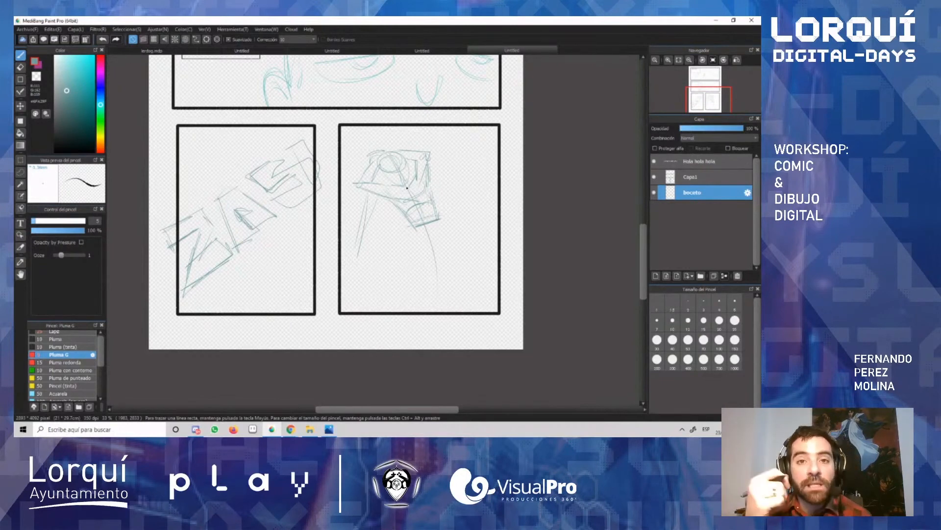
{"action": "scroll", "coordinate": [407, 188], "scroll_direction": "up", "scroll_amount": 2}
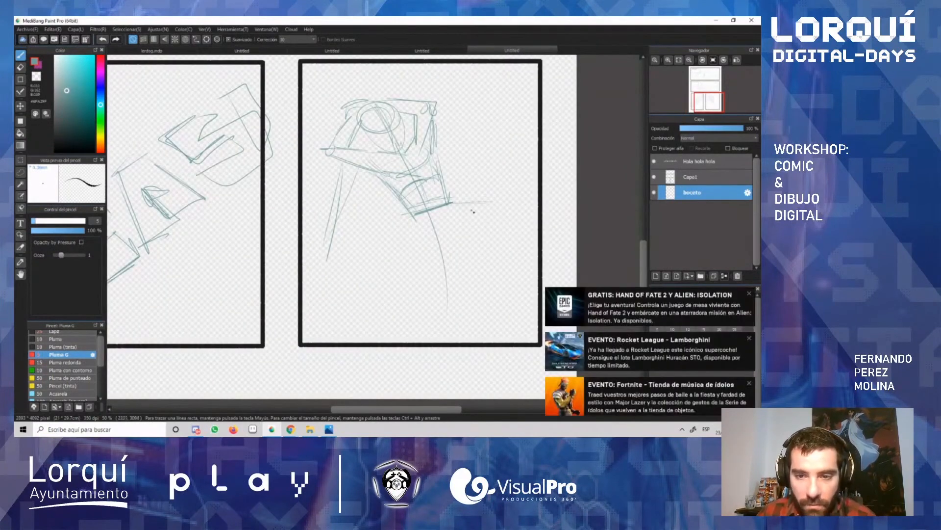
{"action": "left_click", "coordinate": [749, 293]}
{"action": "left_click", "coordinate": [749, 338]}
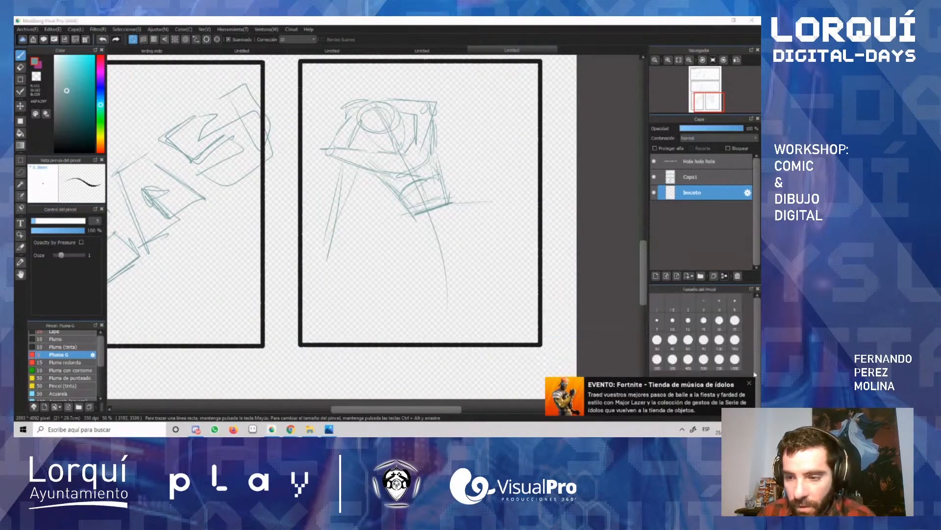
{"action": "left_click", "coordinate": [749, 383]}
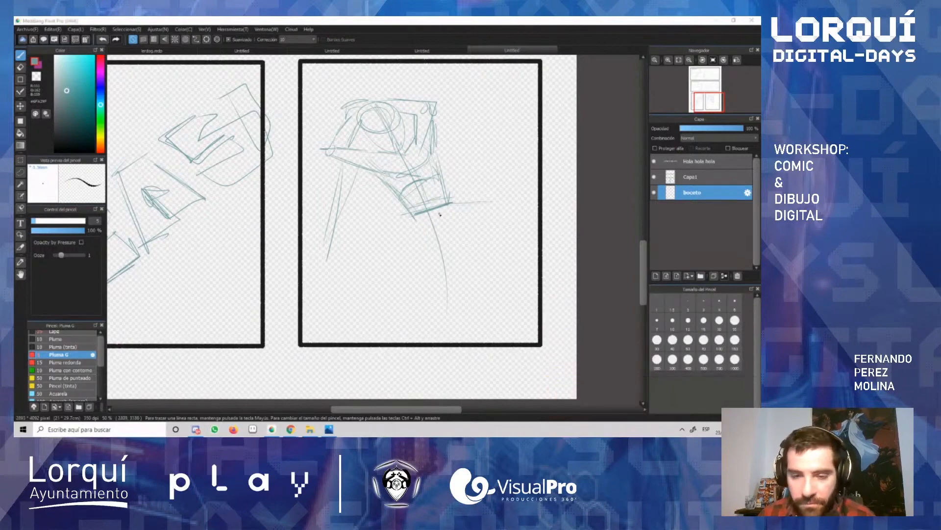
Step: Sketch the hip guideline and a bent leg extending from the waist to a knee near the panel's right border
{"action": "mouse_move", "coordinate": [516, 215]}
{"action": "left_mouse_down"}
{"action": "mouse_move", "coordinate": [480, 217]}
{"action": "mouse_move", "coordinate": [504, 221]}
{"action": "left_mouse_up"}
{"action": "mouse_move", "coordinate": [454, 204]}
{"action": "left_mouse_down"}
{"action": "mouse_move", "coordinate": [504, 271]}
{"action": "mouse_move", "coordinate": [496, 259]}
{"action": "left_mouse_up"}
{"action": "mouse_move", "coordinate": [495, 265]}
{"action": "left_mouse_down"}
{"action": "mouse_move", "coordinate": [449, 260]}
{"action": "mouse_move", "coordinate": [436, 287]}
{"action": "left_mouse_up"}
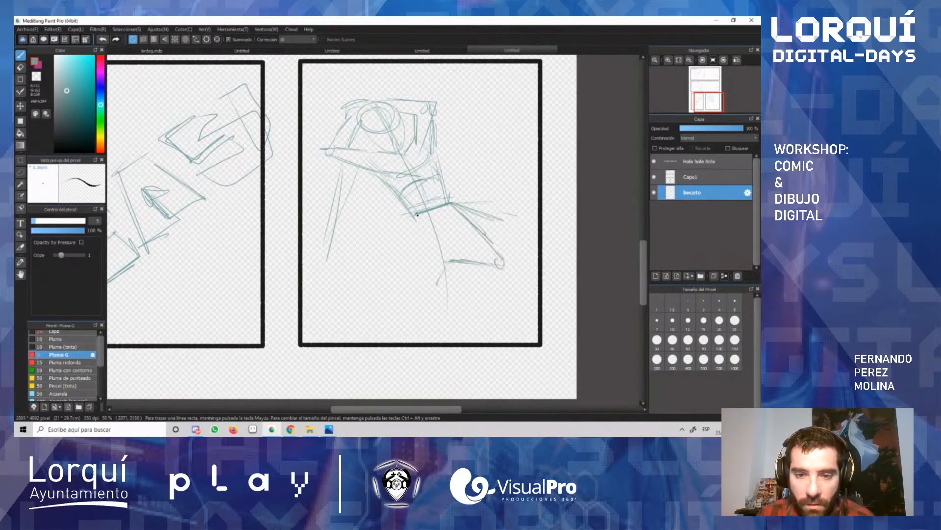
Step: Sketch the second leg as overlapping downward strokes from the hips, tapering to a pointed foot, with a short side shape
{"action": "left_click_drag", "start_coordinate": [418, 213], "coordinate": [414, 282]}
{"action": "mouse_move", "coordinate": [404, 225]}
{"action": "left_mouse_down"}
{"action": "mouse_move", "coordinate": [460, 231]}
{"action": "mouse_move", "coordinate": [455, 225]}
{"action": "mouse_move", "coordinate": [415, 284]}
{"action": "left_mouse_up"}
{"action": "mouse_move", "coordinate": [430, 240]}
{"action": "left_mouse_down"}
{"action": "mouse_move", "coordinate": [413, 303]}
{"action": "mouse_move", "coordinate": [442, 241]}
{"action": "mouse_move", "coordinate": [411, 263]}
{"action": "mouse_move", "coordinate": [402, 292]}
{"action": "mouse_move", "coordinate": [427, 296]}
{"action": "left_mouse_up"}
{"action": "left_click_drag", "start_coordinate": [445, 240], "coordinate": [415, 307]}
{"action": "mouse_move", "coordinate": [412, 241]}
{"action": "left_mouse_down"}
{"action": "mouse_move", "coordinate": [403, 308]}
{"action": "mouse_move", "coordinate": [404, 282]}
{"action": "mouse_move", "coordinate": [426, 297]}
{"action": "left_mouse_up"}
{"action": "mouse_move", "coordinate": [405, 260]}
{"action": "left_mouse_down"}
{"action": "mouse_move", "coordinate": [408, 301]}
{"action": "mouse_move", "coordinate": [383, 288]}
{"action": "left_mouse_up"}
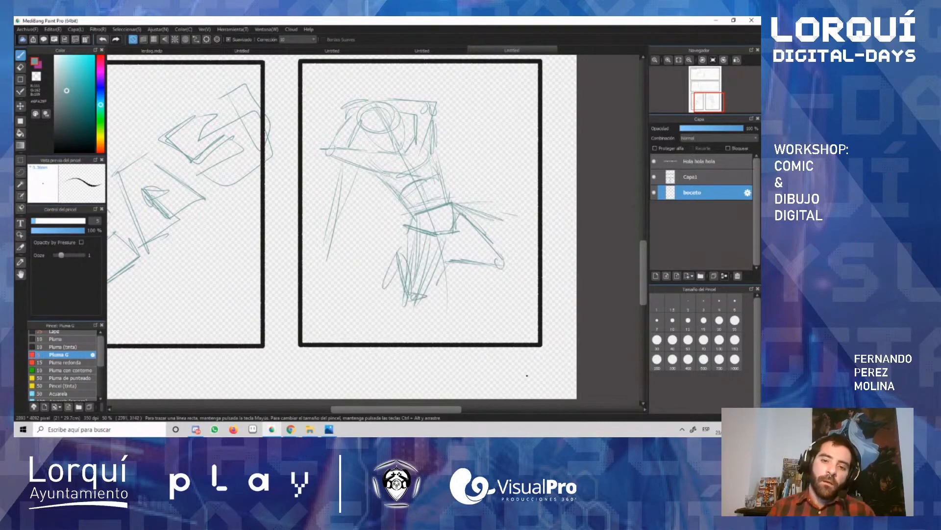
{"action": "left_click_drag", "start_coordinate": [444, 237], "coordinate": [423, 291]}
{"action": "left_click_drag", "start_coordinate": [436, 255], "coordinate": [424, 295]}
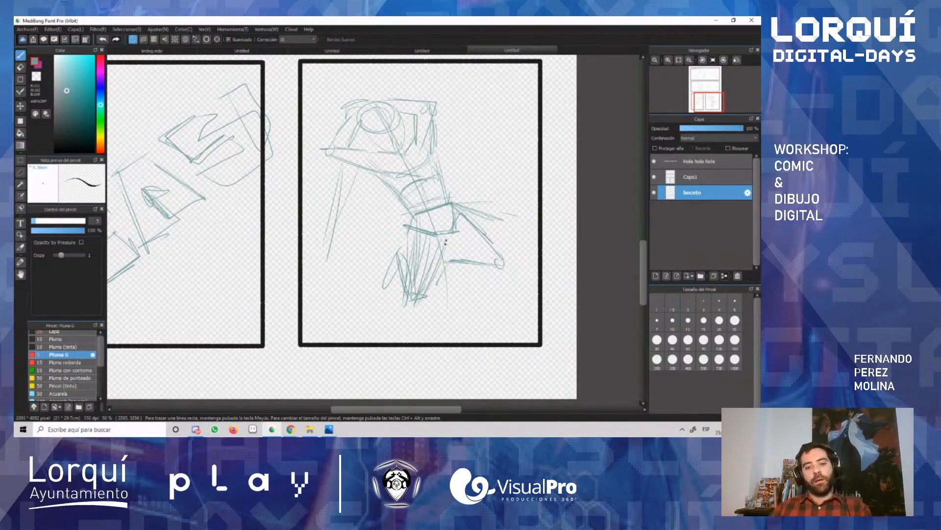
Step: Redraw the lower edge of the bent leg slightly higher, running from the hips to the knee
{"action": "key", "text": "e"}
{"action": "key", "text": "b"}
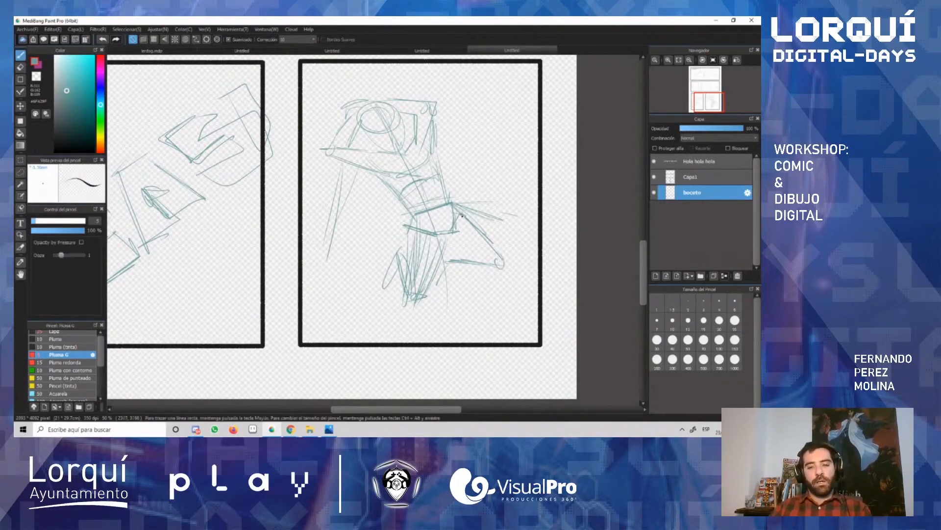
{"action": "mouse_move", "coordinate": [447, 251]}
{"action": "left_mouse_down"}
{"action": "mouse_move", "coordinate": [493, 265]}
{"action": "mouse_move", "coordinate": [483, 262]}
{"action": "left_mouse_up"}
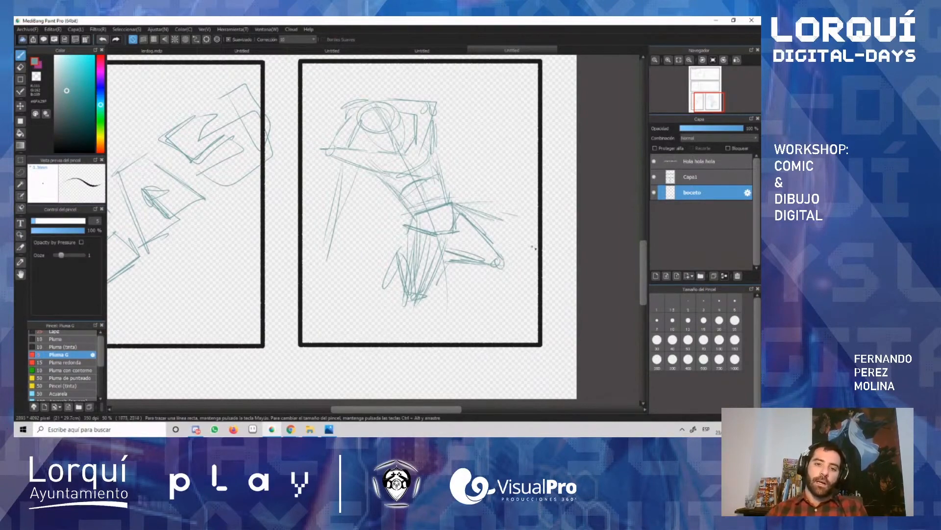
Step: Review the rough sketches in all panels of the comic page, including the walking figure and the close-up eyes
{"action": "scroll", "coordinate": [523, 205], "scroll_direction": "down", "scroll_amount": 2}
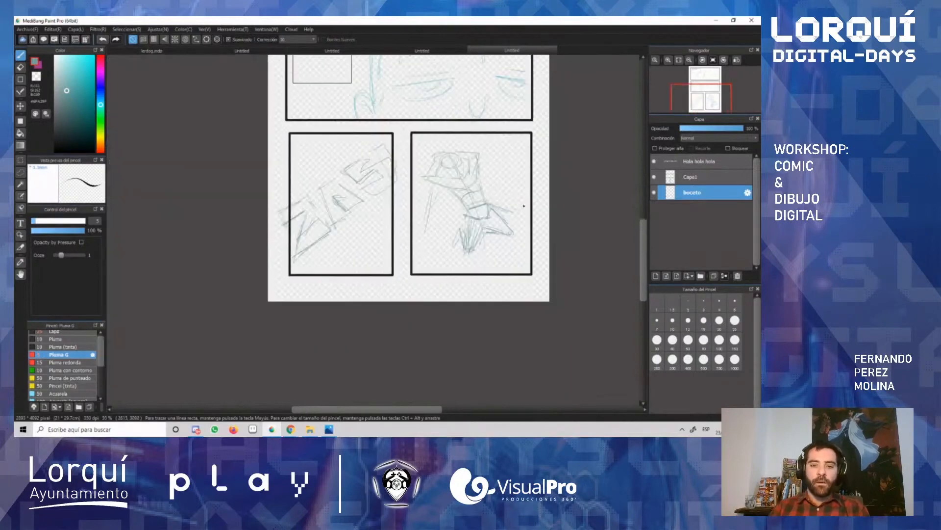
{"action": "scroll", "coordinate": [523, 206], "scroll_direction": "down", "scroll_amount": 2}
{"action": "scroll", "coordinate": [504, 138], "scroll_direction": "up", "scroll_amount": 2}
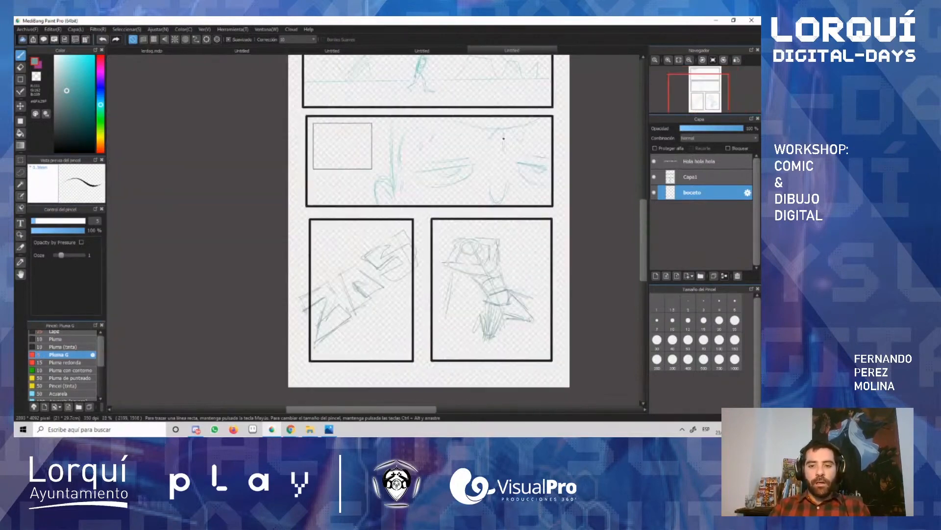
{"action": "mouse_move", "coordinate": [644, 218]}
{"action": "left_mouse_down"}
{"action": "mouse_move", "coordinate": [639, 200]}
{"action": "mouse_move", "coordinate": [640, 213]}
{"action": "left_mouse_up"}
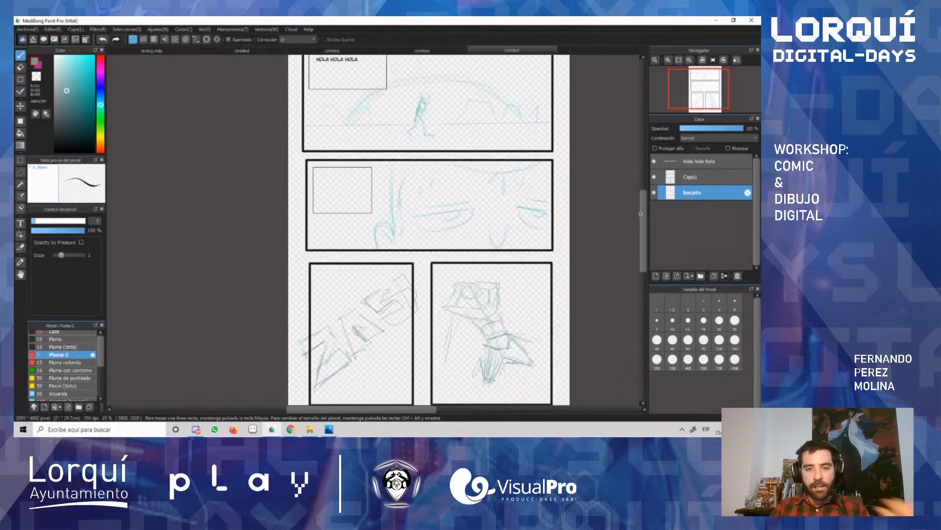
{"action": "left_click_drag", "start_coordinate": [644, 214], "coordinate": [647, 221]}
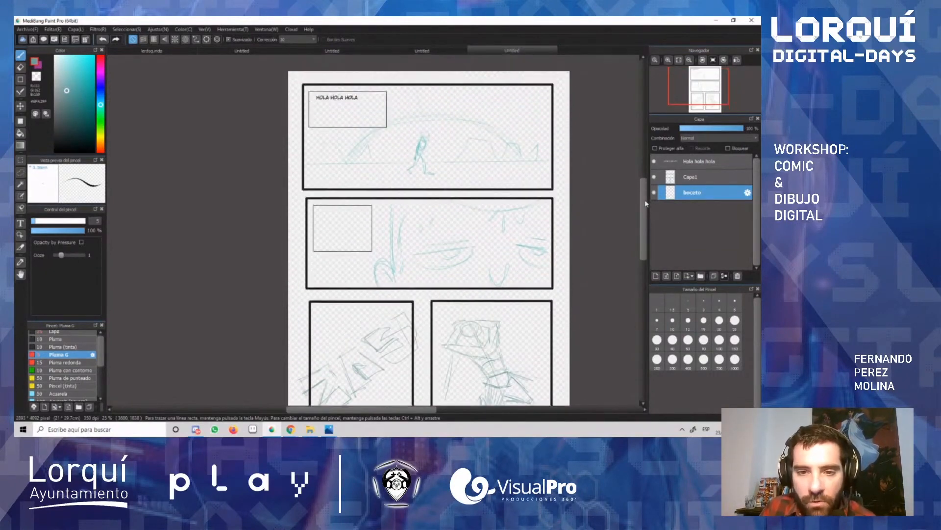
{"action": "left_click_drag", "start_coordinate": [646, 204], "coordinate": [645, 207]}
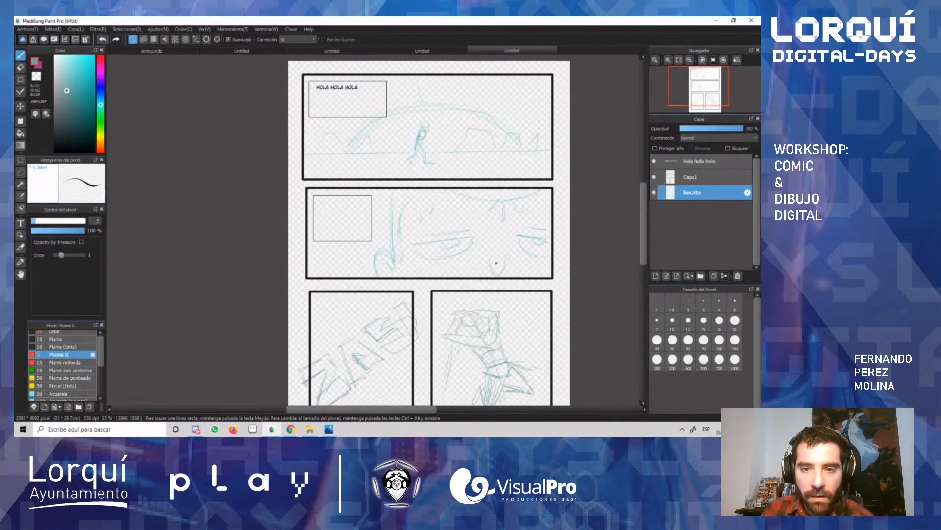
{"action": "scroll", "coordinate": [452, 198], "scroll_direction": "up", "scroll_amount": 2}
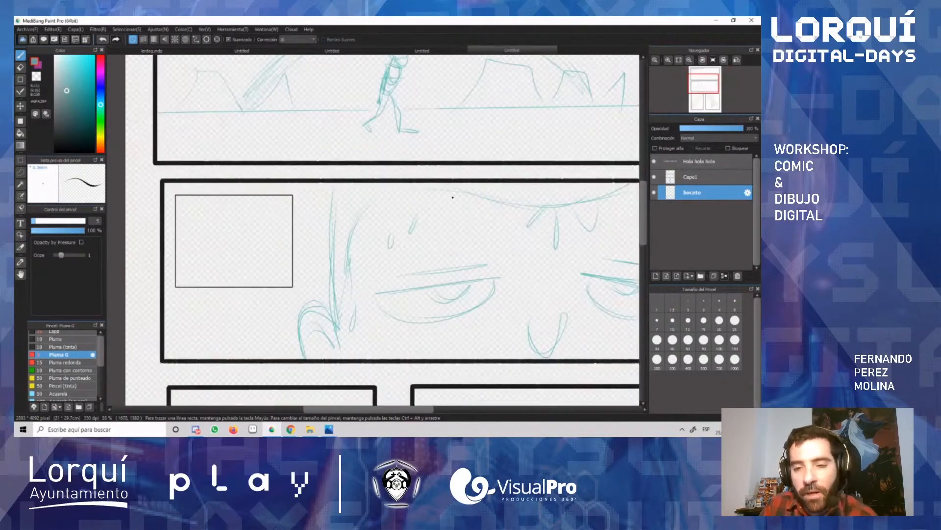
{"action": "scroll", "coordinate": [466, 216], "scroll_direction": "down", "scroll_amount": 4}
{"action": "scroll", "coordinate": [477, 238], "scroll_direction": "up", "scroll_amount": 2}
{"action": "scroll", "coordinate": [477, 237], "scroll_direction": "up", "scroll_amount": 2}
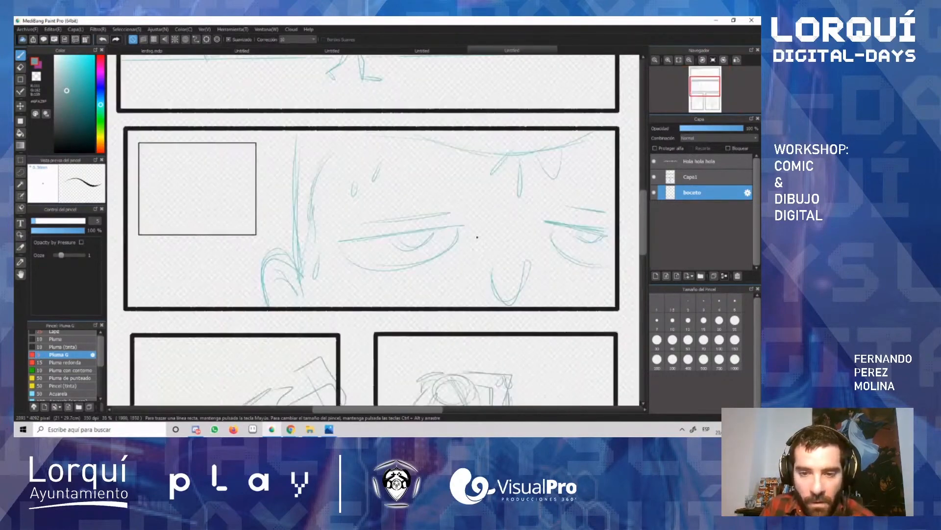
{"action": "scroll", "coordinate": [442, 203], "scroll_direction": "down", "scroll_amount": 2}
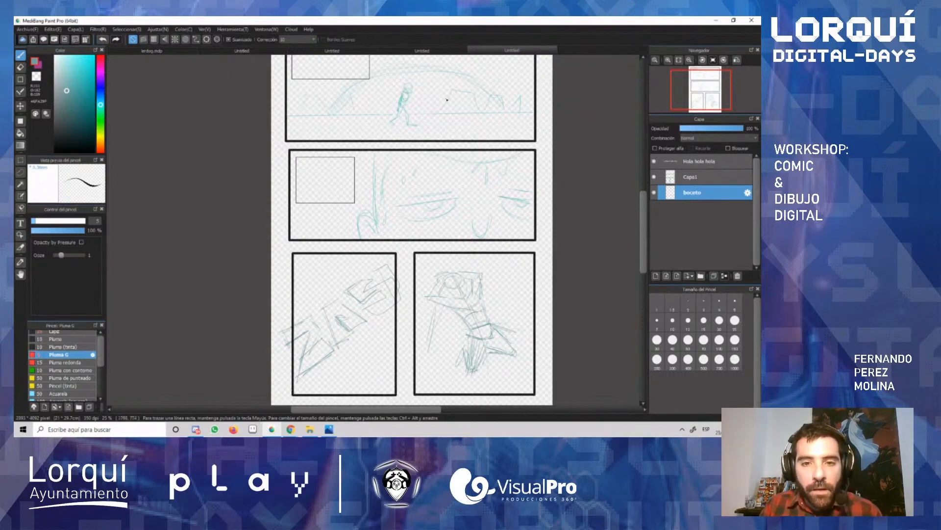
{"action": "scroll", "coordinate": [447, 99], "scroll_direction": "down", "scroll_amount": 1}
{"action": "scroll", "coordinate": [447, 100], "scroll_direction": "up", "scroll_amount": 1}
{"action": "scroll", "coordinate": [447, 100], "scroll_direction": "up", "scroll_amount": 1}
{"action": "scroll", "coordinate": [442, 107], "scroll_direction": "down", "scroll_amount": 1}
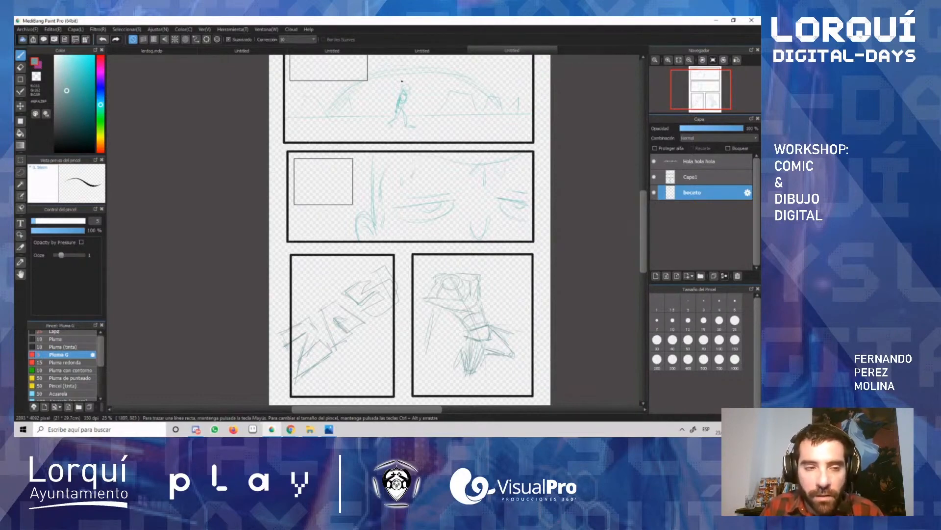
{"action": "scroll", "coordinate": [403, 93], "scroll_direction": "up", "scroll_amount": 3}
{"action": "scroll", "coordinate": [403, 93], "scroll_direction": "down", "scroll_amount": 2}
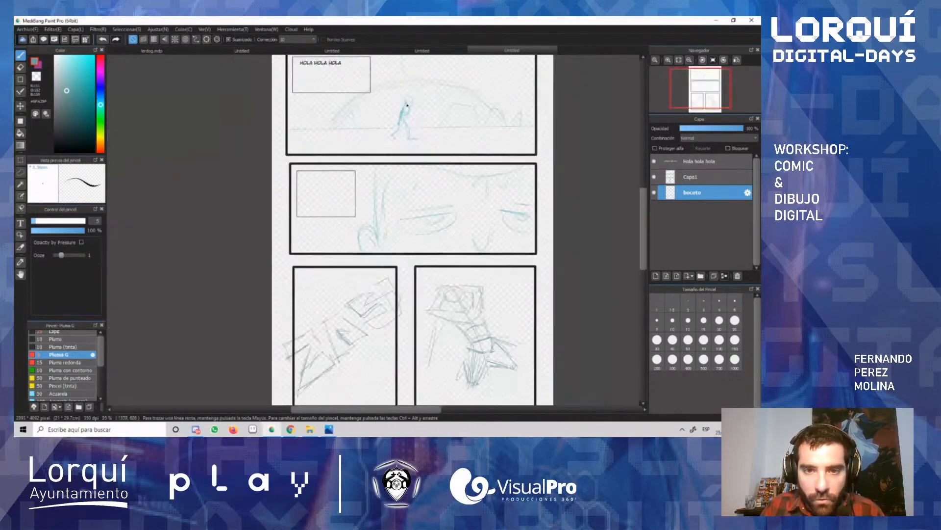
Step: Lower the boceto layer's opacity to 41% and add a new layer placed above the Capa1 panel layer
{"action": "scroll", "coordinate": [403, 93], "scroll_direction": "up", "scroll_amount": 3}
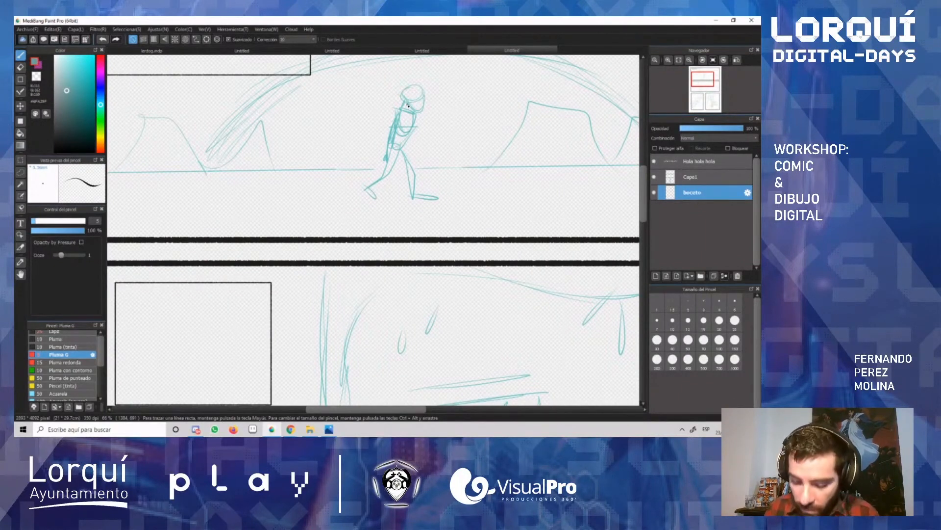
{"action": "scroll", "coordinate": [408, 105], "scroll_direction": "down", "scroll_amount": 2}
{"action": "scroll", "coordinate": [410, 98], "scroll_direction": "up", "scroll_amount": 4}
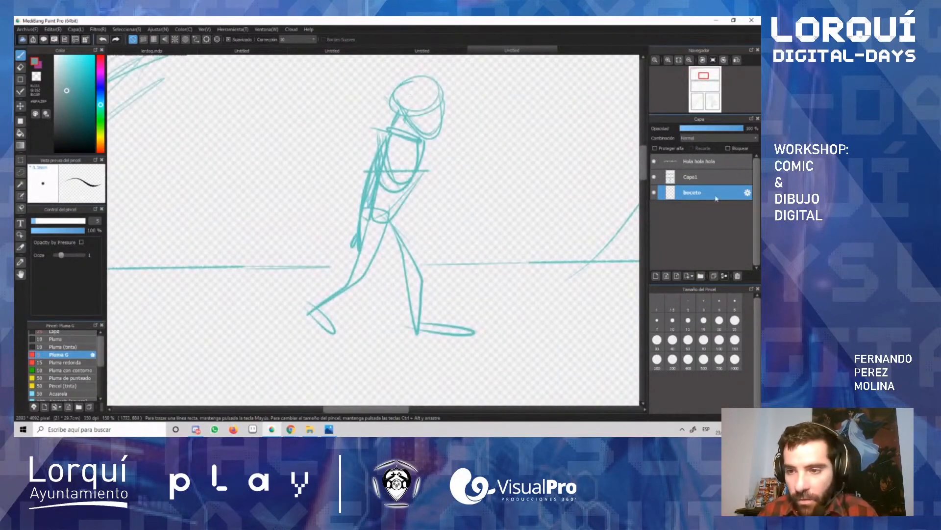
{"action": "left_click_drag", "start_coordinate": [743, 128], "coordinate": [706, 129]}
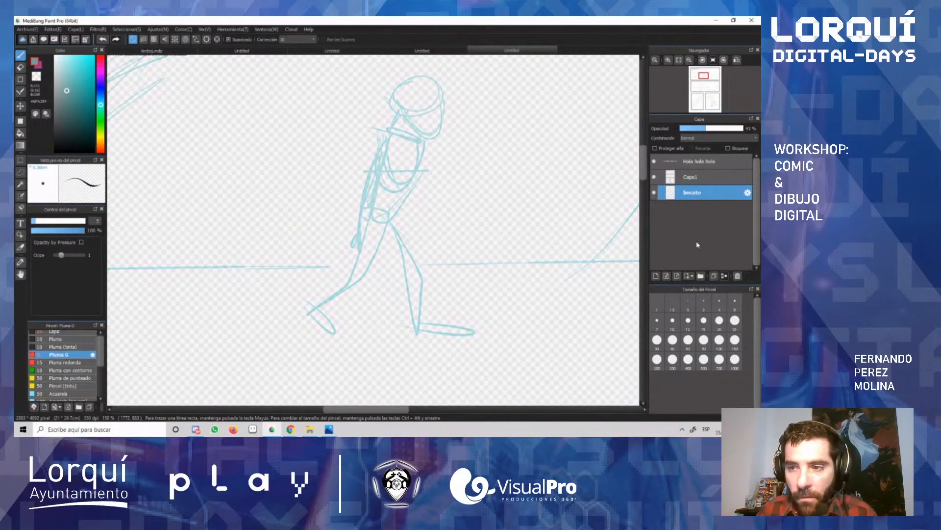
{"action": "left_click", "coordinate": [656, 275]}
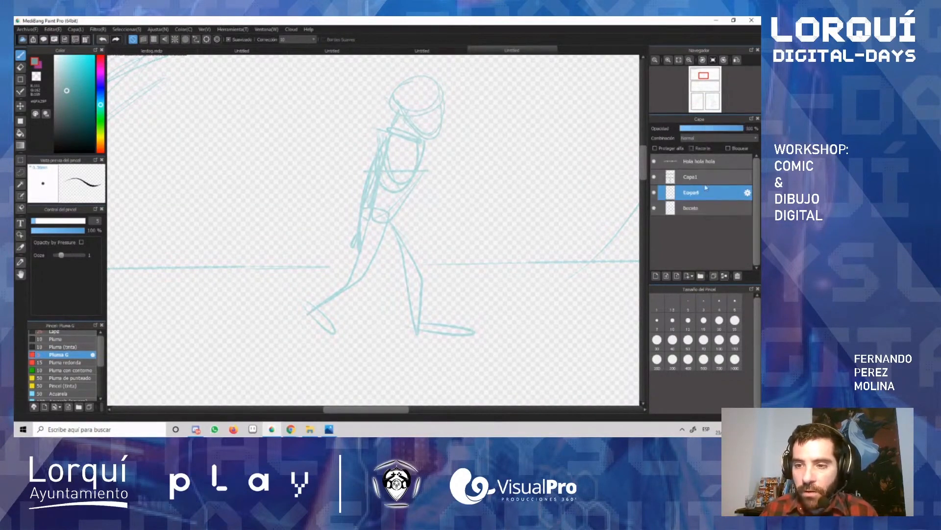
{"action": "left_click_drag", "start_coordinate": [706, 187], "coordinate": [707, 170]}
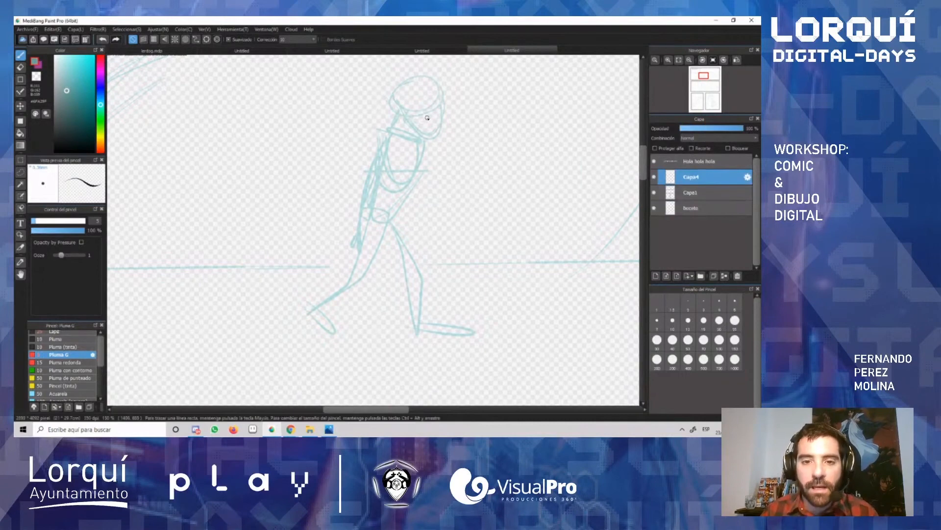
Step: Darken the brush colour to a near-black teal for inking over the walking figure's sketch in the first panel
{"action": "left_click_drag", "start_coordinate": [65, 123], "coordinate": [66, 135]}
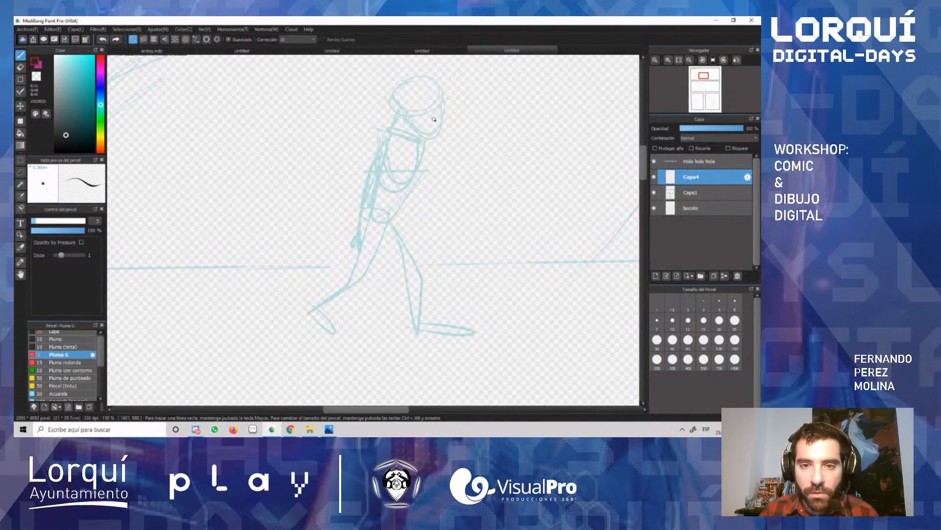
{"action": "scroll", "coordinate": [434, 119], "scroll_direction": "up", "scroll_amount": 2}
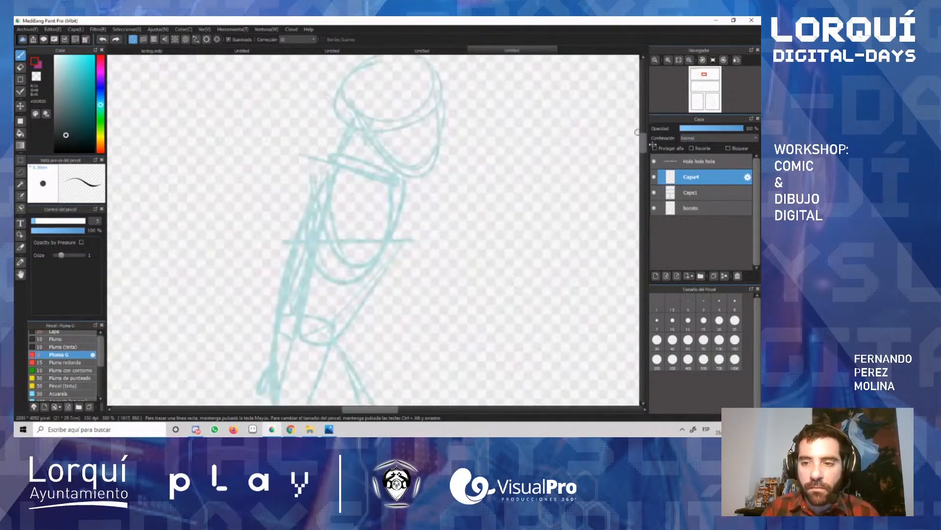
{"action": "left_click_drag", "start_coordinate": [643, 143], "coordinate": [644, 162]}
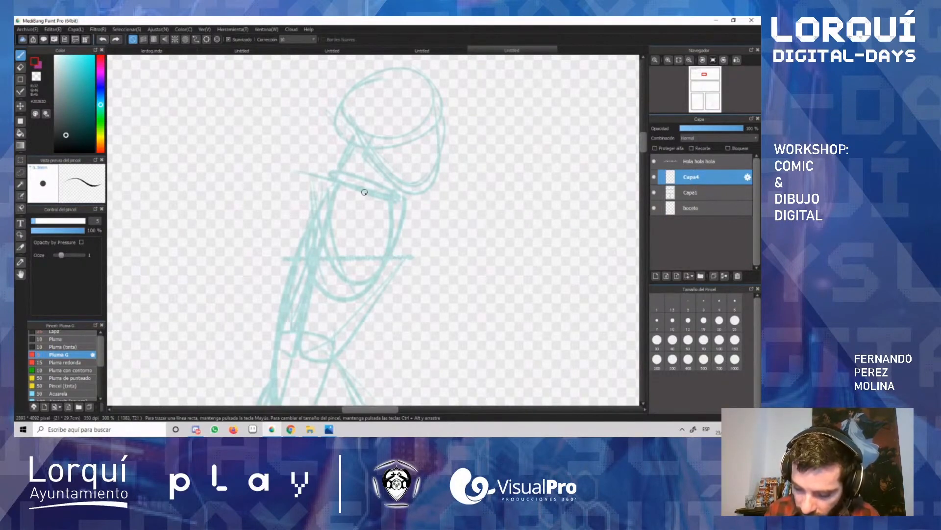
Step: Examine the full comic page layout, checking the faded rough sketches in all four panels and the walking figure
{"action": "scroll", "coordinate": [364, 192], "scroll_direction": "down", "scroll_amount": 7}
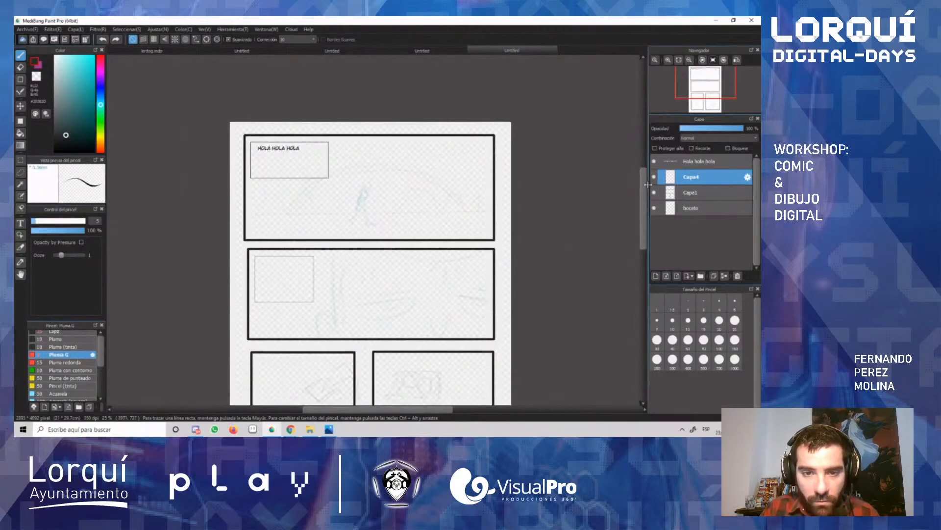
{"action": "left_click_drag", "start_coordinate": [642, 189], "coordinate": [640, 221]}
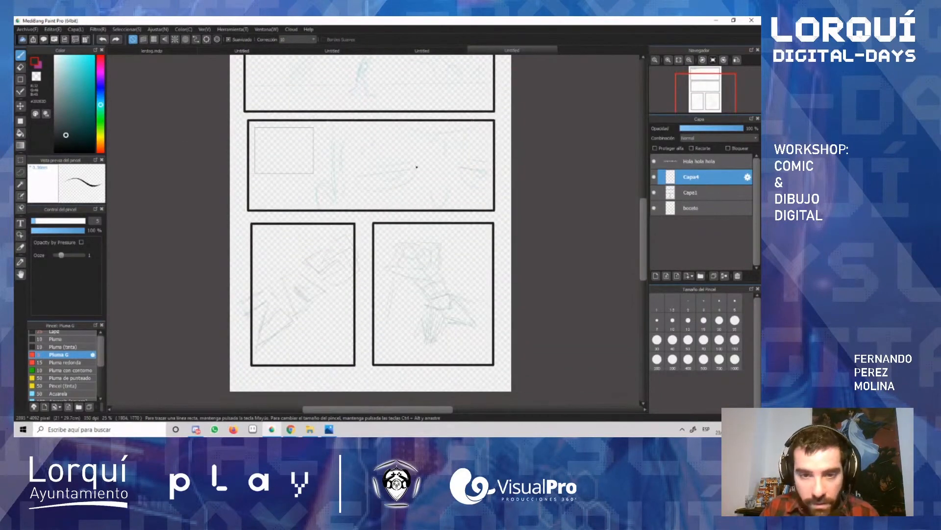
{"action": "scroll", "coordinate": [394, 212], "scroll_direction": "up", "scroll_amount": 2}
{"action": "scroll", "coordinate": [374, 139], "scroll_direction": "down", "scroll_amount": 4}
{"action": "scroll", "coordinate": [387, 111], "scroll_direction": "up", "scroll_amount": 1}
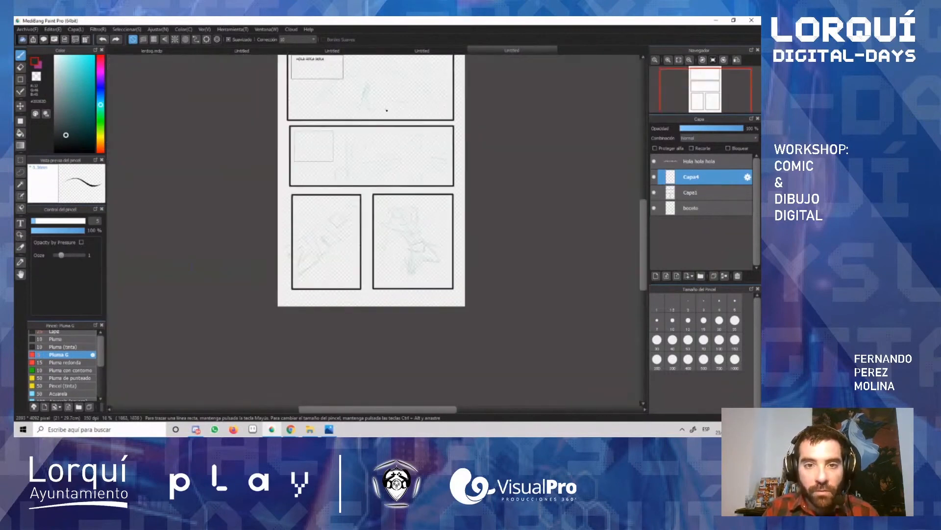
{"action": "left_click_drag", "start_coordinate": [447, 217], "coordinate": [516, 245]}
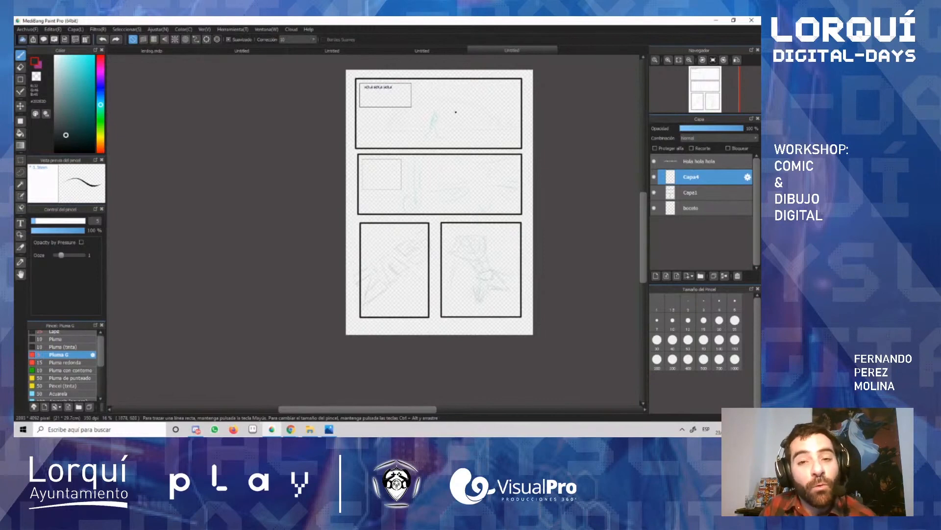
{"action": "scroll", "coordinate": [462, 122], "scroll_direction": "up", "scroll_amount": 2}
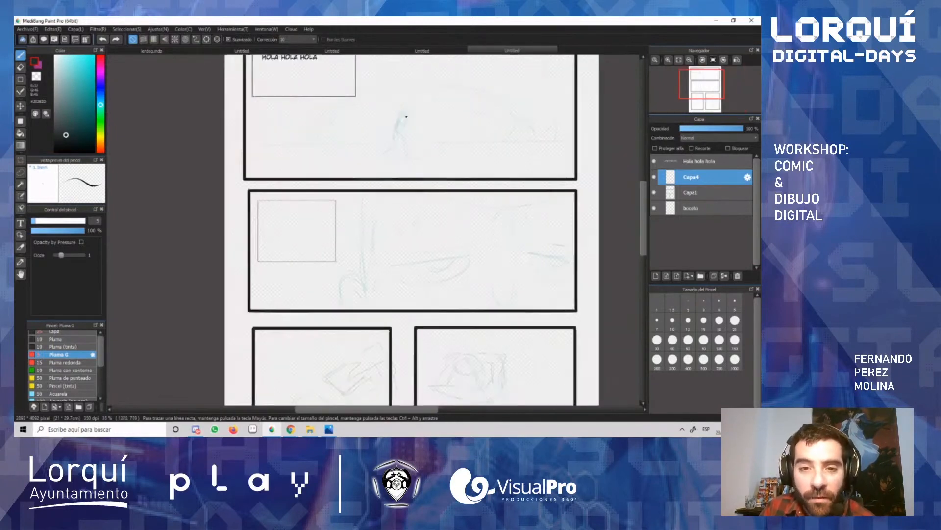
{"action": "scroll", "coordinate": [406, 120], "scroll_direction": "up", "scroll_amount": 3}
{"action": "scroll", "coordinate": [414, 131], "scroll_direction": "down", "scroll_amount": 3}
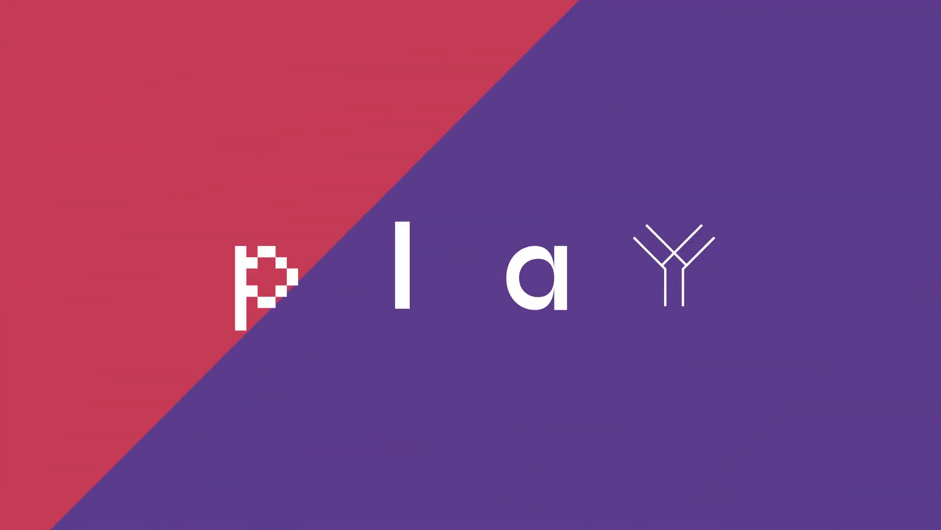